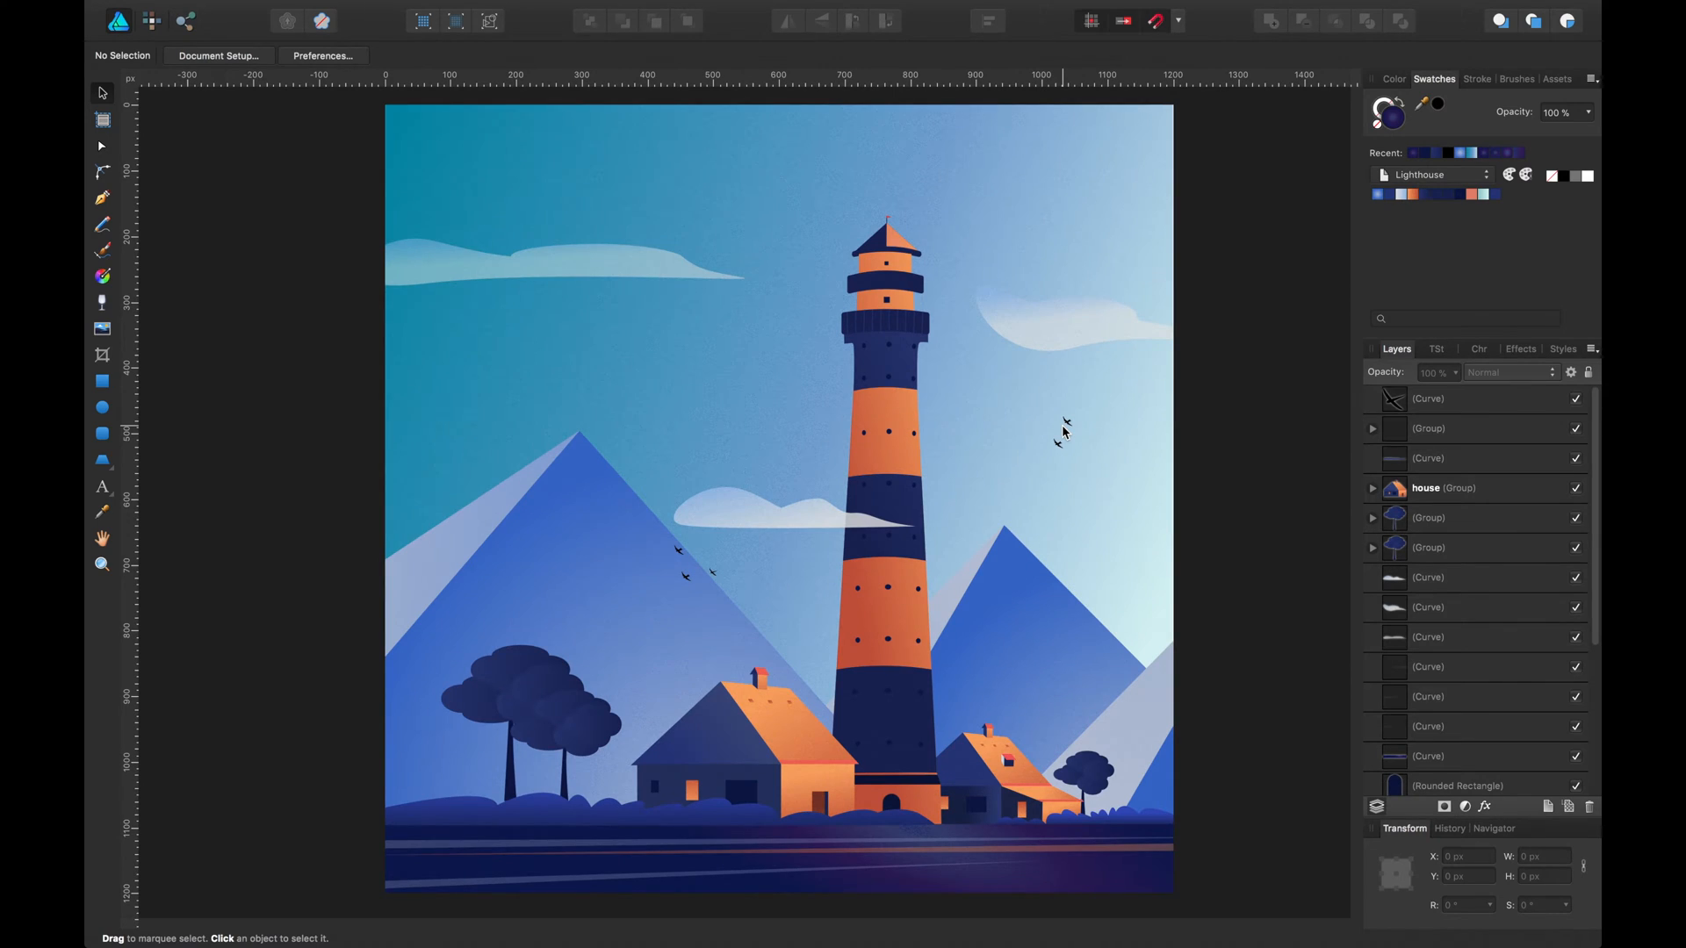
Examine the finished lighthouse illustration by selecting its house, mountain groups and a water streak.
{"action": "scroll", "coordinate": [1063, 430], "scroll_direction": "right", "scroll_amount": 1}
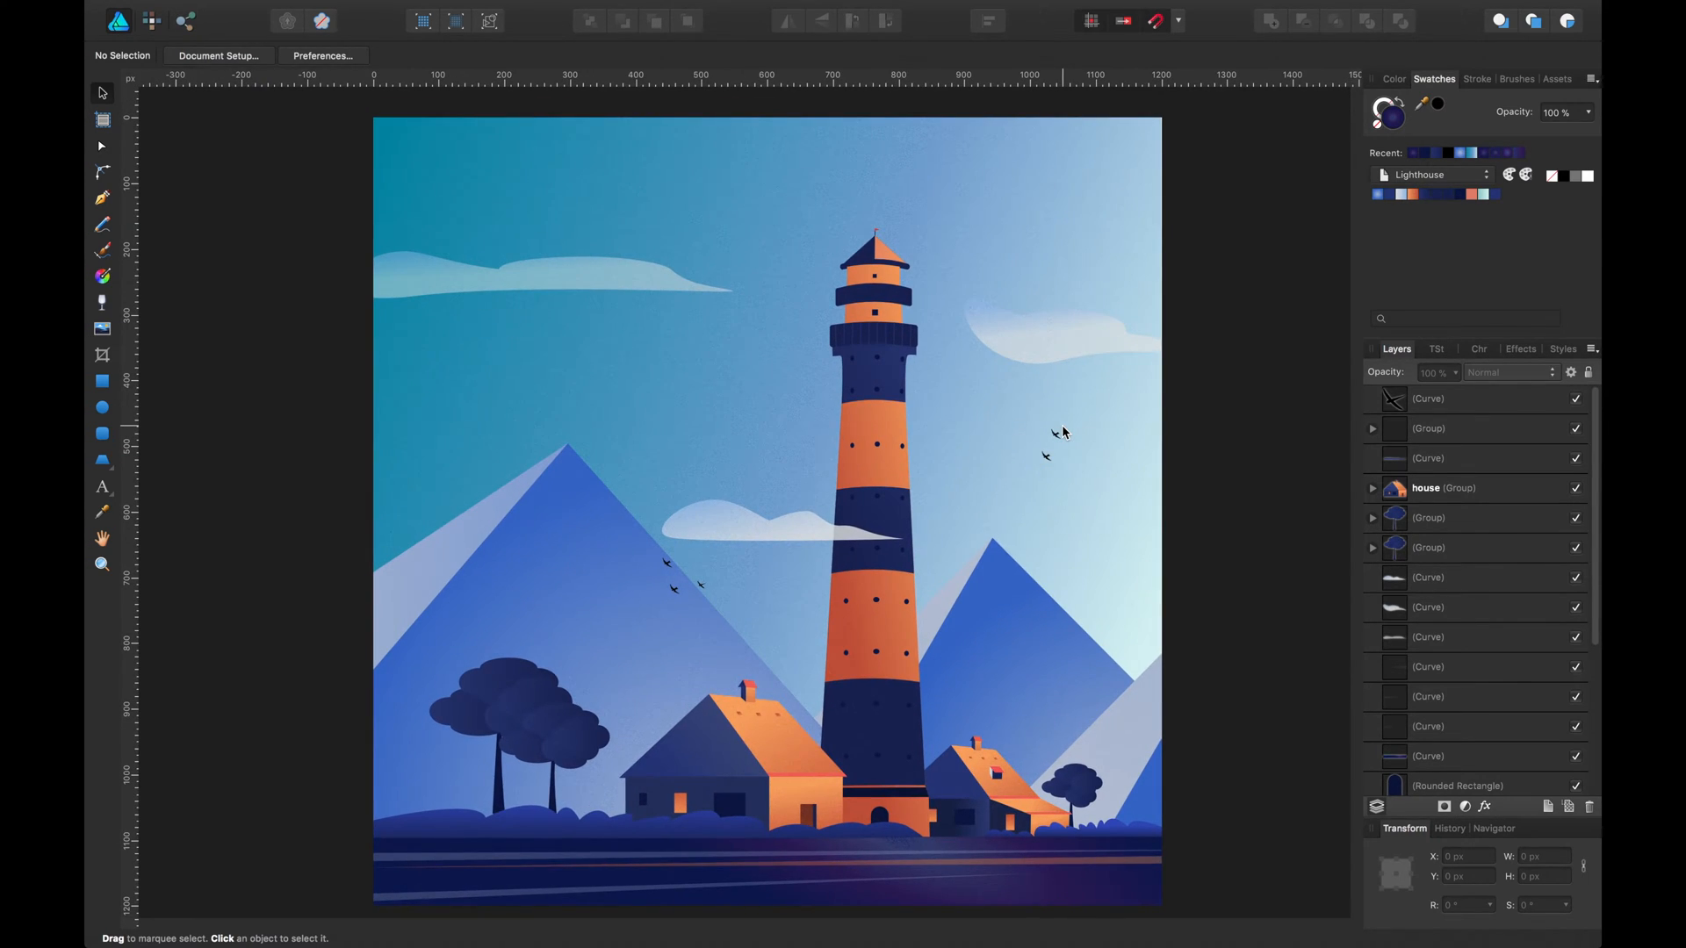
{"action": "scroll", "coordinate": [1064, 432], "scroll_direction": "down", "scroll_amount": 1}
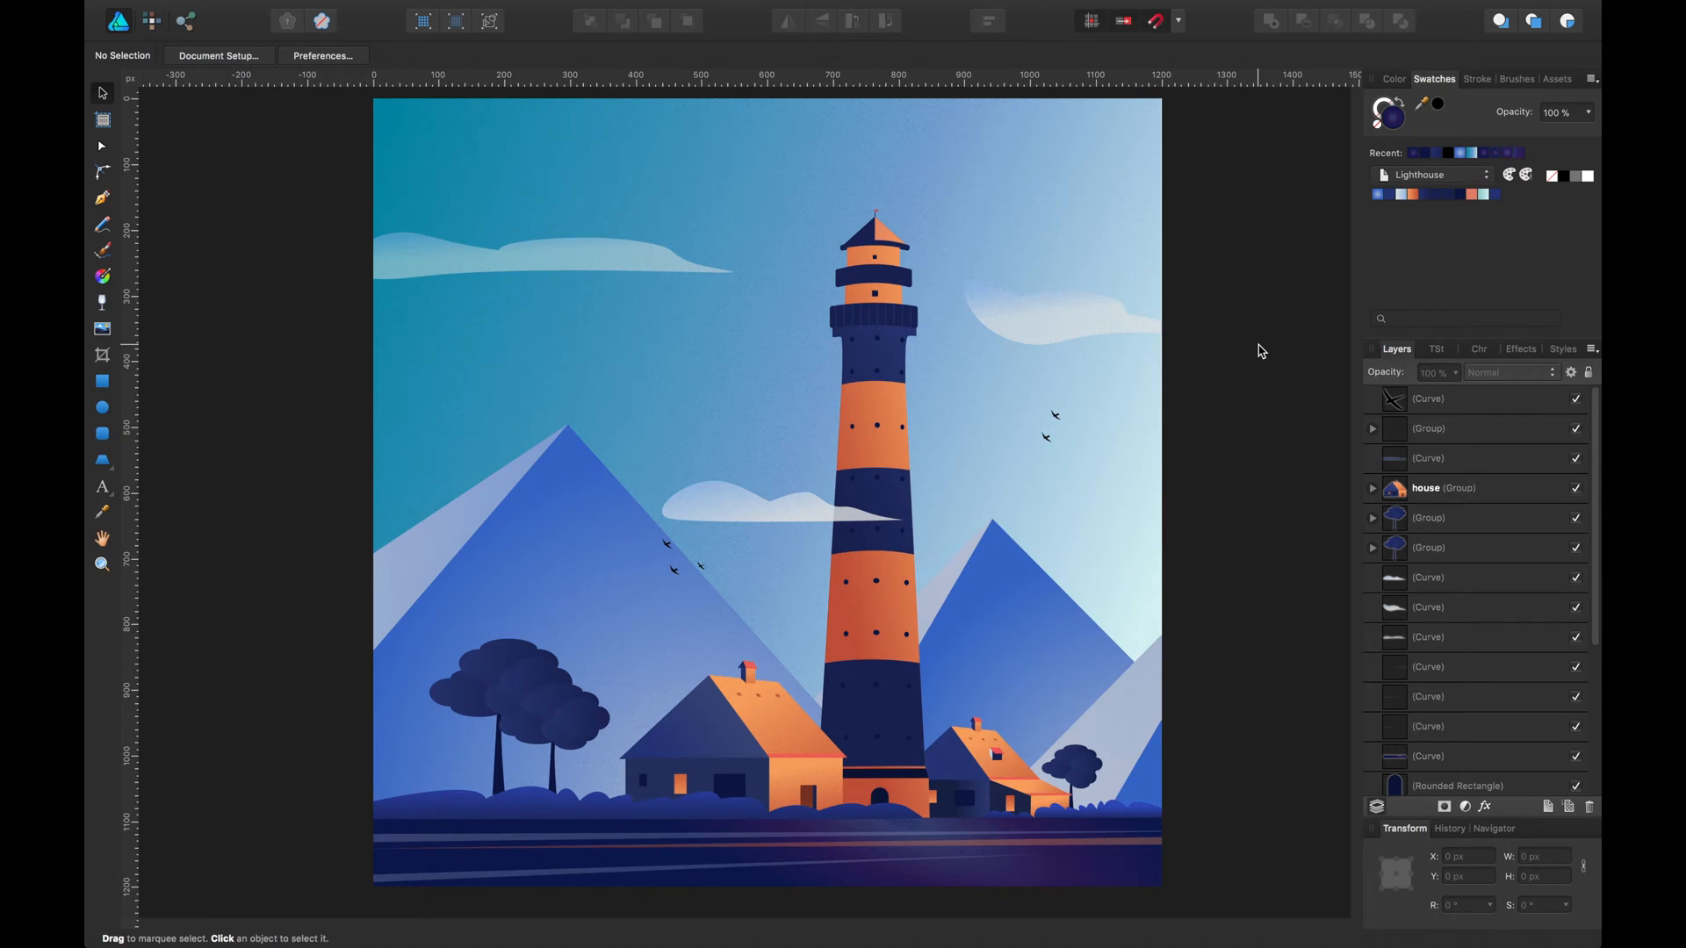
{"action": "scroll", "coordinate": [1261, 350], "scroll_direction": "up", "scroll_amount": 1}
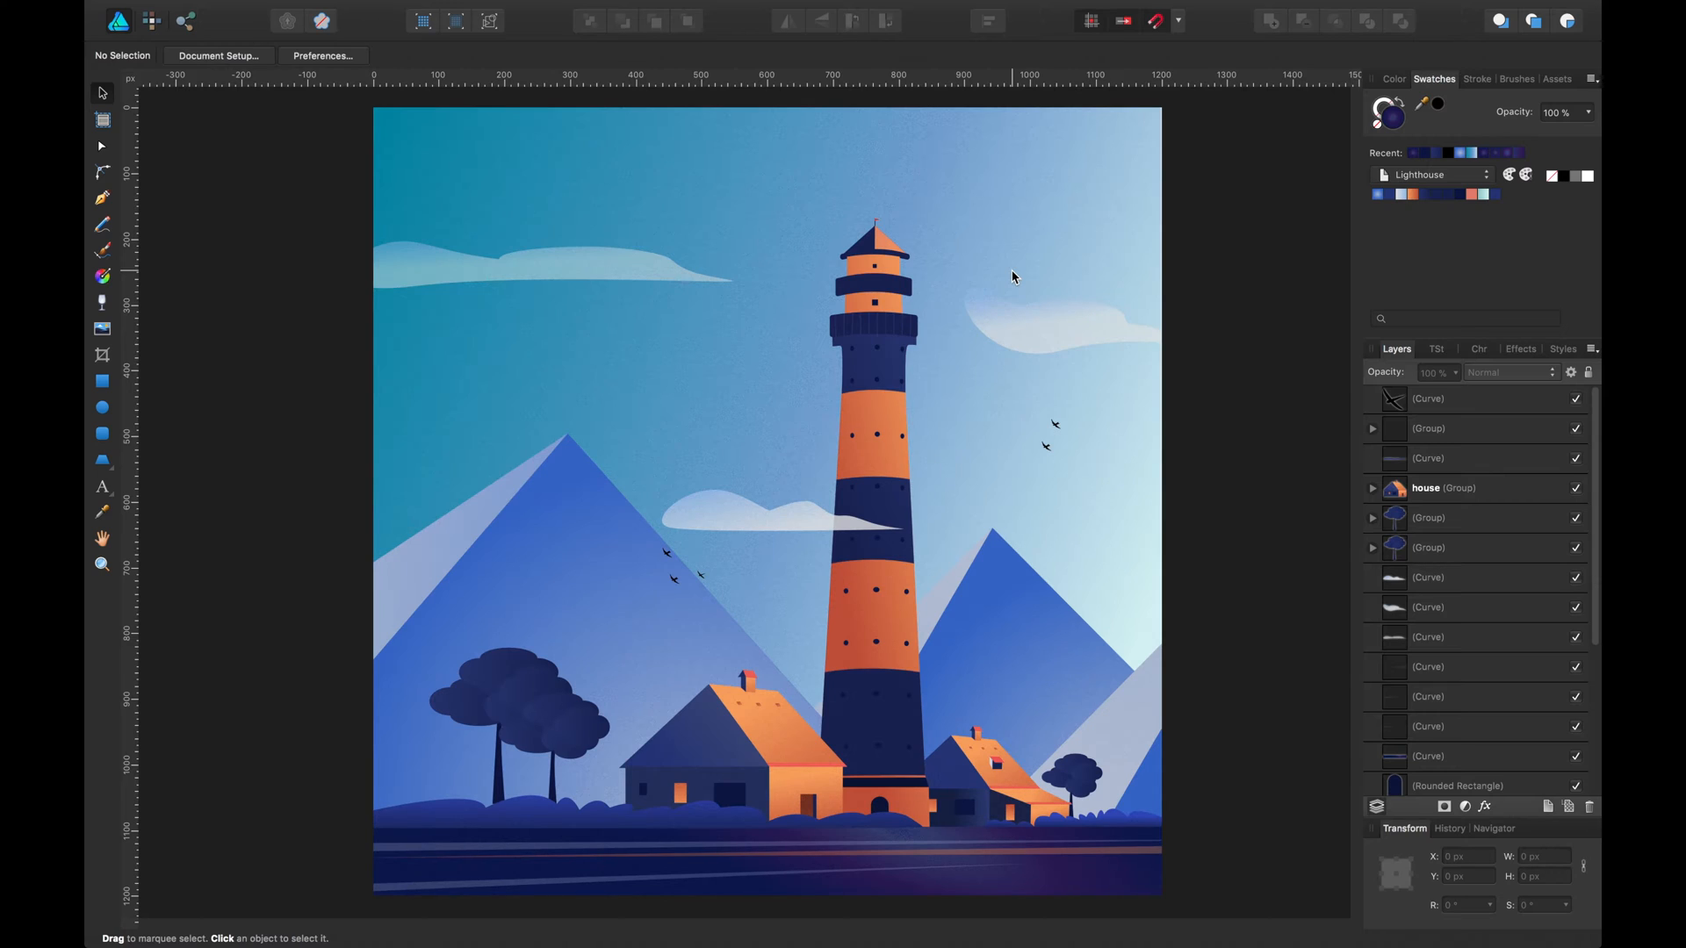
{"action": "left_click", "coordinate": [730, 733]}
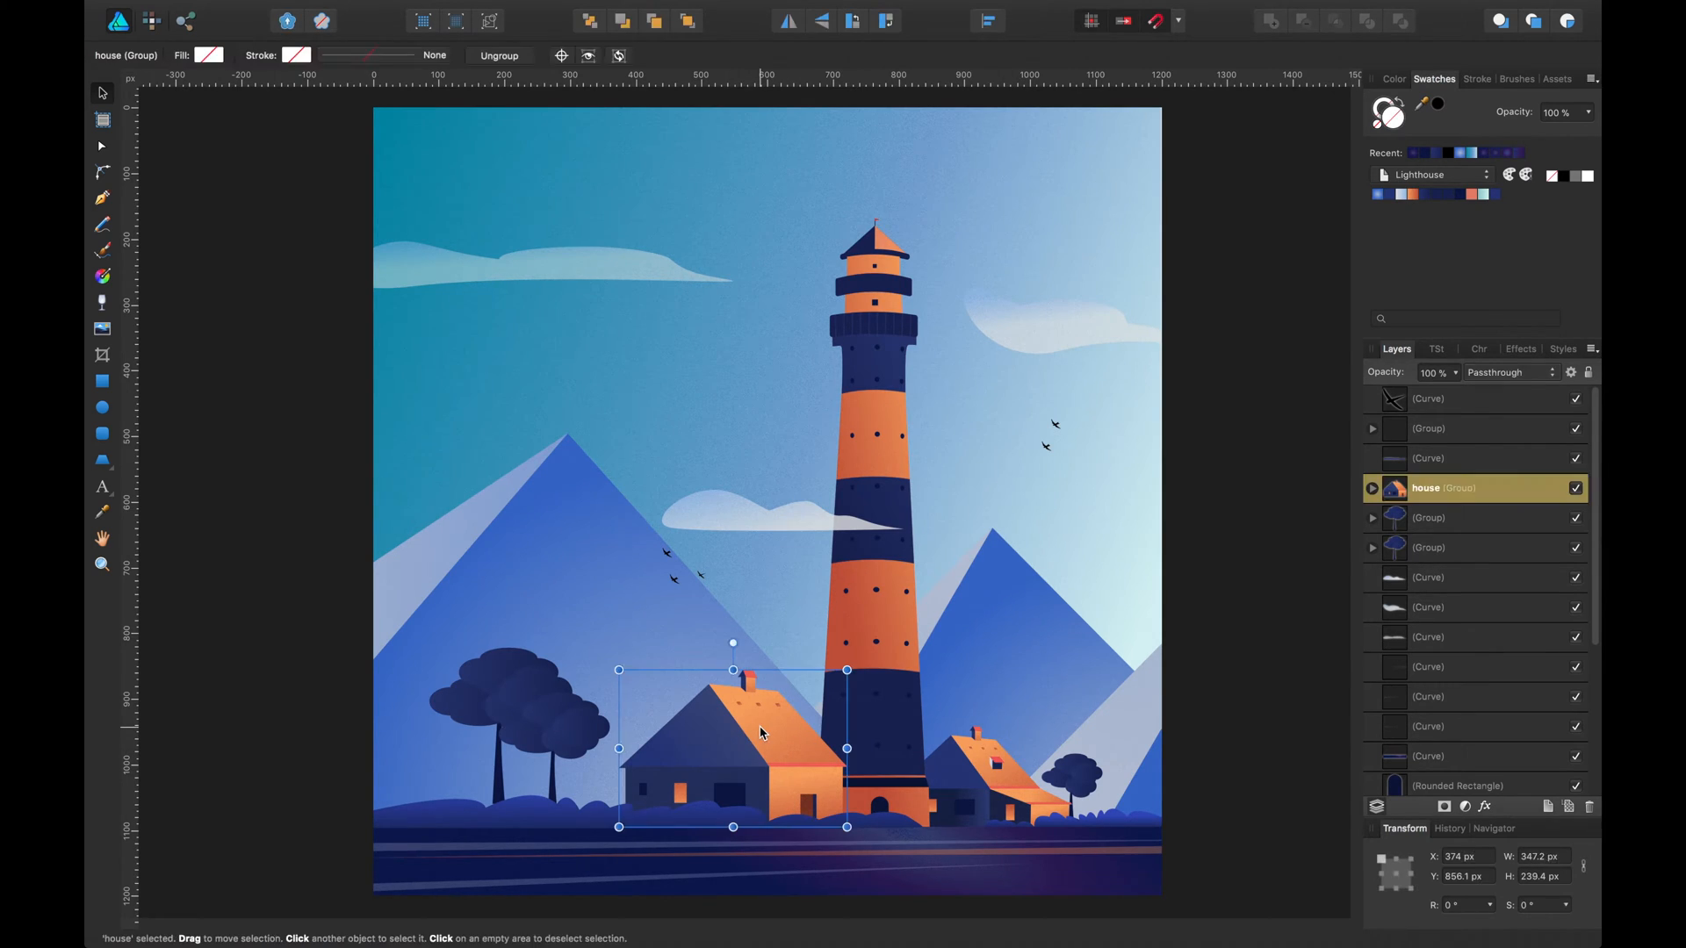
{"action": "left_click", "coordinate": [576, 519]}
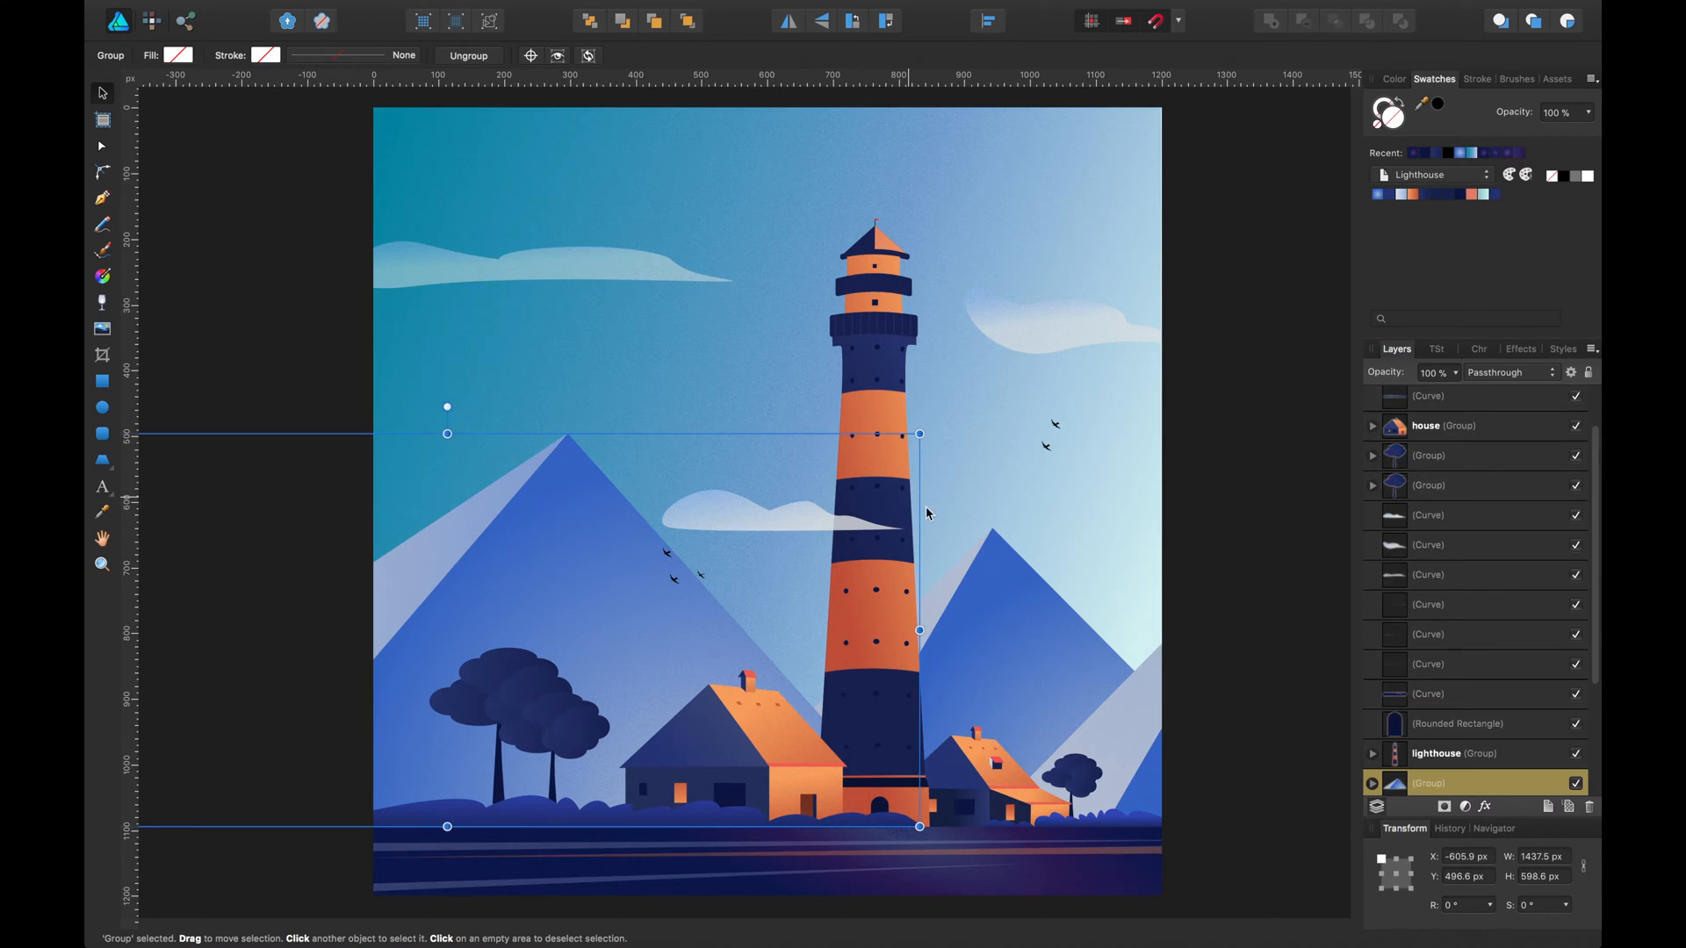
{"action": "left_click", "coordinate": [958, 592]}
{"action": "left_click", "coordinate": [928, 513]}
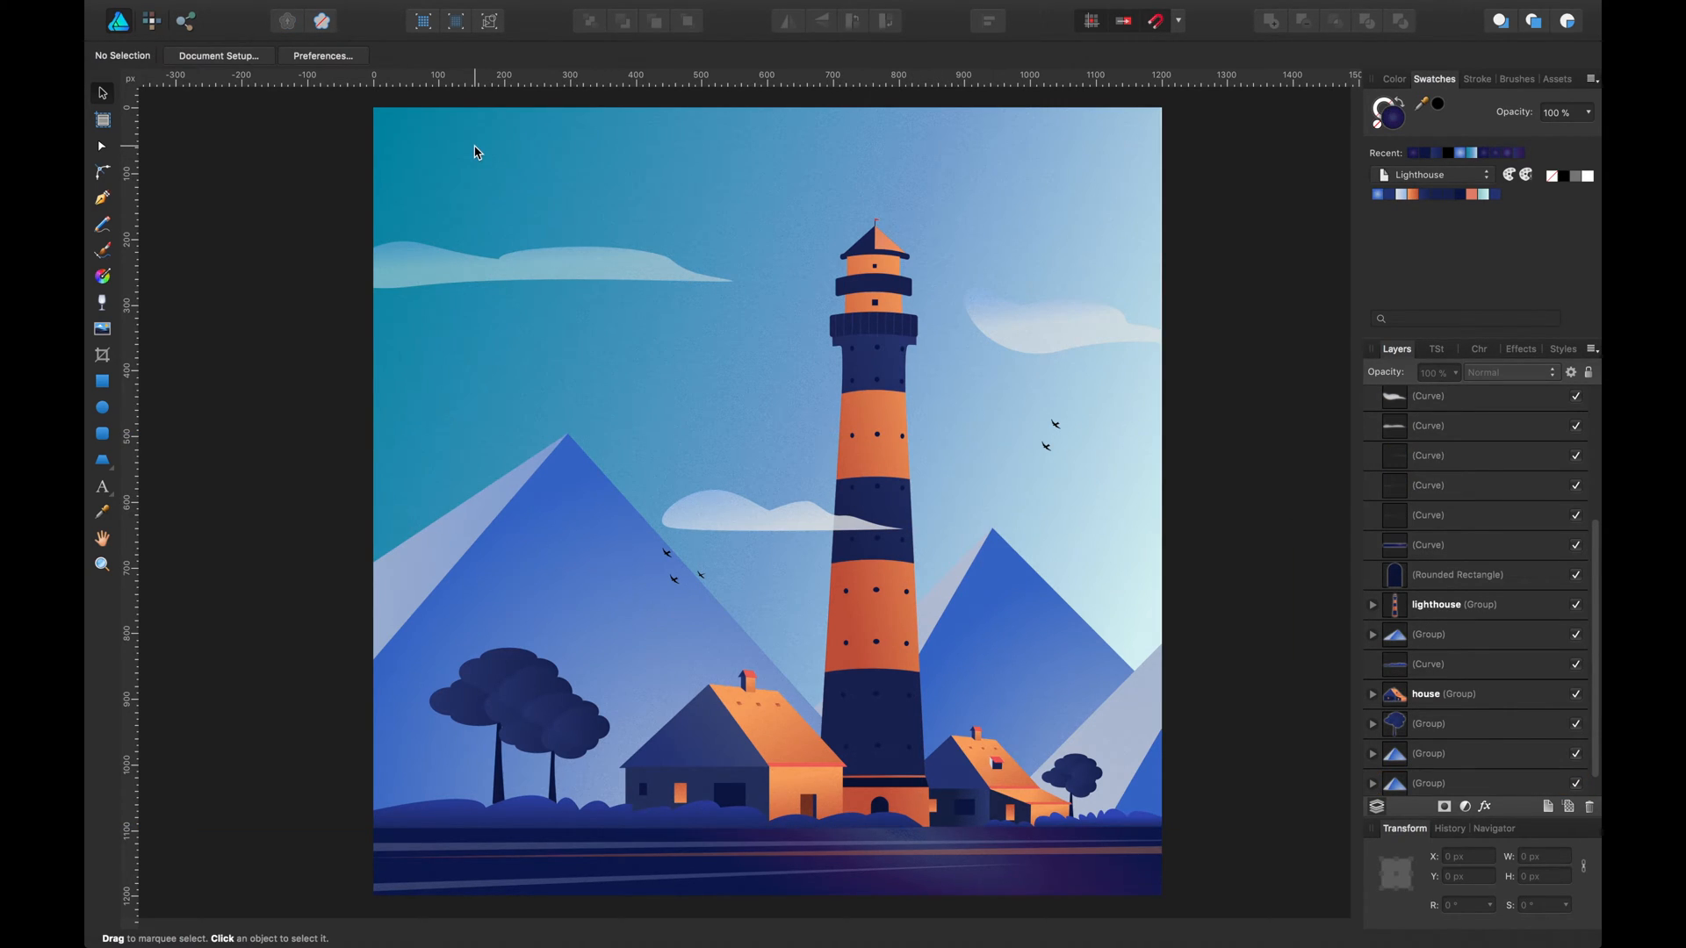
{"action": "left_click", "coordinate": [841, 857]}
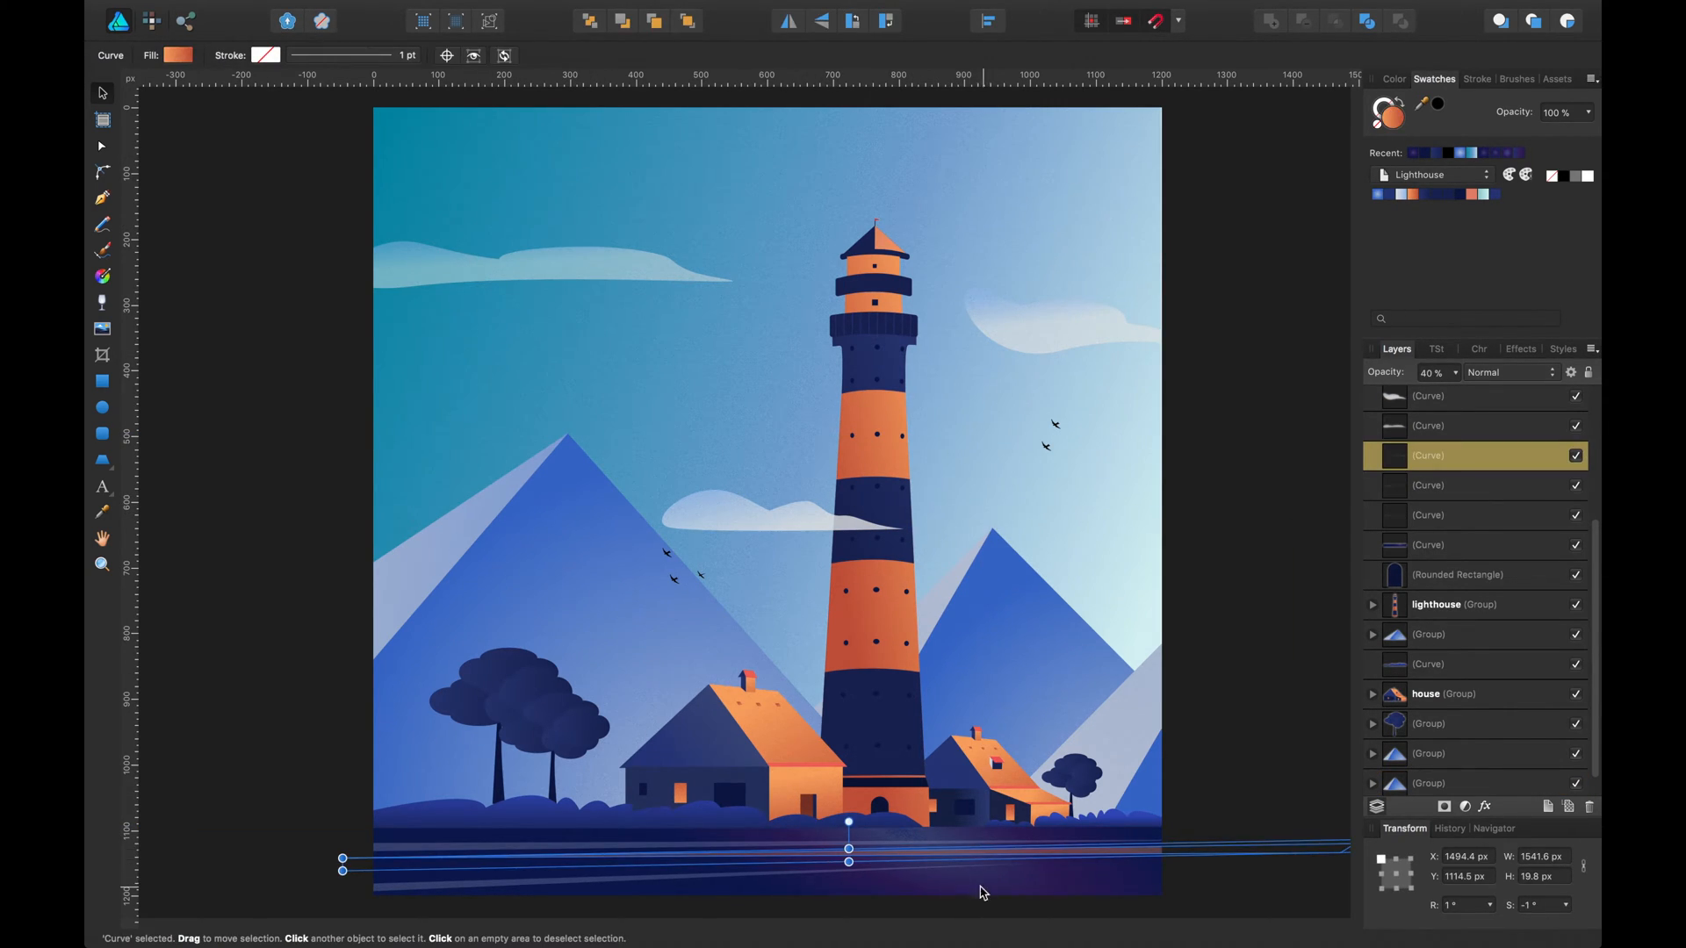
{"action": "left_click", "coordinate": [1225, 766]}
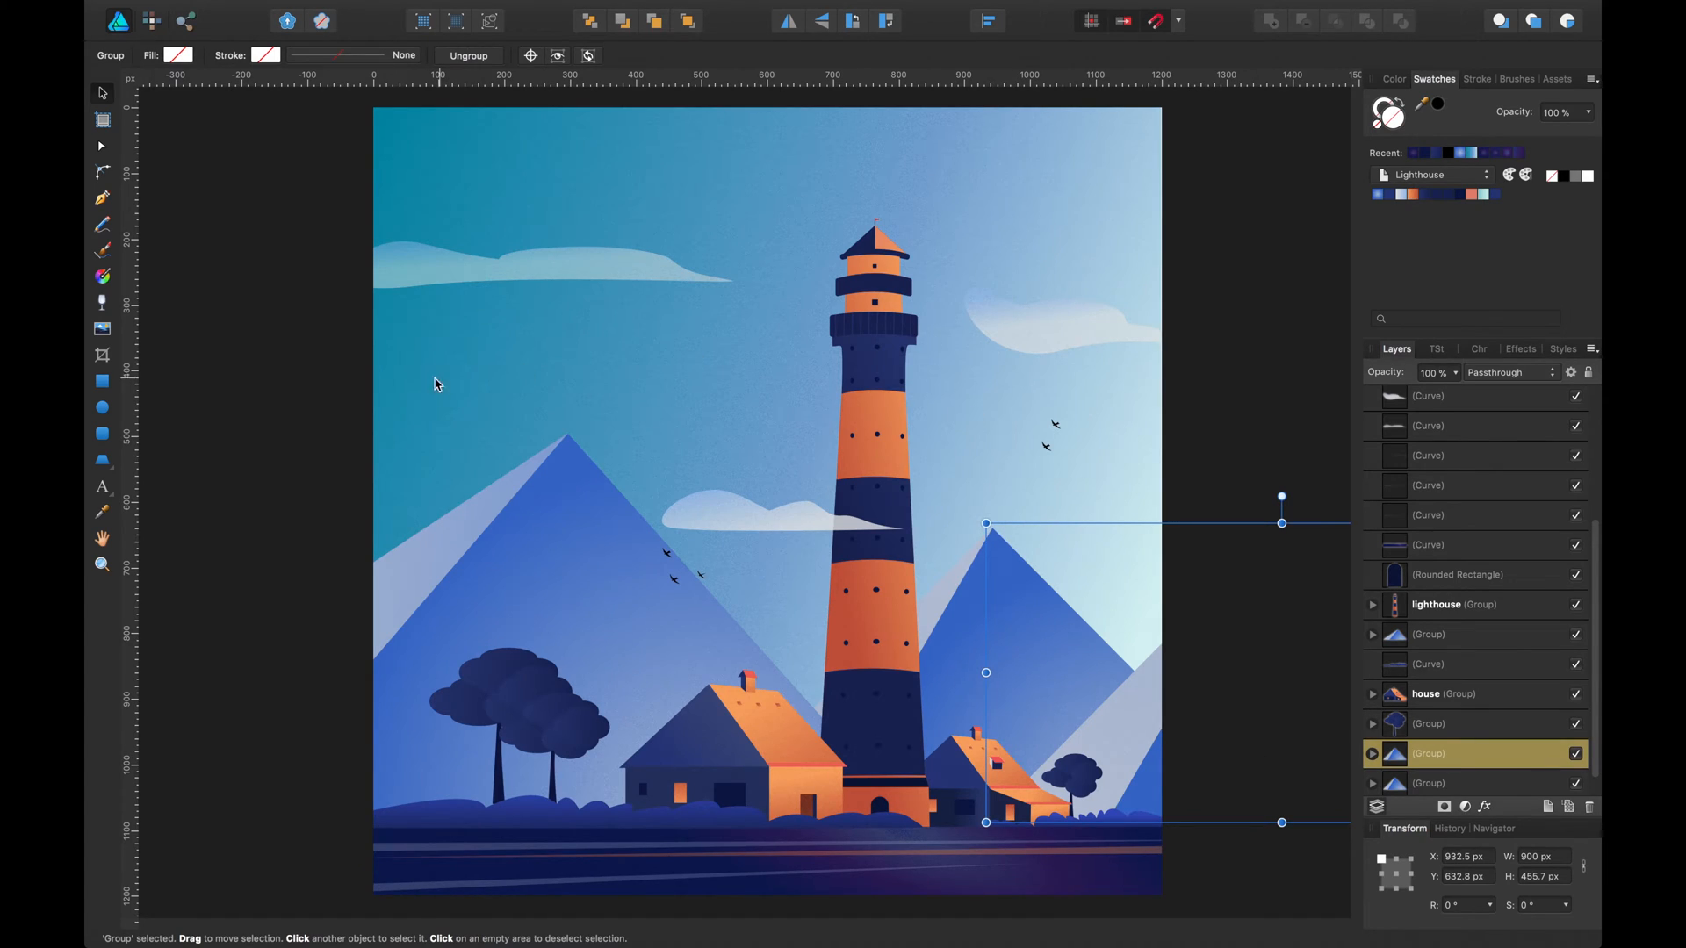
{"action": "left_click", "coordinate": [321, 374]}
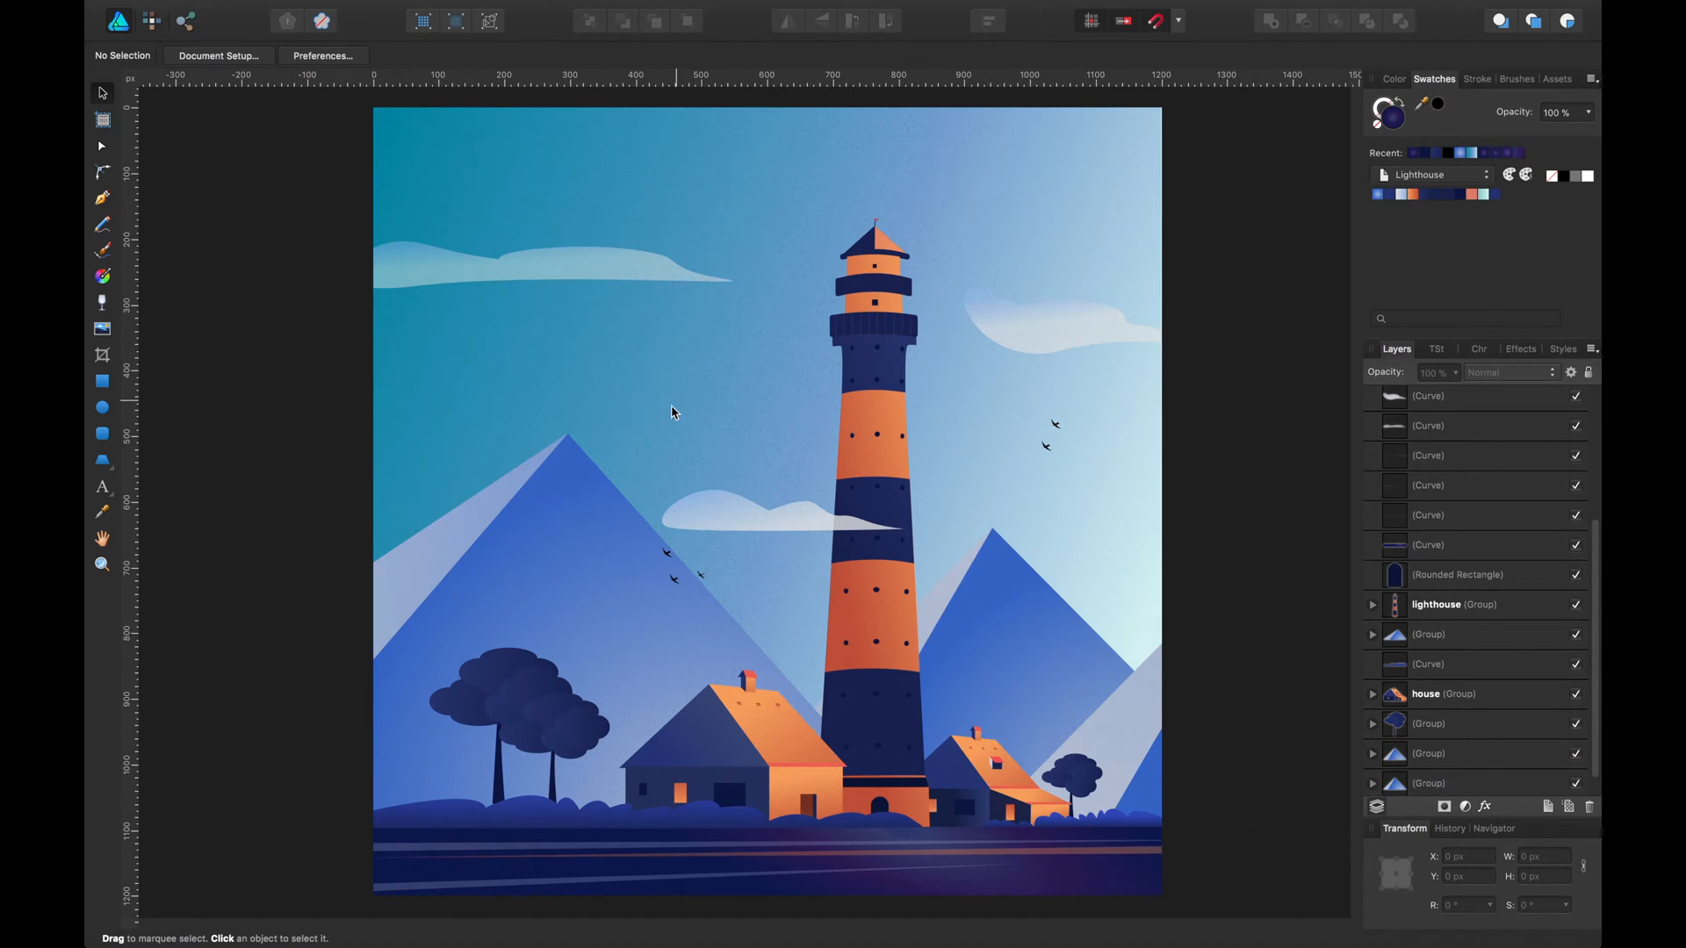
{"action": "scroll", "coordinate": [632, 510], "scroll_direction": "down", "scroll_amount": 2}
{"action": "scroll", "coordinate": [632, 509], "scroll_direction": "up", "scroll_amount": 3}
{"action": "scroll", "coordinate": [633, 514], "scroll_direction": "up", "scroll_amount": 1}
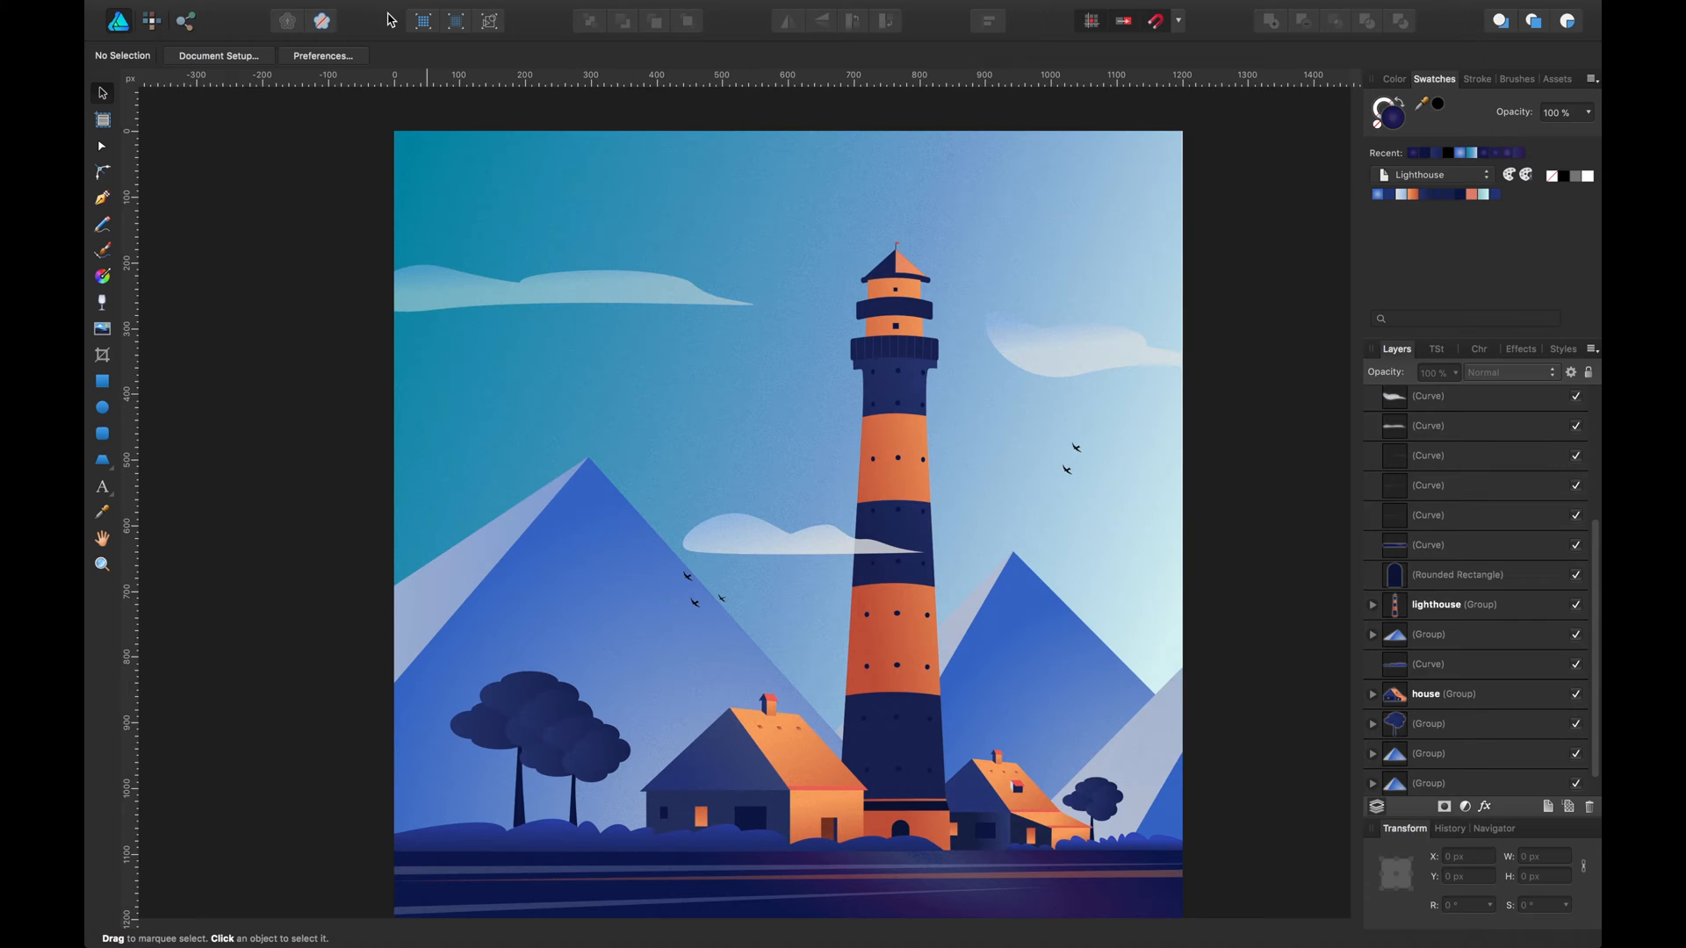
Create a new document with a page width and height of 1200 px.
{"action": "mouse_move", "coordinate": [373, 3]}
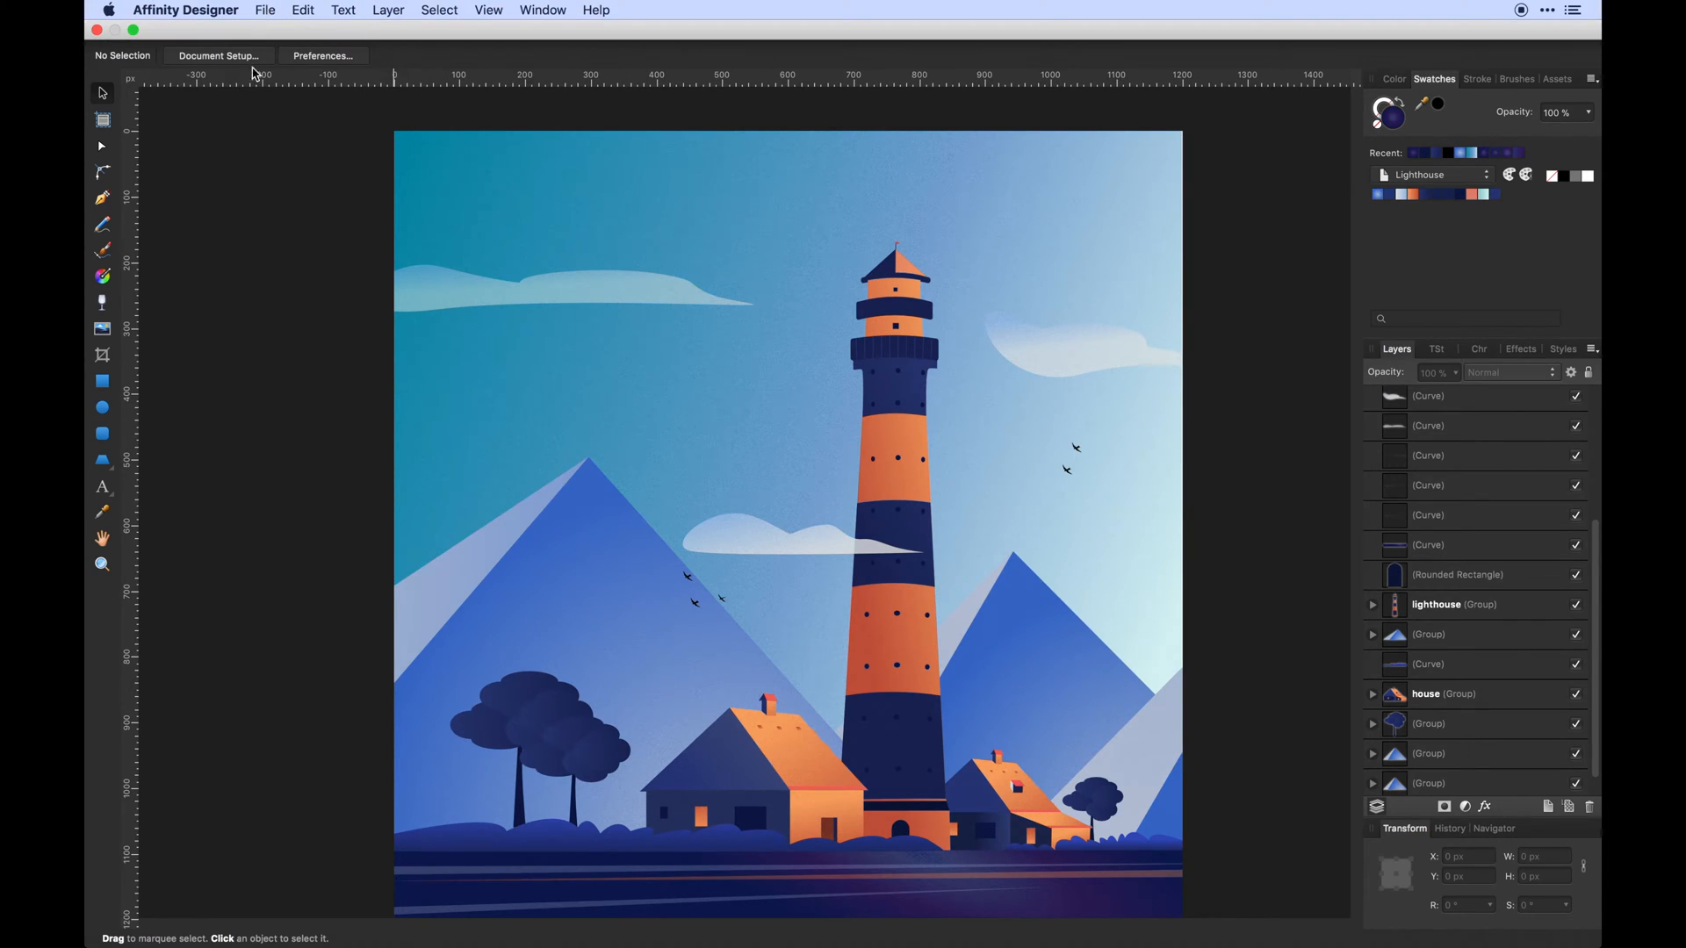
{"action": "left_click", "coordinate": [265, 10]}
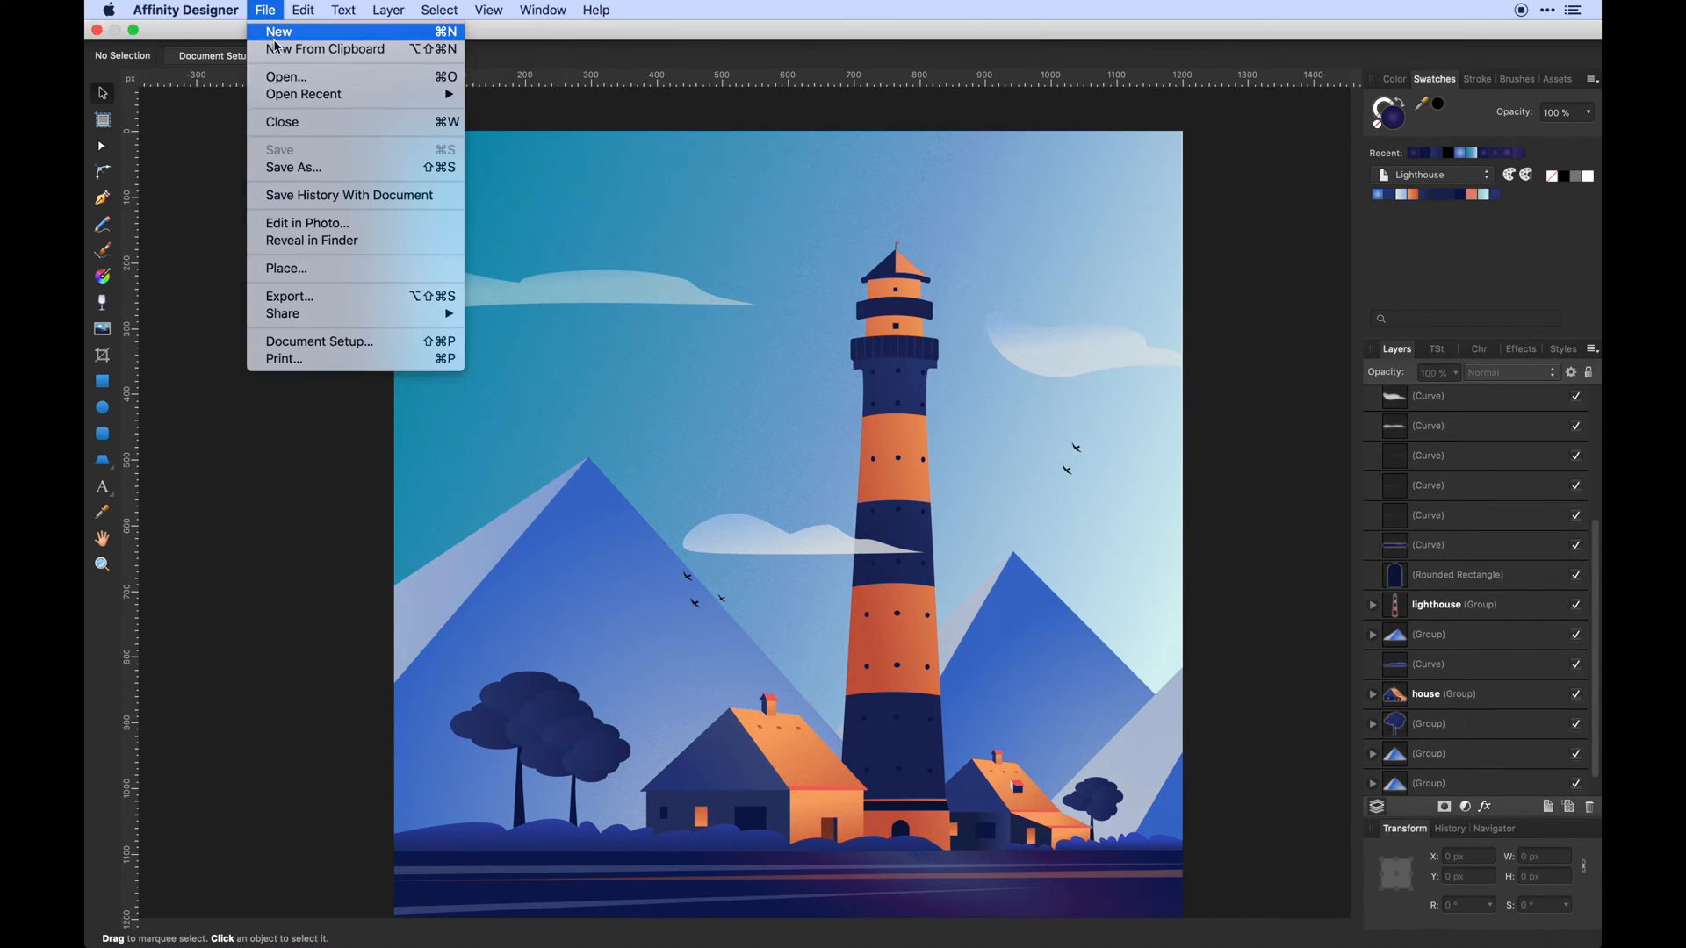
{"action": "left_click", "coordinate": [277, 39]}
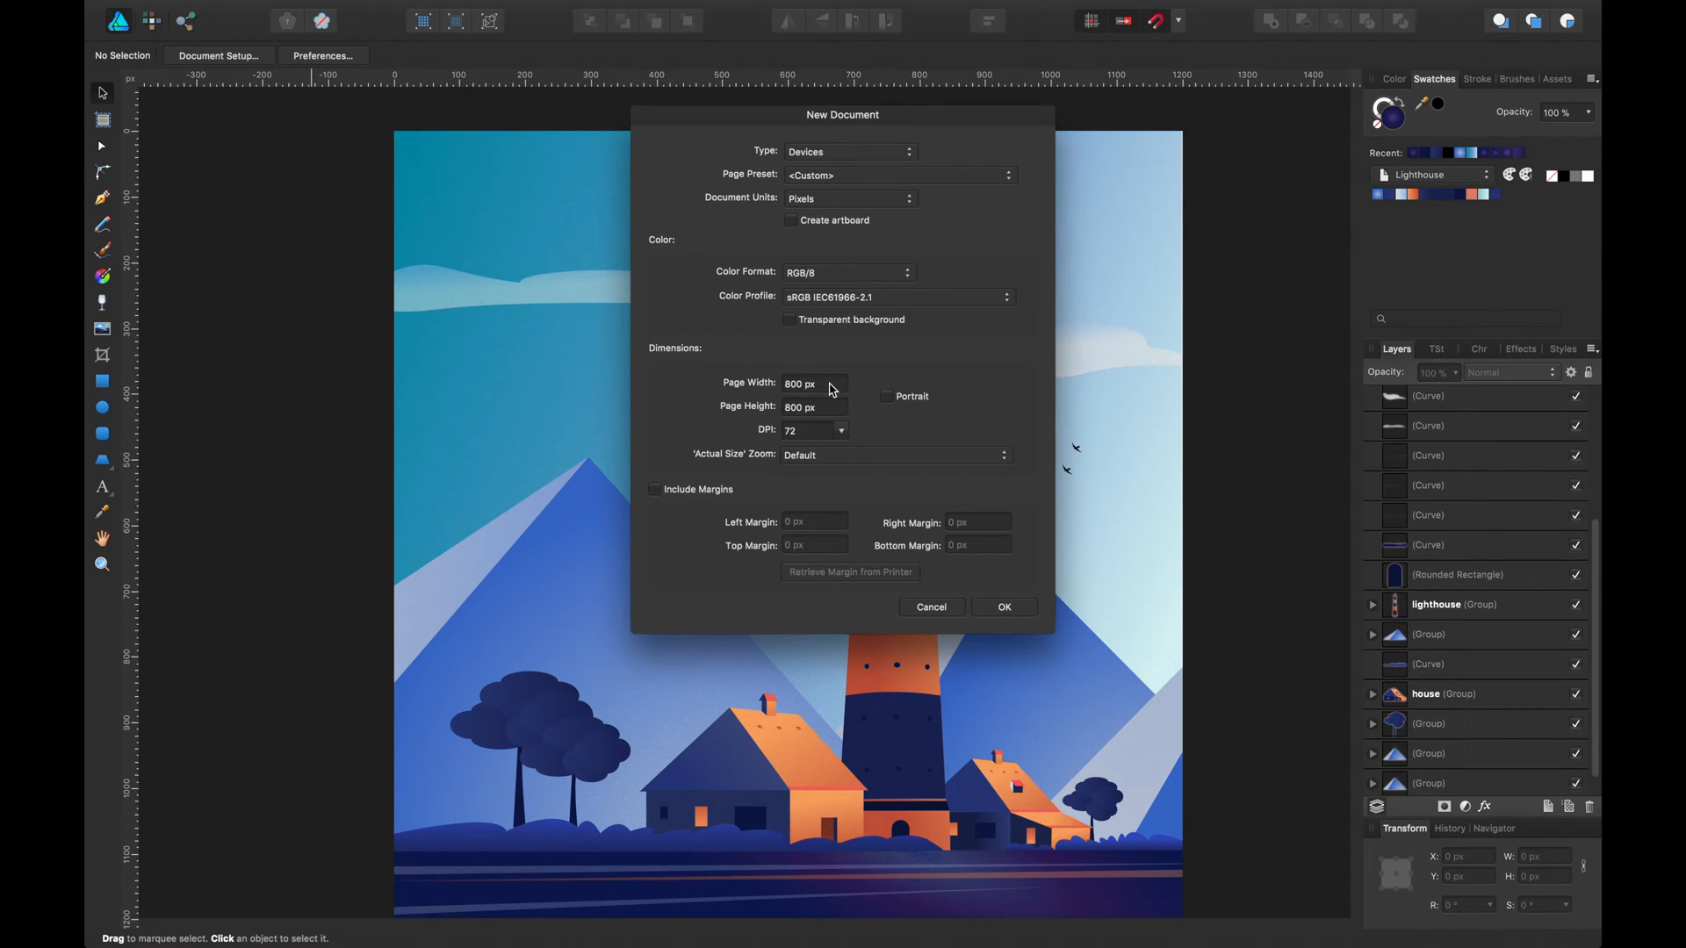
{"action": "left_click", "coordinate": [825, 385]}
{"action": "type", "text": "1200"}
{"action": "key", "text": "Tab"}
{"action": "type", "text": "120"}
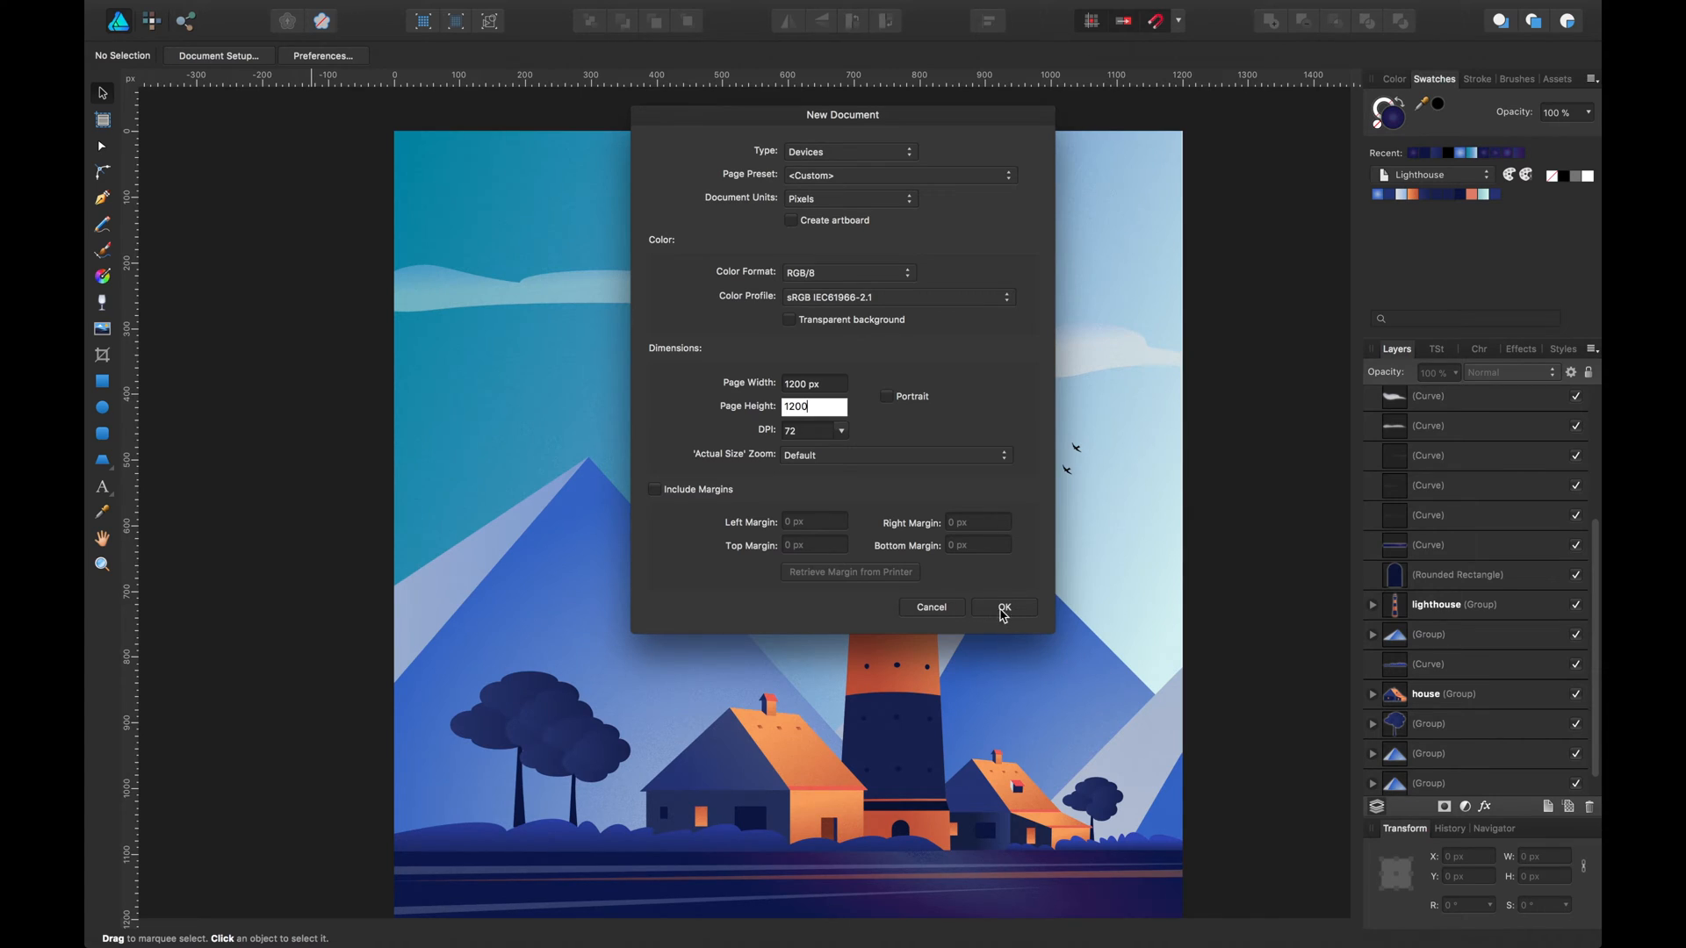
{"action": "left_click", "coordinate": [1001, 609]}
Save the new blank document as lighthouse-end in the lighthouse project folder.
{"action": "left_click", "coordinate": [441, 79]}
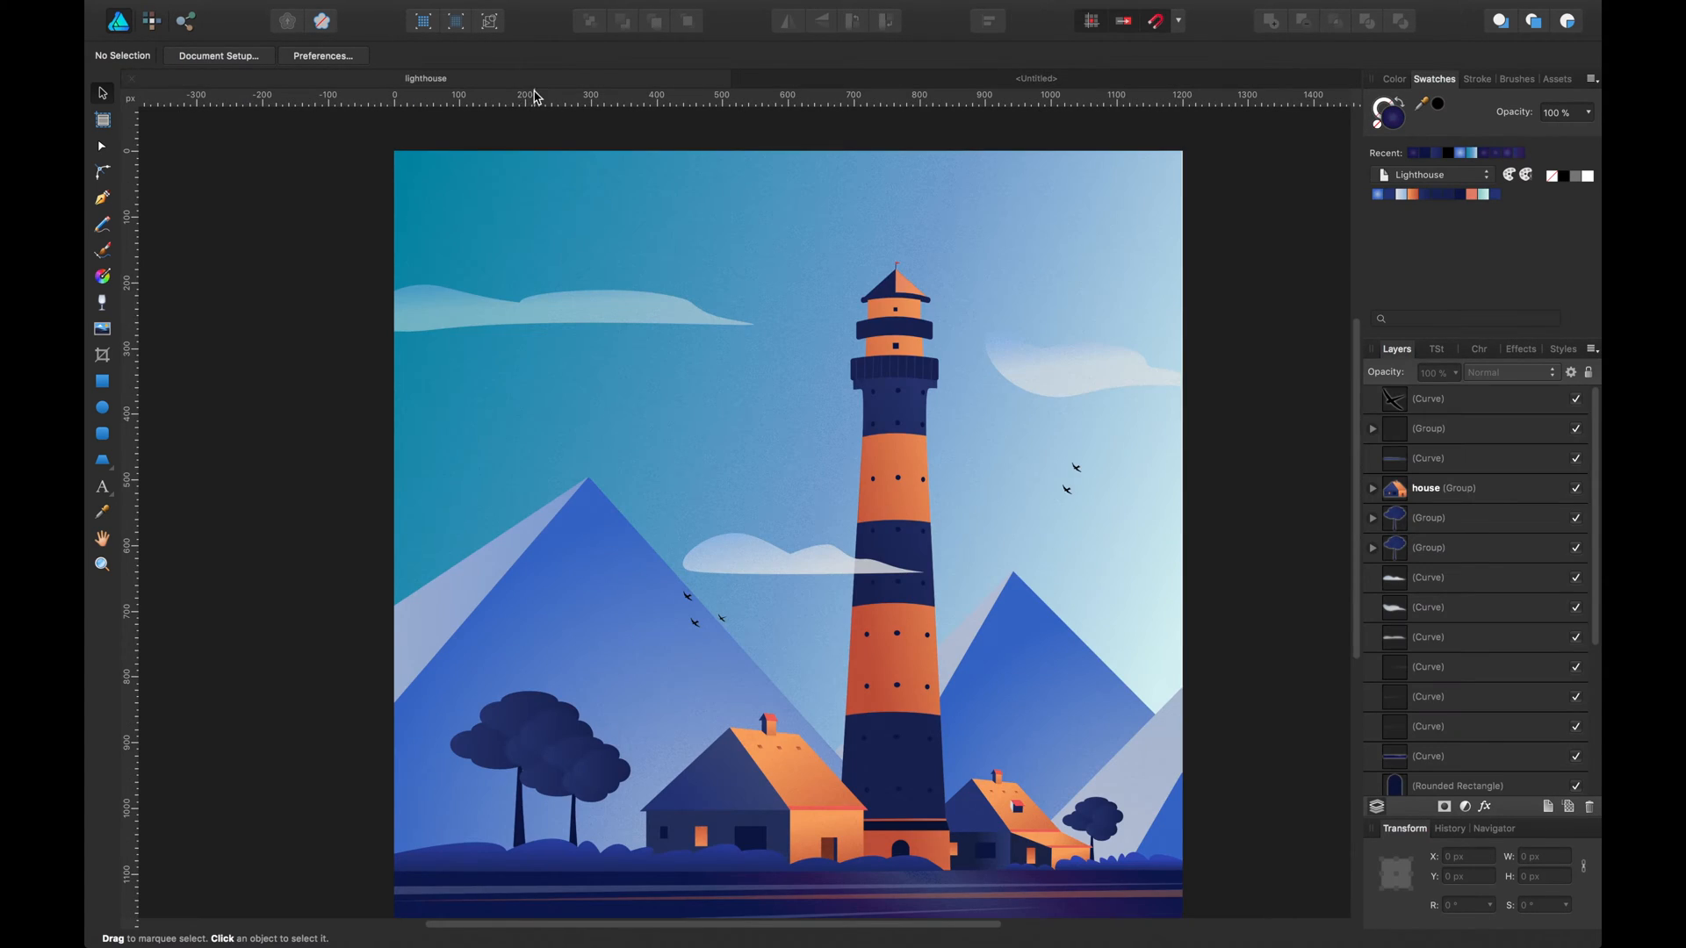
{"action": "left_click", "coordinate": [811, 81]}
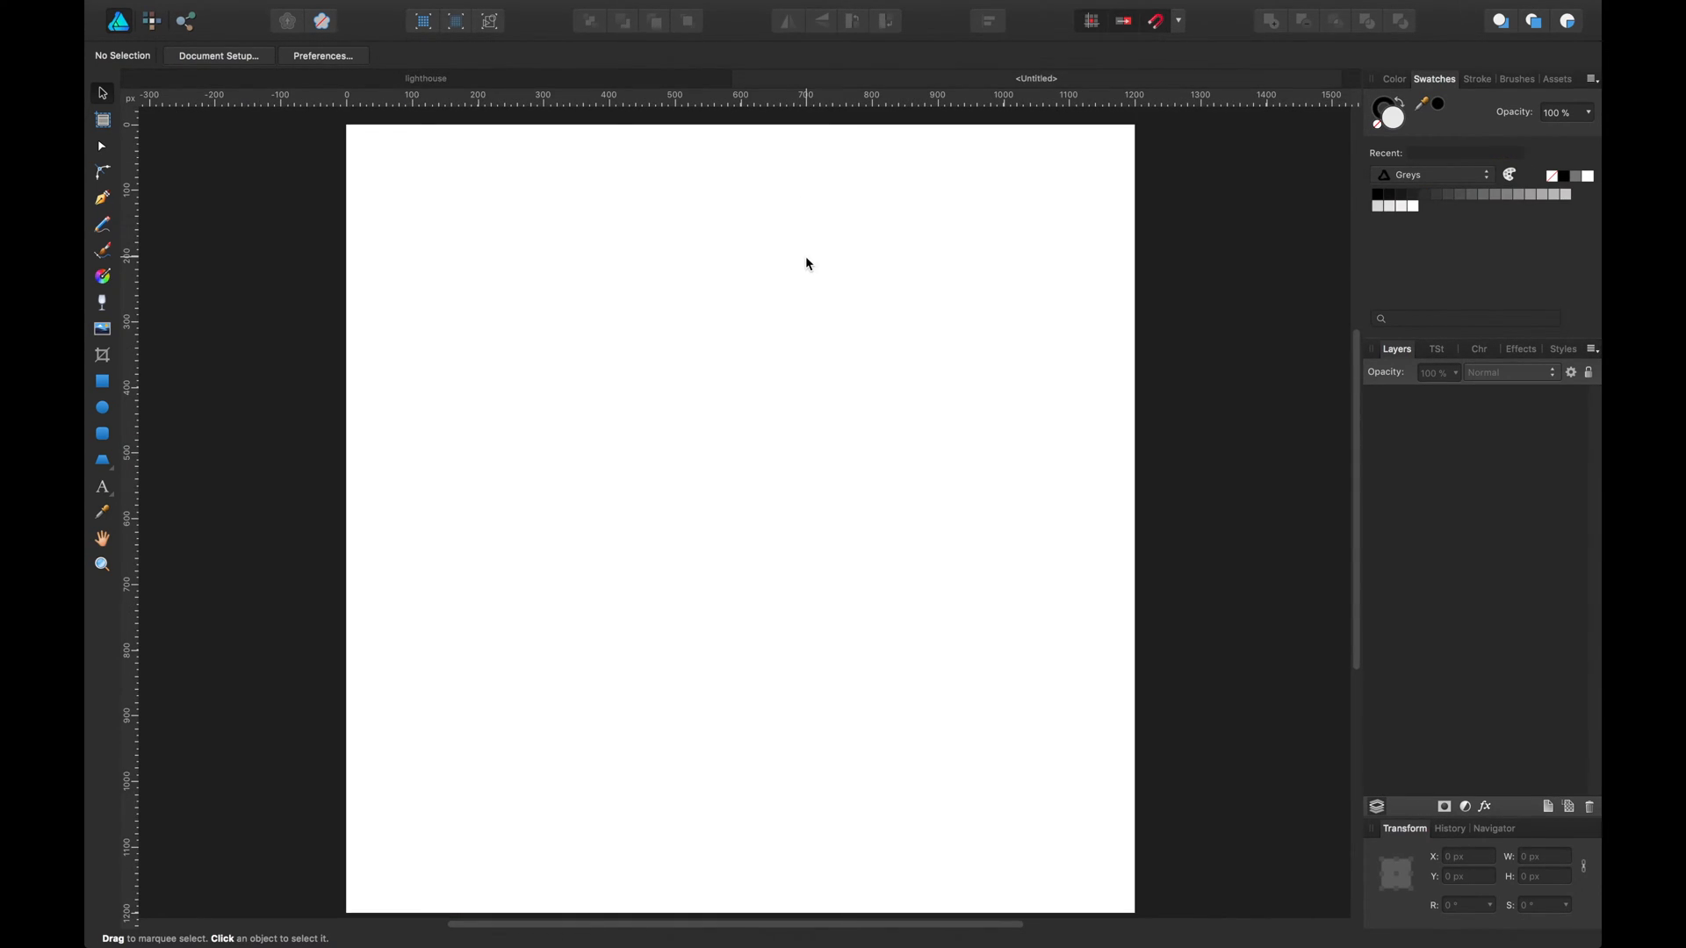
{"action": "key", "text": "super+s"}
{"action": "type", "text": "lighthouse-end"}
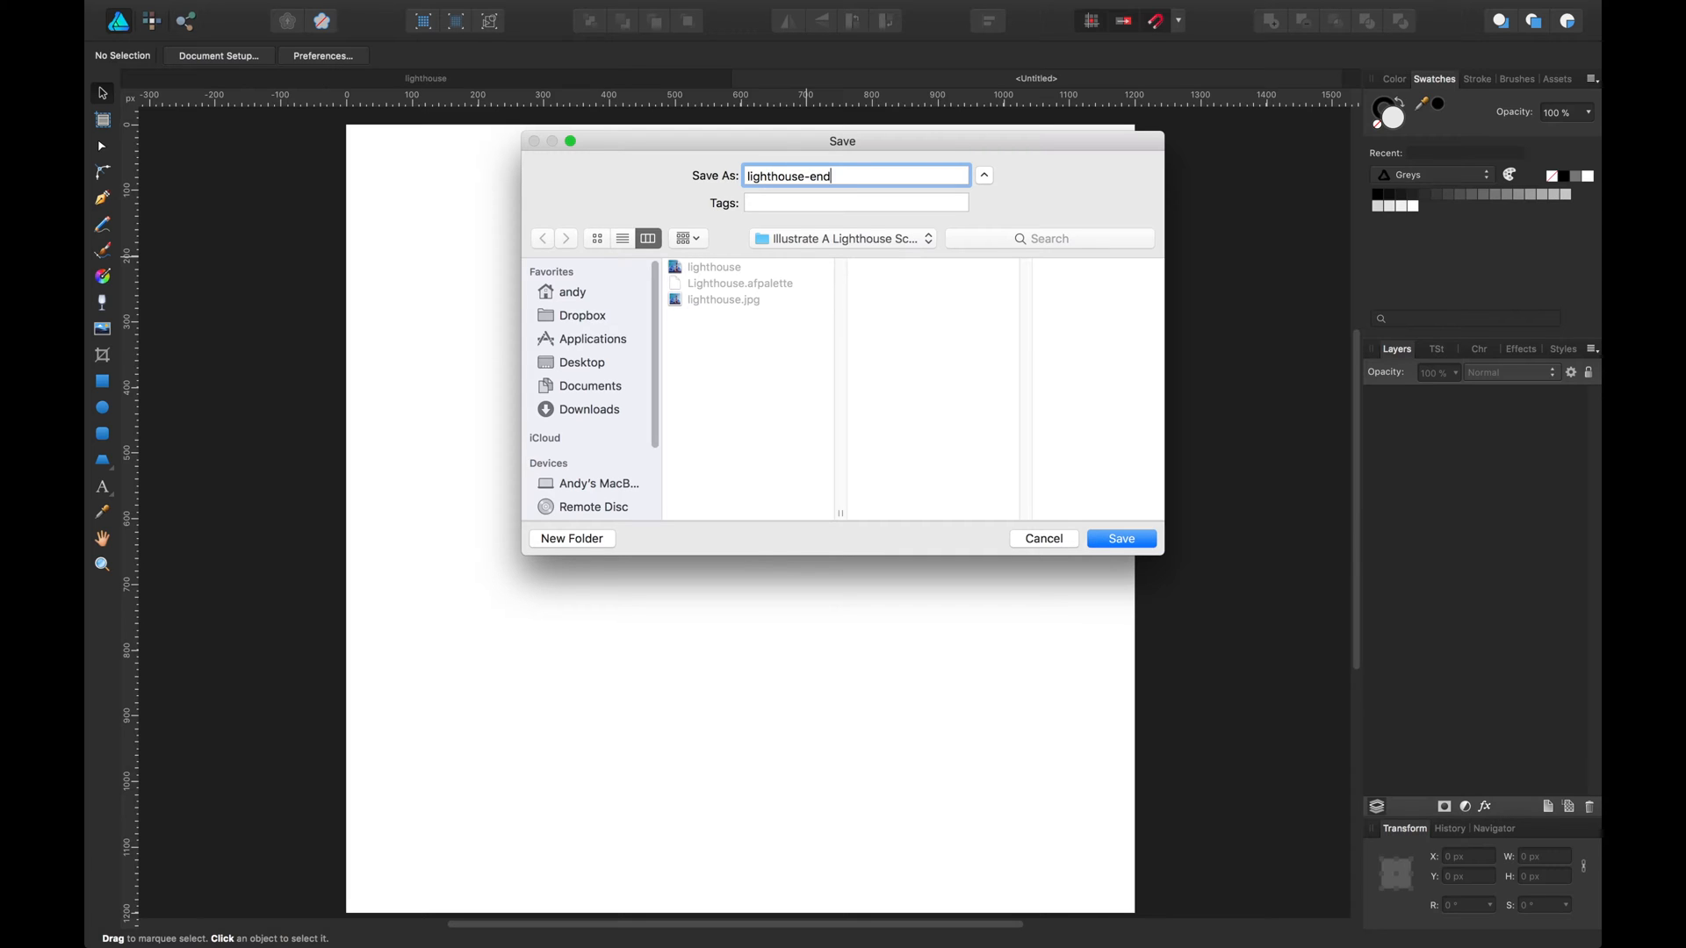
{"action": "key", "text": "Return"}
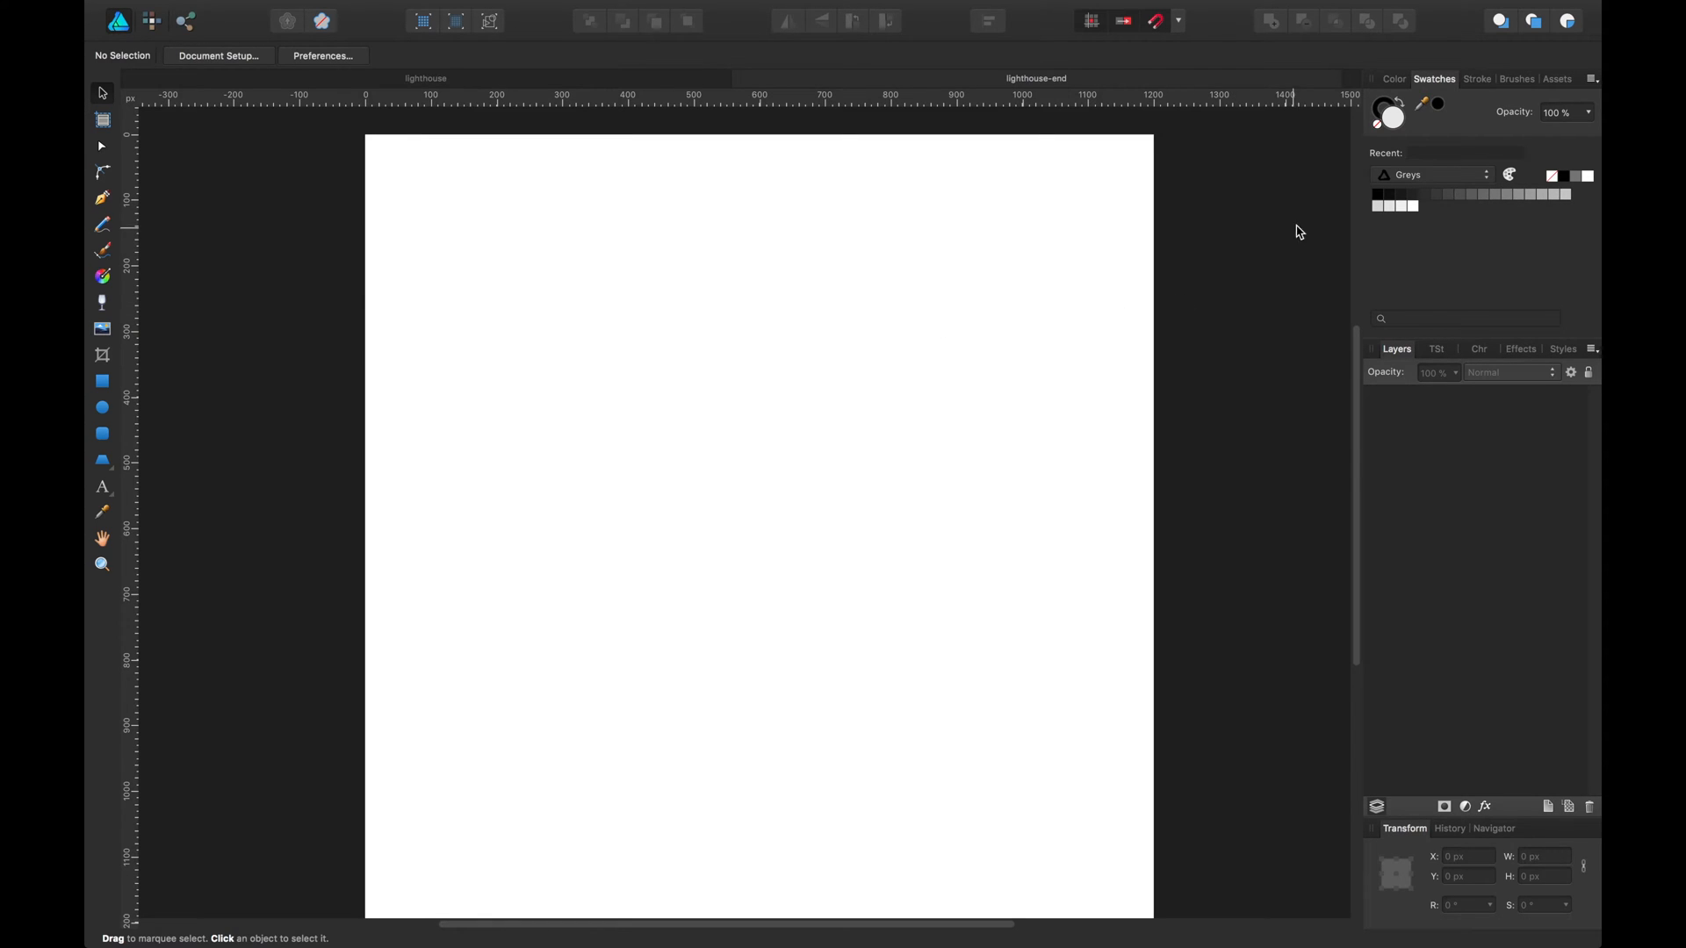
Switch the swatches to the Colours palette and open the palette options.
{"action": "left_click", "coordinate": [1462, 176]}
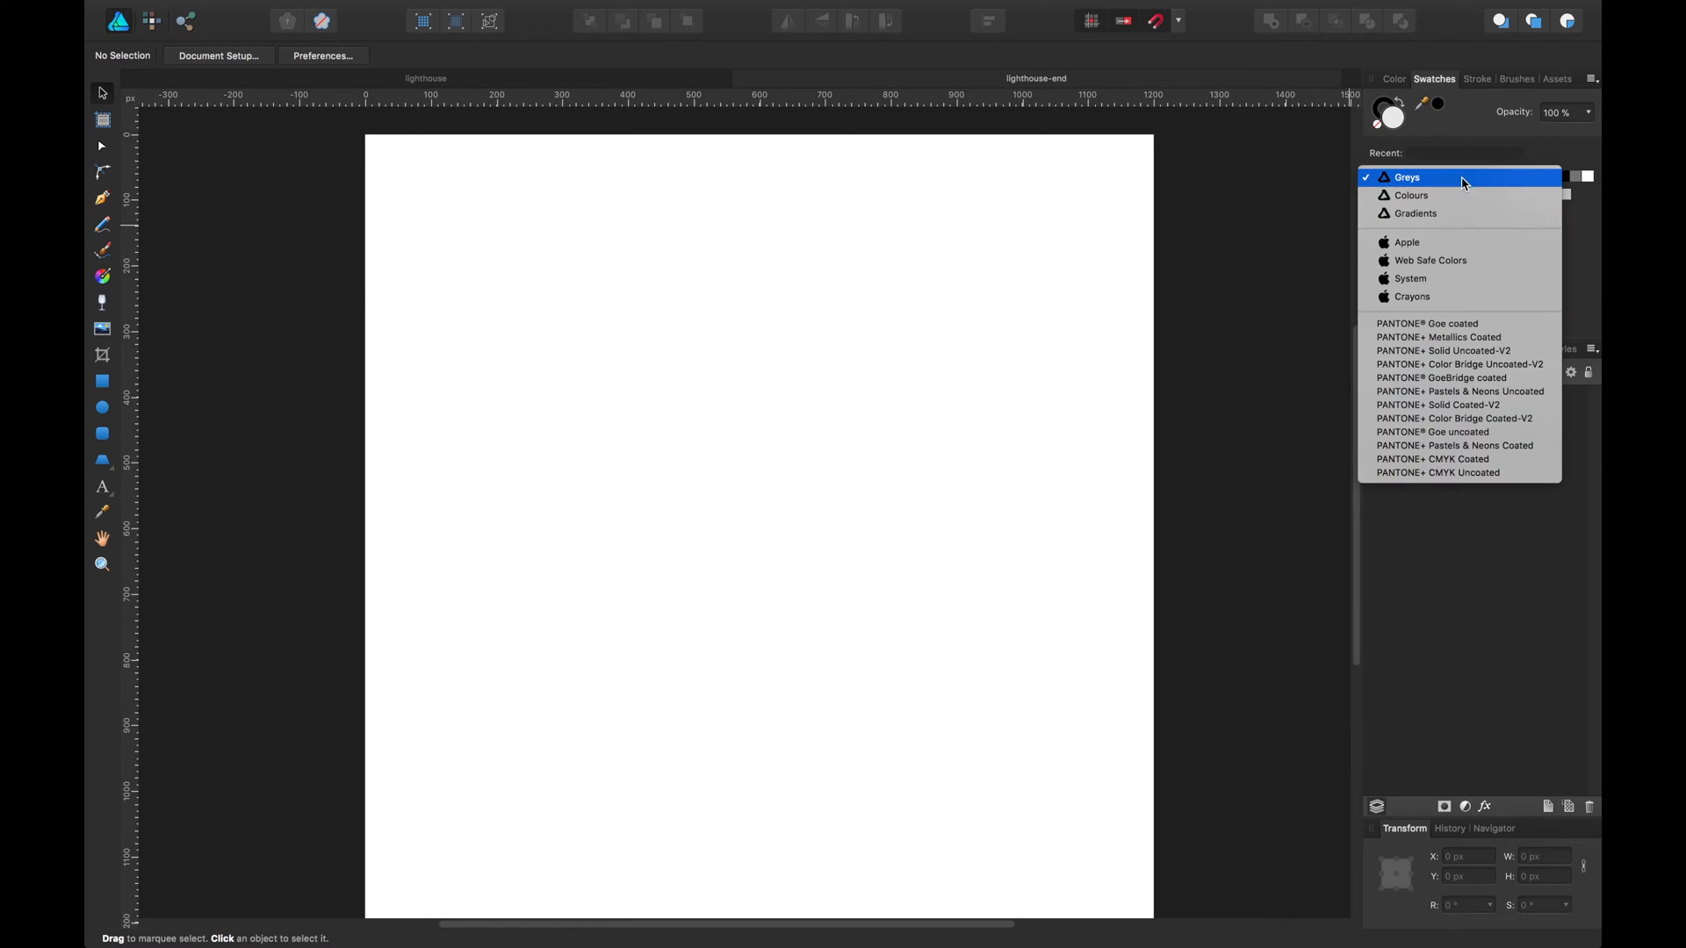
{"action": "left_click", "coordinate": [1467, 201]}
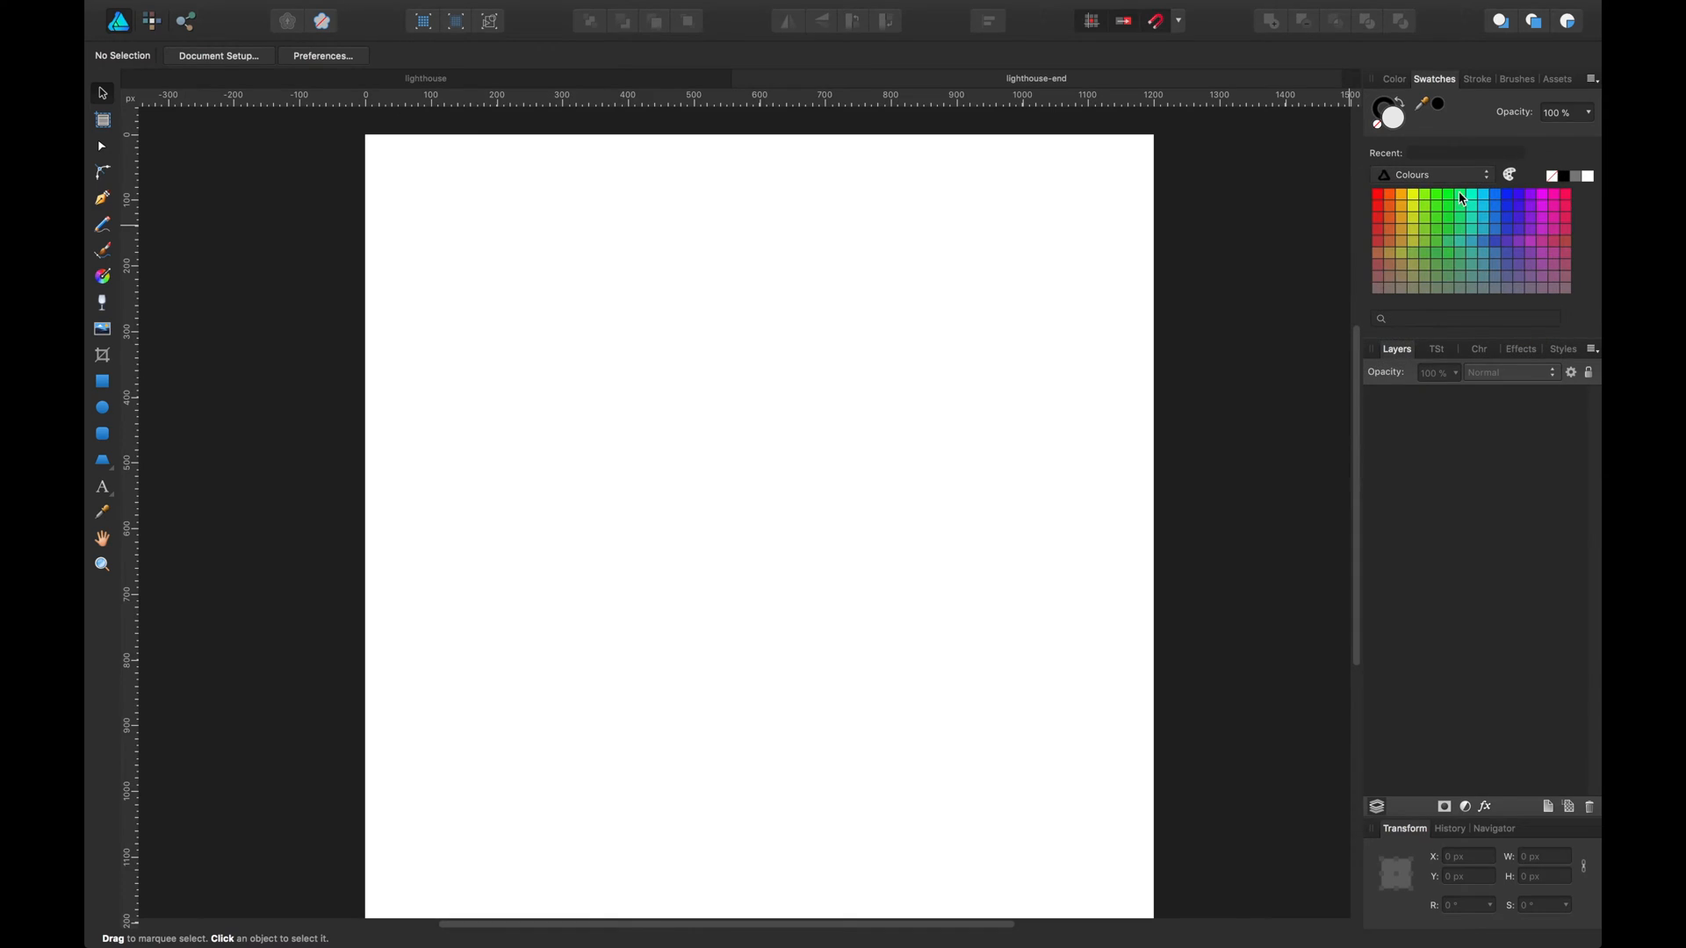
{"action": "left_click", "coordinate": [1593, 82]}
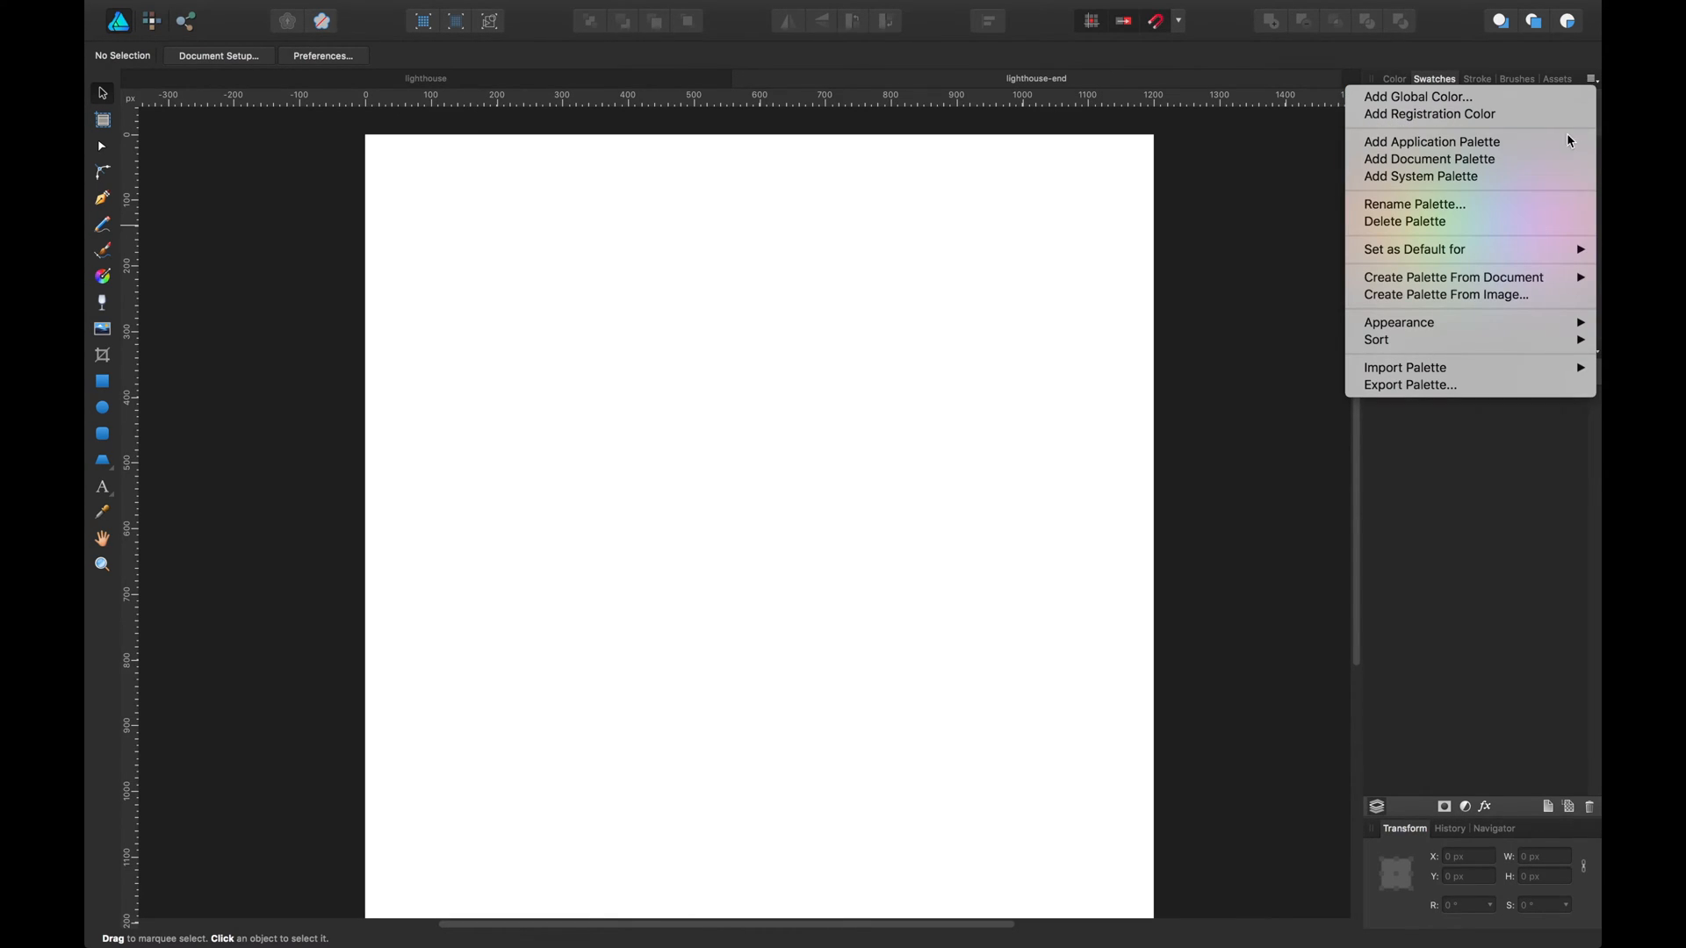
Look at the Lighthouse colour palette and its export option in the finished lighthouse document.
{"action": "left_click", "coordinate": [375, 78]}
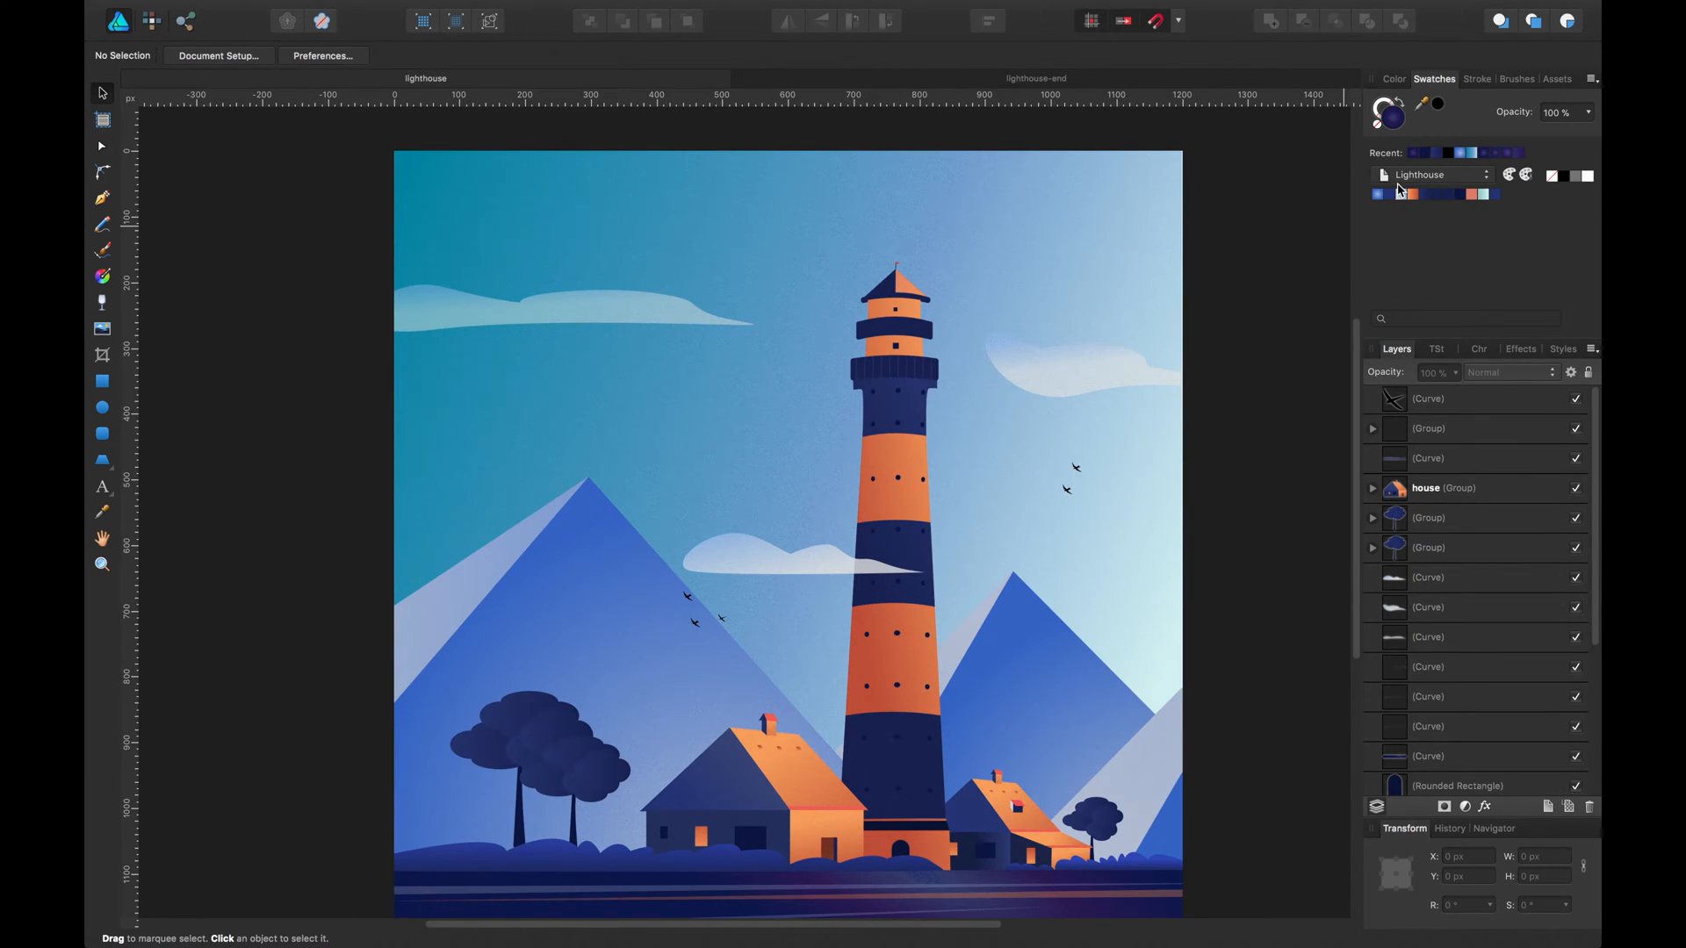
{"action": "left_click", "coordinate": [1592, 81]}
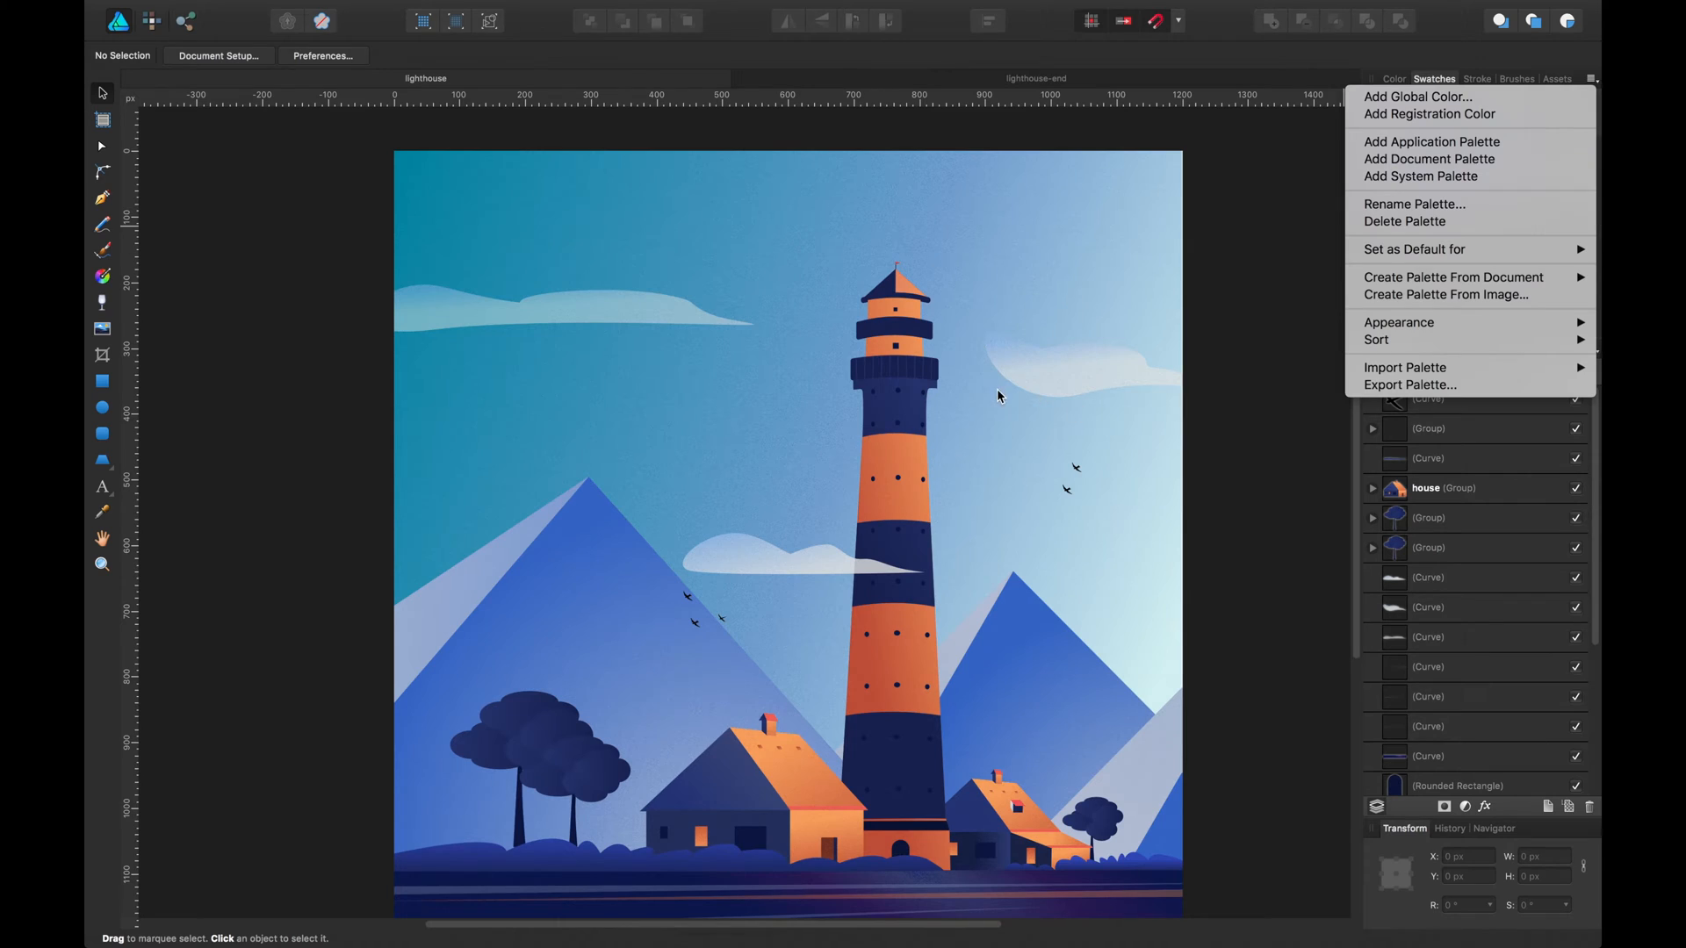
{"action": "mouse_move", "coordinate": [1464, 251]}
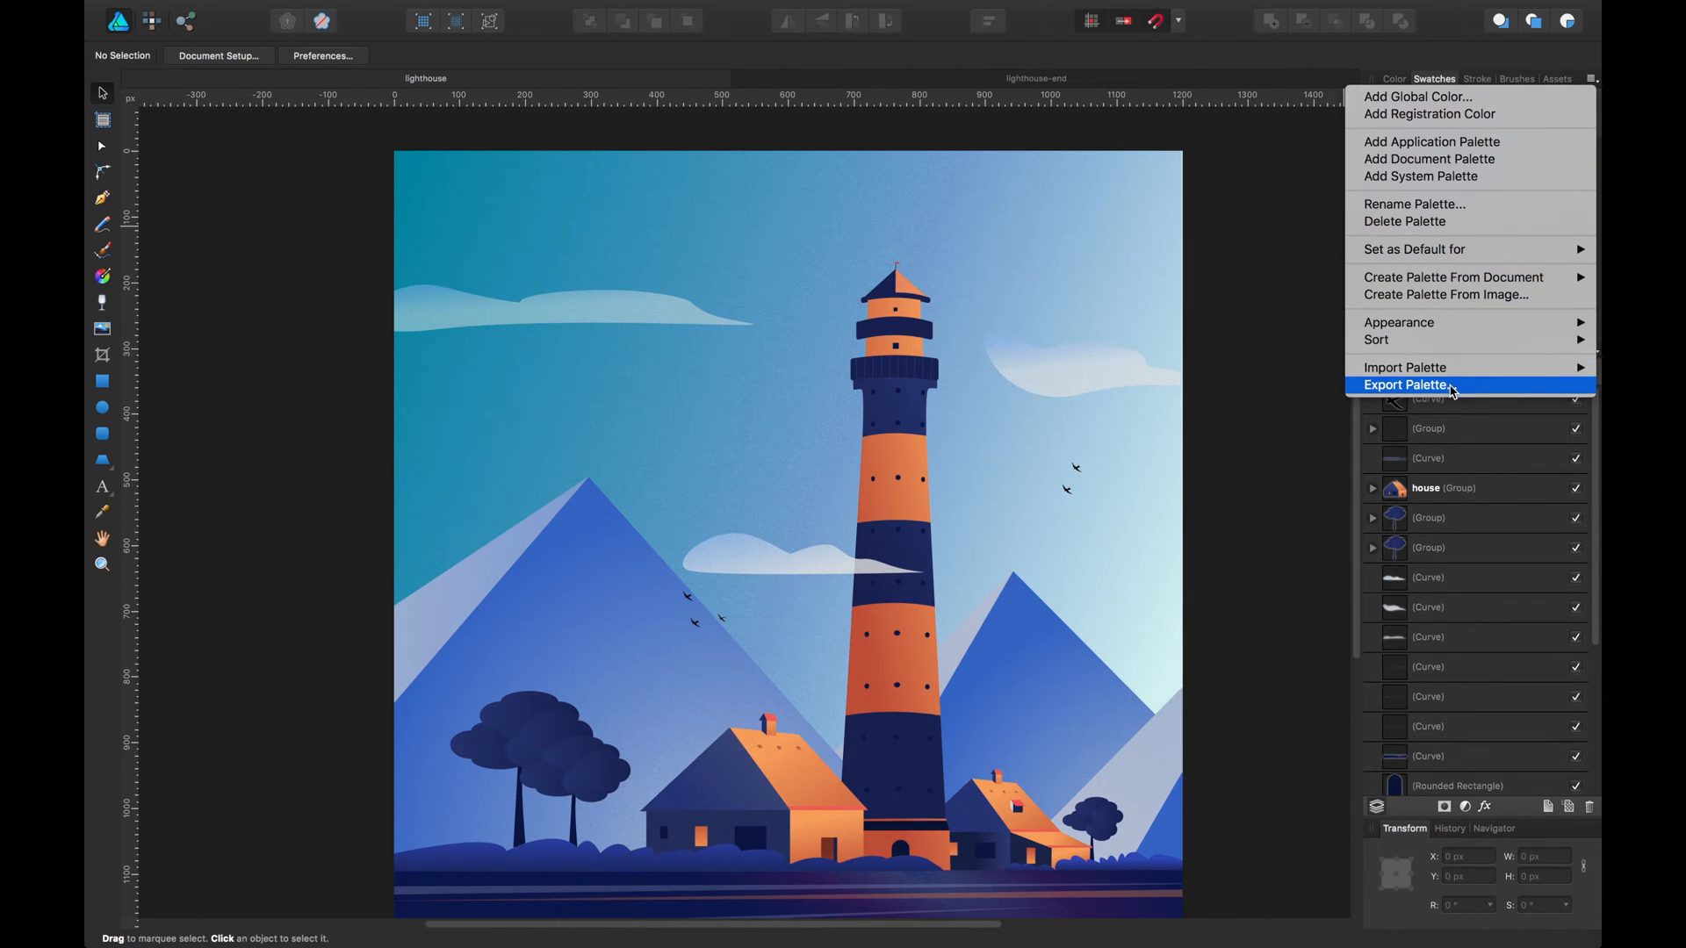
{"action": "left_click", "coordinate": [1118, 85]}
Import the Lighthouse.afpalette swatches into the blank lighthouse-end document.
{"action": "left_click", "coordinate": [1122, 82]}
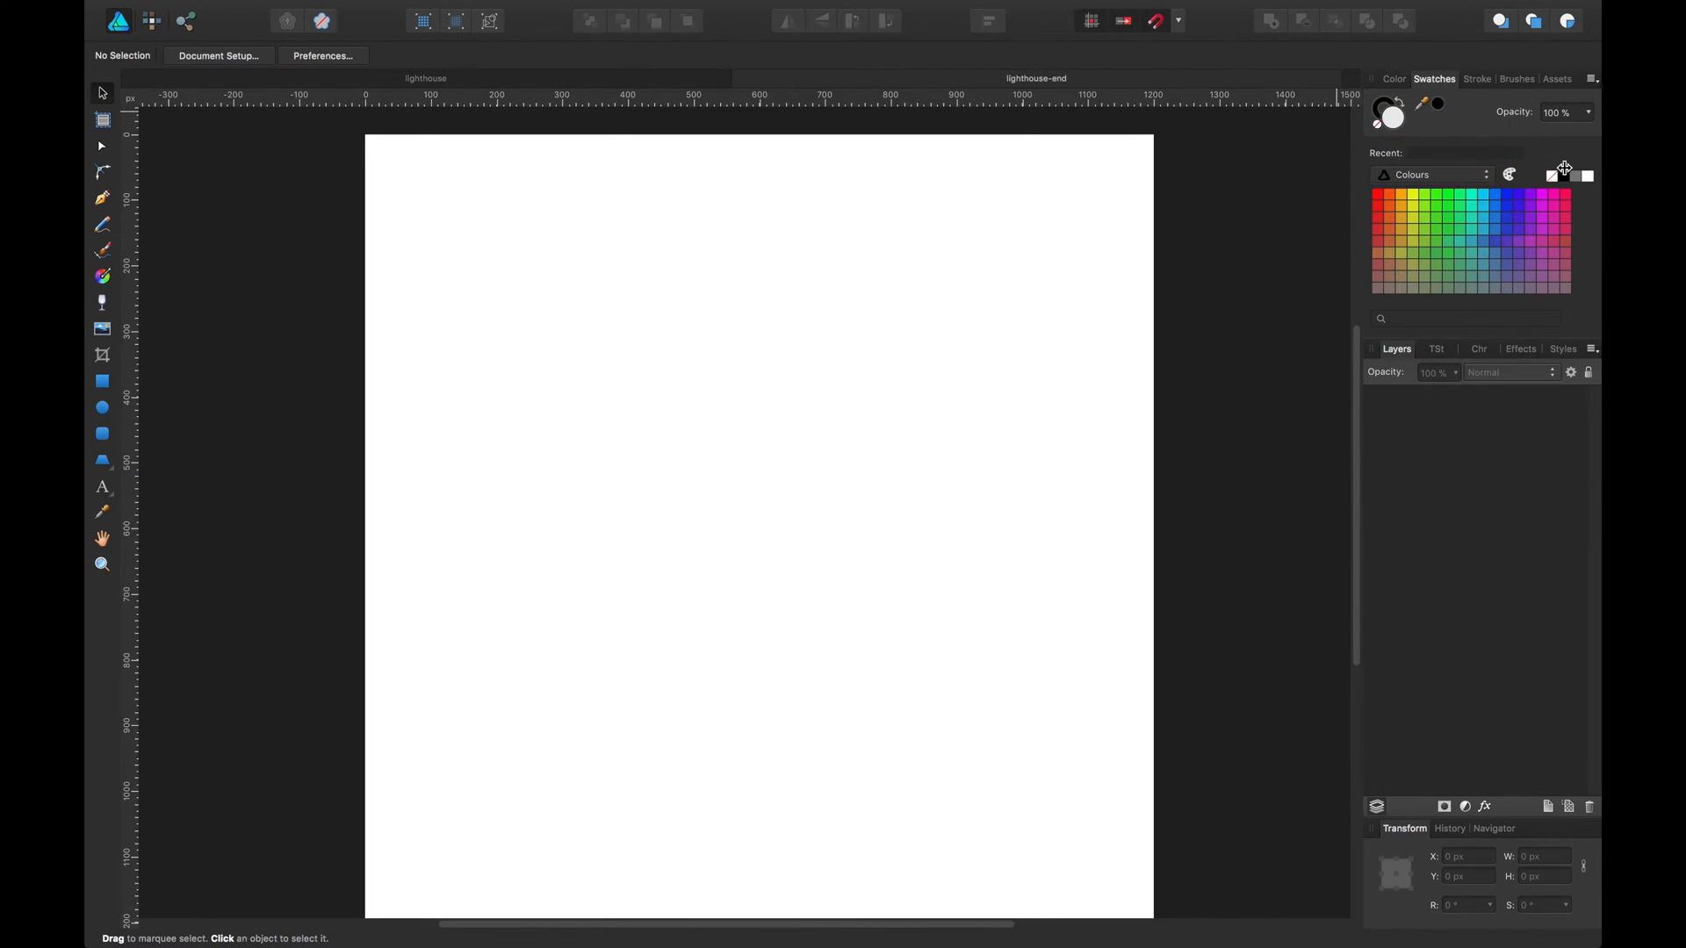
{"action": "left_click", "coordinate": [1591, 80]}
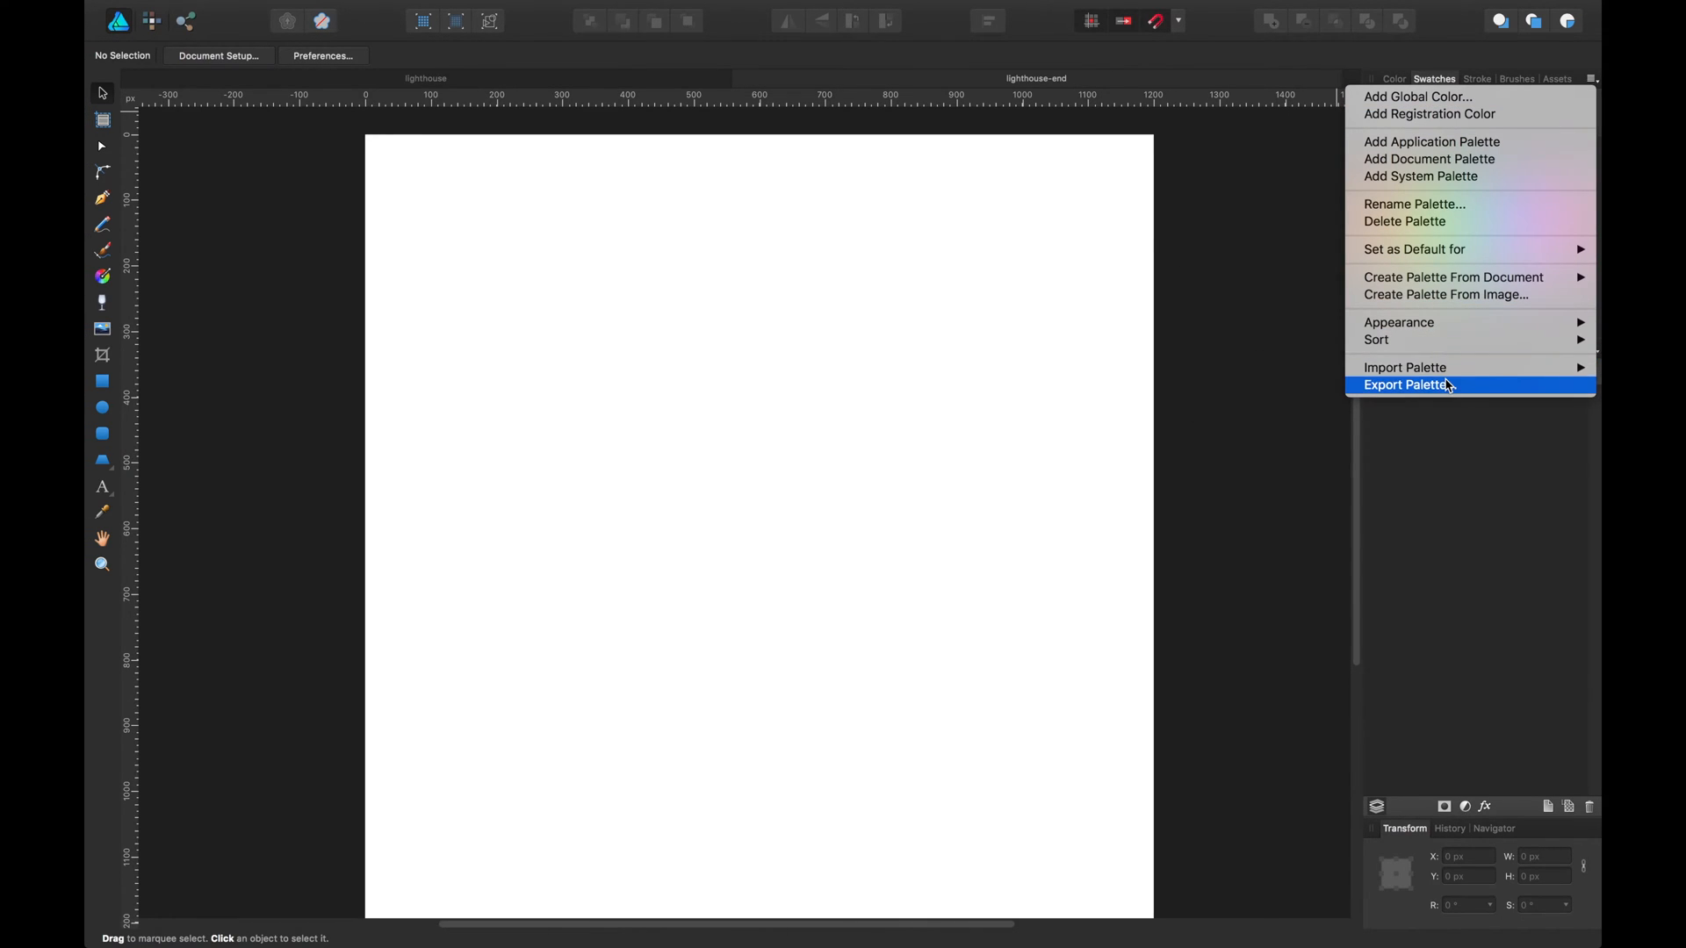
{"action": "mouse_move", "coordinate": [1444, 369]}
{"action": "left_click", "coordinate": [1285, 393]}
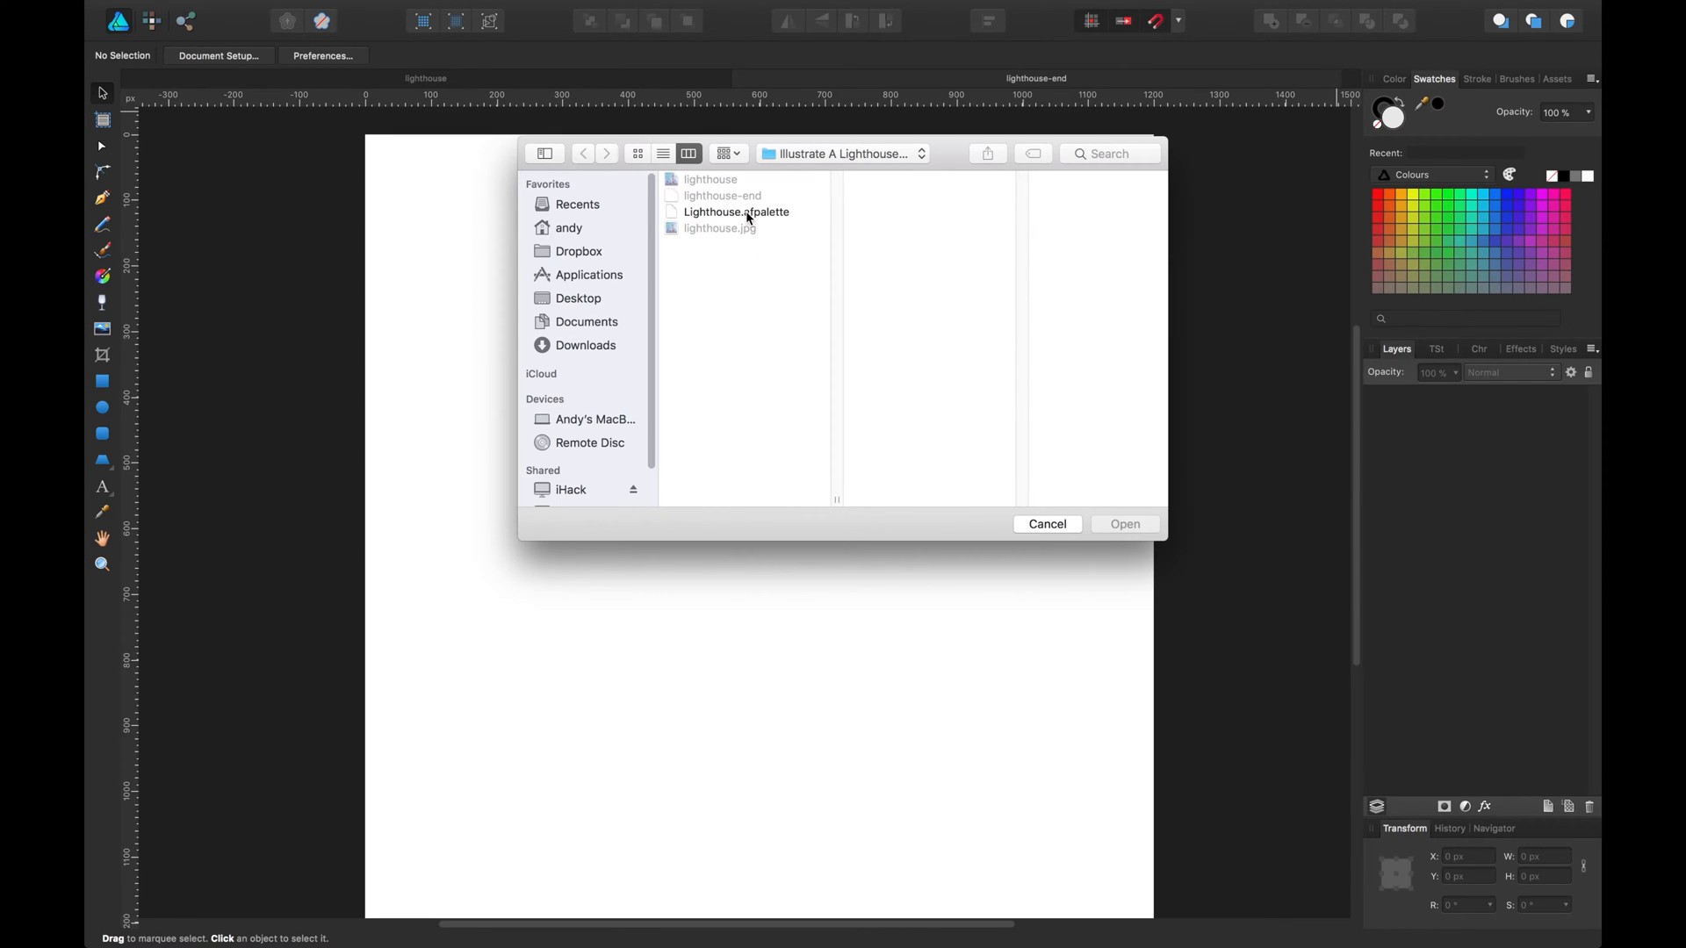
{"action": "left_click", "coordinate": [749, 214]}
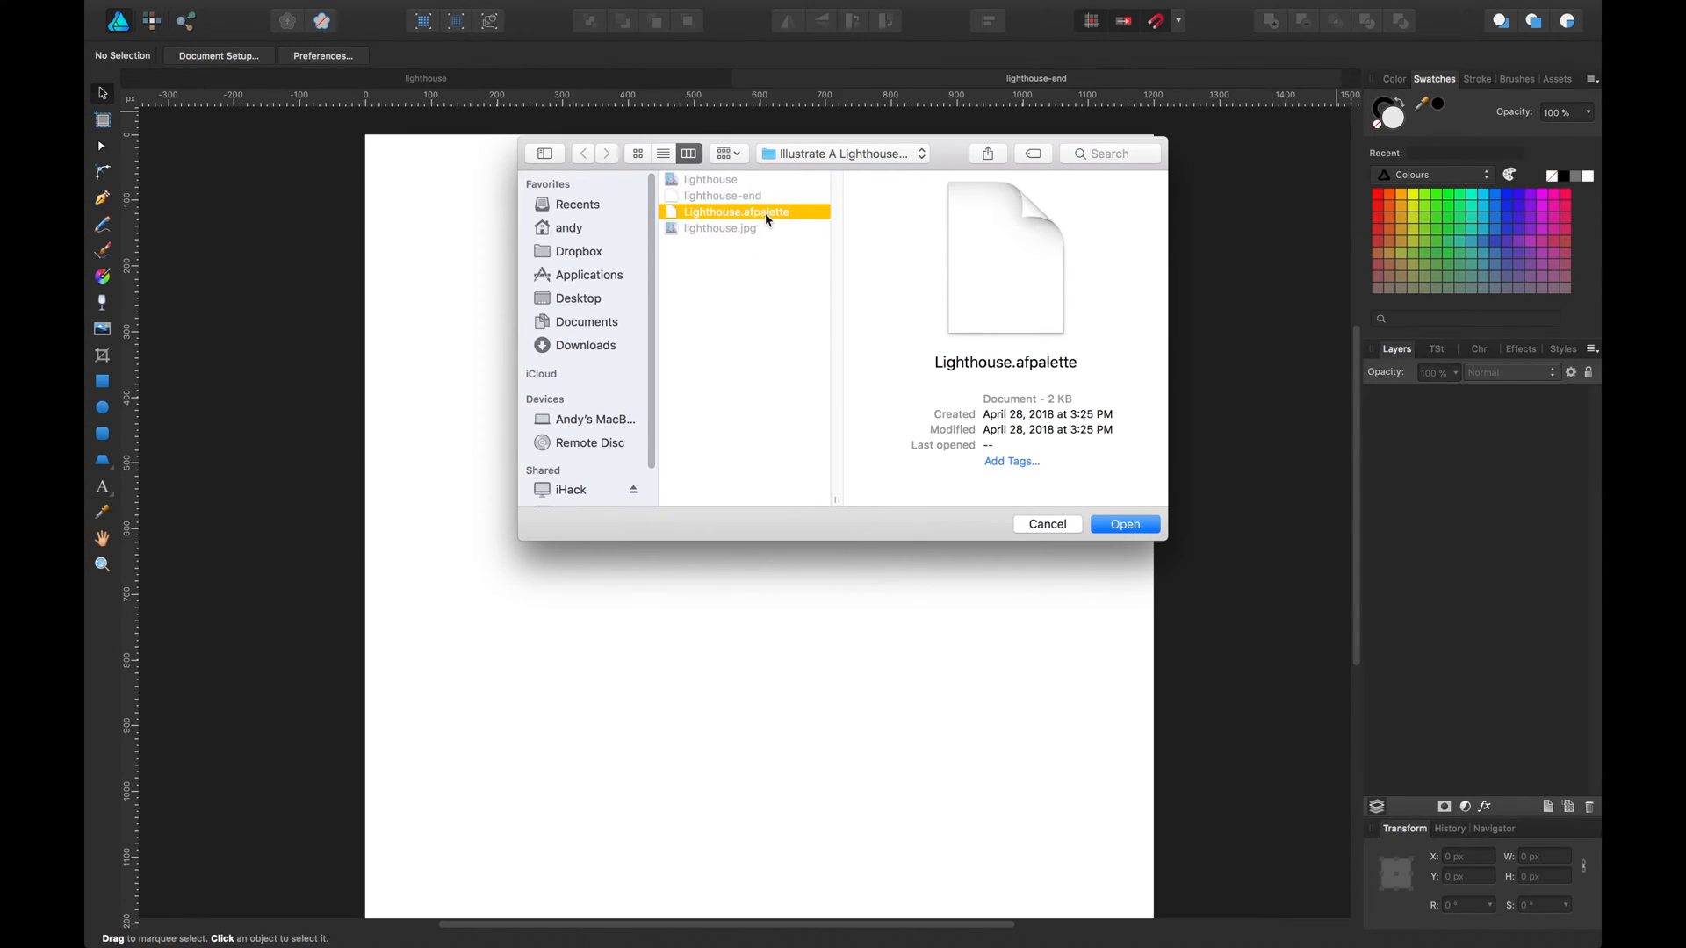
{"action": "left_click", "coordinate": [1122, 524]}
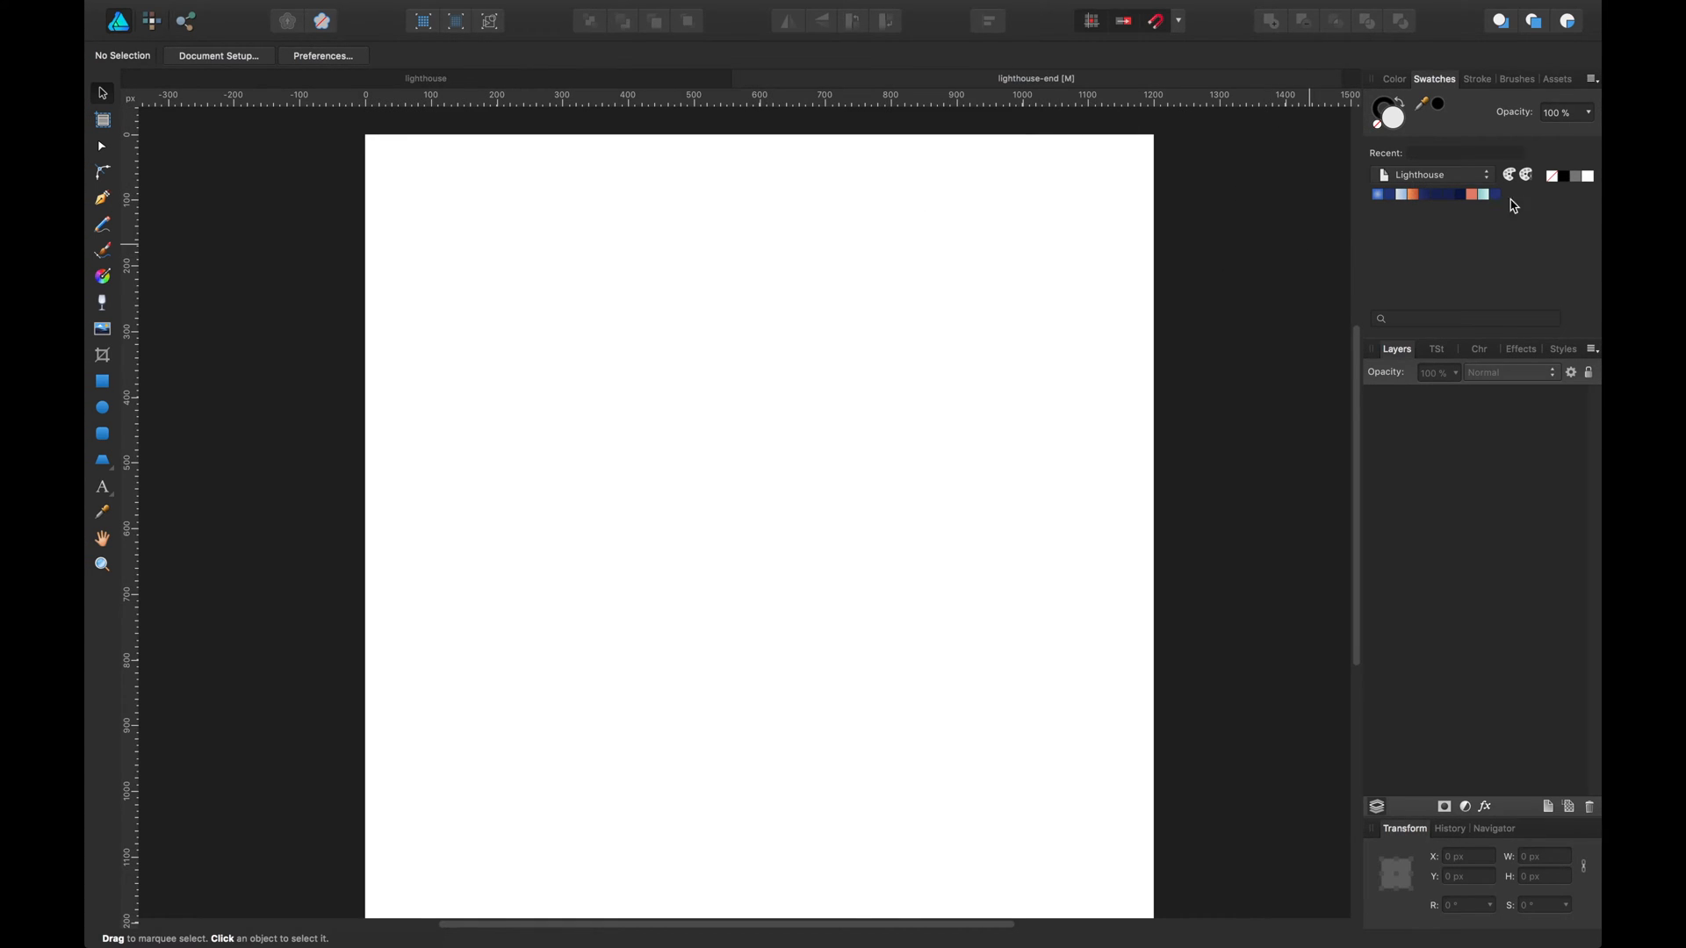
Unlock the background rectangle layer in the finished lighthouse document.
{"action": "left_click", "coordinate": [408, 80]}
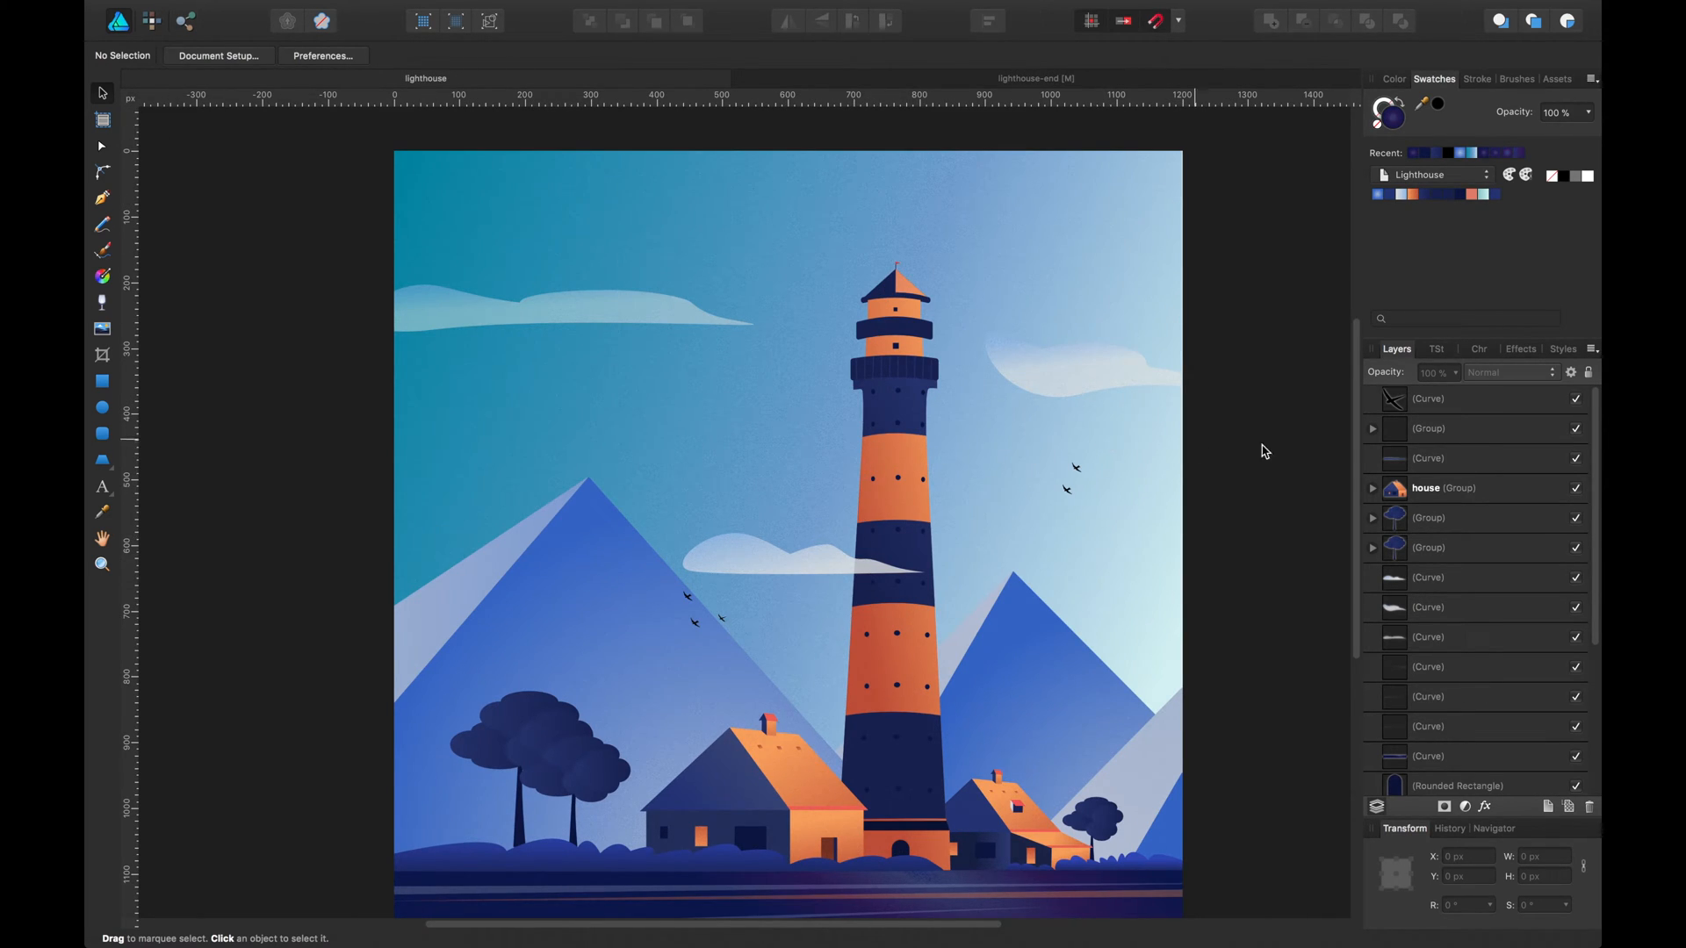
{"action": "scroll", "coordinate": [1436, 575], "scroll_direction": "down", "scroll_amount": 5}
{"action": "left_click", "coordinate": [1535, 783]}
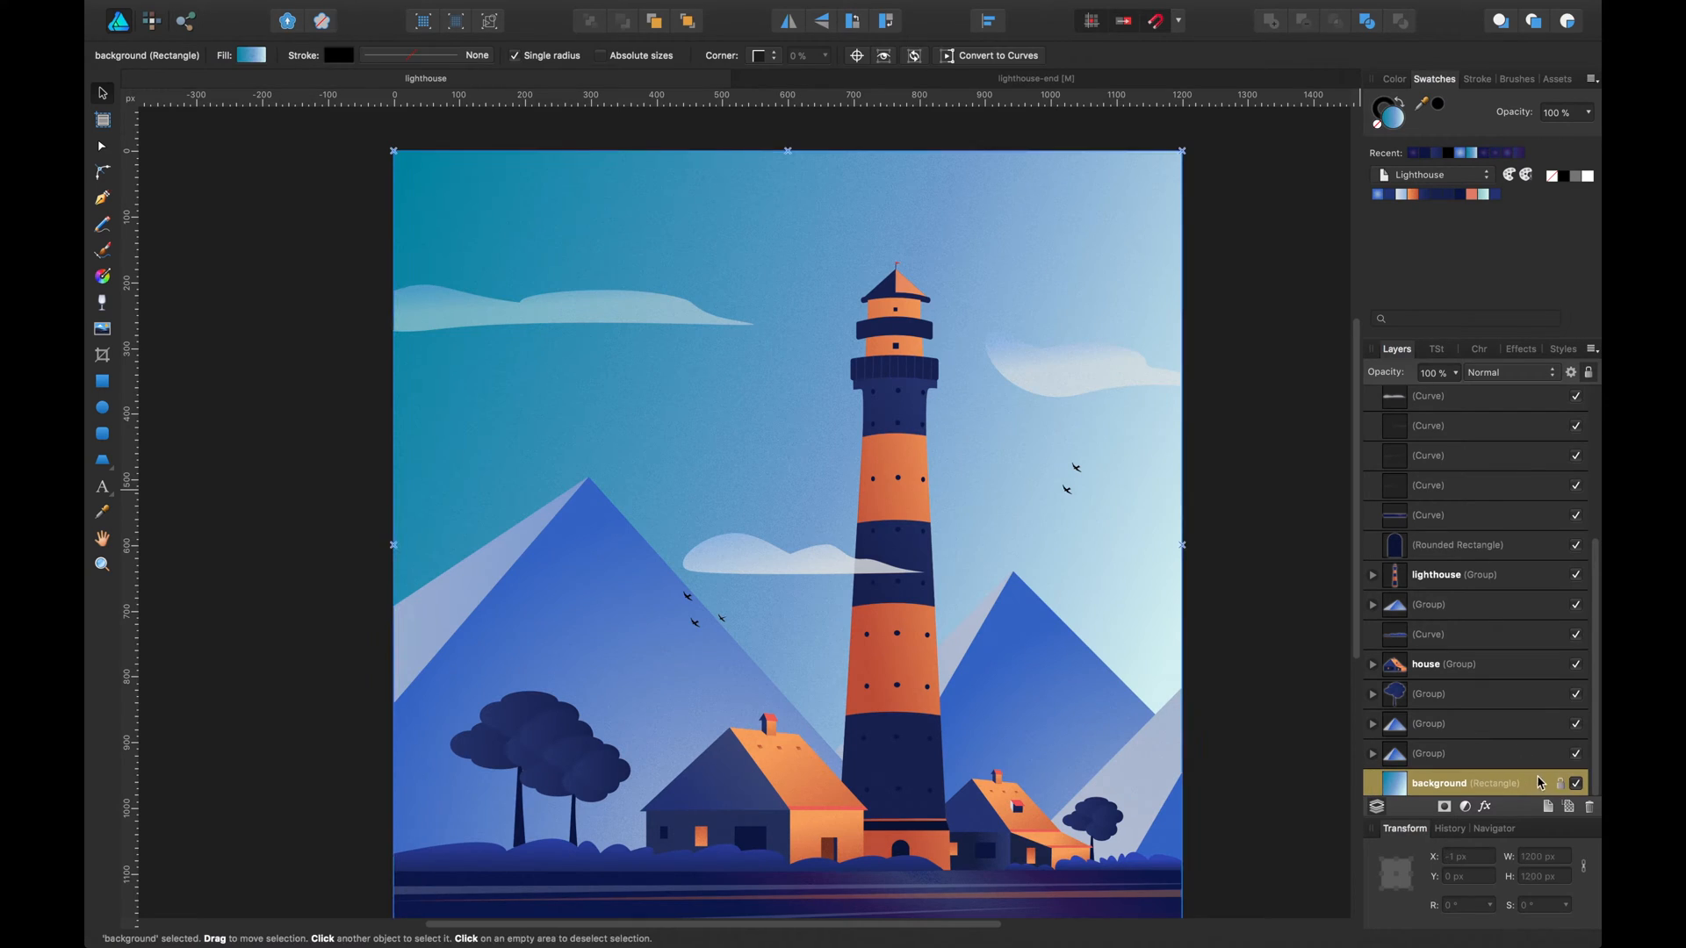
{"action": "left_click", "coordinate": [1561, 784]}
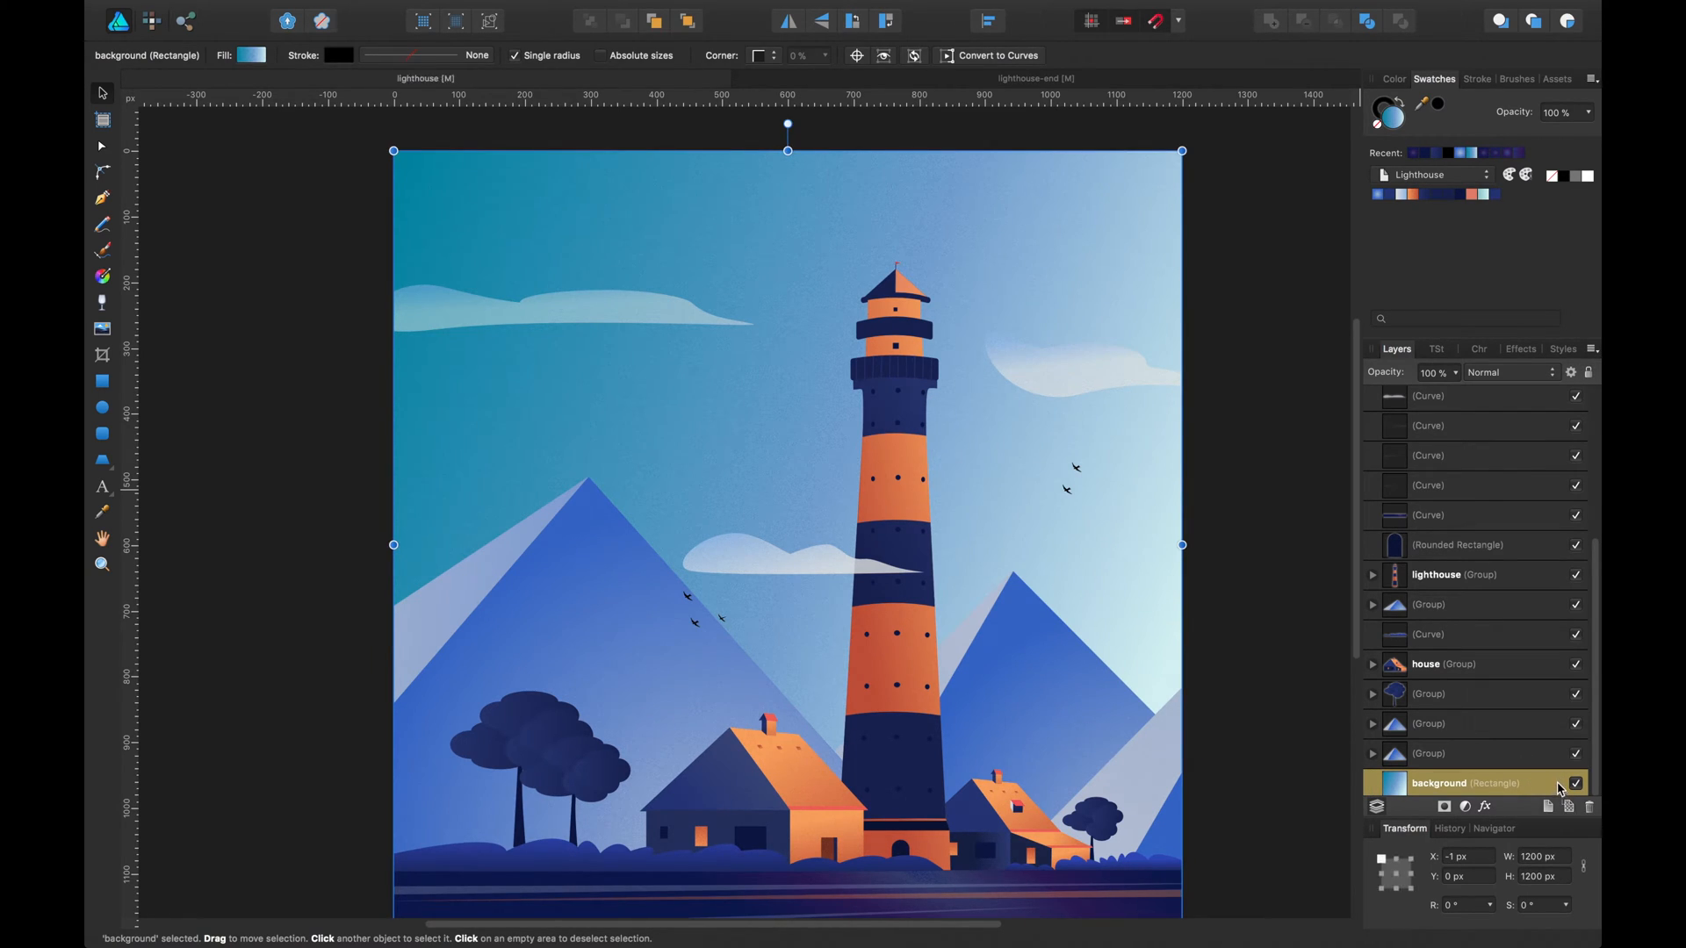
Draw a 1200 × 1200 px rectangle covering the whole page of the lighthouse-end document.
{"action": "left_click", "coordinate": [1104, 78]}
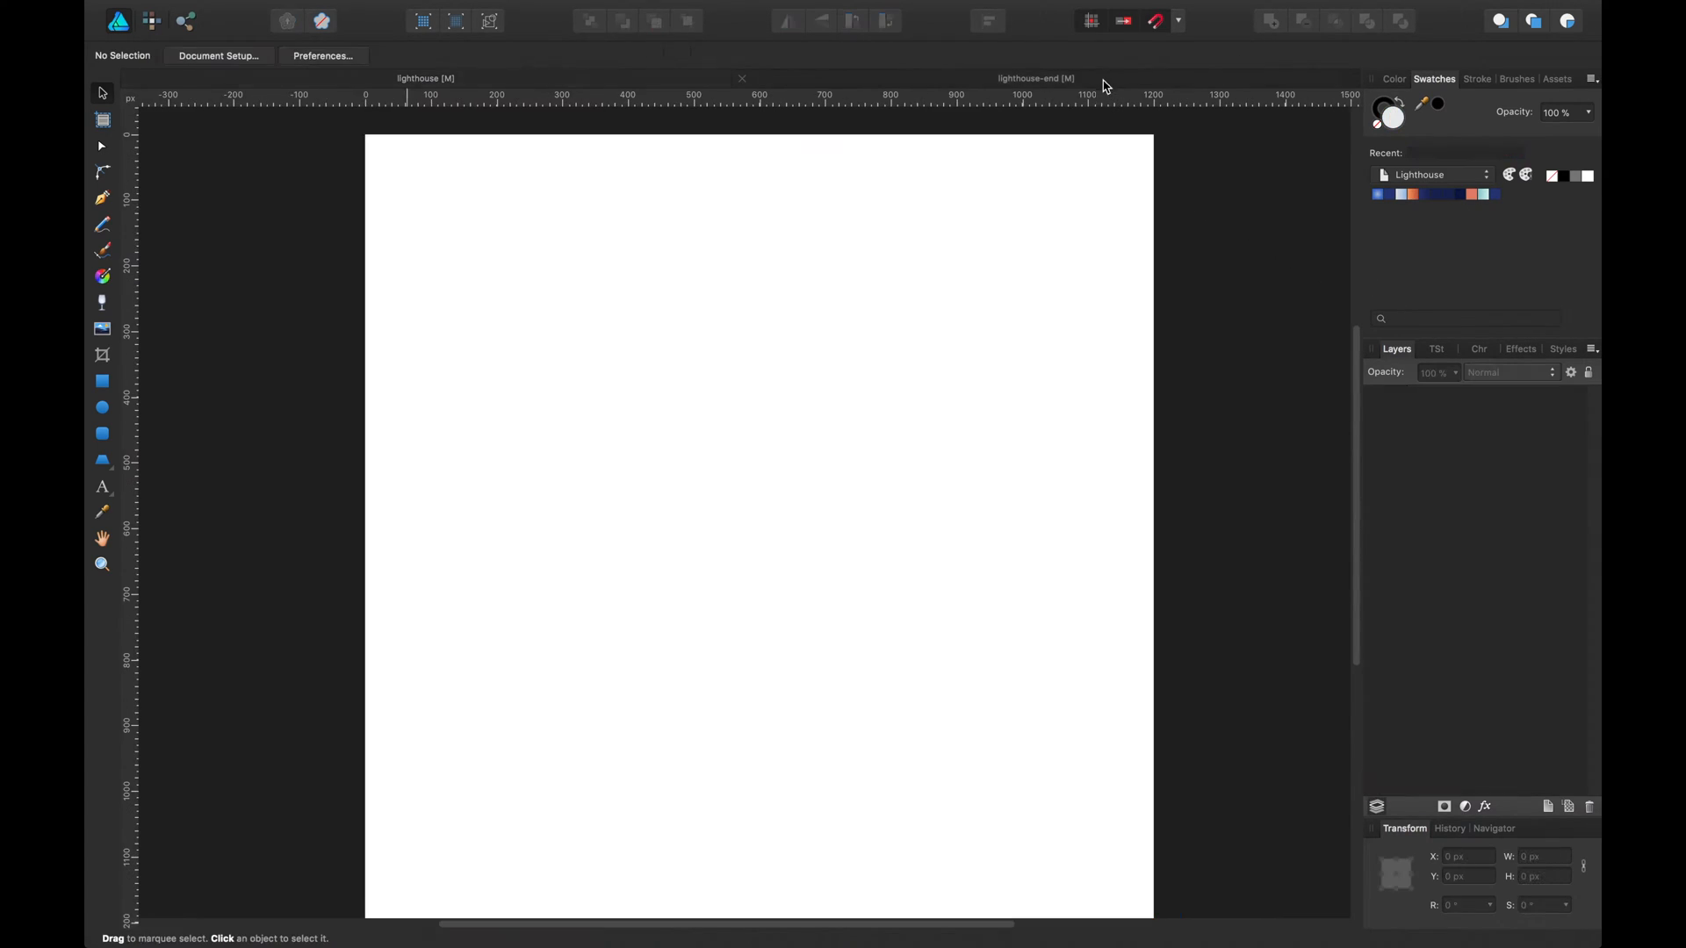
{"action": "left_click_drag", "start_coordinate": [863, 311], "coordinate": [874, 303]}
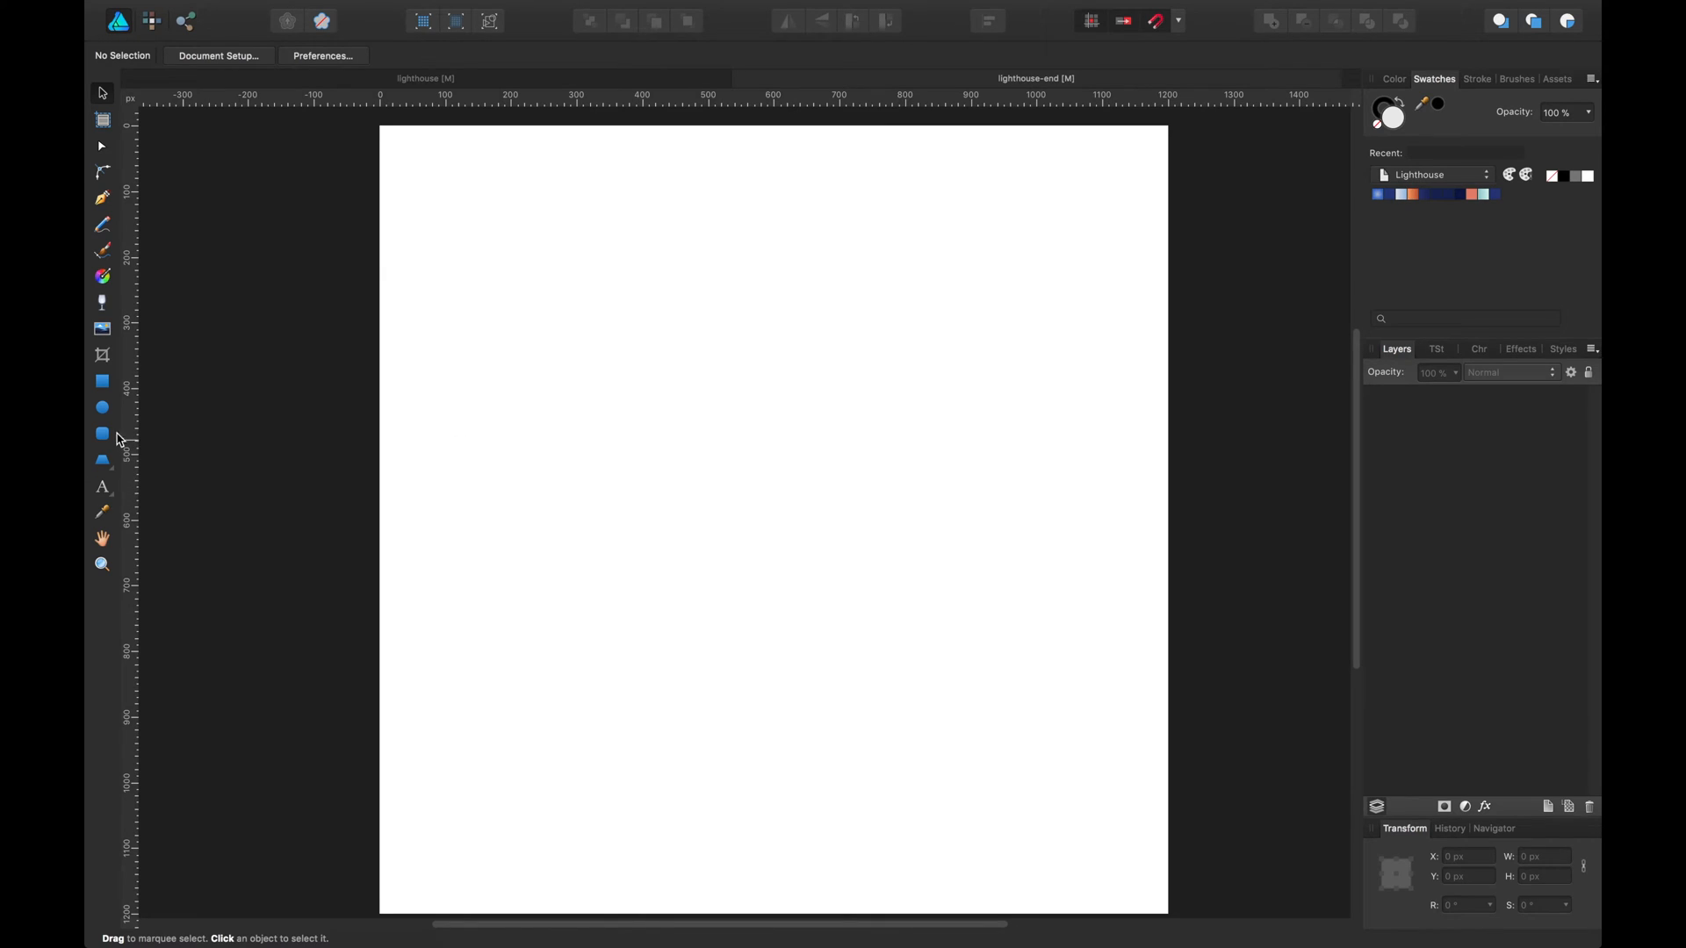
{"action": "left_click", "coordinate": [103, 381]}
{"action": "left_click_drag", "start_coordinate": [385, 123], "coordinate": [1168, 887]}
{"action": "scroll", "coordinate": [1306, 531], "scroll_direction": "up", "scroll_amount": 2}
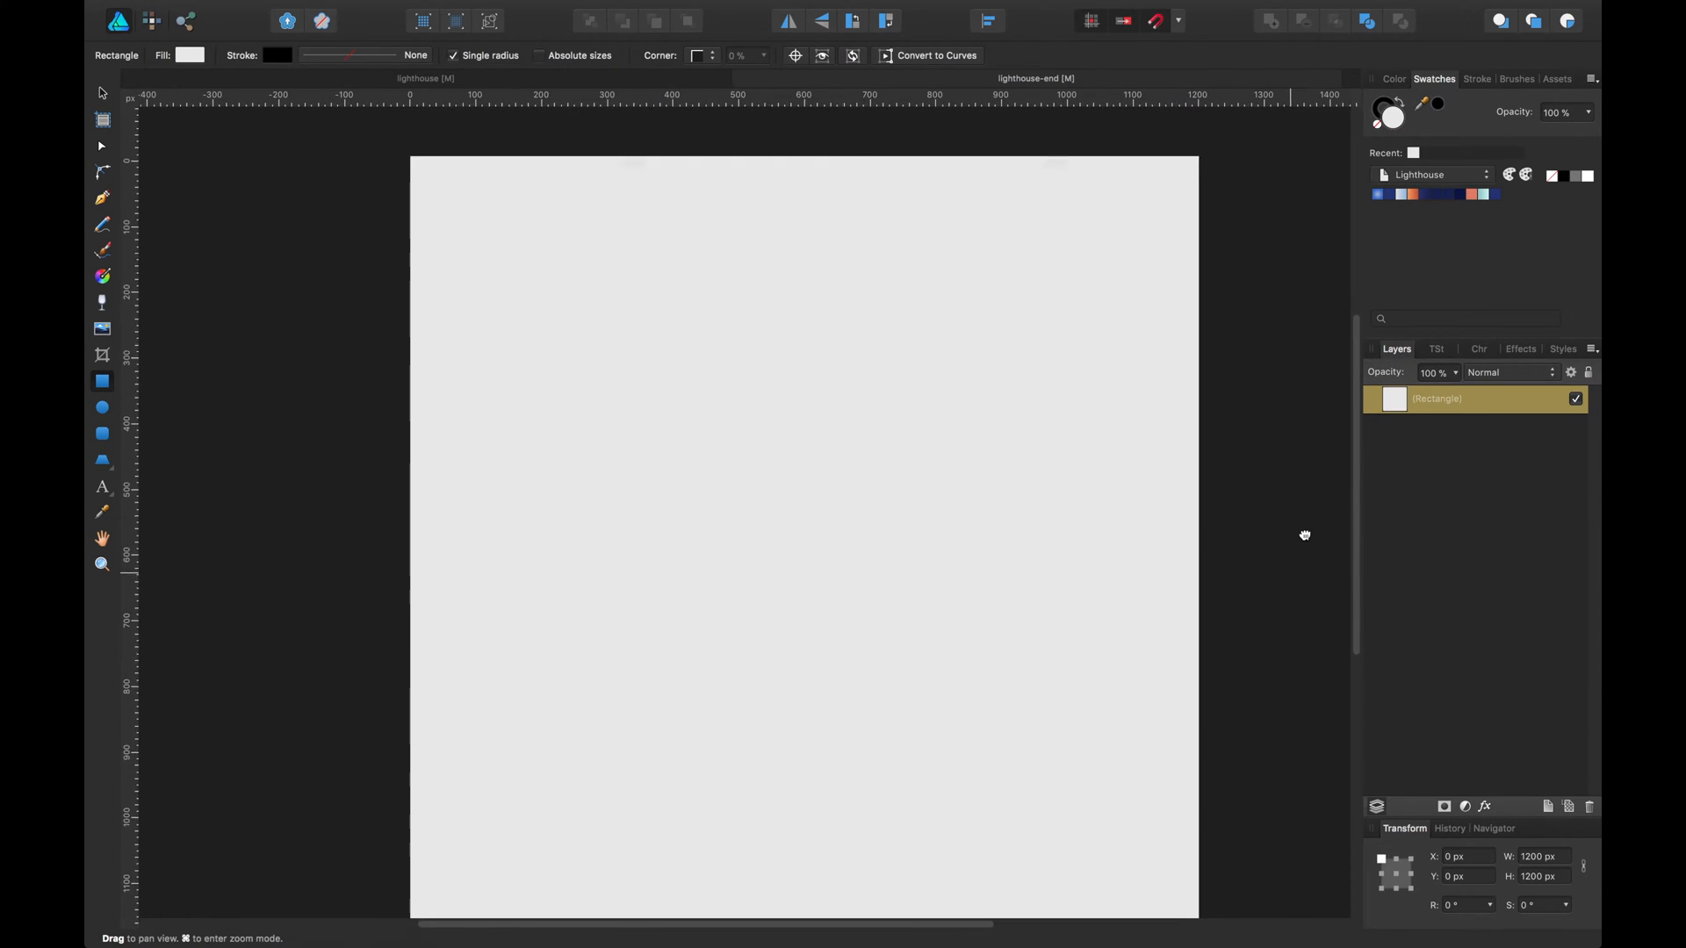
Rename the page-sized rectangle's layer to background and deselect it.
{"action": "key", "text": "super+0"}
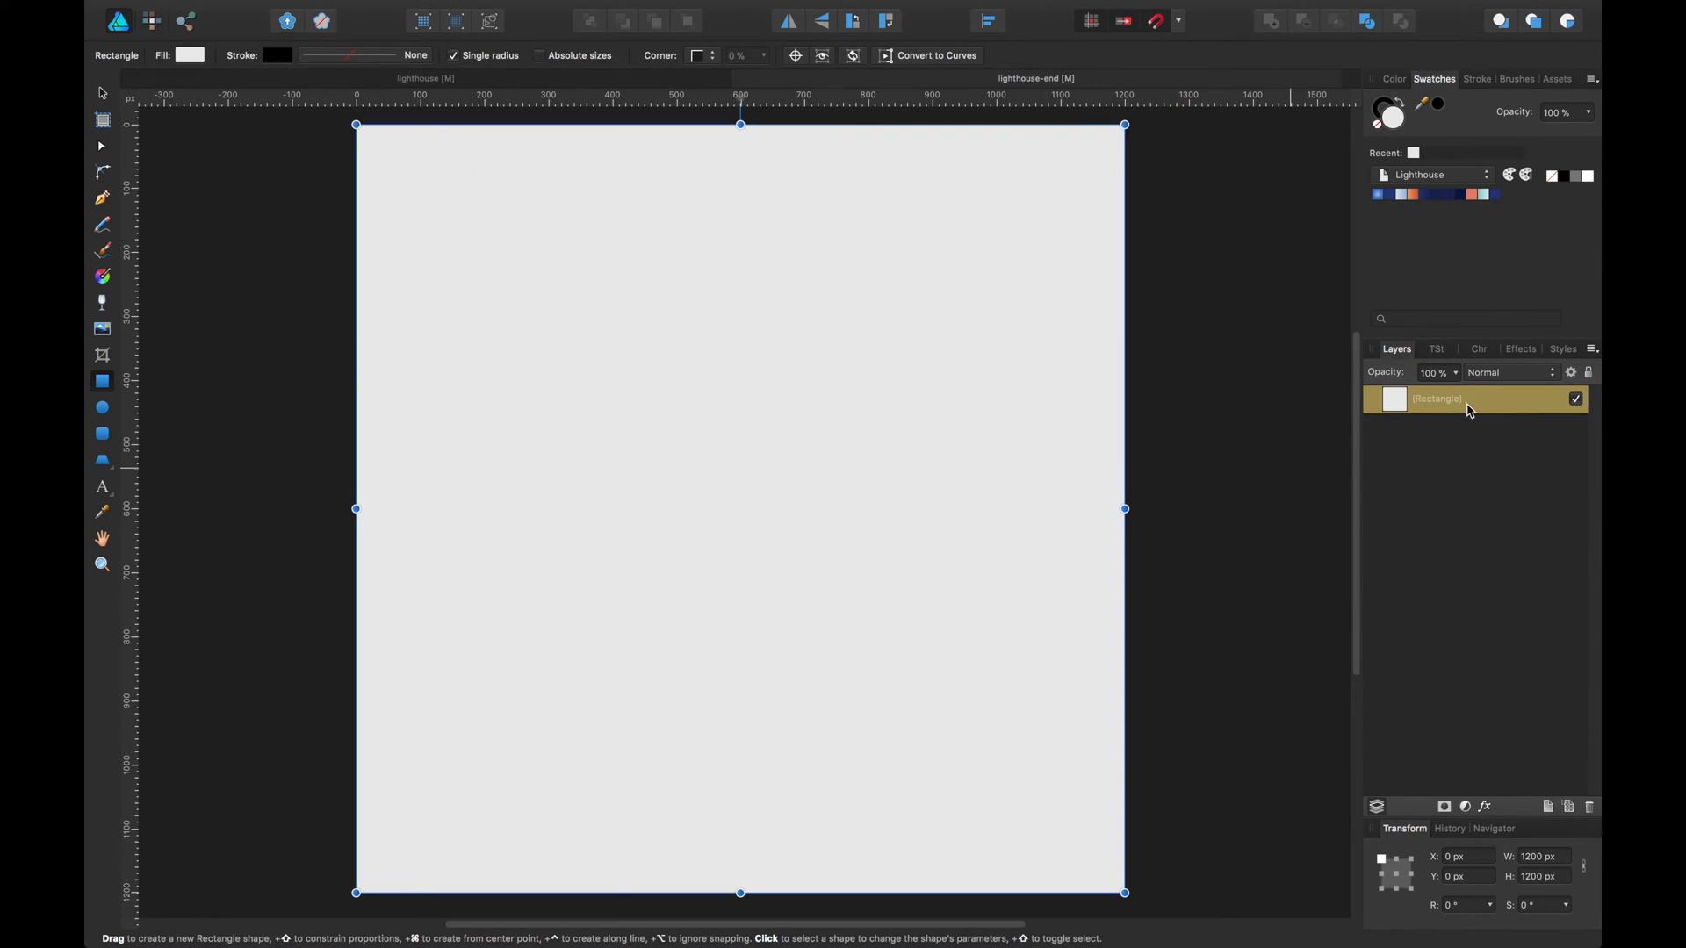
{"action": "double_click", "coordinate": [1450, 399]}
{"action": "type", "text": "background"}
{"action": "key", "text": "Return"}
{"action": "left_click", "coordinate": [1214, 339]}
{"action": "scroll", "coordinate": [1045, 360], "scroll_direction": "left", "scroll_amount": 2}
{"action": "scroll", "coordinate": [1045, 360], "scroll_direction": "up", "scroll_amount": 1}
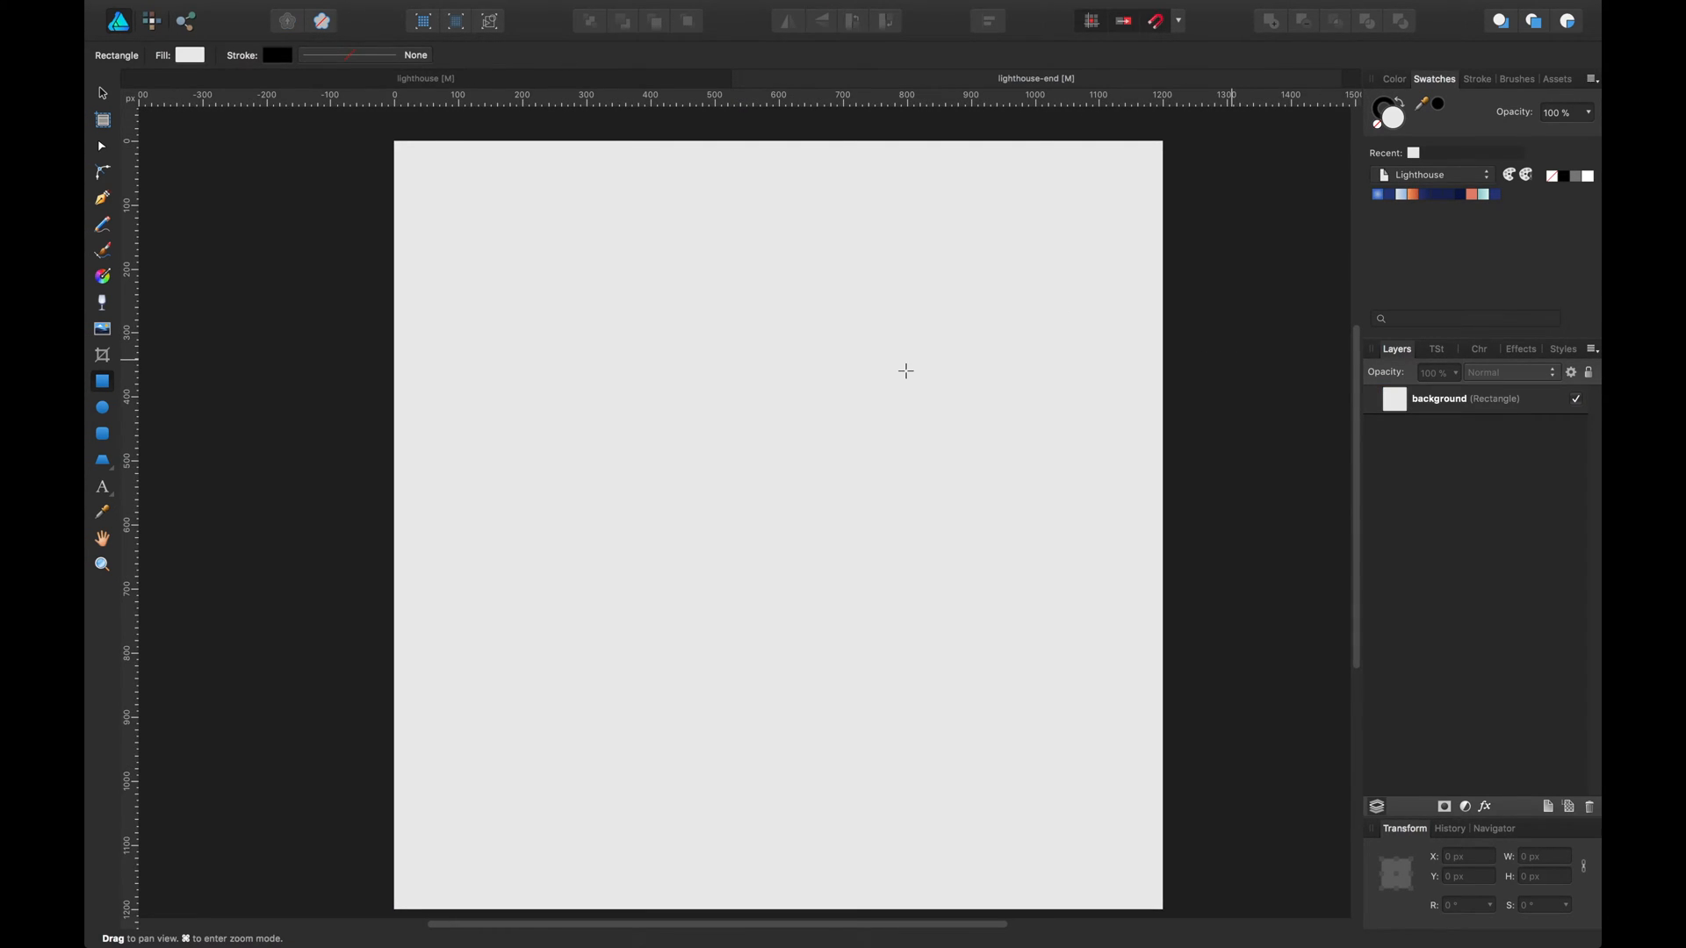
{"action": "key", "text": "super+minus"}
{"action": "key", "text": "v"}
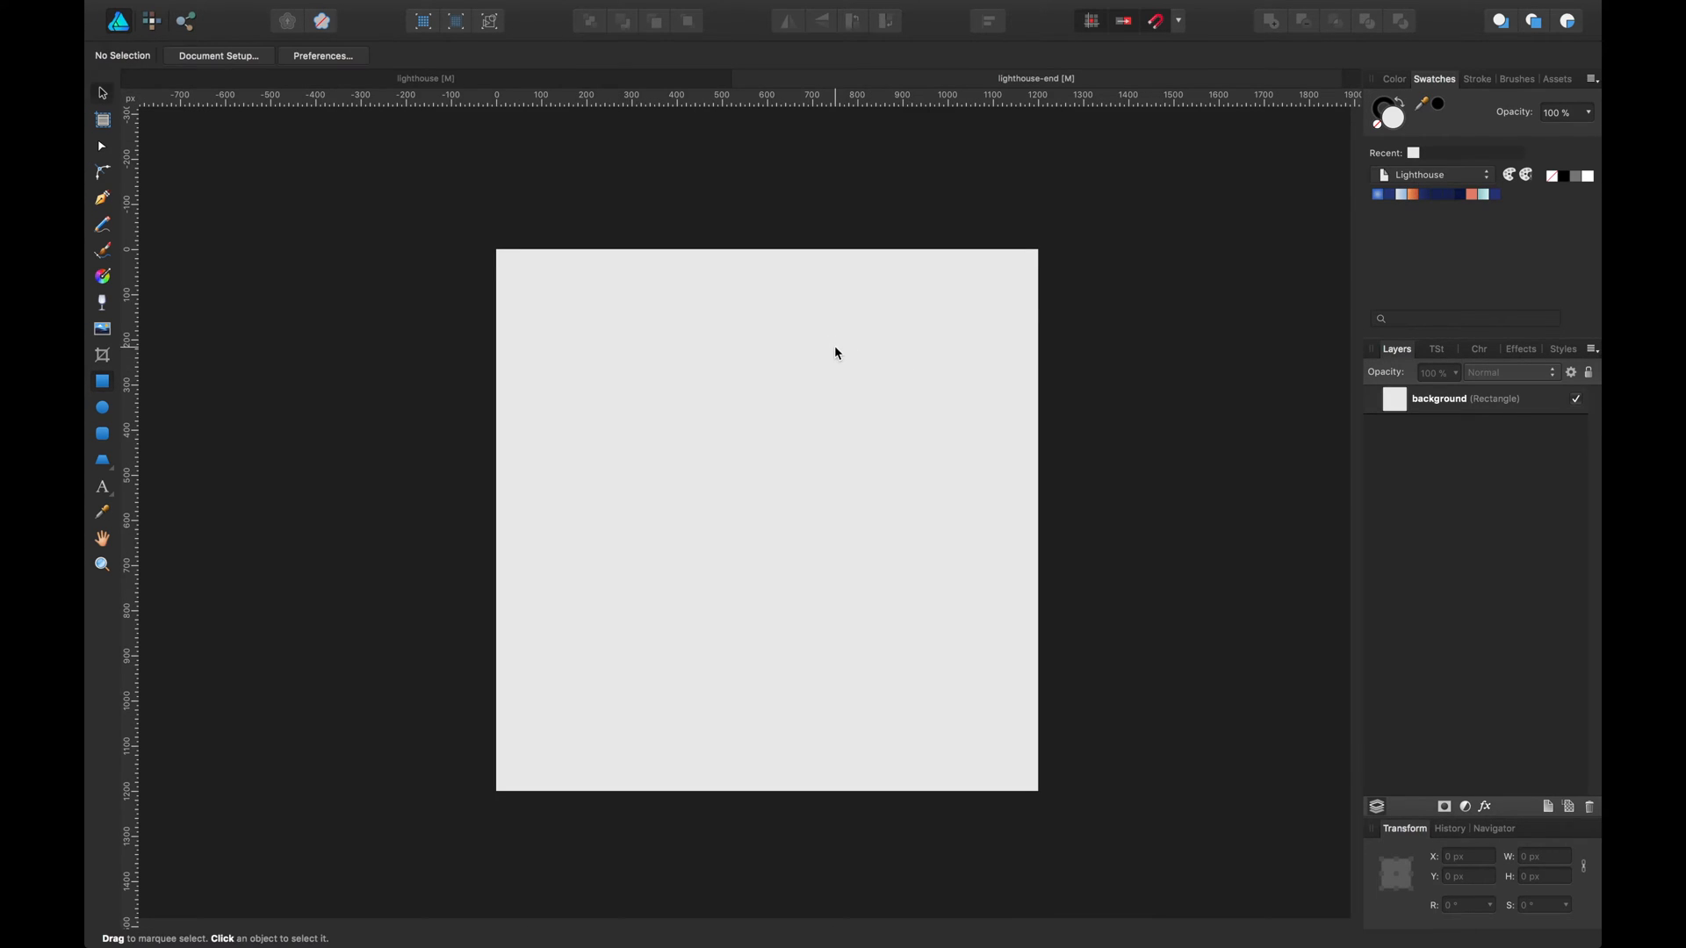
{"action": "left_click", "coordinate": [727, 381]}
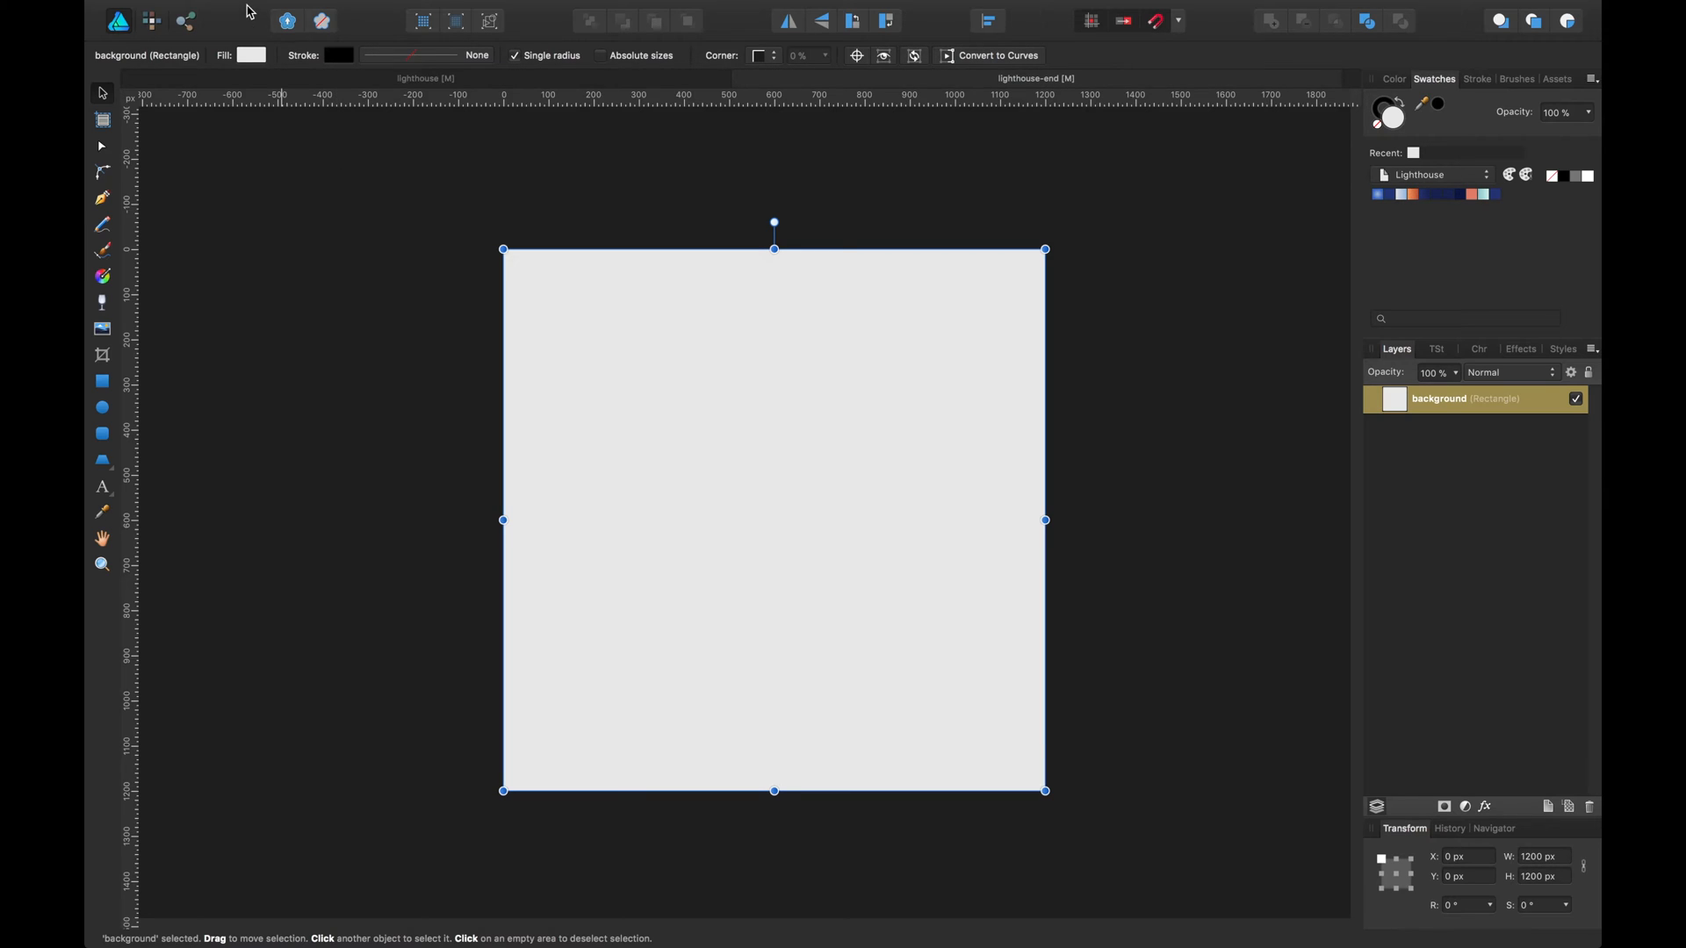
{"action": "left_click", "coordinate": [308, 254]}
{"action": "left_click", "coordinate": [561, 369]}
{"action": "left_click", "coordinate": [401, 254]}
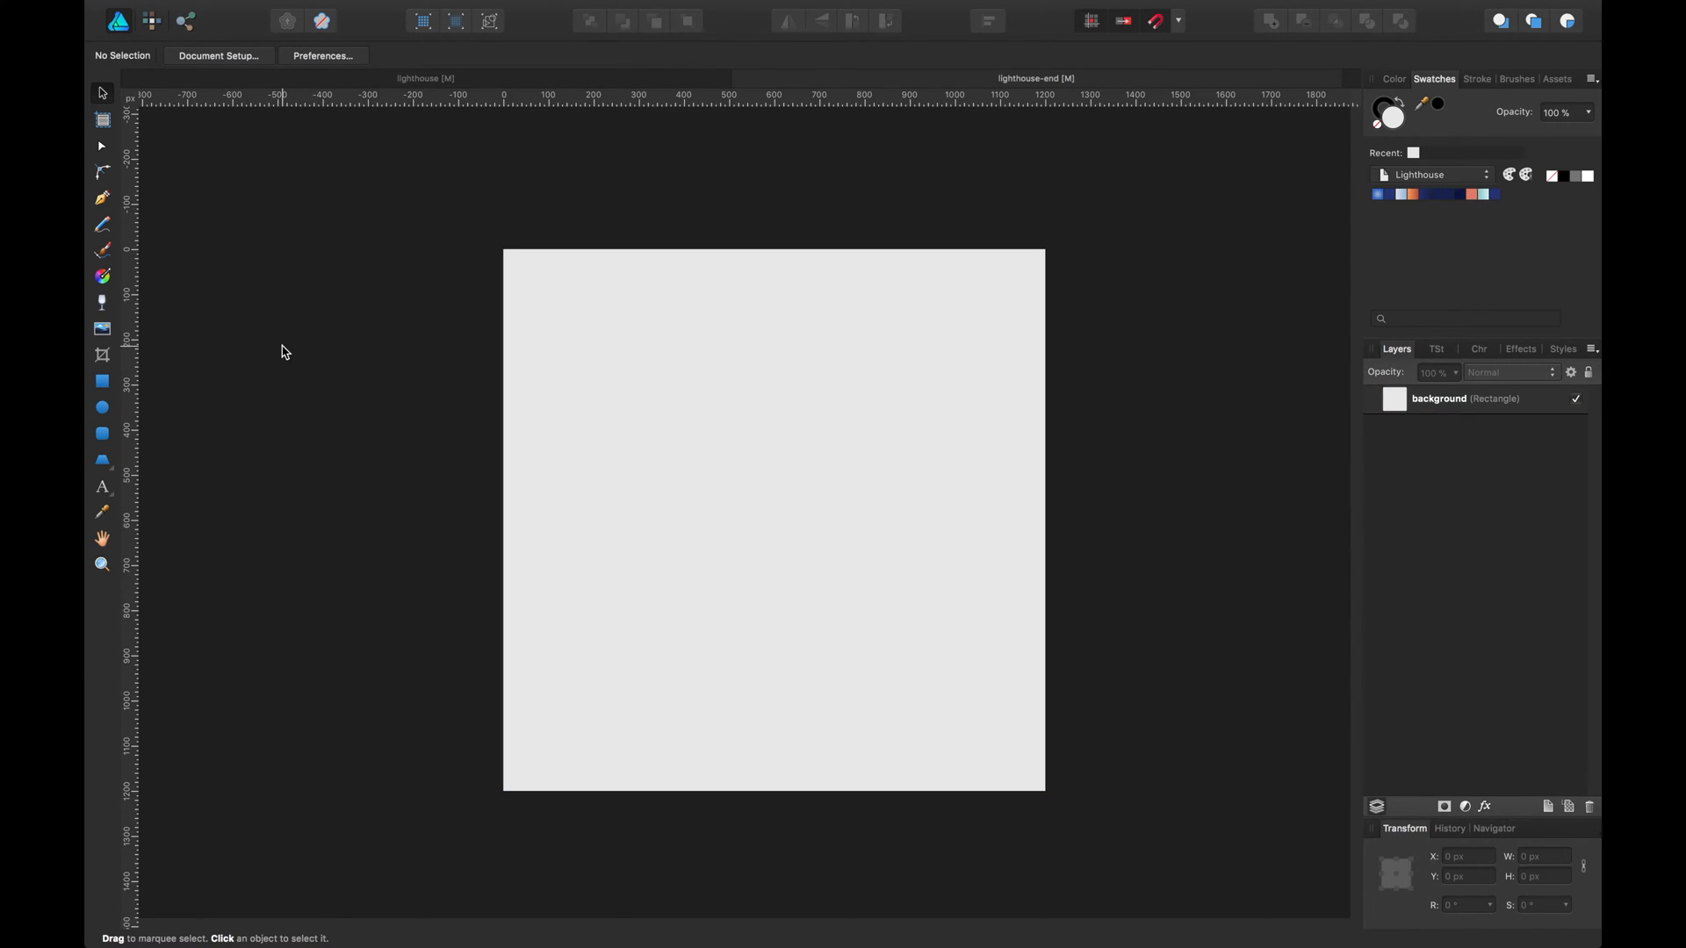
Apply a linear gradient fill to the background rectangle, running diagonally from near its lower-right corner to its upper-left corner.
{"action": "left_click", "coordinate": [568, 387]}
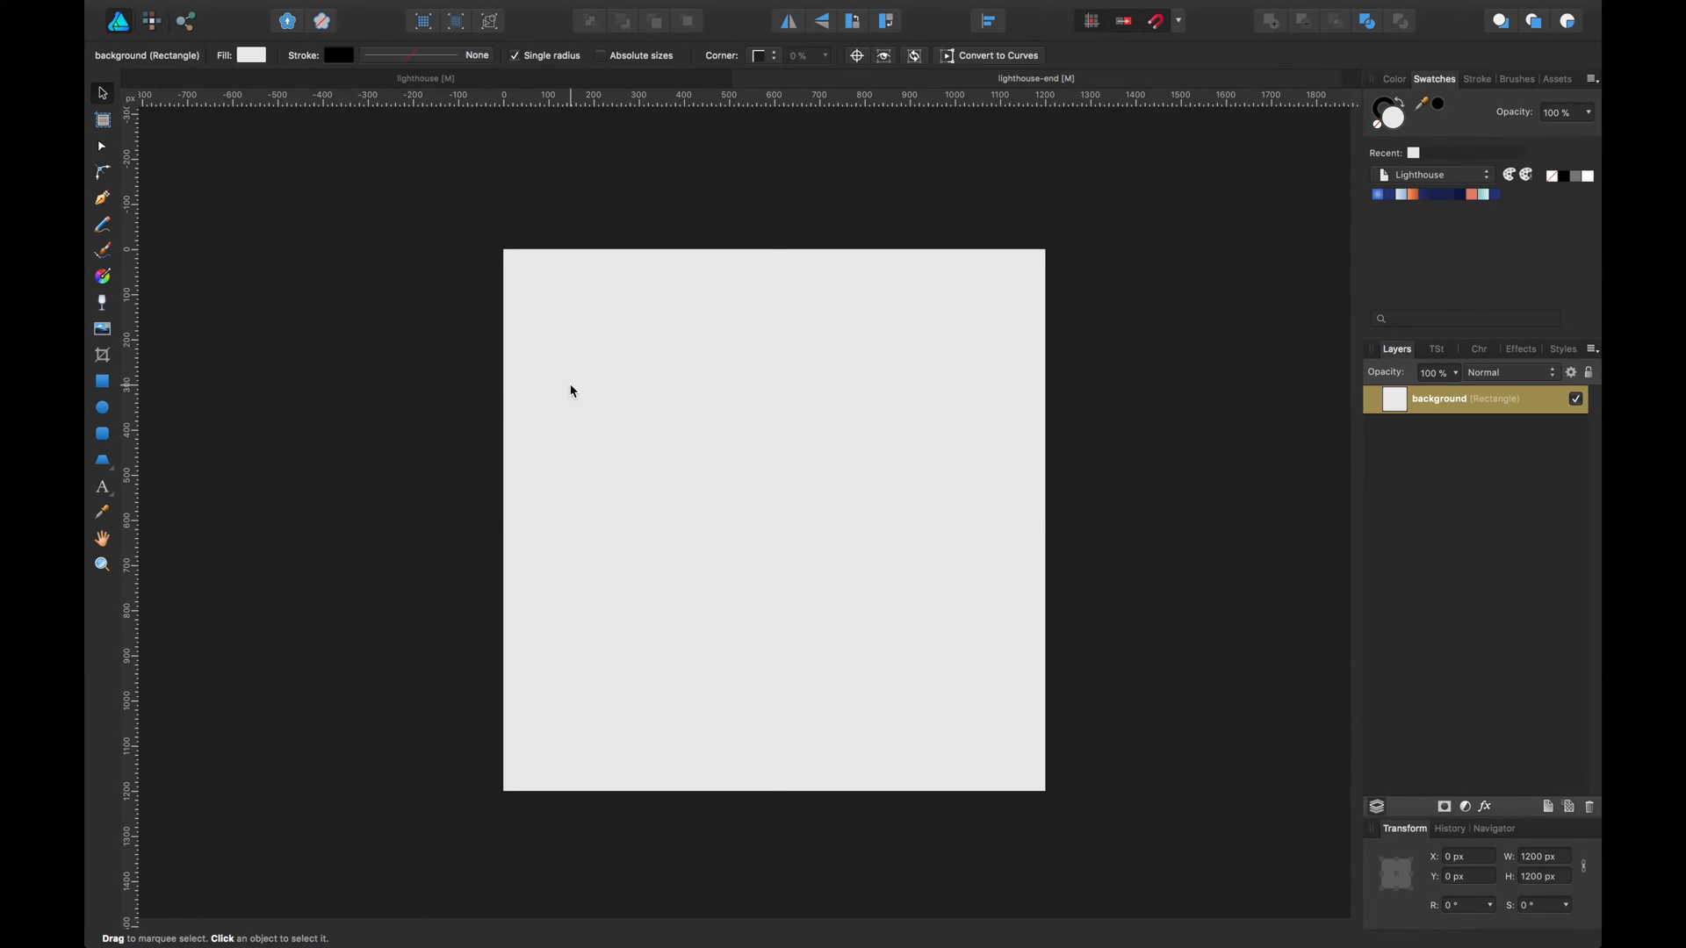
{"action": "left_click", "coordinate": [104, 278]}
{"action": "left_click_drag", "start_coordinate": [1035, 777], "coordinate": [503, 250]}
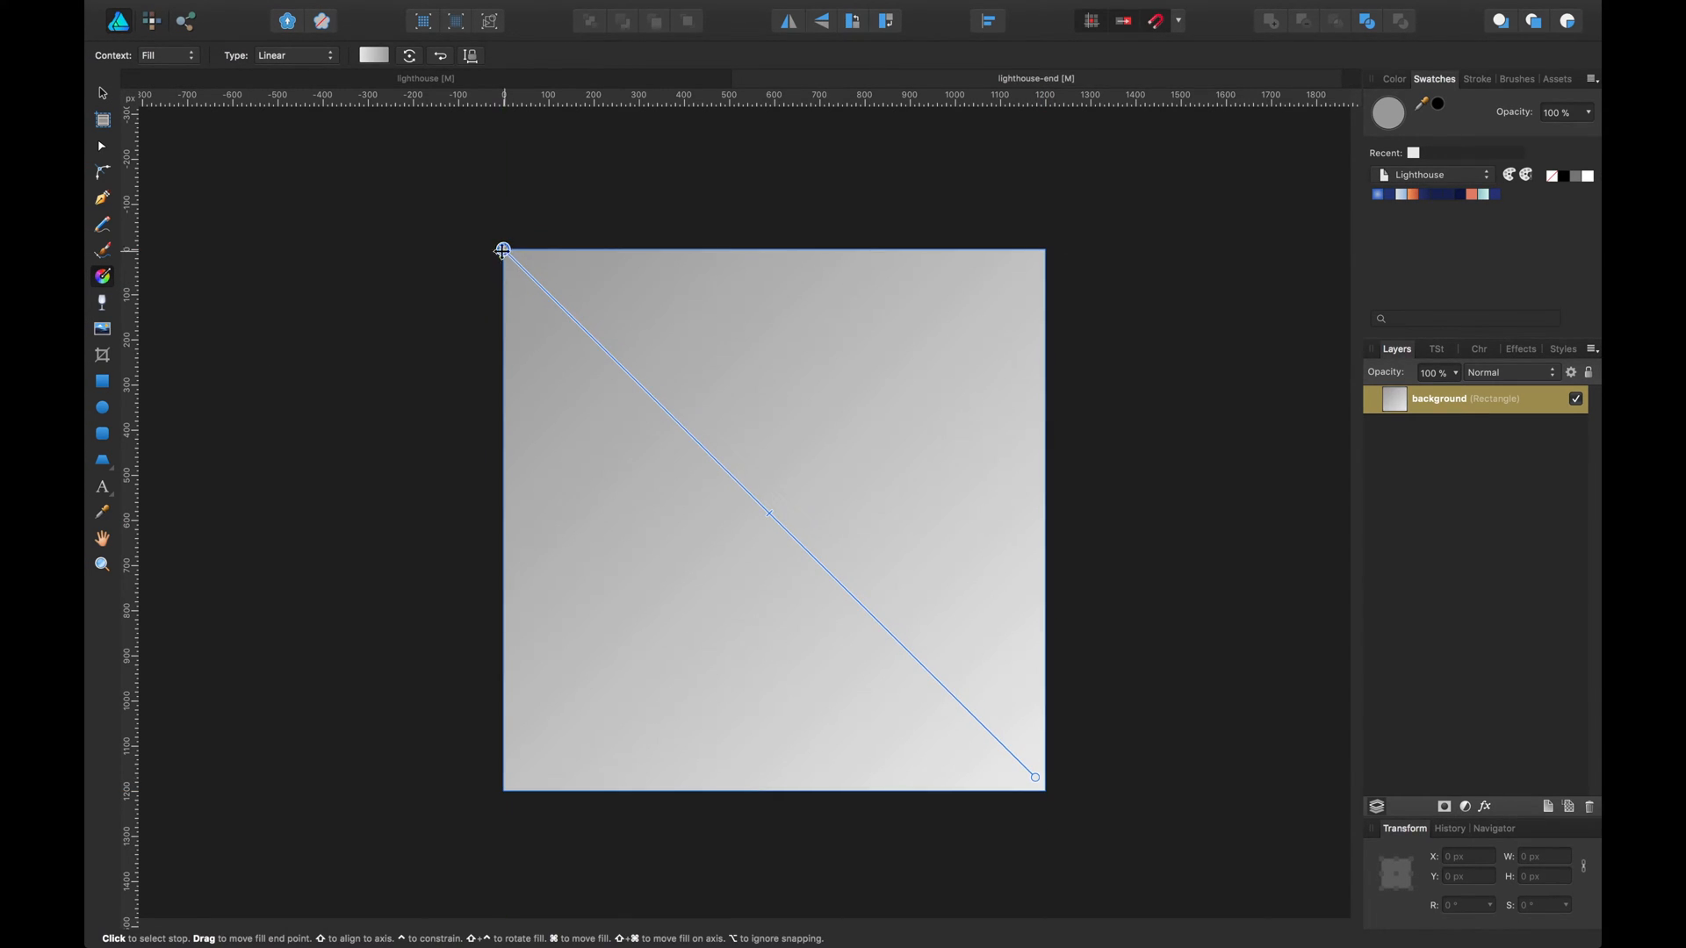
Set the background gradient's 100% stop to a bright blue with HSL 195, 92, 43.
{"action": "left_click", "coordinate": [367, 55]}
{"action": "left_click", "coordinate": [602, 131]}
{"action": "left_click", "coordinate": [462, 228]}
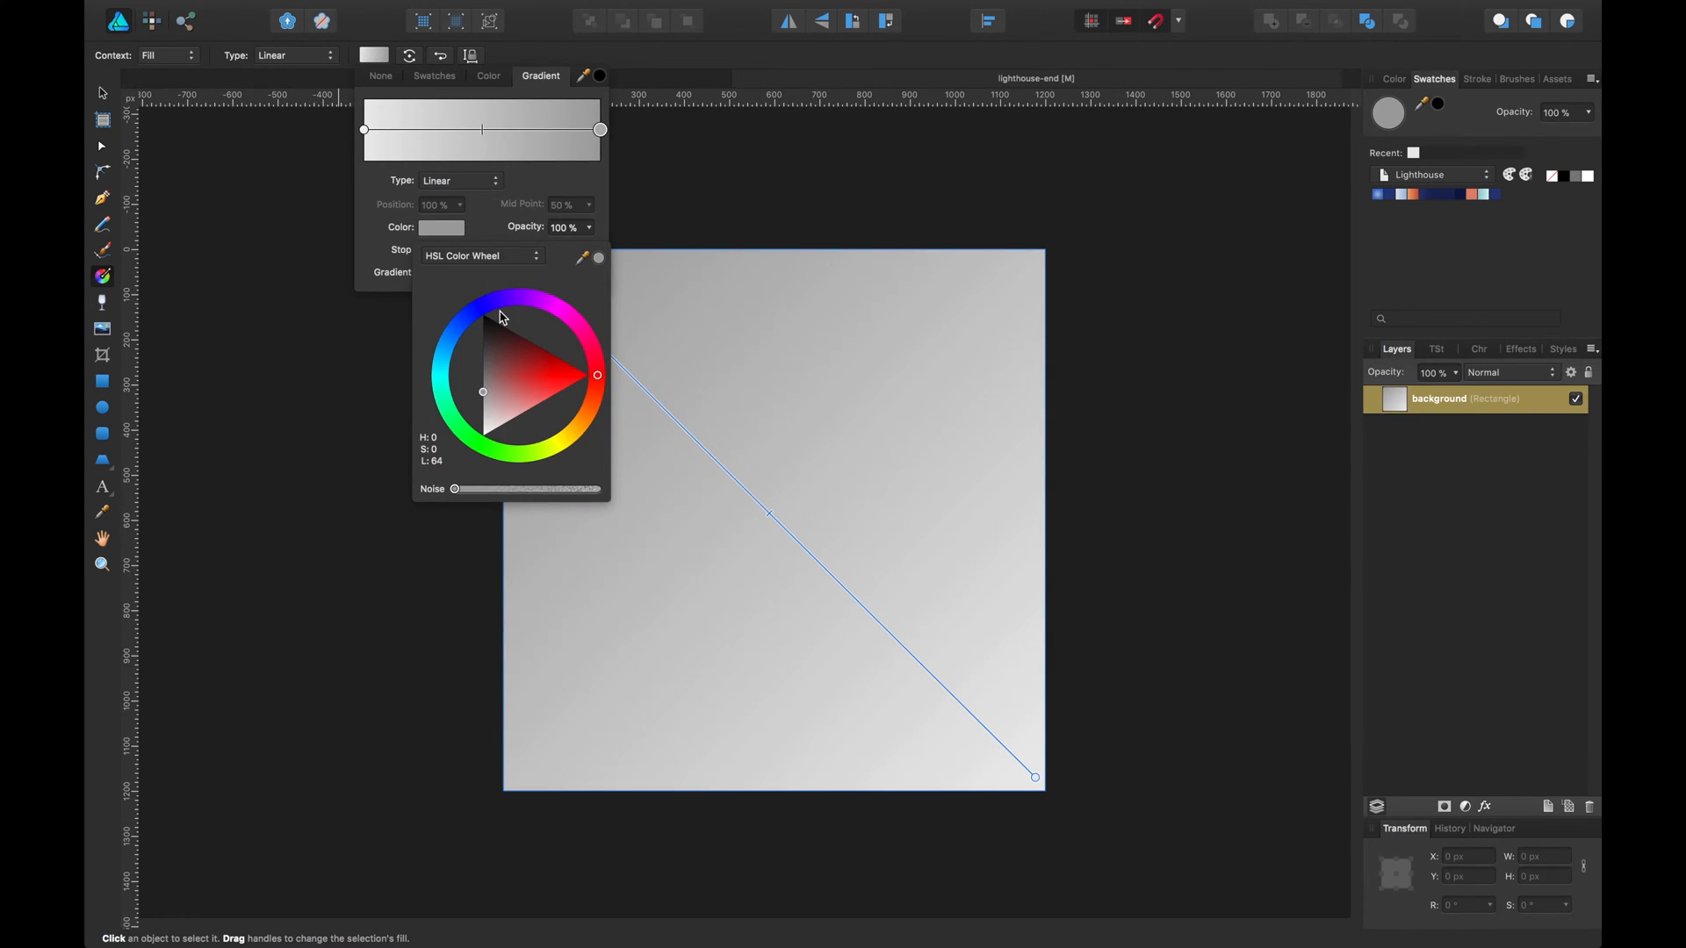
{"action": "left_click_drag", "start_coordinate": [488, 314], "coordinate": [458, 333]}
{"action": "left_click", "coordinate": [454, 330]}
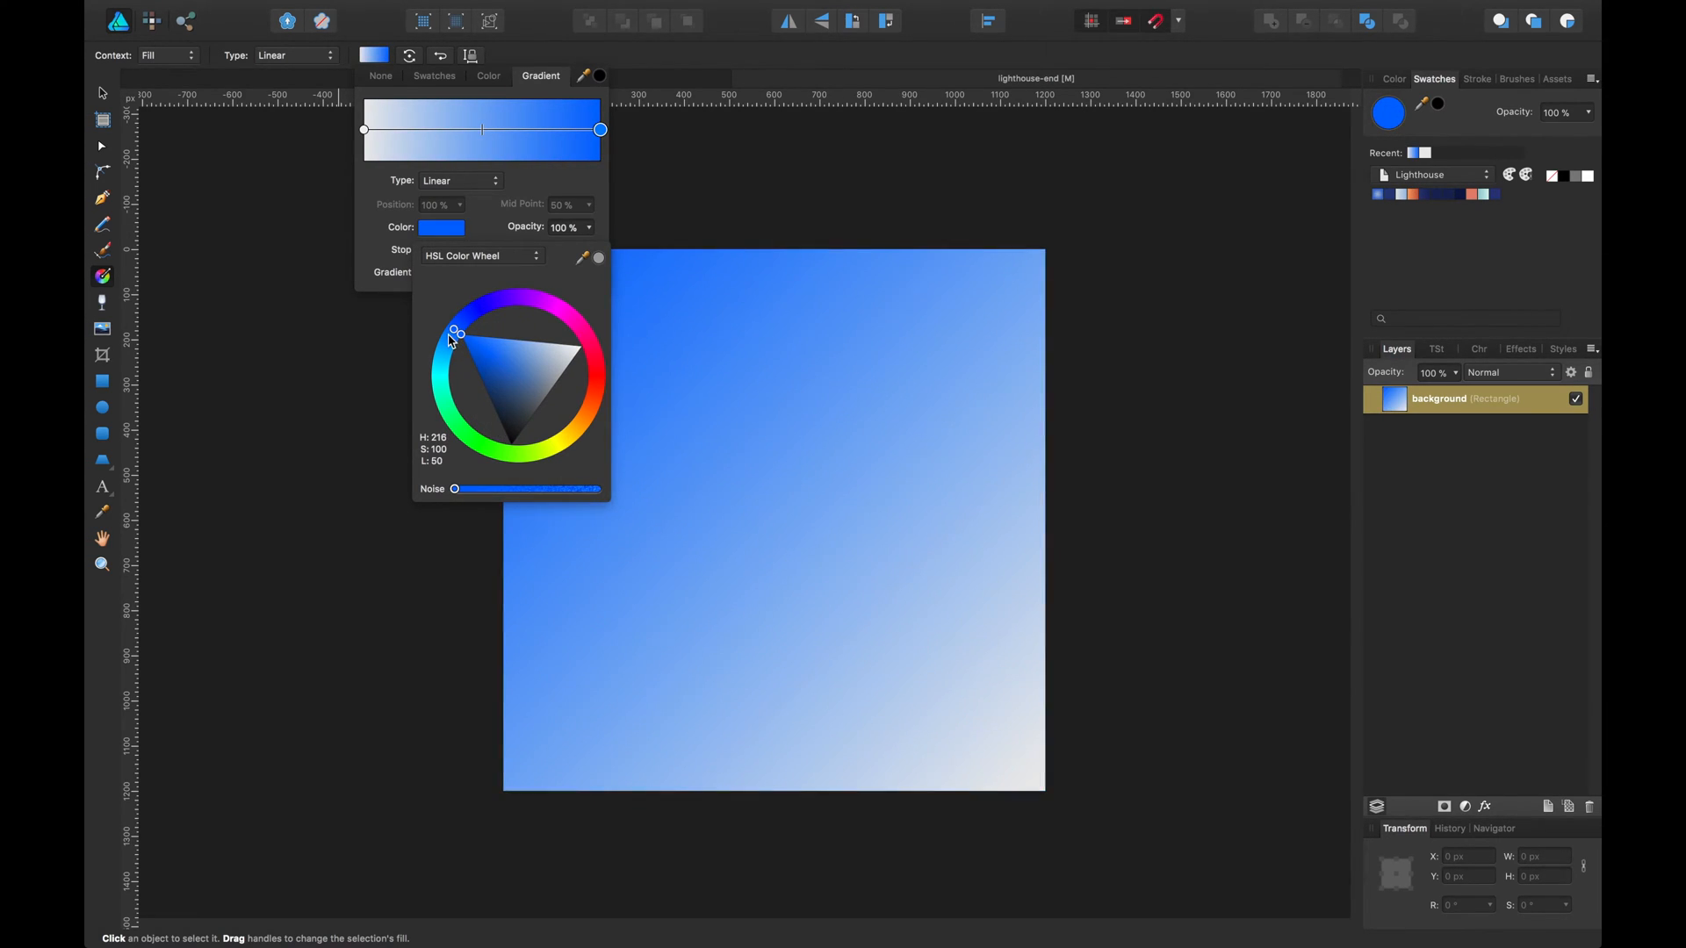
{"action": "left_click_drag", "start_coordinate": [451, 332], "coordinate": [451, 362]}
{"action": "left_click", "coordinate": [471, 363]}
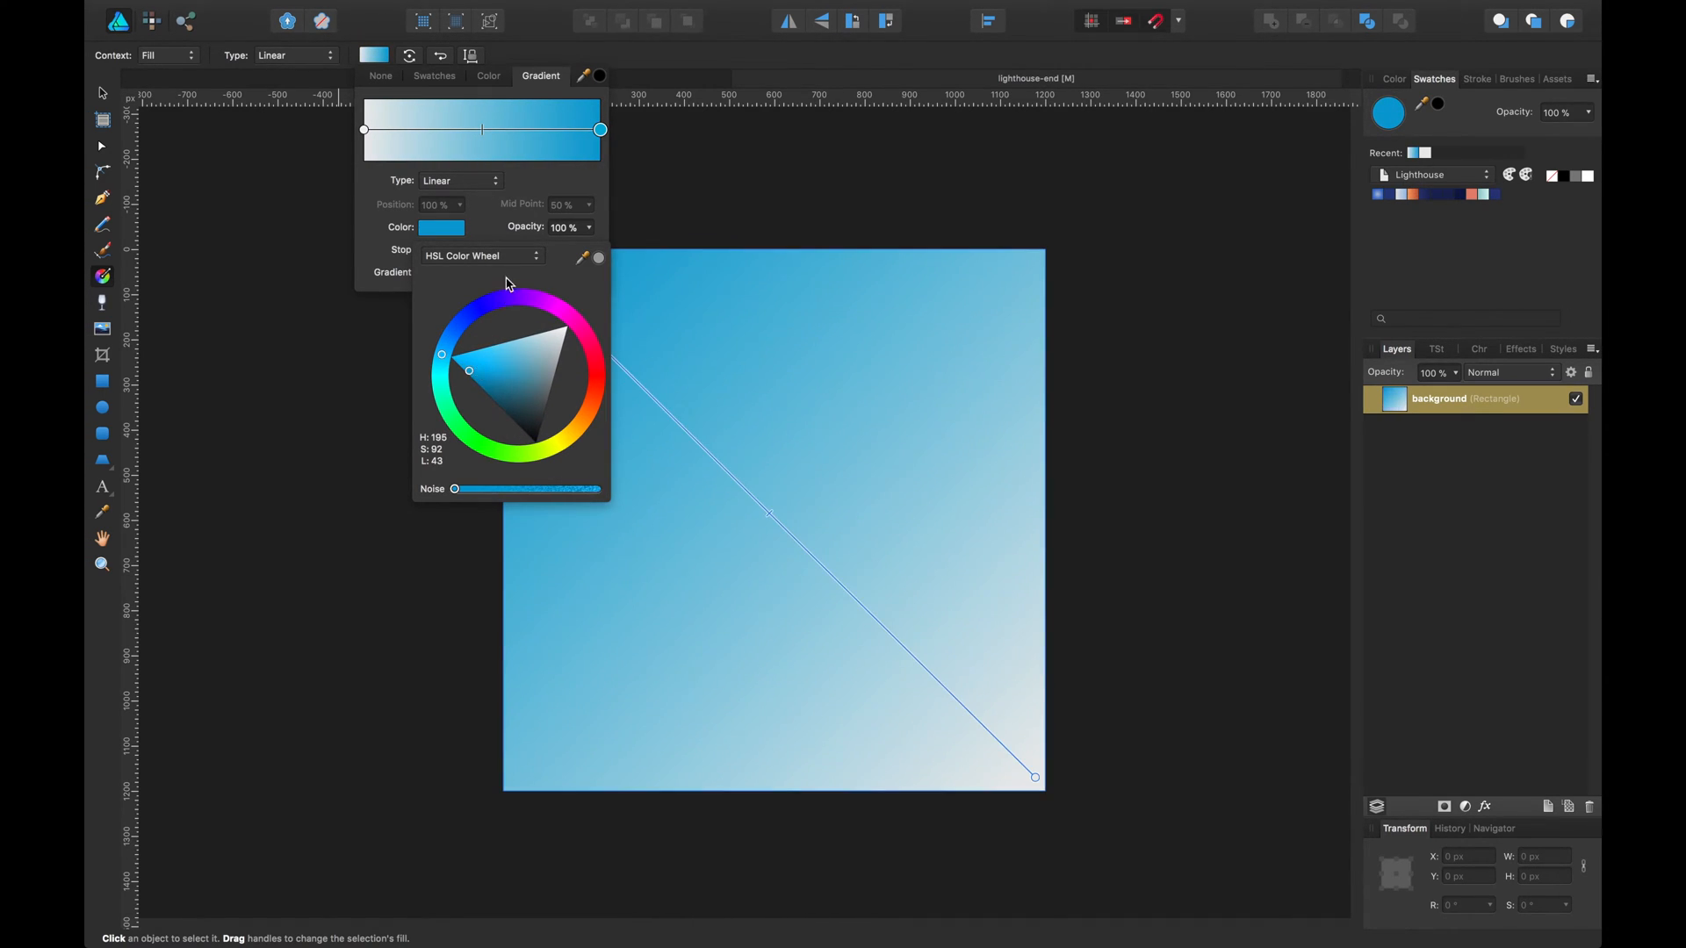
{"action": "left_click", "coordinate": [546, 84]}
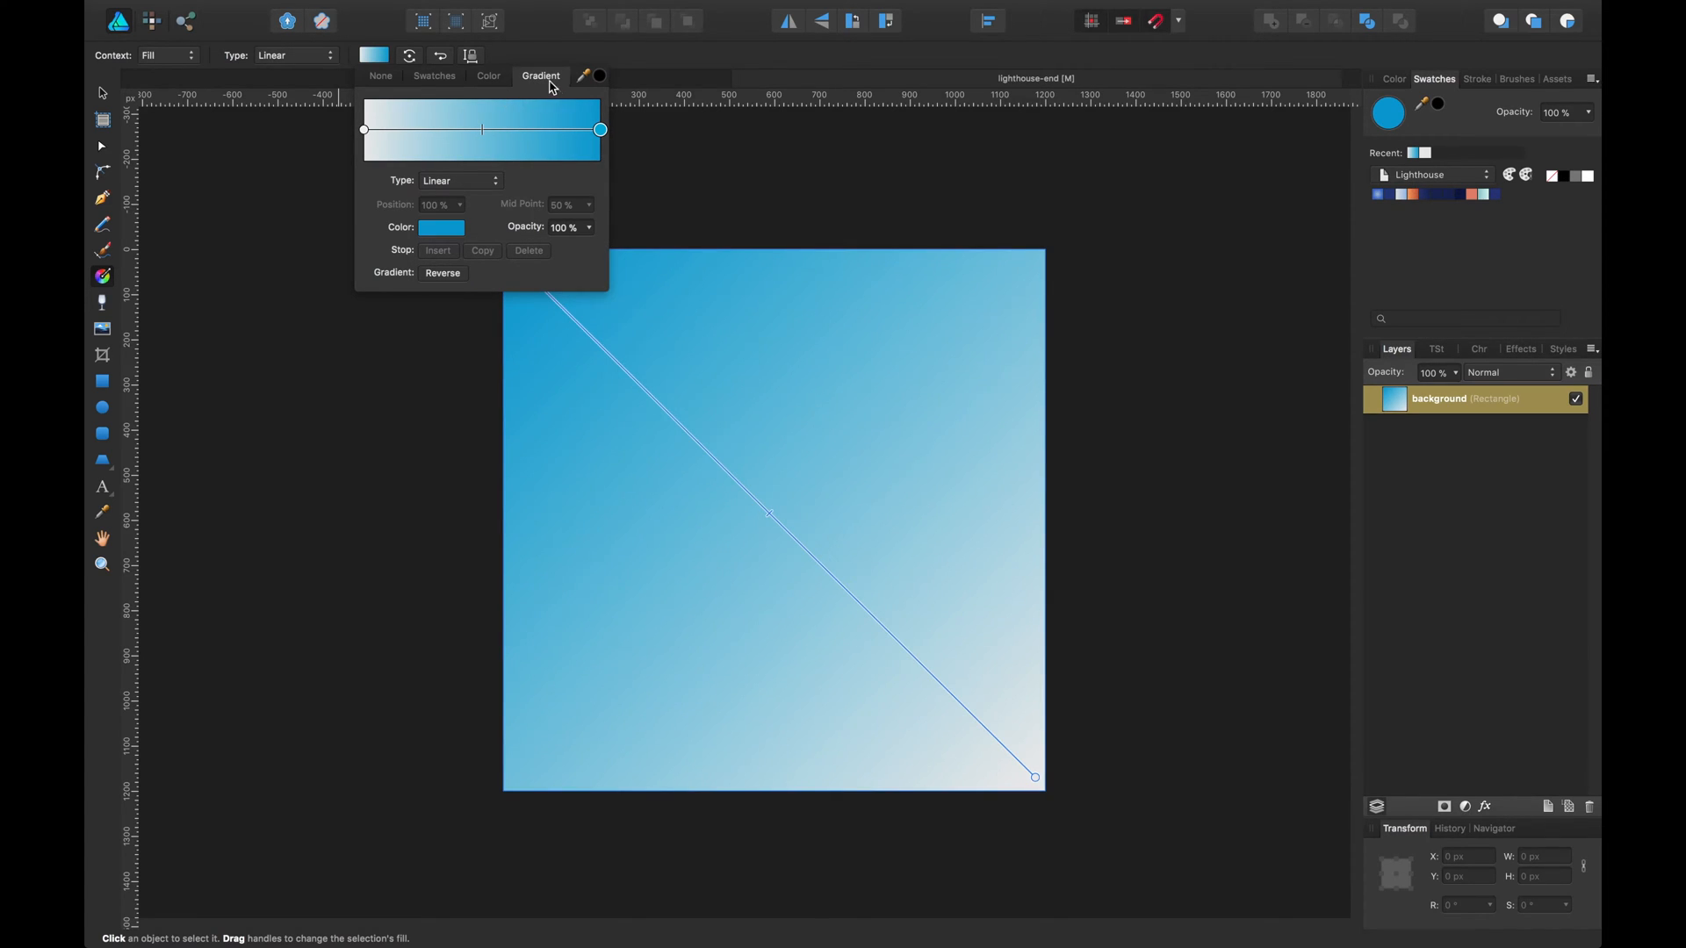
{"action": "left_click_drag", "start_coordinate": [678, 208], "coordinate": [775, 214]}
{"action": "key", "text": "super+z"}
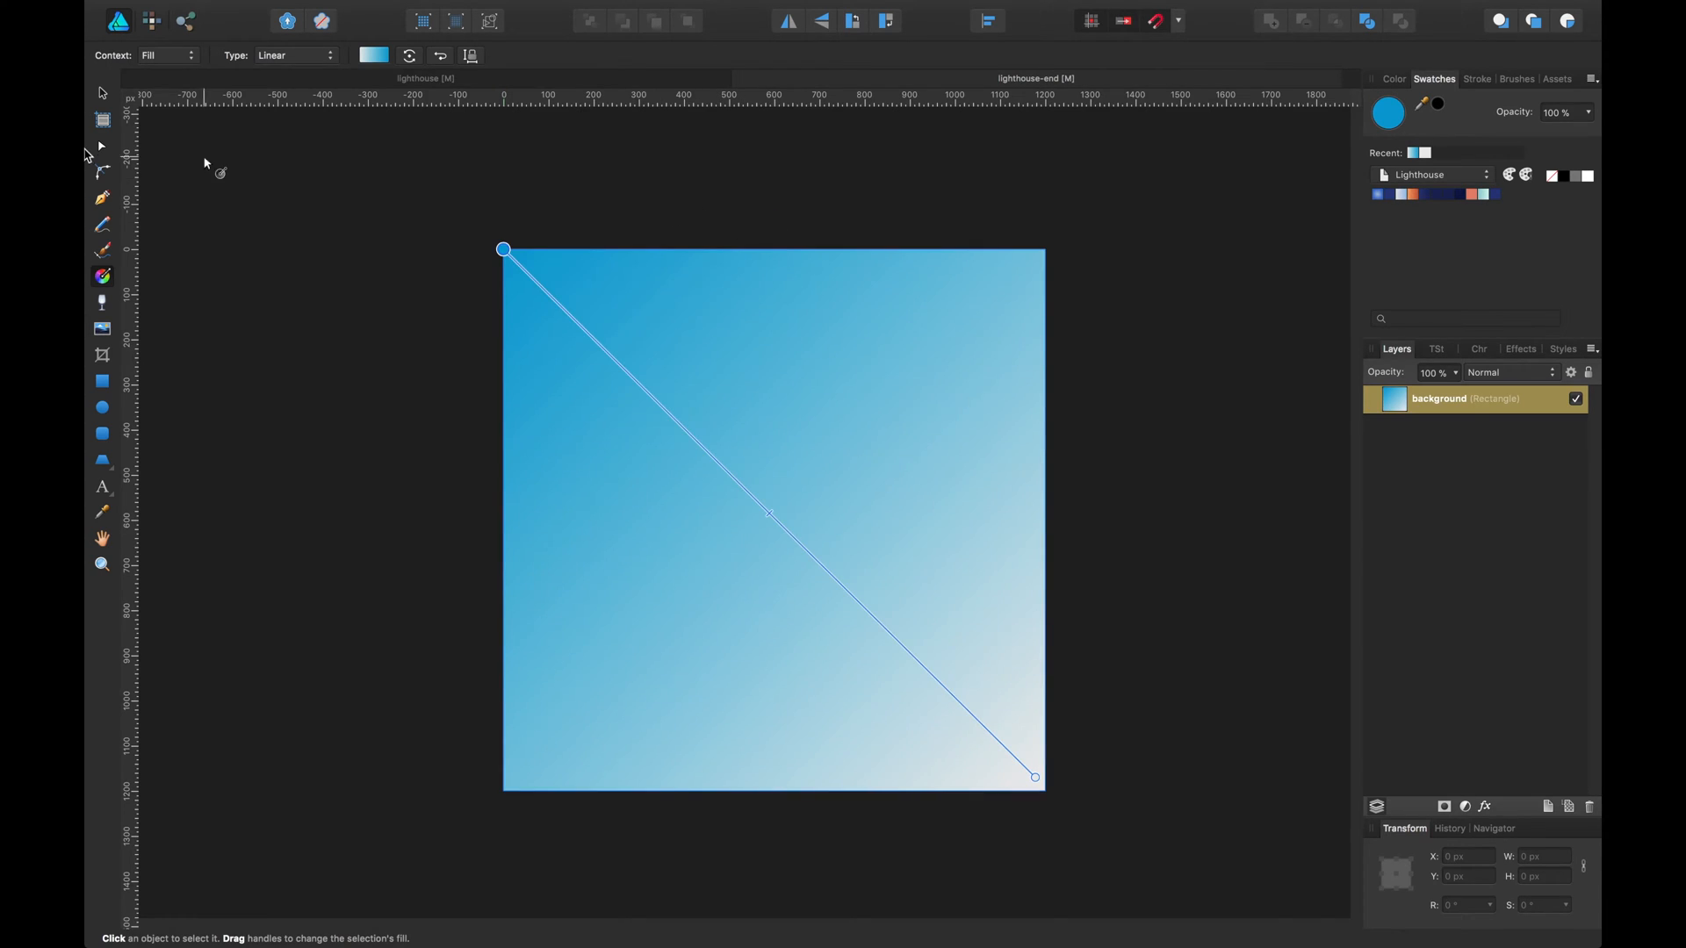
{"action": "key", "text": "v"}
{"action": "left_click_drag", "start_coordinate": [746, 206], "coordinate": [707, 164]}
{"action": "key", "text": "g"}
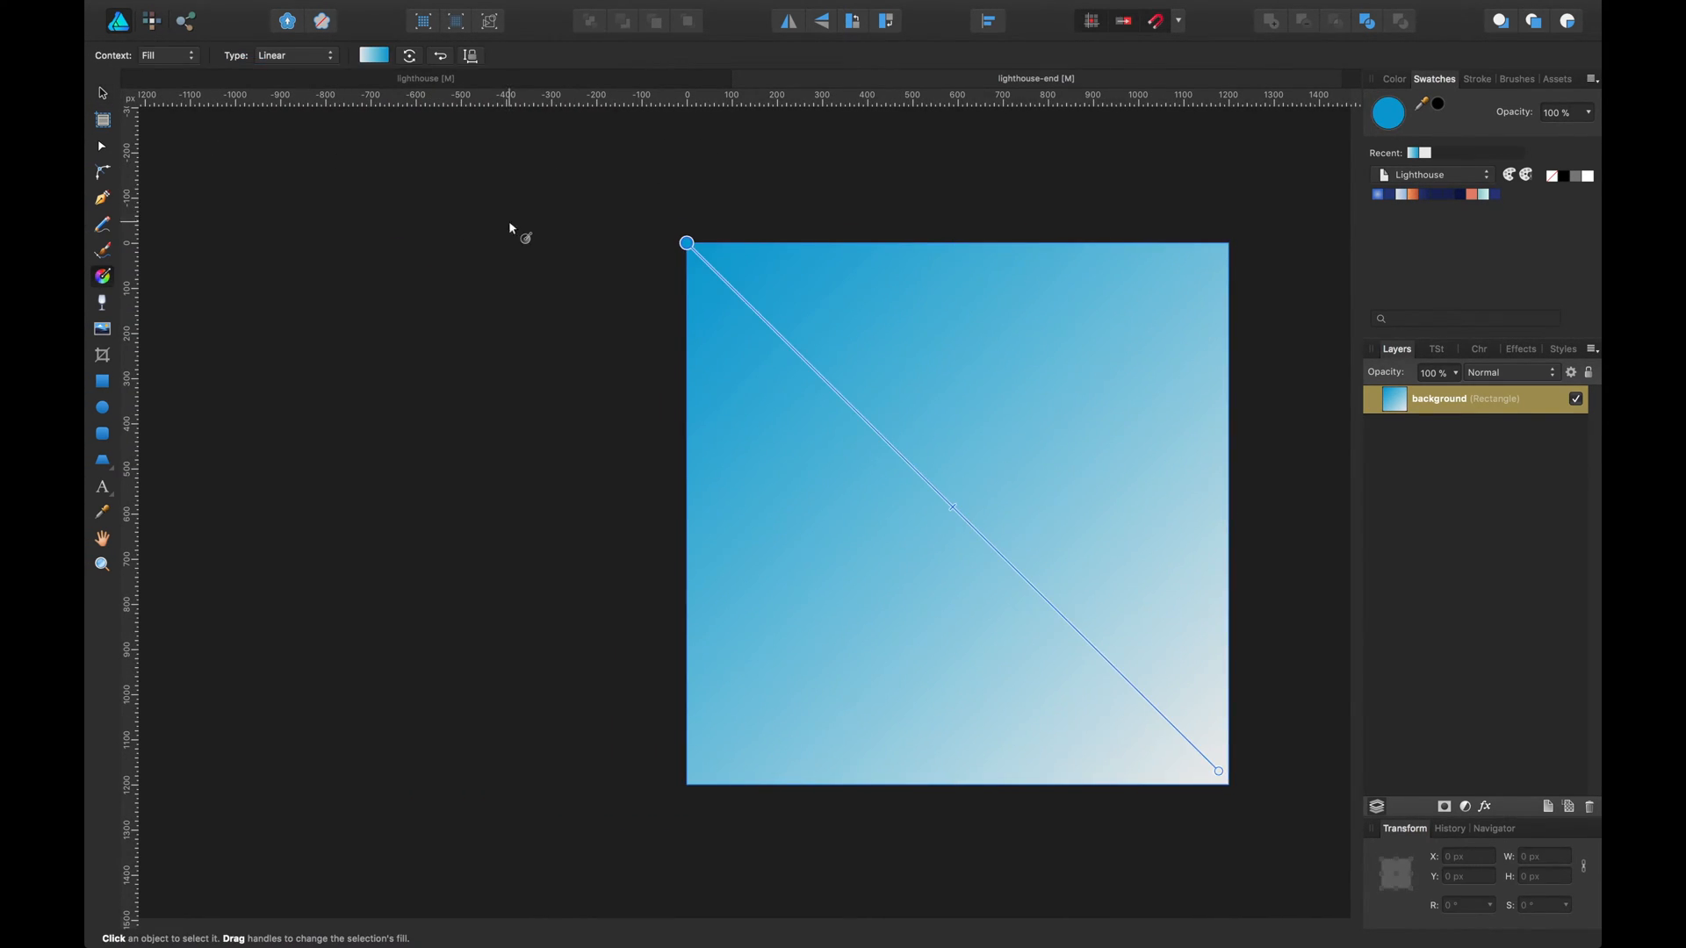
Set the background gradient's 0% stop to a pale blue with HSL 200, 97, 90.
{"action": "left_click", "coordinate": [375, 55]}
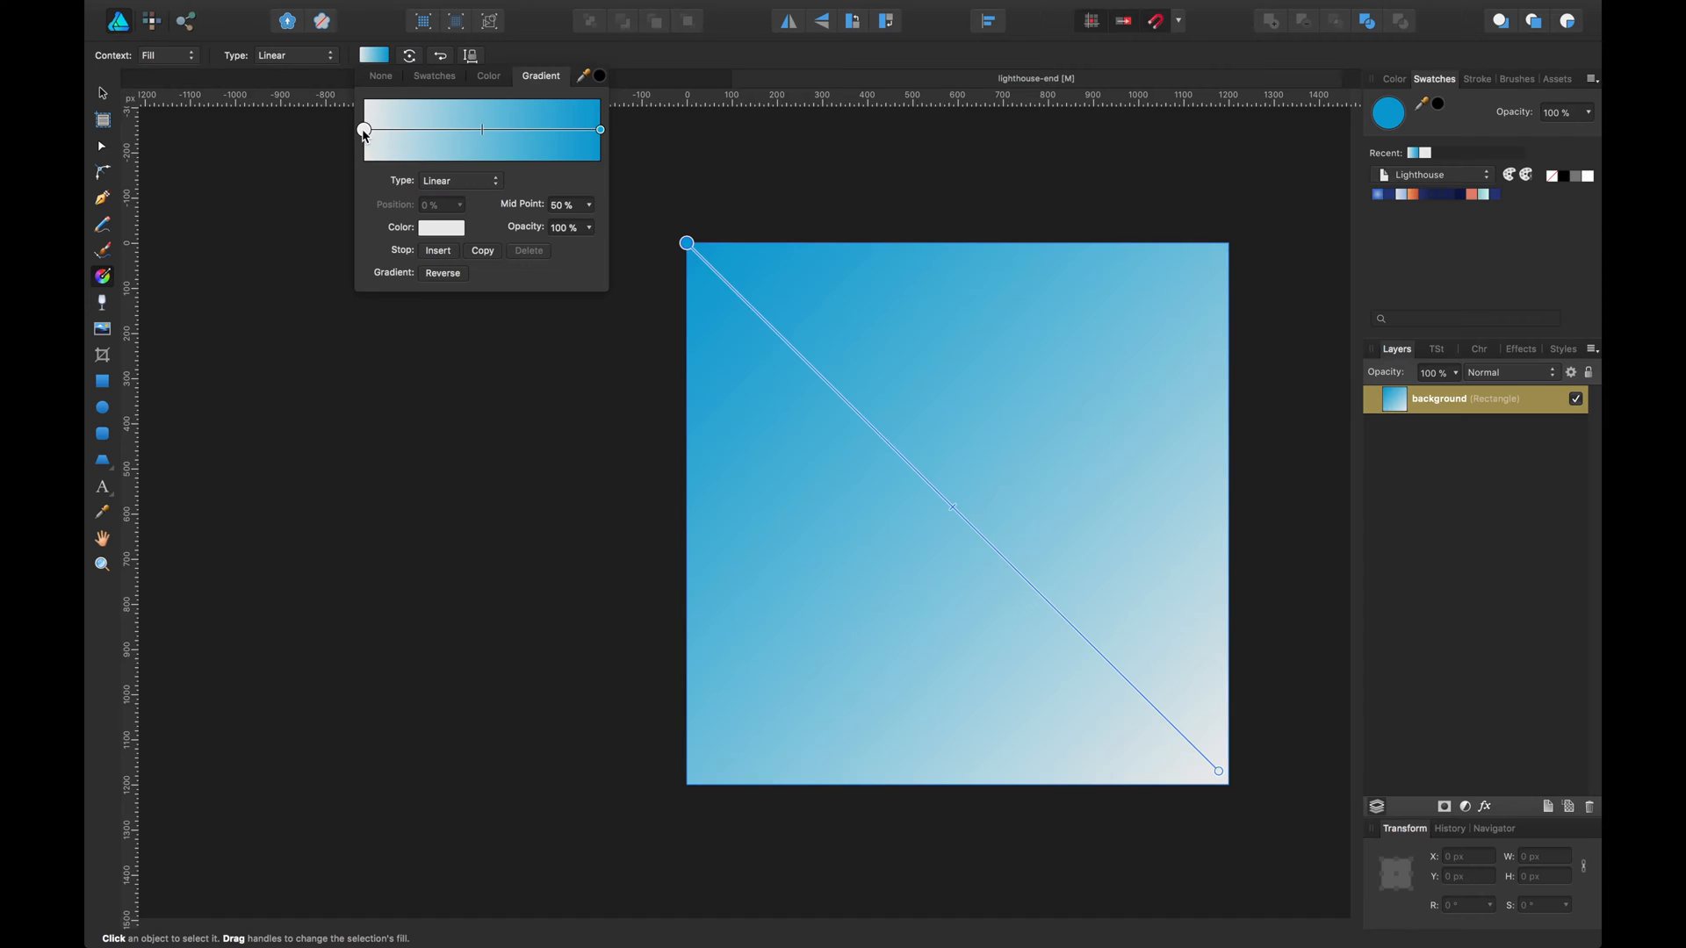
{"action": "left_click", "coordinate": [426, 230]}
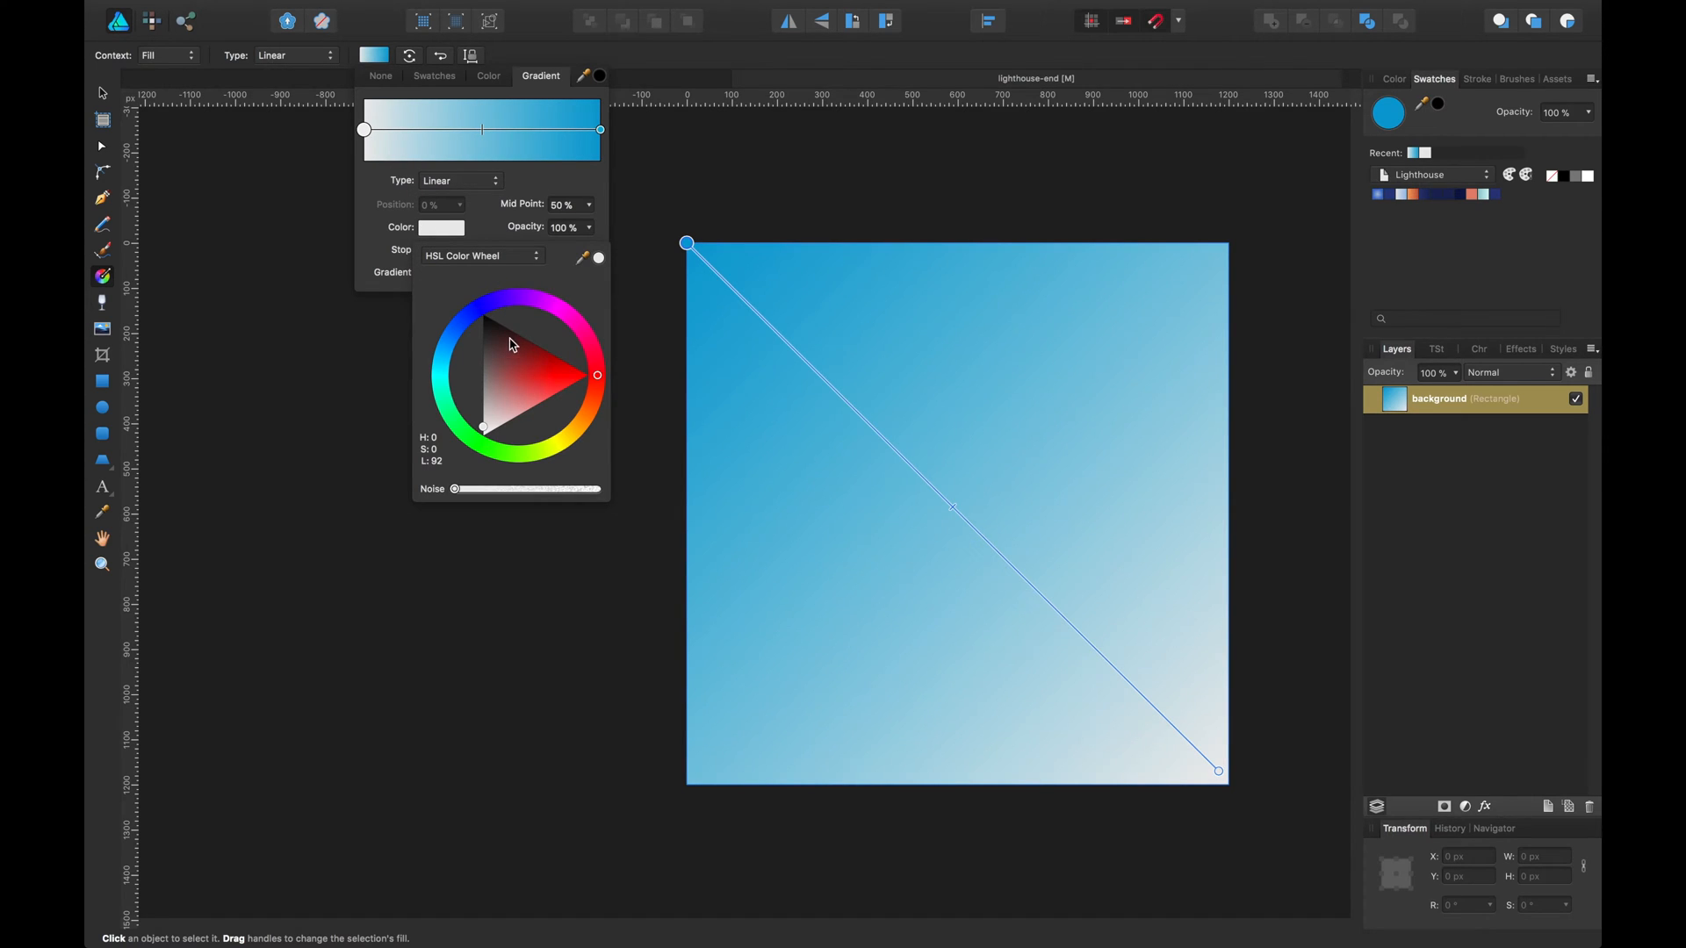
{"action": "left_click_drag", "start_coordinate": [456, 339], "coordinate": [541, 332]}
{"action": "left_click_drag", "start_coordinate": [439, 356], "coordinate": [446, 350]}
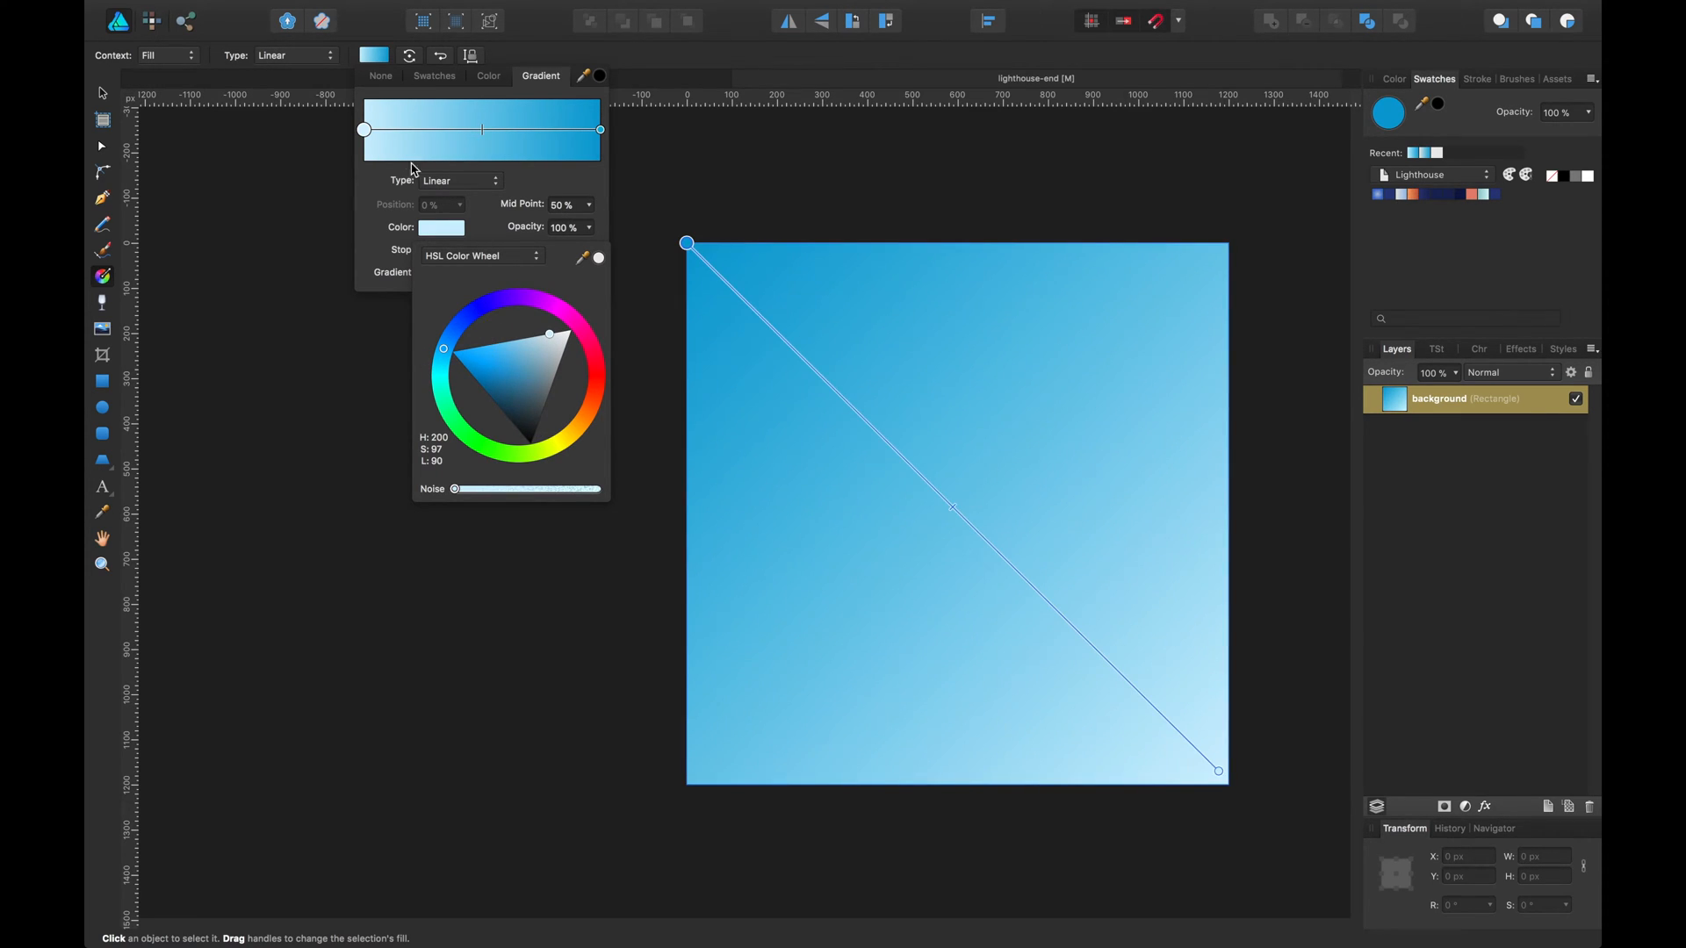
Set the background gradient's 100% stop to a teal with HSL 188, 76, 35 and give it a little noise.
{"action": "left_click", "coordinate": [602, 130]}
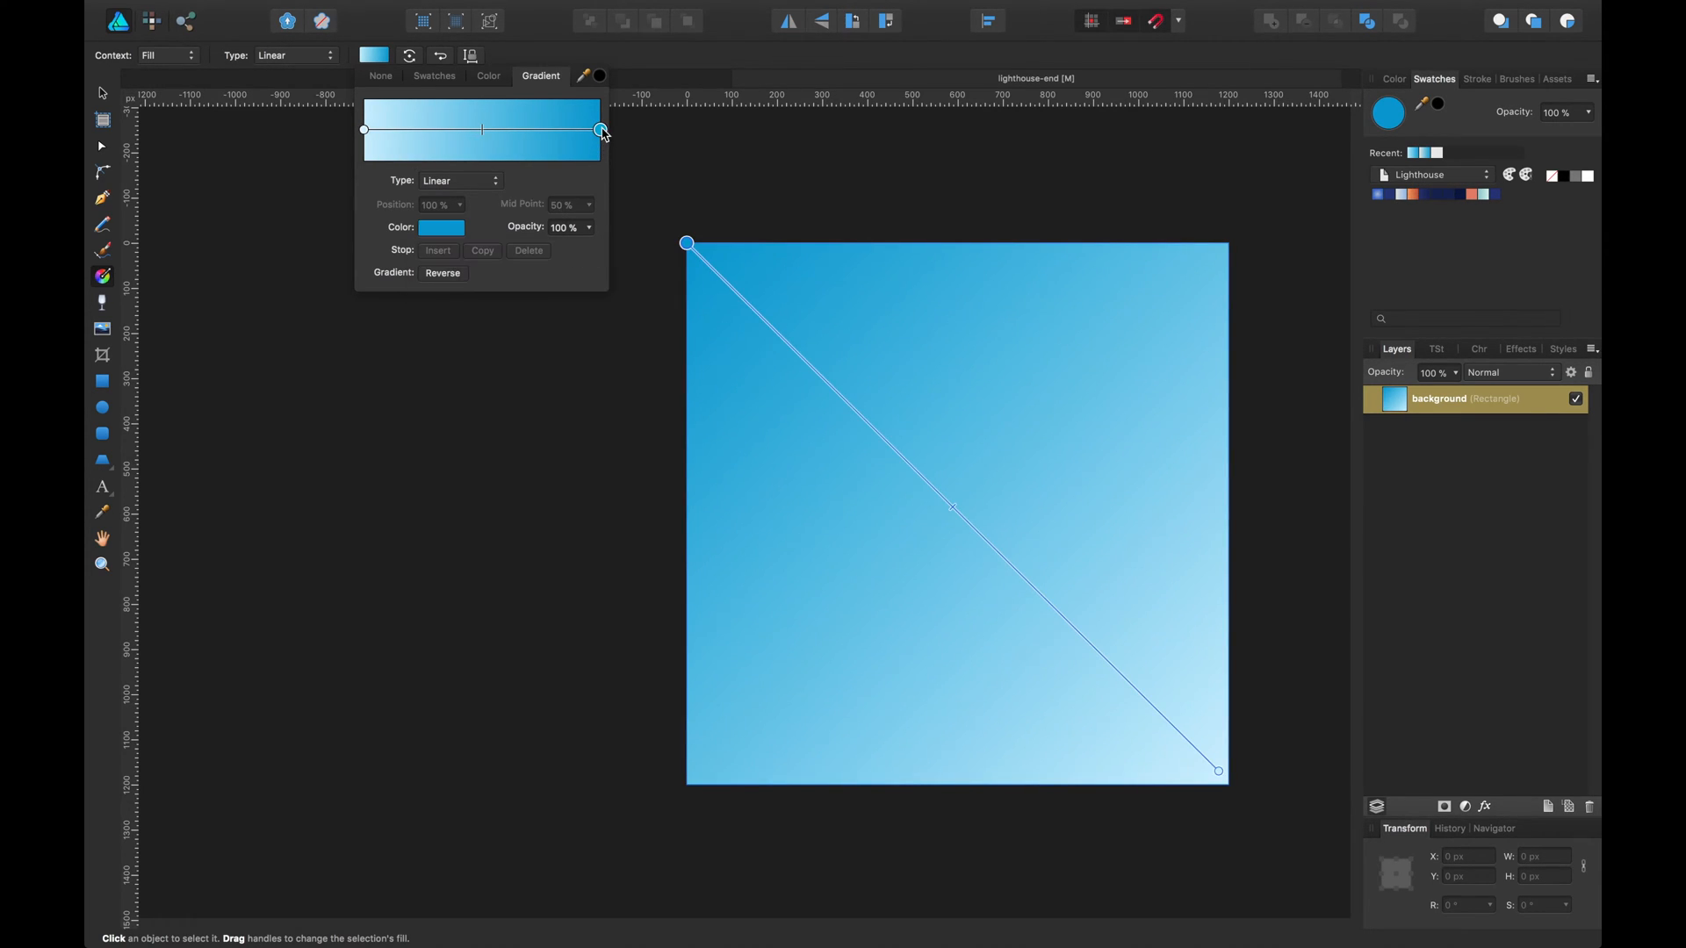
{"action": "left_click", "coordinate": [450, 239]}
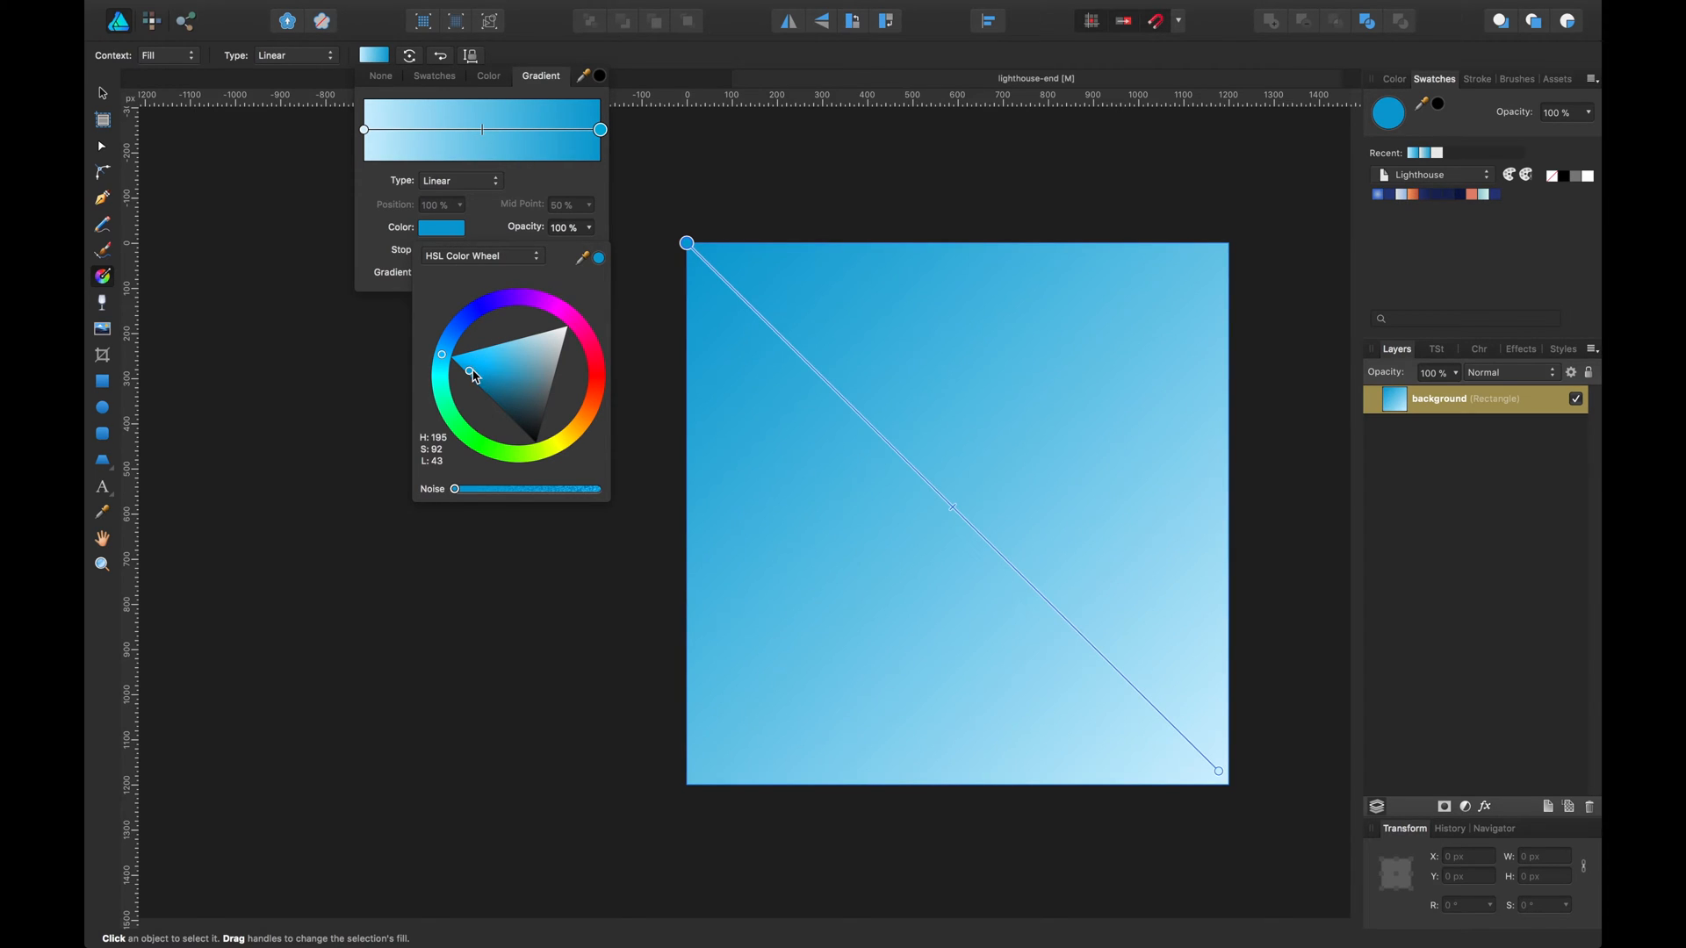
{"action": "mouse_move", "coordinate": [453, 367]}
{"action": "left_mouse_down"}
{"action": "mouse_move", "coordinate": [484, 368]}
{"action": "mouse_move", "coordinate": [497, 395]}
{"action": "left_mouse_up"}
{"action": "left_click_drag", "start_coordinate": [468, 489], "coordinate": [474, 490]}
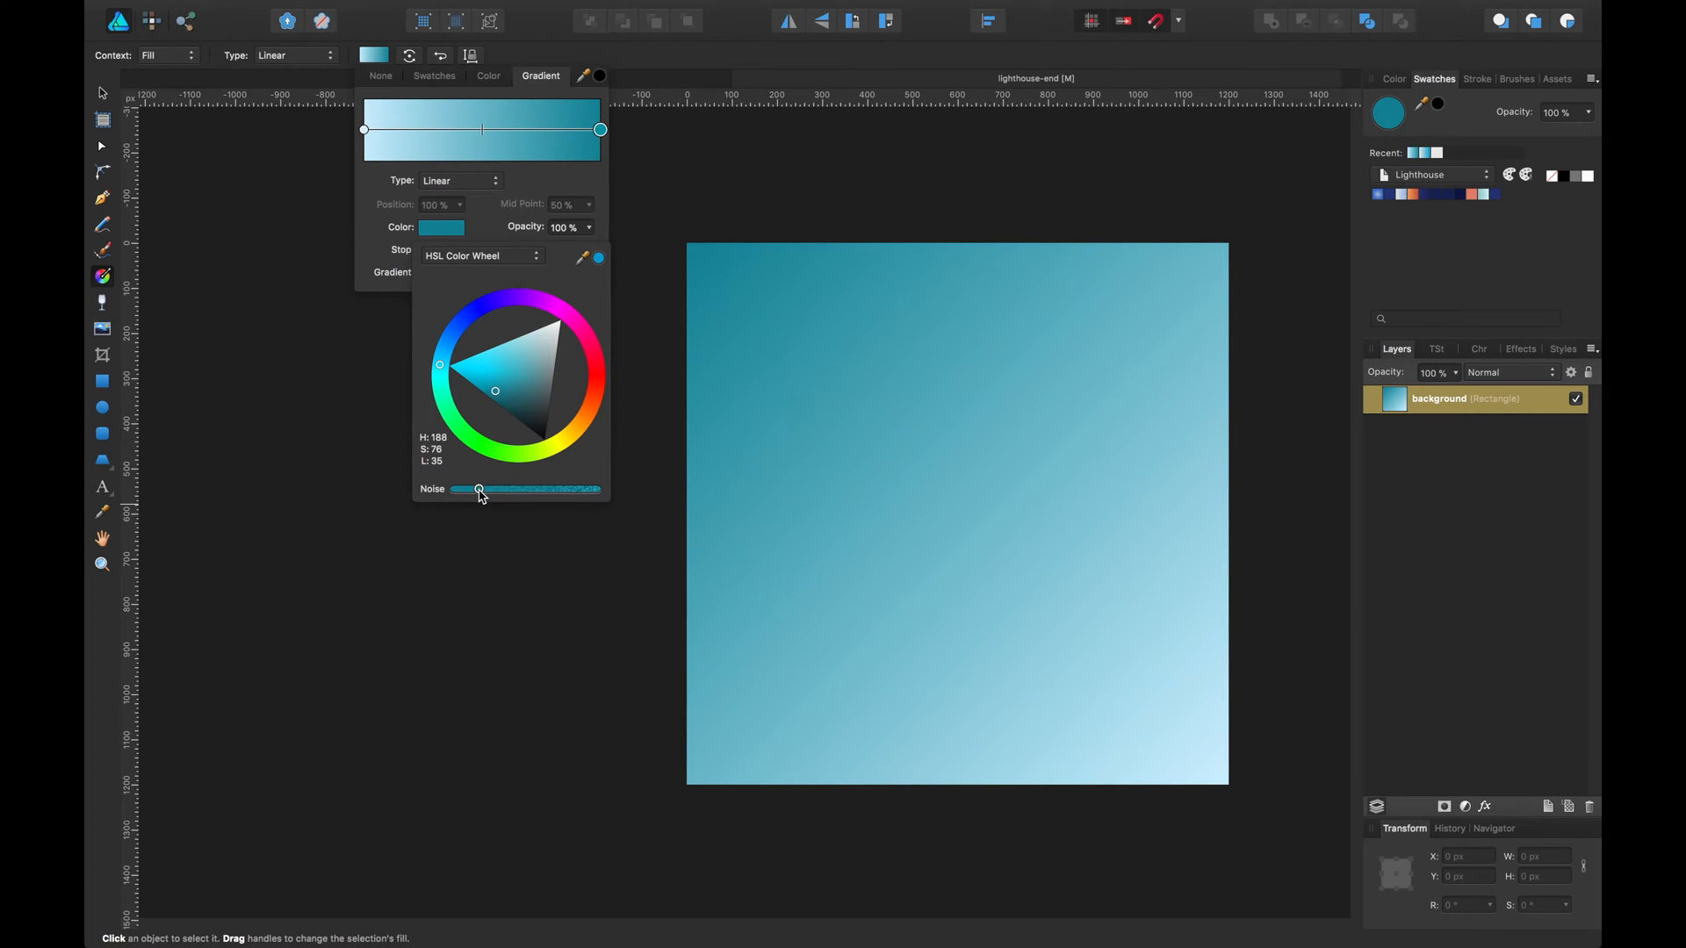
{"action": "left_click_drag", "start_coordinate": [482, 496], "coordinate": [482, 496]}
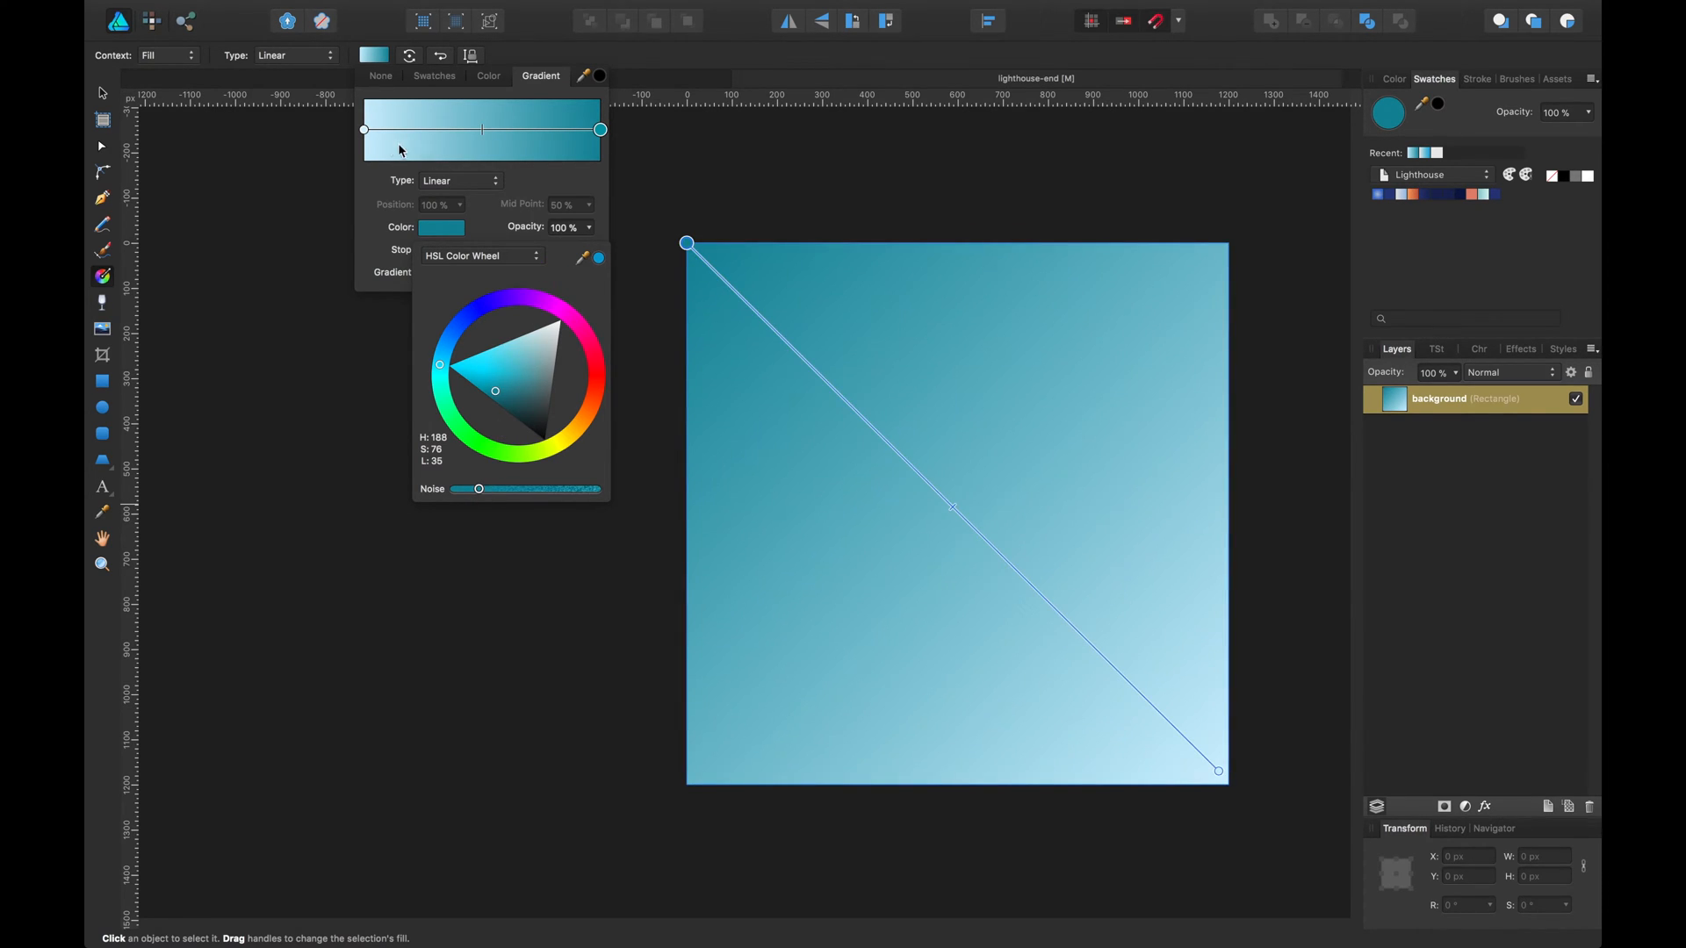
Add a little noise to the gradient's pale blue 0% stop and deselect the background.
{"action": "left_click", "coordinate": [363, 131]}
{"action": "left_click", "coordinate": [426, 232]}
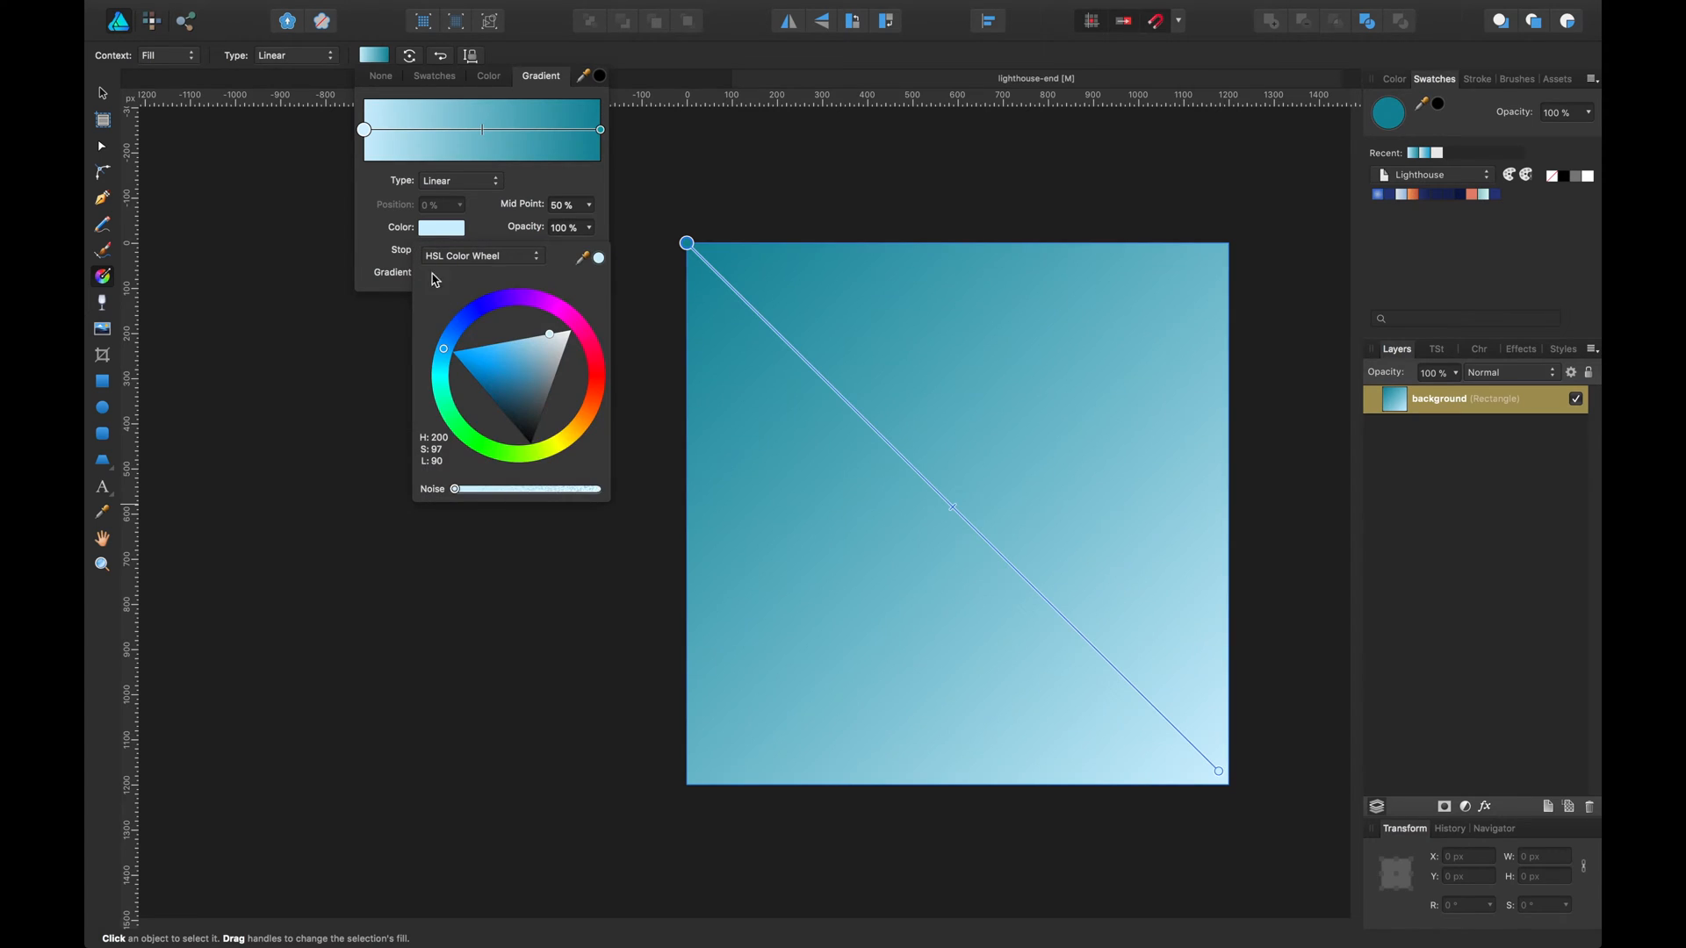
{"action": "left_click_drag", "start_coordinate": [471, 489], "coordinate": [477, 485]}
{"action": "left_click", "coordinate": [103, 93]}
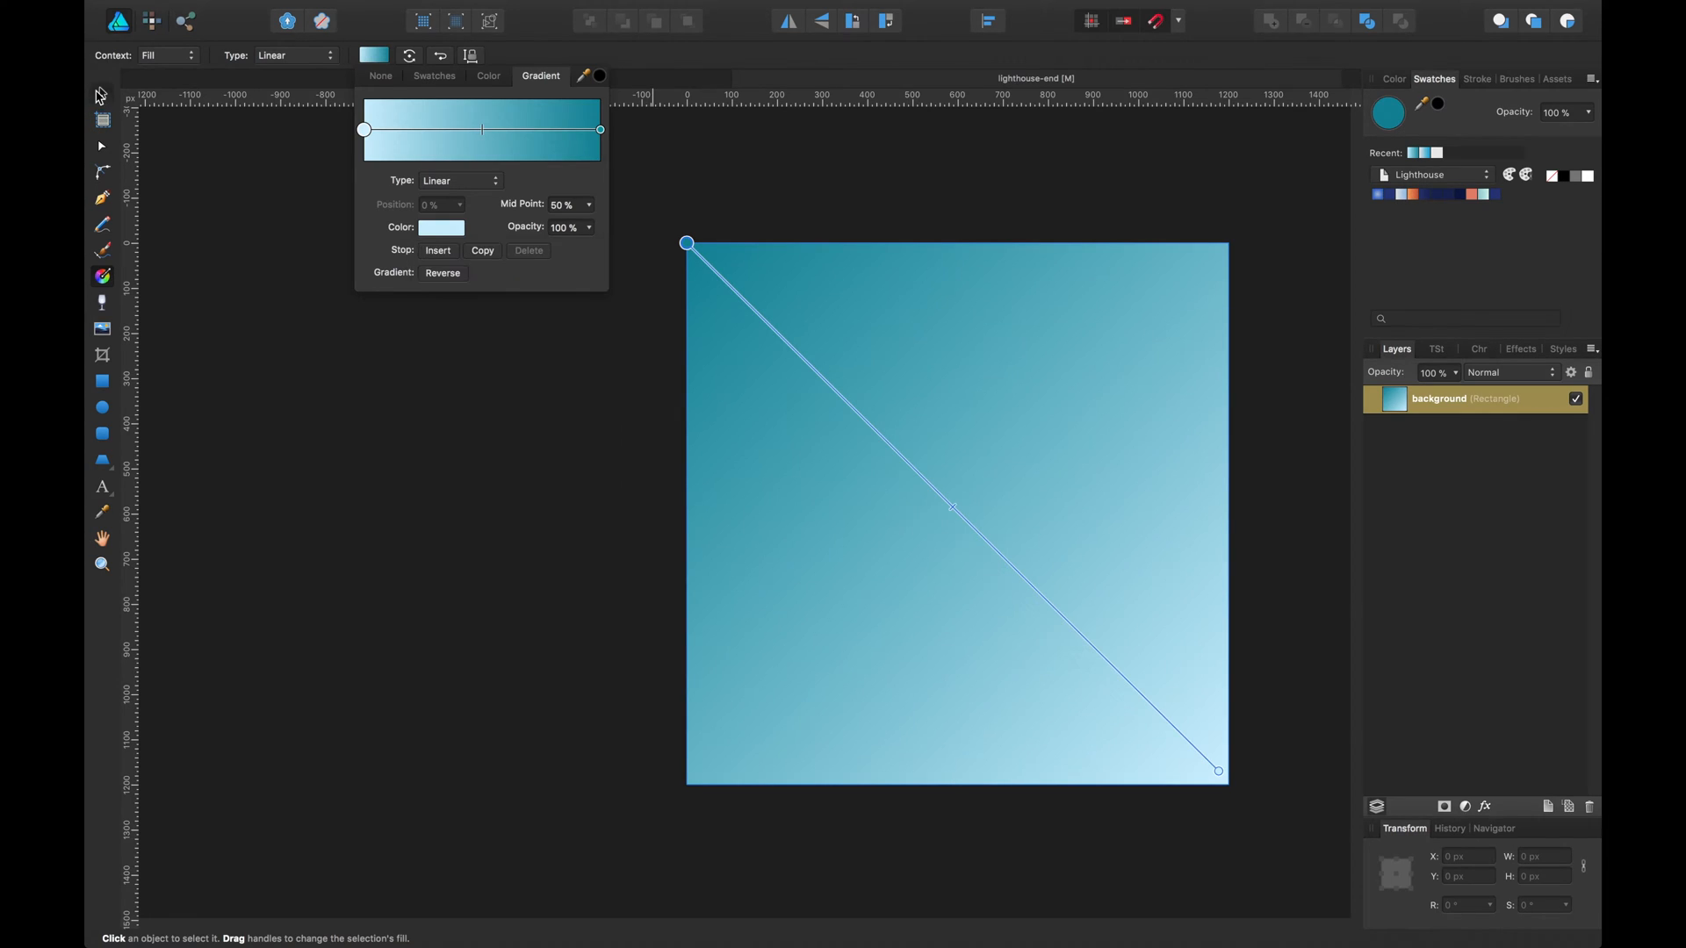
{"action": "left_click", "coordinate": [439, 299]}
Save the lighthouse-end document.
{"action": "scroll", "coordinate": [269, 337], "scroll_direction": "right", "scroll_amount": 5}
{"action": "key", "text": "super+equal"}
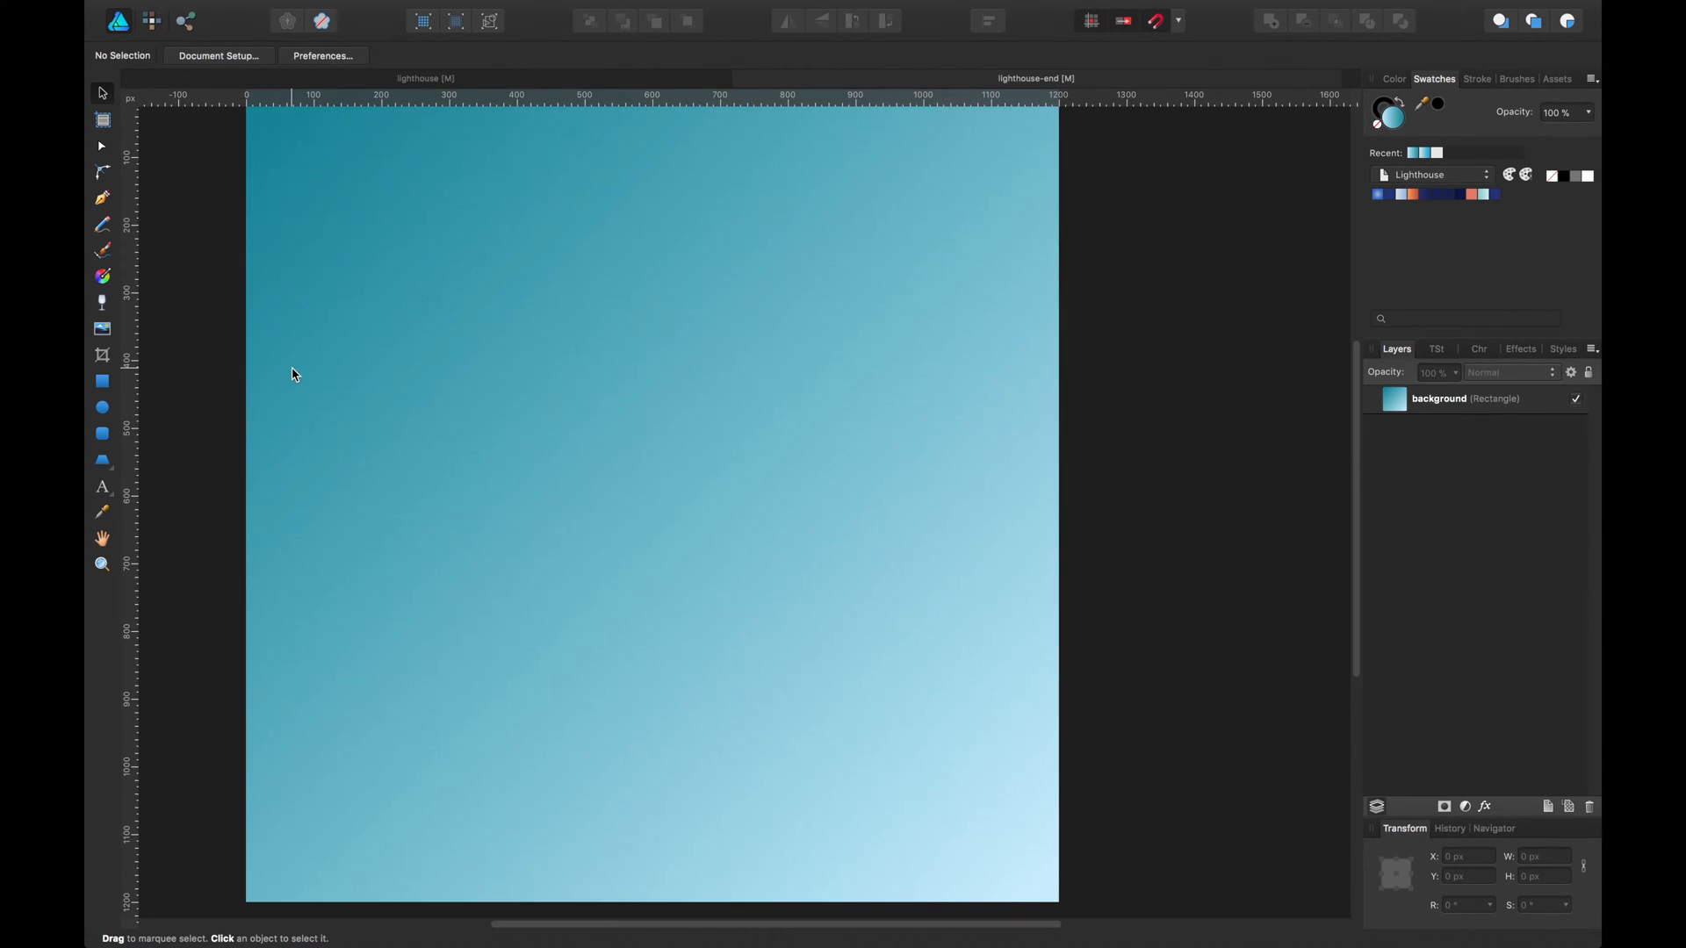
{"action": "mouse_move", "coordinate": [308, 365]}
{"action": "left_mouse_down"}
{"action": "mouse_move", "coordinate": [341, 402]}
{"action": "mouse_move", "coordinate": [380, 380]}
{"action": "mouse_move", "coordinate": [331, 267]}
{"action": "mouse_move", "coordinate": [301, 357]}
{"action": "left_mouse_up"}
{"action": "key", "text": "super+s"}
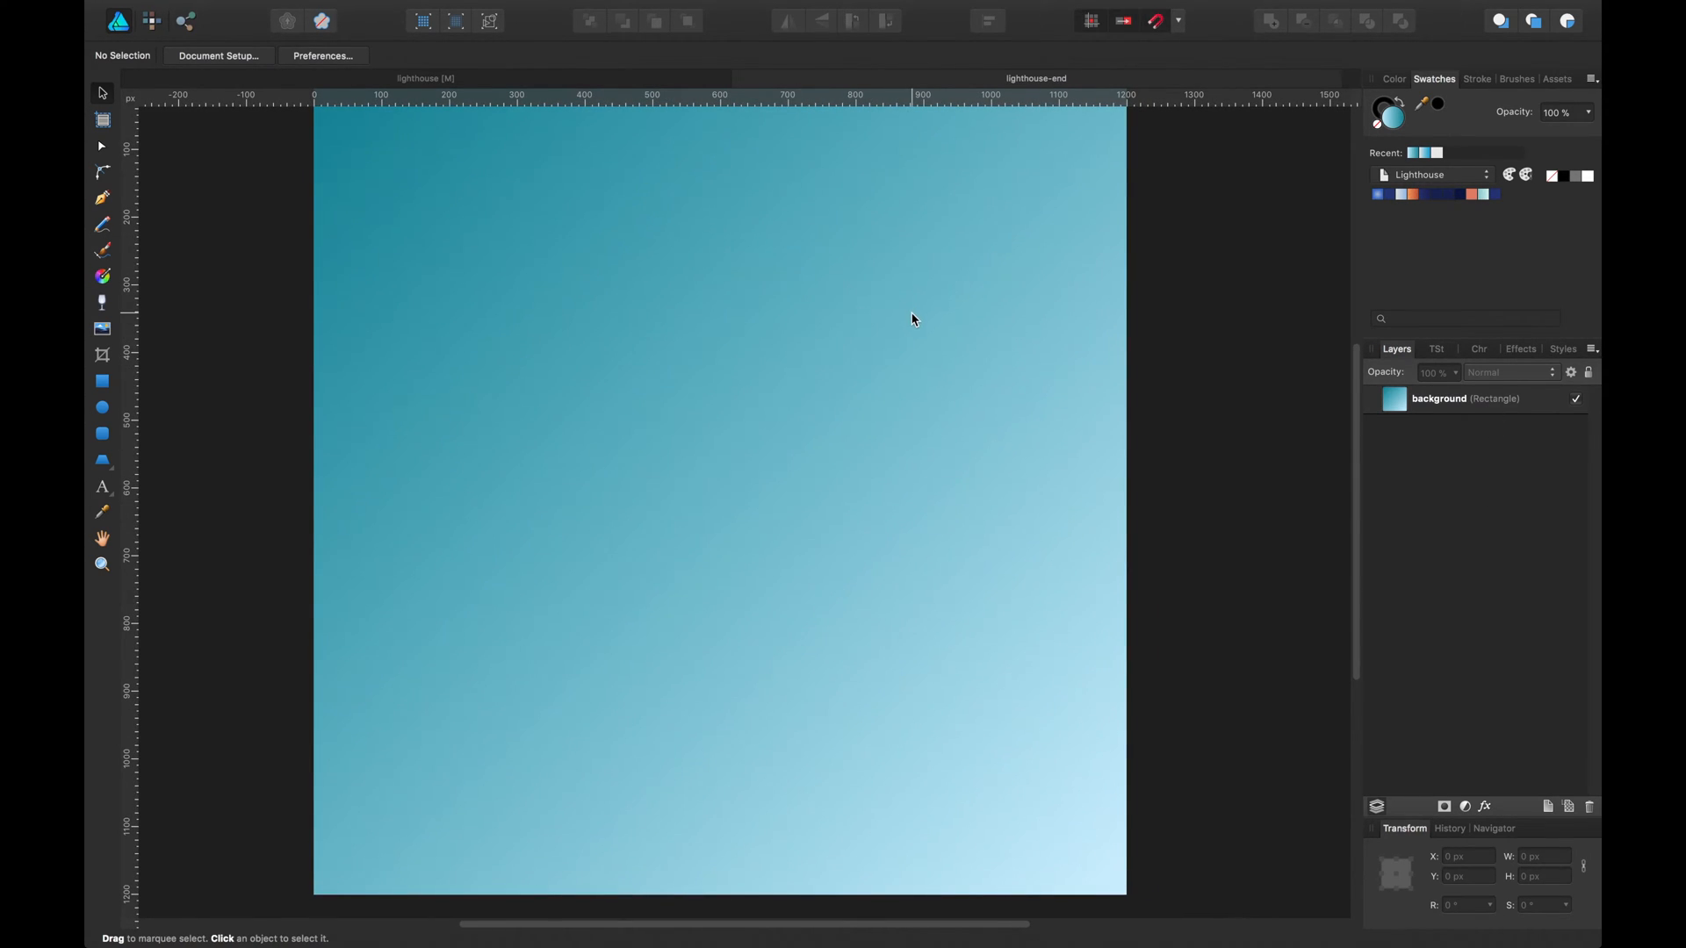
Draw a tall rectangle about 214 × 765 px for the lighthouse tower, at about X 736, Y 347 px.
{"action": "key", "text": "super+minus"}
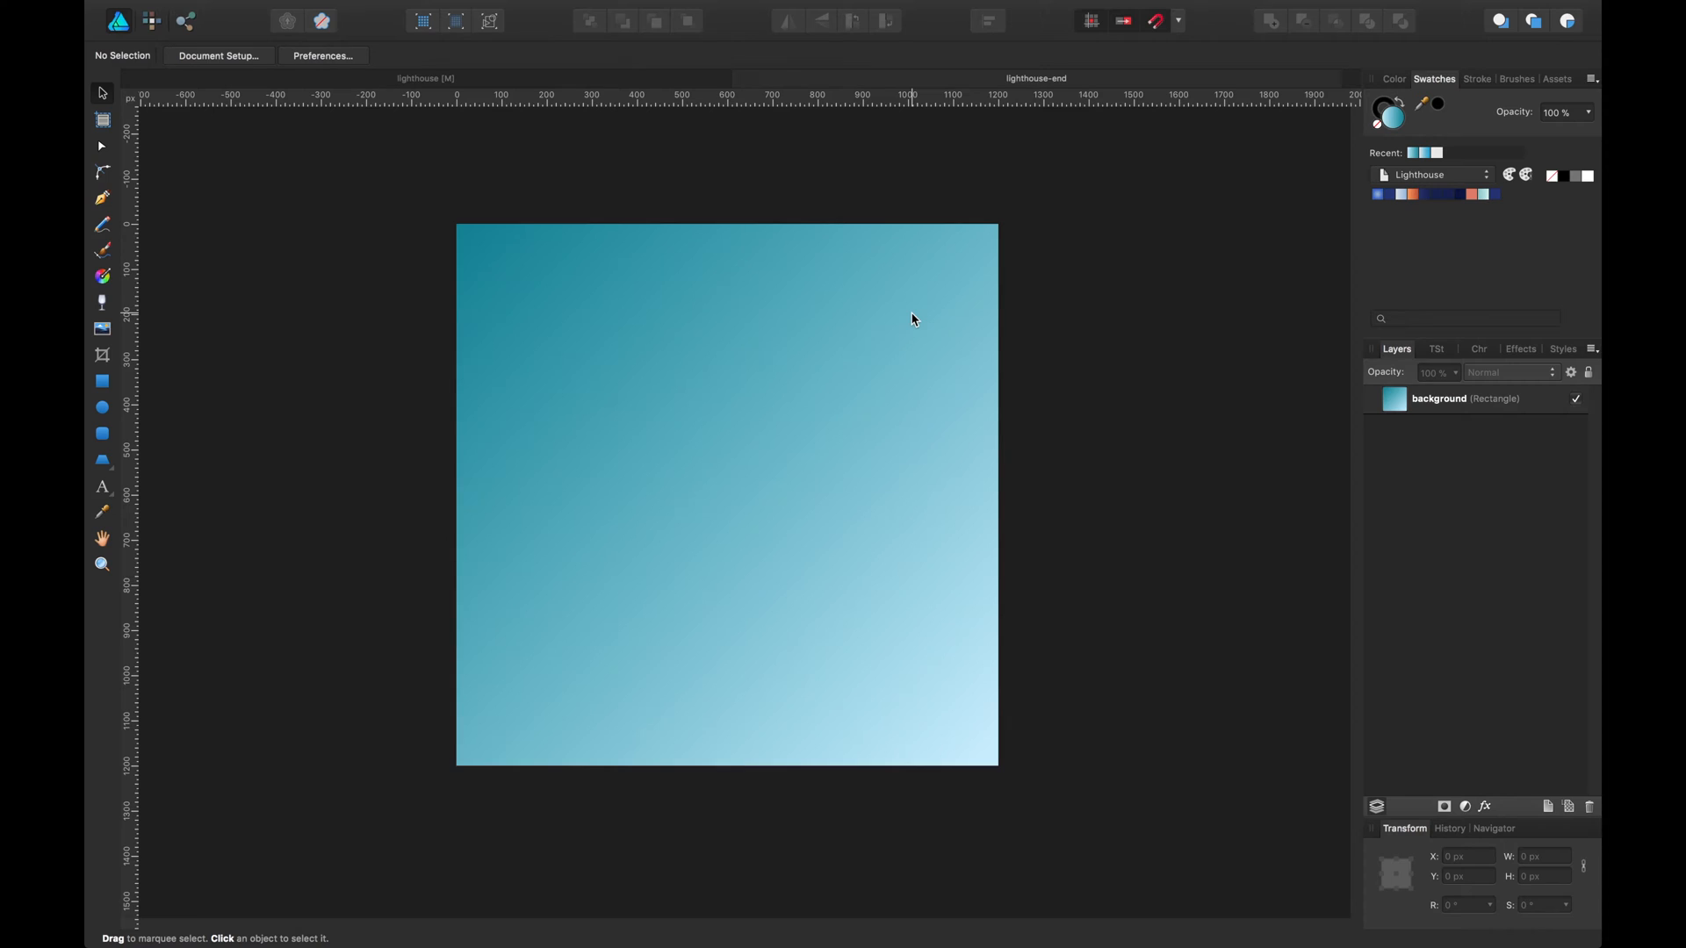
{"action": "scroll", "coordinate": [913, 305], "scroll_direction": "right", "scroll_amount": 2}
{"action": "scroll", "coordinate": [913, 306], "scroll_direction": "down", "scroll_amount": 1}
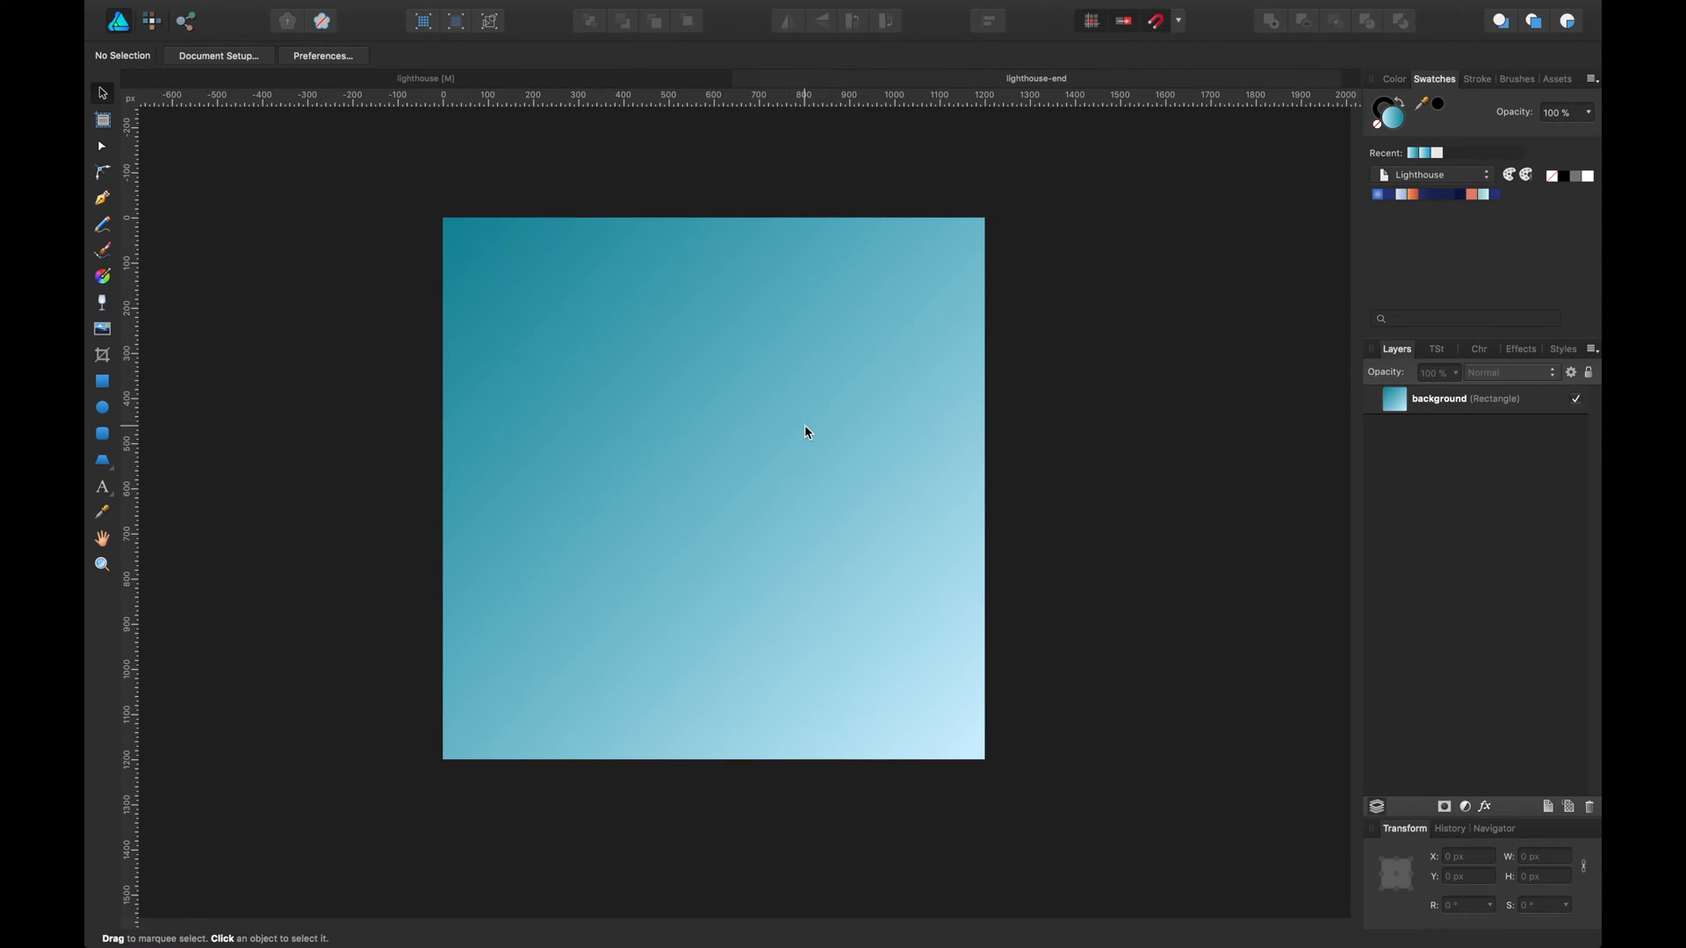
{"action": "left_click", "coordinate": [103, 383]}
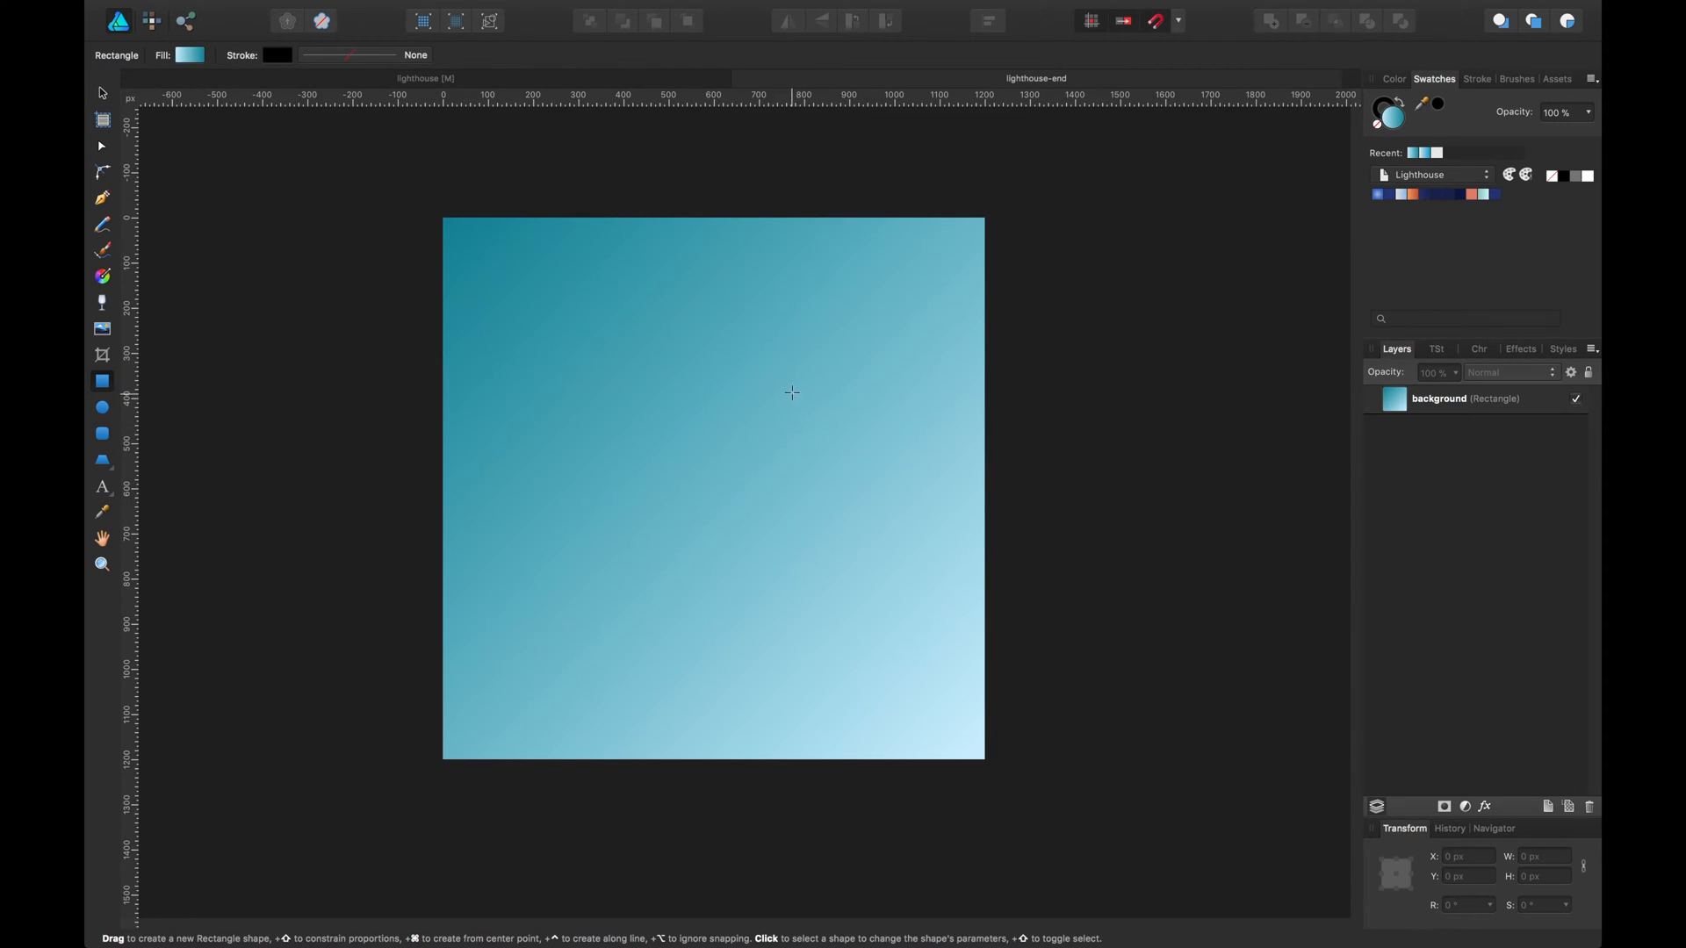
{"action": "left_click_drag", "start_coordinate": [776, 380], "coordinate": [872, 720]}
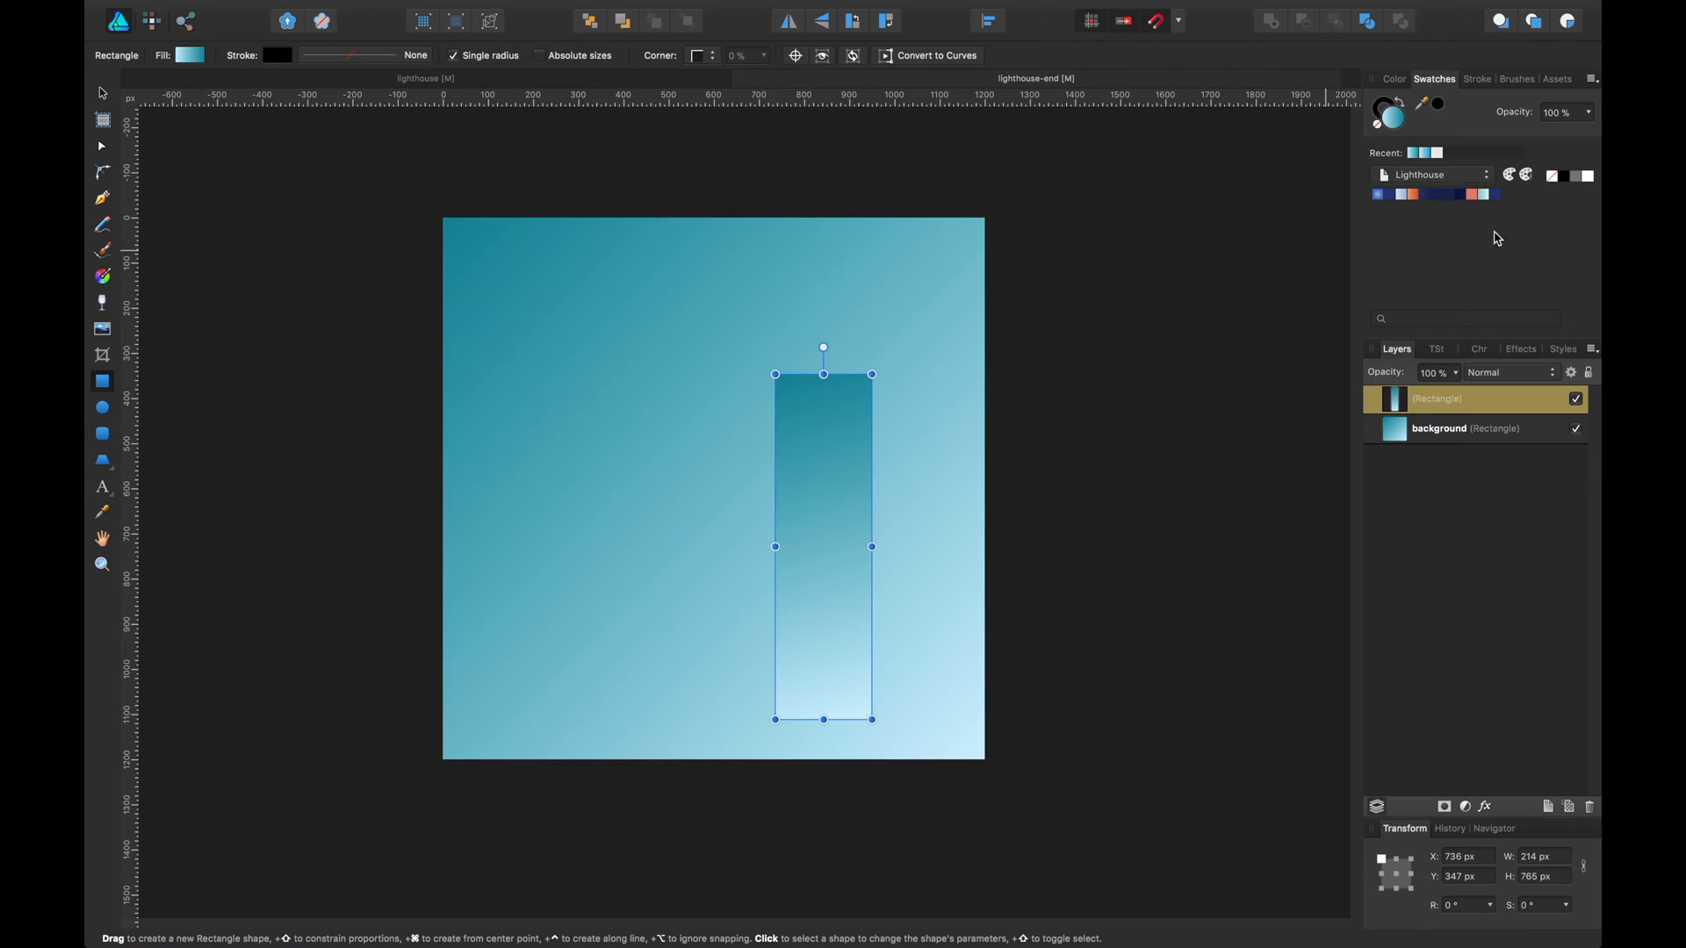
Fill the tower rectangle with the Lighthouse palette's orange gradient running across its width and set its stroke colour to none.
{"action": "left_click", "coordinate": [1414, 195]}
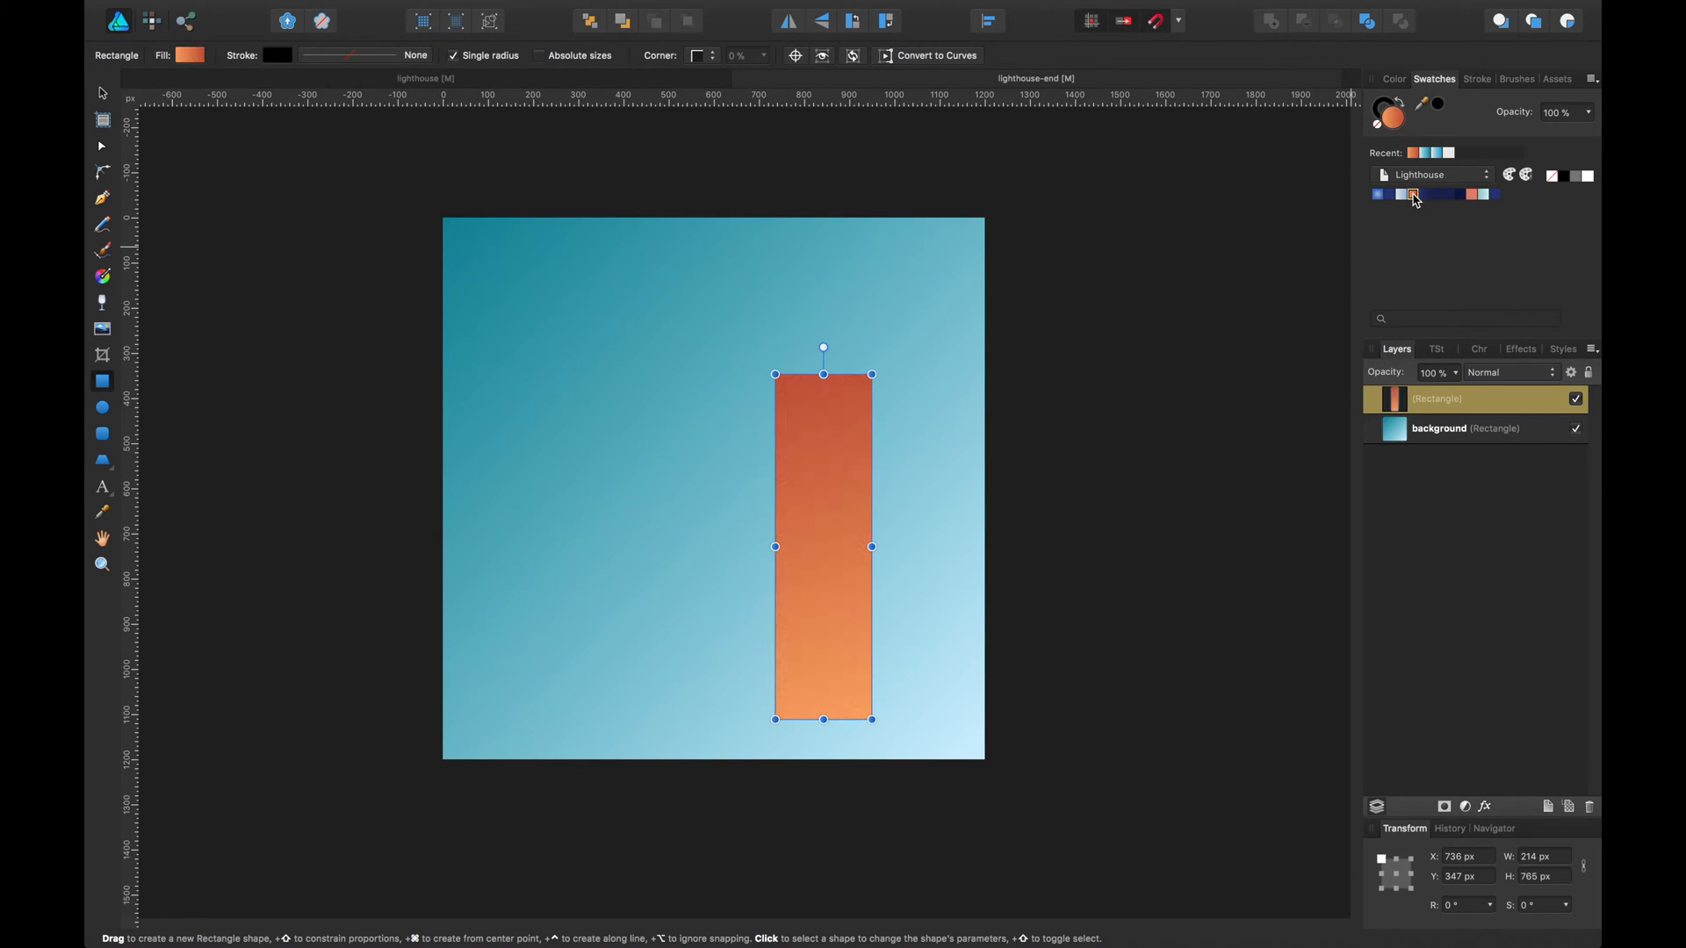
{"action": "left_click", "coordinate": [1473, 195]}
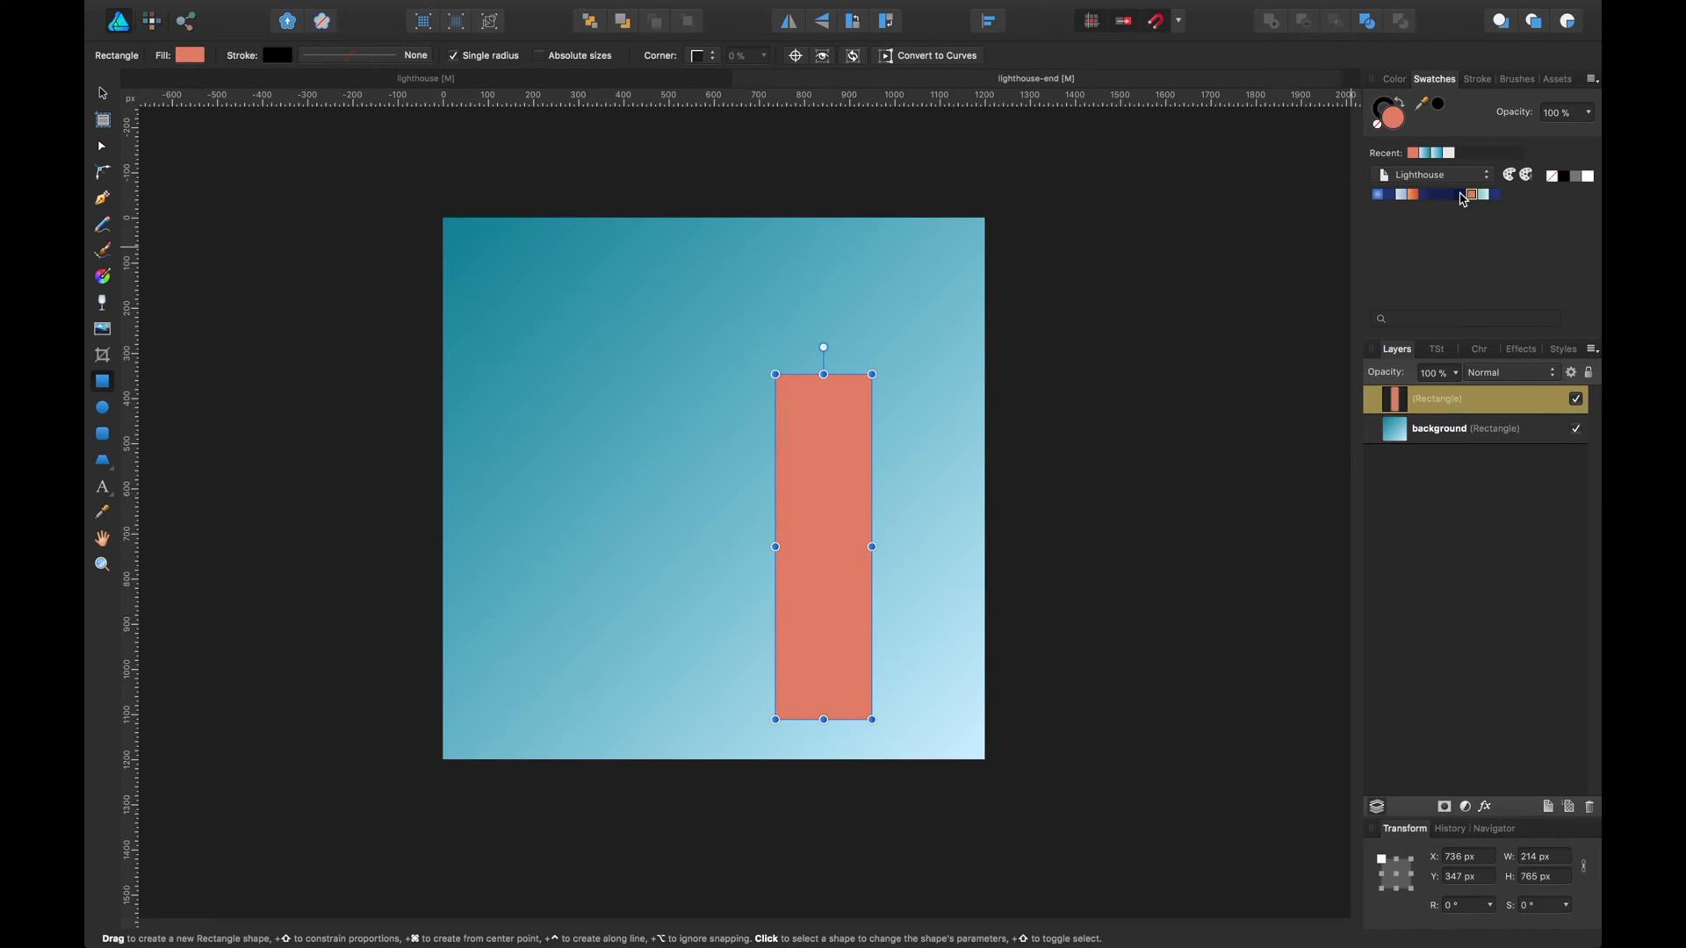
{"action": "left_click", "coordinate": [1414, 196]}
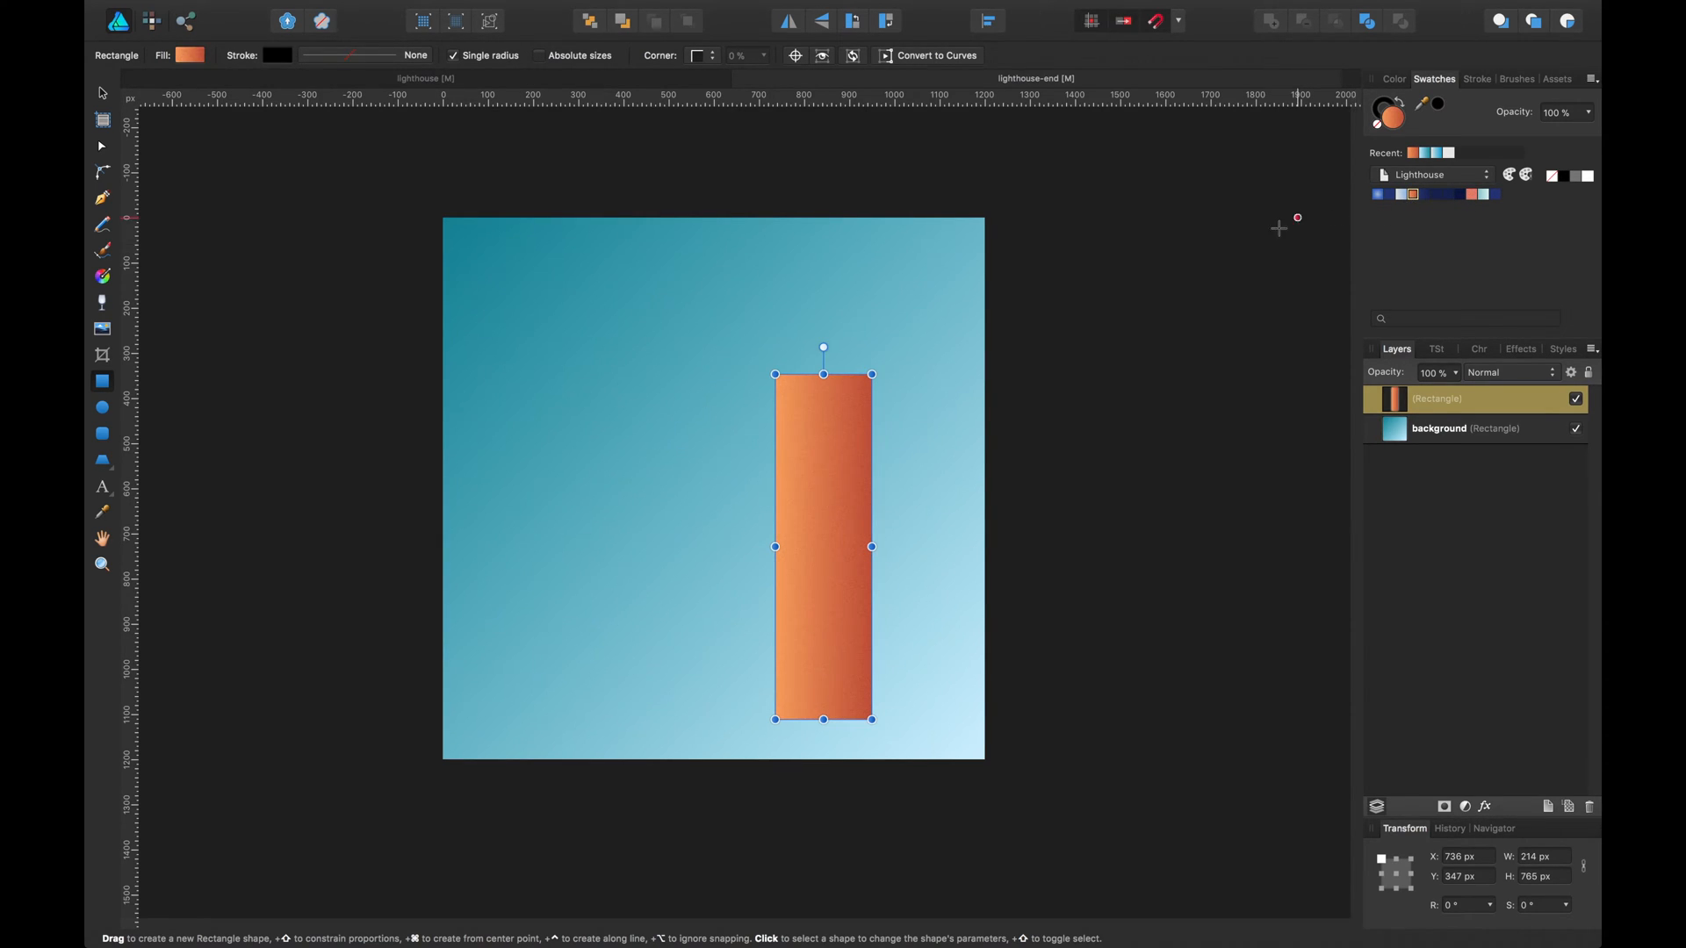
{"action": "left_click", "coordinate": [1385, 109]}
{"action": "left_click", "coordinate": [1379, 128]}
Extend the tower rectangle upward to a height of about 789 px and move it to about X 711, Y 321 px.
{"action": "left_click_drag", "start_coordinate": [823, 374], "coordinate": [824, 362]}
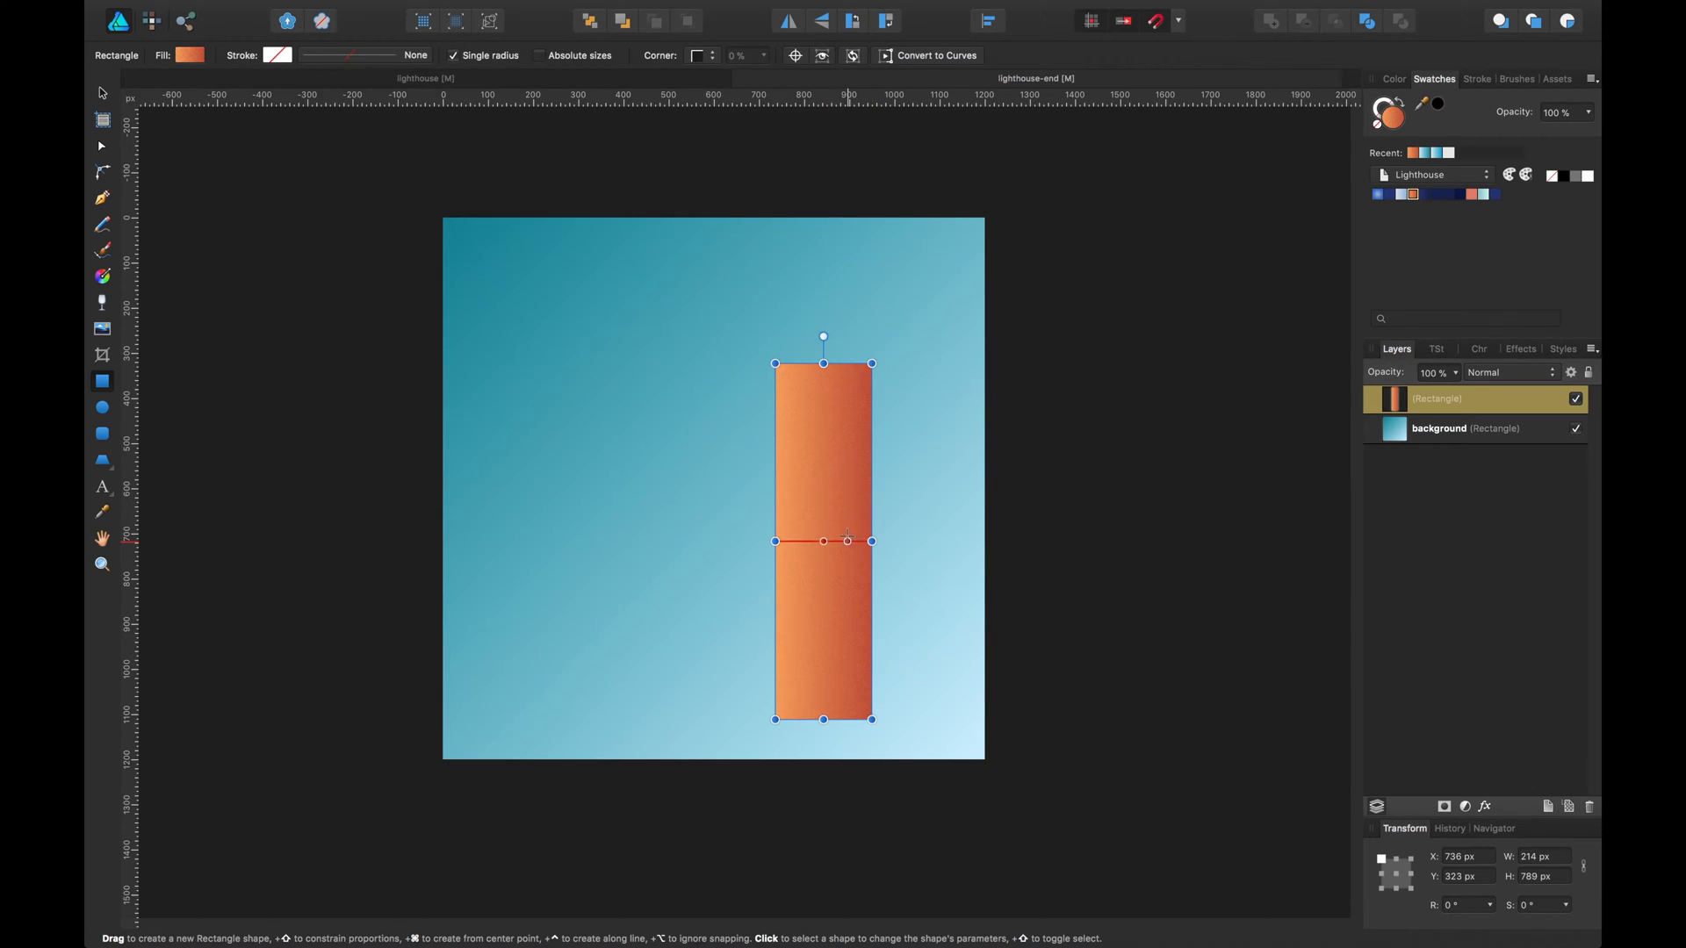
{"action": "left_click_drag", "start_coordinate": [846, 529], "coordinate": [835, 527]}
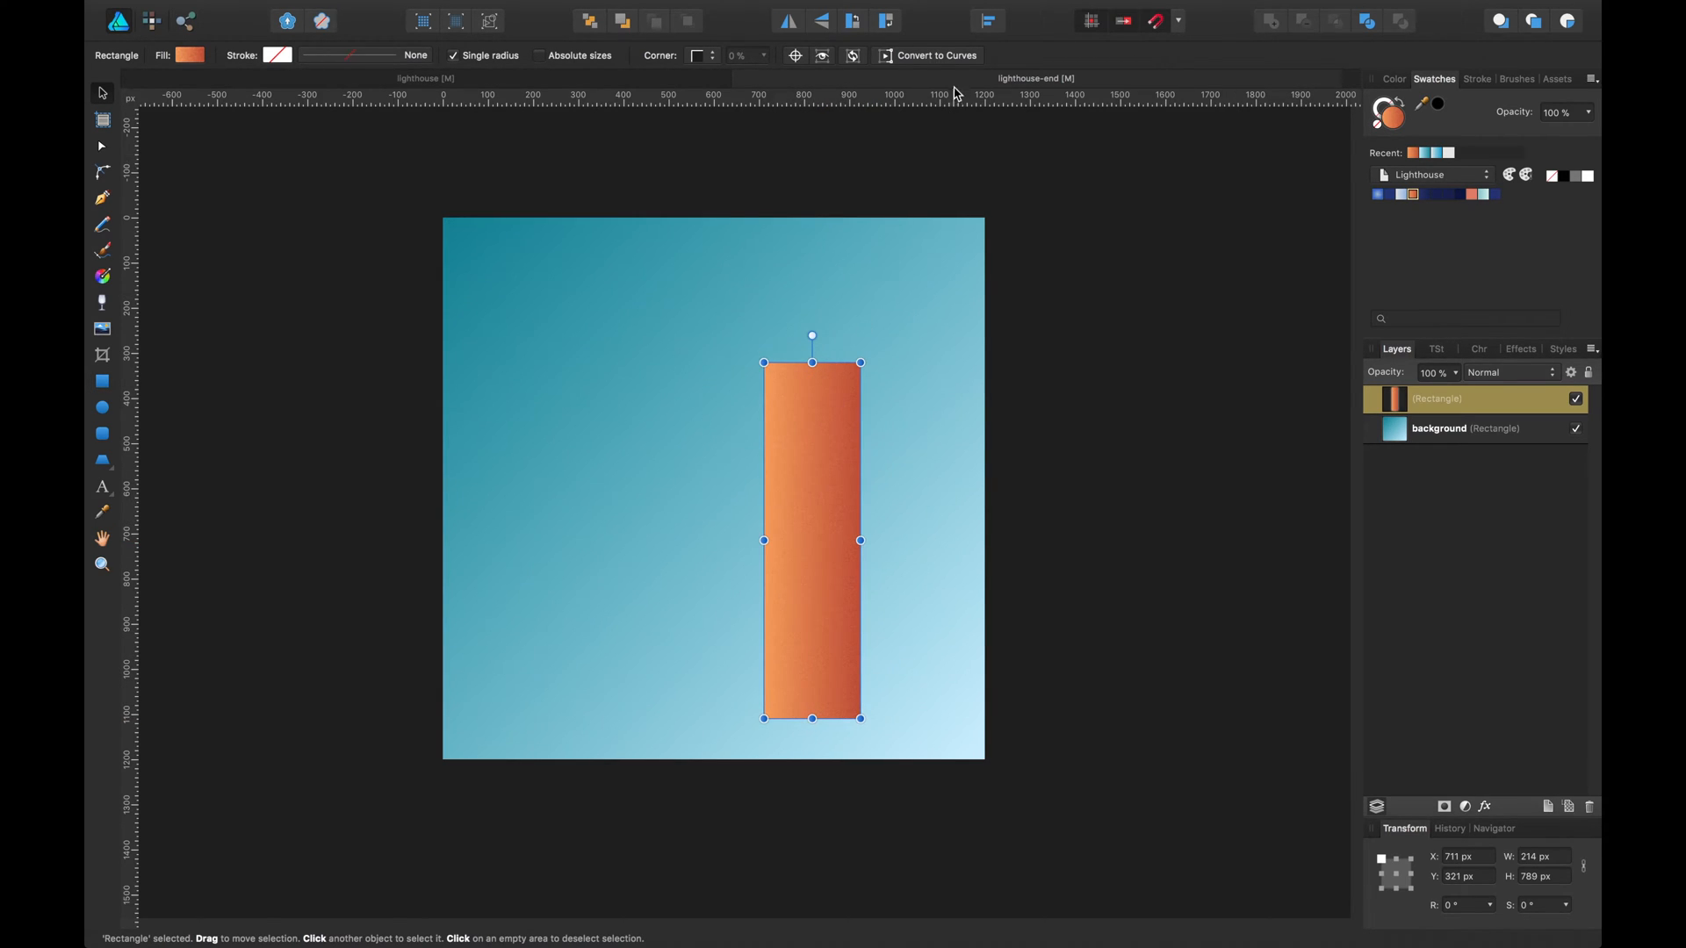
Convert the tower rectangle to curves.
{"action": "left_click", "coordinate": [951, 58]}
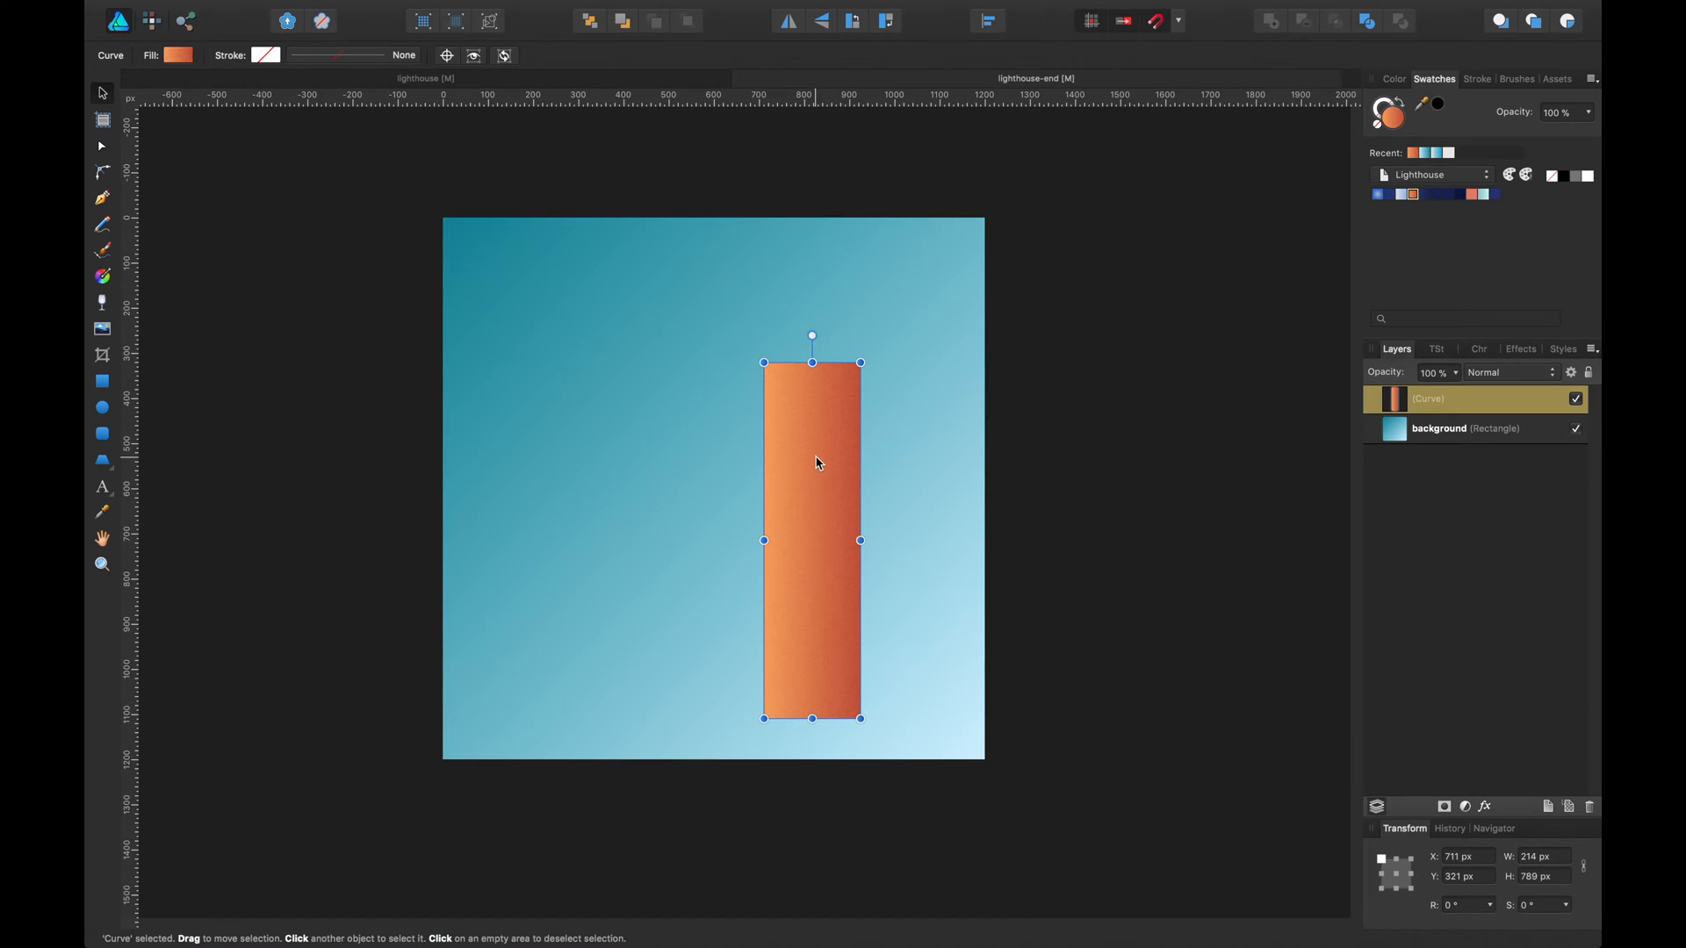
{"action": "scroll", "coordinate": [816, 460], "scroll_direction": "up", "scroll_amount": 3}
{"action": "scroll", "coordinate": [858, 371], "scroll_direction": "right", "scroll_amount": 2}
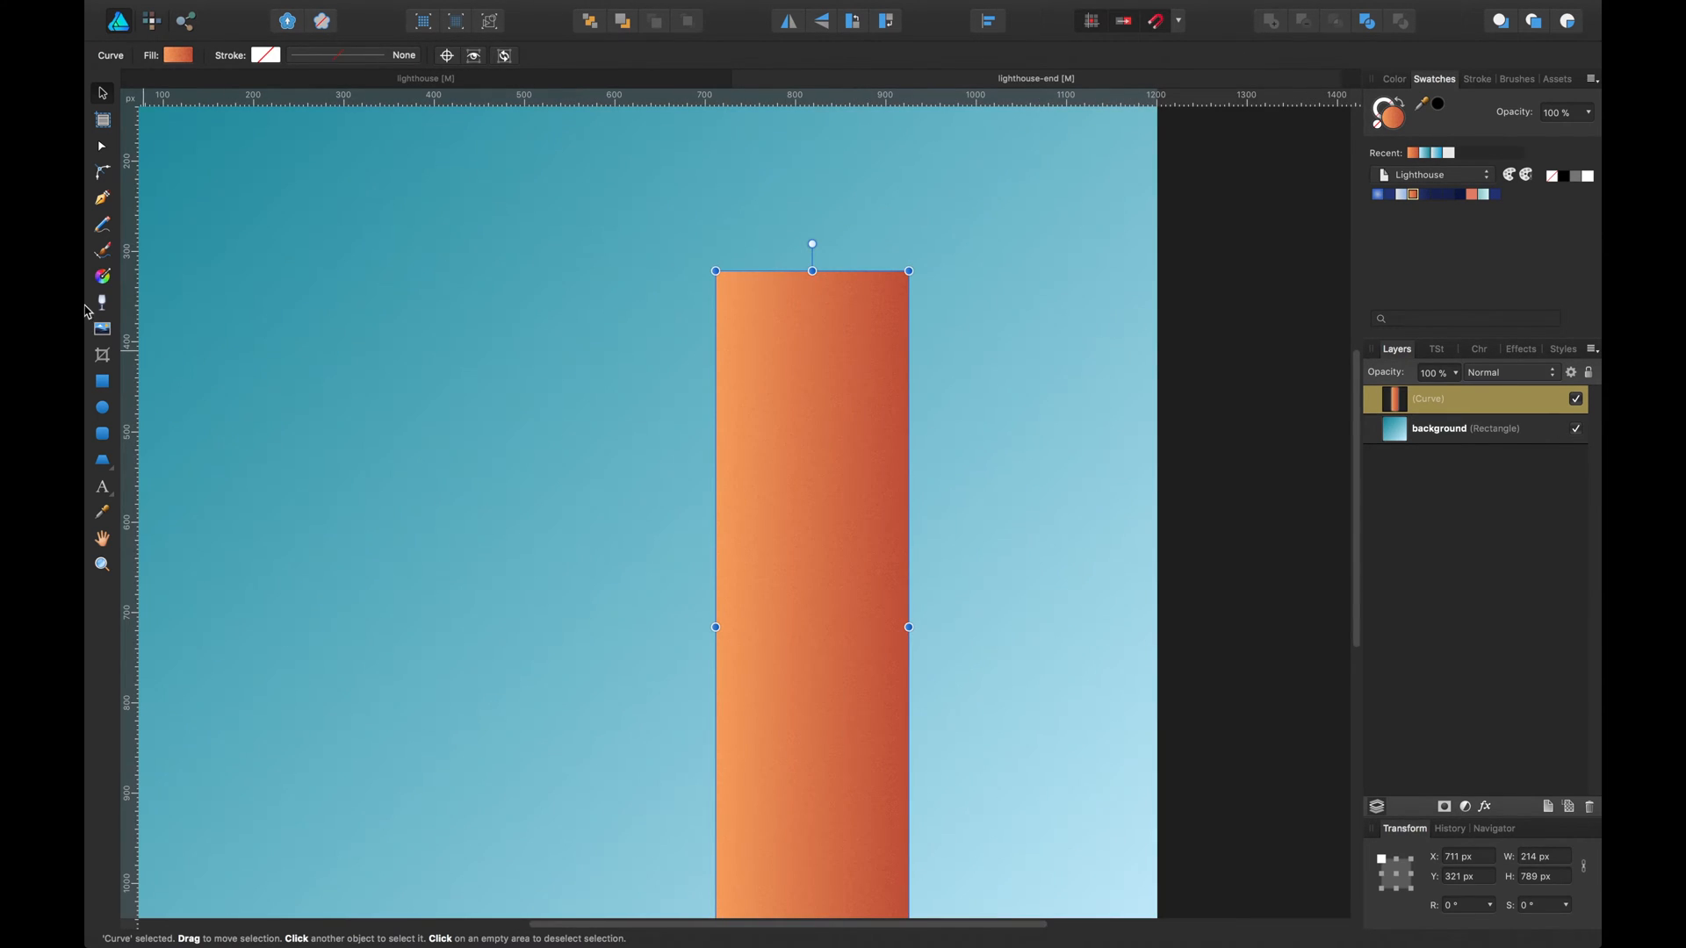
Reverse the tower's orange gradient so the dark end lies at its left edge, and extend both gradient ends beyond the tower's sides.
{"action": "left_click", "coordinate": [102, 277]}
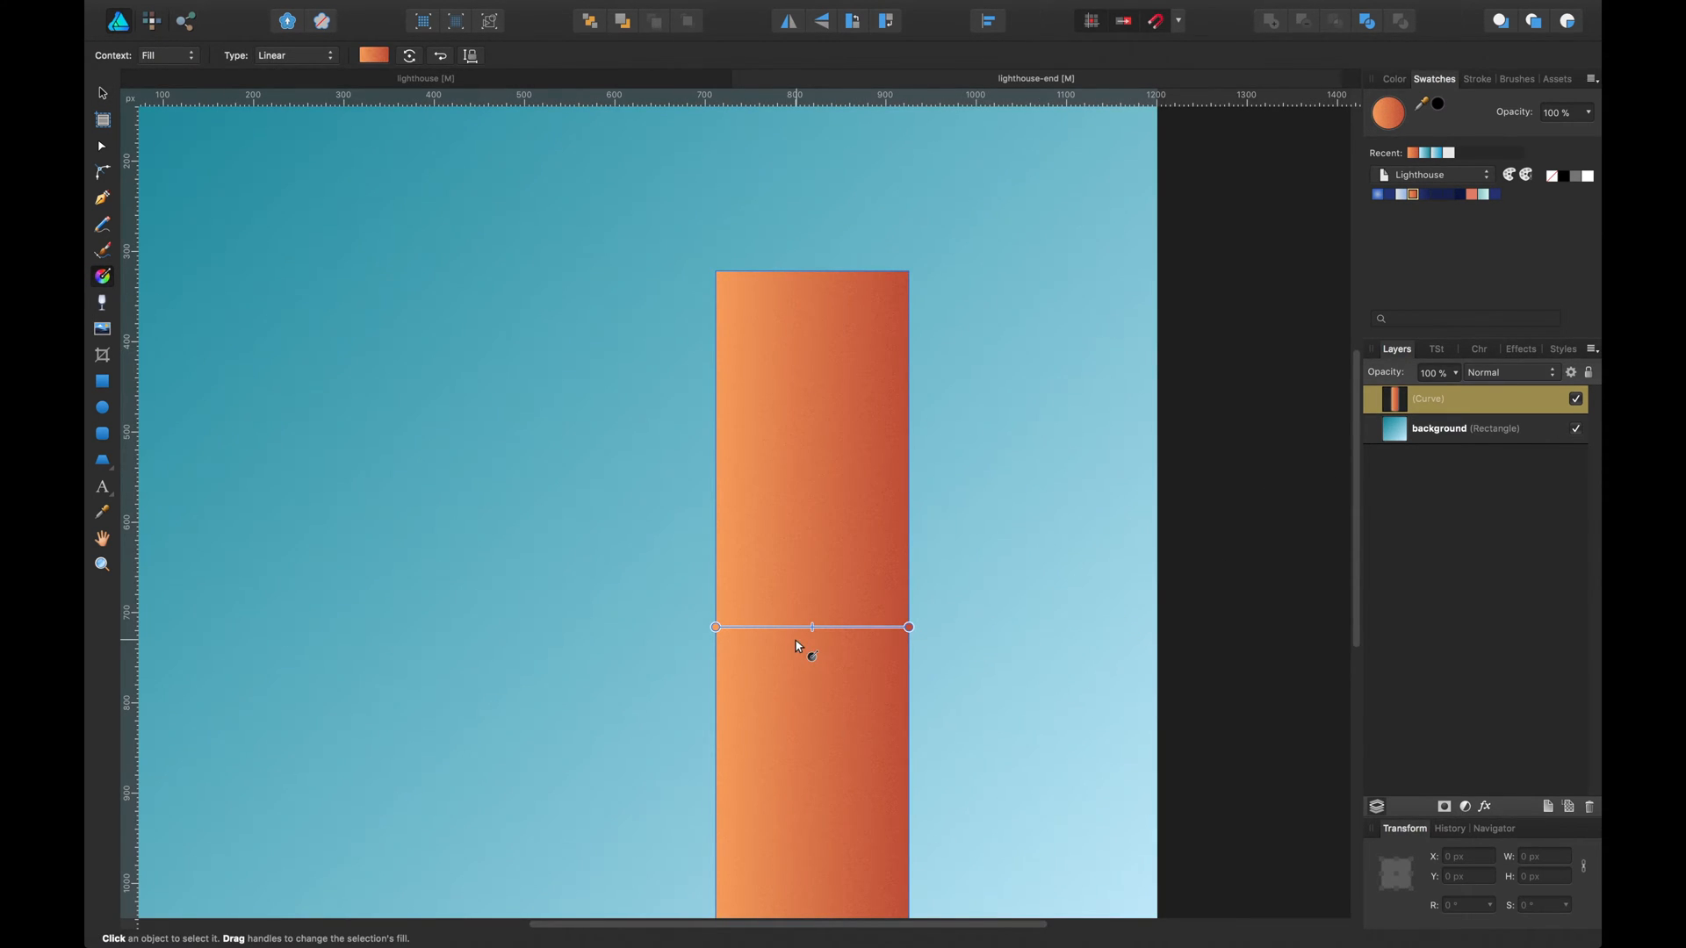
{"action": "left_click_drag", "start_coordinate": [906, 623], "coordinate": [1017, 593]}
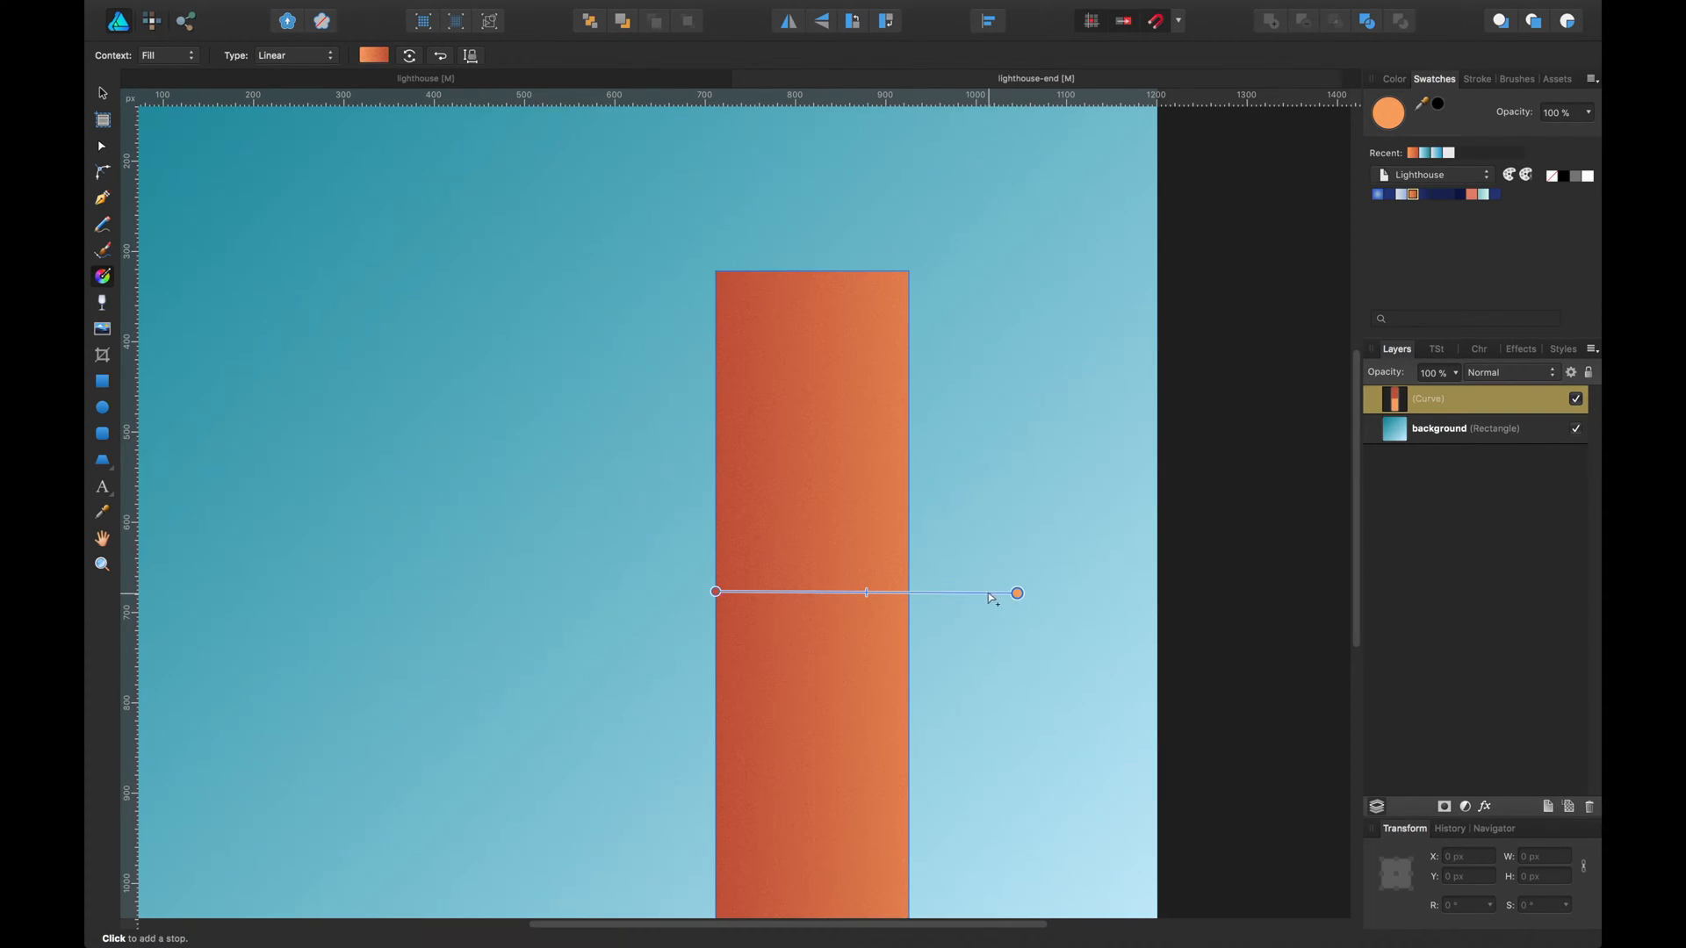
{"action": "left_click_drag", "start_coordinate": [717, 596], "coordinate": [640, 588]}
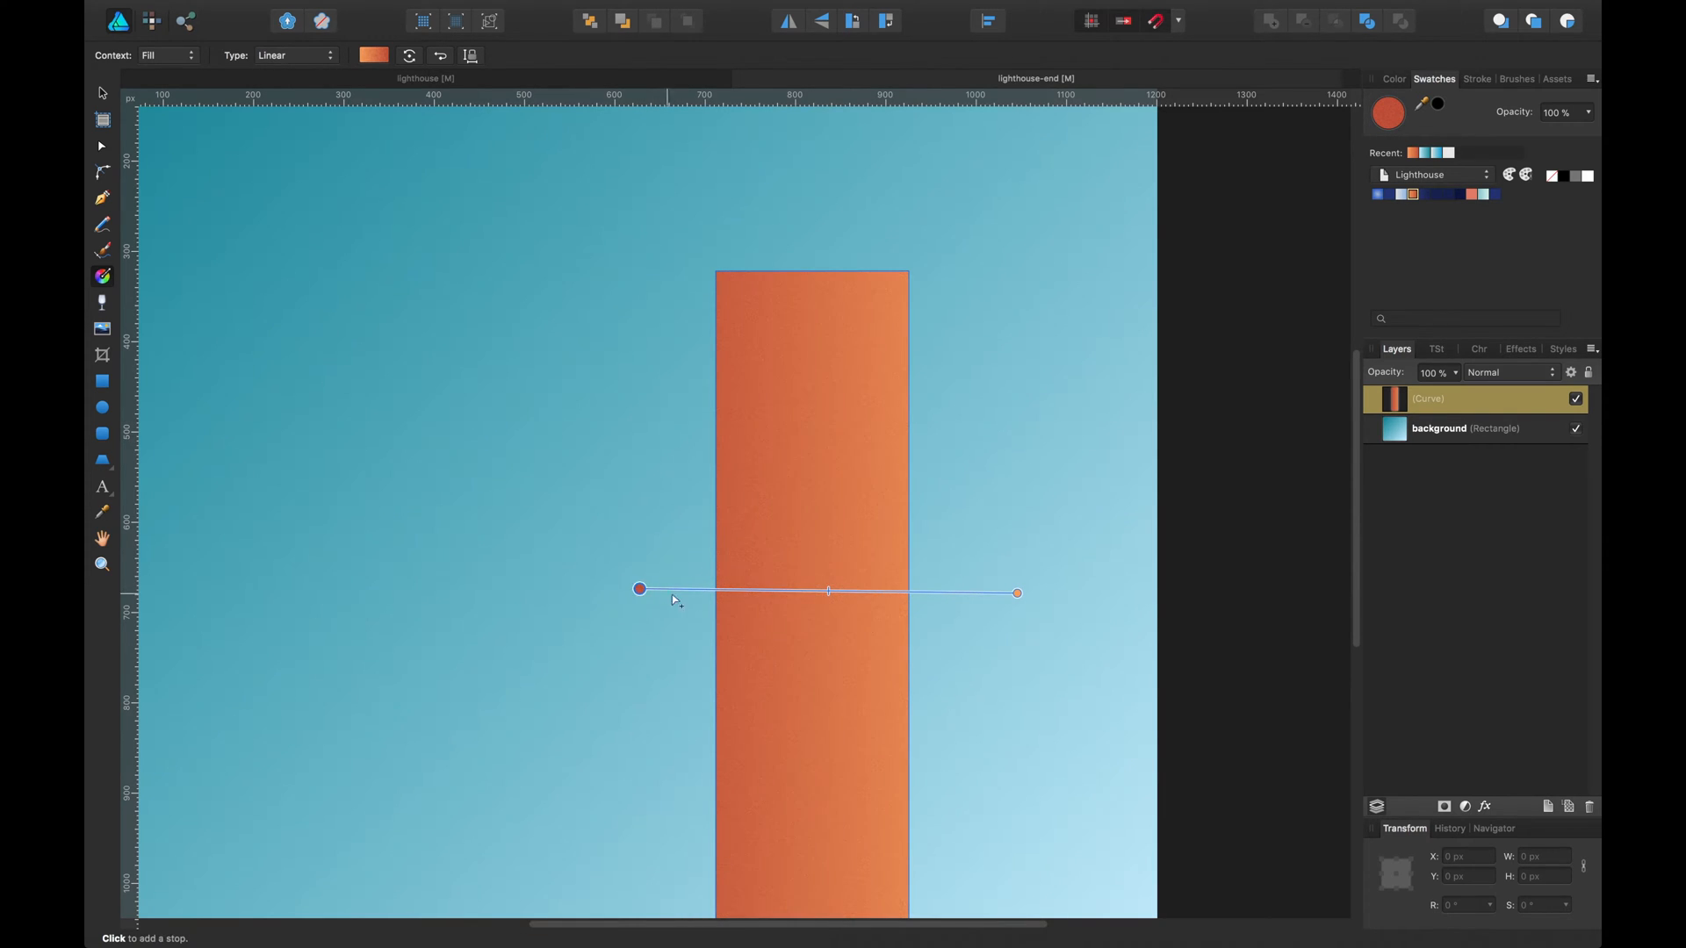
Taper the tower by moving its top corner nodes inward to about X 741 and X 886 px at Y 321 px.
{"action": "key", "text": "v"}
{"action": "mouse_move", "coordinate": [995, 404]}
{"action": "left_mouse_down"}
{"action": "mouse_move", "coordinate": [1014, 225]}
{"action": "mouse_move", "coordinate": [1001, 331]}
{"action": "mouse_move", "coordinate": [978, 226]}
{"action": "mouse_move", "coordinate": [896, 512]}
{"action": "mouse_move", "coordinate": [940, 386]}
{"action": "mouse_move", "coordinate": [918, 348]}
{"action": "mouse_move", "coordinate": [883, 347]}
{"action": "left_mouse_up"}
{"action": "key", "text": "a"}
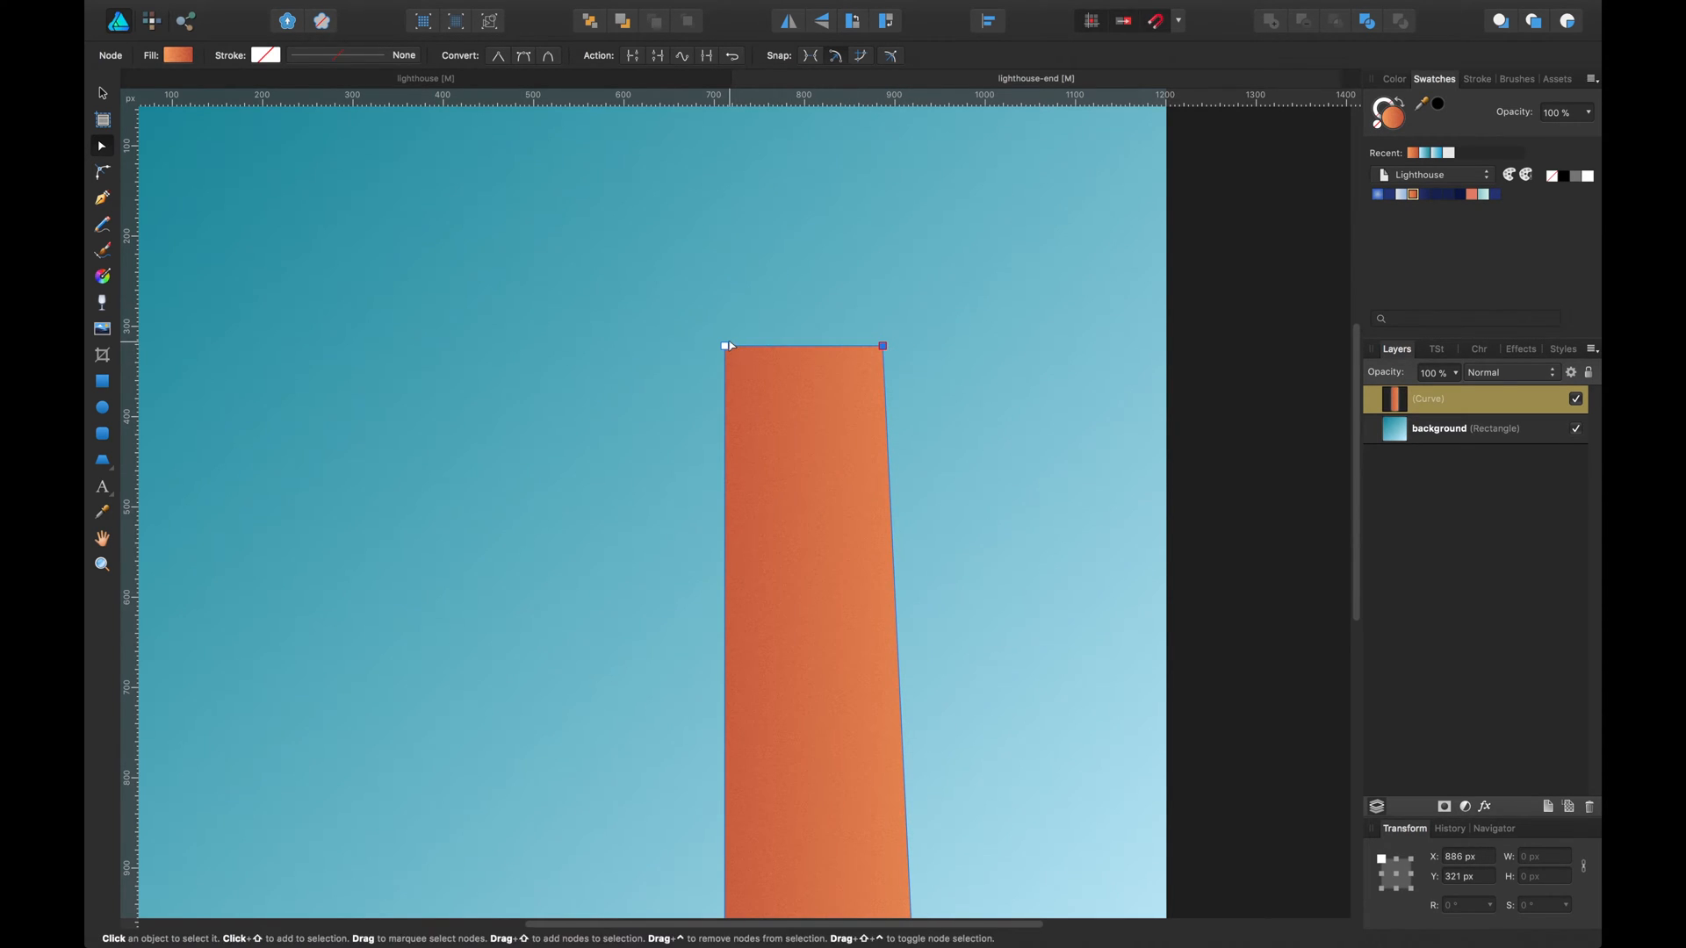
{"action": "left_click", "coordinate": [726, 348]}
{"action": "left_click_drag", "start_coordinate": [730, 349], "coordinate": [753, 348]}
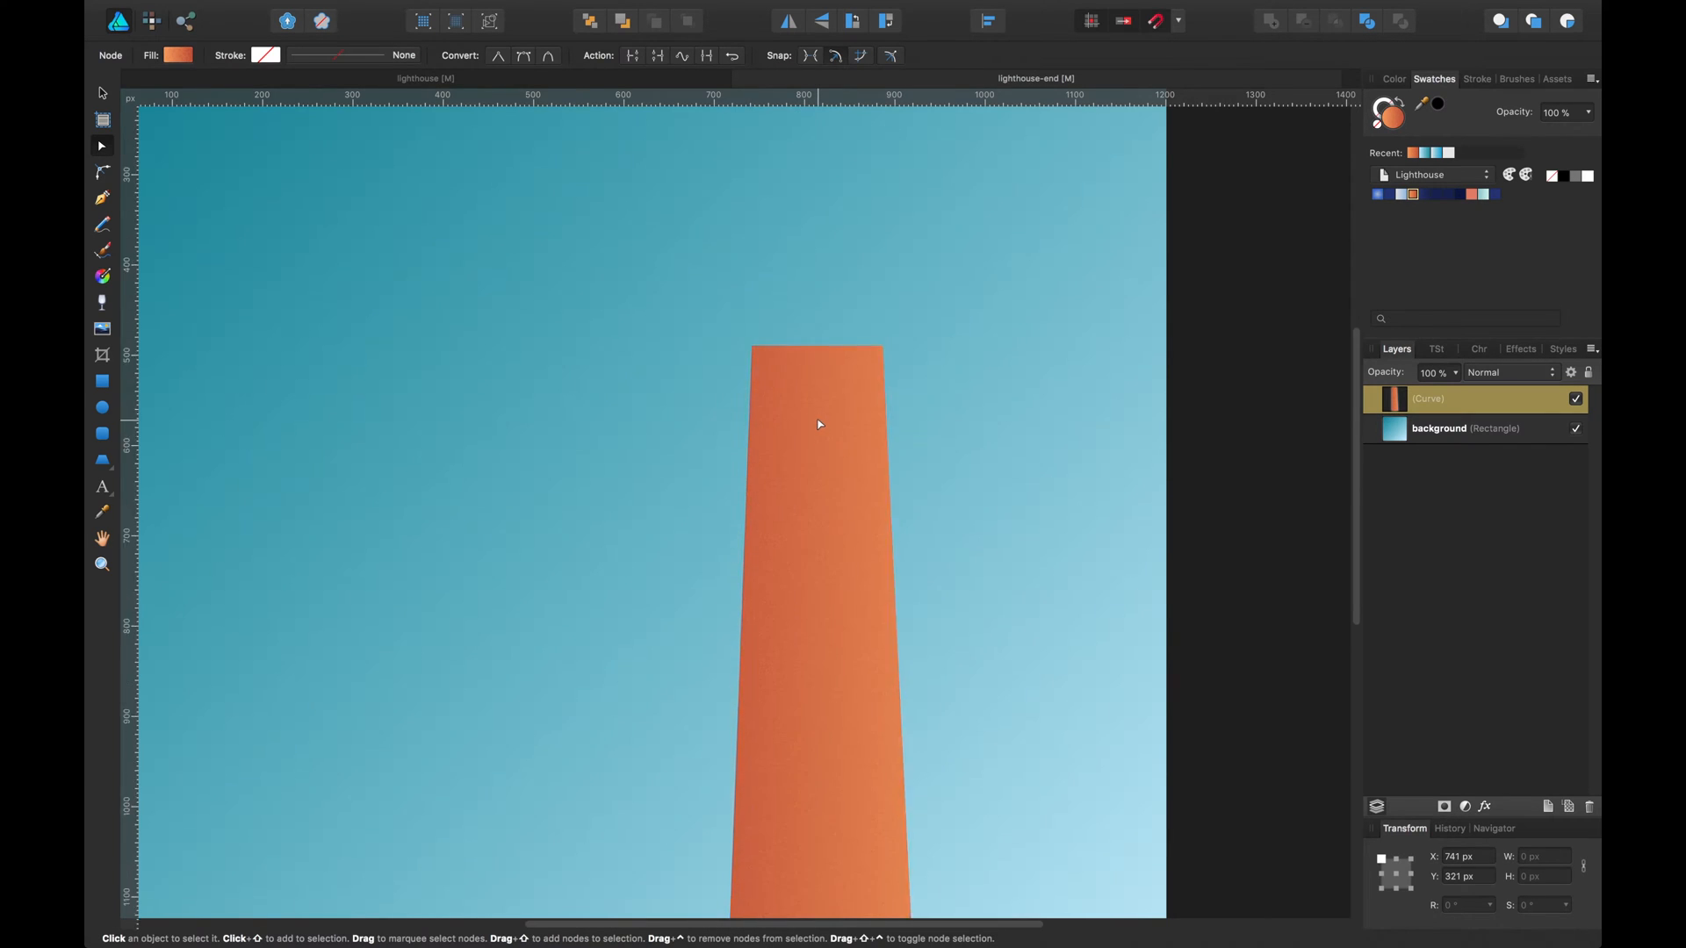
Shift the tower's bottom-left corner node slightly inward to narrow the base.
{"action": "scroll", "coordinate": [820, 421], "scroll_direction": "down", "scroll_amount": 10}
{"action": "scroll", "coordinate": [825, 429], "scroll_direction": "up", "scroll_amount": 8}
{"action": "scroll", "coordinate": [824, 429], "scroll_direction": "up", "scroll_amount": 1}
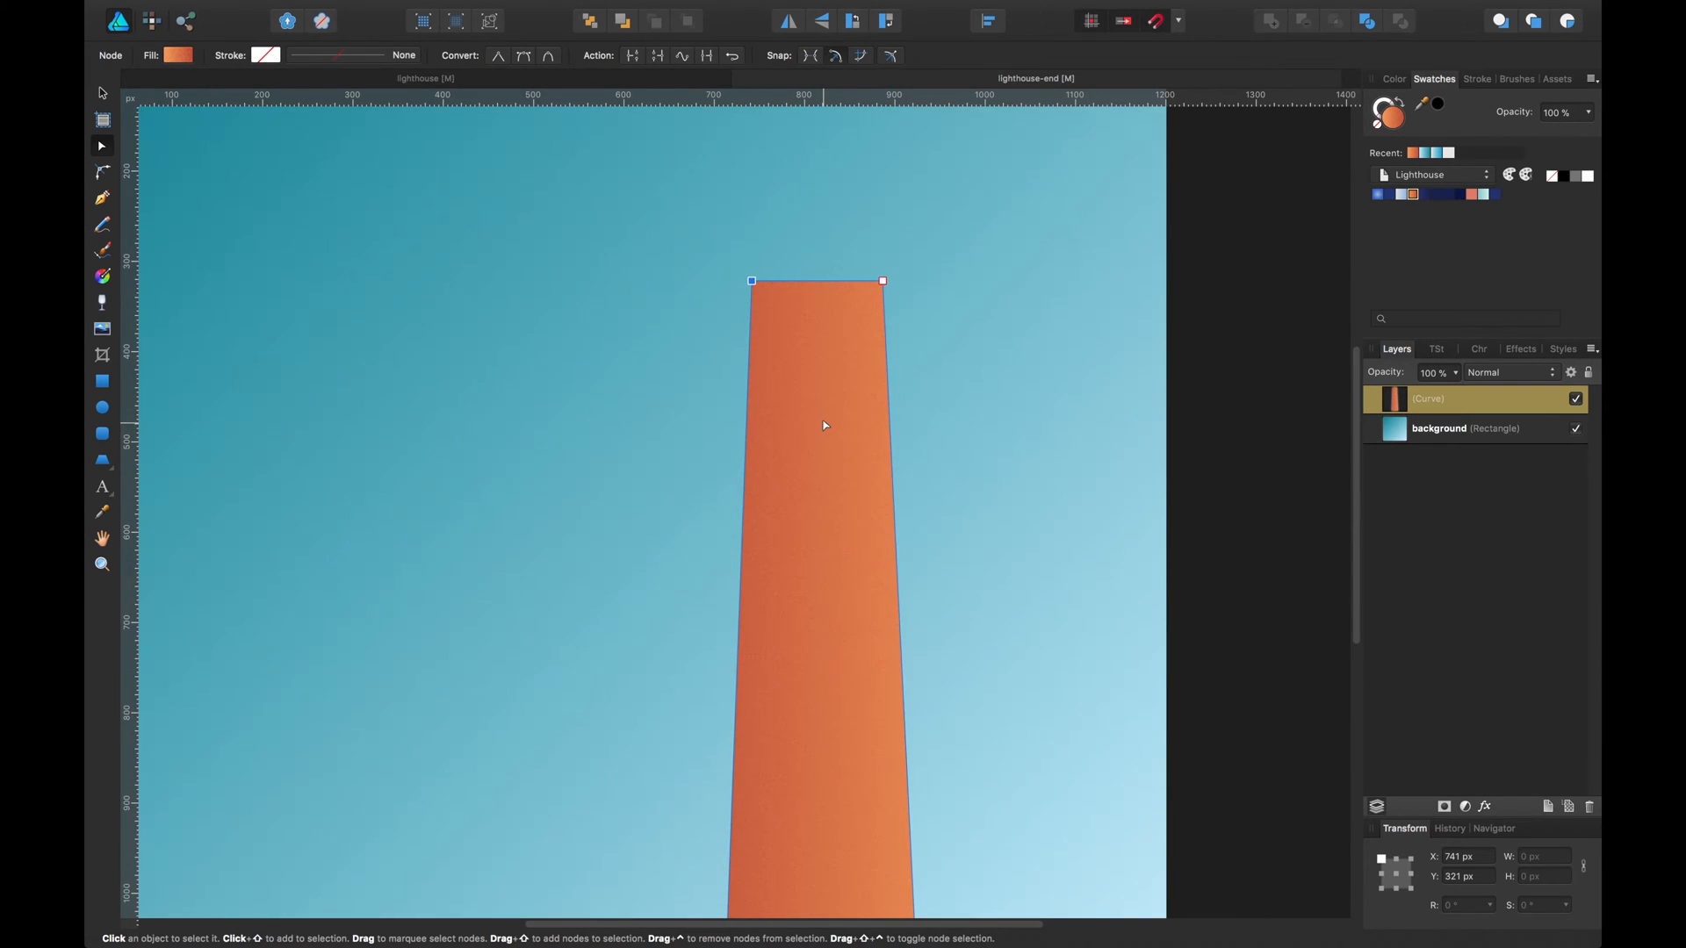
{"action": "scroll", "coordinate": [813, 400], "scroll_direction": "up", "scroll_amount": 1}
{"action": "key", "text": "space"}
{"action": "left_click_drag", "start_coordinate": [841, 346], "coordinate": [812, 297]}
{"action": "left_click_drag", "start_coordinate": [813, 414], "coordinate": [791, 220]}
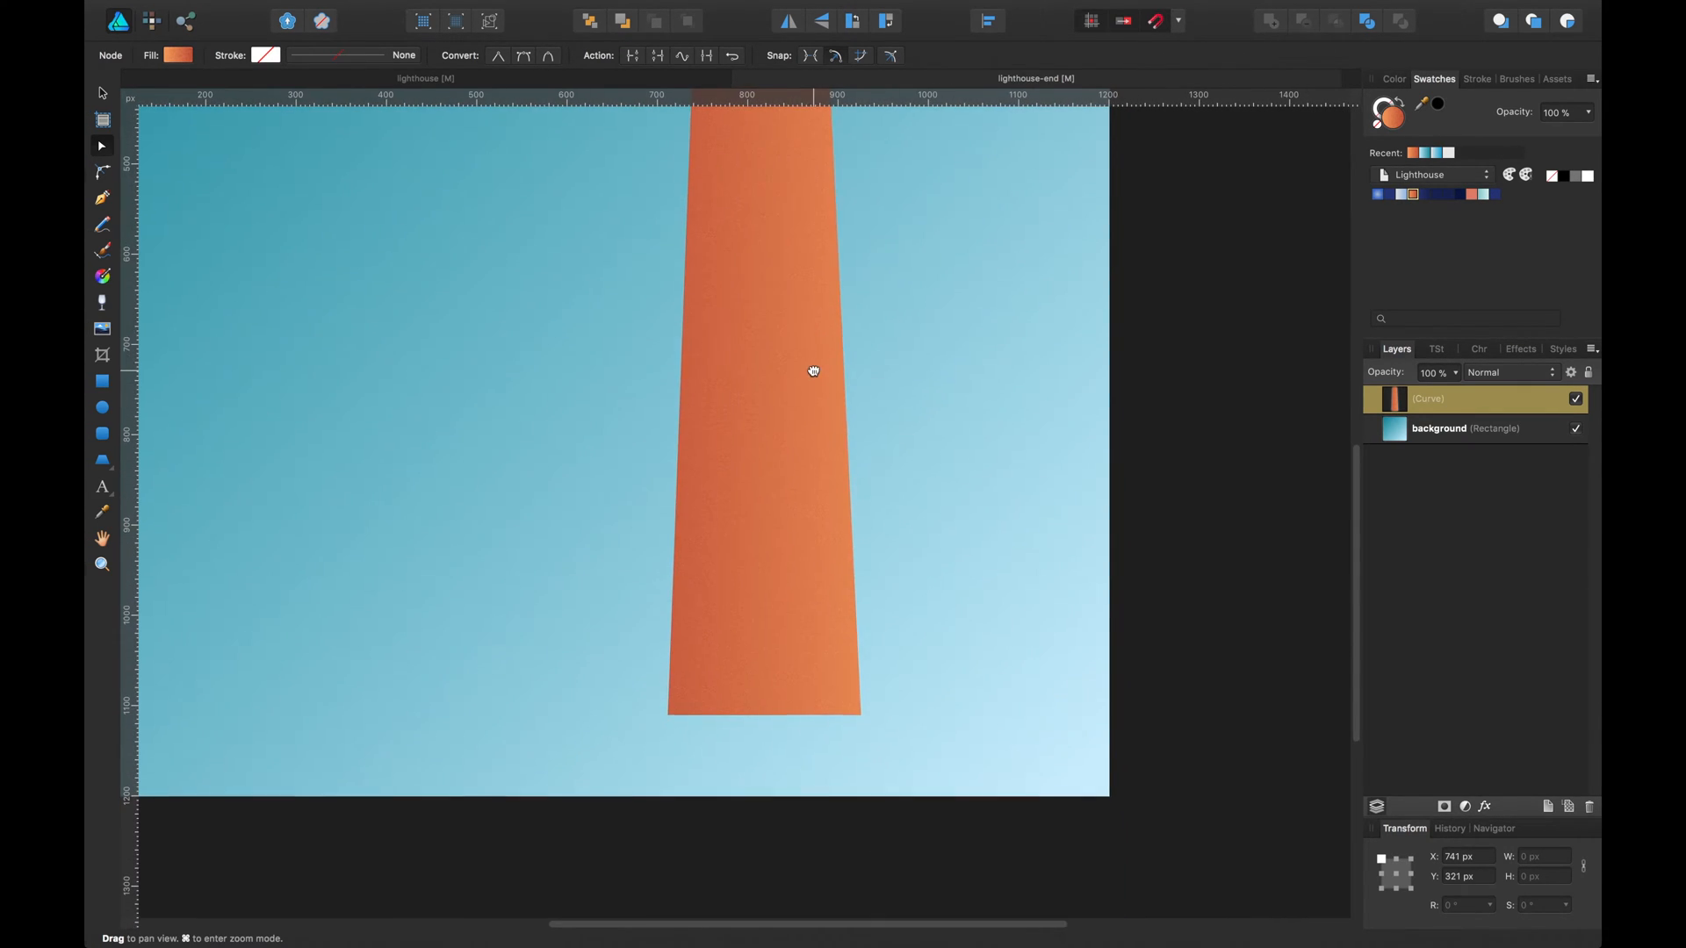
{"action": "left_click_drag", "start_coordinate": [820, 346], "coordinate": [794, 533]}
{"action": "key", "text": "super+minus"}
{"action": "key", "text": "super+minus"}
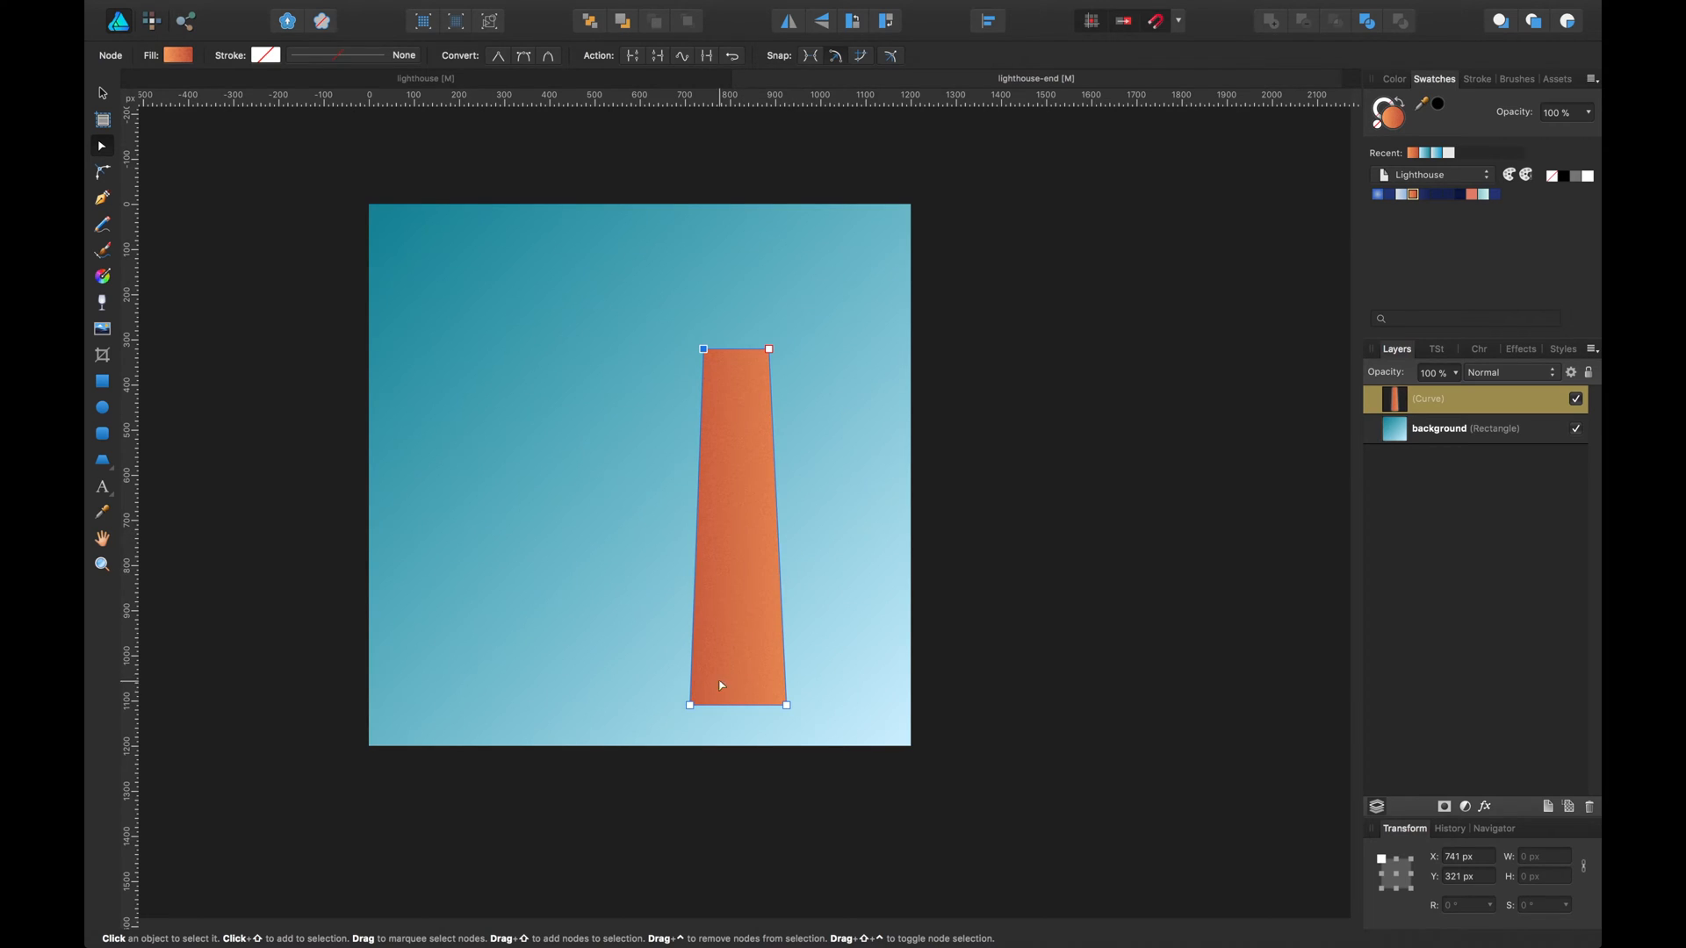
{"action": "left_click_drag", "start_coordinate": [693, 708], "coordinate": [697, 708]}
{"action": "left_click", "coordinate": [786, 706]}
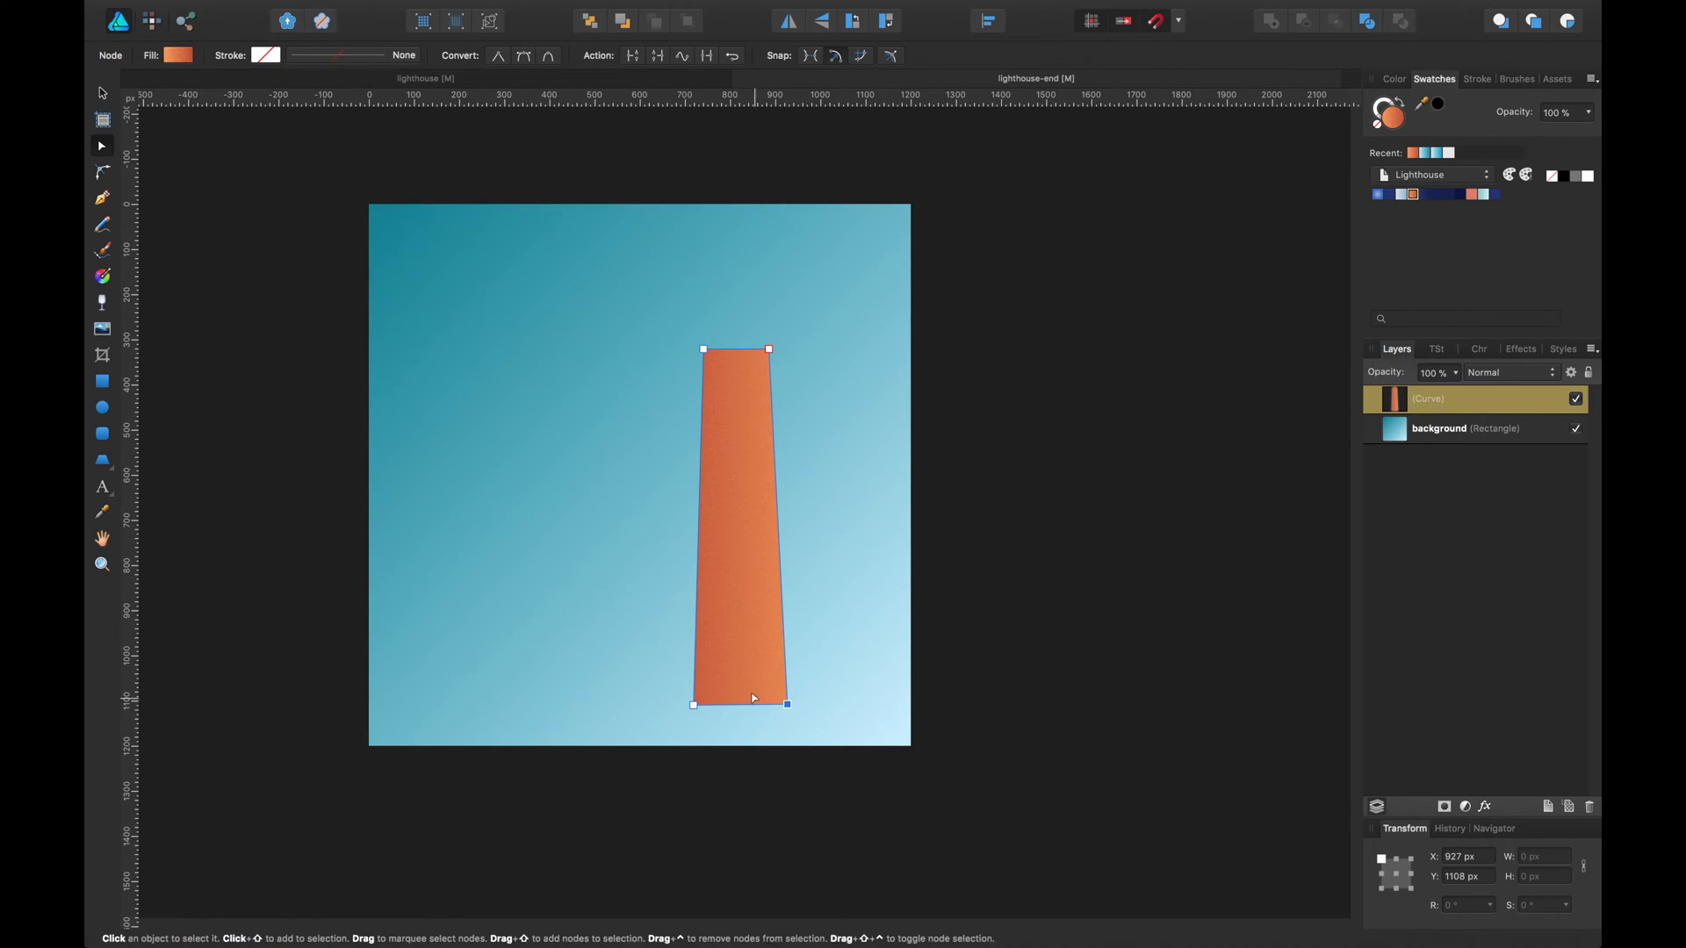
Scale the tower down to about 174.5 × 662 px and place it at about X 732, Y 305 px.
{"action": "key", "text": "v"}
{"action": "left_click_drag", "start_coordinate": [736, 646], "coordinate": [733, 621]}
{"action": "left_click_drag", "start_coordinate": [738, 681], "coordinate": [735, 622]}
{"action": "left_click_drag", "start_coordinate": [728, 553], "coordinate": [739, 639]}
{"action": "scroll", "coordinate": [725, 596], "scroll_direction": "up", "scroll_amount": 2}
{"action": "left_click_drag", "start_coordinate": [726, 354], "coordinate": [736, 427]}
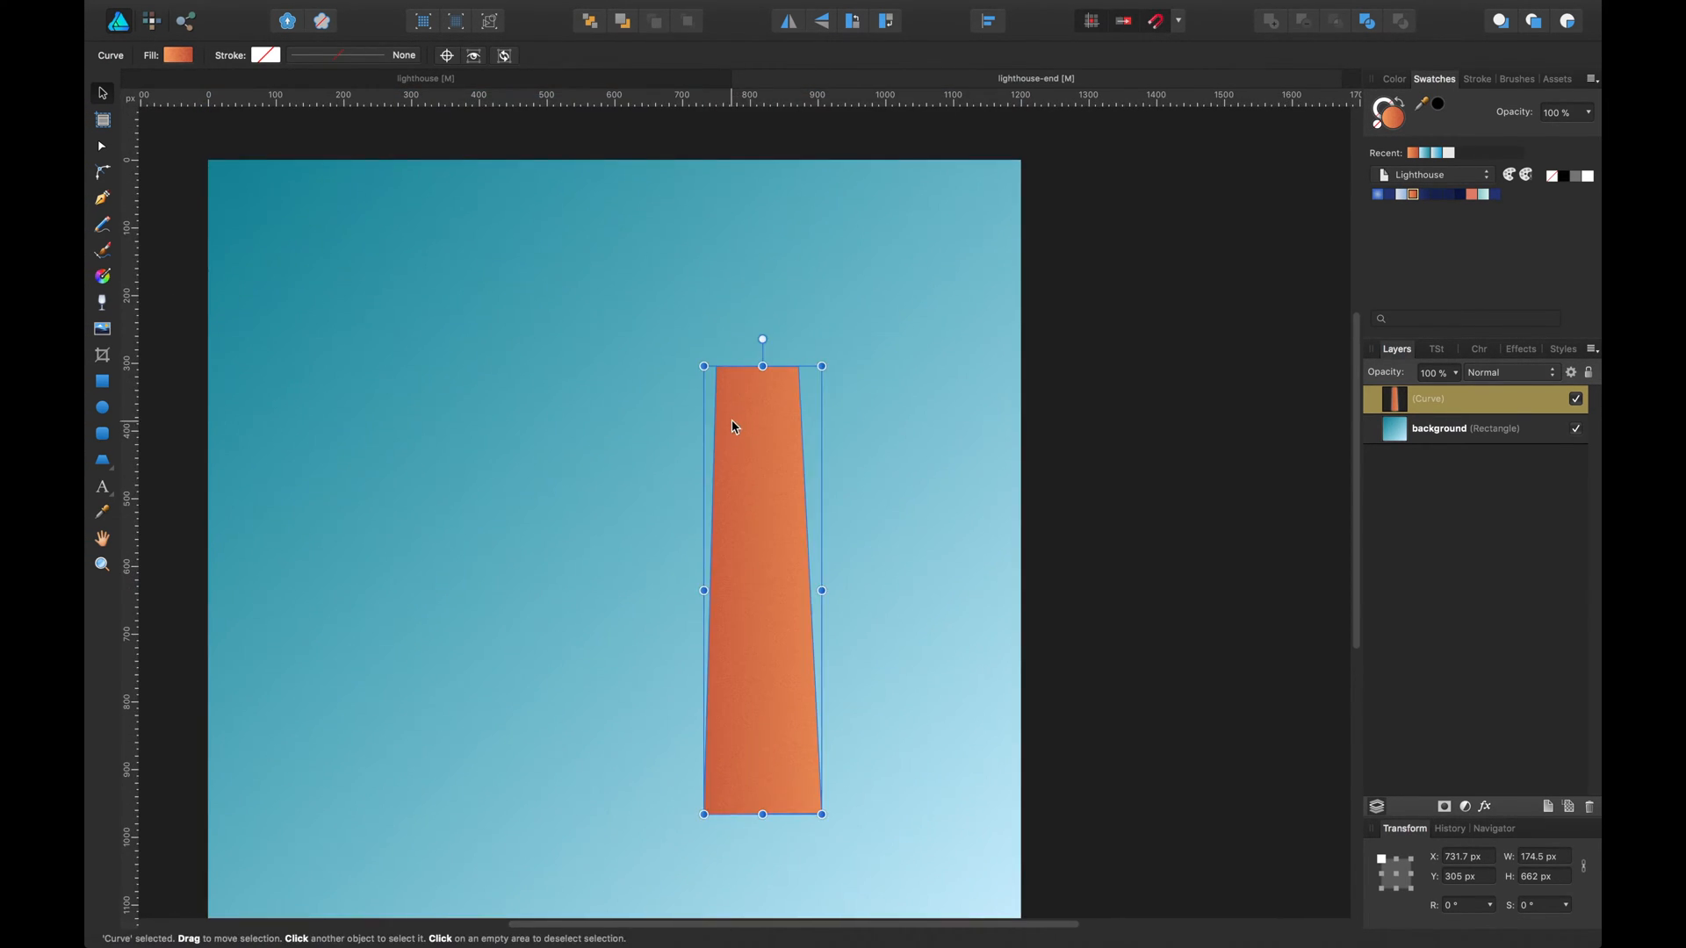
Raise the tower's two top nodes to make it about 786 px high, and move it to about X 740, Y 251 px.
{"action": "key", "text": "a"}
{"action": "left_click_drag", "start_coordinate": [799, 366], "coordinate": [791, 282]}
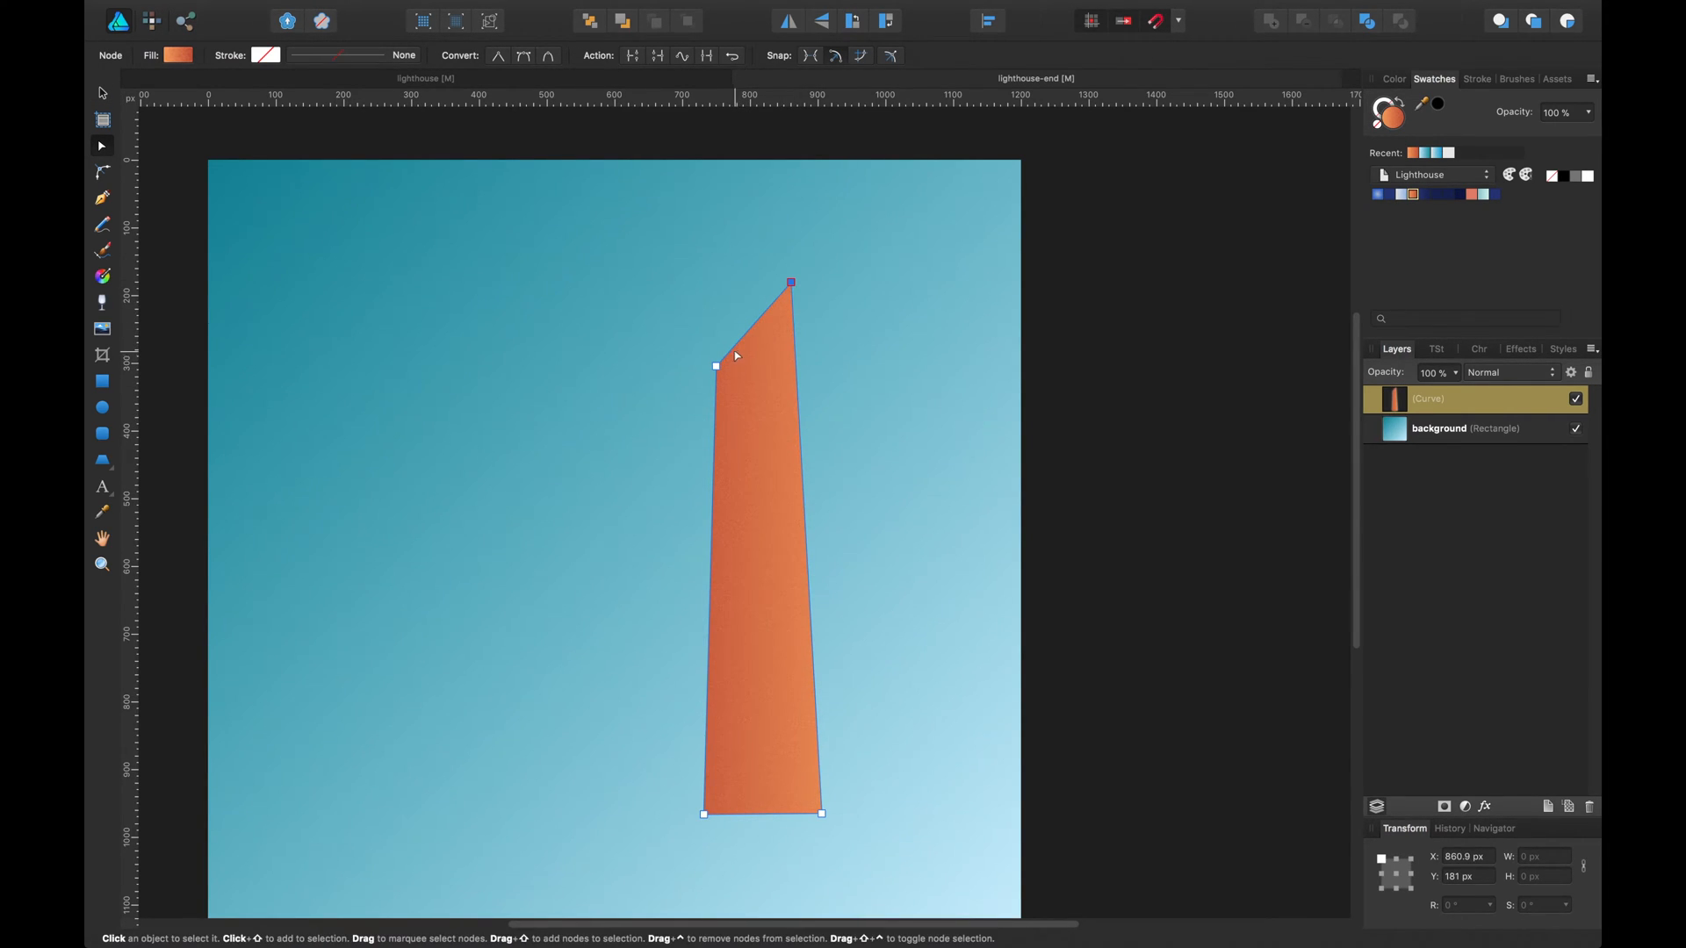
{"action": "left_click_drag", "start_coordinate": [717, 364], "coordinate": [720, 285]}
{"action": "key", "text": "v"}
{"action": "left_click_drag", "start_coordinate": [762, 323], "coordinate": [772, 372]}
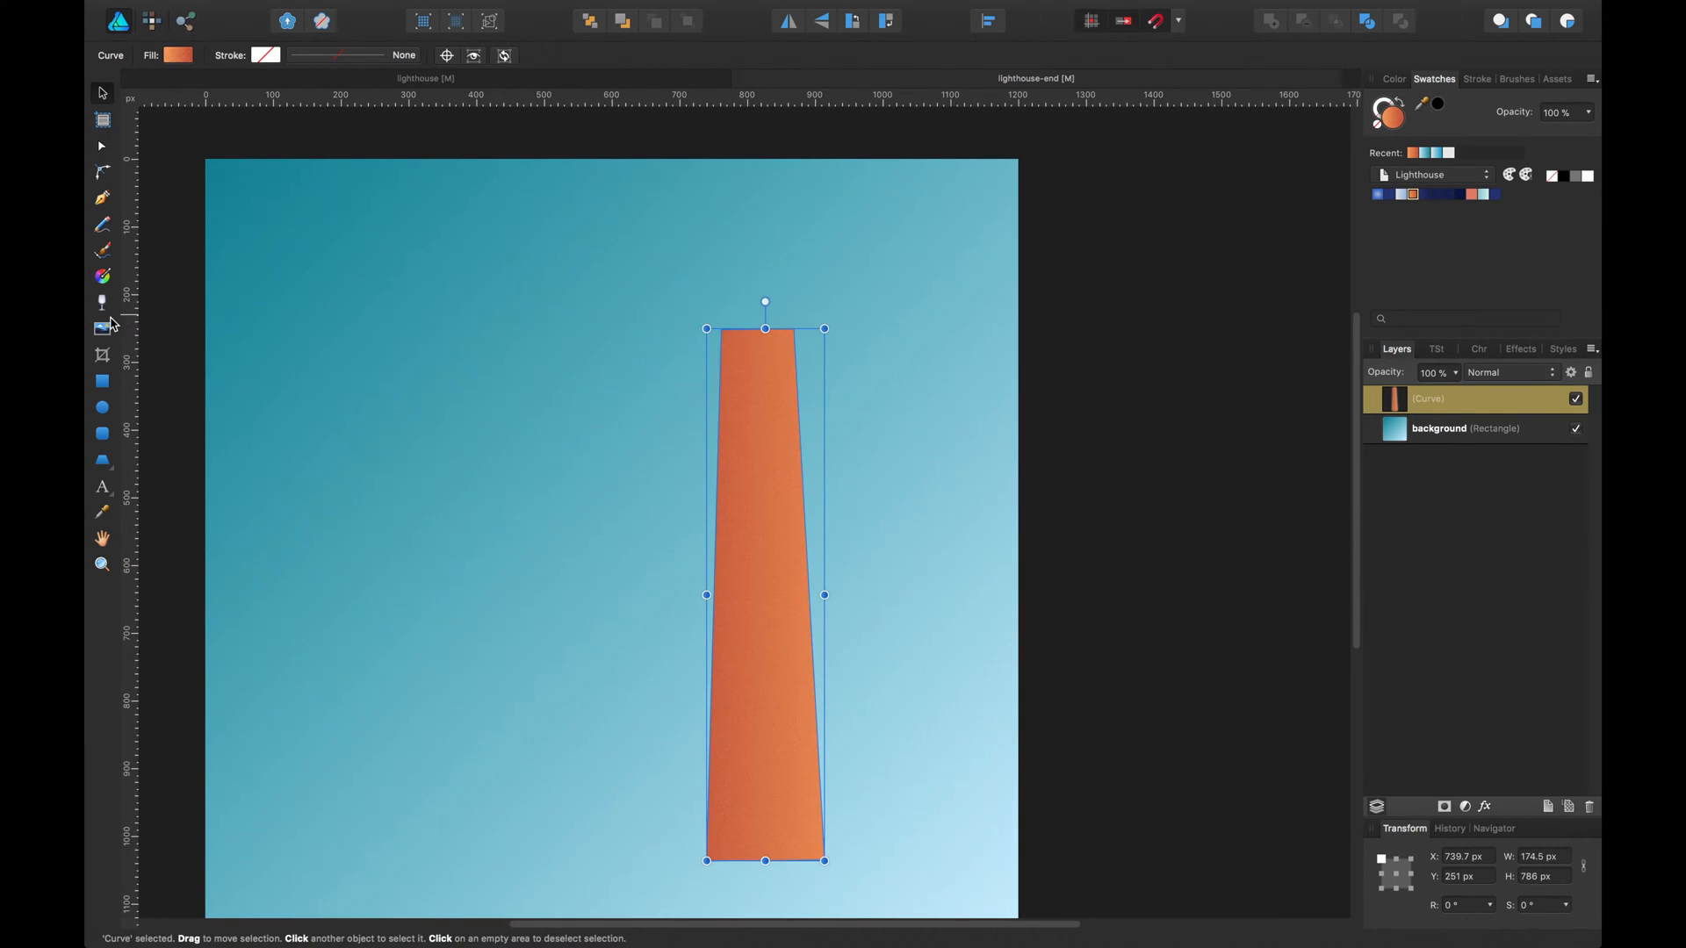
Draw a triangle roof about 122 × 58 px above the tower, fill it with a Lighthouse palette navy and place it at about Y 145 px.
{"action": "left_click", "coordinate": [108, 461]}
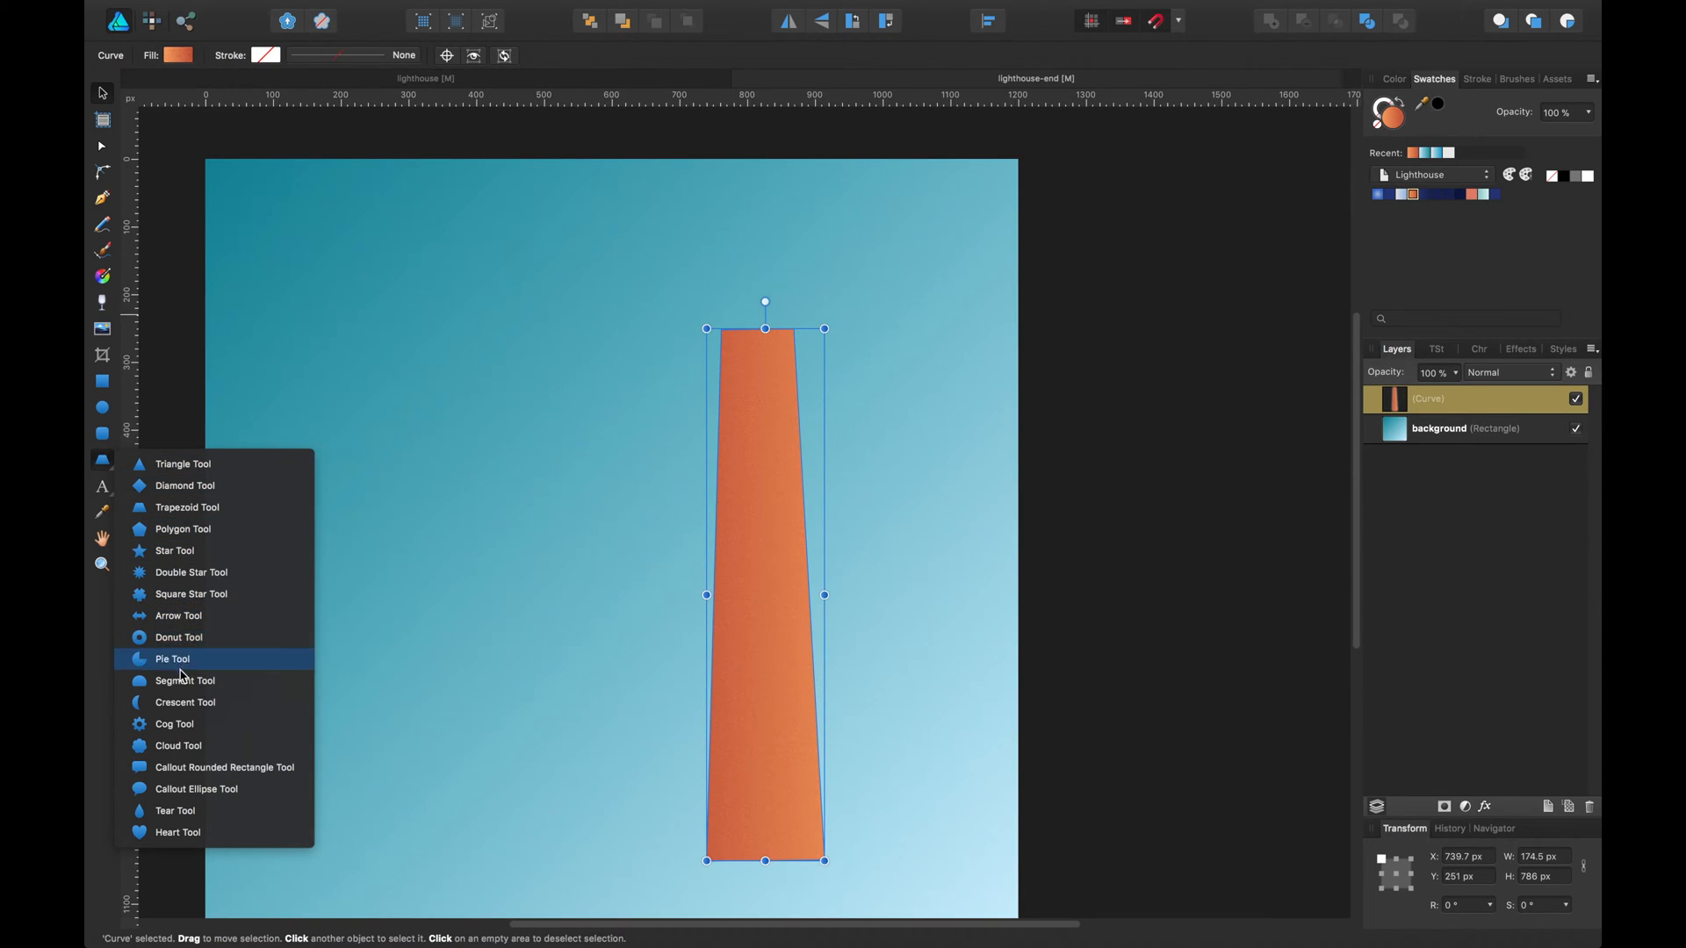
{"action": "left_click", "coordinate": [192, 465]}
{"action": "left_click_drag", "start_coordinate": [704, 211], "coordinate": [768, 280]}
{"action": "key", "text": "v"}
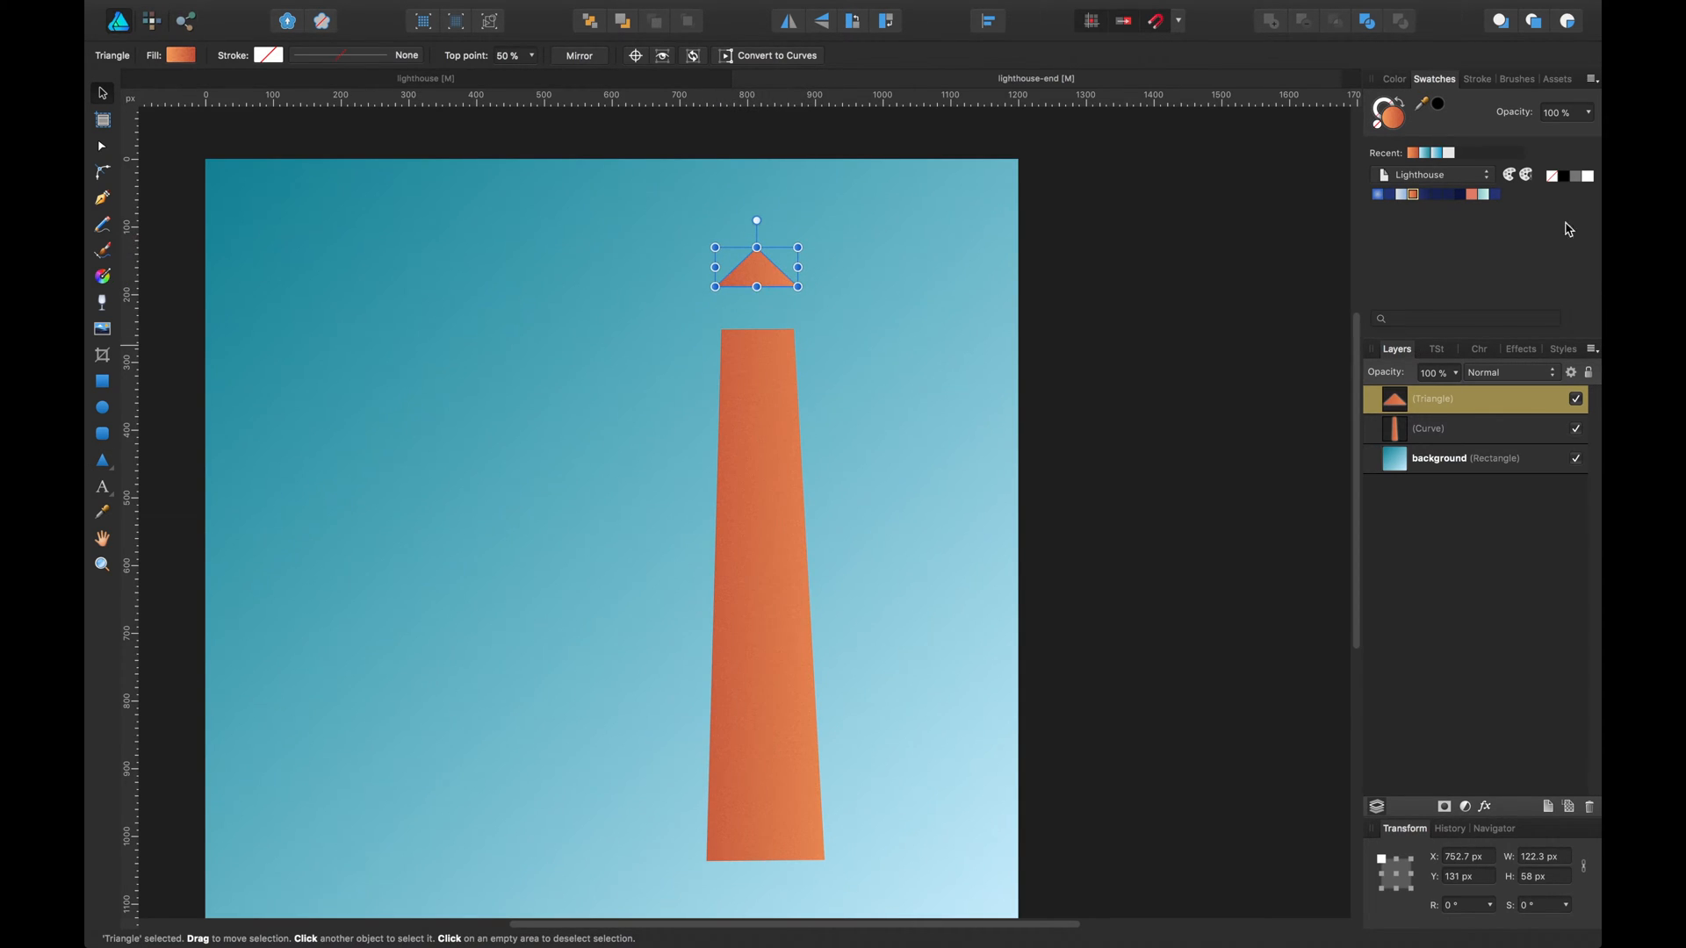
{"action": "left_click", "coordinate": [1435, 196]}
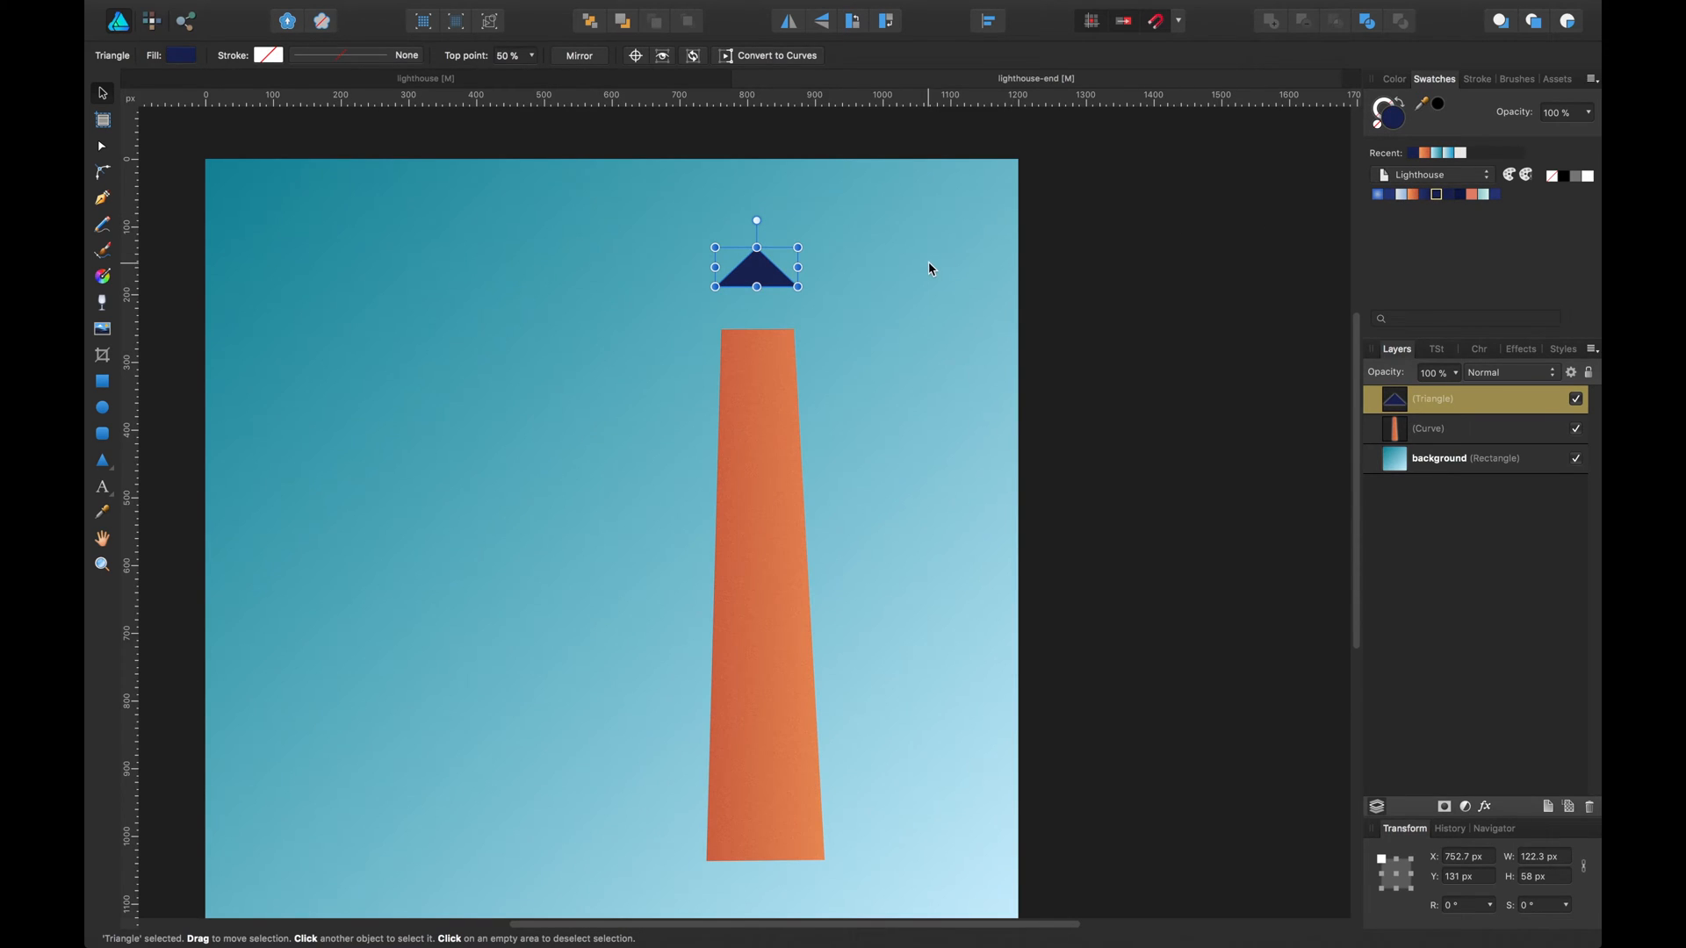
{"action": "left_click_drag", "start_coordinate": [760, 273], "coordinate": [762, 283]}
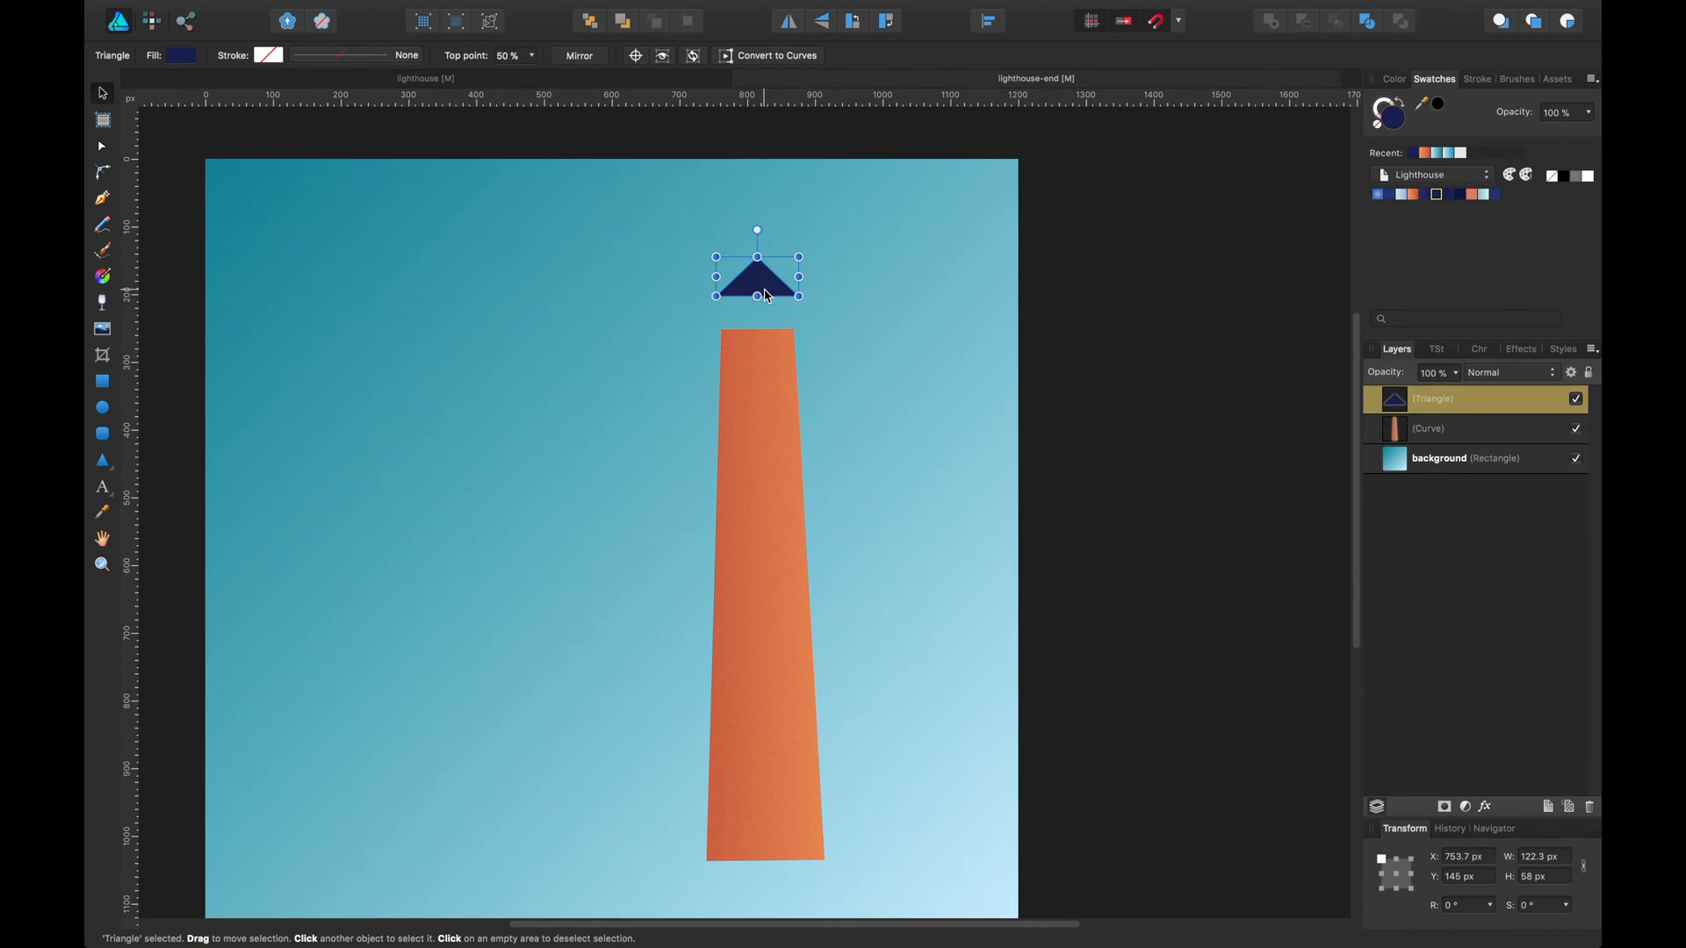
Add a rounded rectangle about 130 × 10 px, centred under the triangle roof, and fill it with the Lighthouse palette's darker navy.
{"action": "key", "text": "super+plus"}
{"action": "scroll", "coordinate": [782, 369], "scroll_direction": "up", "scroll_amount": 8}
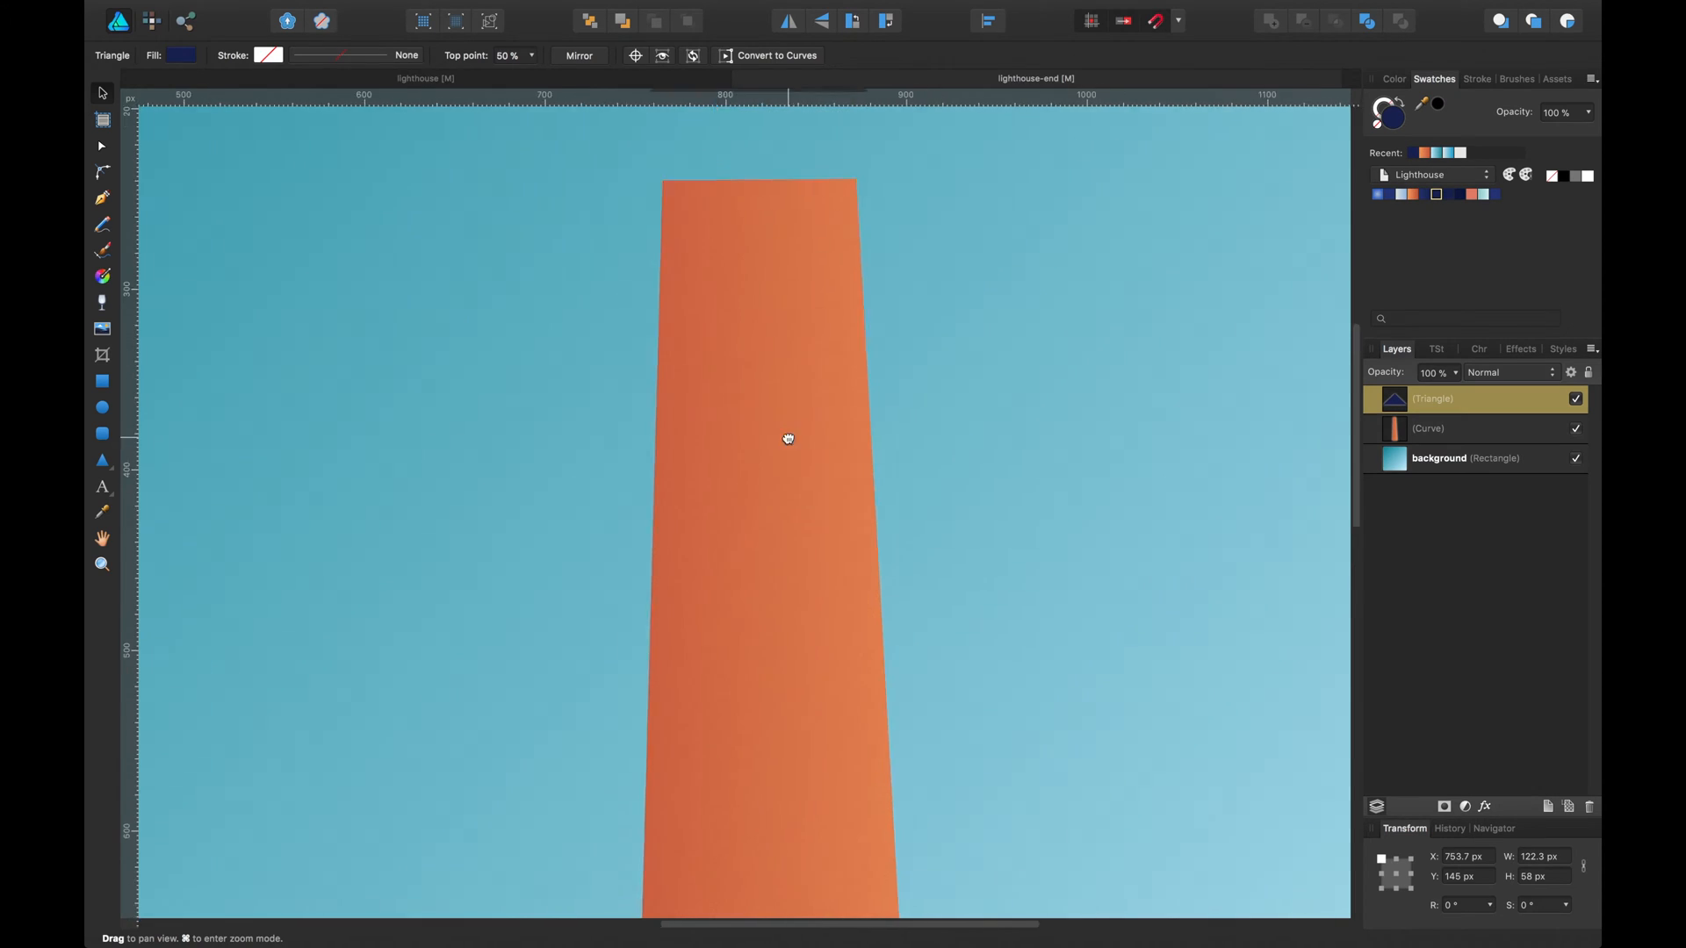
{"action": "left_click_drag", "start_coordinate": [795, 395], "coordinate": [799, 392]}
{"action": "key", "text": "m"}
{"action": "left_click_drag", "start_coordinate": [220, 437], "coordinate": [470, 454]}
{"action": "key", "text": "v"}
{"action": "left_click_drag", "start_coordinate": [858, 432], "coordinate": [746, 436]}
{"action": "left_click_drag", "start_coordinate": [643, 426], "coordinate": [637, 426]}
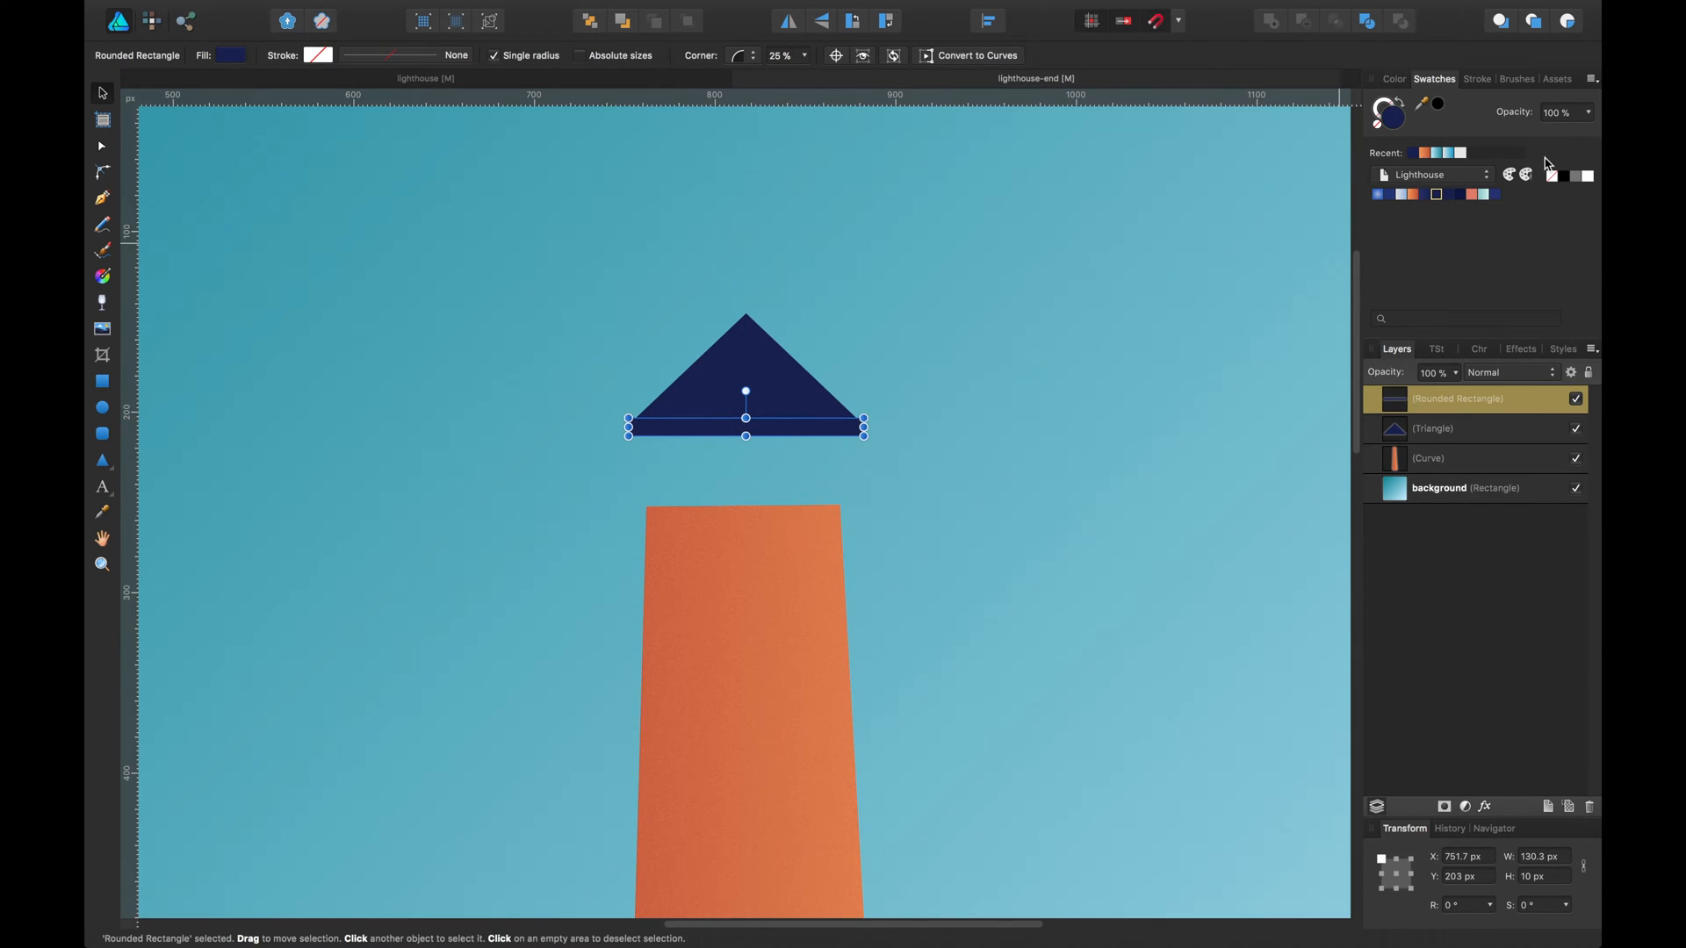
{"action": "left_click", "coordinate": [1460, 195]}
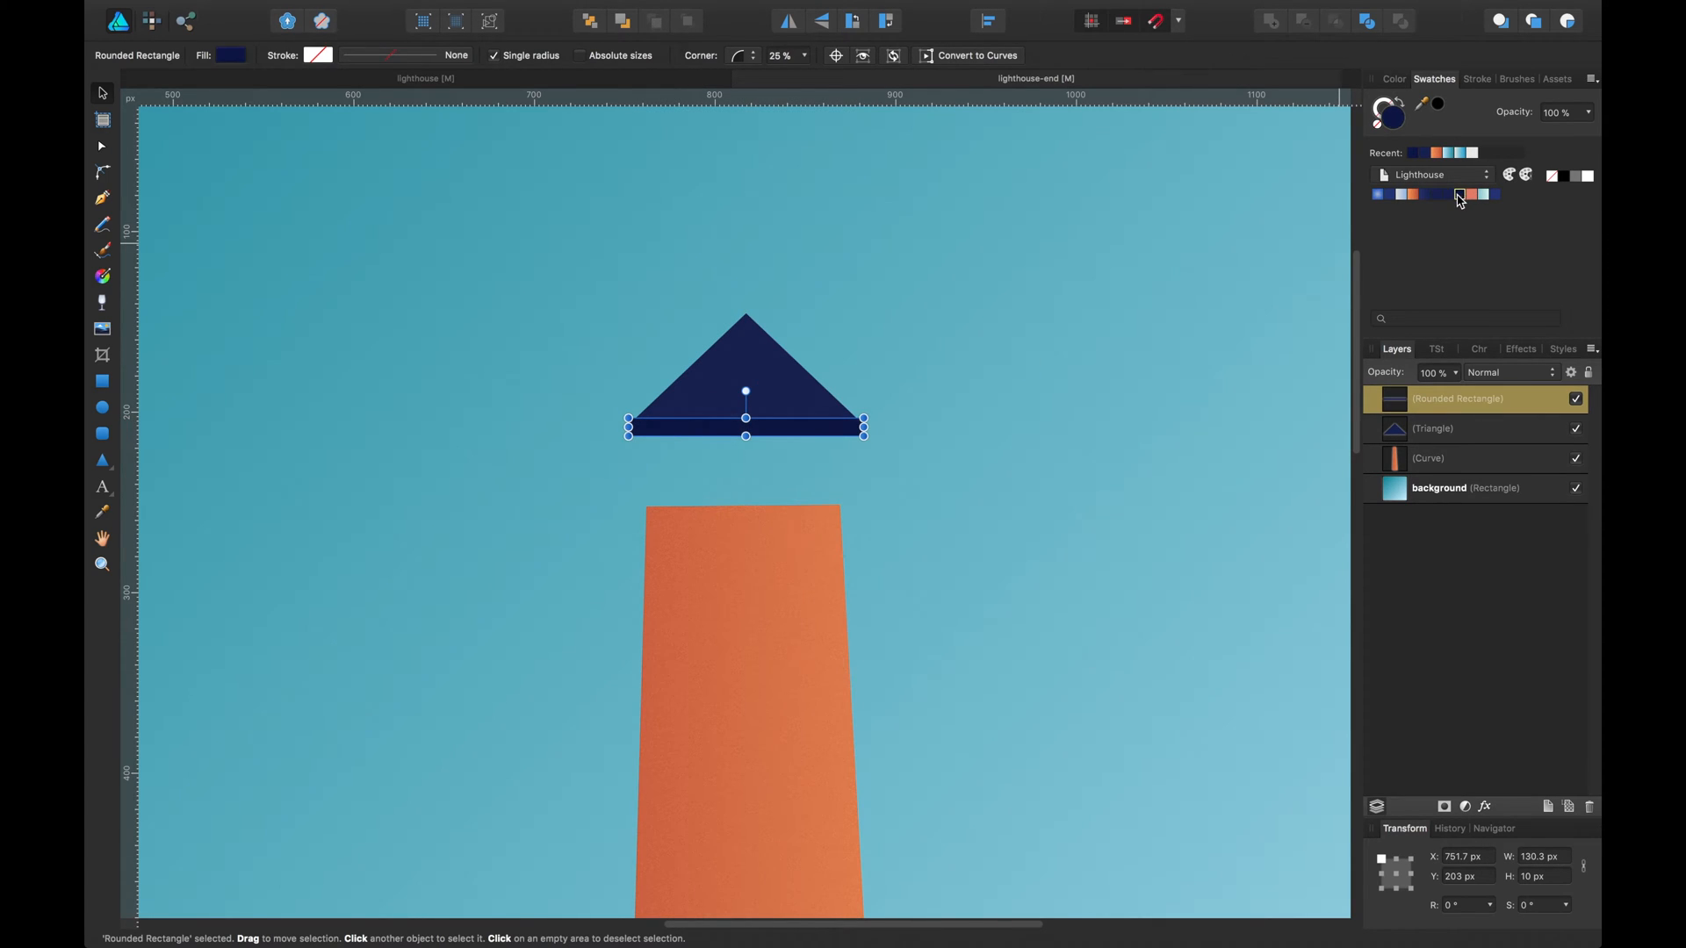
{"action": "left_click", "coordinate": [883, 507]}
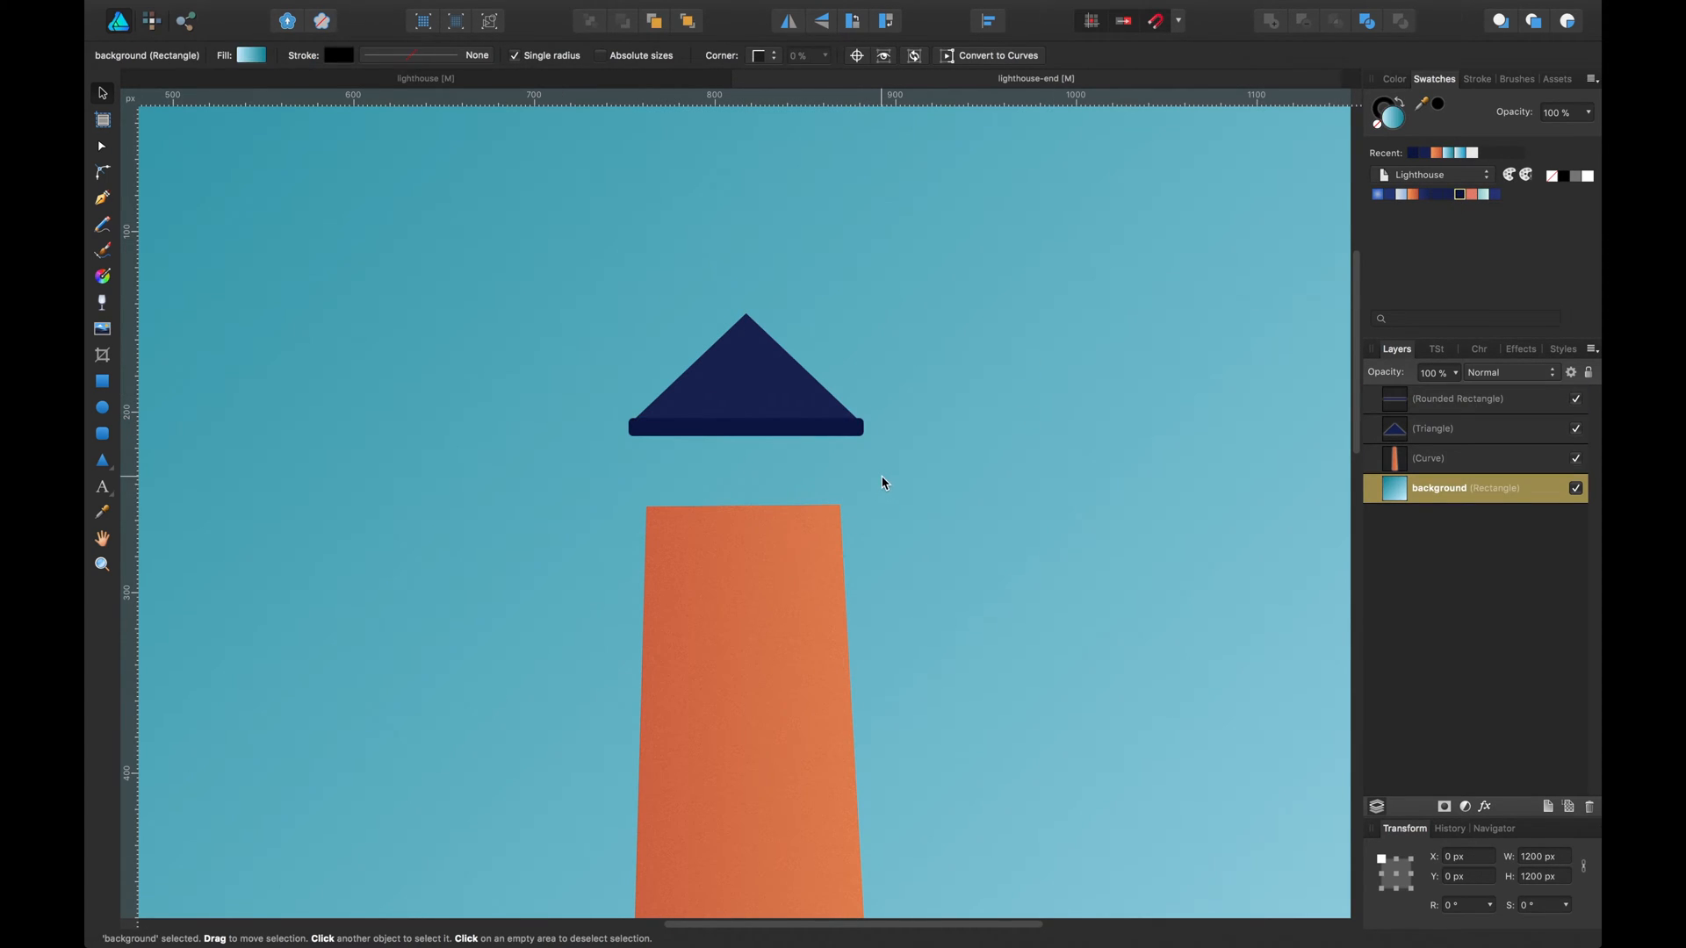
Convert the roof triangle to curves and bend its base edge slightly upward.
{"action": "left_click", "coordinate": [768, 403]}
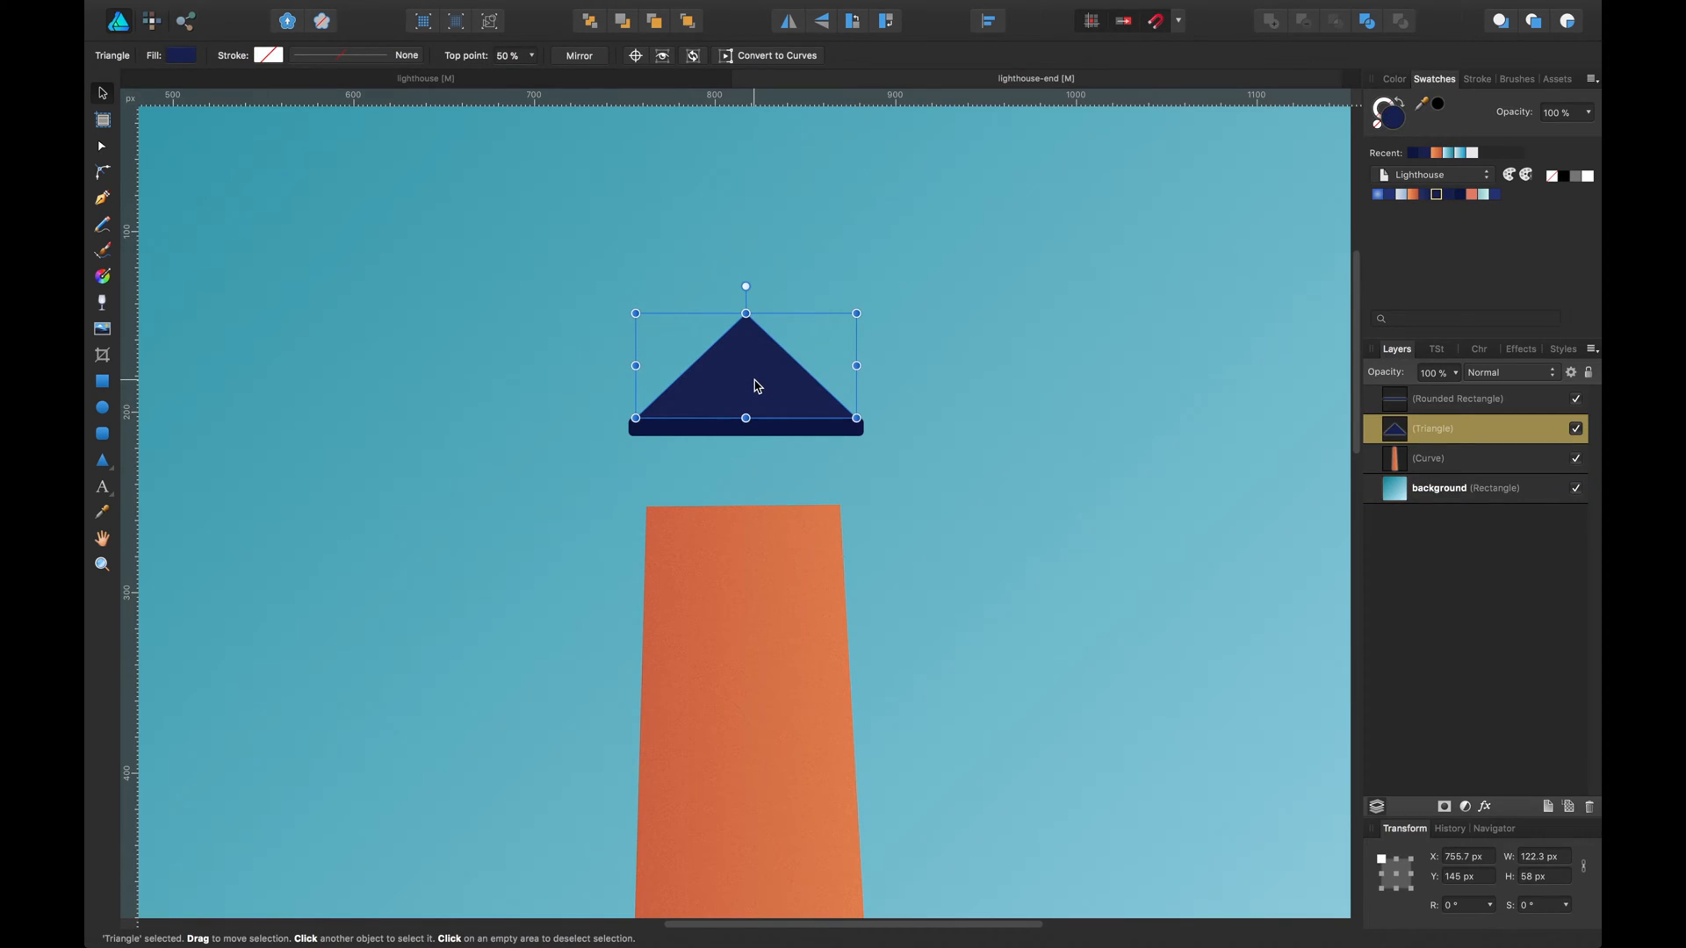
{"action": "left_click", "coordinate": [809, 57]}
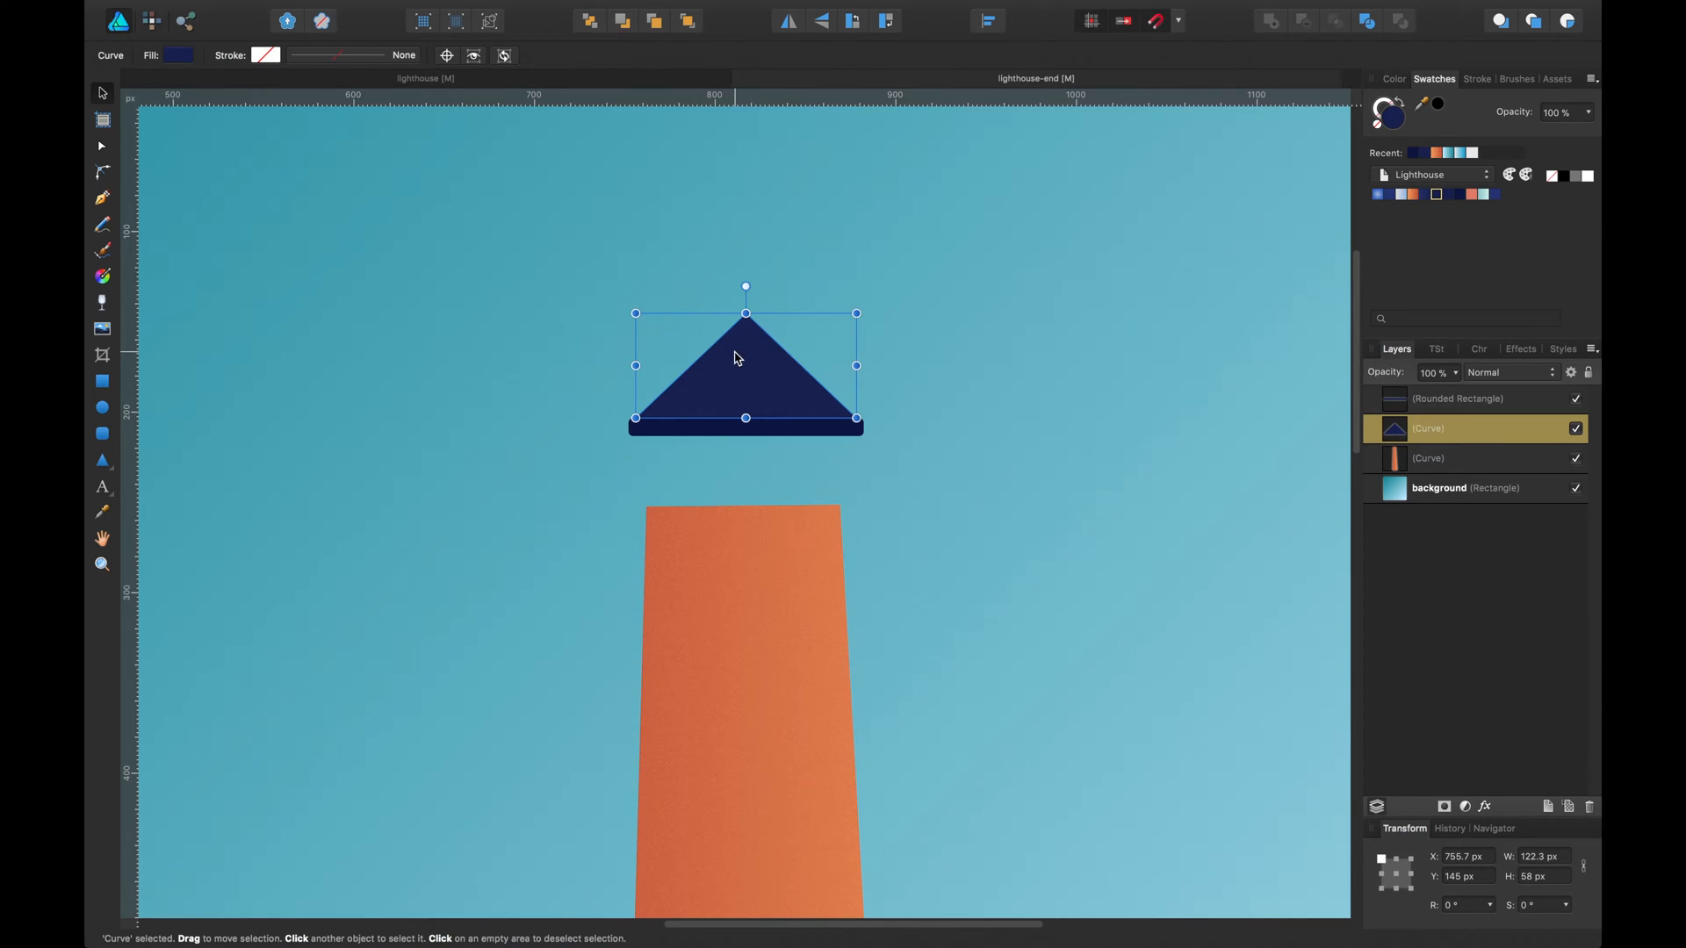
{"action": "key", "text": "a"}
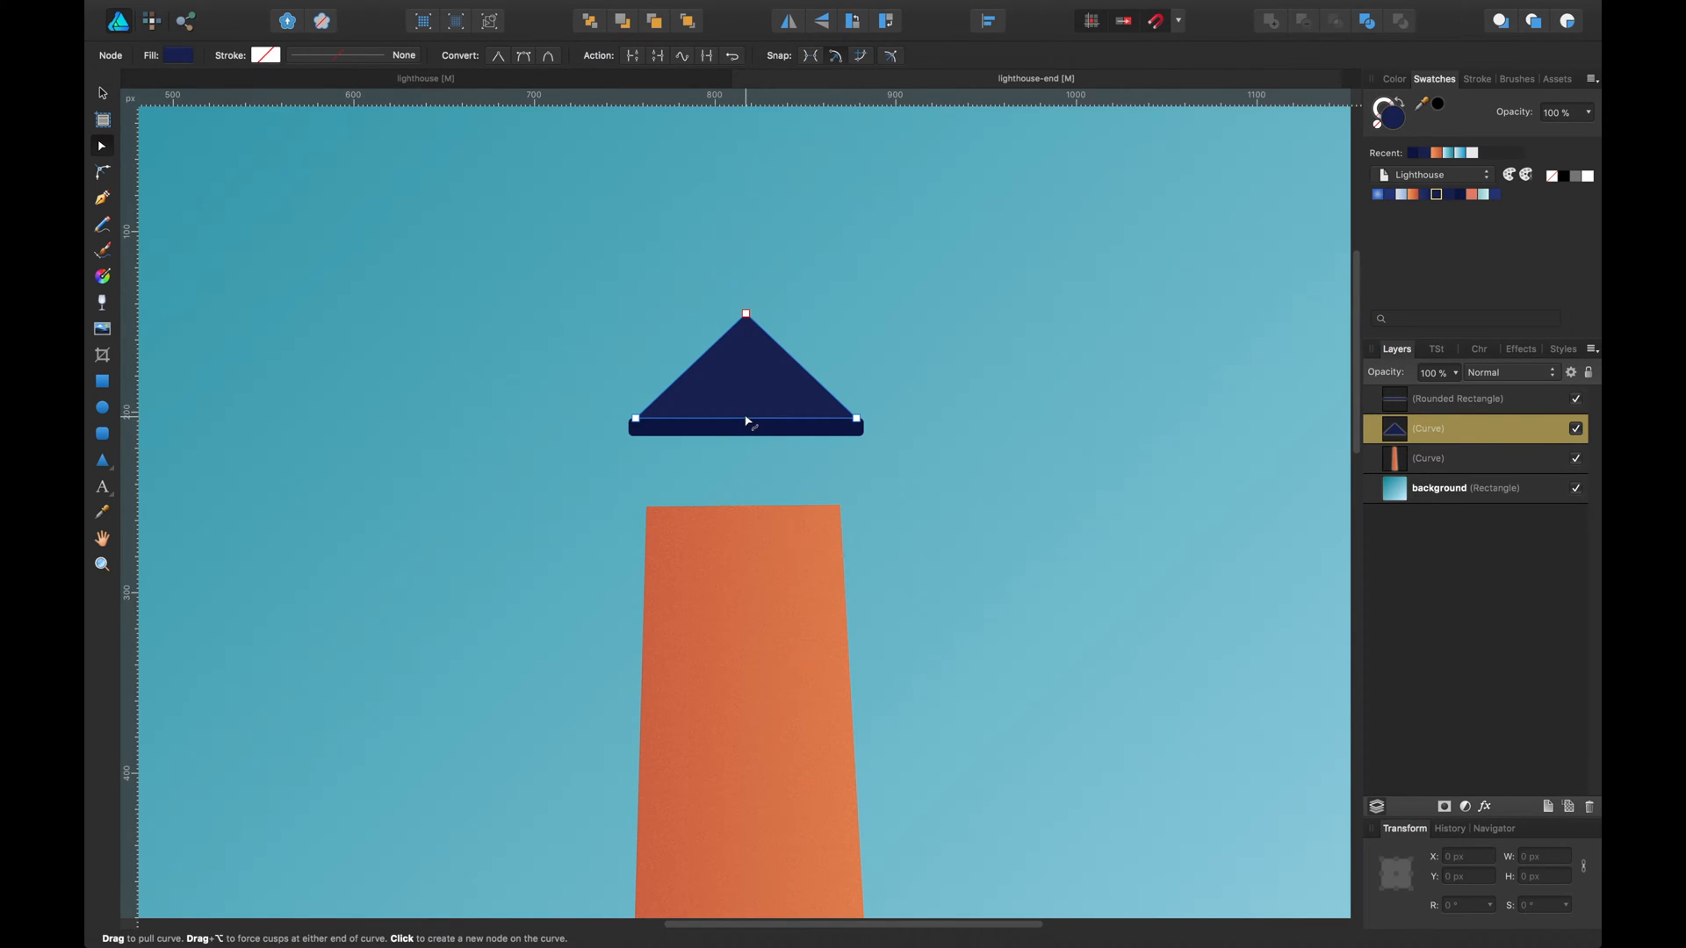
{"action": "left_click_drag", "start_coordinate": [748, 423], "coordinate": [751, 413]}
Convert the rounded band under the roof to curves and bend its upper and lower edges upward to match the roof's arched base.
{"action": "left_click", "coordinate": [749, 431]}
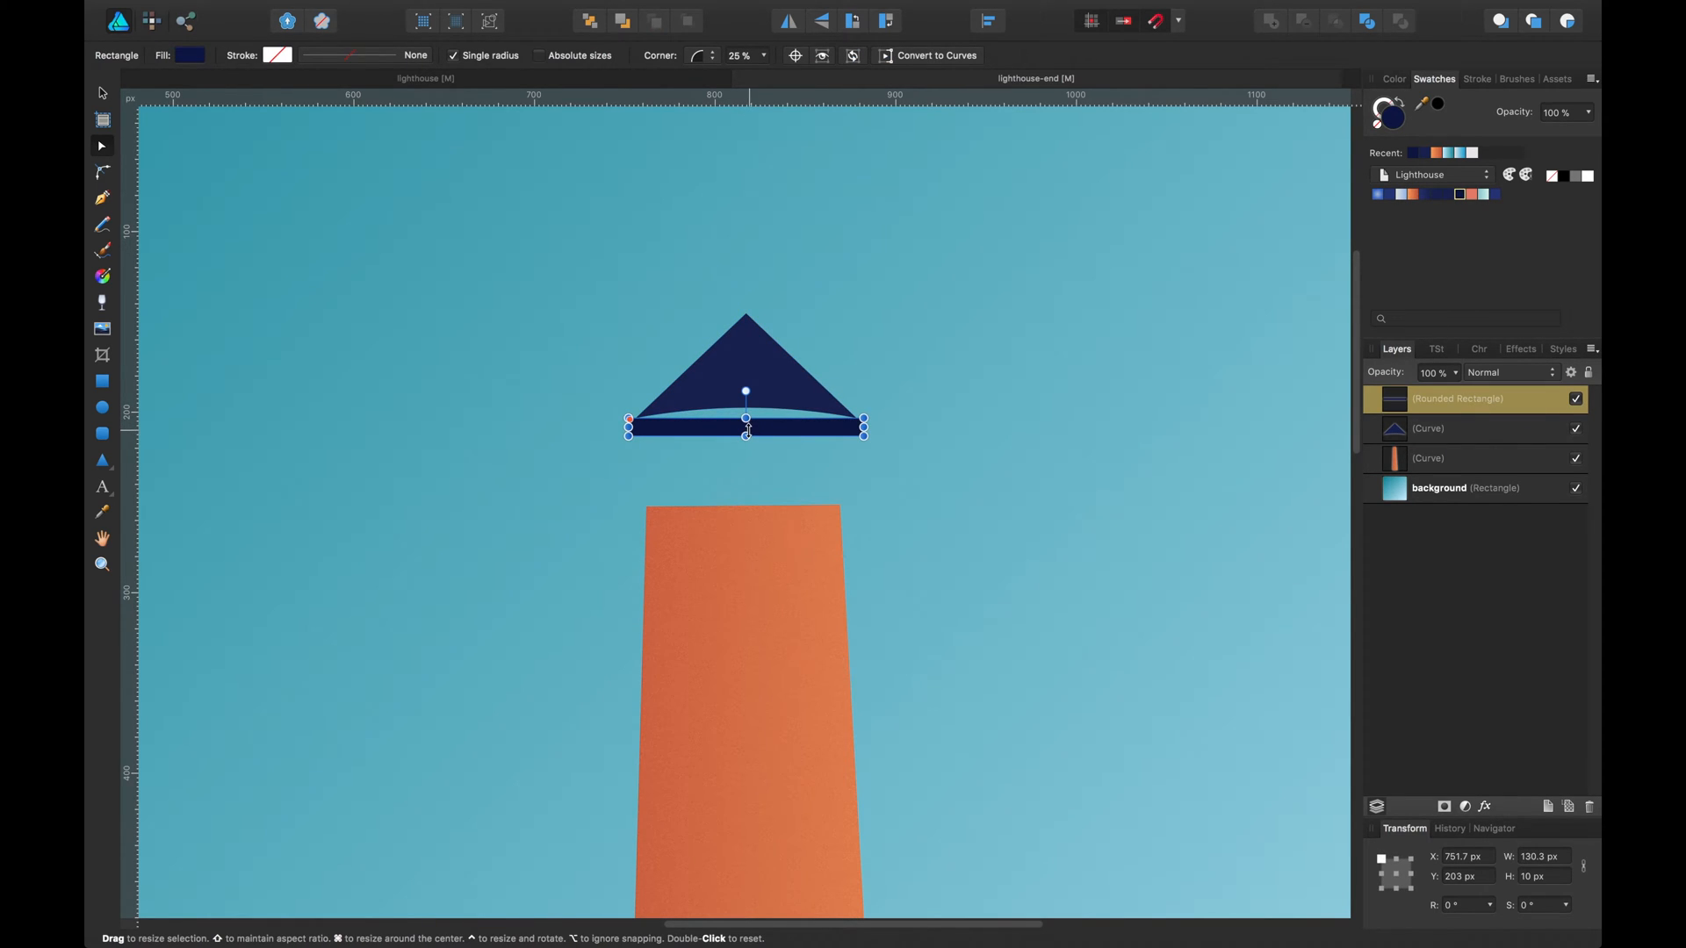
{"action": "left_click", "coordinate": [937, 58]}
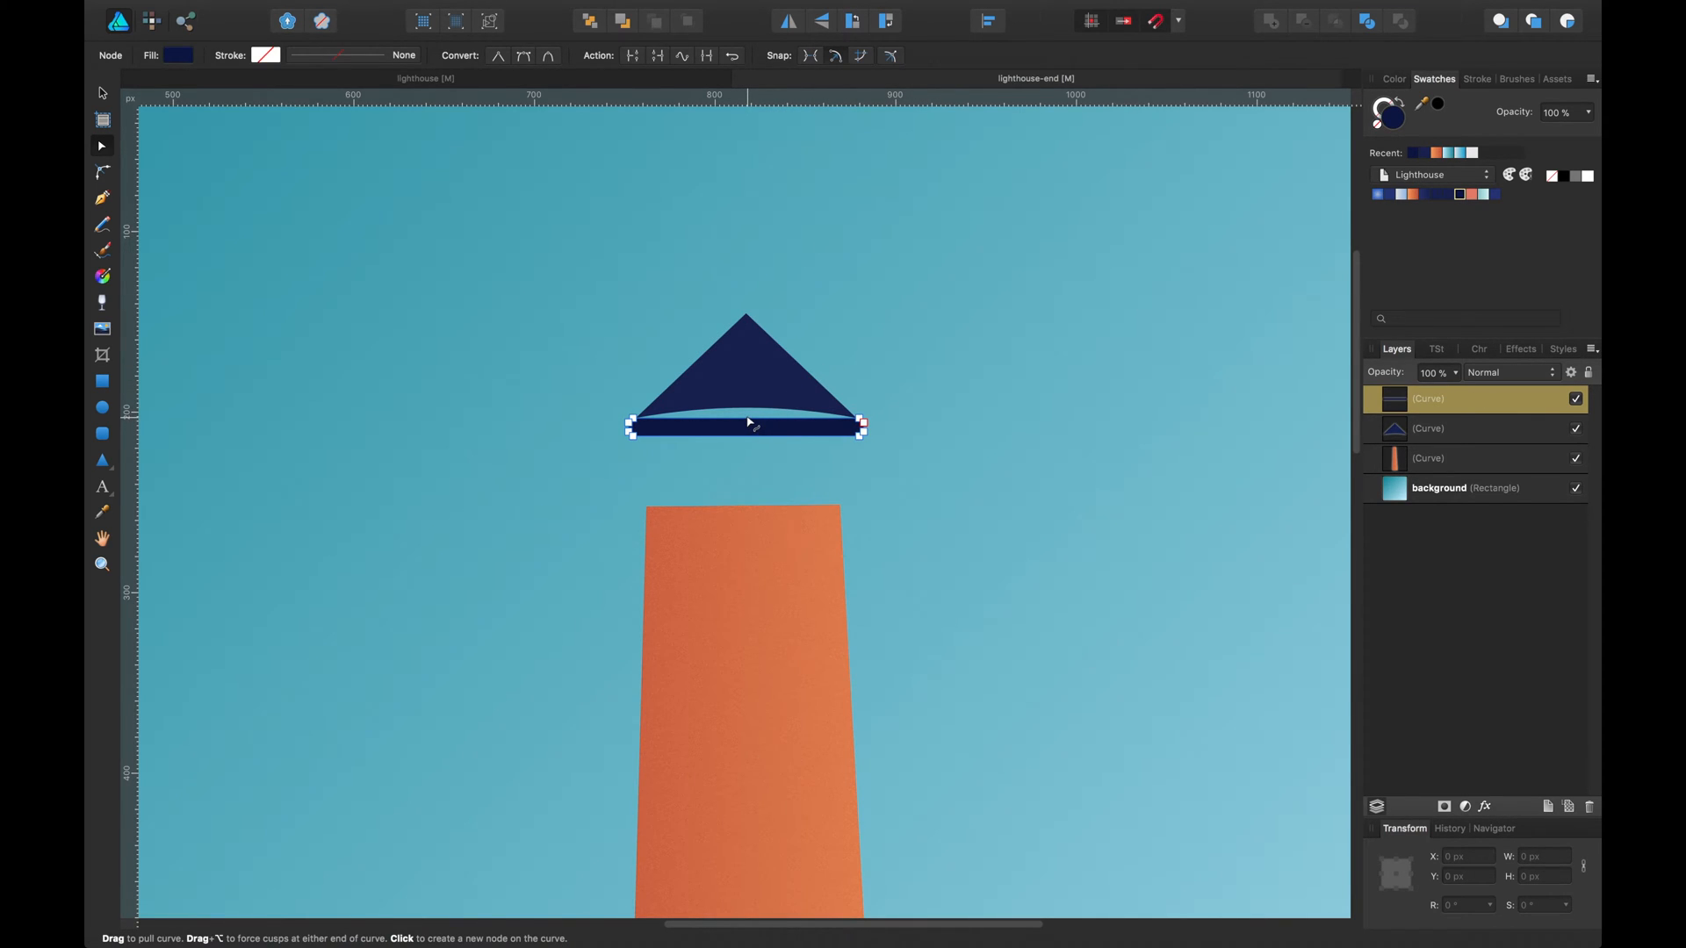
{"action": "mouse_move", "coordinate": [748, 422]}
{"action": "left_mouse_down"}
{"action": "mouse_move", "coordinate": [748, 407]}
{"action": "mouse_move", "coordinate": [748, 424]}
{"action": "left_mouse_up"}
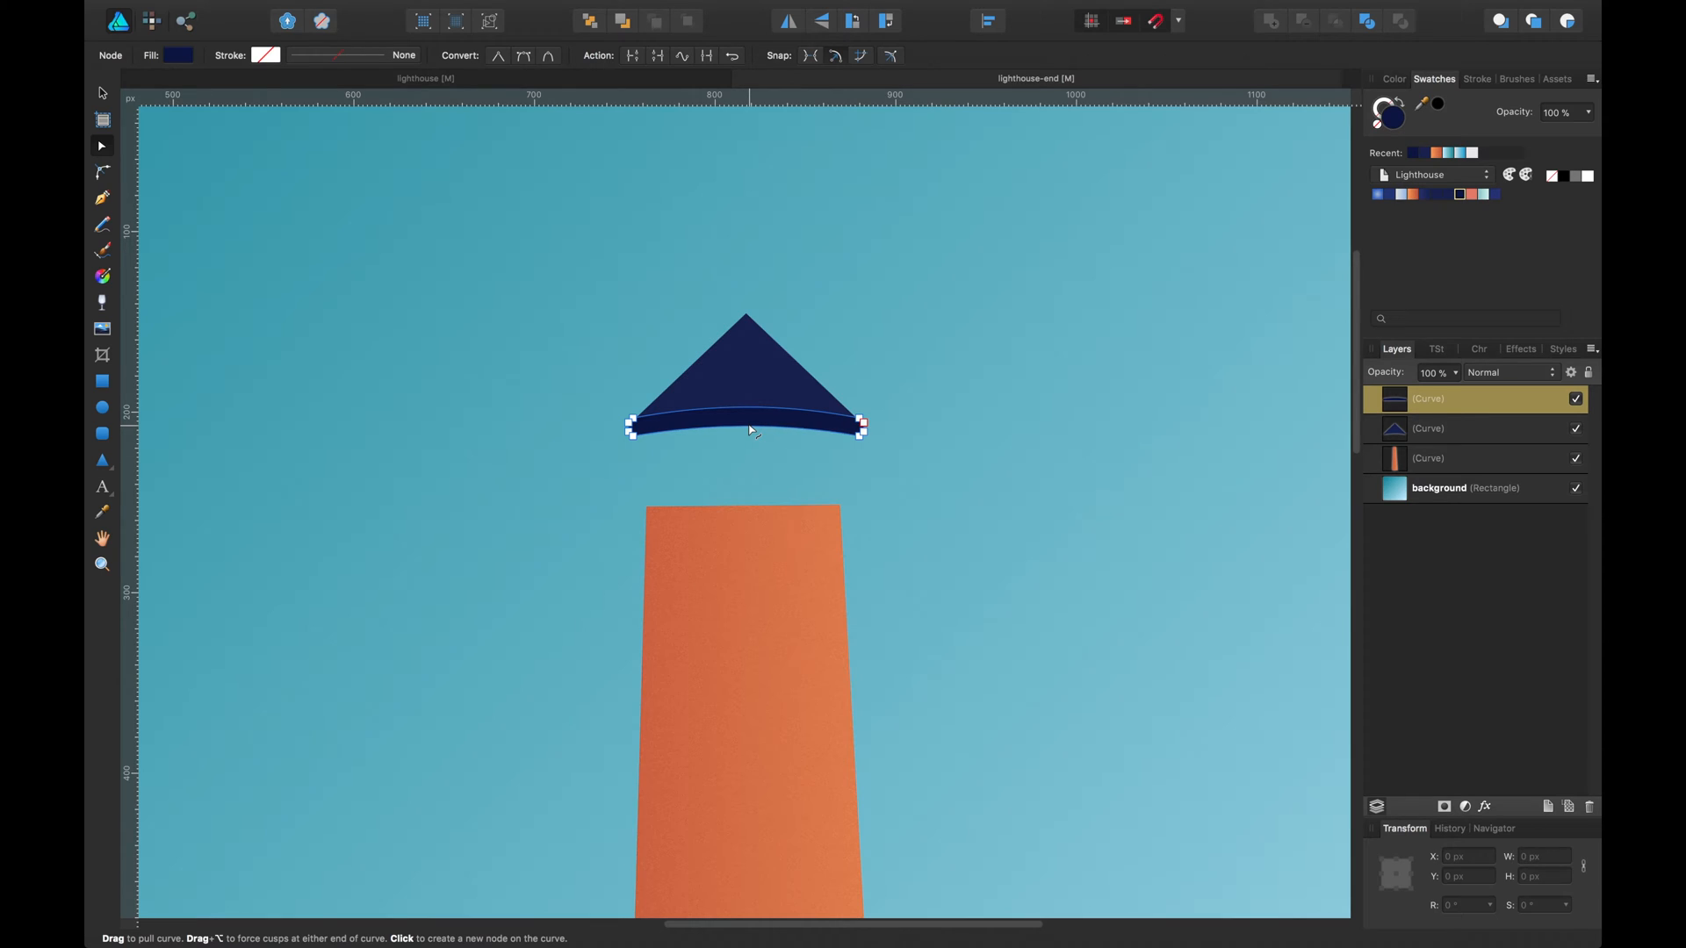
{"action": "key", "text": "v"}
{"action": "left_click", "coordinate": [911, 391]}
{"action": "scroll", "coordinate": [918, 391], "scroll_direction": "left", "scroll_amount": 3}
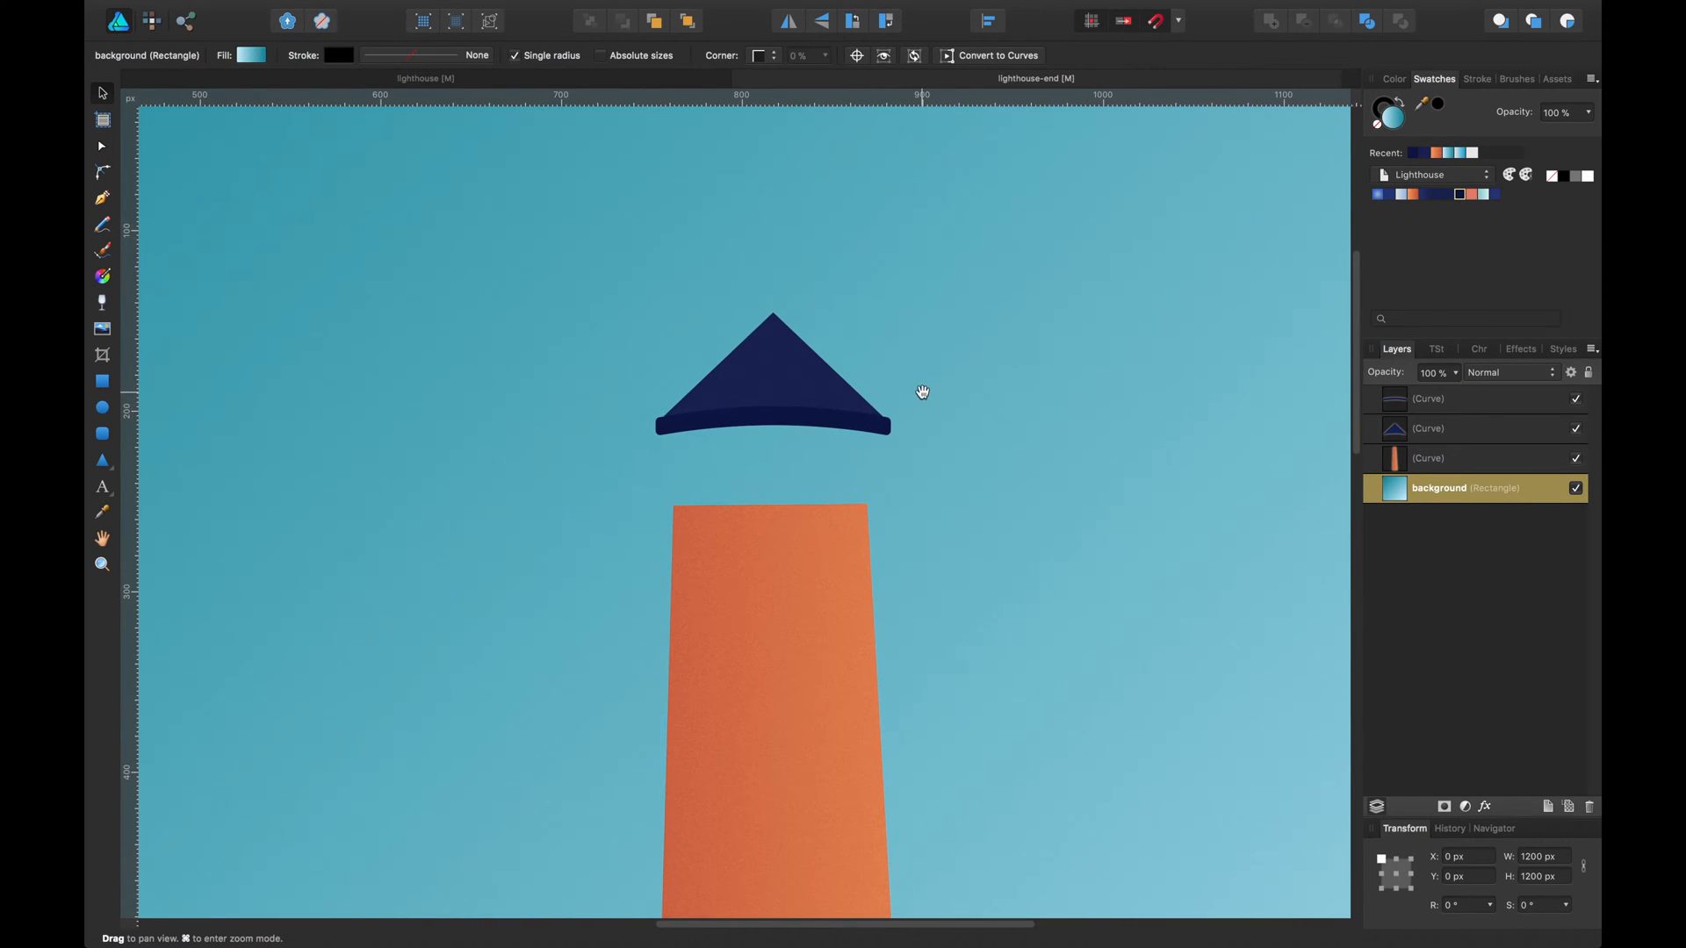
Group the roof triangle with its band and move the group onto the tower's top, at about X 751, Y 189 px.
{"action": "left_click", "coordinate": [857, 422]}
{"action": "left_click", "coordinate": [828, 396], "text": "shift"}
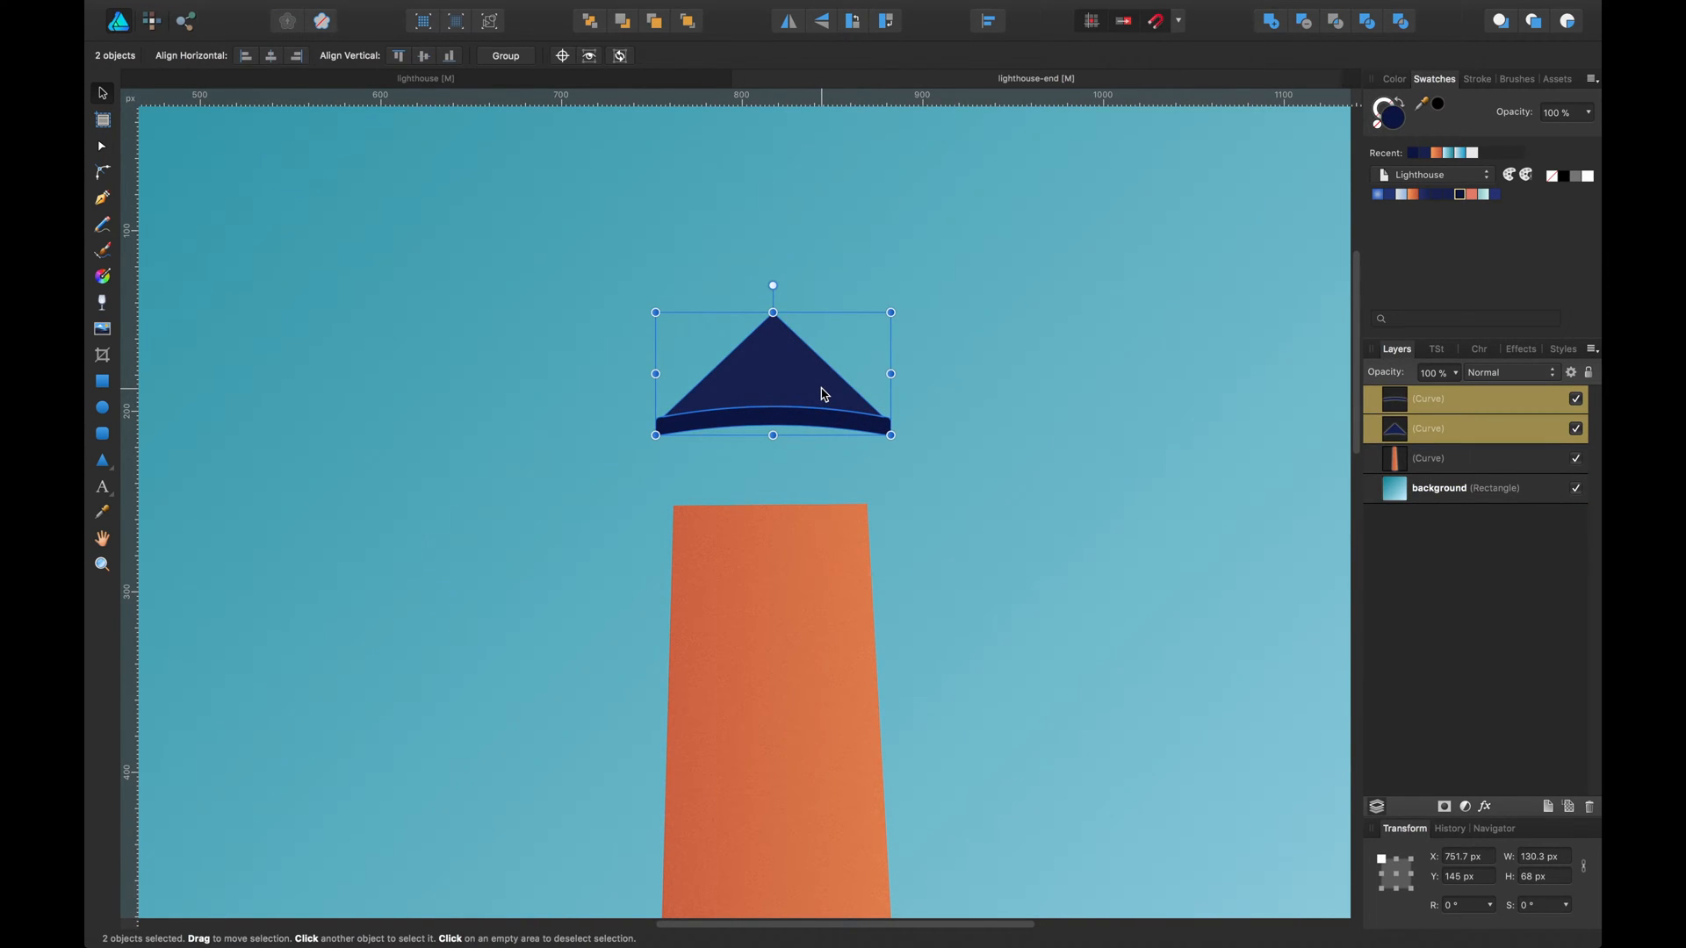
{"action": "key", "text": "ctrl+g"}
{"action": "left_click_drag", "start_coordinate": [826, 395], "coordinate": [784, 478]}
{"action": "scroll", "coordinate": [949, 557], "scroll_direction": "down", "scroll_amount": 2}
{"action": "scroll", "coordinate": [949, 556], "scroll_direction": "right", "scroll_amount": 1}
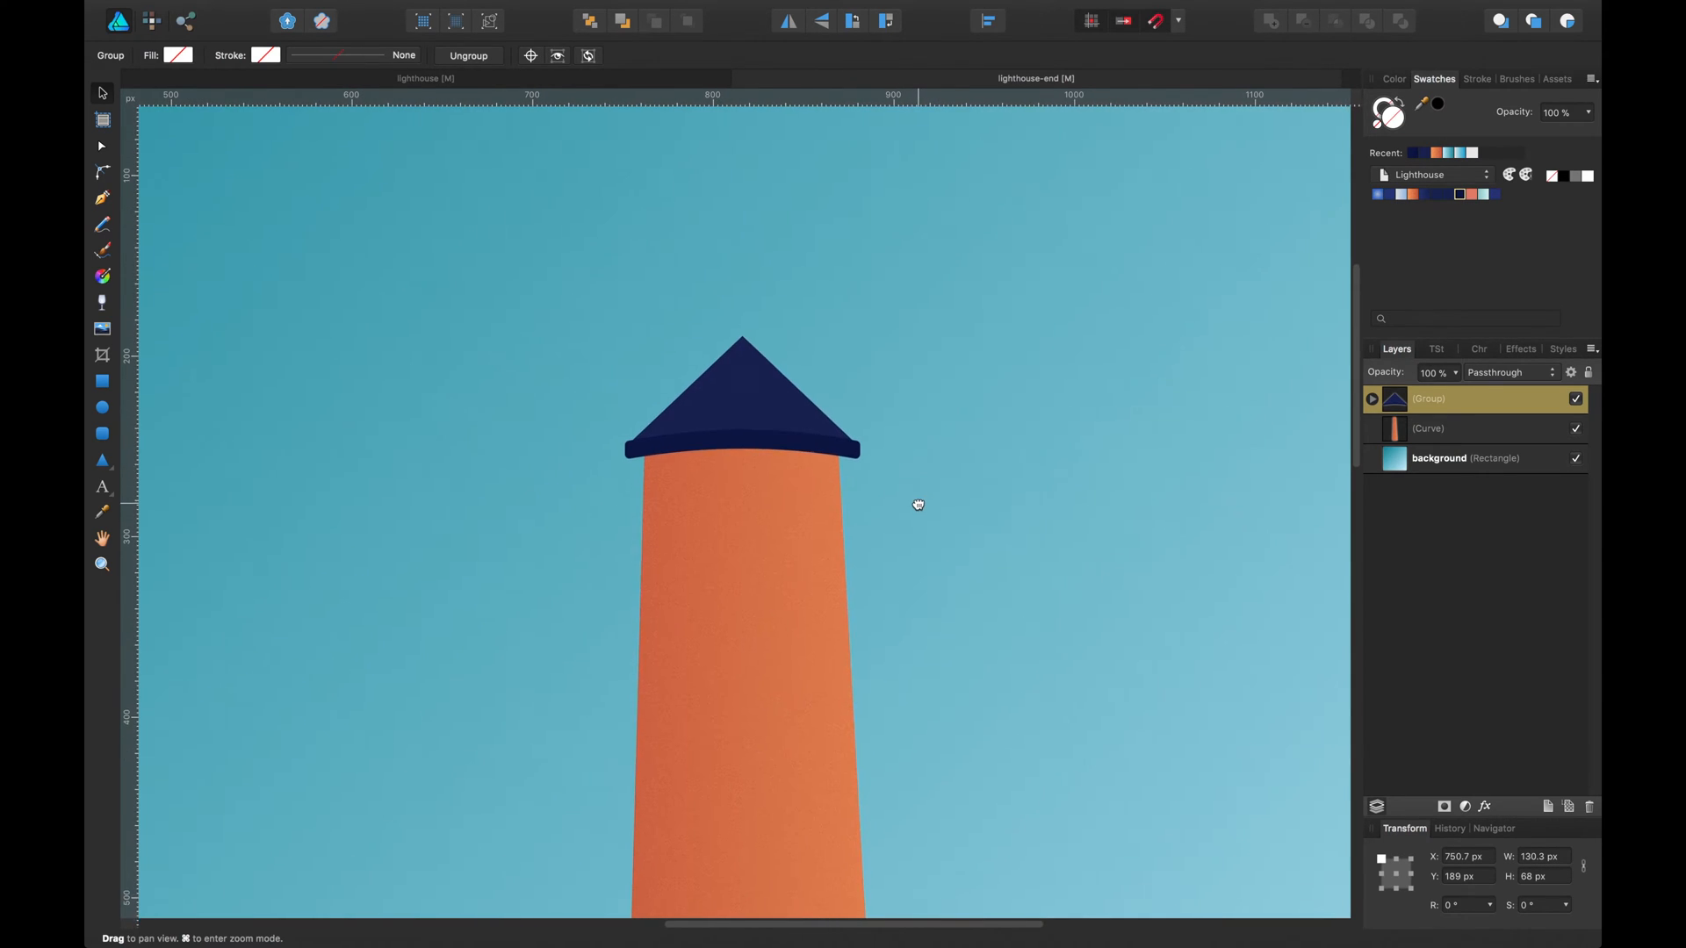
Select the roof triangle inside its group and compare it with the finished roof in the lighthouse reference document.
{"action": "double_click", "coordinate": [792, 418]}
{"action": "key", "text": "space"}
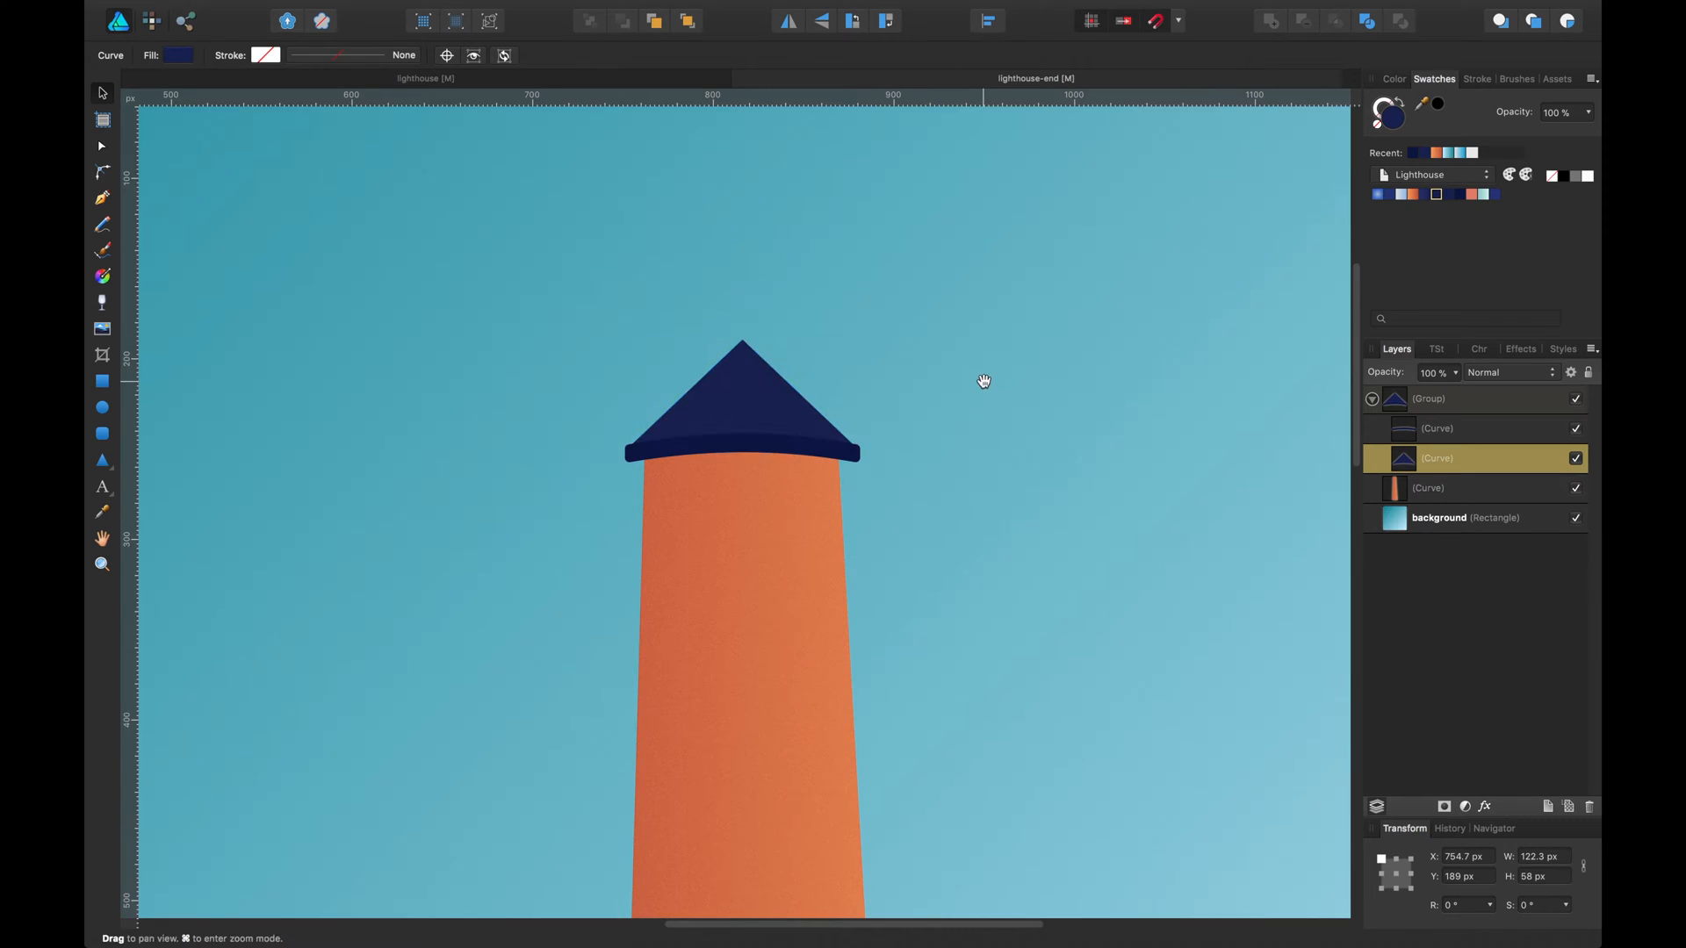
{"action": "left_click_drag", "start_coordinate": [984, 381], "coordinate": [952, 365]}
{"action": "left_click", "coordinate": [447, 118]}
{"action": "key", "text": "ctrl+0"}
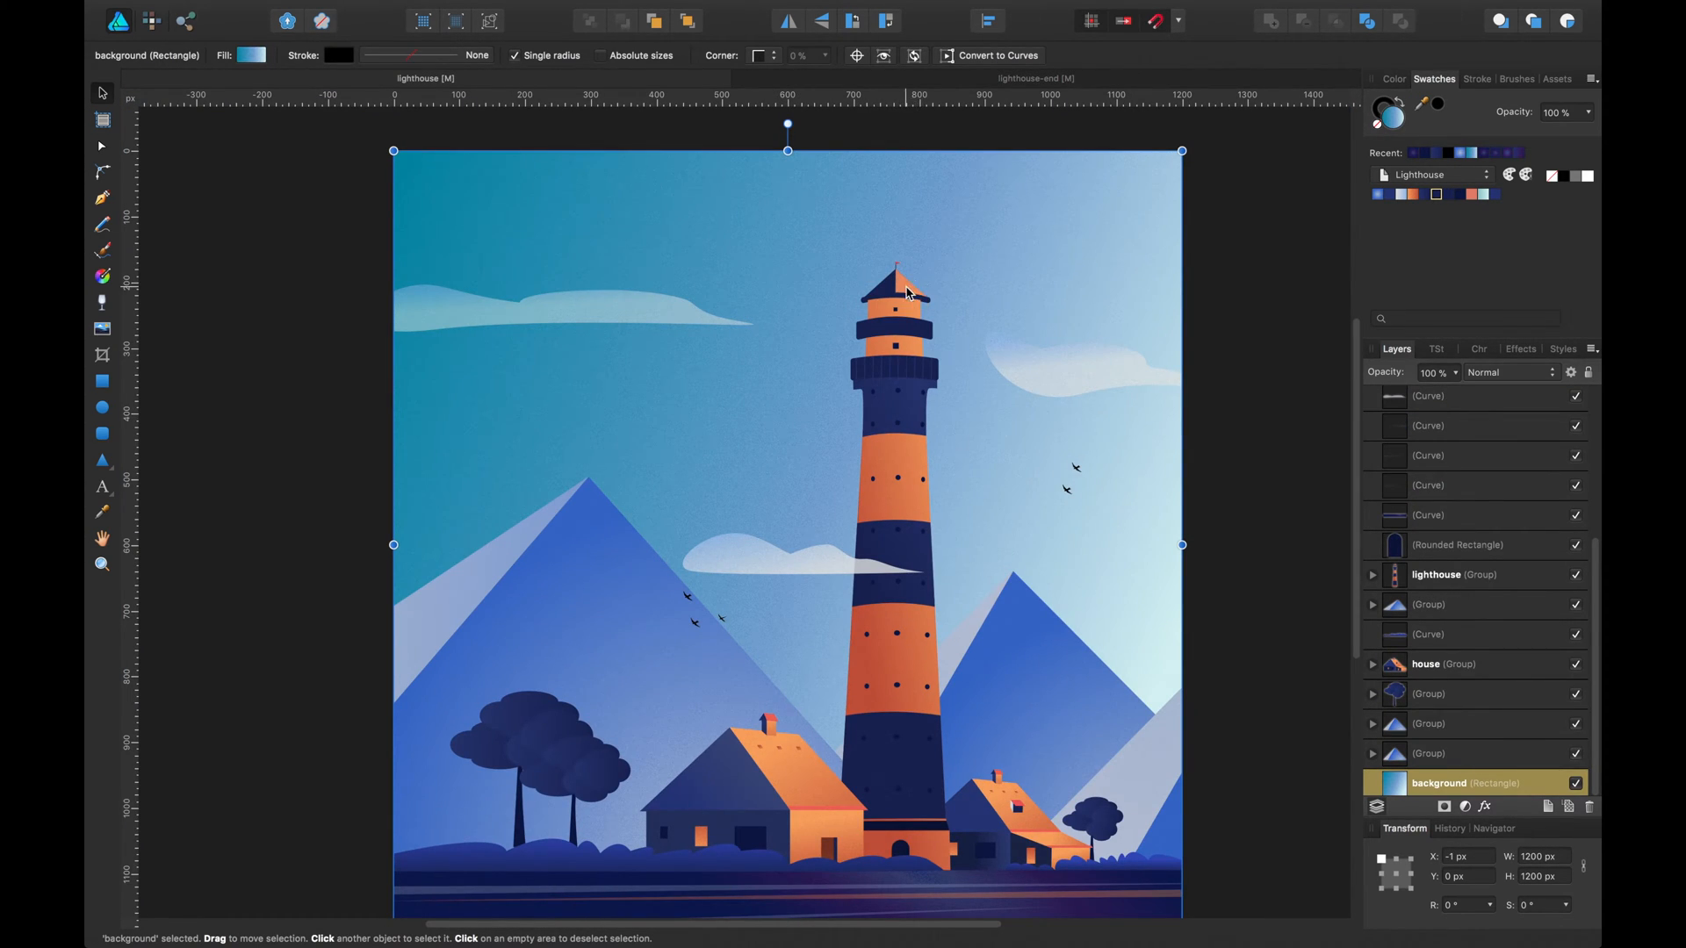
{"action": "left_click", "coordinate": [967, 81]}
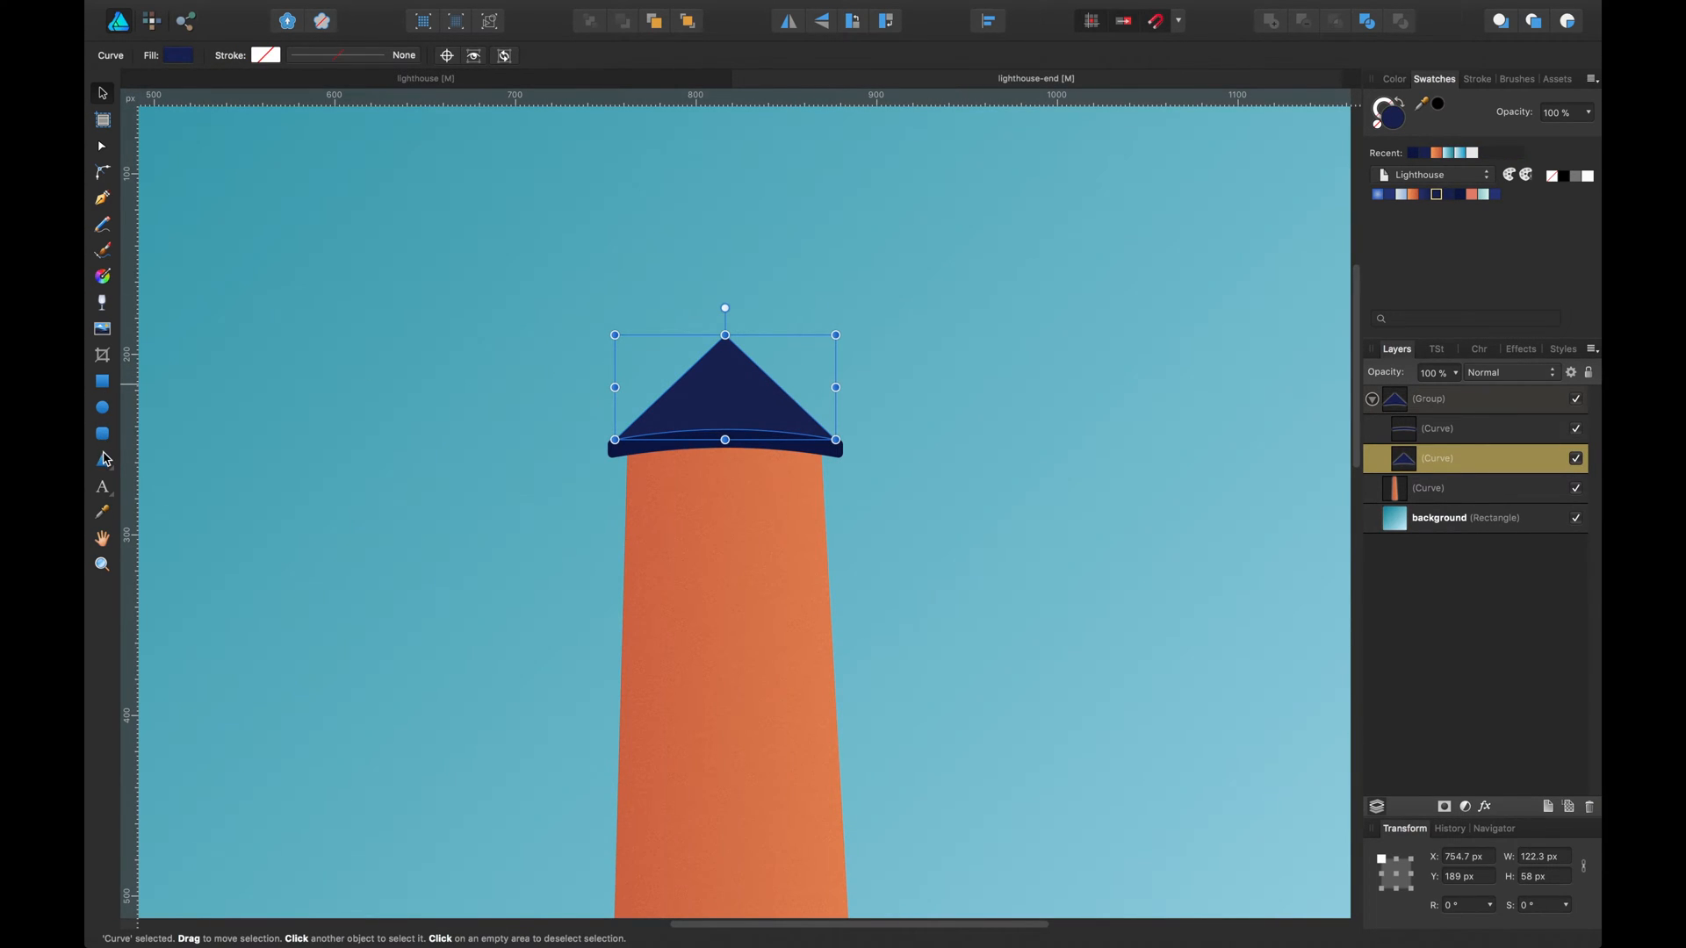
Draw a closed triangle with the Pen tool over the right half of the navy roof, from below the apex to the eave.
{"action": "left_click", "coordinate": [103, 200]}
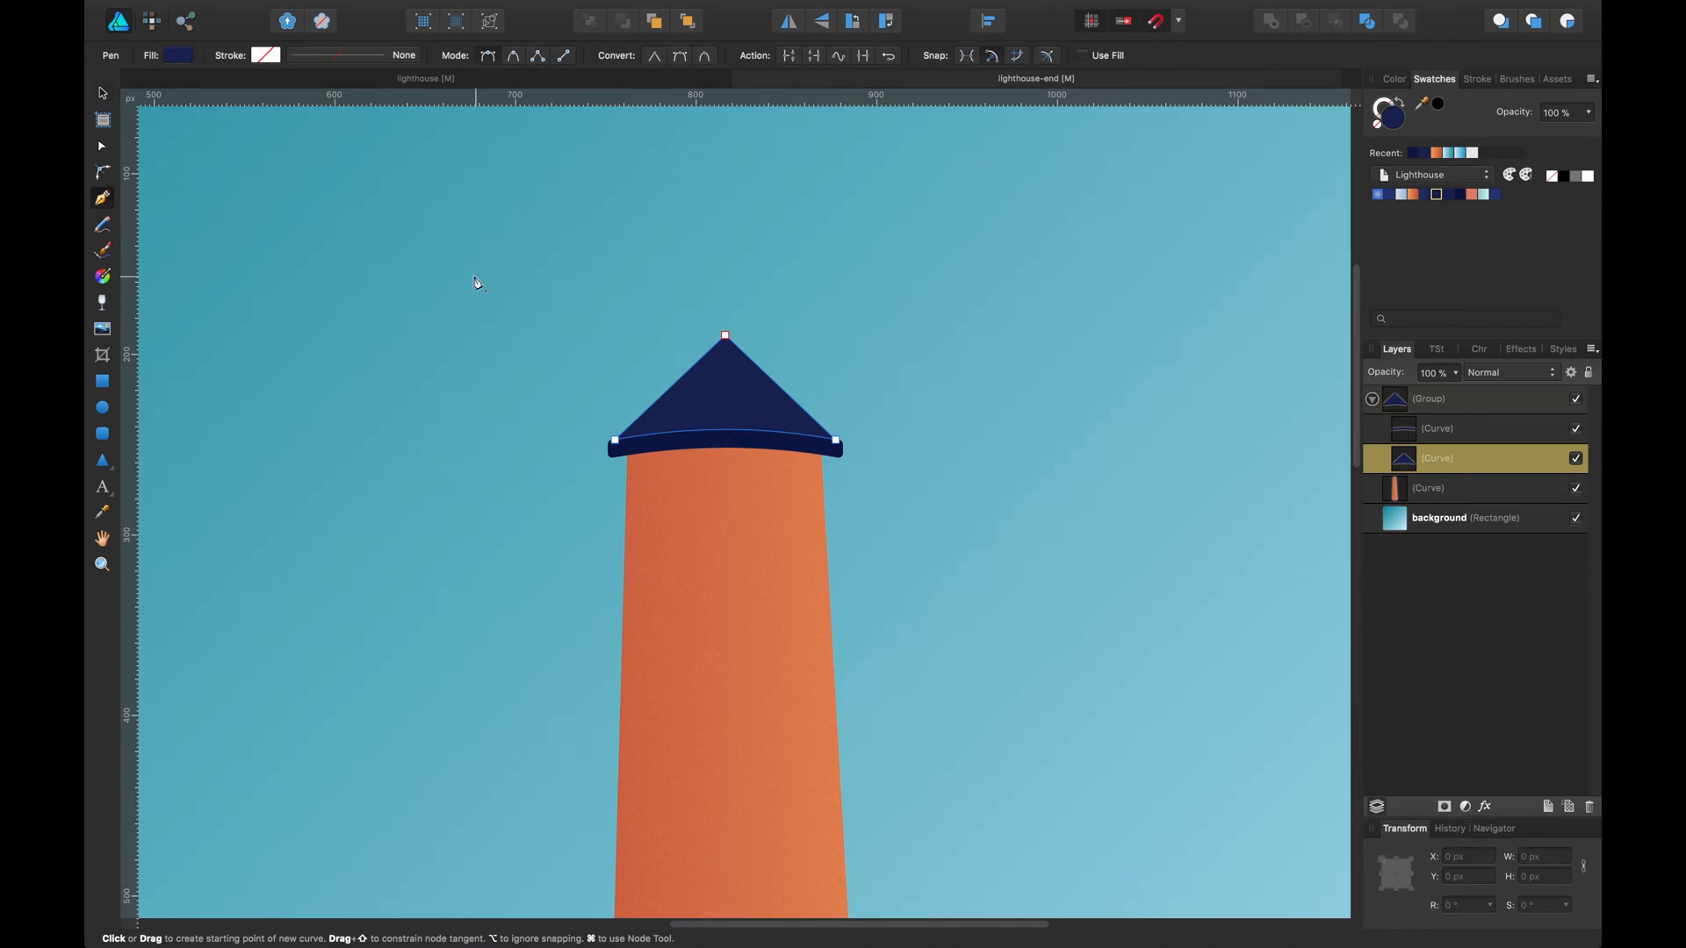
{"action": "left_click", "coordinate": [726, 346]}
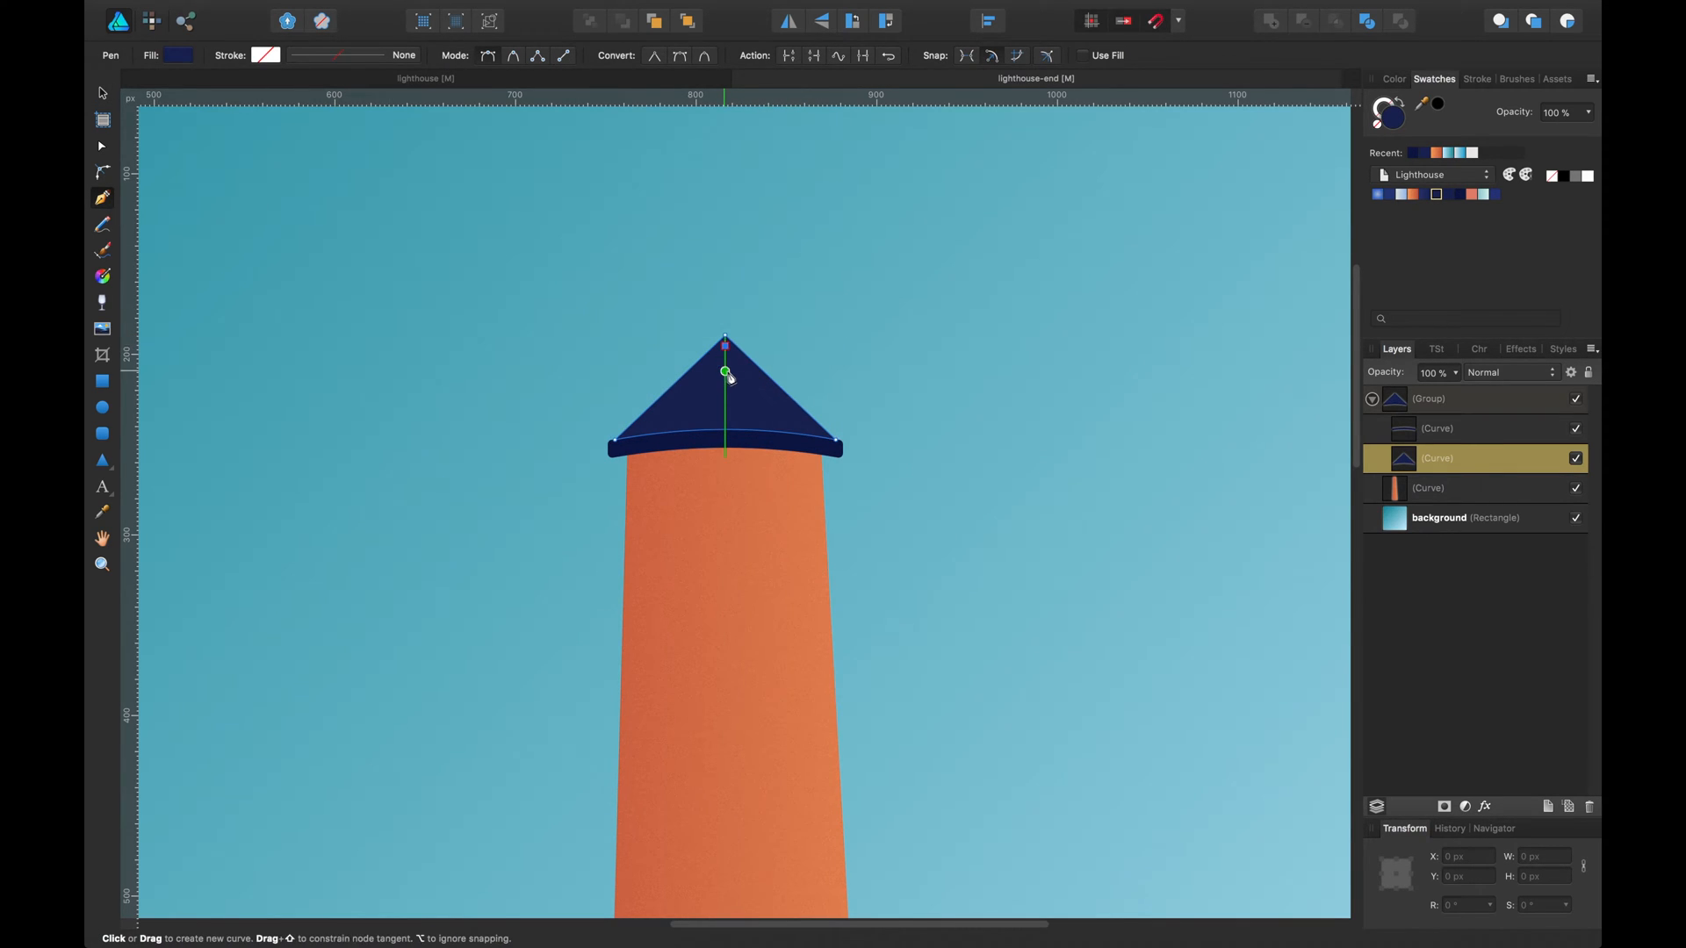
{"action": "left_click", "coordinate": [726, 423]}
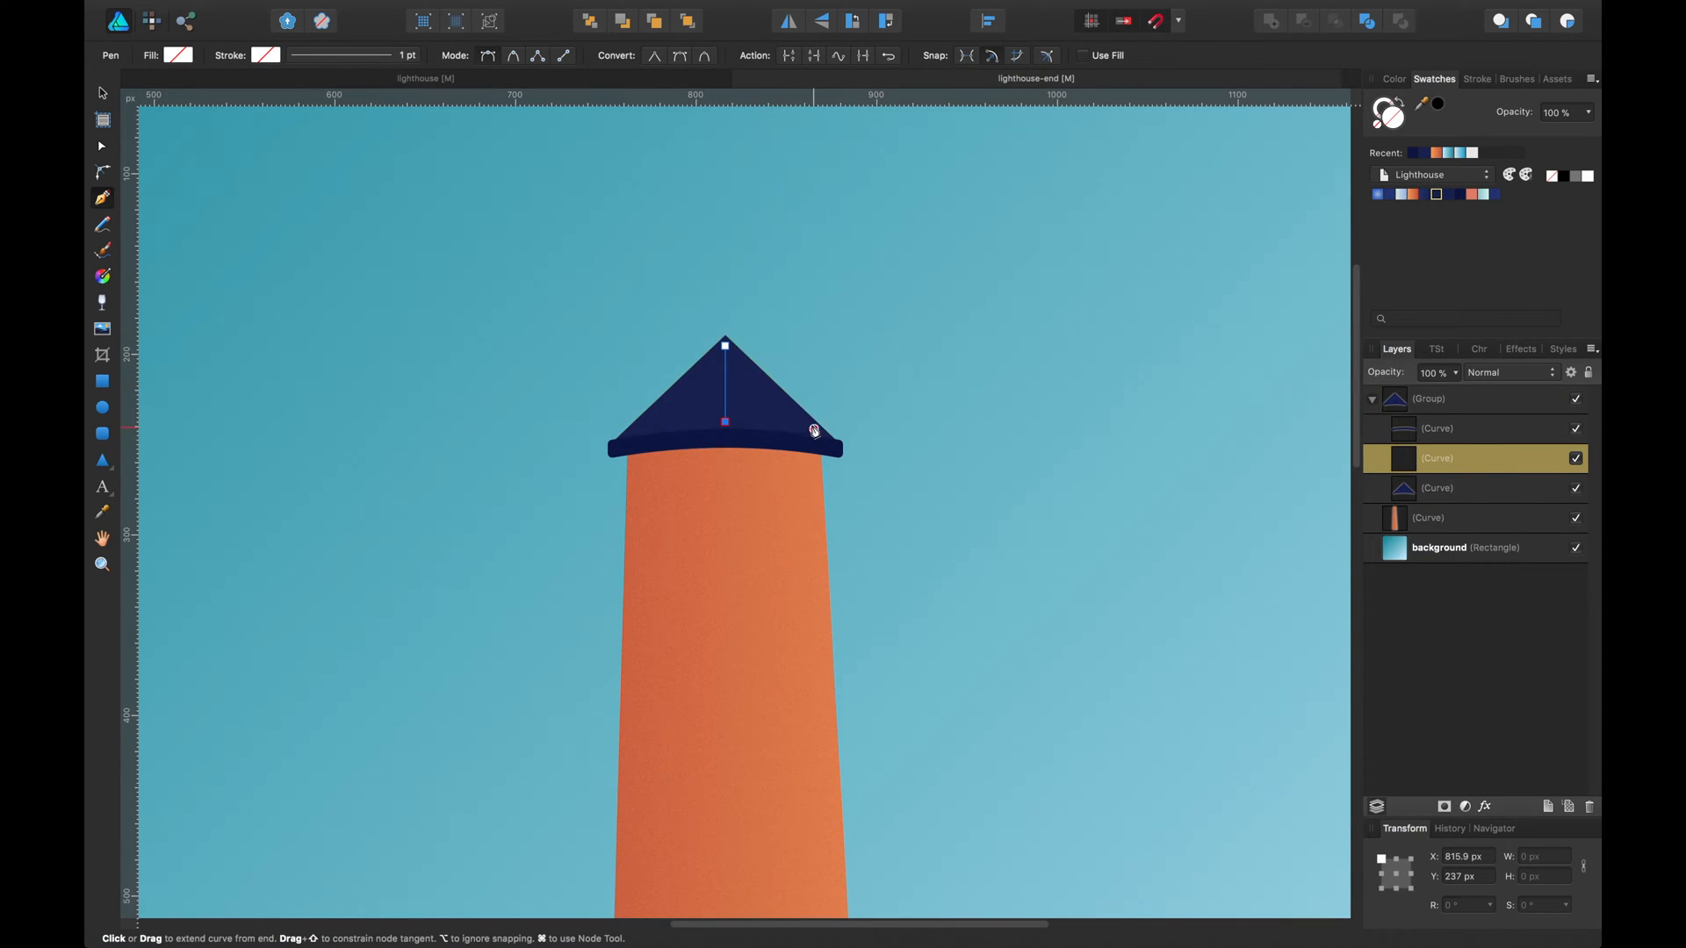
{"action": "left_click", "coordinate": [727, 347]}
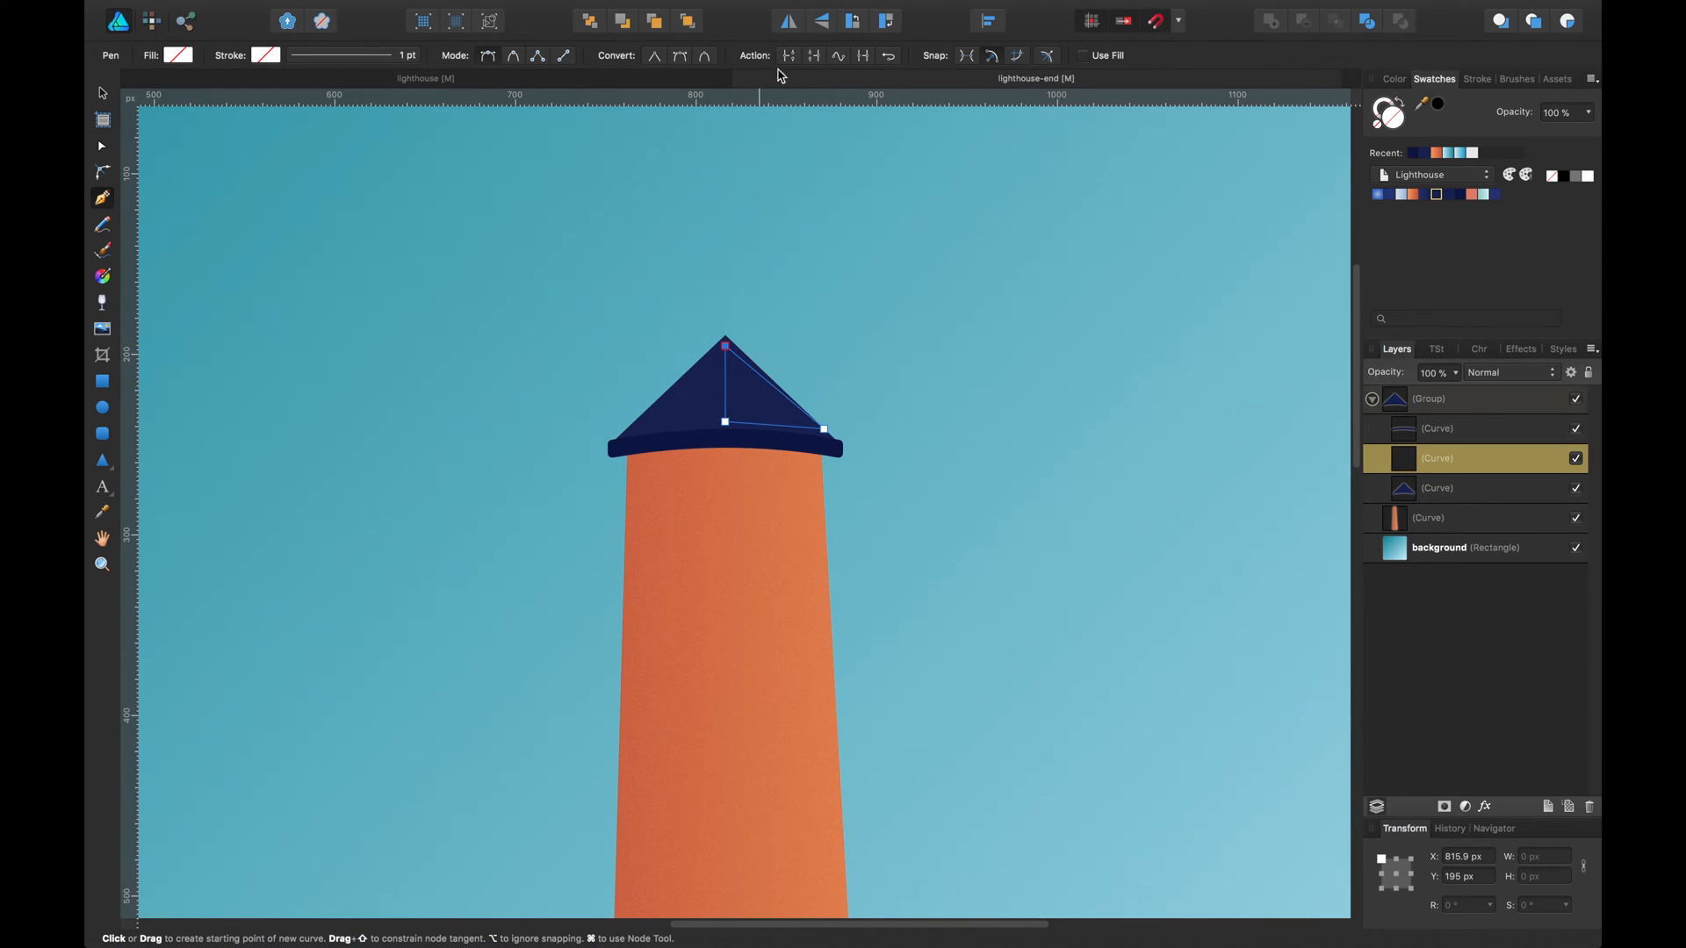
Move the triangle's nodes onto the roof's apex, its right corner at X 877, Y 246.7 px, and behind the band at the centre.
{"action": "left_click", "coordinate": [103, 147]}
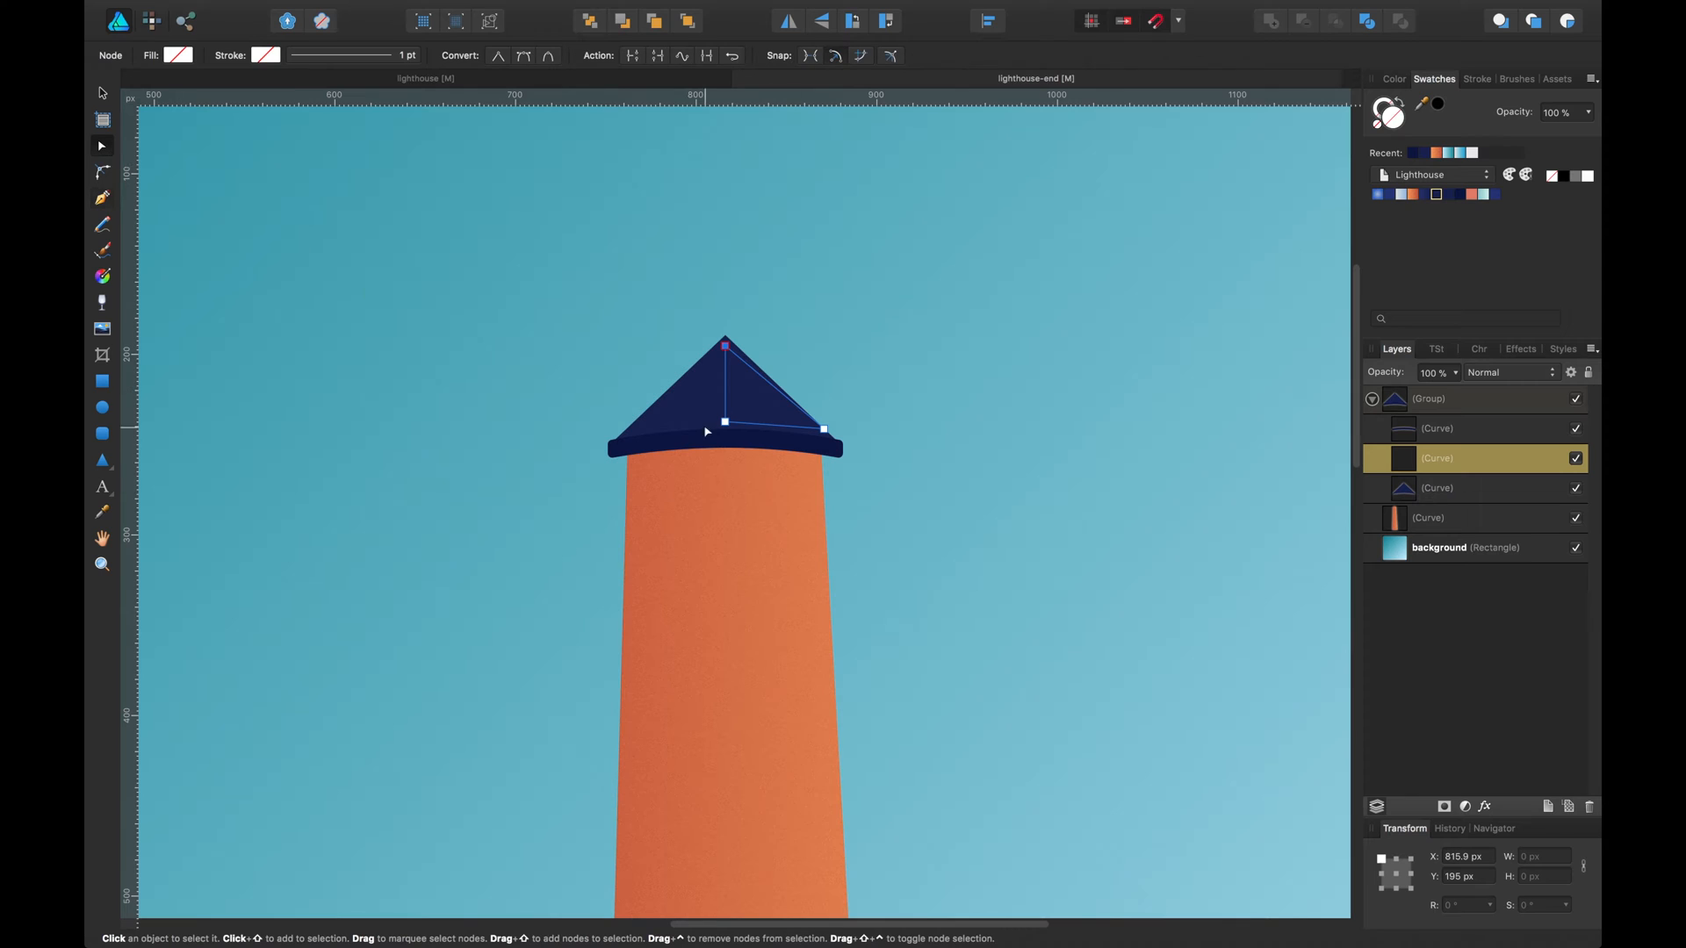
{"action": "key", "text": "super+plus"}
{"action": "key", "text": "super+plus"}
{"action": "key", "text": "super+plus"}
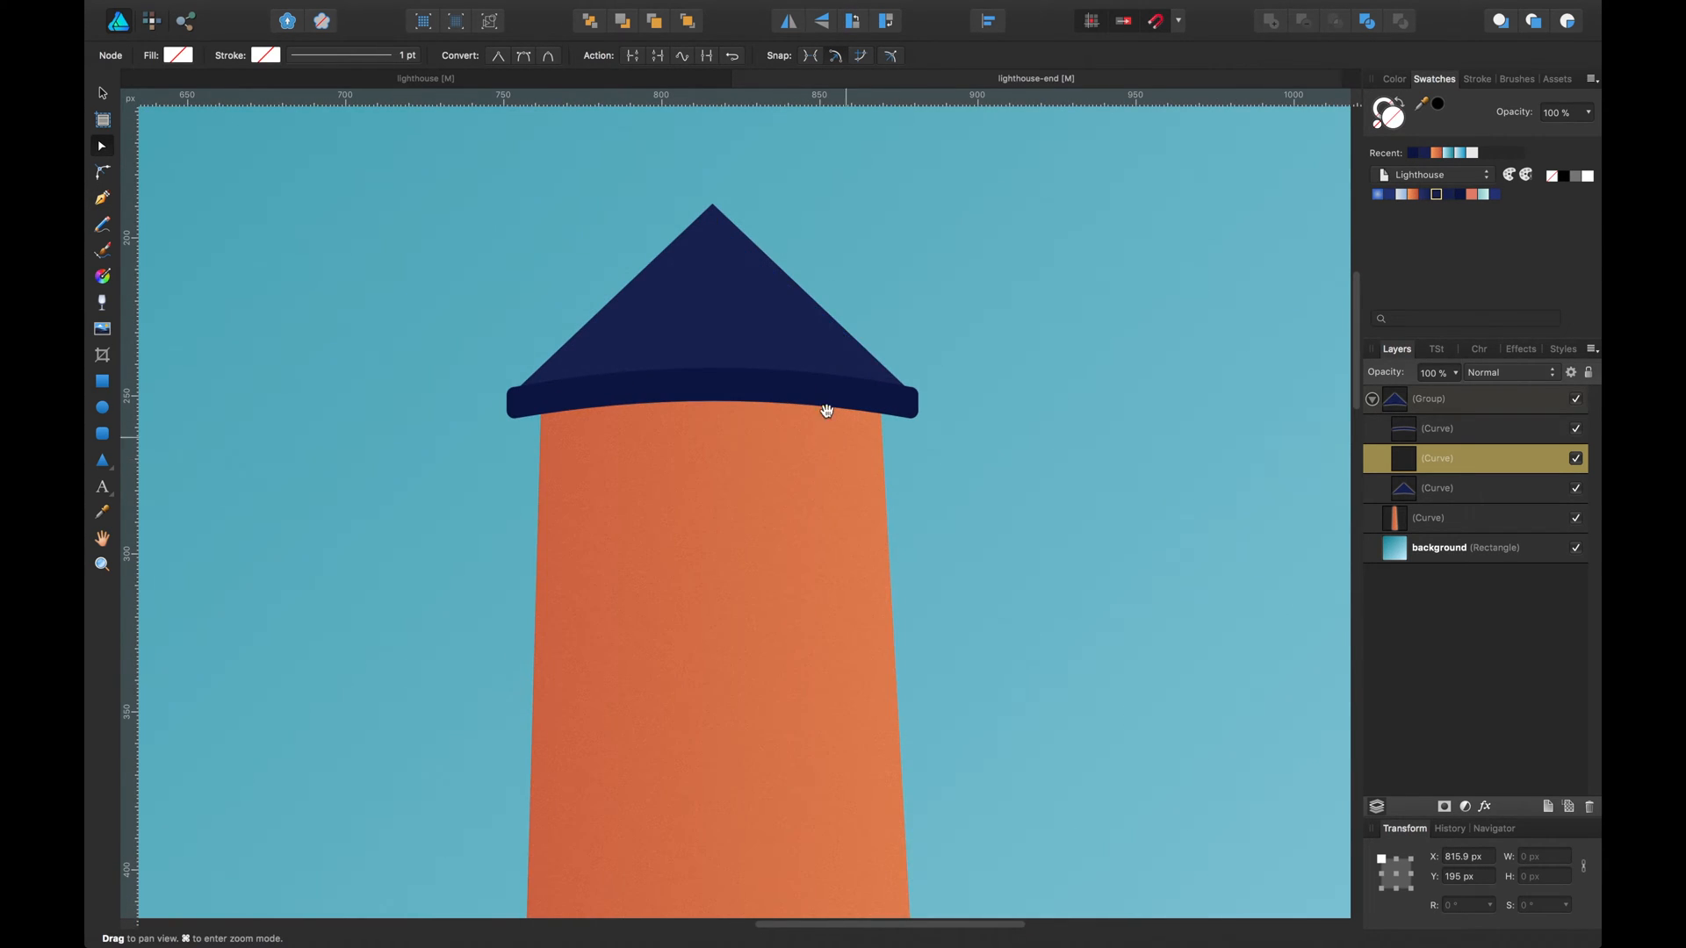
{"action": "left_click_drag", "start_coordinate": [812, 365], "coordinate": [735, 565]}
{"action": "left_click", "coordinate": [832, 584]}
{"action": "left_click_drag", "start_coordinate": [832, 584], "coordinate": [827, 585]}
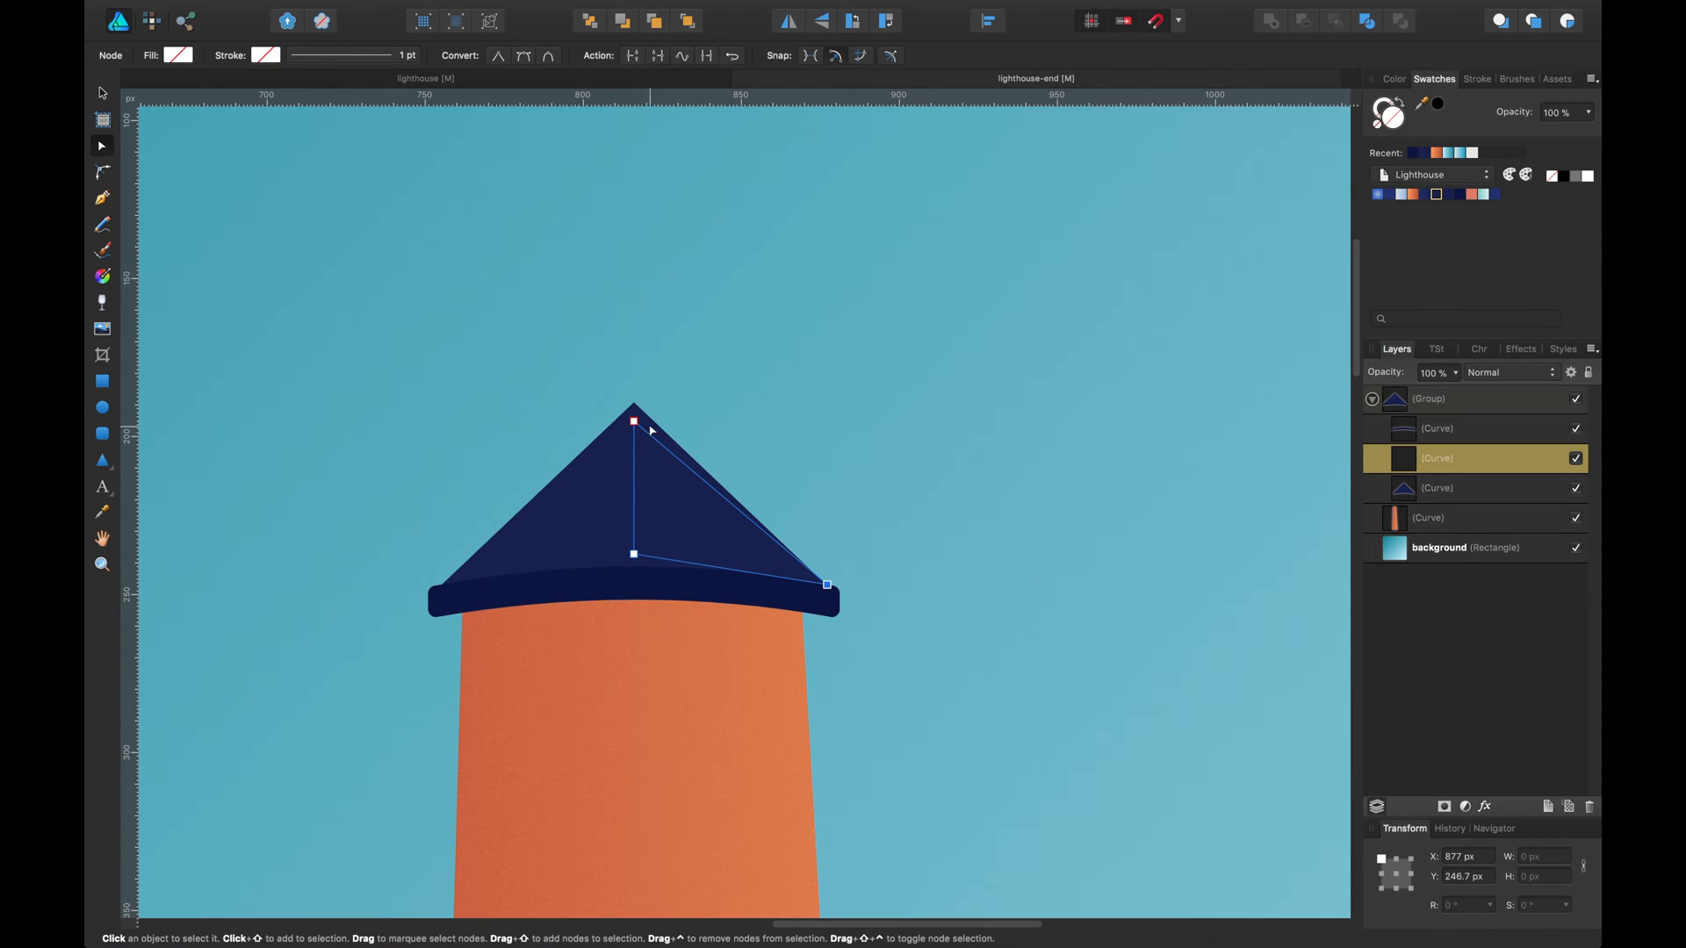
{"action": "left_click_drag", "start_coordinate": [634, 421], "coordinate": [633, 402]}
{"action": "left_click_drag", "start_coordinate": [634, 554], "coordinate": [636, 579]}
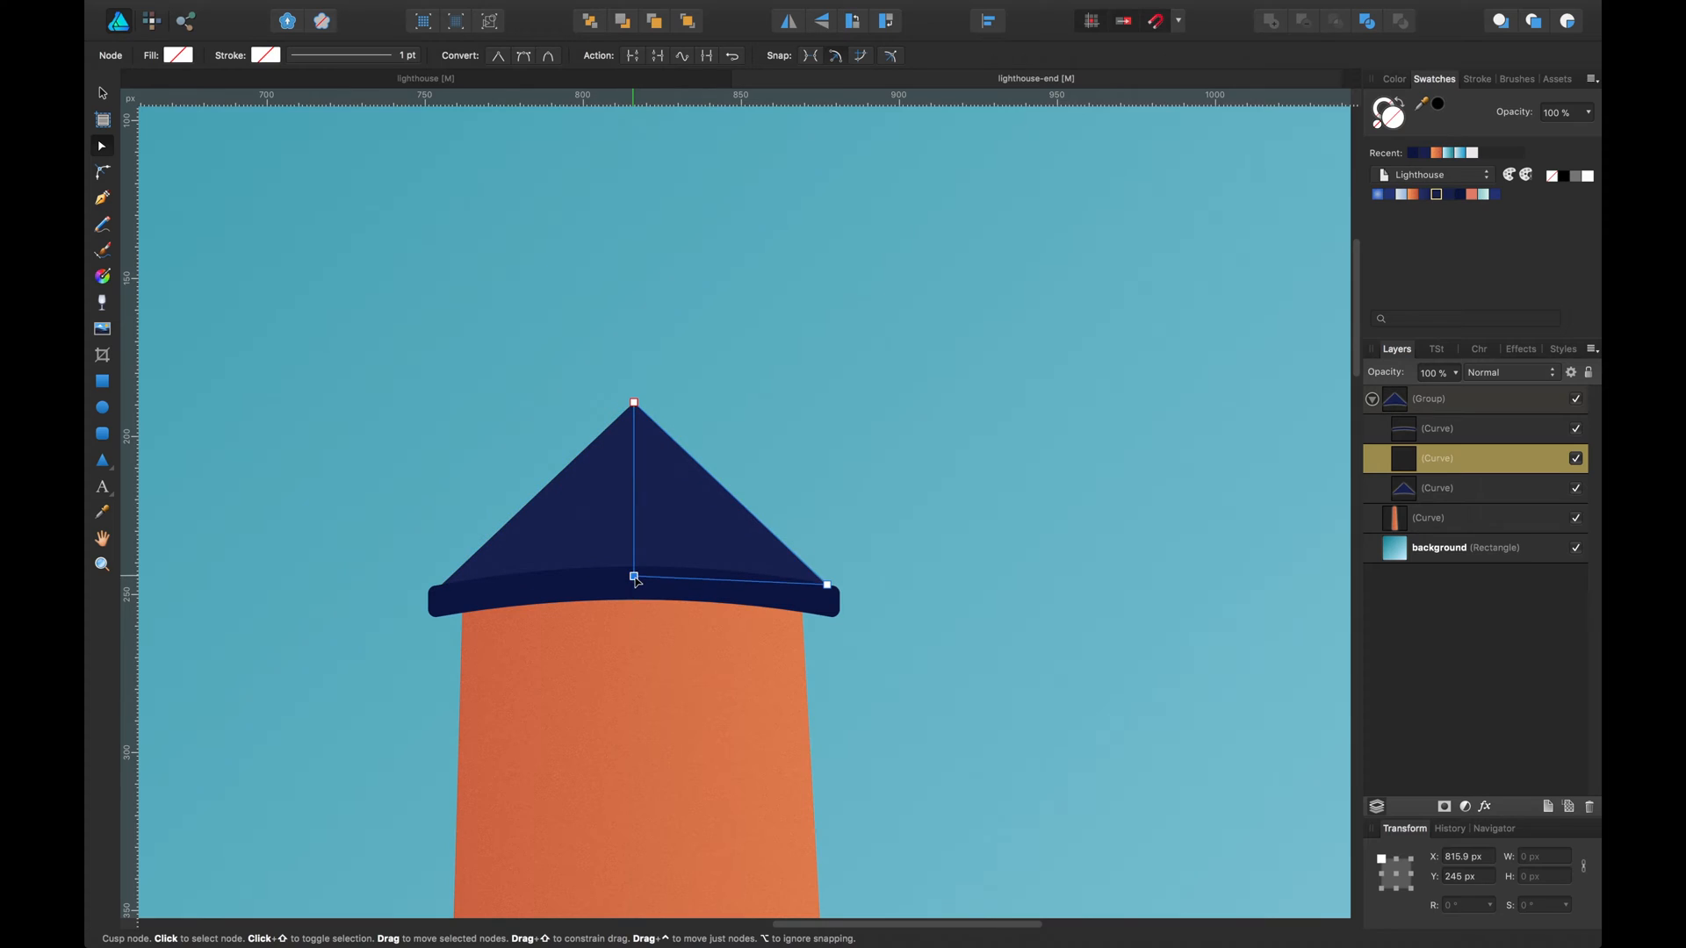
Fill the half-roof triangle with the orange gradient swatch and nest it inside the navy roof triangle so it is clipped.
{"action": "left_click", "coordinate": [1413, 195]}
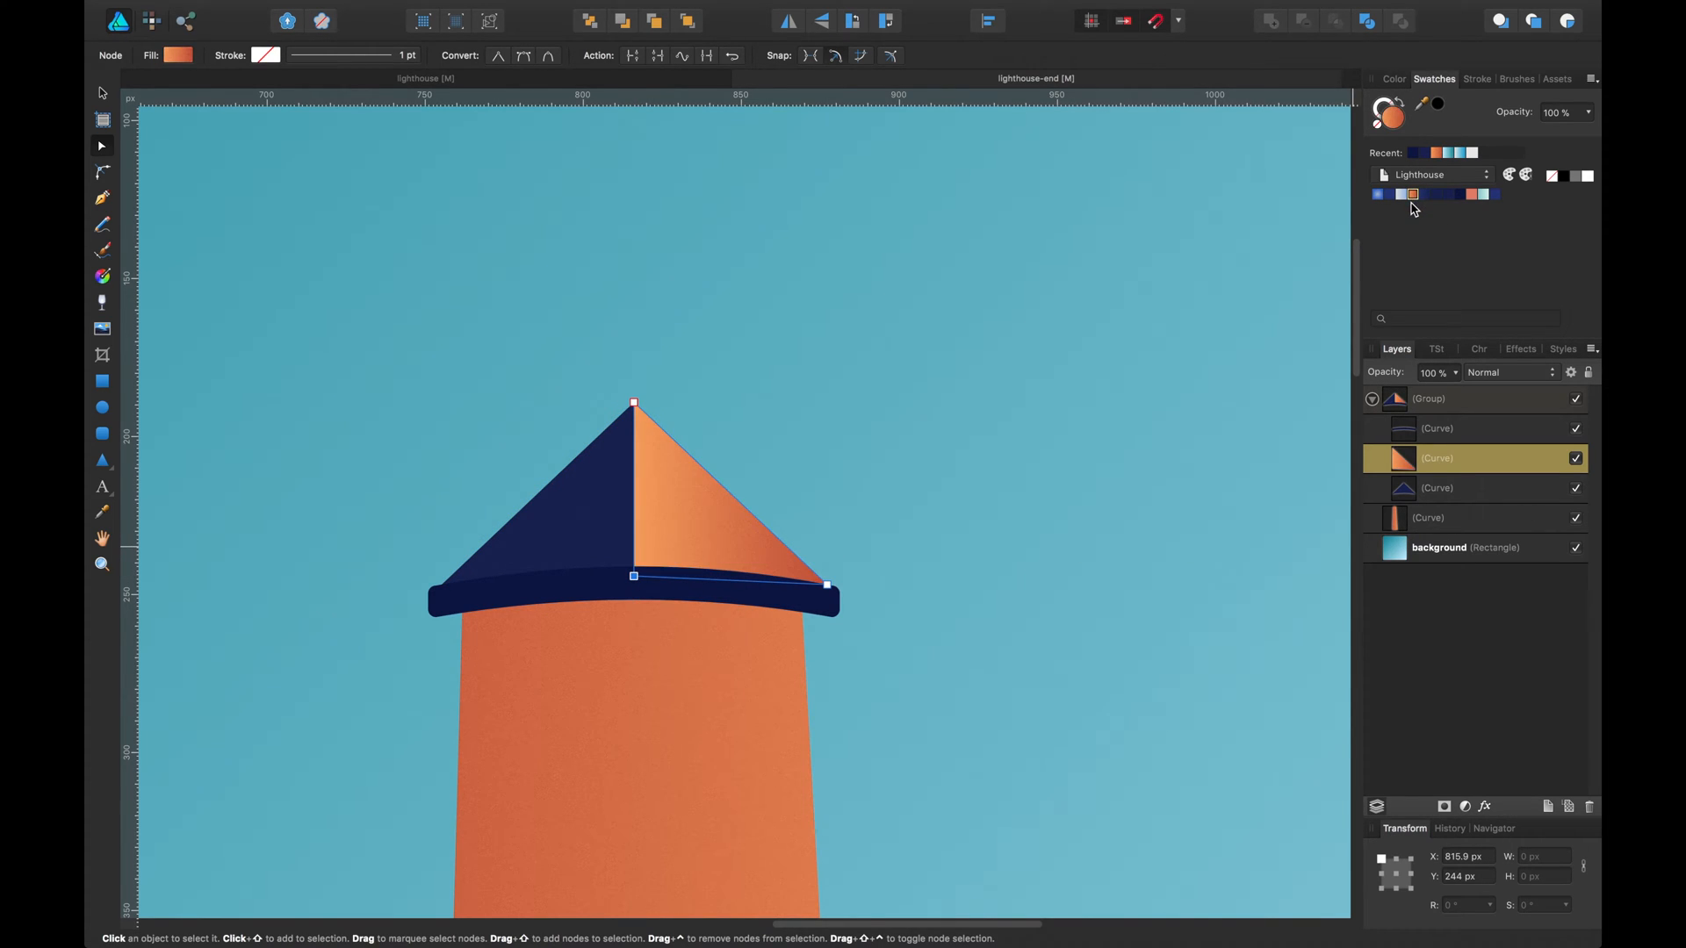
{"action": "left_click", "coordinate": [1472, 194]}
{"action": "left_click", "coordinate": [1414, 194]}
{"action": "key", "text": "v"}
{"action": "left_click_drag", "start_coordinate": [1412, 466], "coordinate": [1437, 504]}
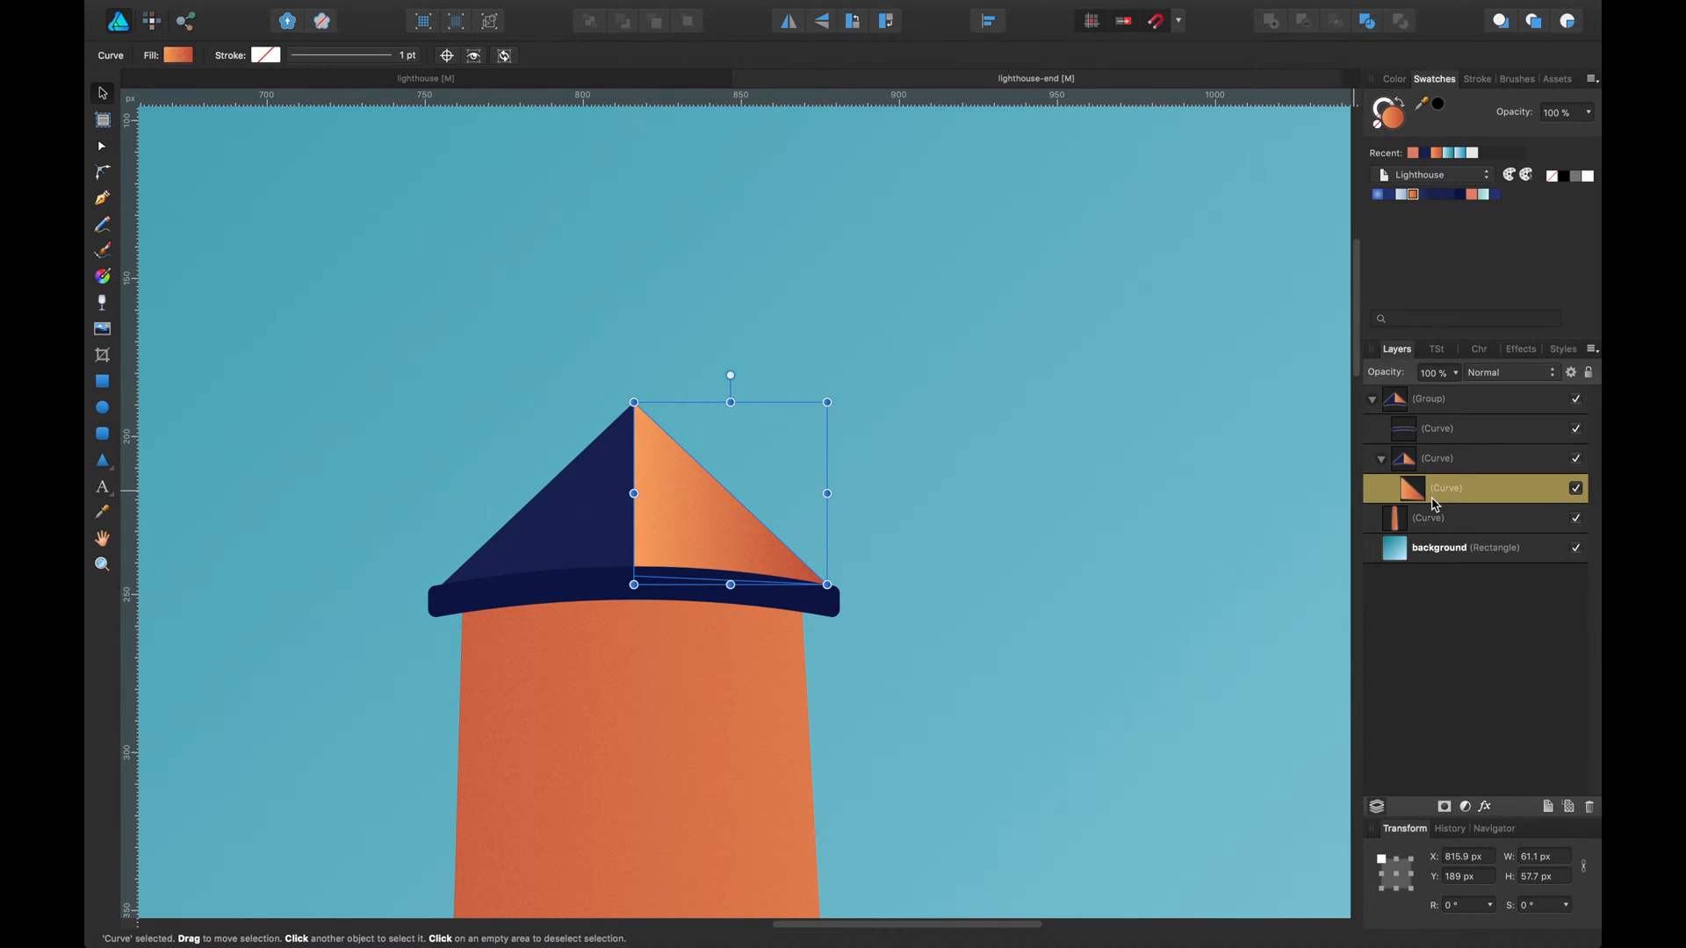
Shift the lower inner node of the orange roof face about 8 px to the right so its inner edge slants.
{"action": "key", "text": "a"}
{"action": "left_click", "coordinate": [992, 412]}
{"action": "key", "text": "space"}
{"action": "left_click_drag", "start_coordinate": [953, 454], "coordinate": [1000, 425]}
{"action": "left_click", "coordinate": [752, 475]}
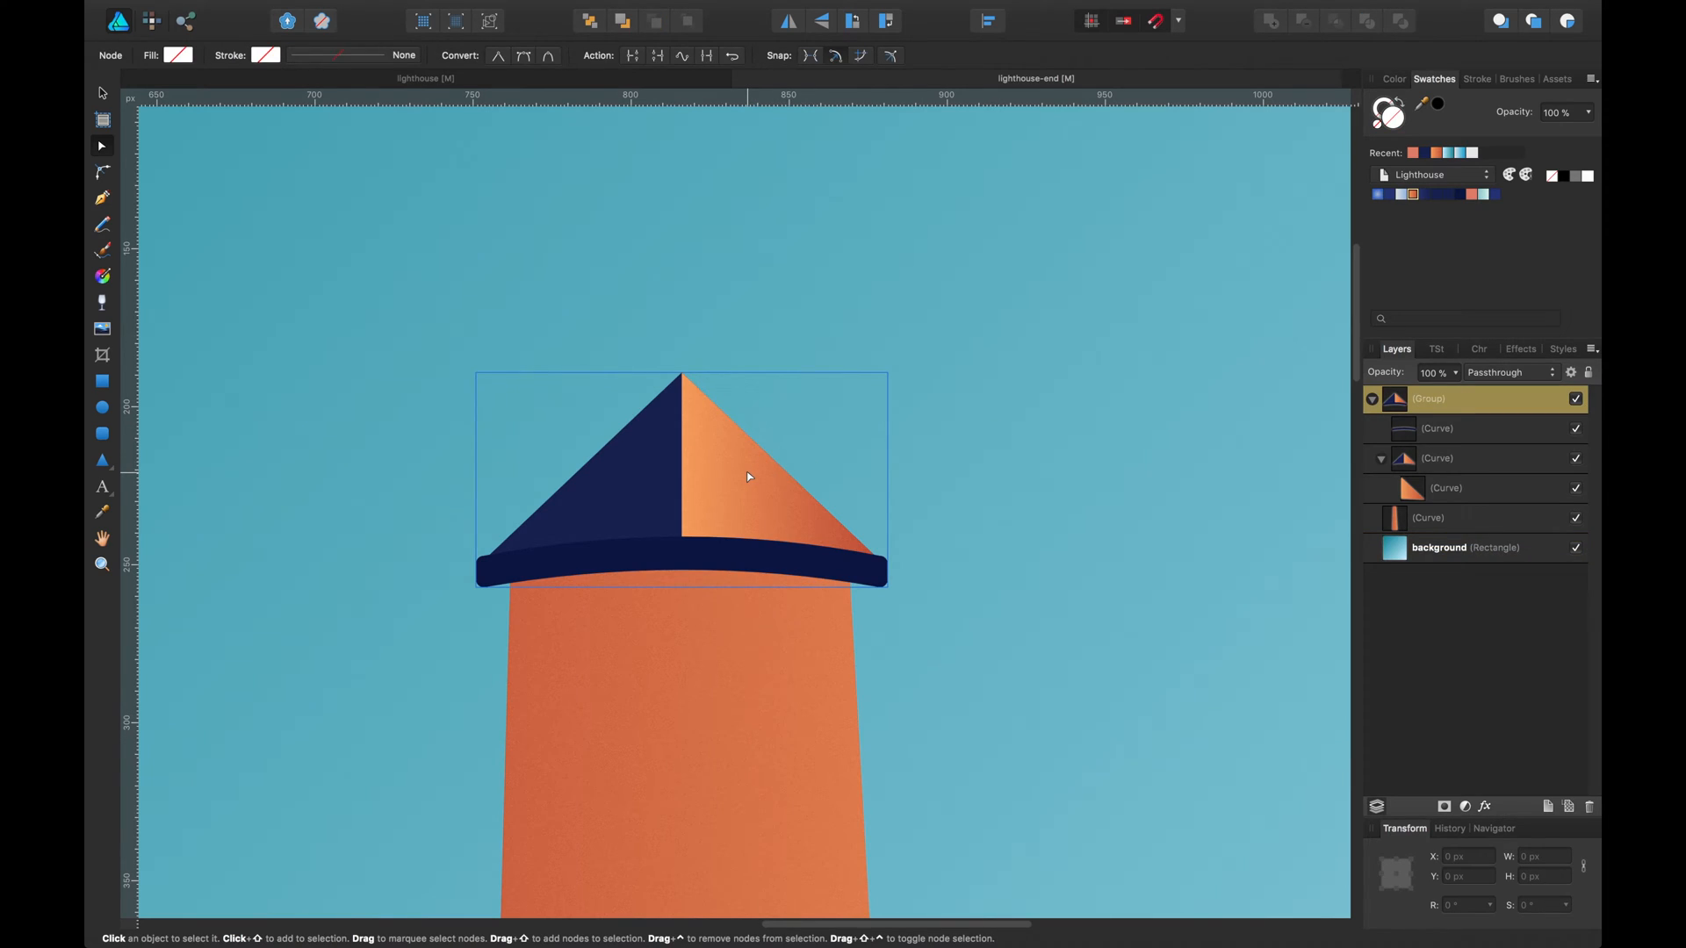
{"action": "left_click", "coordinate": [749, 477]}
{"action": "mouse_move", "coordinate": [682, 547]}
{"action": "left_mouse_down"}
{"action": "mouse_move", "coordinate": [665, 547]}
{"action": "mouse_move", "coordinate": [732, 548]}
{"action": "mouse_move", "coordinate": [707, 547]}
{"action": "left_mouse_up"}
{"action": "key", "text": "v"}
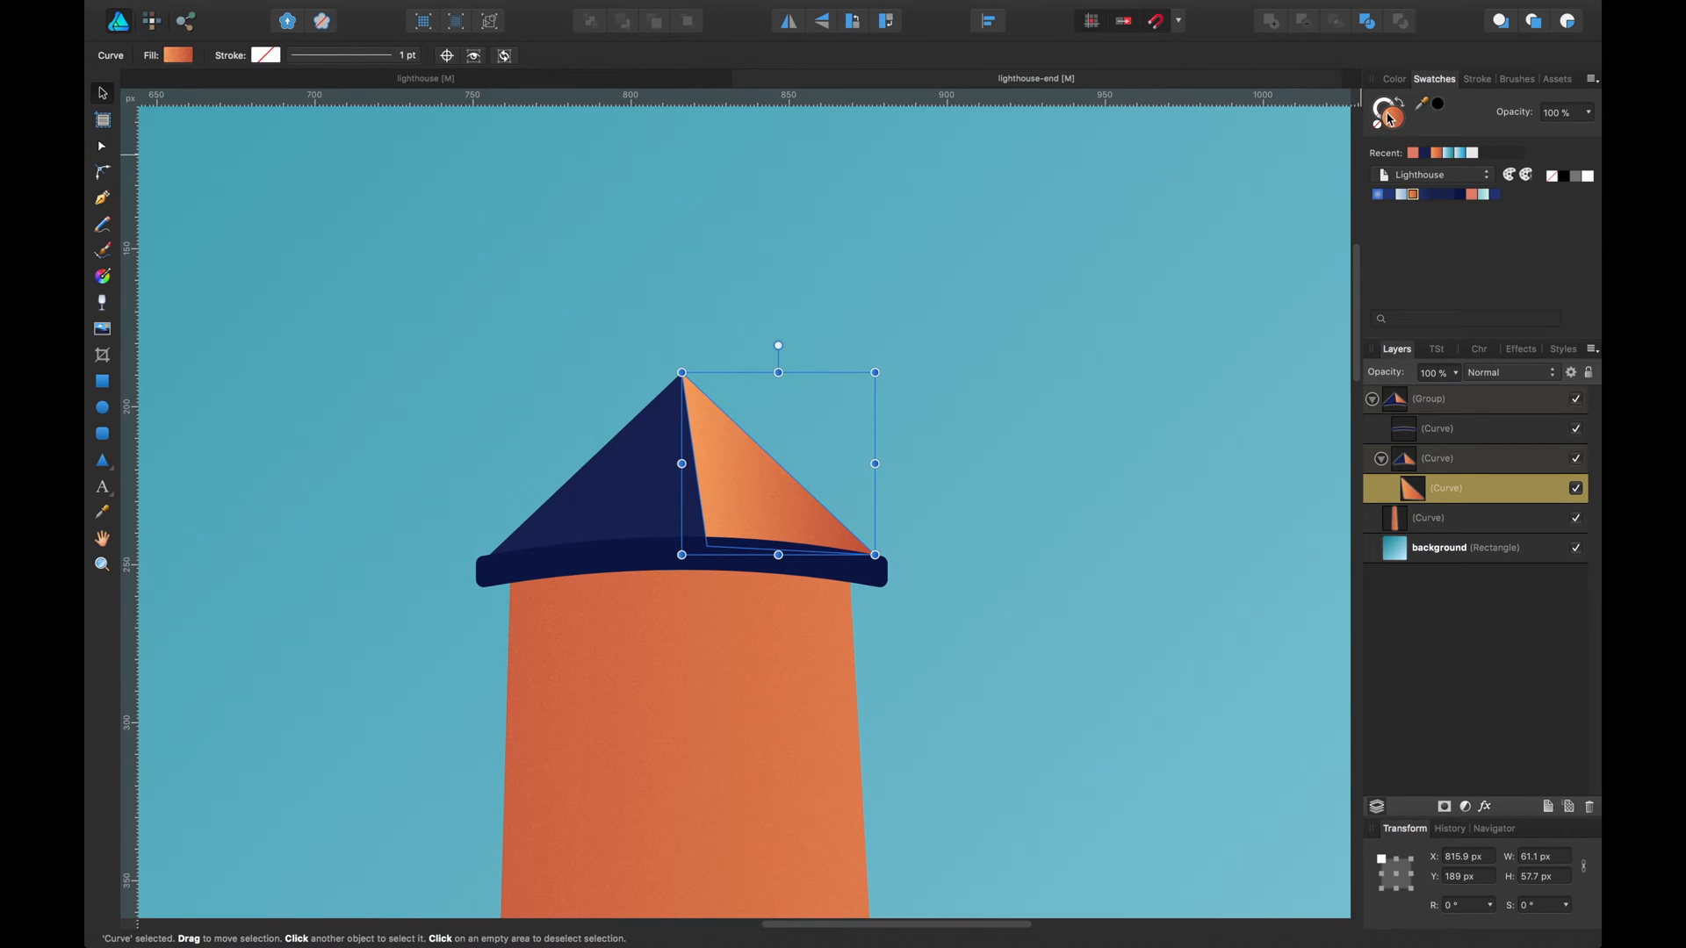
Change the orange roof face's gradient: end stop to H 20, S 52, L 51, and a slightly redder hue for the start stop.
{"action": "left_click", "coordinate": [1389, 125]}
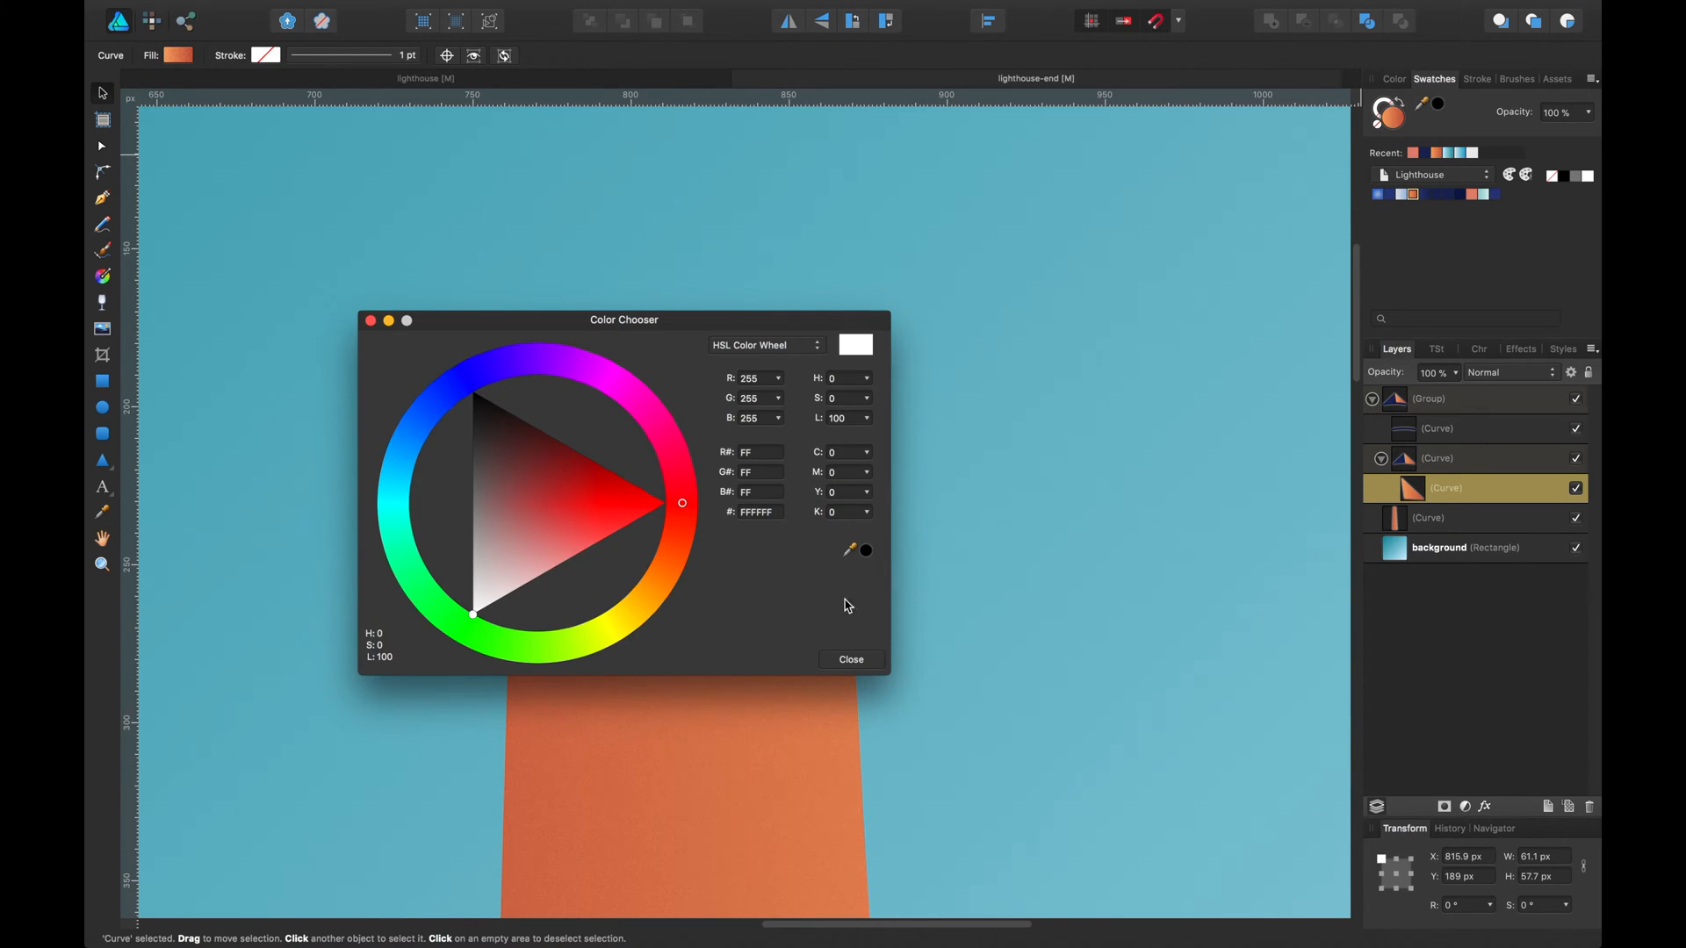
{"action": "left_click", "coordinate": [850, 659]}
{"action": "left_click", "coordinate": [175, 56]}
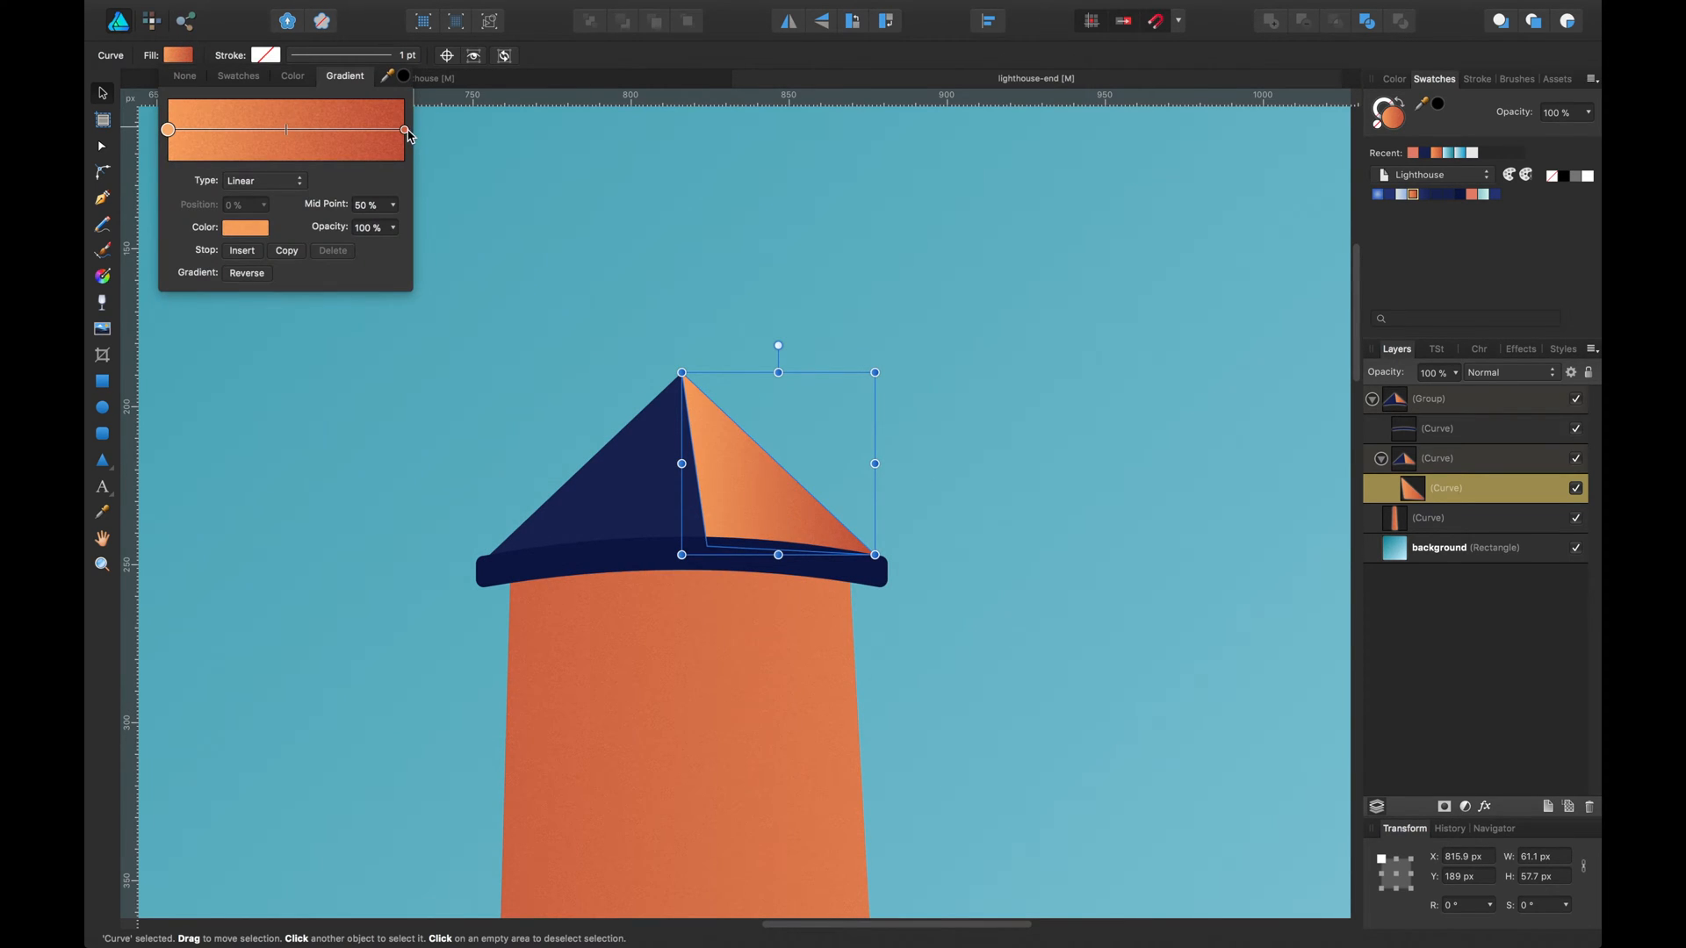
{"action": "left_click", "coordinate": [242, 237]}
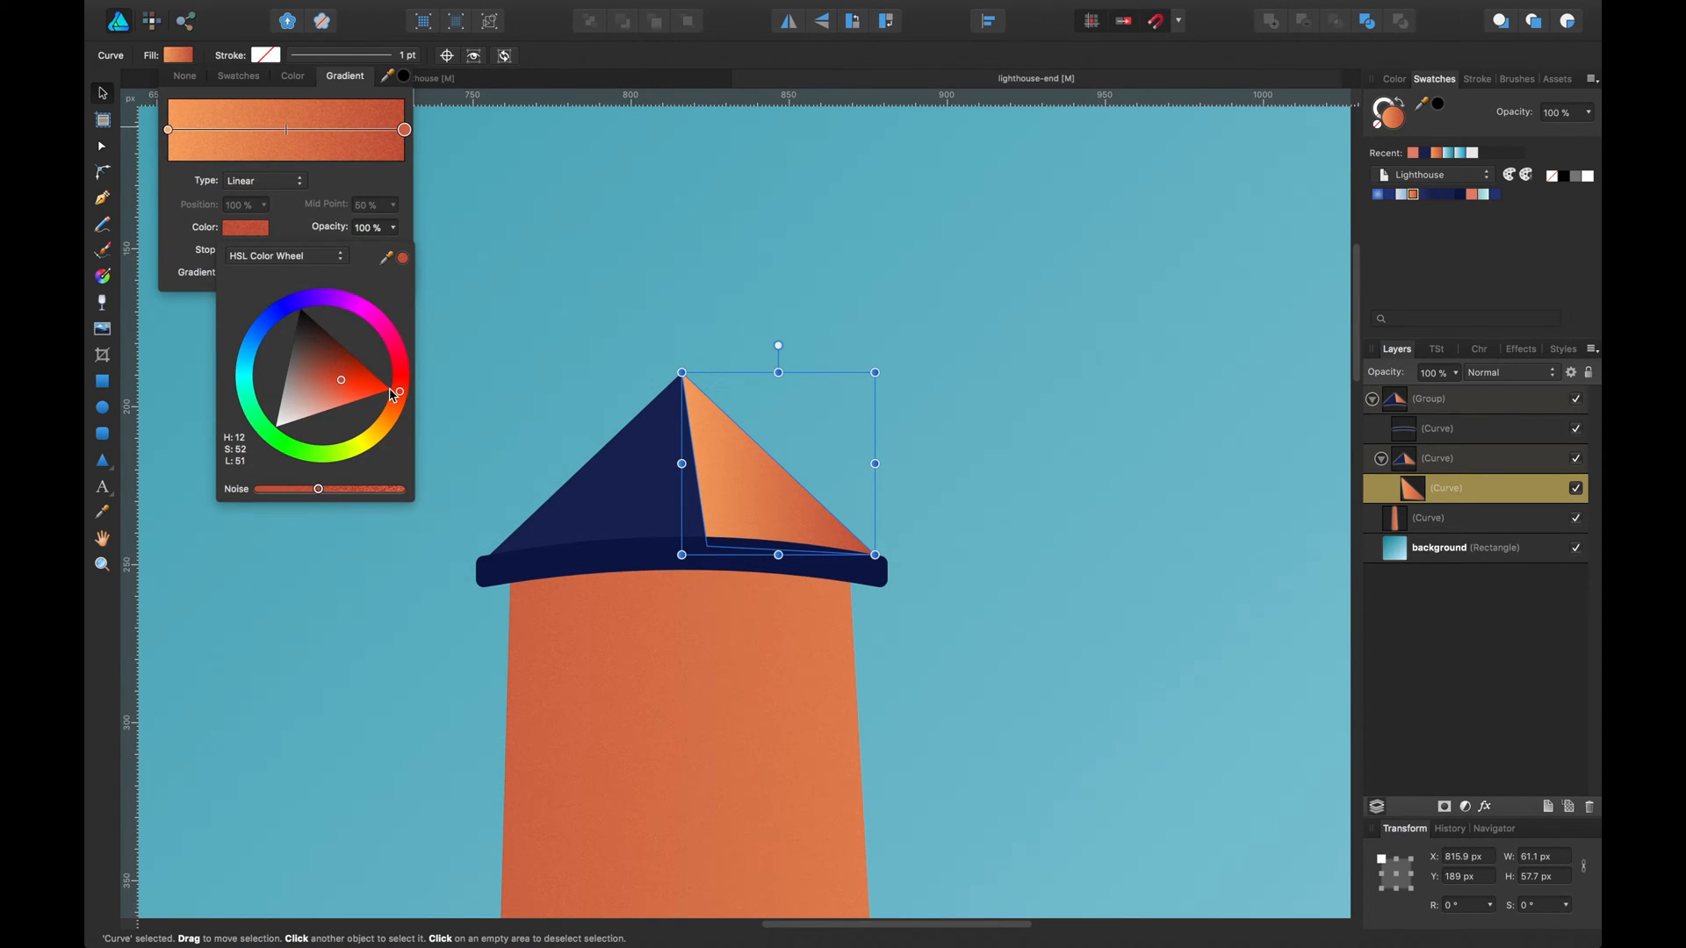
{"action": "left_click_drag", "start_coordinate": [402, 401], "coordinate": [397, 402]}
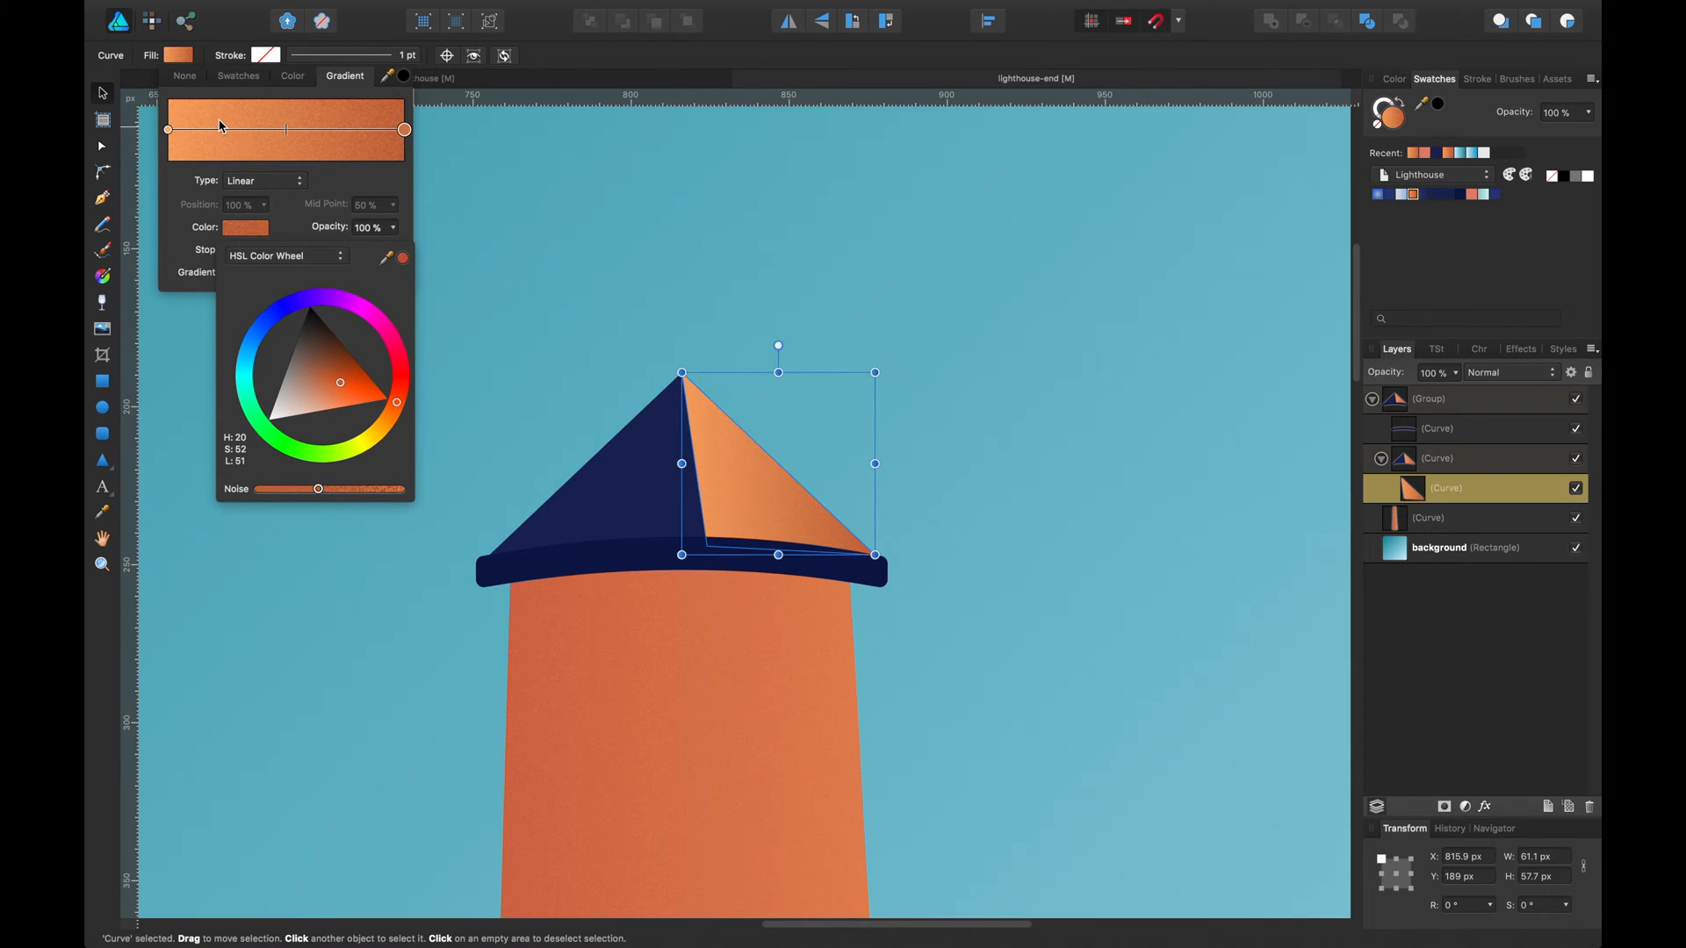
{"action": "left_click", "coordinate": [171, 131]}
{"action": "left_click", "coordinate": [251, 231]}
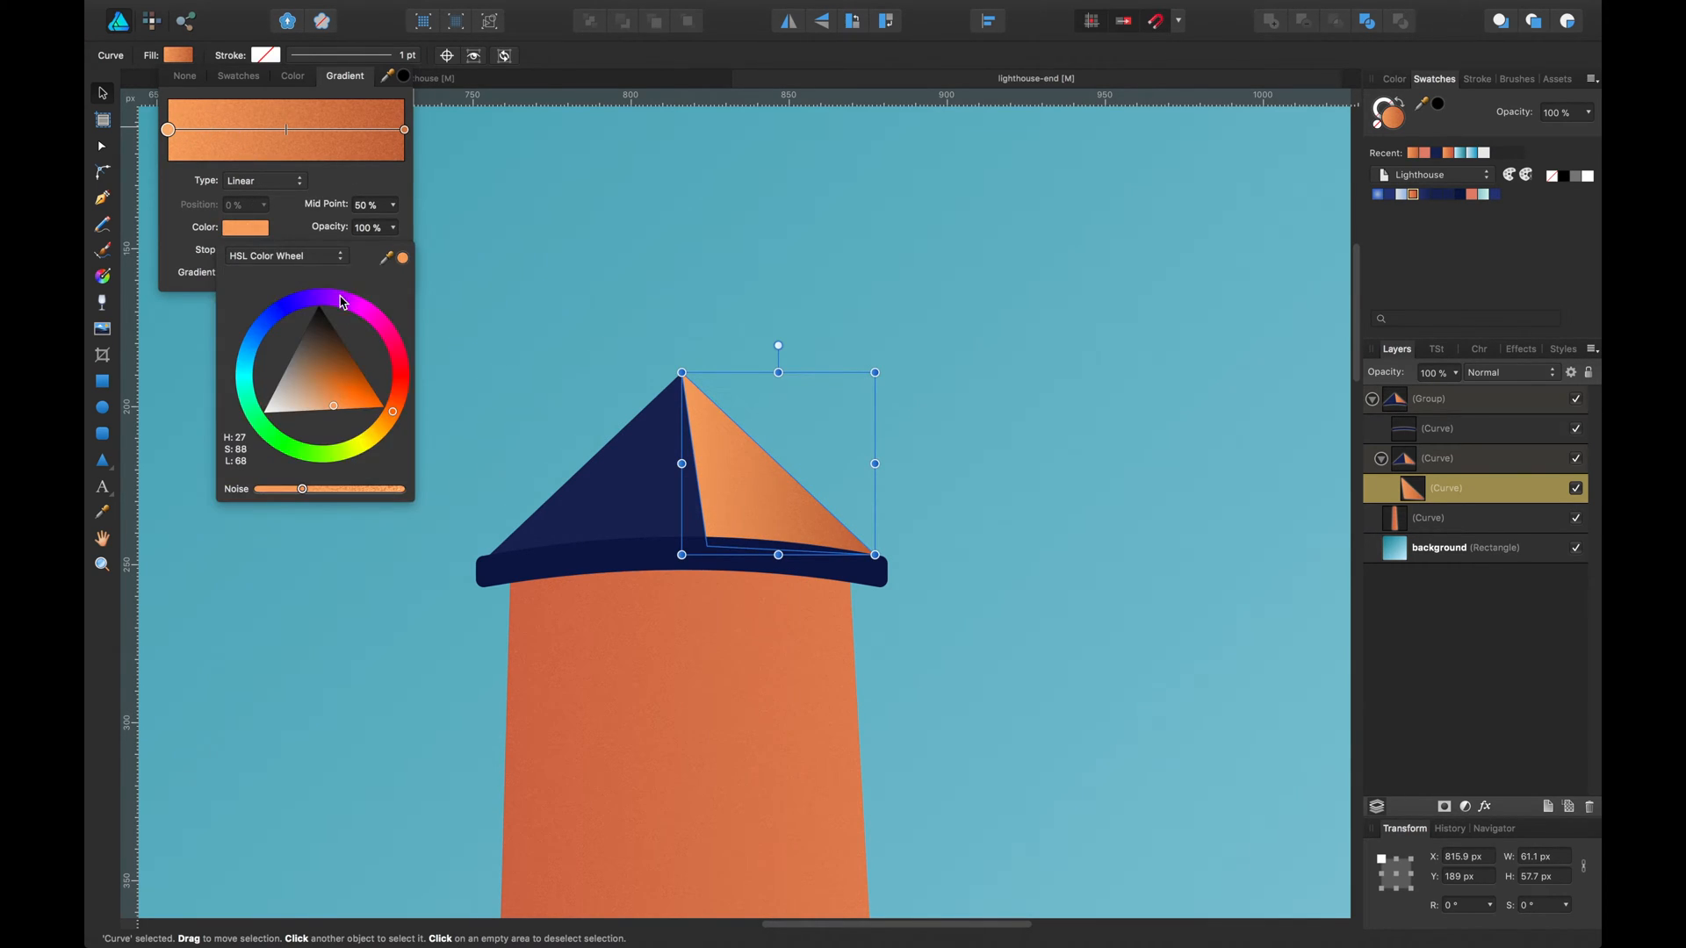
{"action": "left_click_drag", "start_coordinate": [399, 413], "coordinate": [402, 409]}
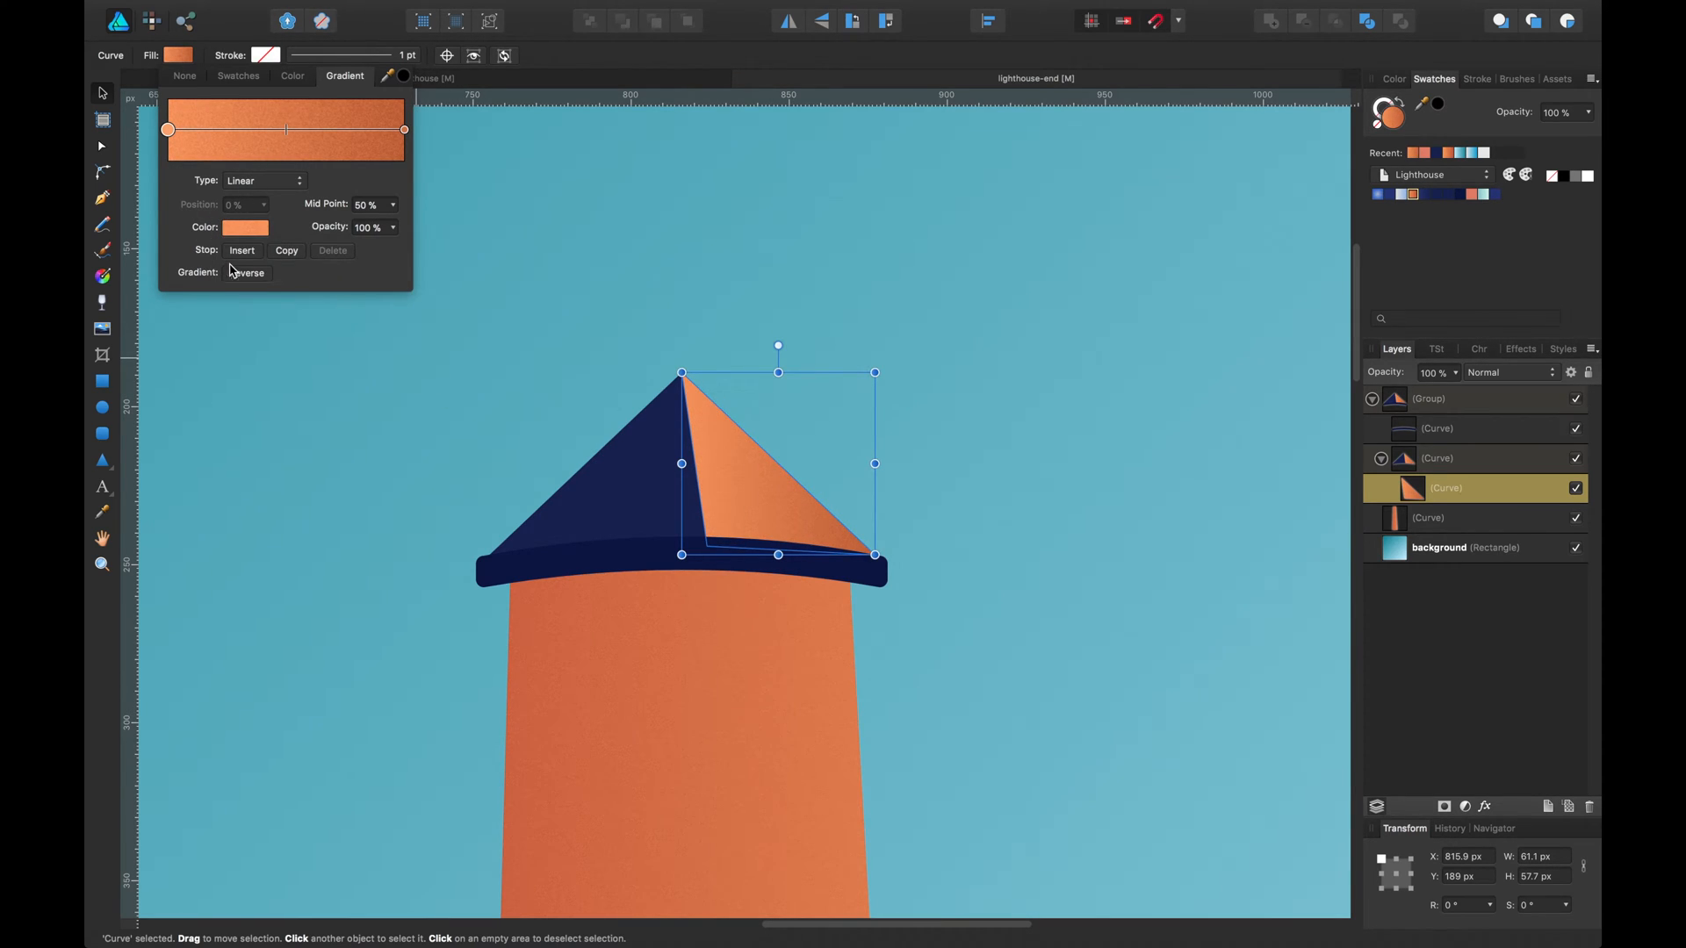
Remove the noise from both gradient stops of the orange roof face and deselect it.
{"action": "left_click", "coordinate": [246, 231]}
{"action": "left_click_drag", "start_coordinate": [290, 491], "coordinate": [271, 489]}
{"action": "left_click", "coordinate": [404, 130]}
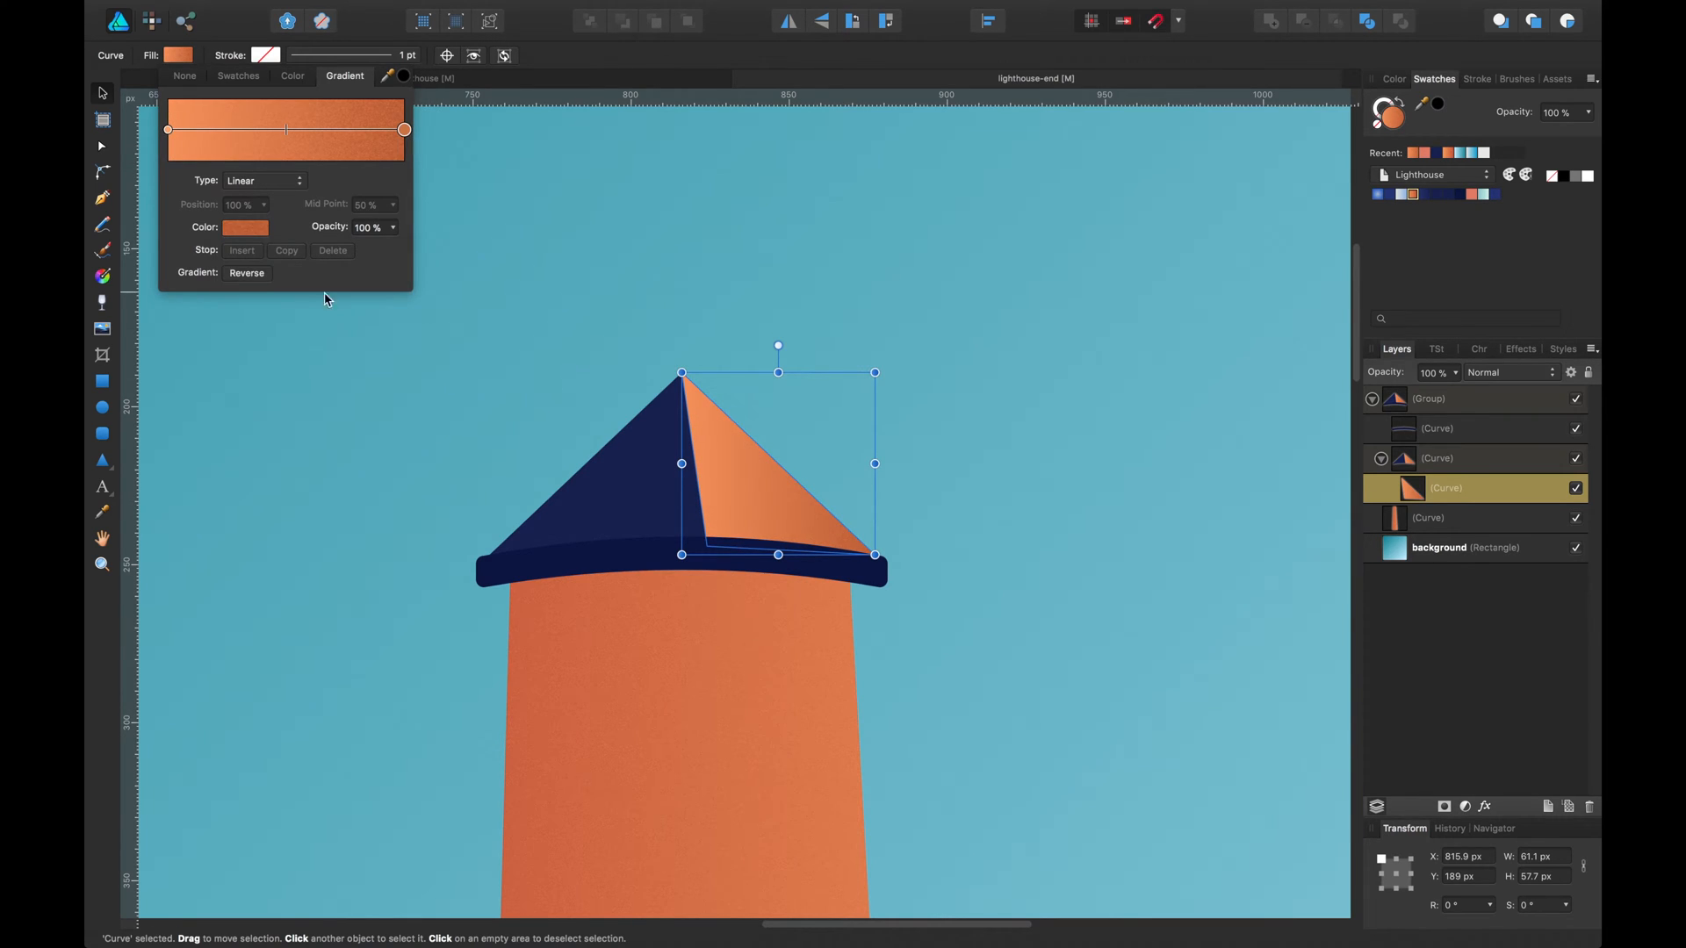
{"action": "left_click", "coordinate": [250, 230]}
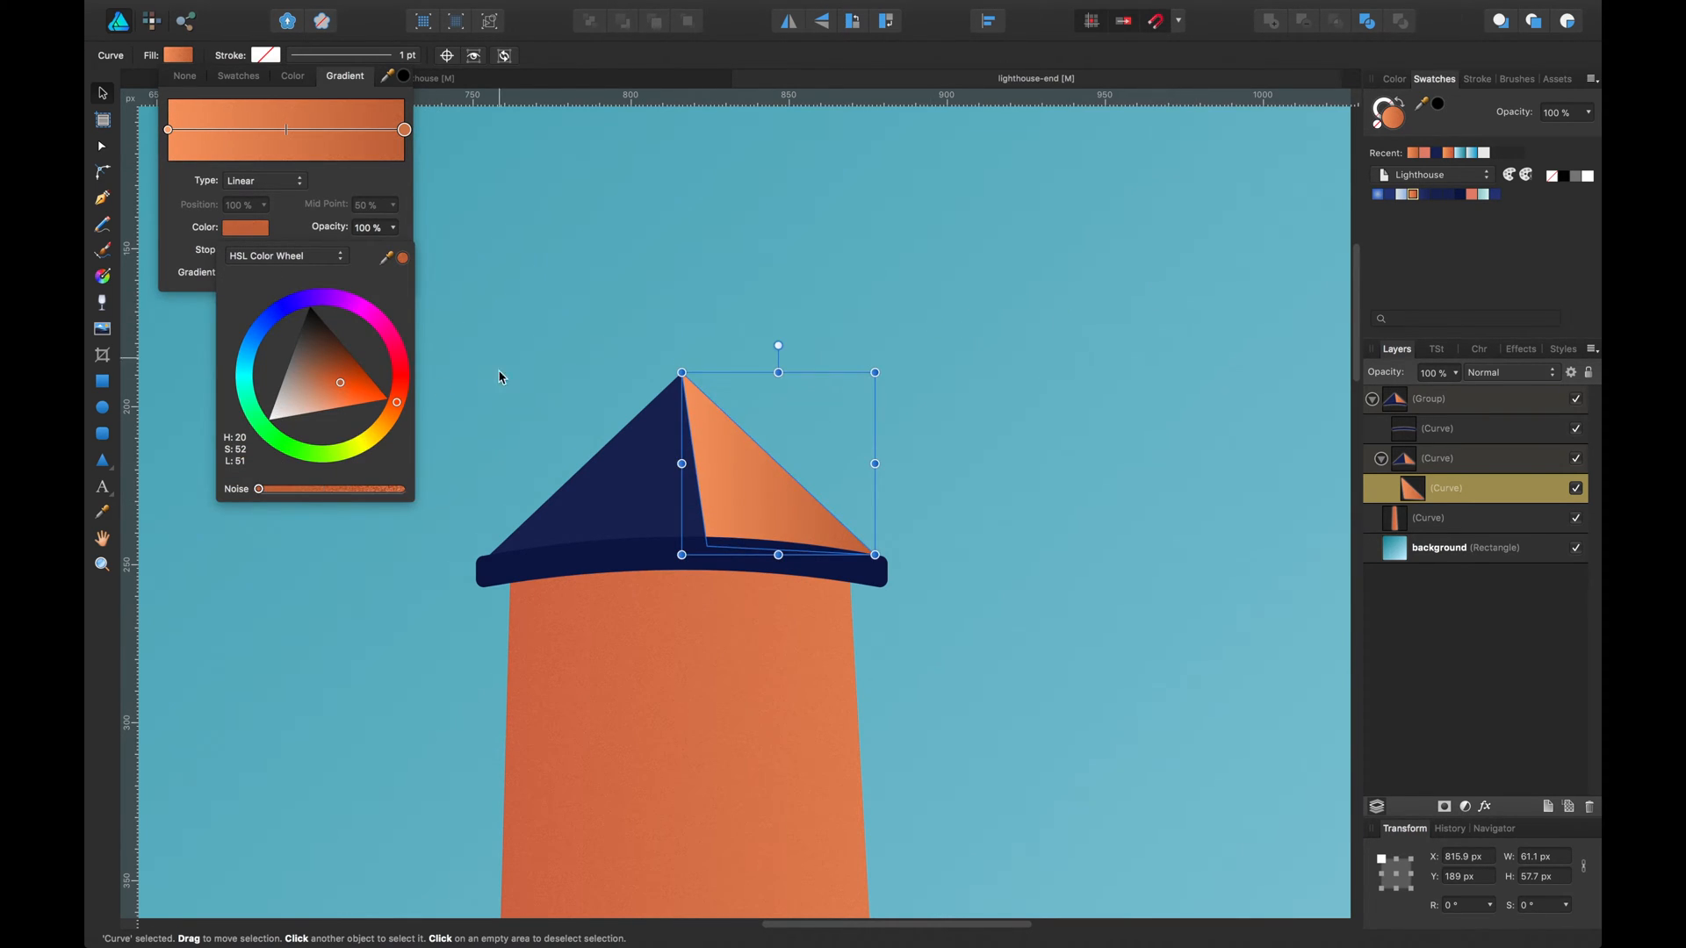
{"action": "left_click_drag", "start_coordinate": [300, 493], "coordinate": [266, 489]}
{"action": "left_click", "coordinate": [932, 263]}
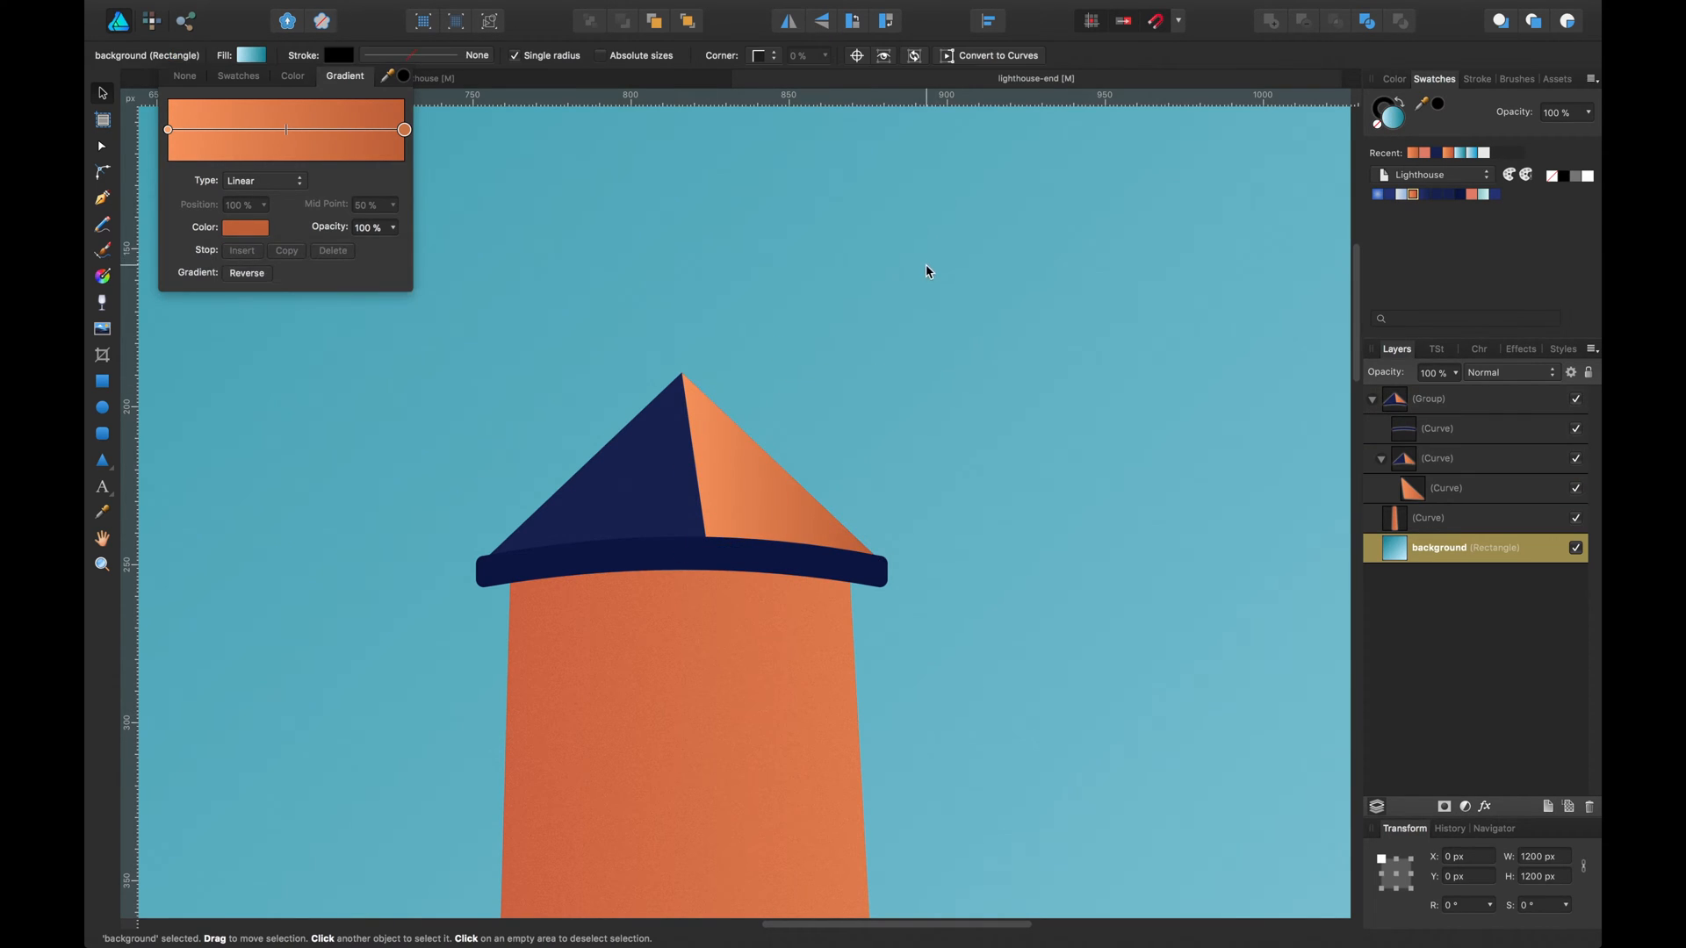
Draw a square of about 11 px on the tower just below the roof, fill it black and bring it in front of the tower.
{"action": "key", "text": "super+minus"}
{"action": "key", "text": "super+minus"}
{"action": "key", "text": "super+minus"}
{"action": "key", "text": "space"}
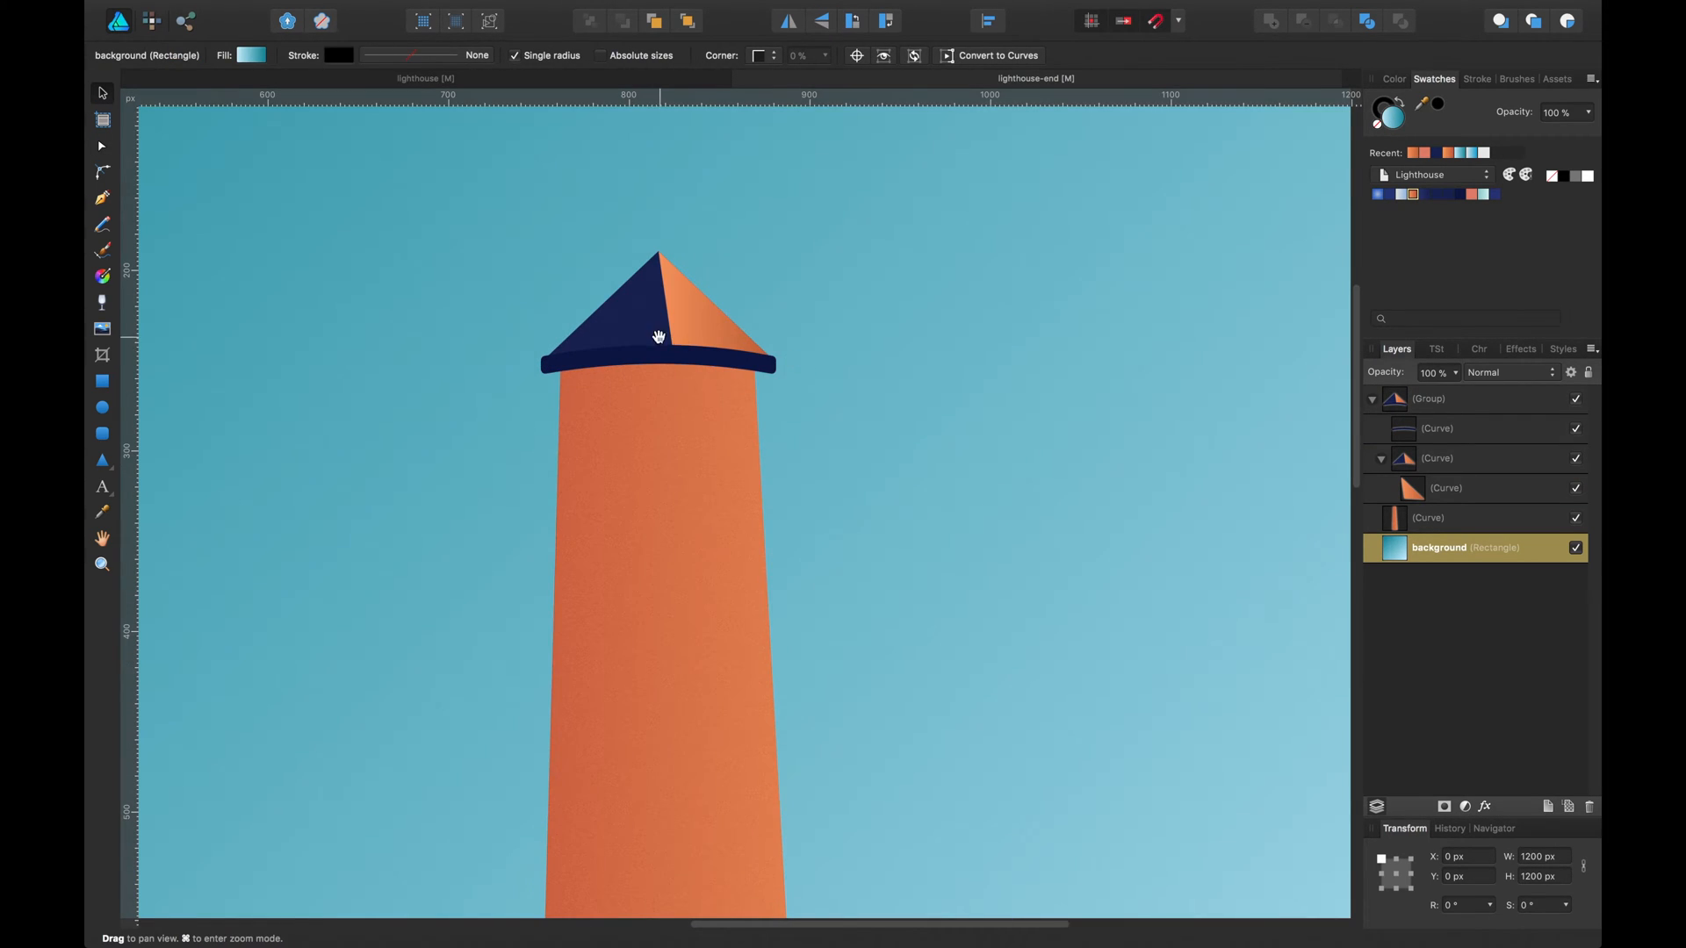
{"action": "left_click_drag", "start_coordinate": [689, 342], "coordinate": [733, 345]}
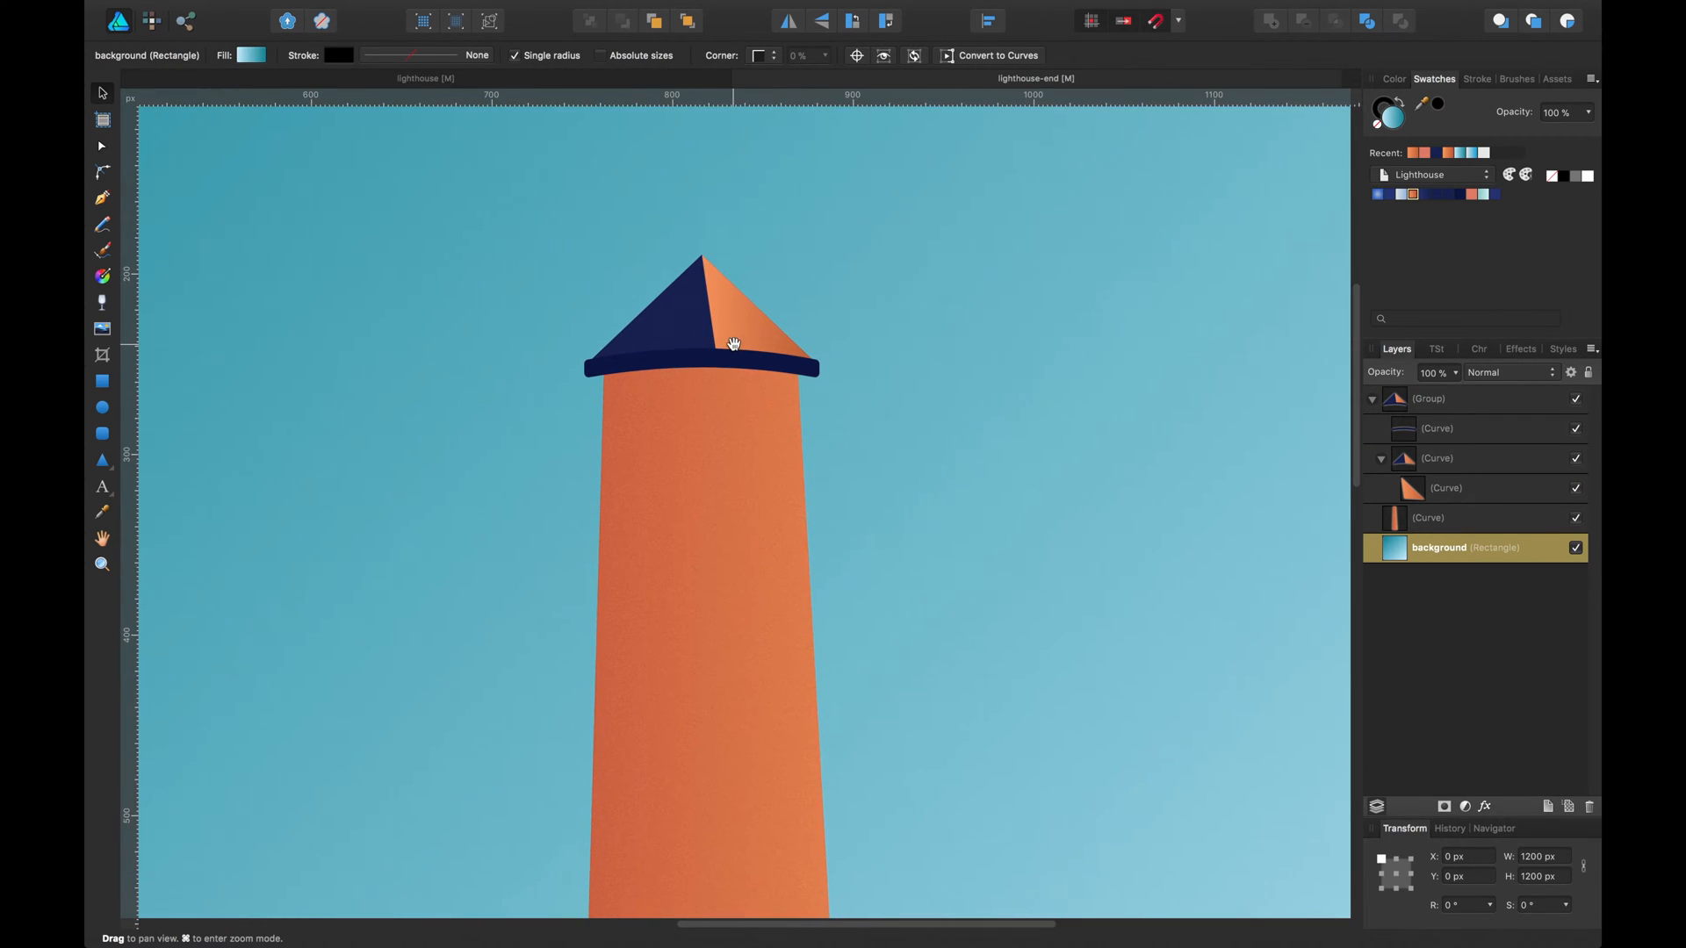
{"action": "left_click", "coordinate": [102, 382]}
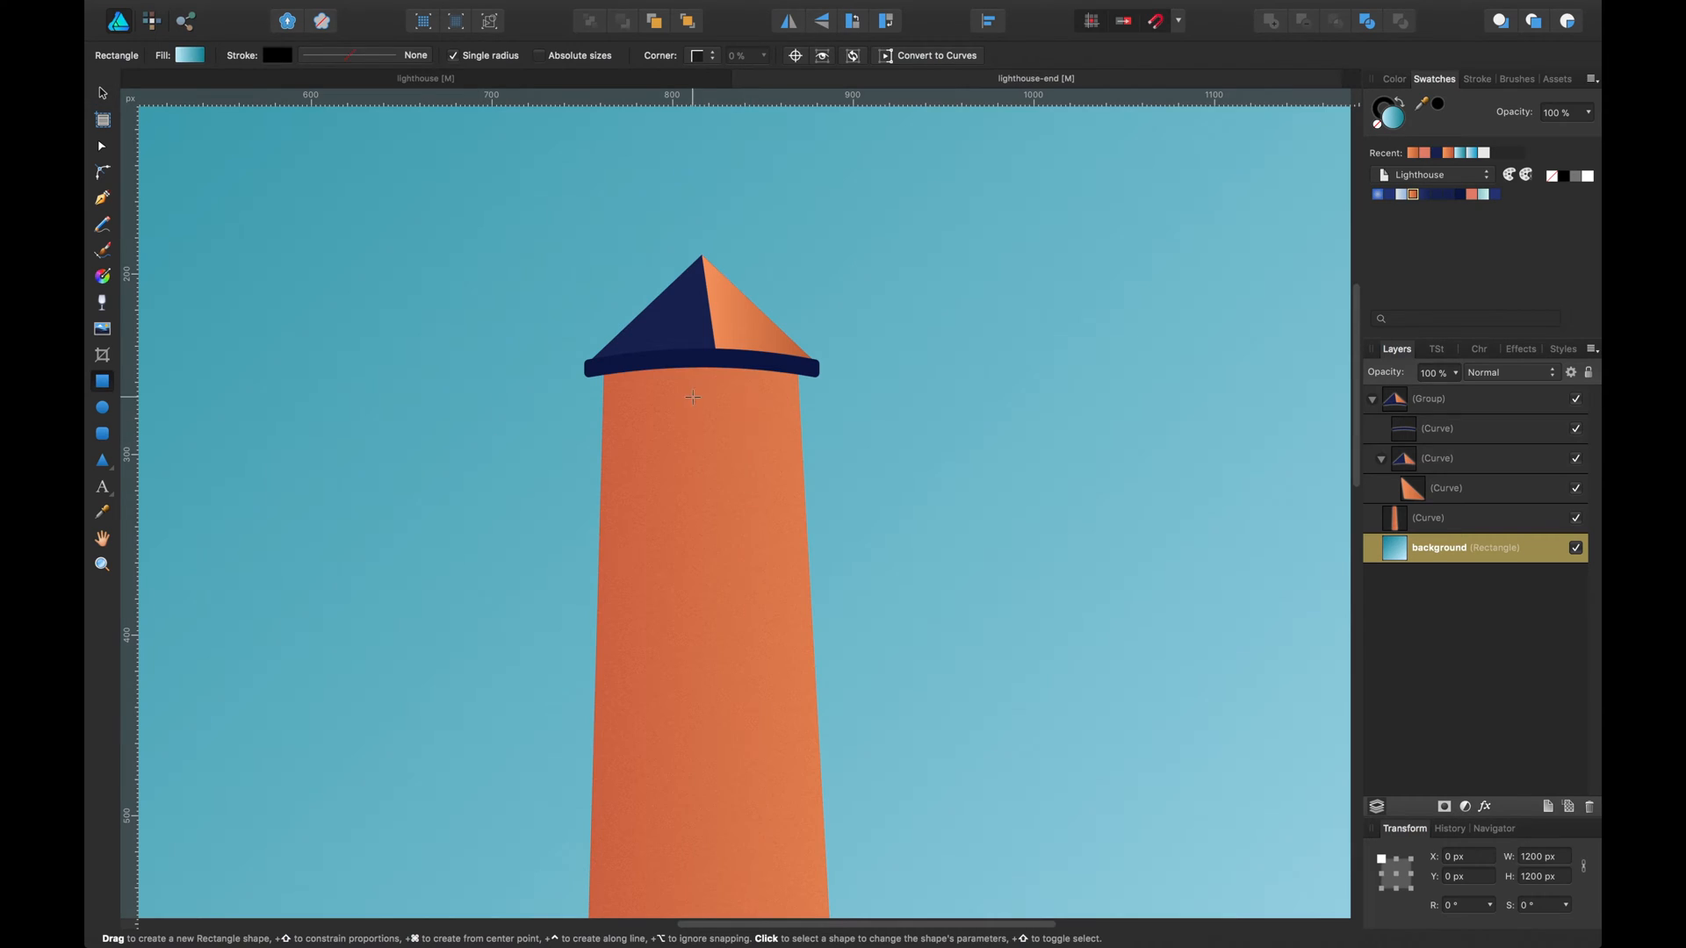
{"action": "left_click_drag", "start_coordinate": [702, 417], "coordinate": [718, 428]}
{"action": "key", "text": "v"}
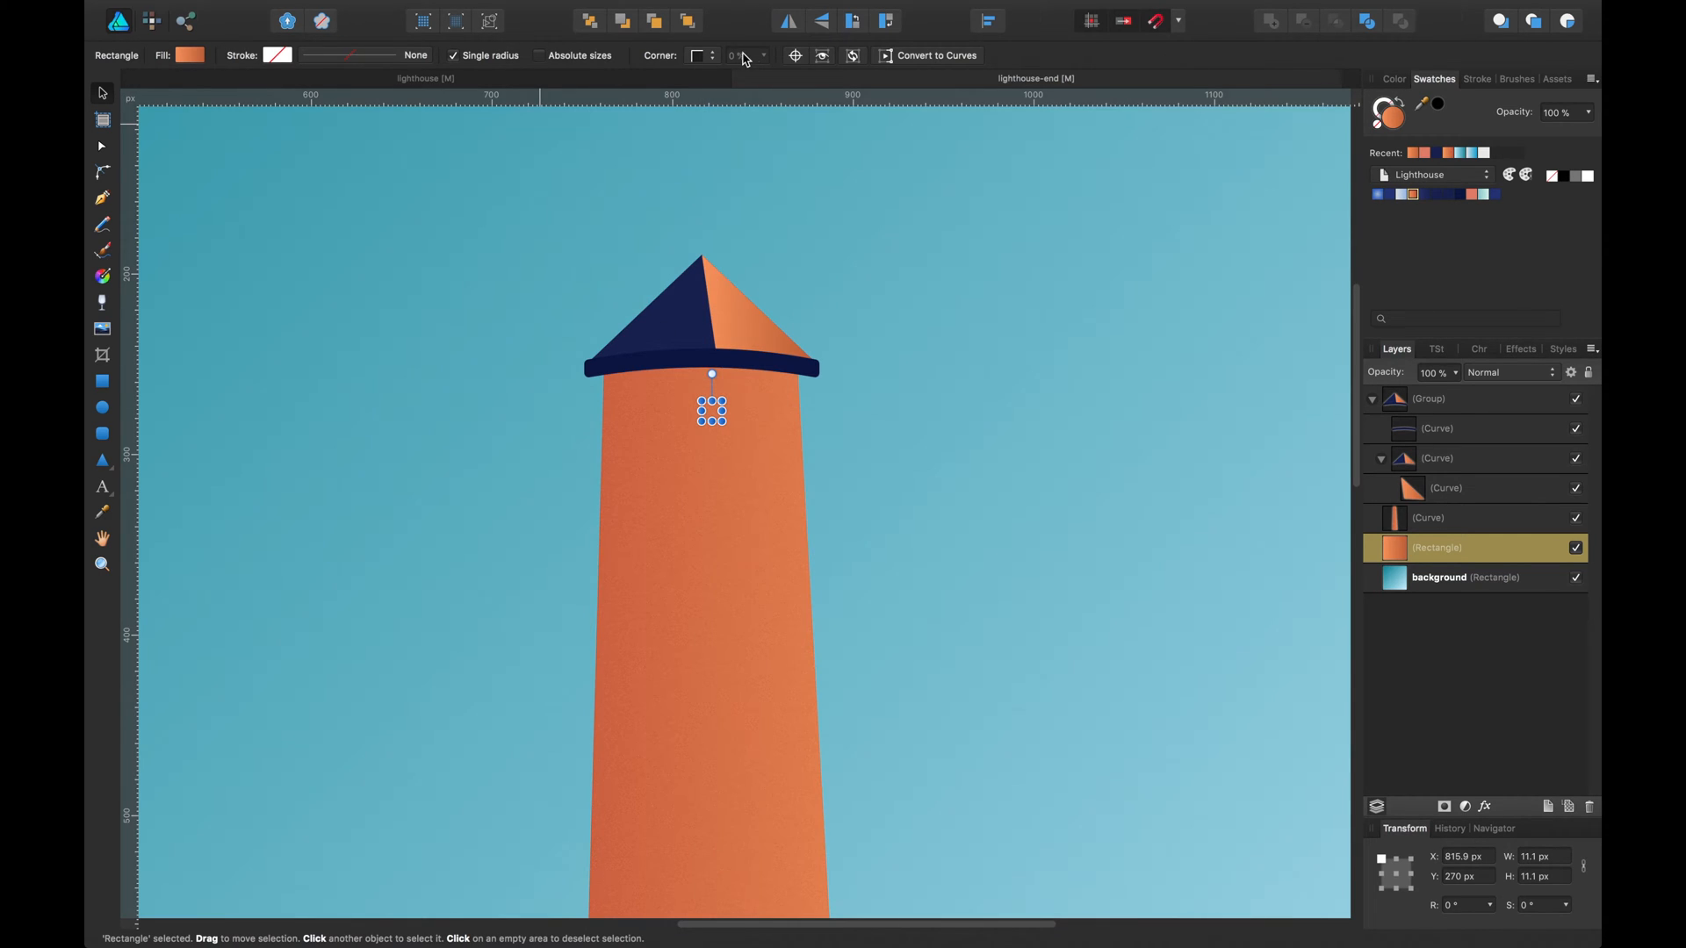
{"action": "left_click", "coordinate": [1440, 104]}
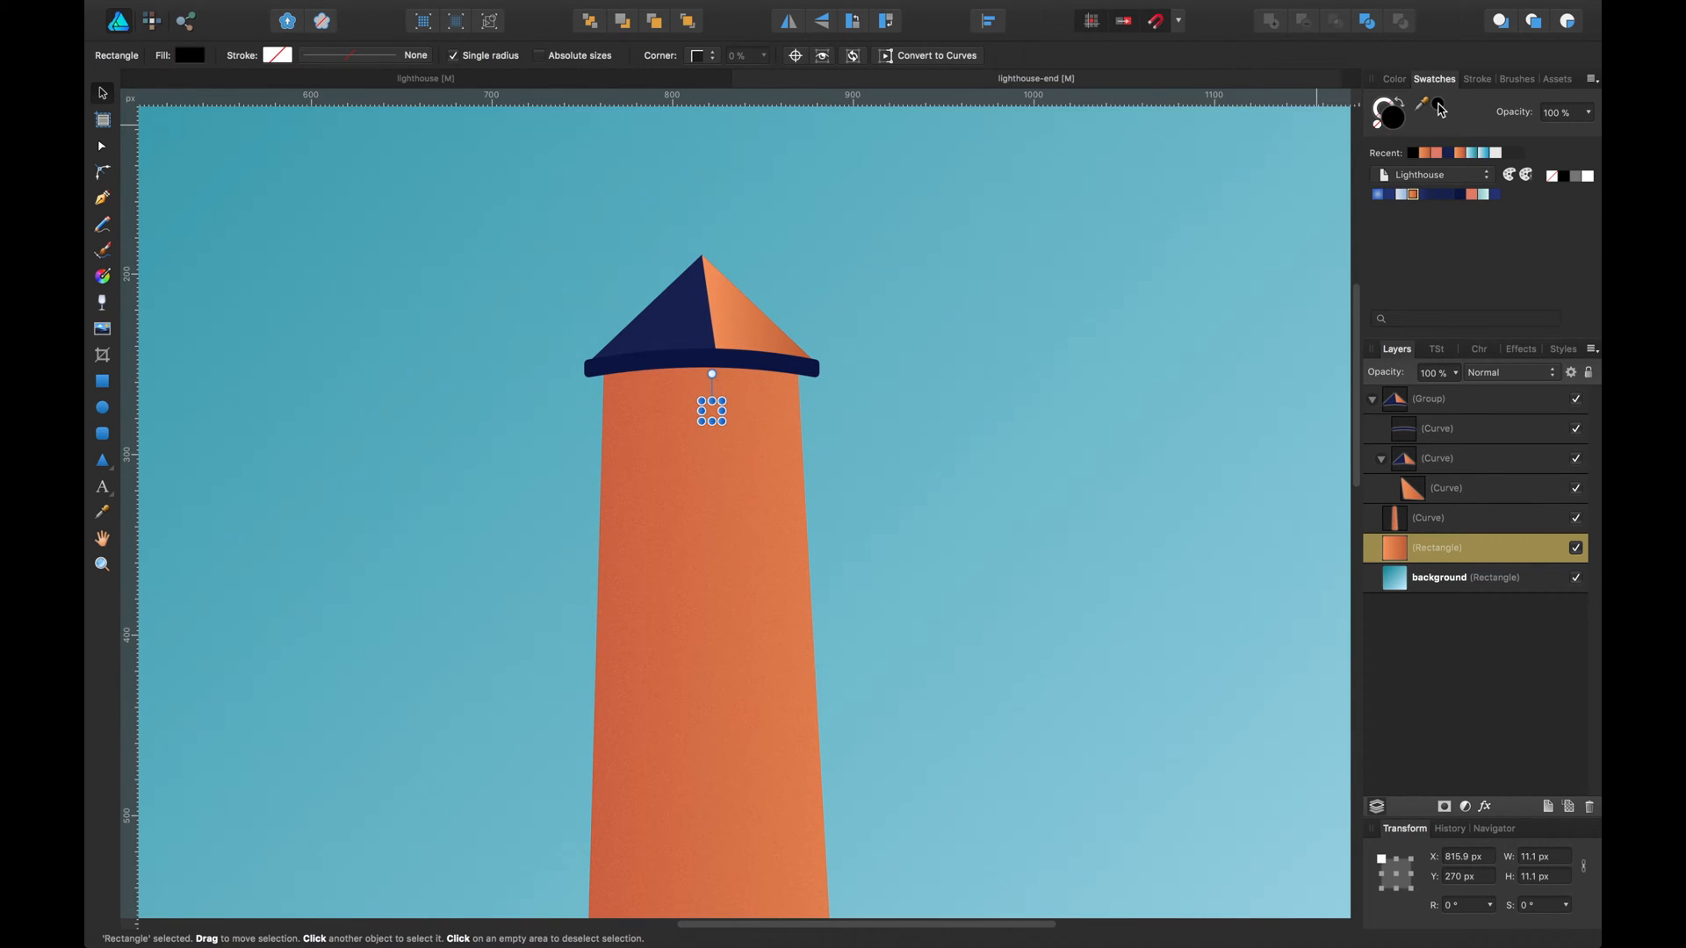
{"action": "key", "text": "super+bracketright"}
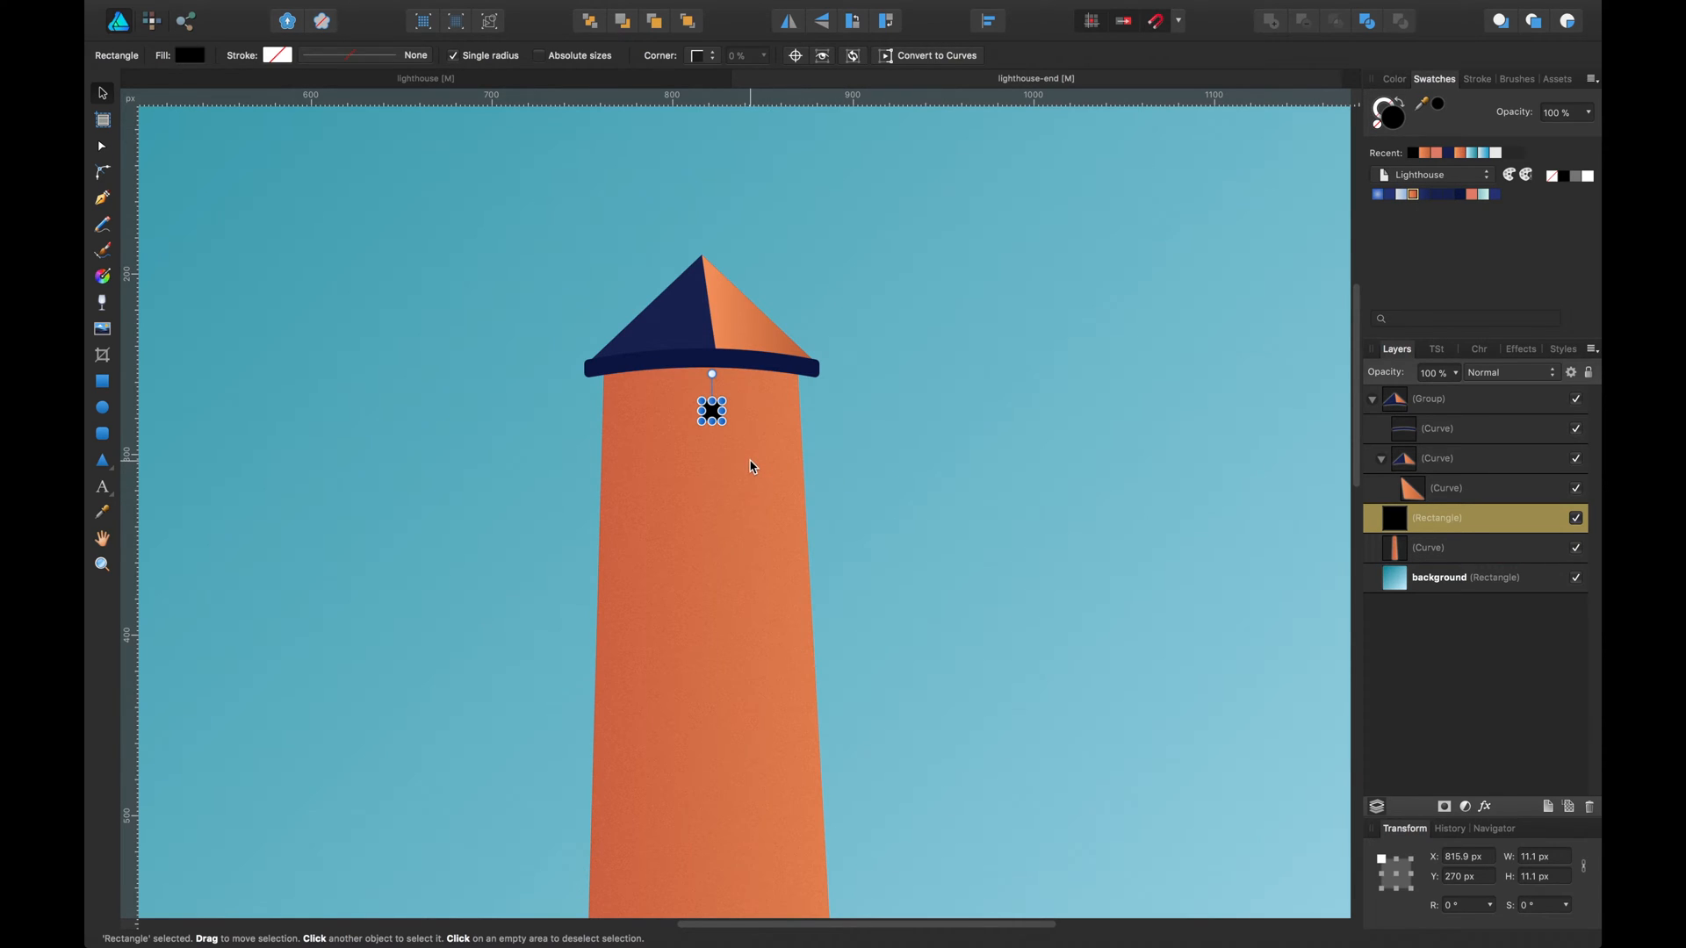
Set the black square's width to 8 px with its proportions locked.
{"action": "left_click", "coordinate": [751, 471]}
{"action": "left_click", "coordinate": [707, 411]}
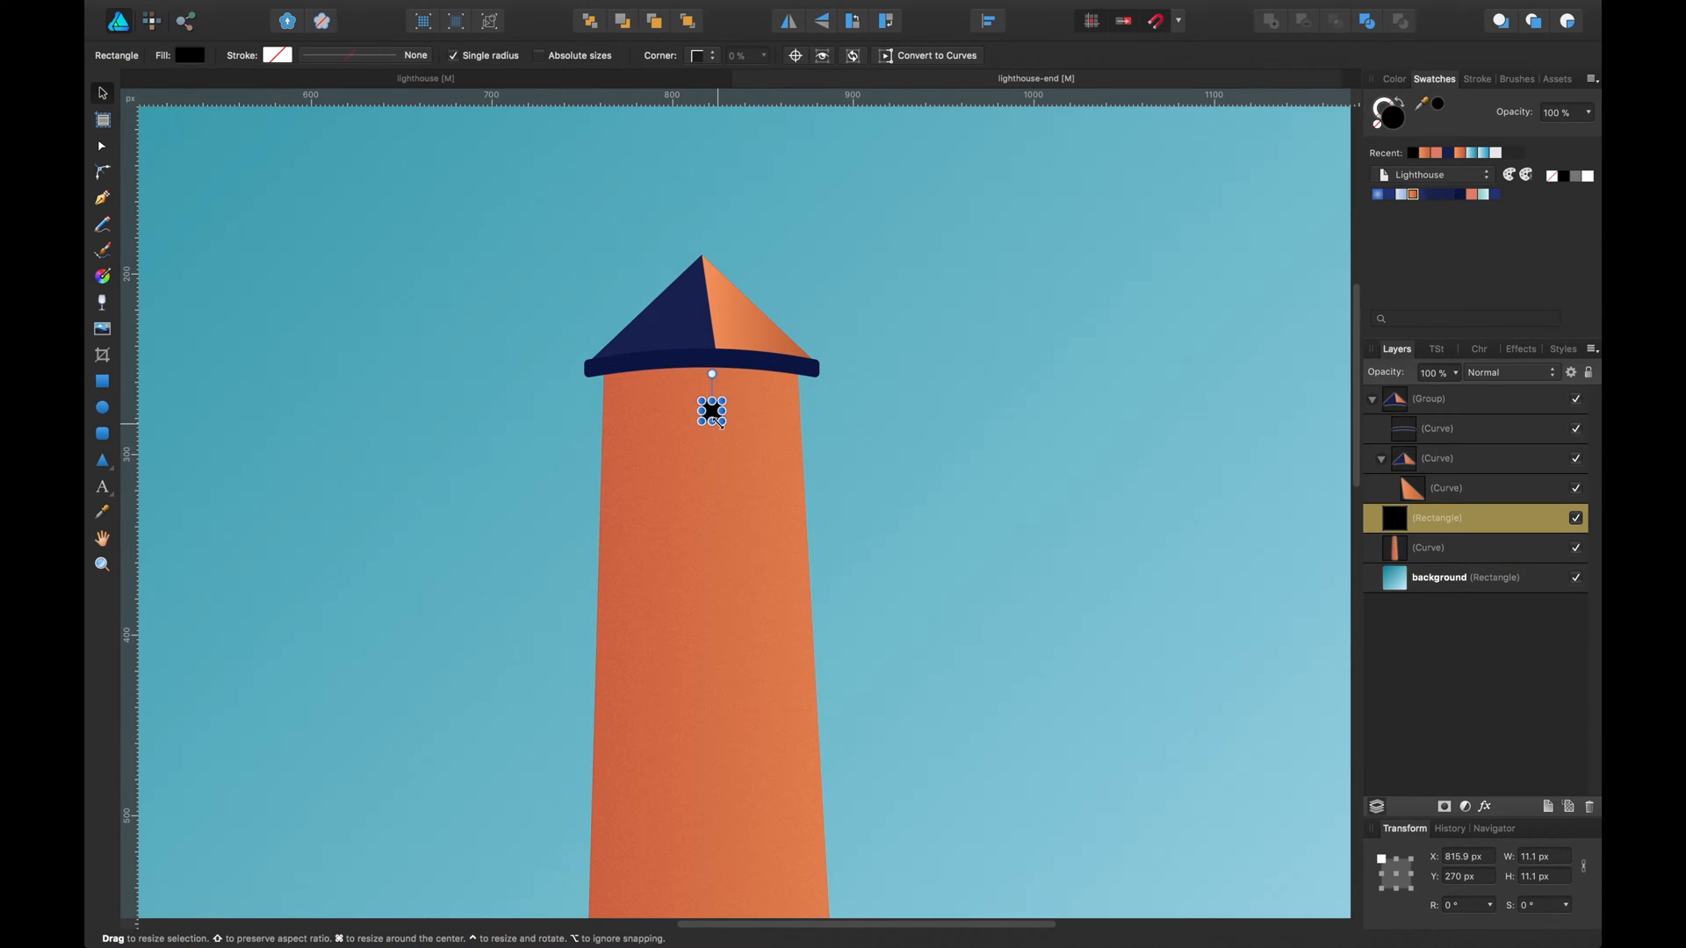
{"action": "left_click_drag", "start_coordinate": [716, 421], "coordinate": [717, 421]}
{"action": "left_click", "coordinate": [1068, 427]}
{"action": "scroll", "coordinate": [956, 497], "scroll_direction": "down", "scroll_amount": 1}
{"action": "left_click", "coordinate": [716, 379]}
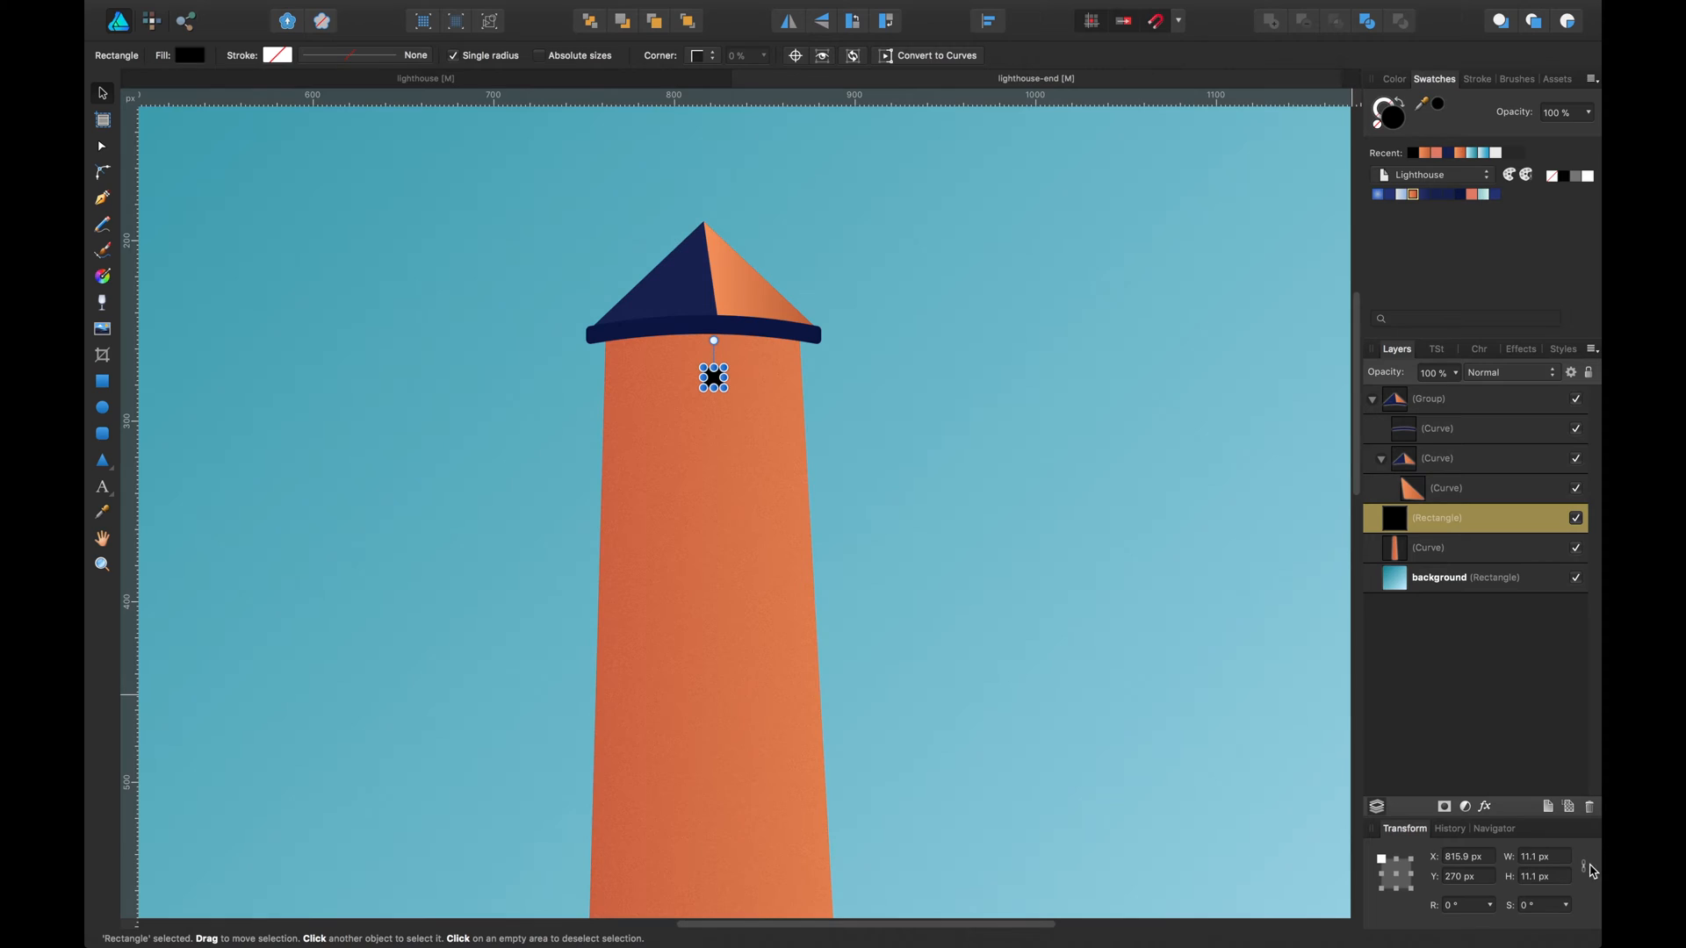
{"action": "double_click", "coordinate": [1550, 856]}
{"action": "type", "text": "8"}
{"action": "key", "text": "Return"}
{"action": "left_click", "coordinate": [830, 356]}
{"action": "scroll", "coordinate": [884, 407], "scroll_direction": "down", "scroll_amount": 5}
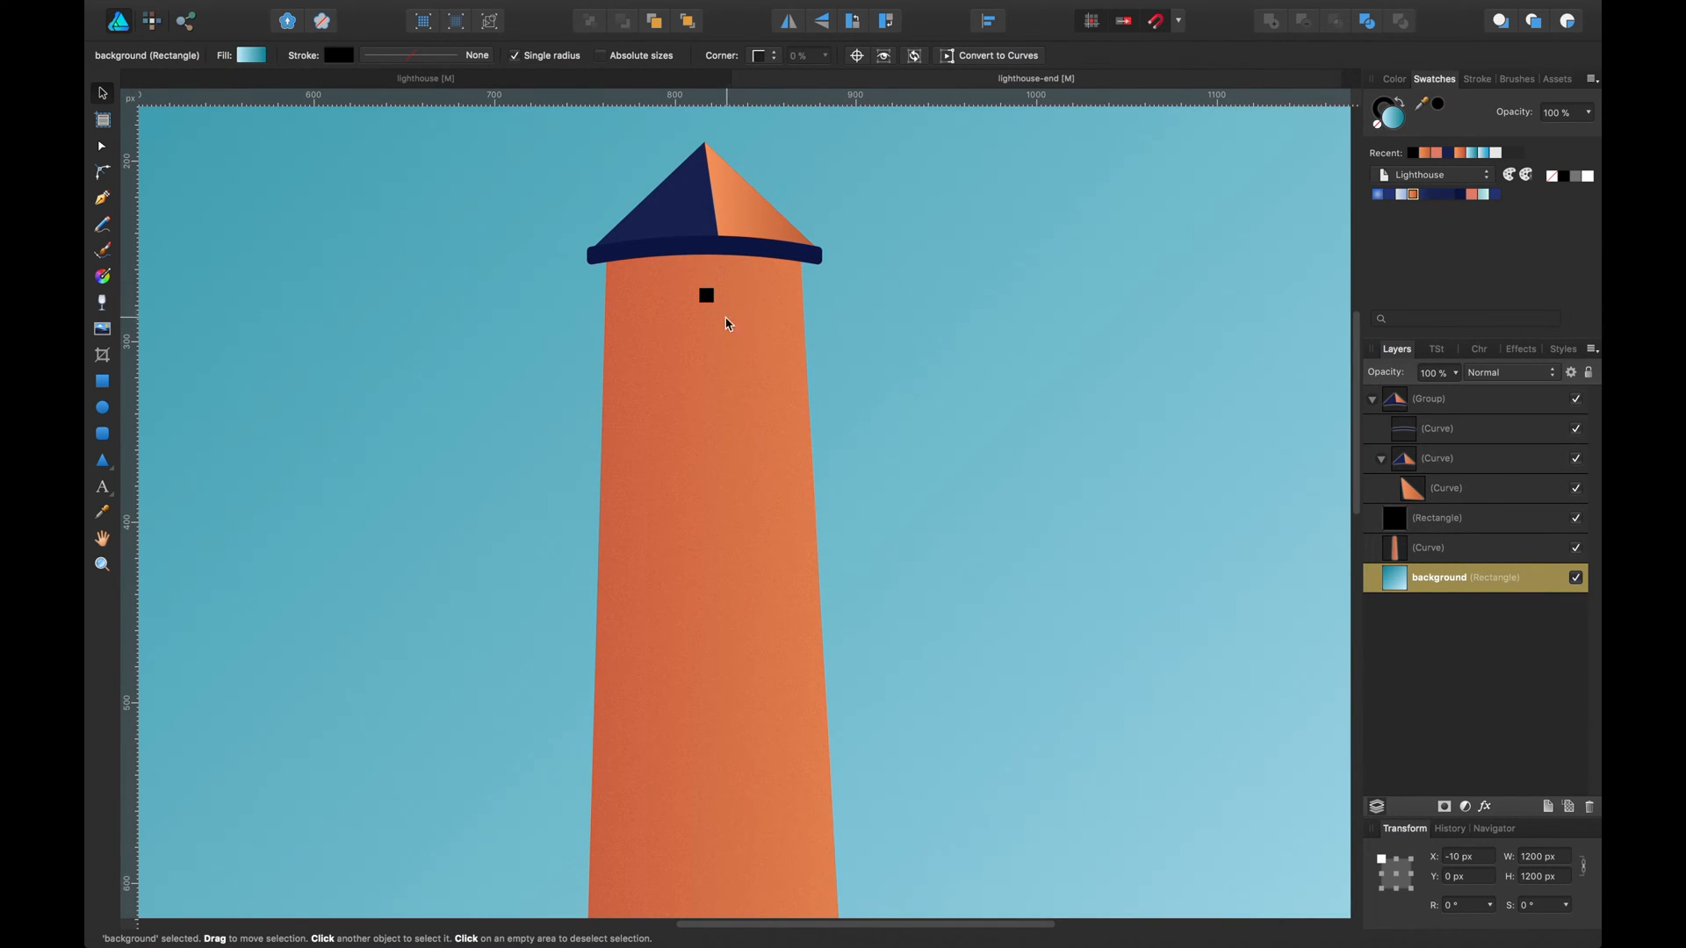
Draw a rounded rectangle about 153 × 26 px across the tower below the black square and centre it at about X 740, Y 298 px.
{"action": "left_click", "coordinate": [101, 383]}
{"action": "left_click", "coordinate": [108, 386]}
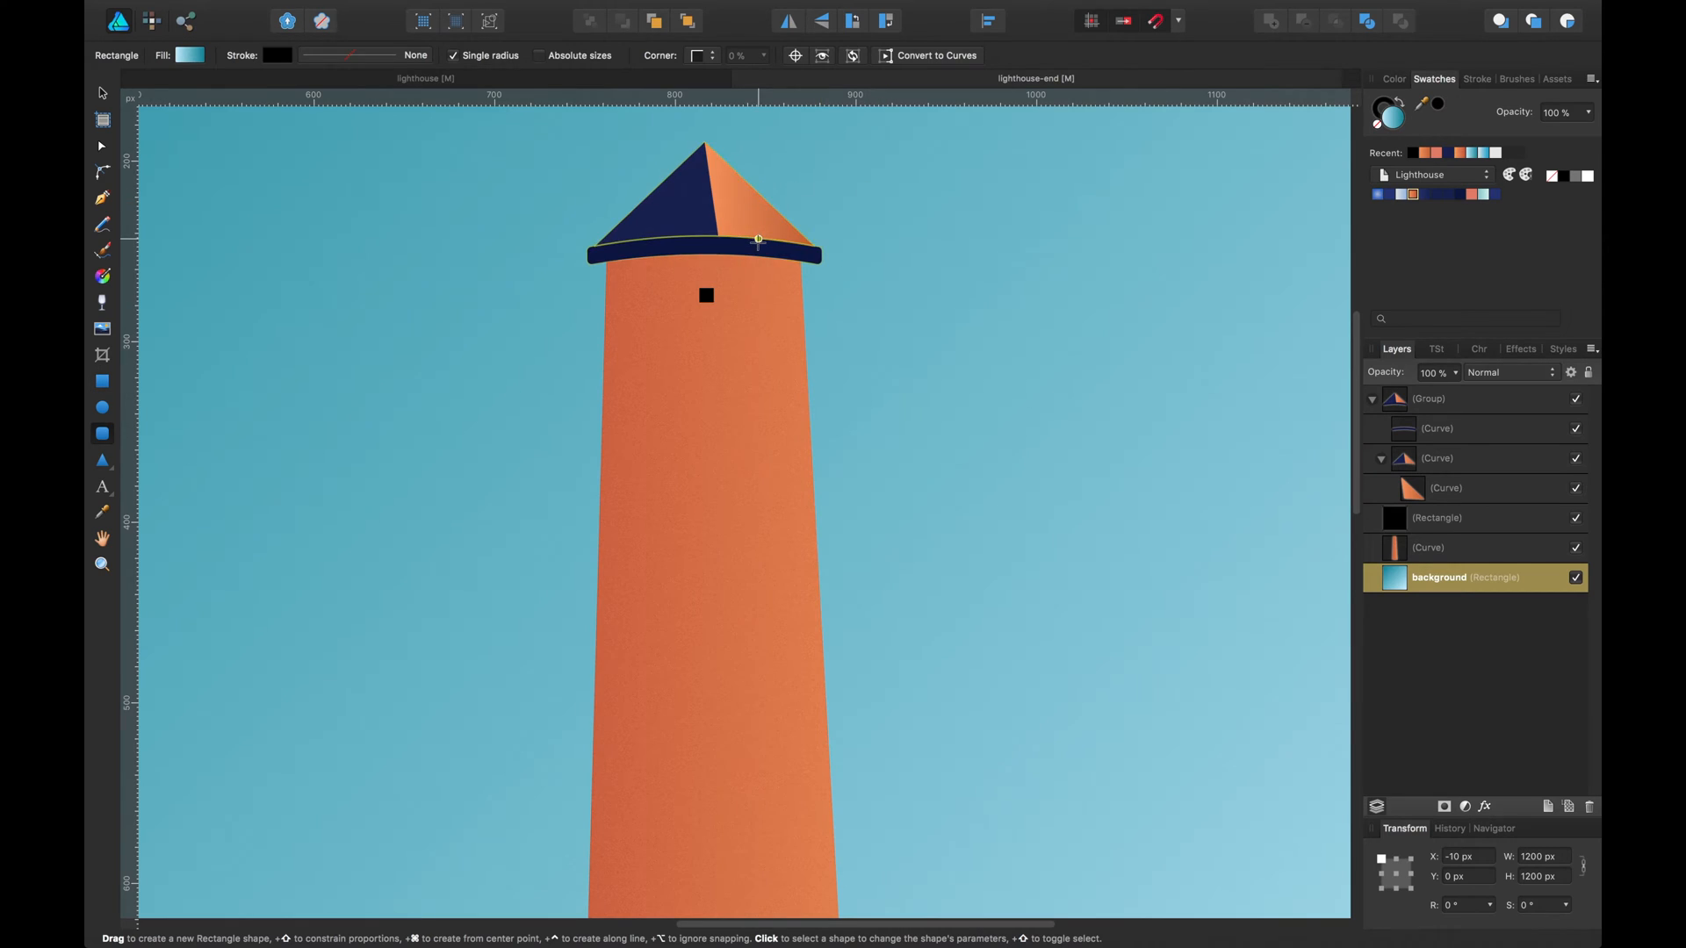
{"action": "left_click_drag", "start_coordinate": [567, 339], "coordinate": [843, 386]}
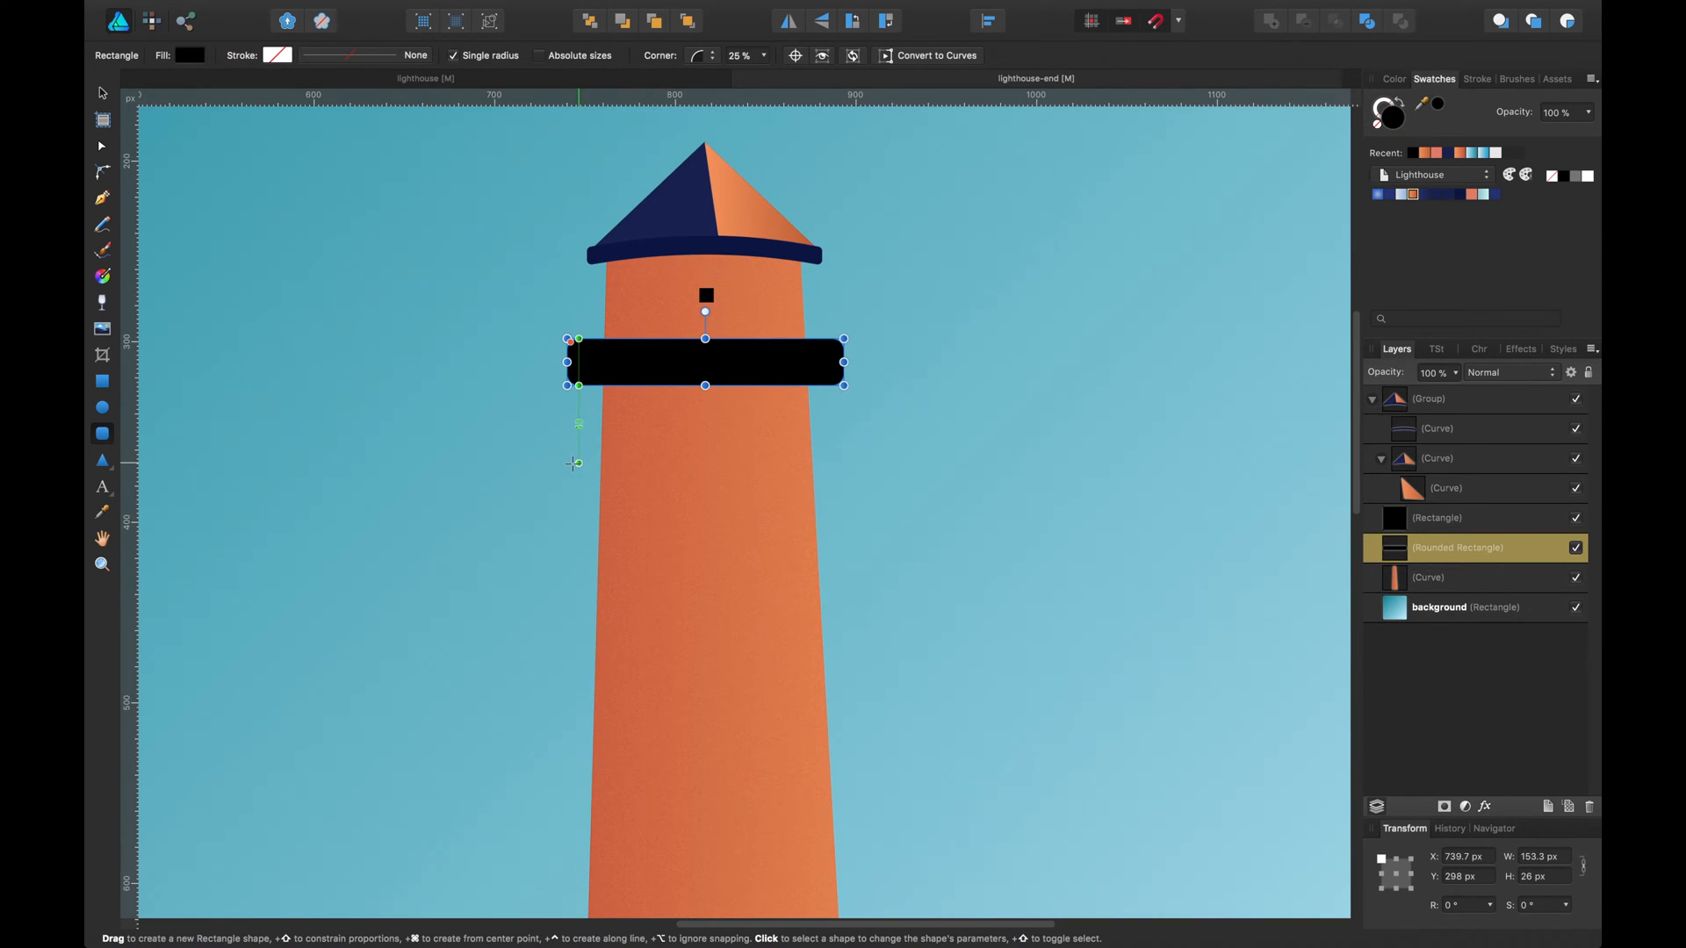
{"action": "key", "text": "v"}
{"action": "left_click_drag", "start_coordinate": [748, 377], "coordinate": [746, 378]}
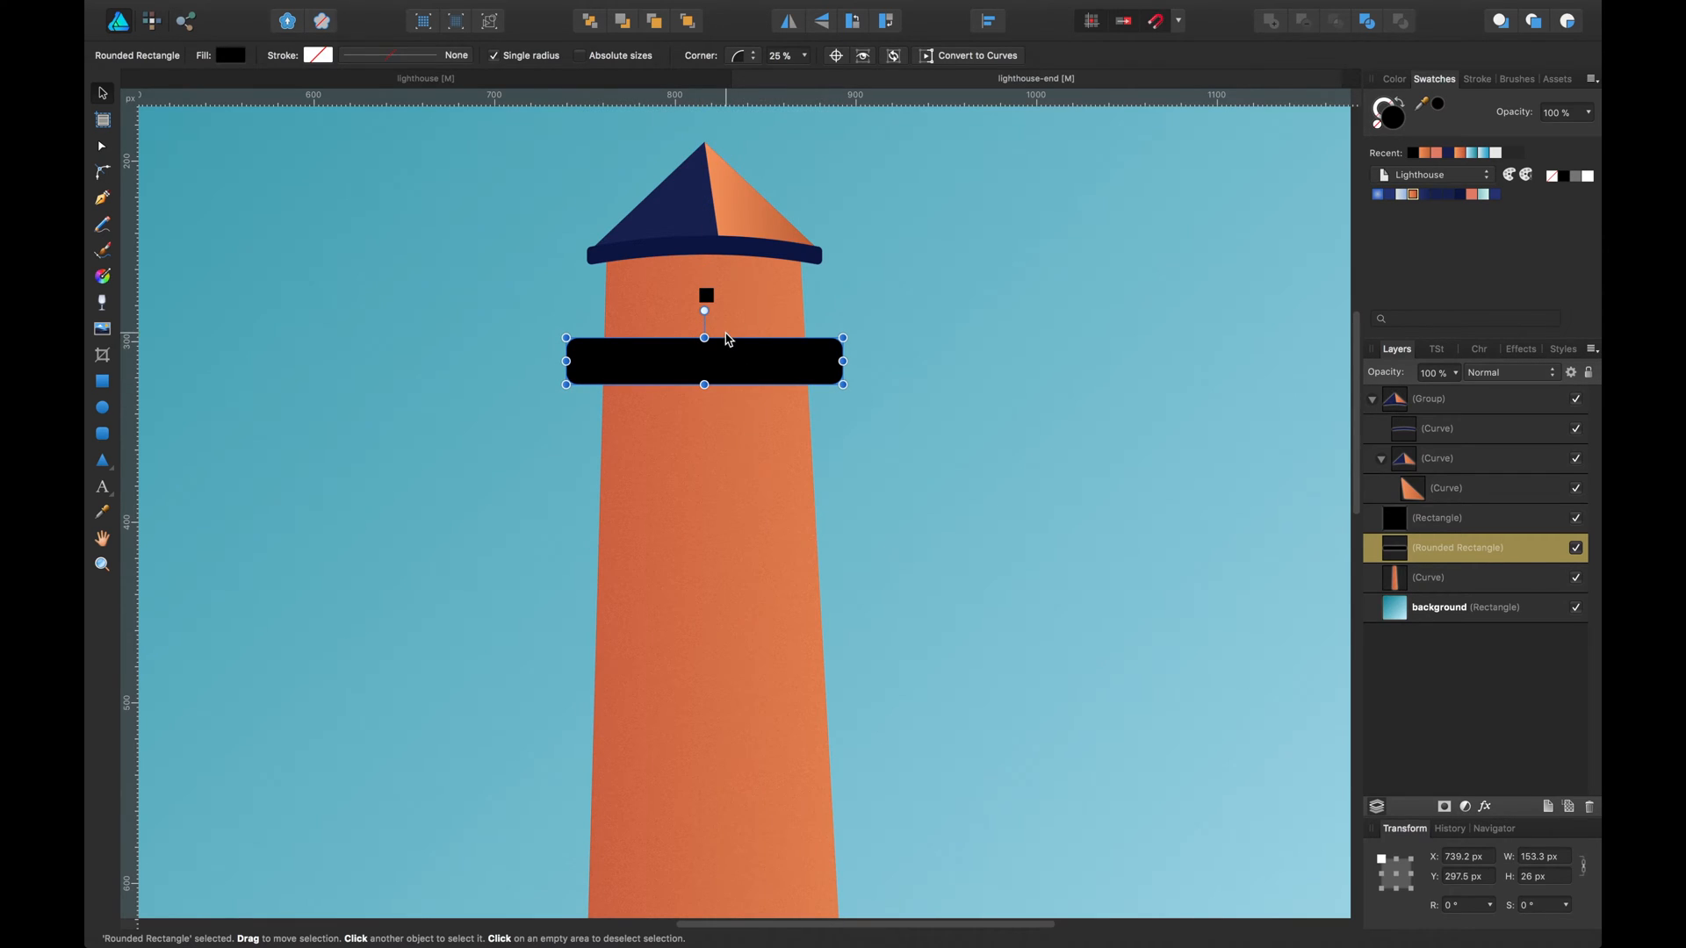
{"action": "left_click_drag", "start_coordinate": [733, 361], "coordinate": [751, 361]}
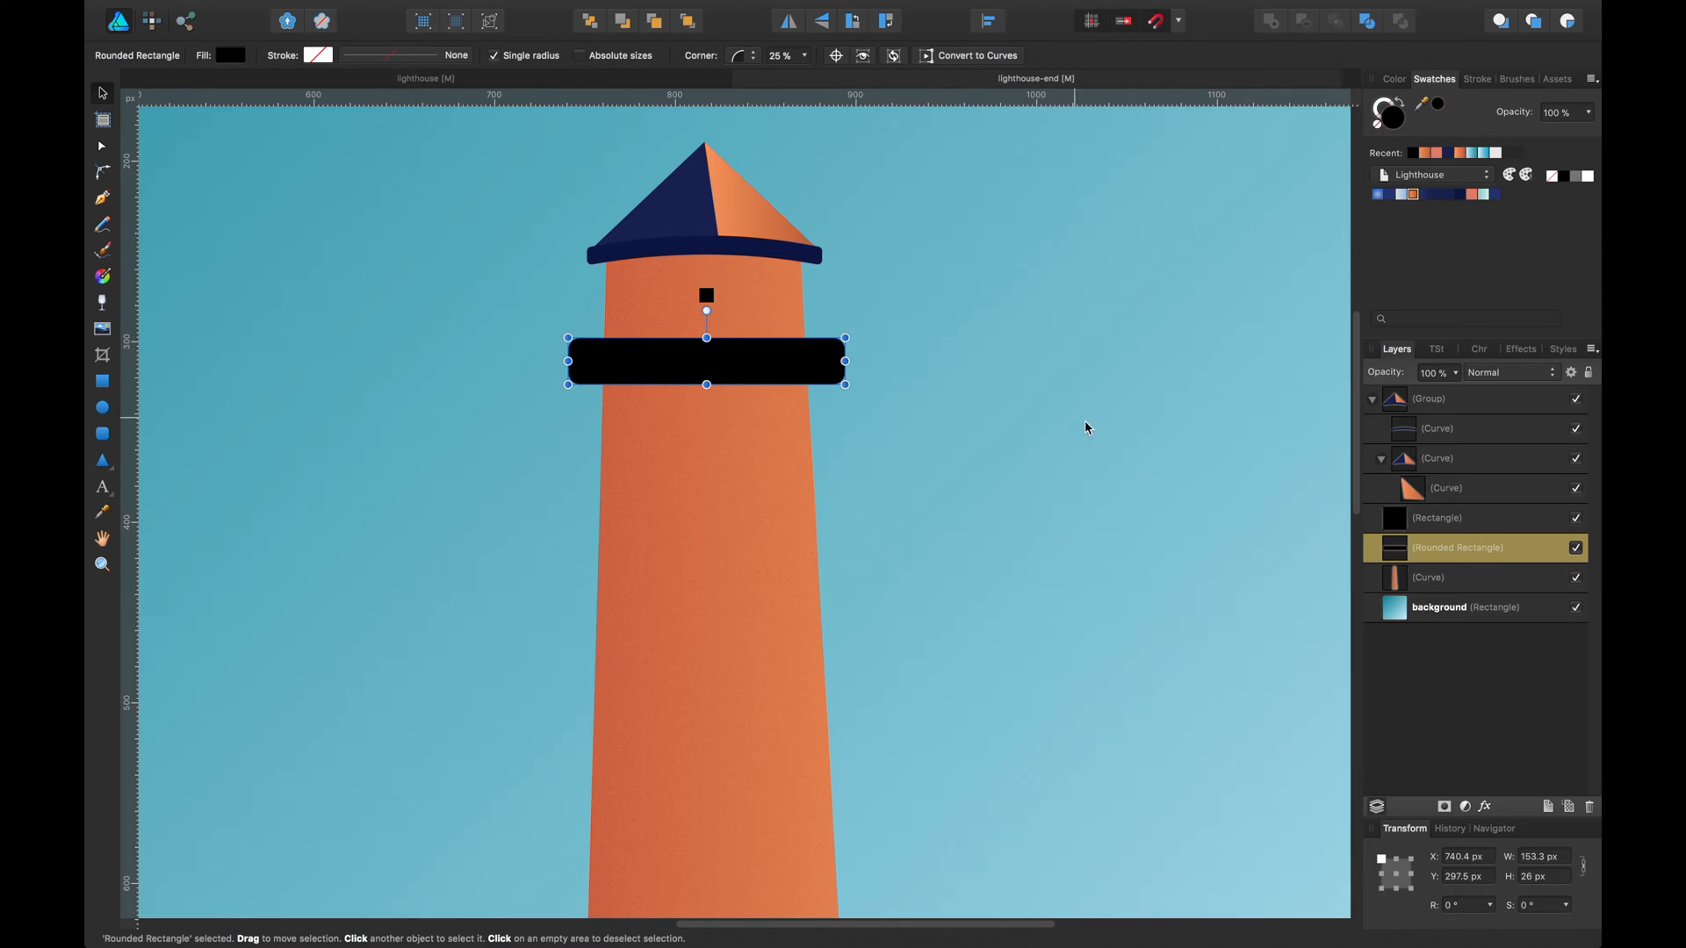
Fill the rounded band across the tower with the dark navy swatch and convert it to curves.
{"action": "left_click", "coordinate": [1453, 196]}
{"action": "left_click", "coordinate": [990, 58]}
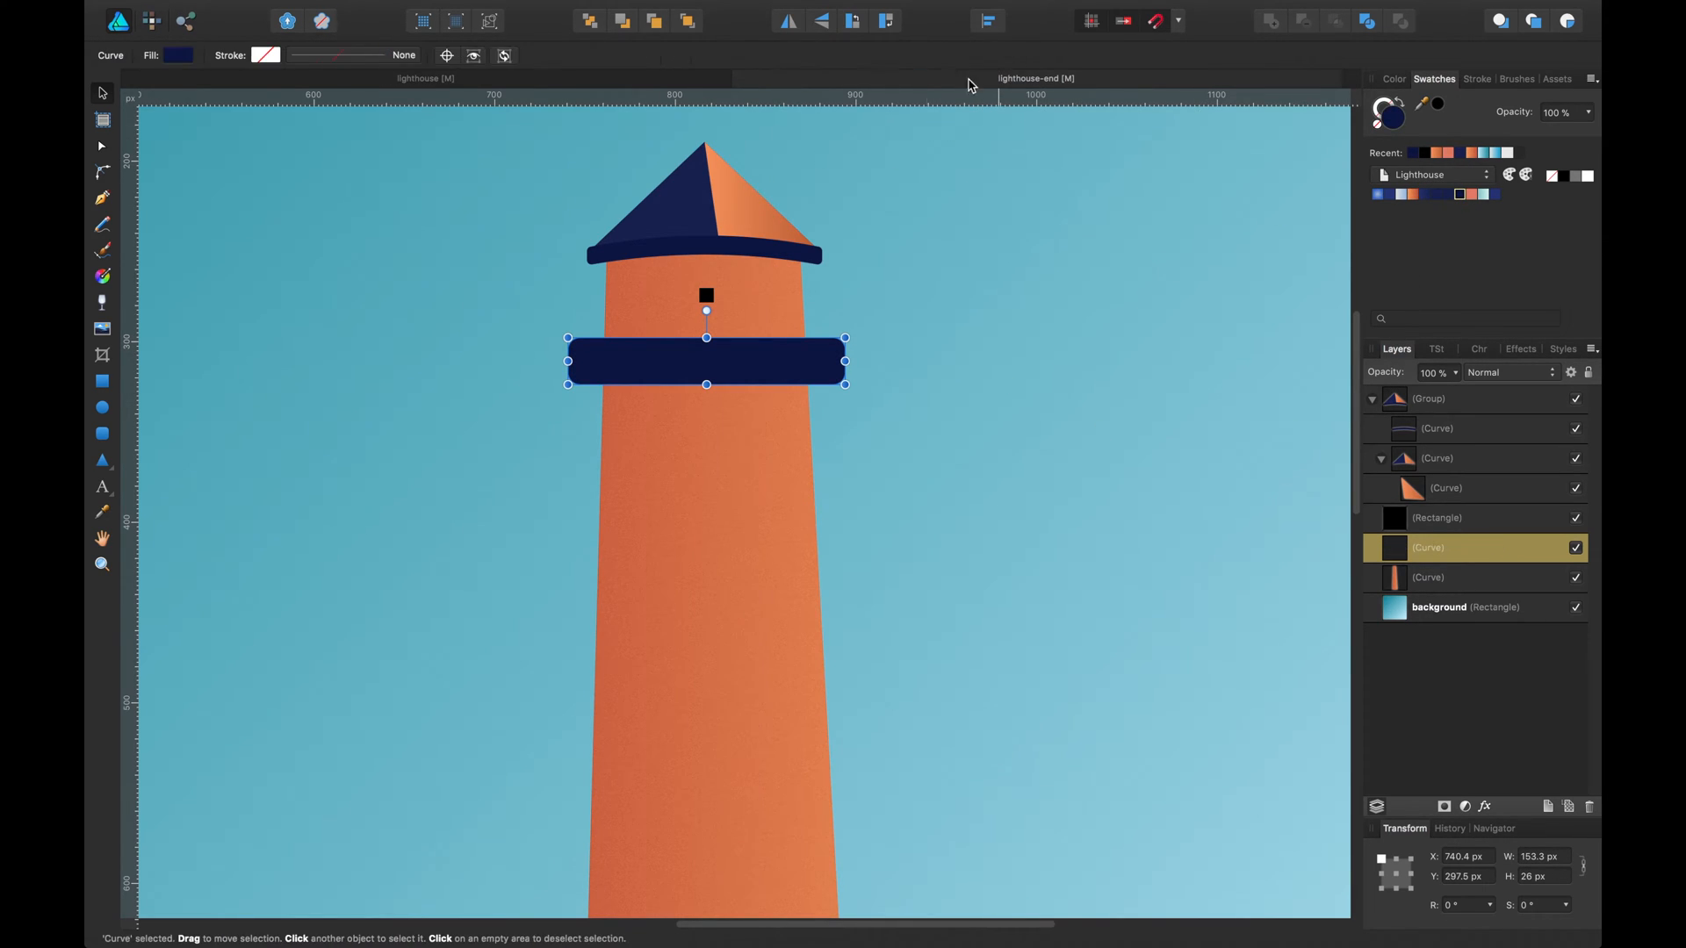
{"action": "key", "text": "a"}
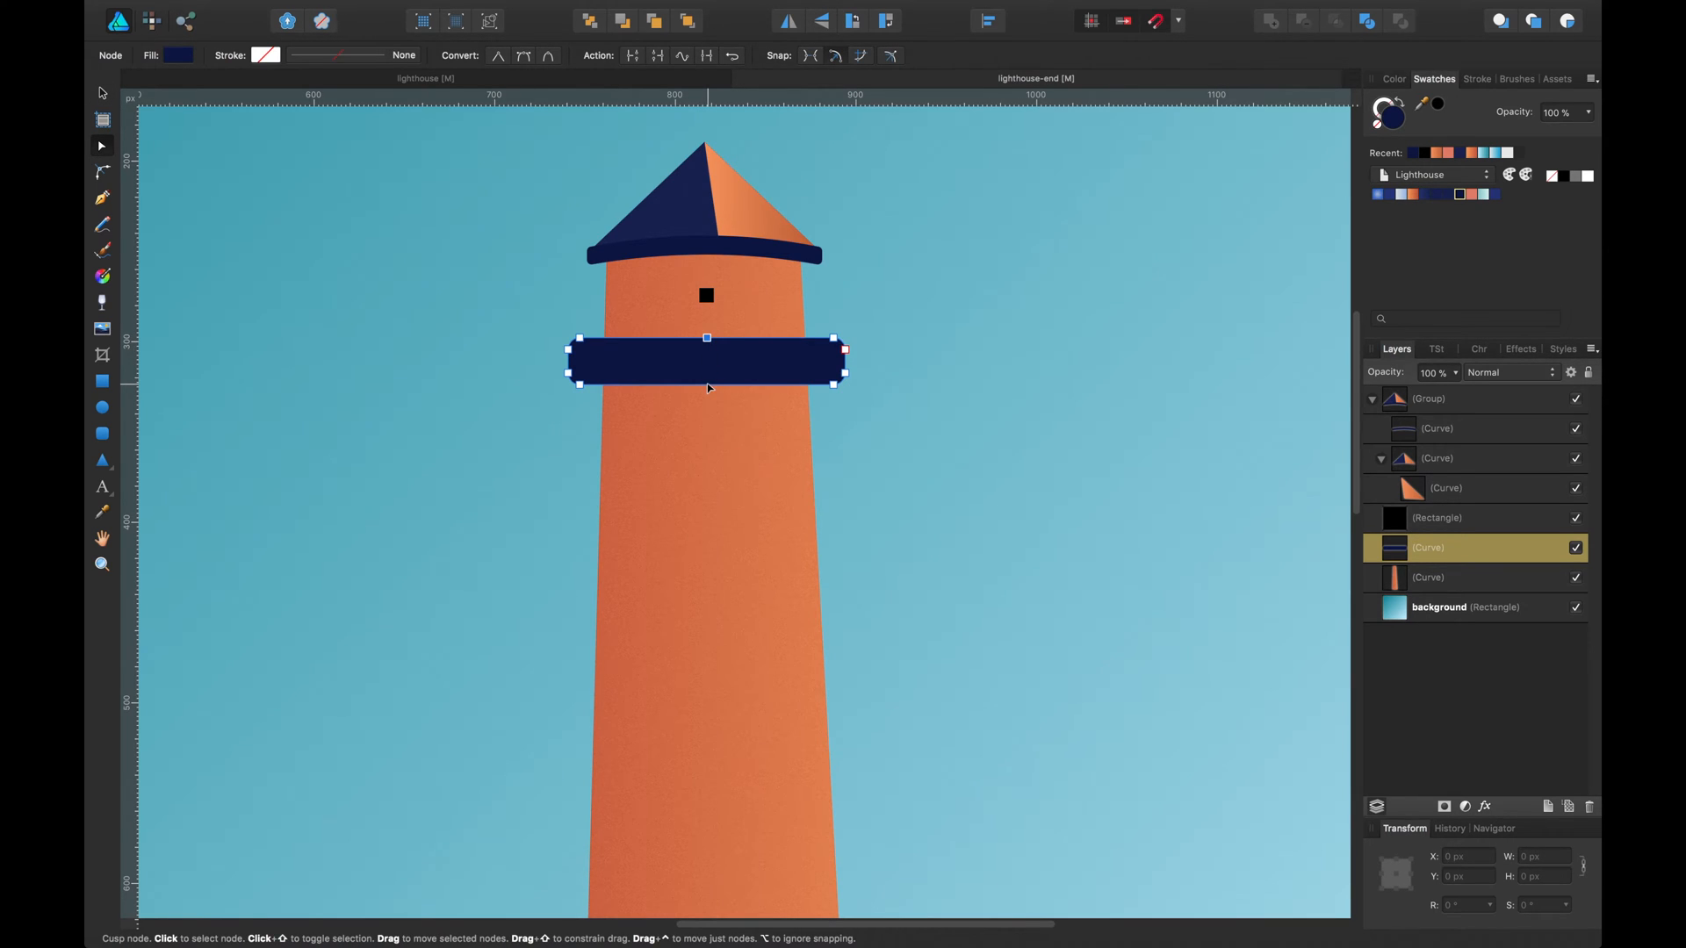
{"action": "left_click", "coordinate": [709, 339]}
{"action": "left_click_drag", "start_coordinate": [707, 339], "coordinate": [708, 327]}
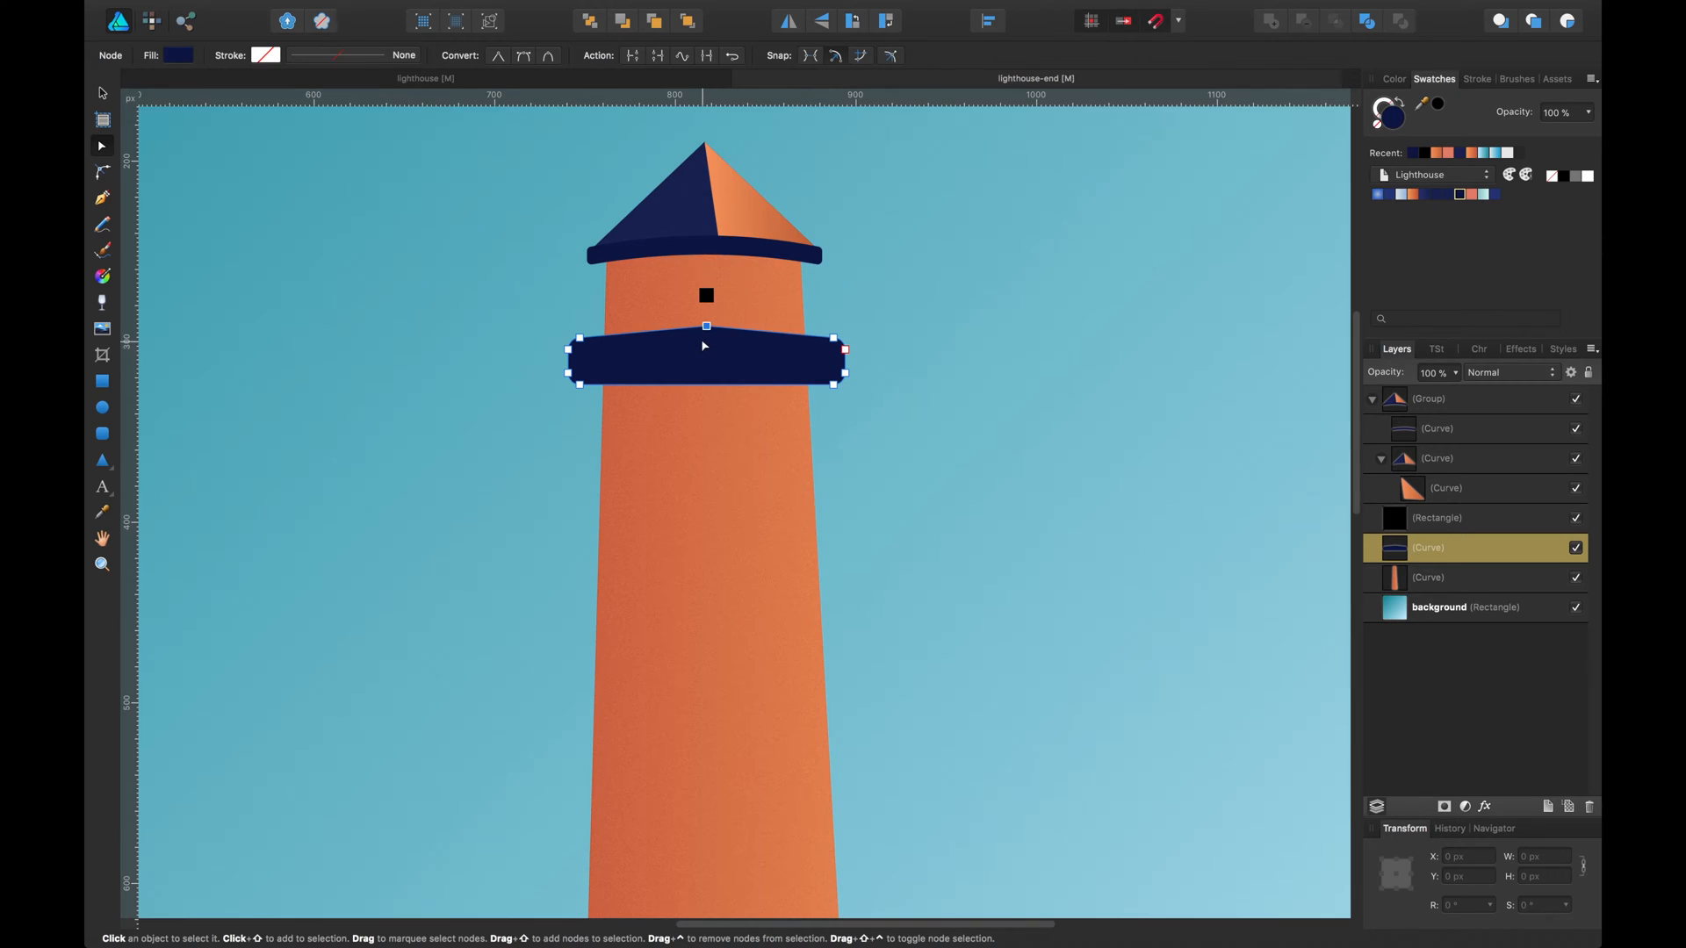
{"action": "key", "text": "Delete"}
Bend the upper and lower edges of the navy band upward into gentle arcs.
{"action": "left_click_drag", "start_coordinate": [711, 341], "coordinate": [711, 326]}
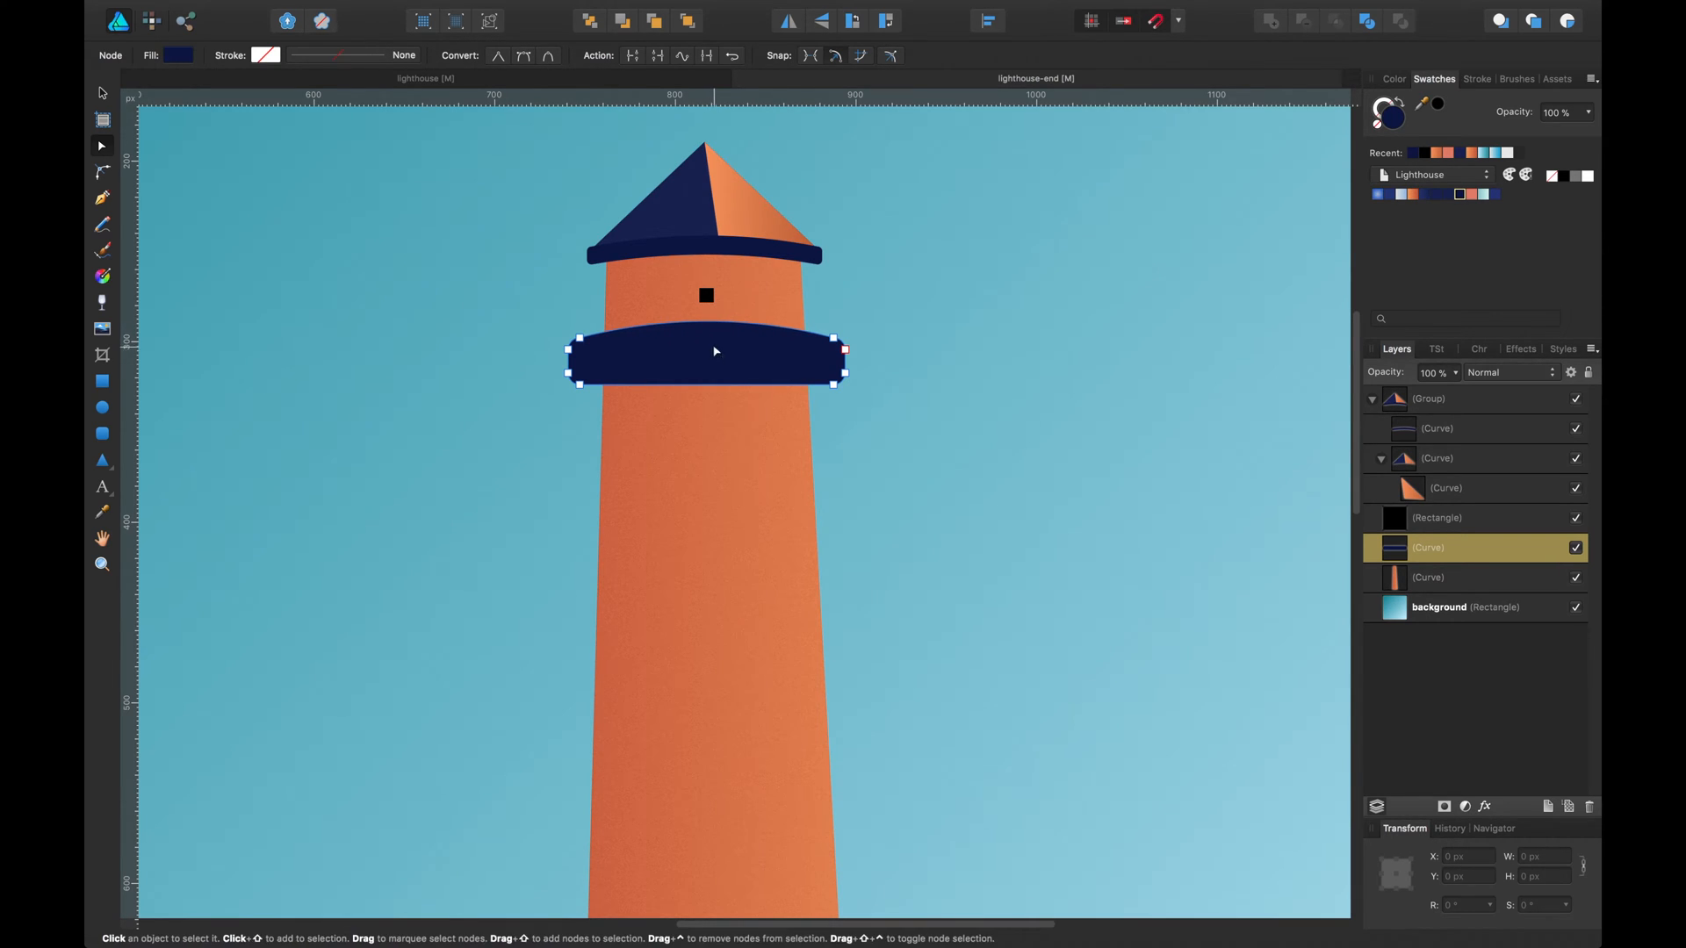
{"action": "left_click_drag", "start_coordinate": [713, 386], "coordinate": [713, 376]}
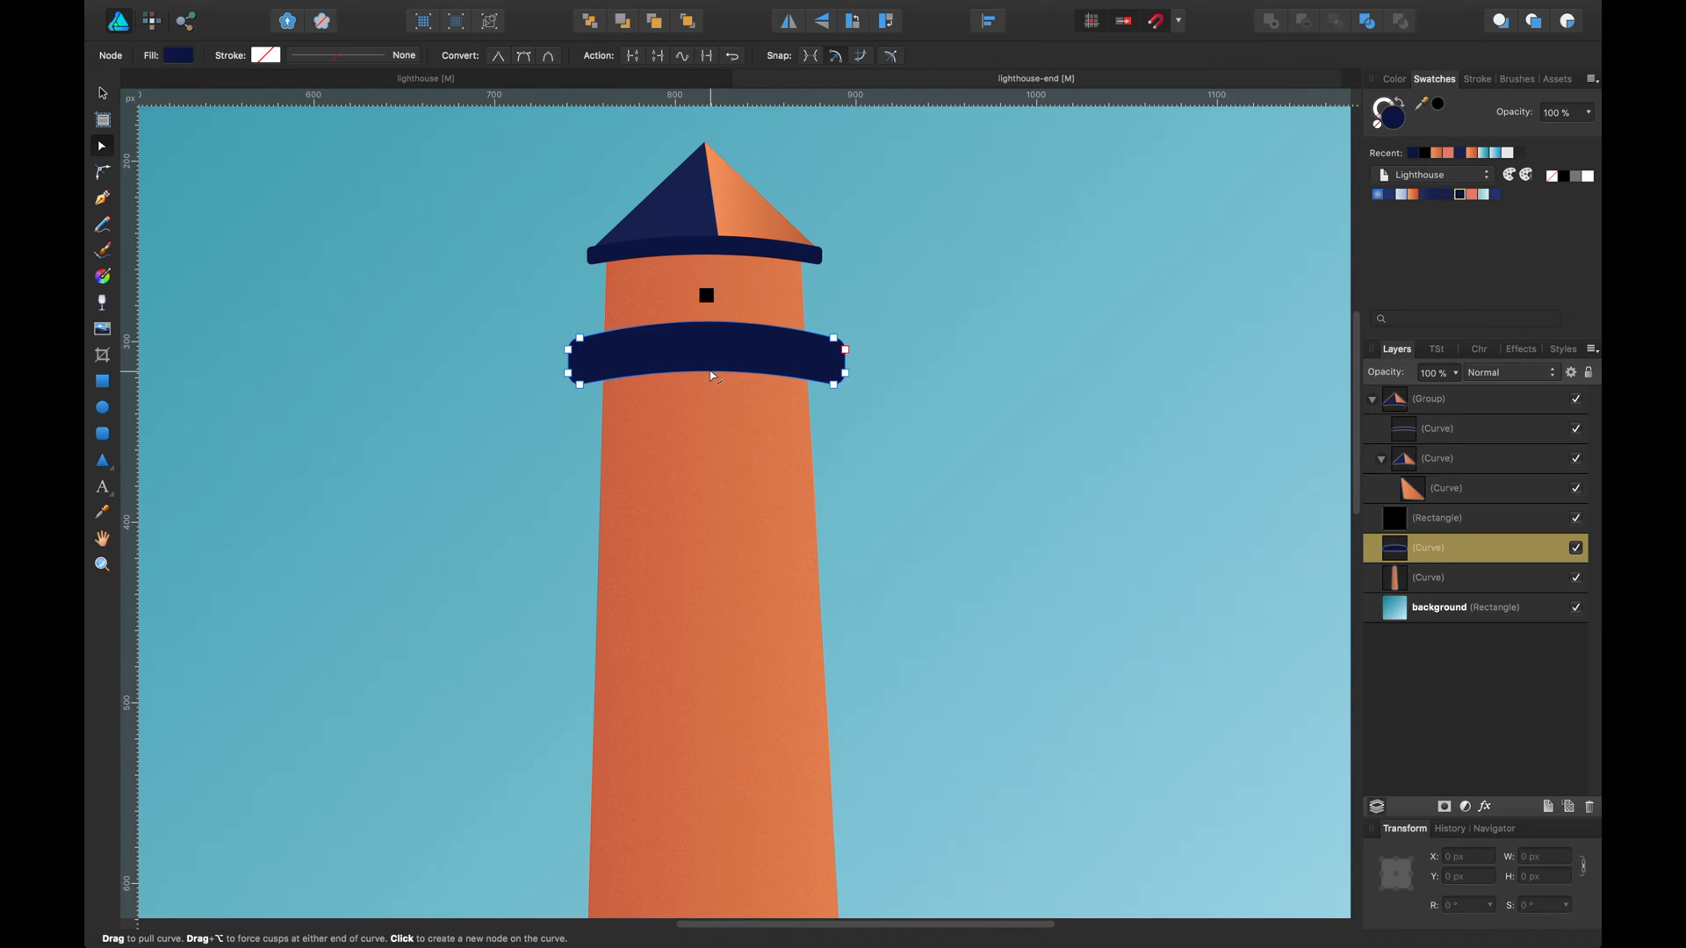
{"action": "left_click", "coordinate": [933, 523]}
{"action": "key", "text": "v"}
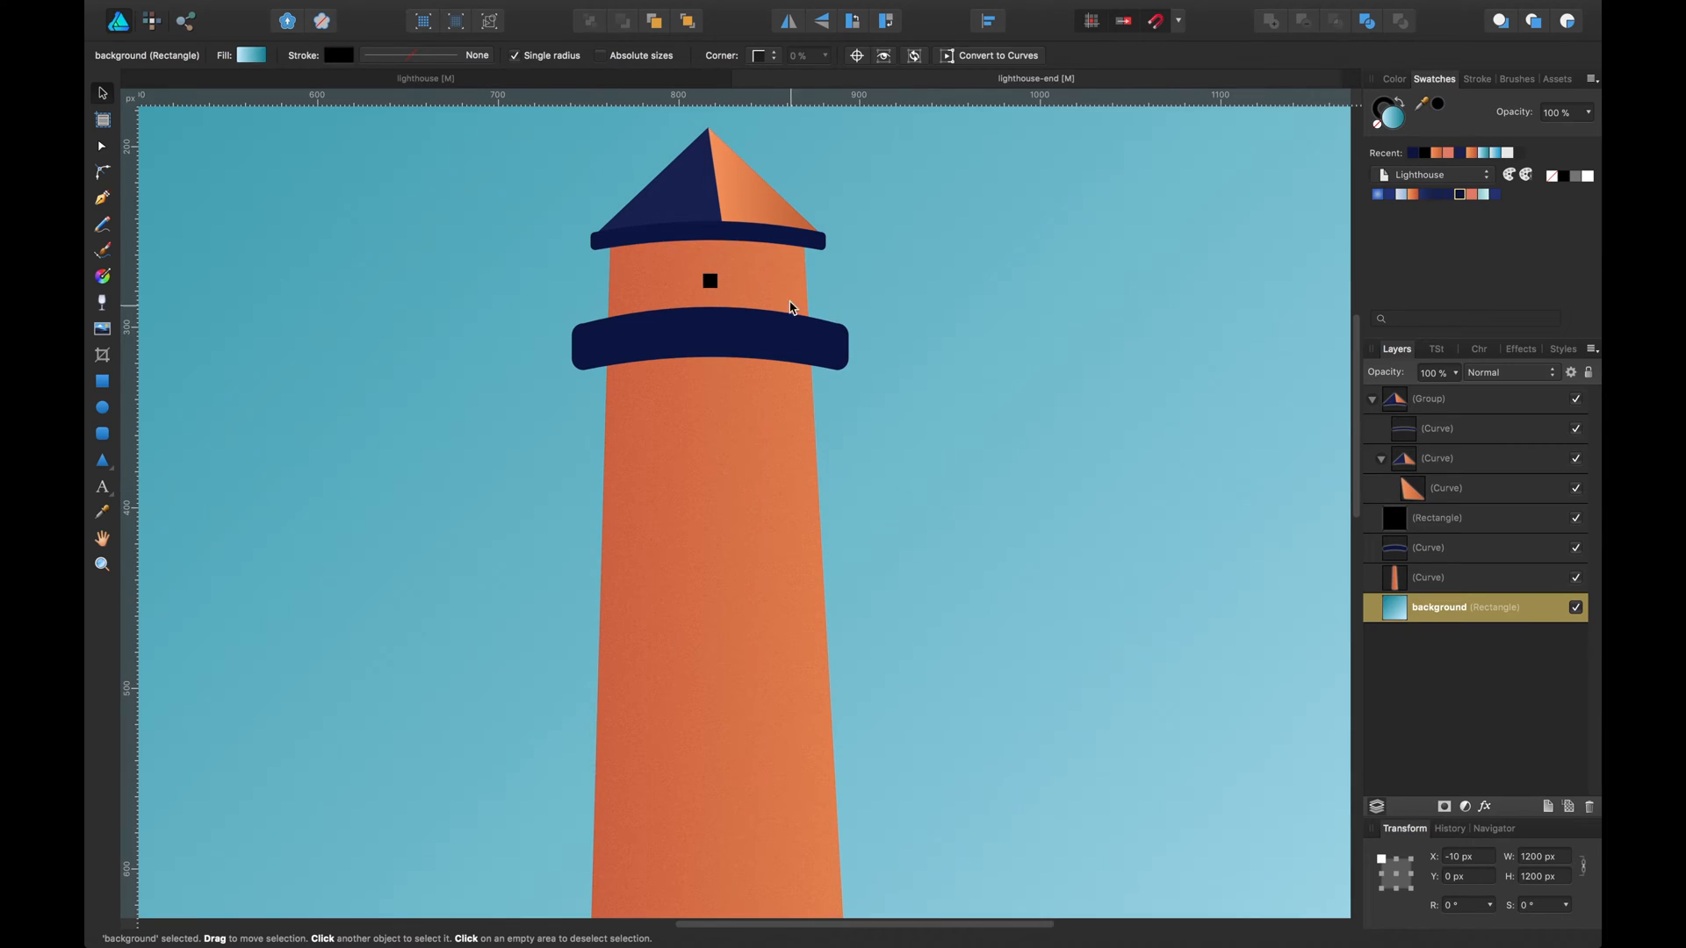
Move the orange roof face's lower inner corner directly beneath the apex, to about X 816, Y 244 px.
{"action": "left_click", "coordinate": [757, 216]}
{"action": "key", "text": "a"}
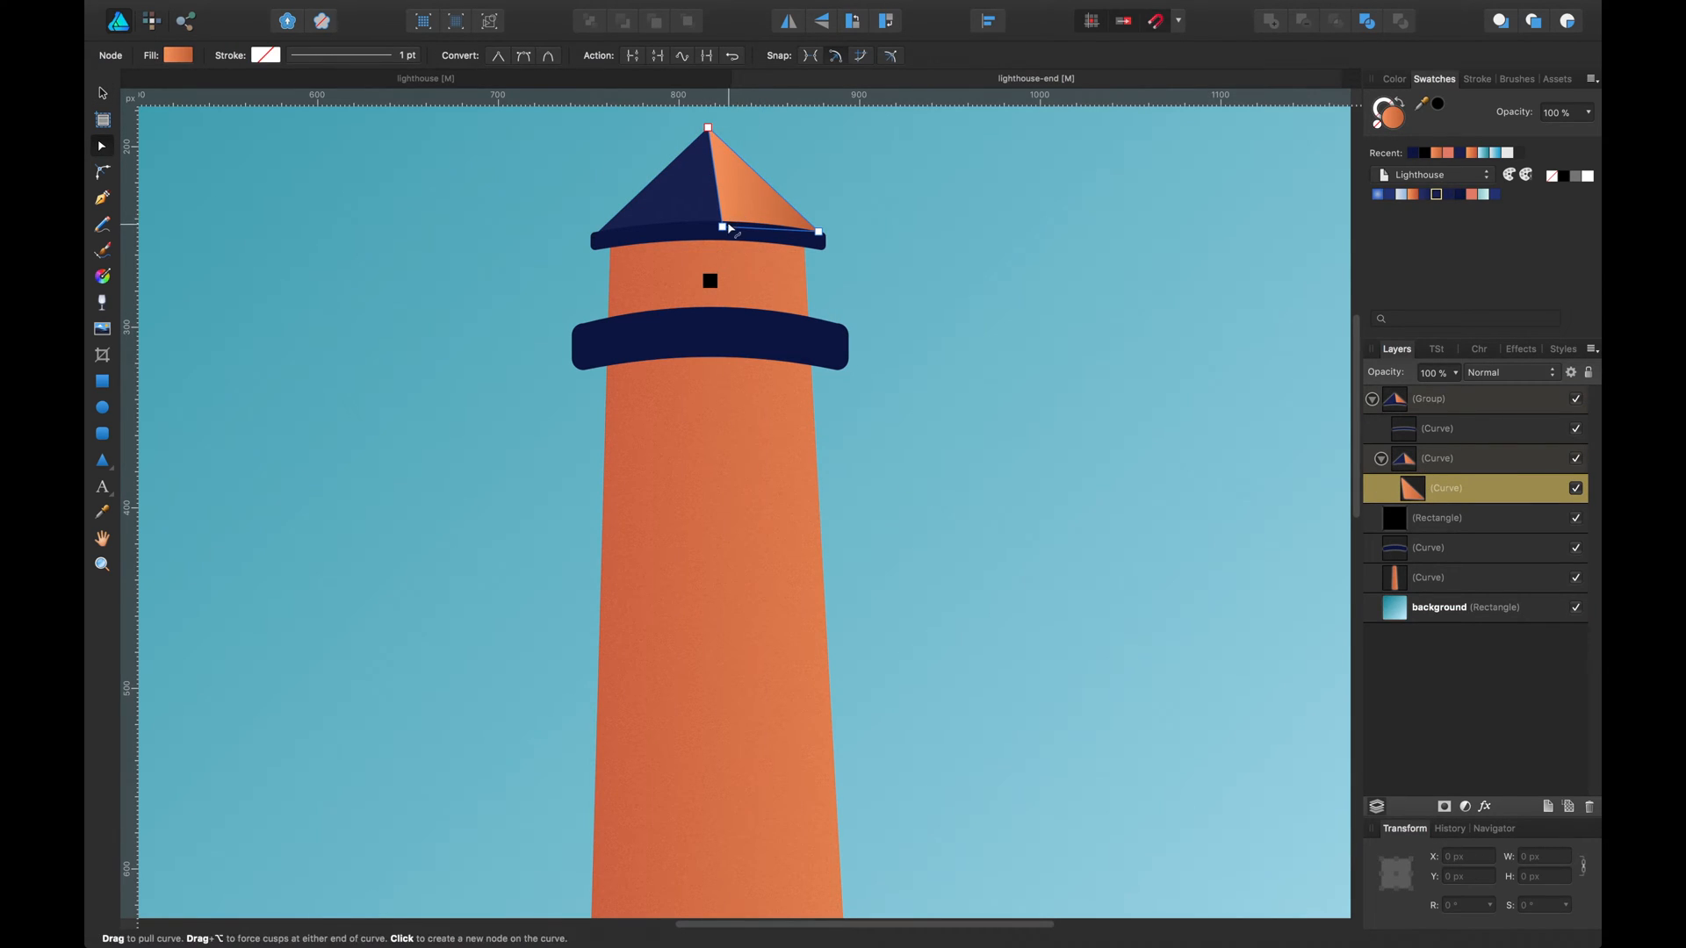
{"action": "left_click_drag", "start_coordinate": [724, 229], "coordinate": [717, 228]}
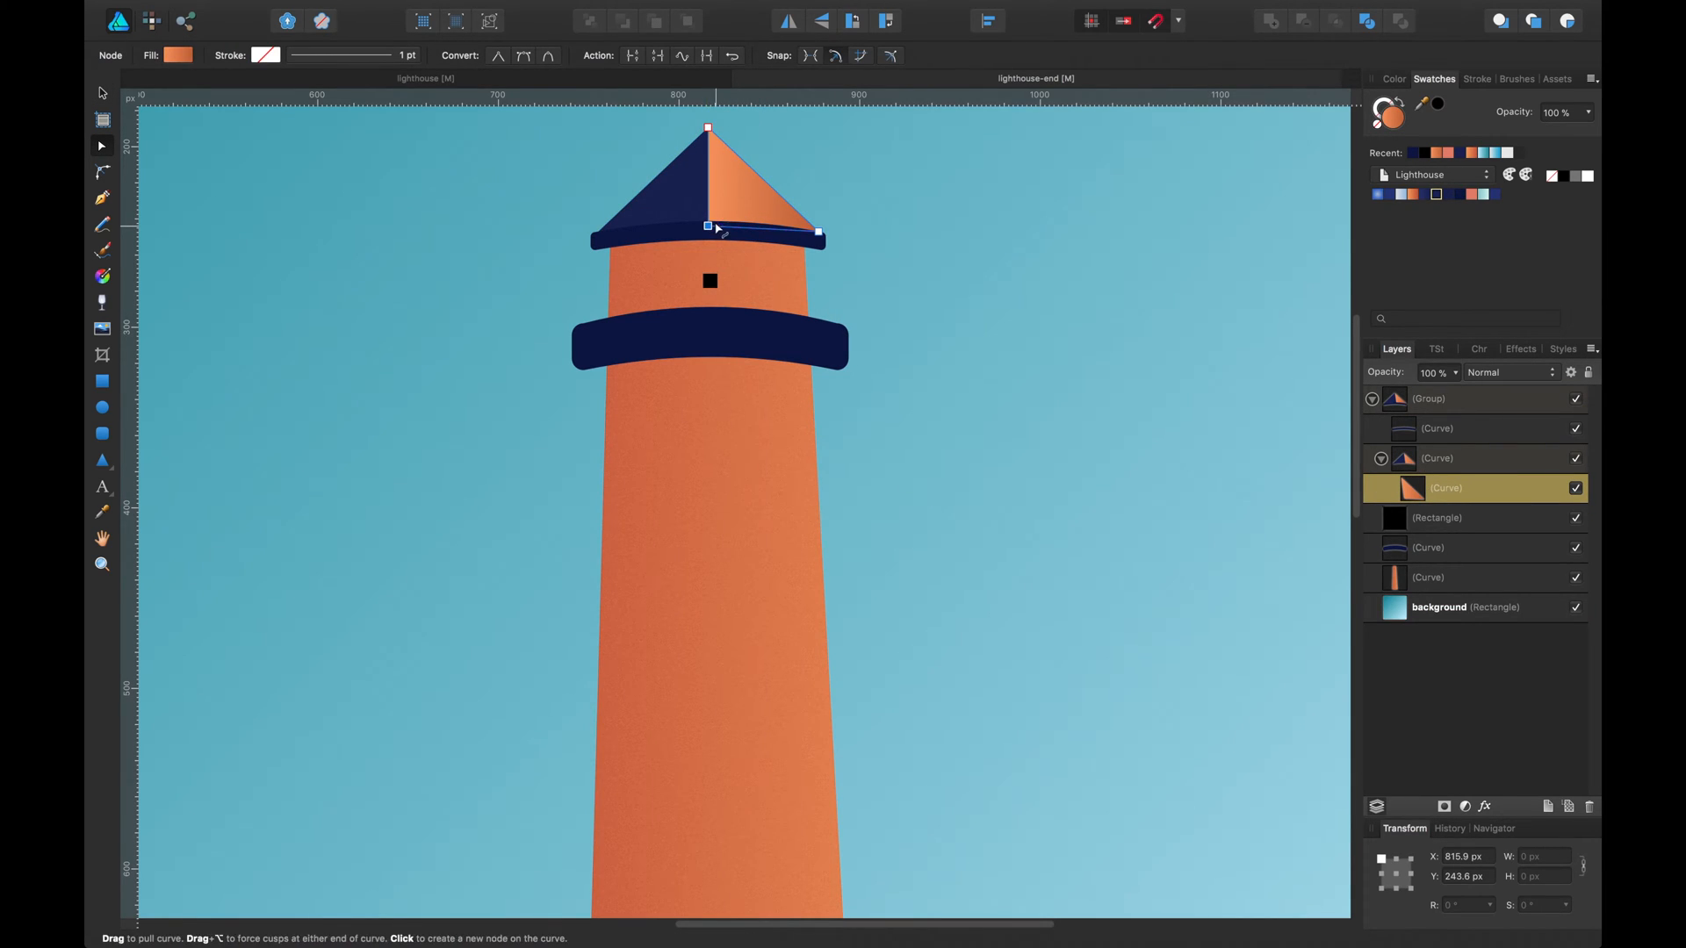
{"action": "key", "text": "v"}
{"action": "left_click", "coordinate": [922, 327]}
Clip an orange-gradient rectangle of about 56 × 58 px inside the right end of the navy band.
{"action": "scroll", "coordinate": [940, 334], "scroll_direction": "down", "scroll_amount": 1}
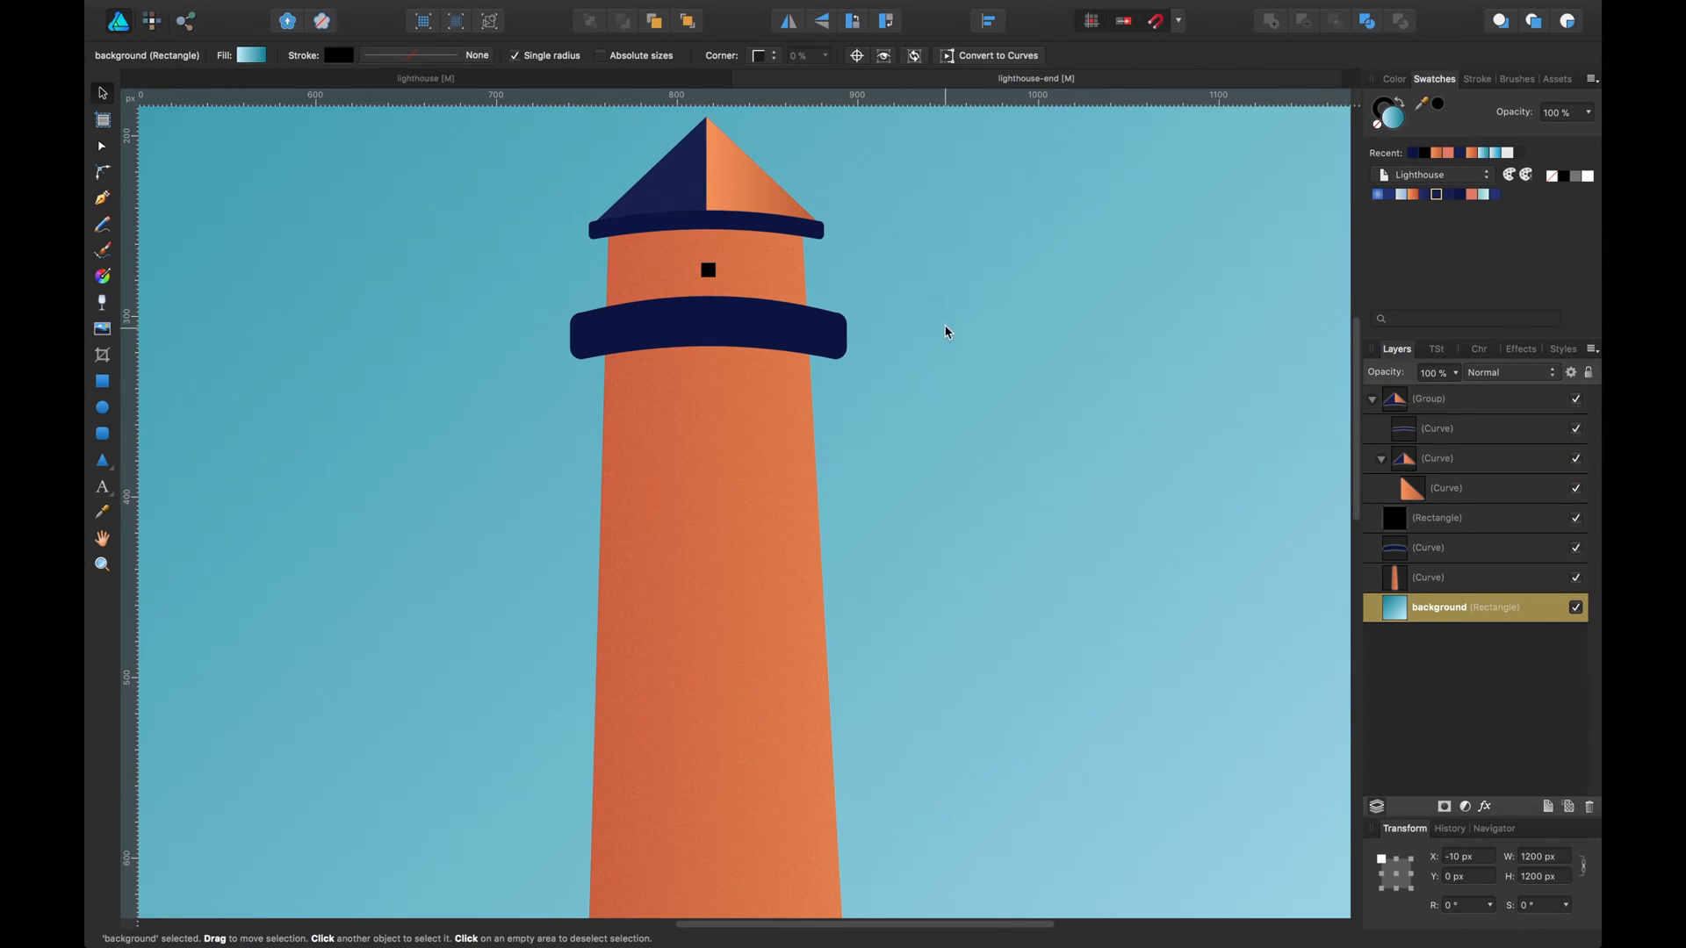
{"action": "left_click", "coordinate": [811, 341]}
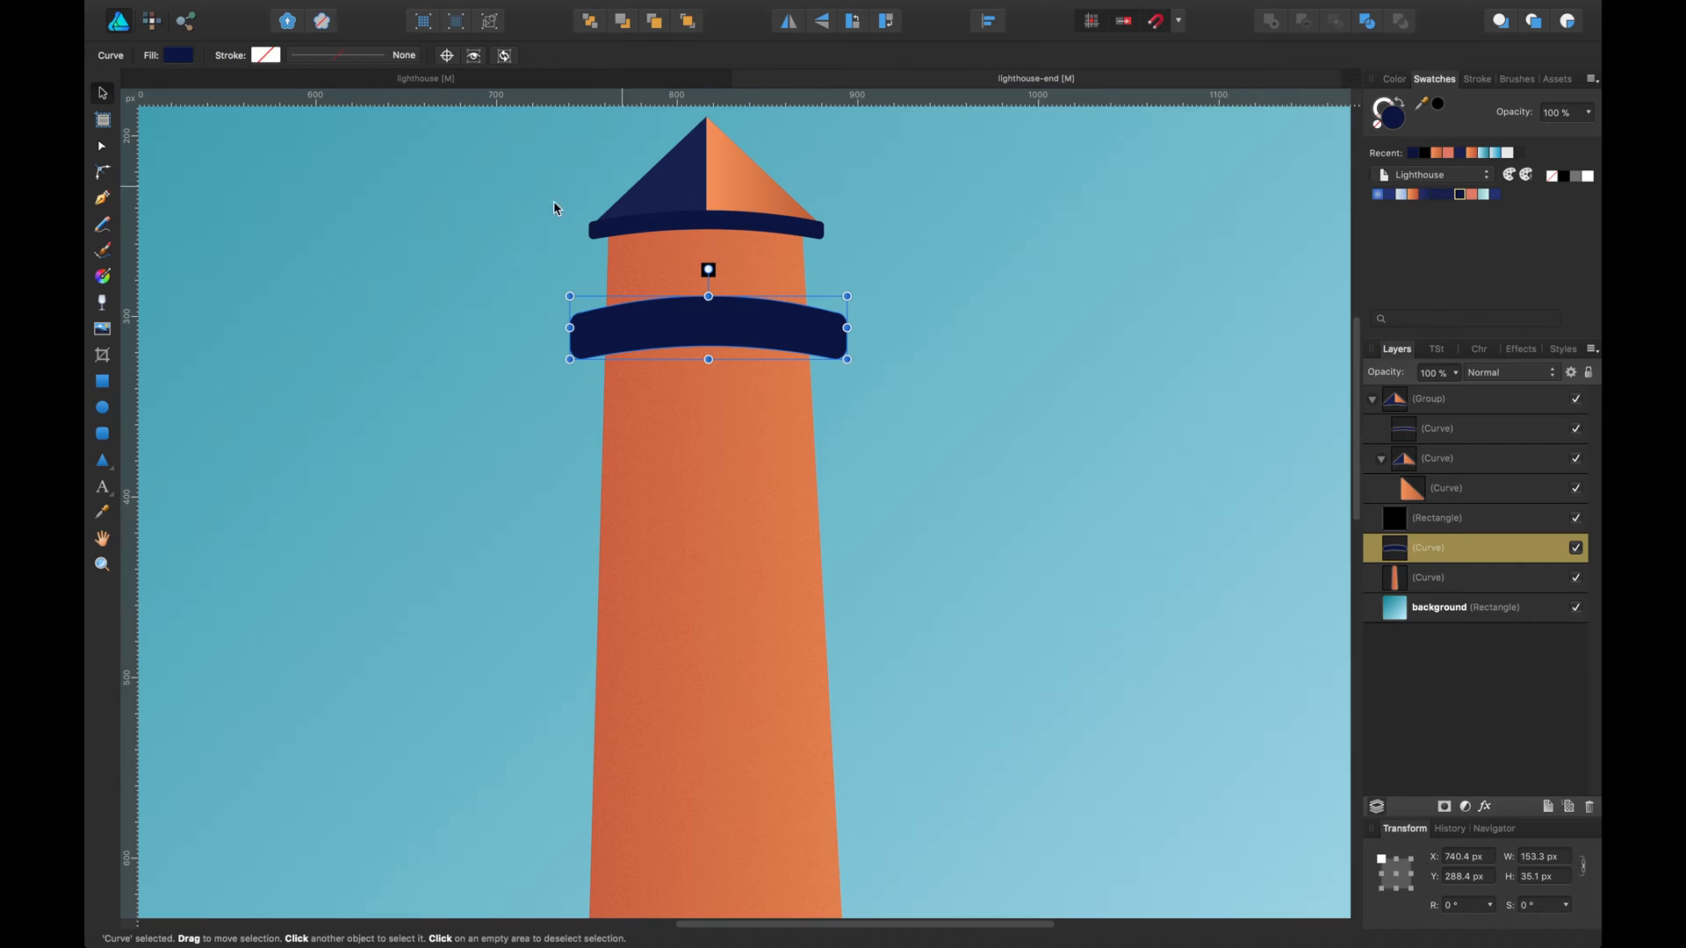
{"action": "left_click", "coordinate": [100, 385]}
{"action": "left_click_drag", "start_coordinate": [763, 278], "coordinate": [863, 382]}
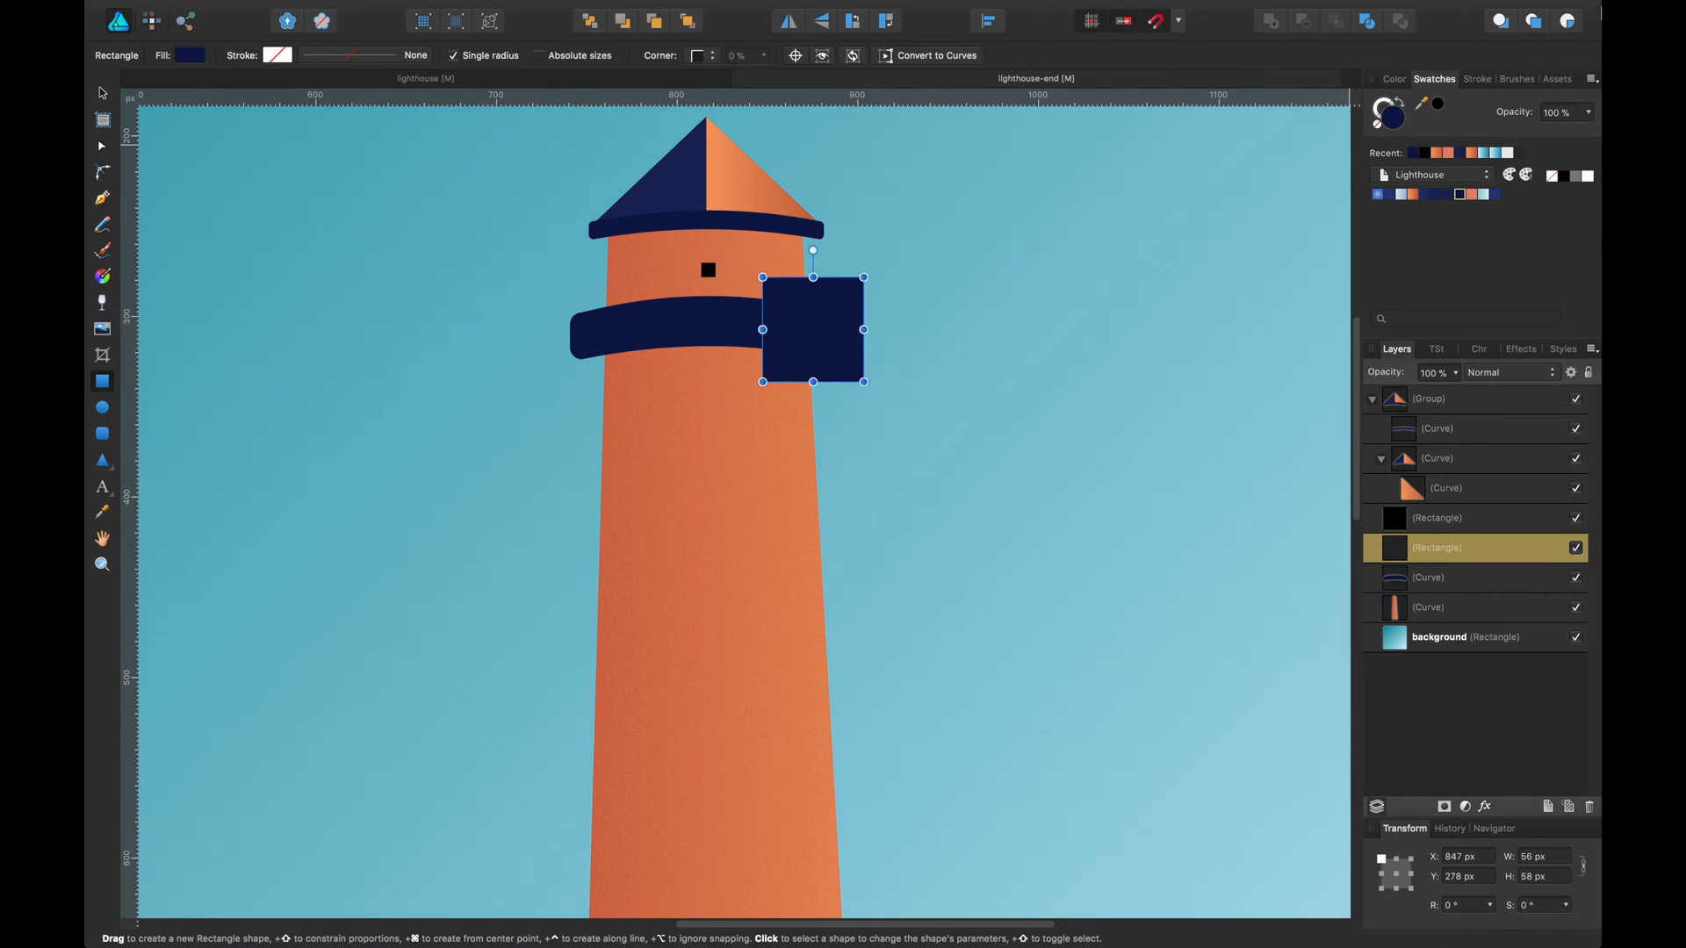
{"action": "left_click", "coordinate": [1416, 194]}
{"action": "left_click_drag", "start_coordinate": [1436, 551], "coordinate": [1431, 582]}
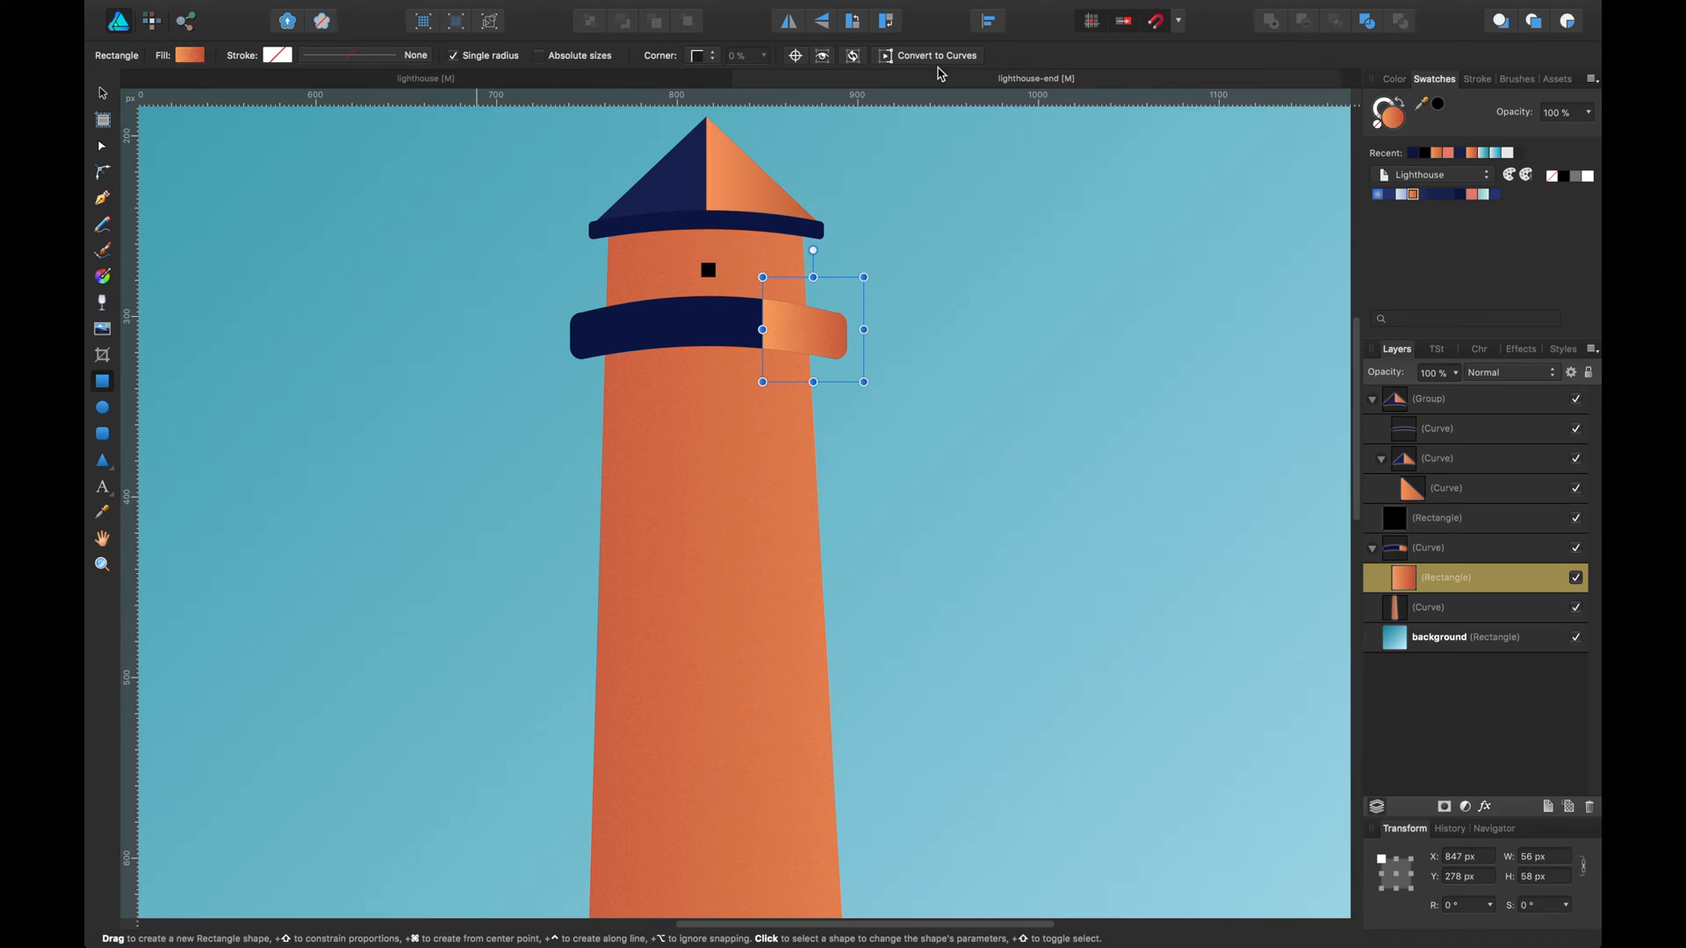
Lower the opacity of the clipped orange rectangle and check its look at a smaller scale.
{"action": "left_click", "coordinate": [1447, 372]}
{"action": "left_click_drag", "start_coordinate": [1455, 383], "coordinate": [1370, 402]}
{"action": "left_click", "coordinate": [1172, 337]}
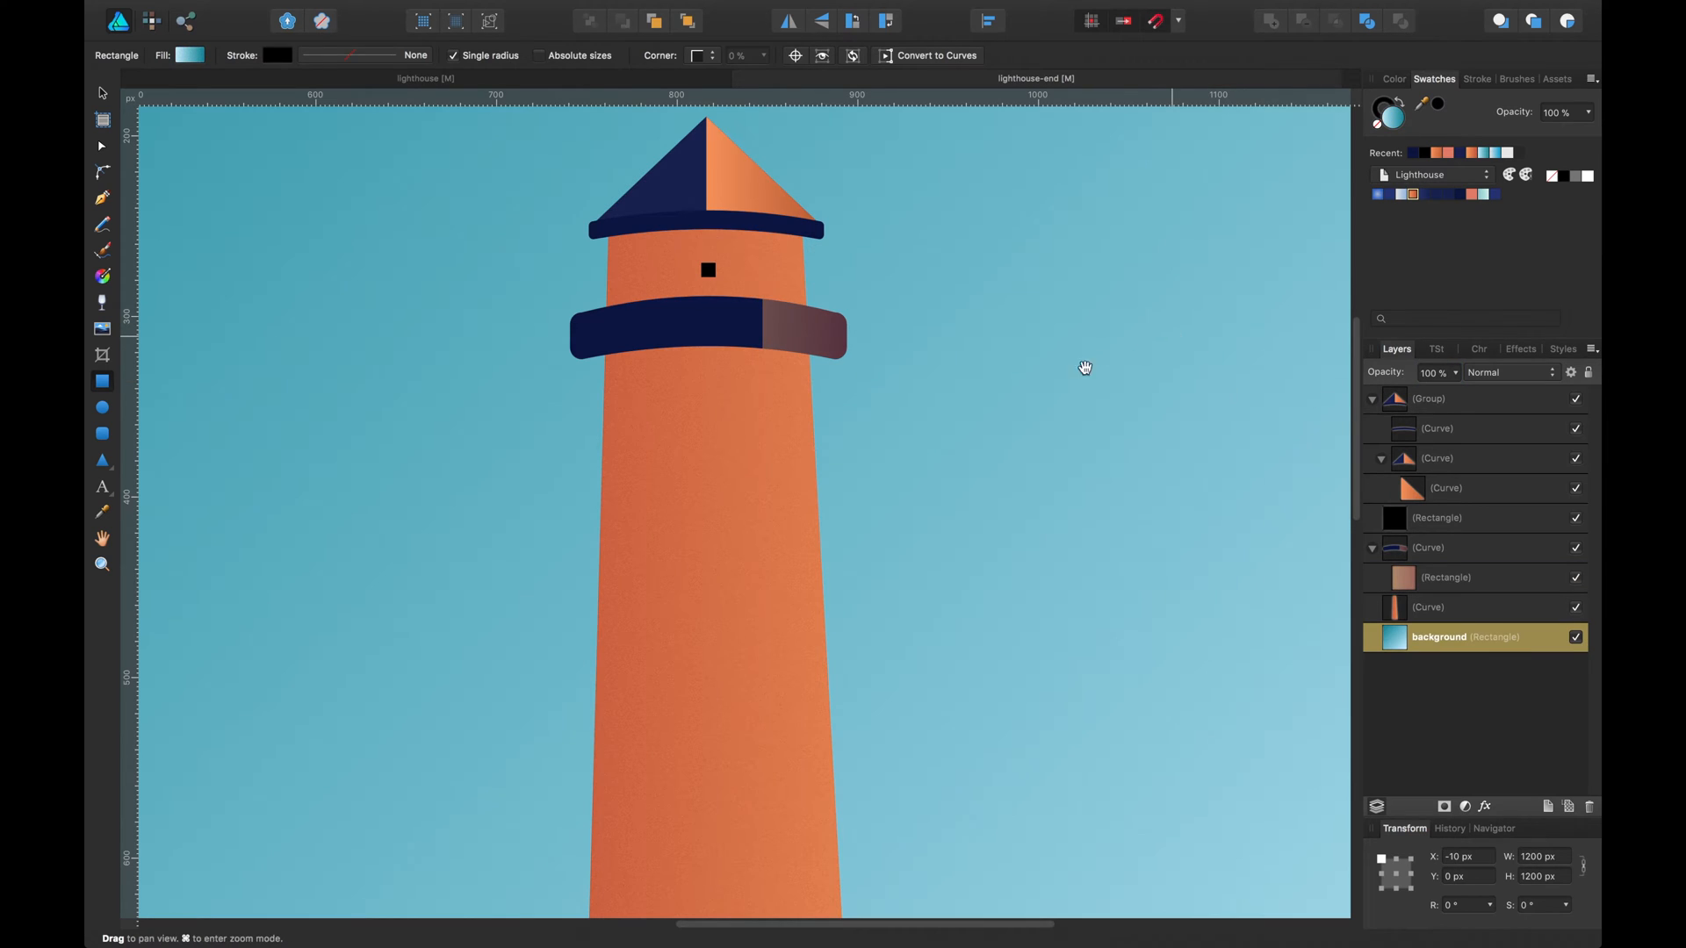
{"action": "left_click_drag", "start_coordinate": [1037, 360], "coordinate": [1030, 375]}
{"action": "key", "text": "super+minus"}
{"action": "key", "text": "super+minus"}
{"action": "key", "text": "super+minus"}
{"action": "key", "text": "super+minus"}
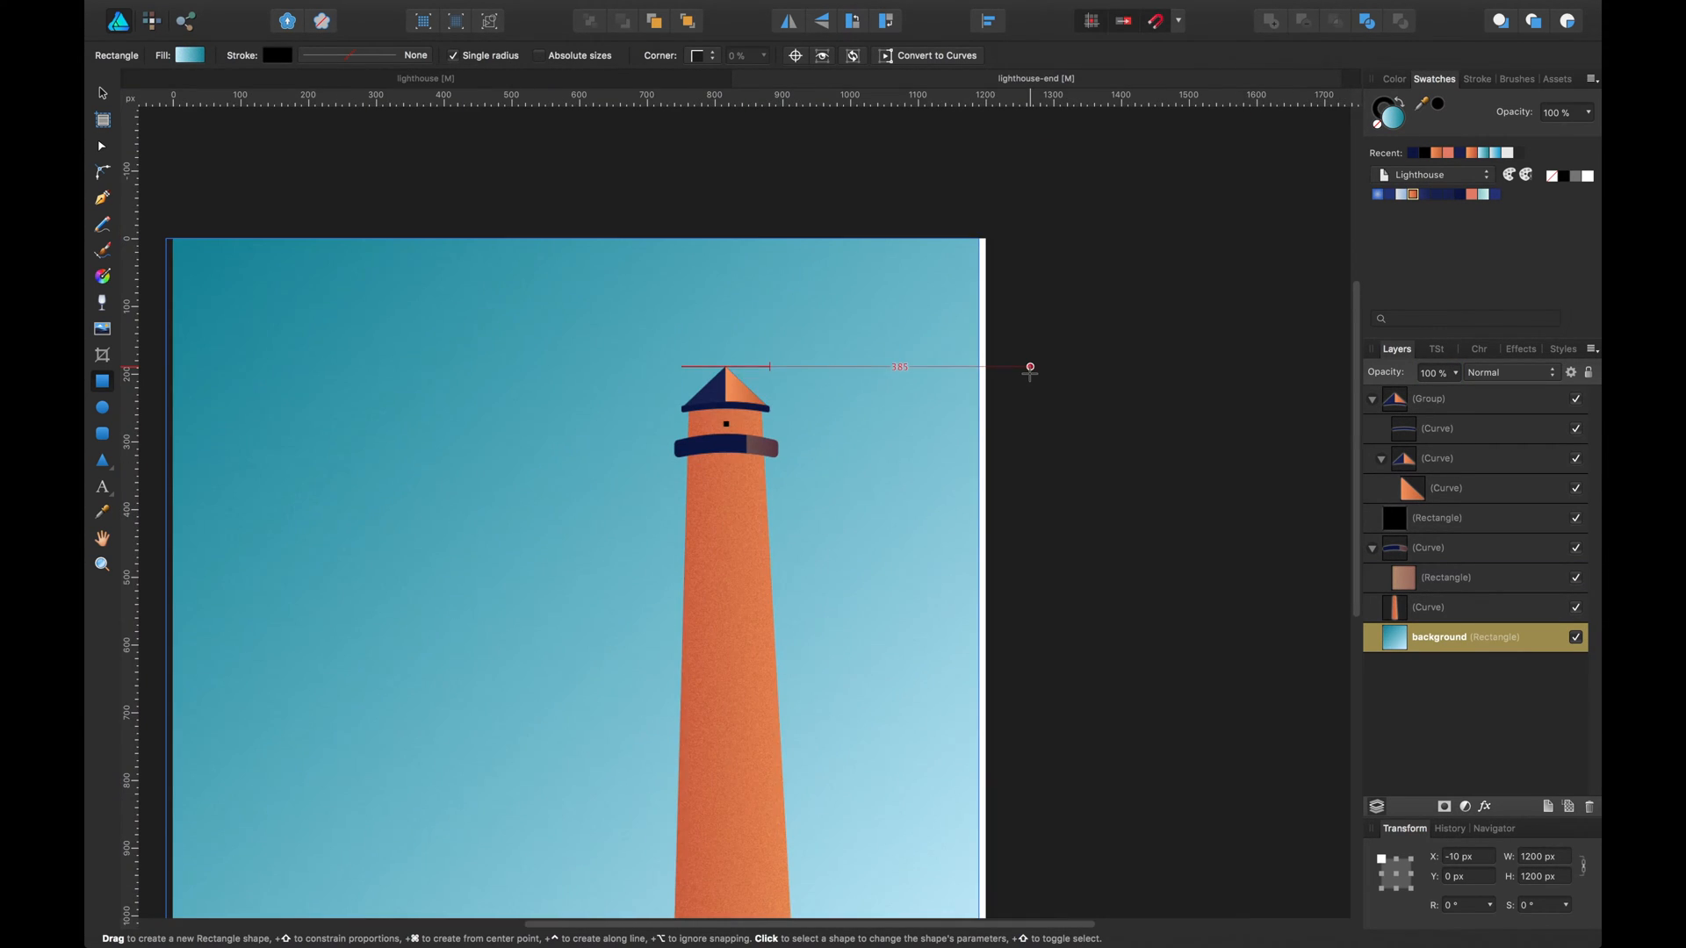
{"action": "key", "text": "super+plus"}
{"action": "key", "text": "super+plus"}
{"action": "key", "text": "super+plus"}
{"action": "key", "text": "super+plus"}
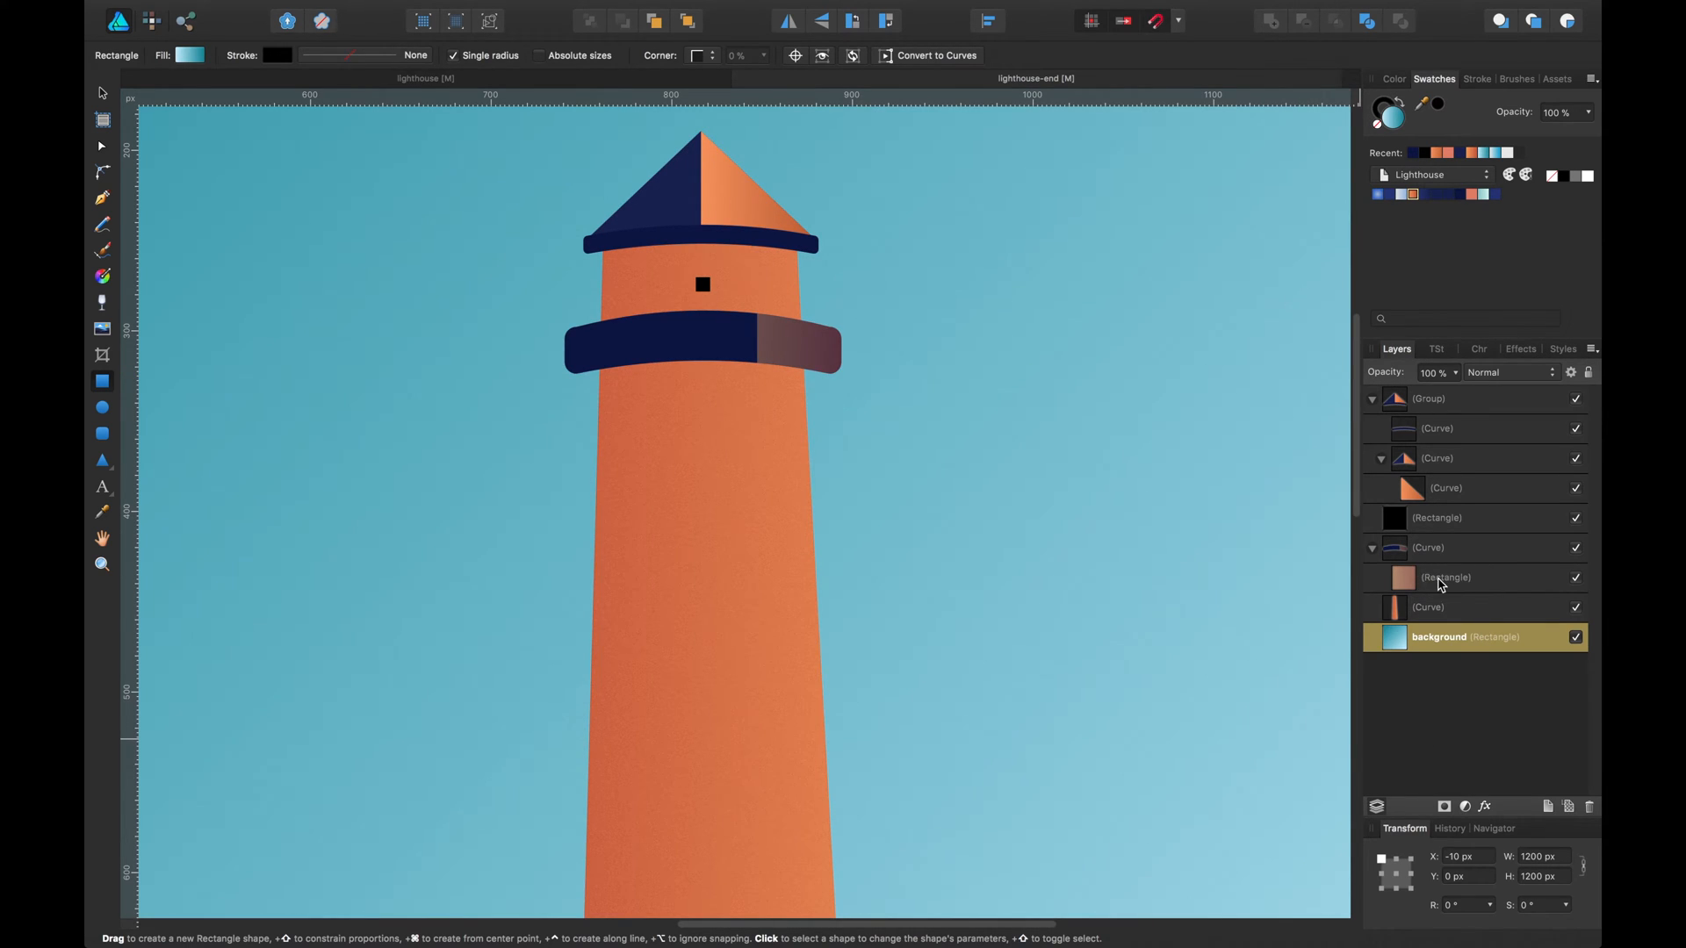
Delete the clipped orange rectangle from the navy band.
{"action": "left_click", "coordinate": [1441, 585]}
{"action": "key", "text": "Delete"}
{"action": "left_click_drag", "start_coordinate": [666, 271], "coordinate": [705, 282]}
{"action": "key", "text": "v"}
{"action": "left_click", "coordinate": [705, 285]}
{"action": "left_click", "coordinate": [850, 290]}
{"action": "scroll", "coordinate": [888, 264], "scroll_direction": "down", "scroll_amount": 1}
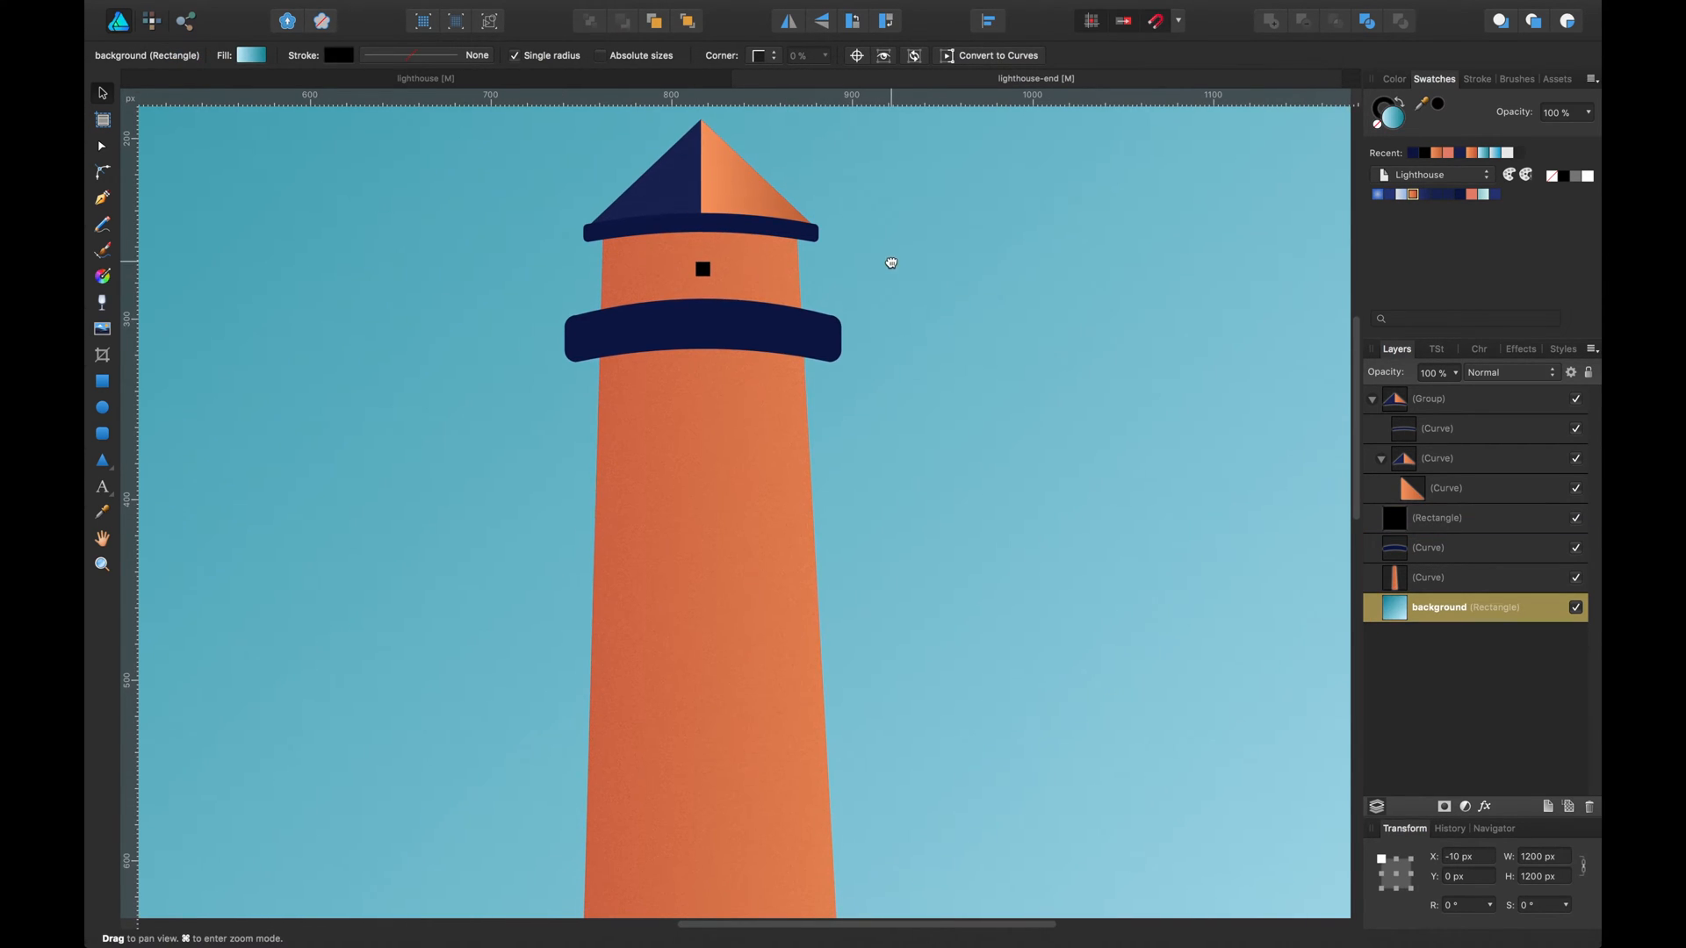
Place a 10 px wide copy of the black square below the navy band at about X 813, Y 333 px, and save the document.
{"action": "key", "text": "super+j"}
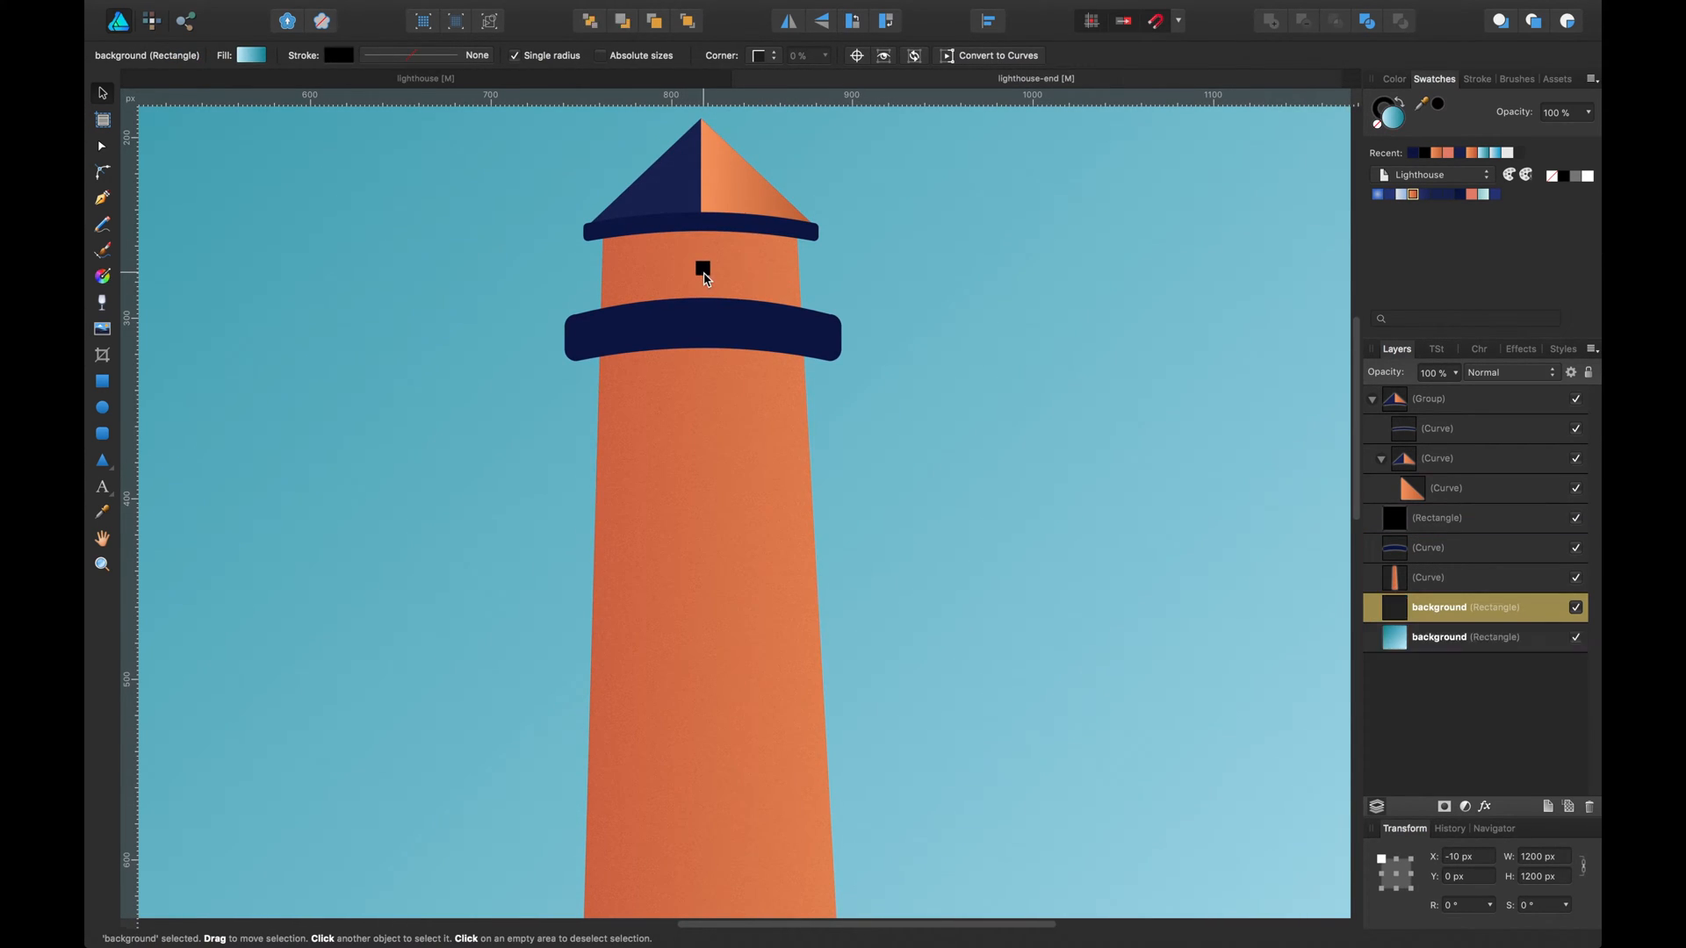
{"action": "left_click", "coordinate": [706, 278]}
{"action": "left_click_drag", "start_coordinate": [705, 275], "coordinate": [705, 392]}
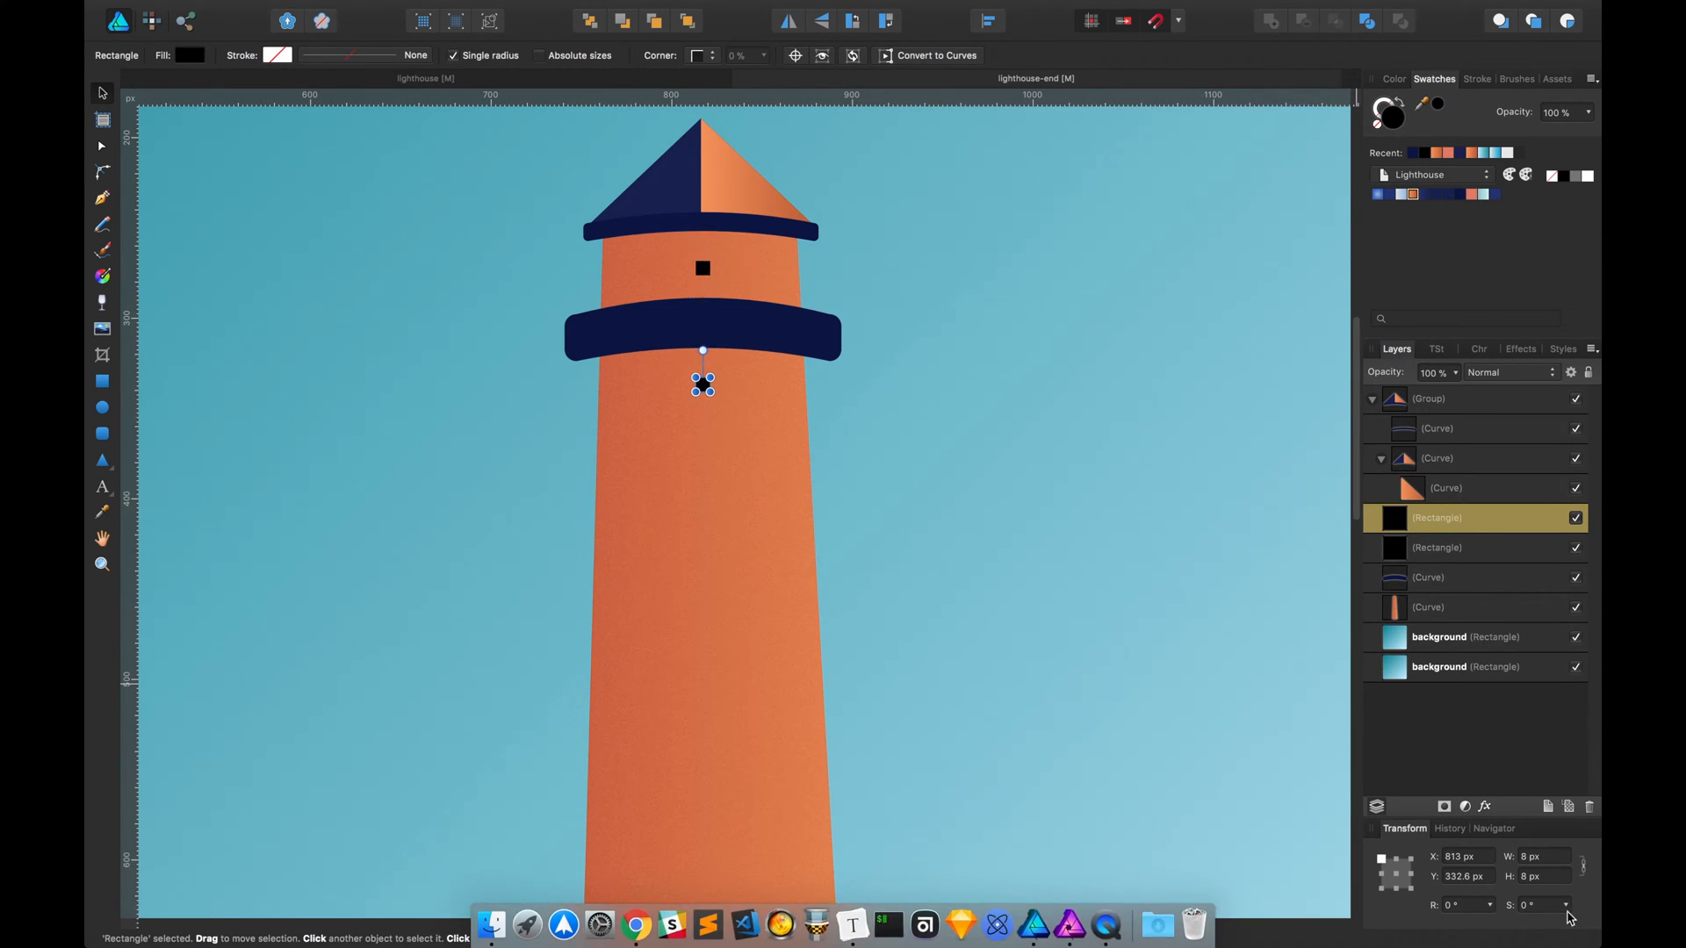
{"action": "left_click", "coordinate": [1550, 856]}
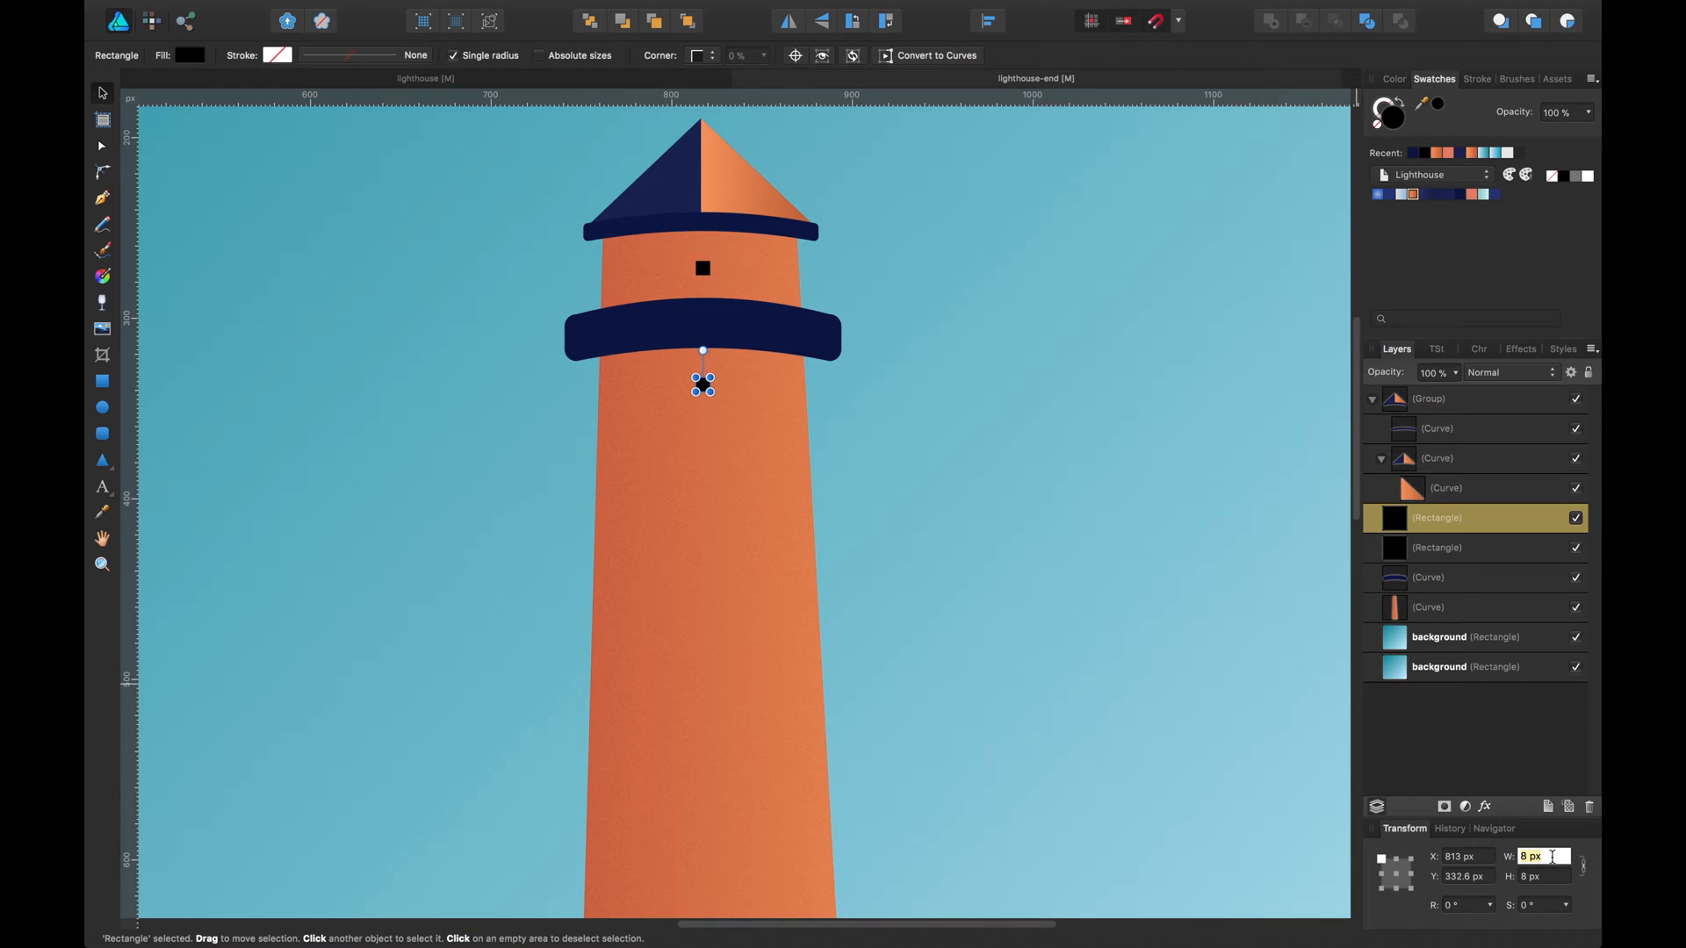
{"action": "type", "text": "1"}
{"action": "type", "text": "0"}
{"action": "key", "text": "Tab"}
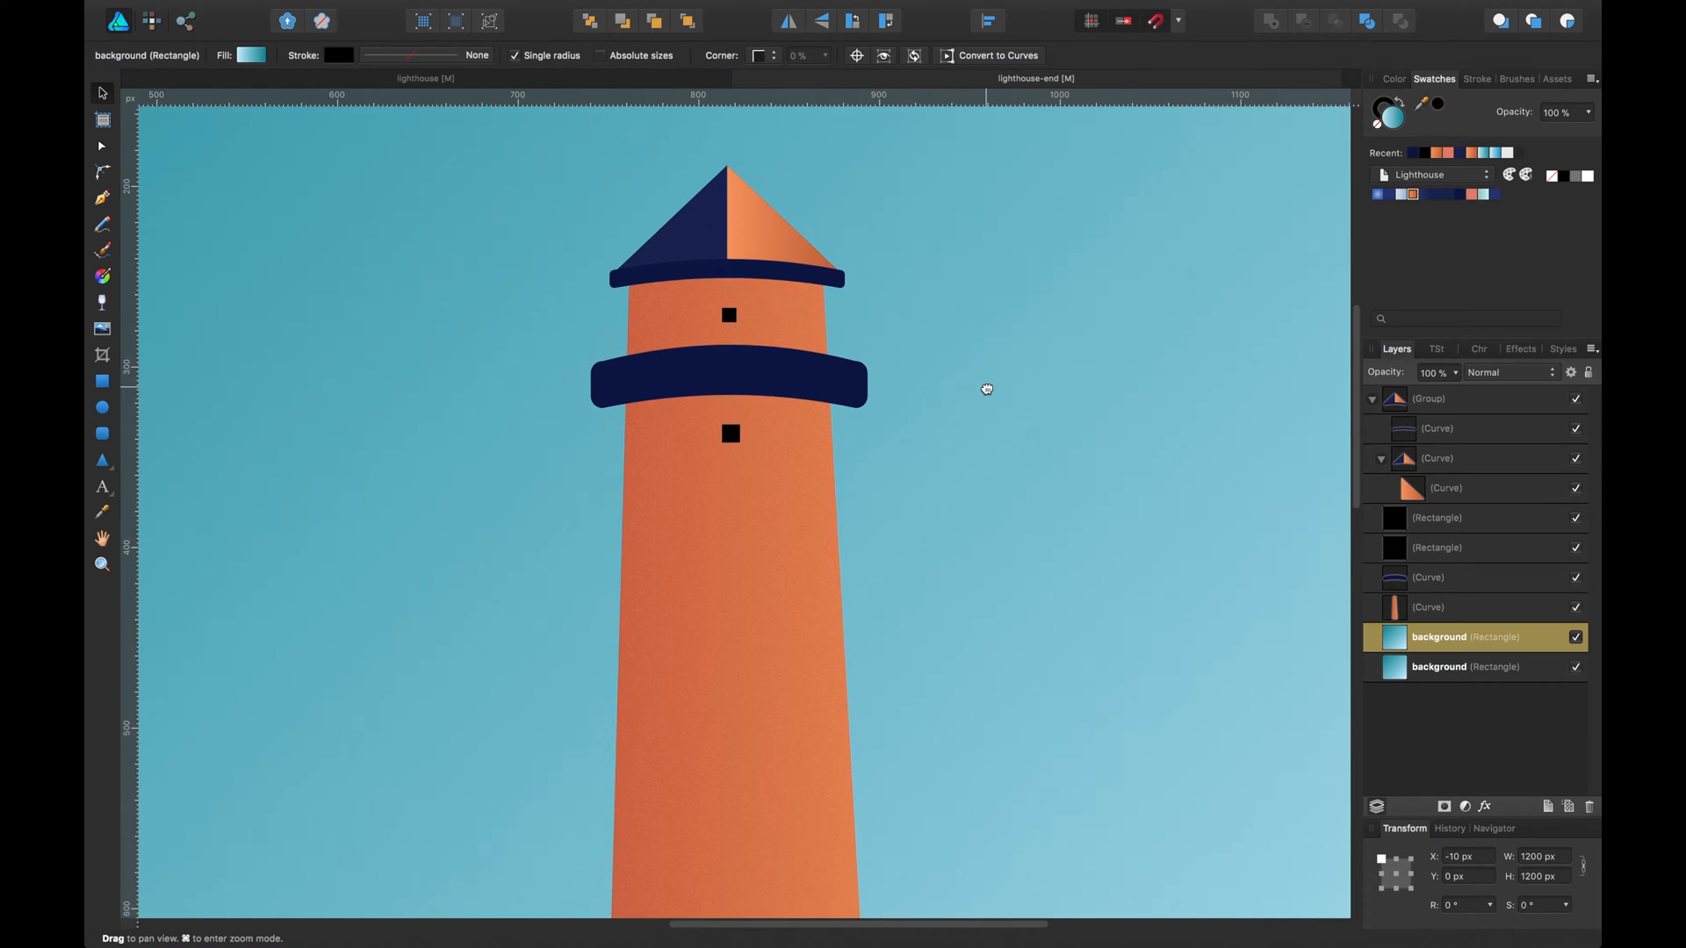
{"action": "left_click_drag", "start_coordinate": [986, 390], "coordinate": [989, 396]}
{"action": "key", "text": "super+s"}
Duplicate the navy band and place the copy straight below the larger black square at Y 362 px.
{"action": "left_click_drag", "start_coordinate": [985, 455], "coordinate": [985, 451]}
{"action": "left_click", "coordinate": [836, 394]}
{"action": "key", "text": "super+j"}
{"action": "left_click_drag", "start_coordinate": [831, 396], "coordinate": [845, 524]}
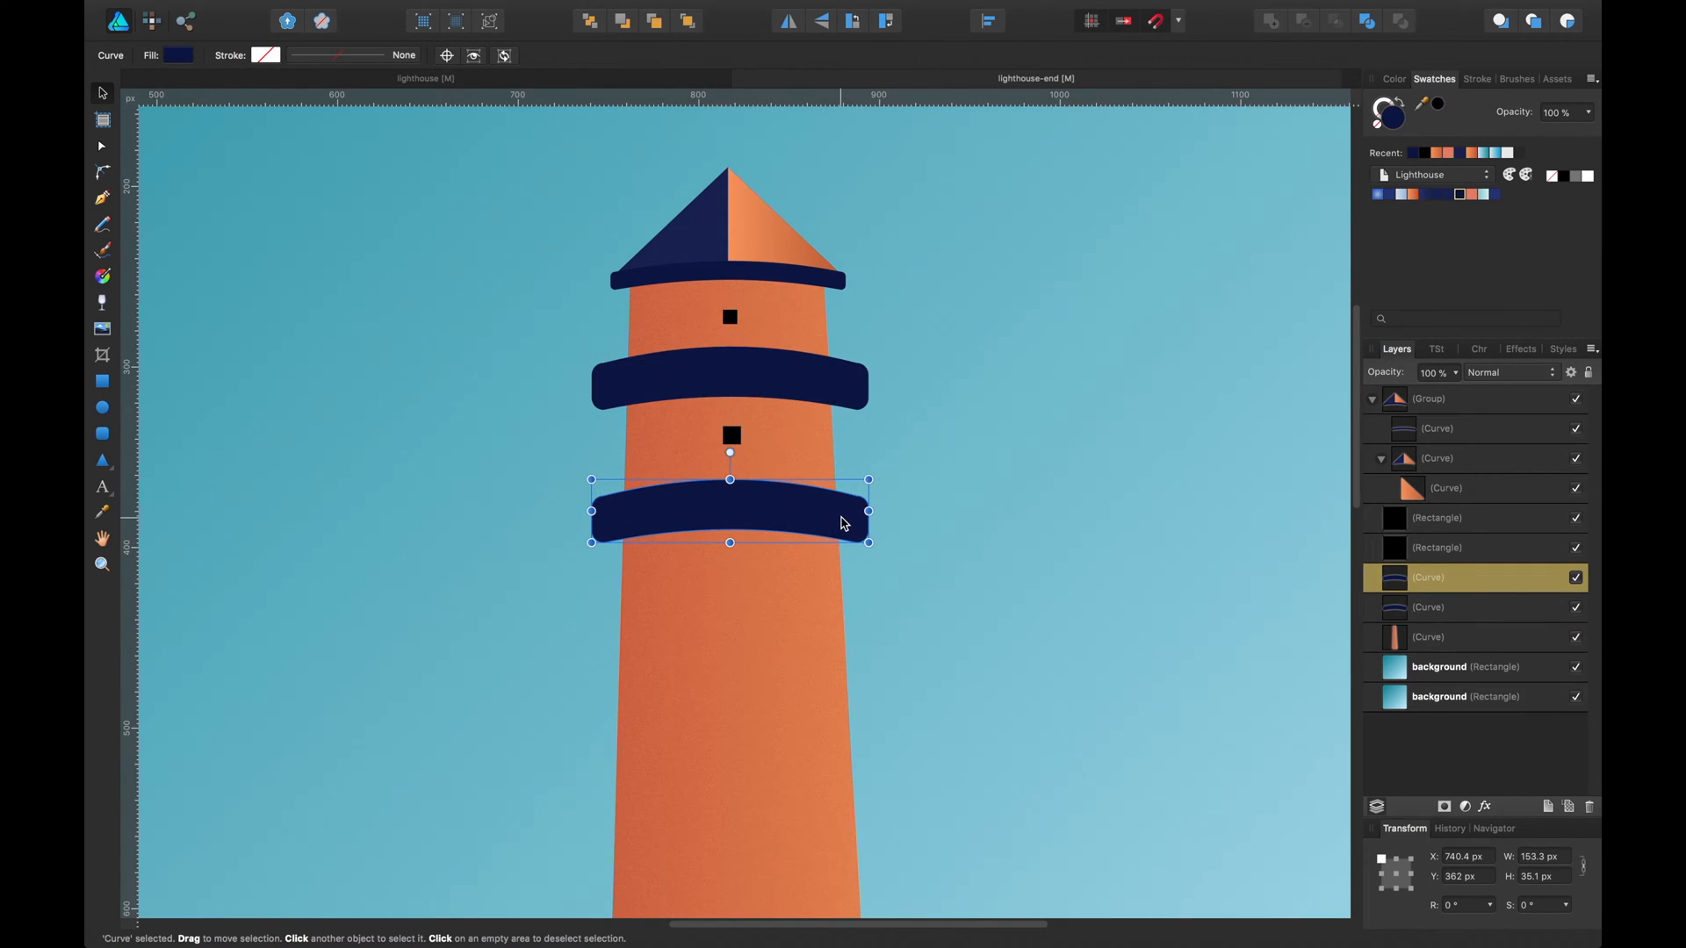
Stretch the lower navy band downward and flatten the arcs of both long edges, making it about 40 px high.
{"action": "left_click_drag", "start_coordinate": [730, 543], "coordinate": [730, 562]}
{"action": "key", "text": "a"}
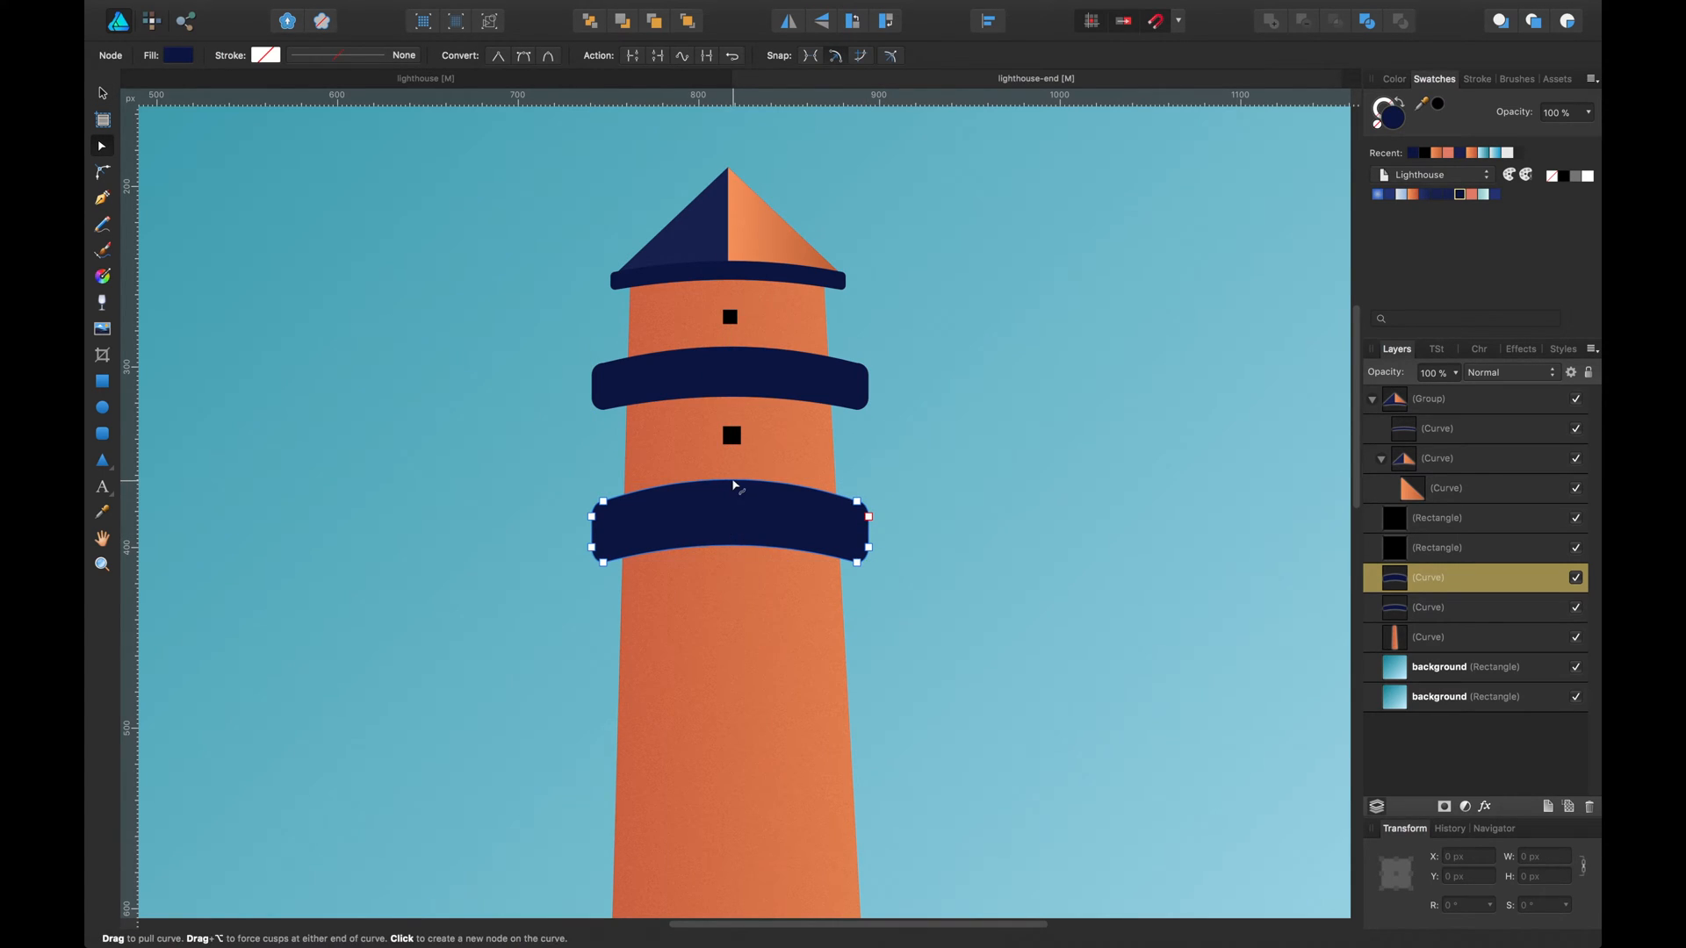
{"action": "left_click_drag", "start_coordinate": [736, 486], "coordinate": [734, 491]}
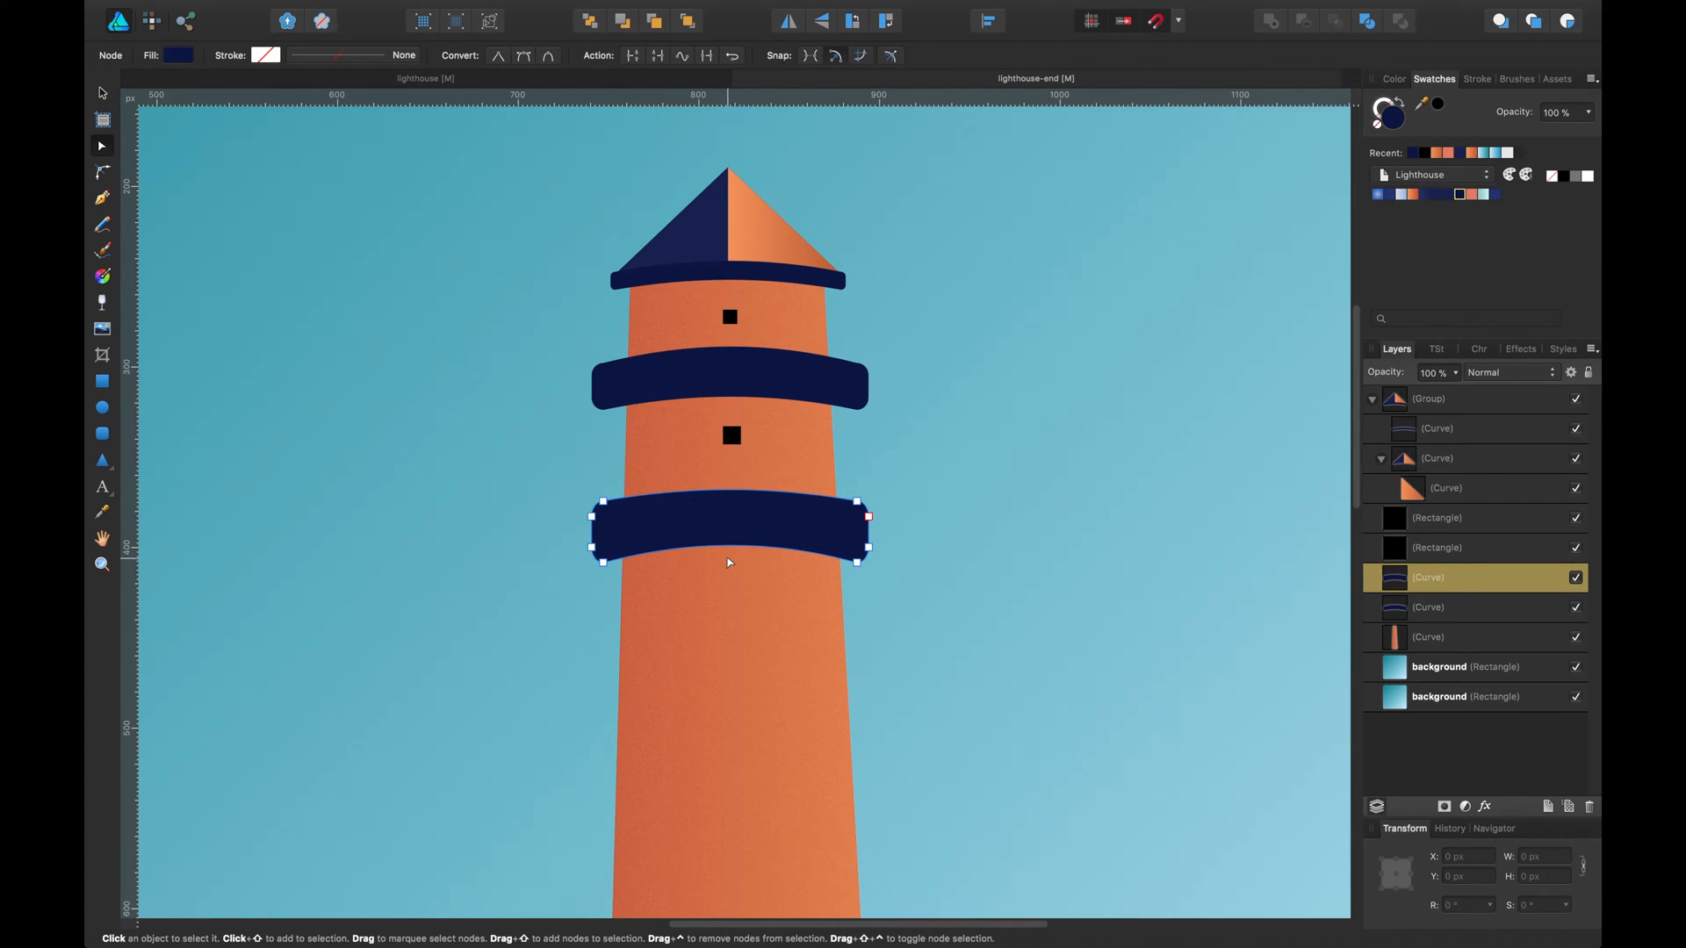
{"action": "left_click_drag", "start_coordinate": [730, 549], "coordinate": [729, 558]}
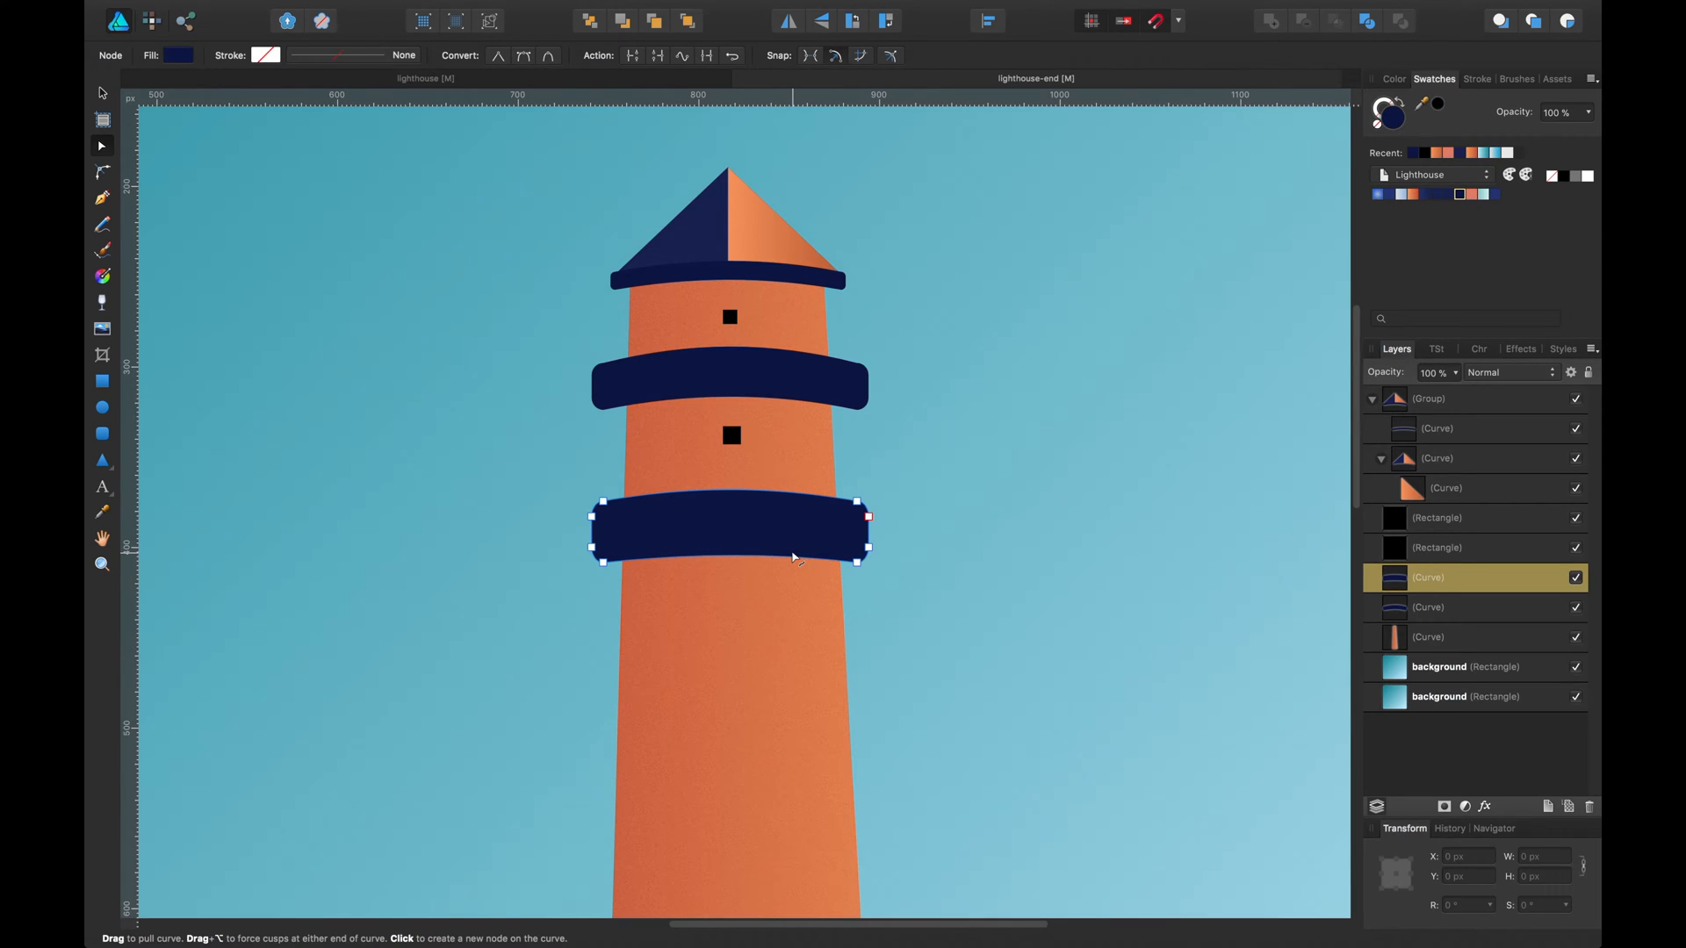
{"action": "key", "text": "v"}
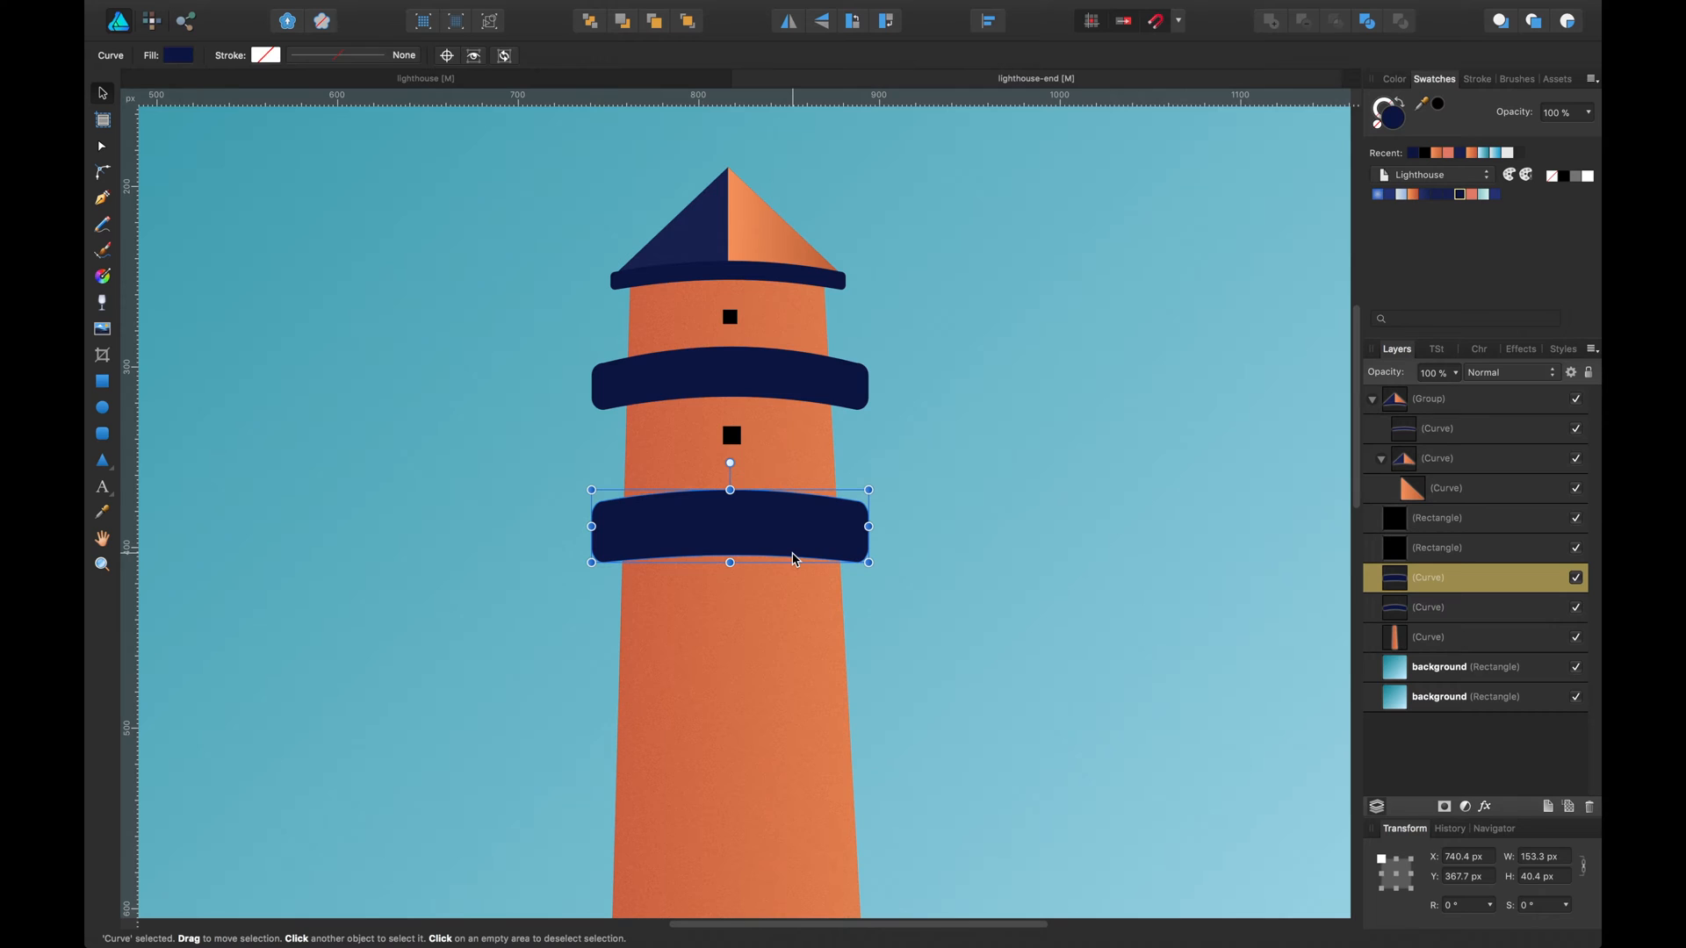
{"action": "left_click", "coordinate": [1190, 555]}
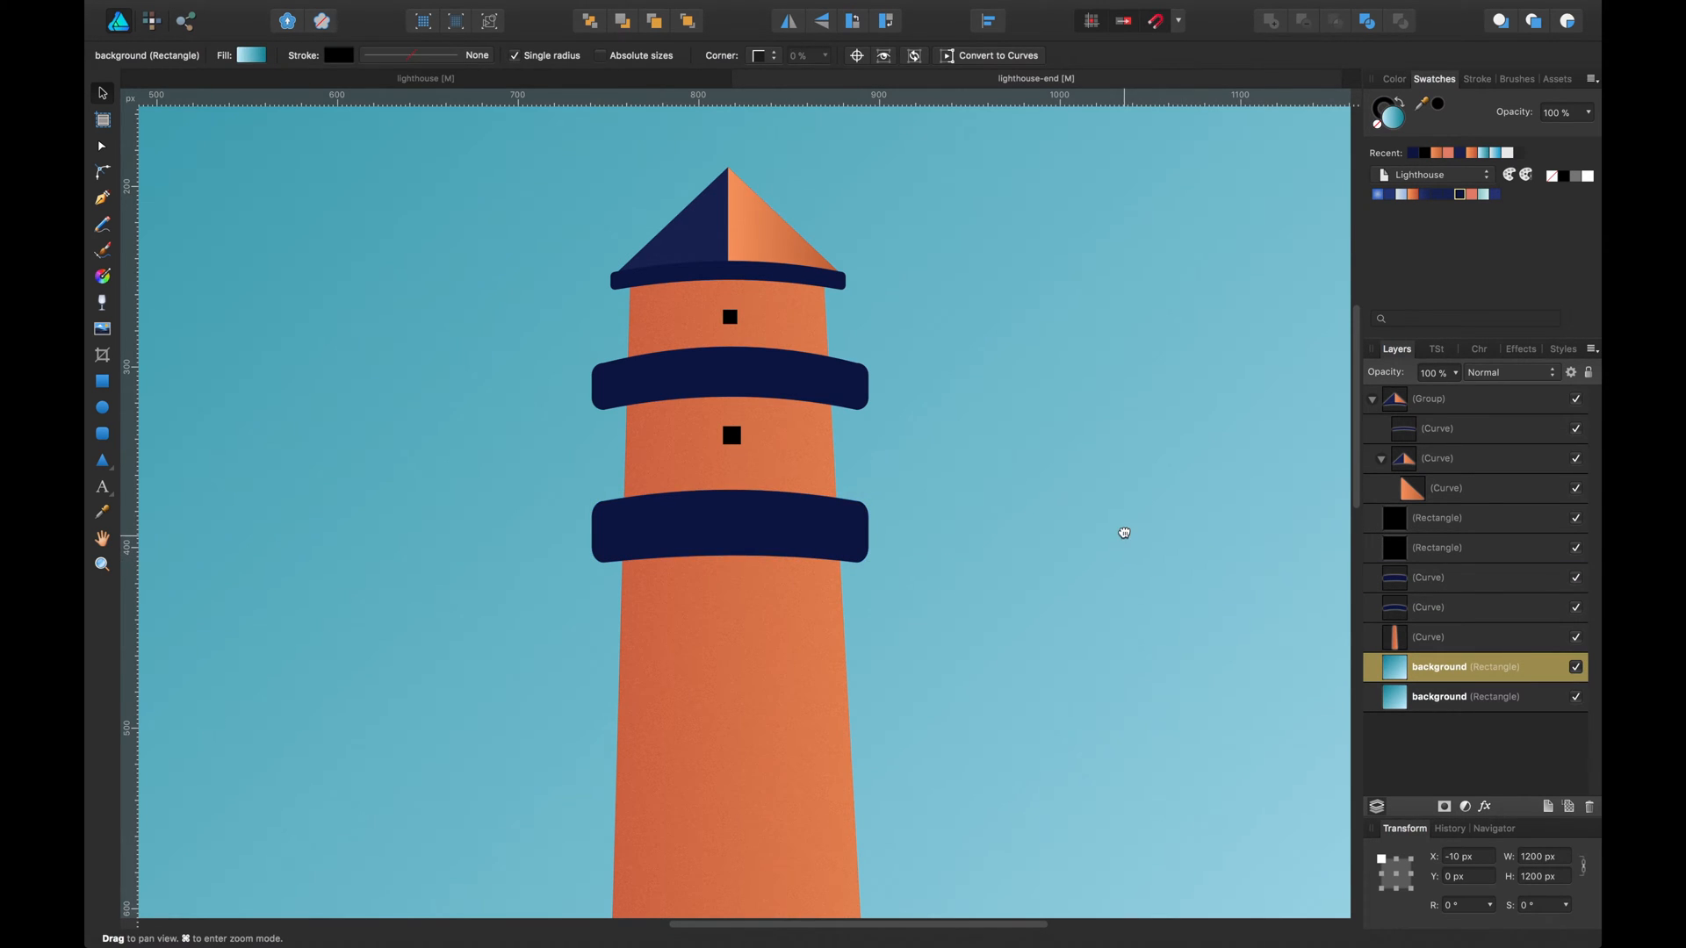
Move the lower navy band up to about Y 363 px, keeping it aligned with the upper band.
{"action": "scroll", "coordinate": [966, 534], "scroll_direction": "down", "scroll_amount": 1}
{"action": "key", "text": "a"}
{"action": "left_click", "coordinate": [812, 531]}
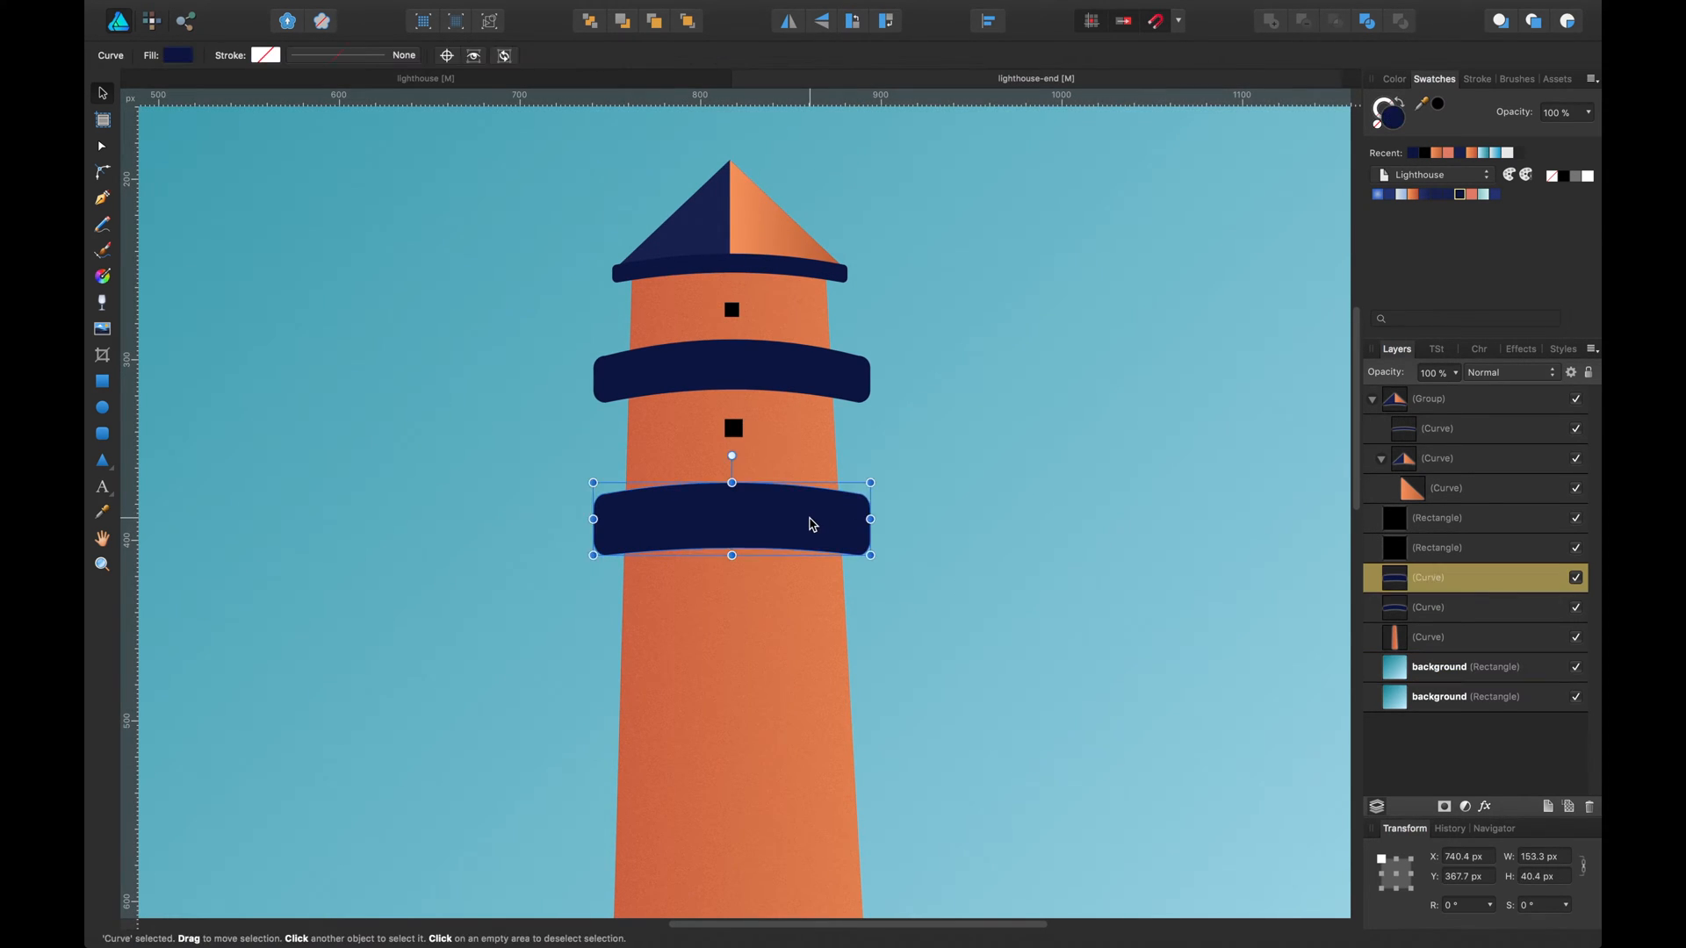
{"action": "key", "text": "v"}
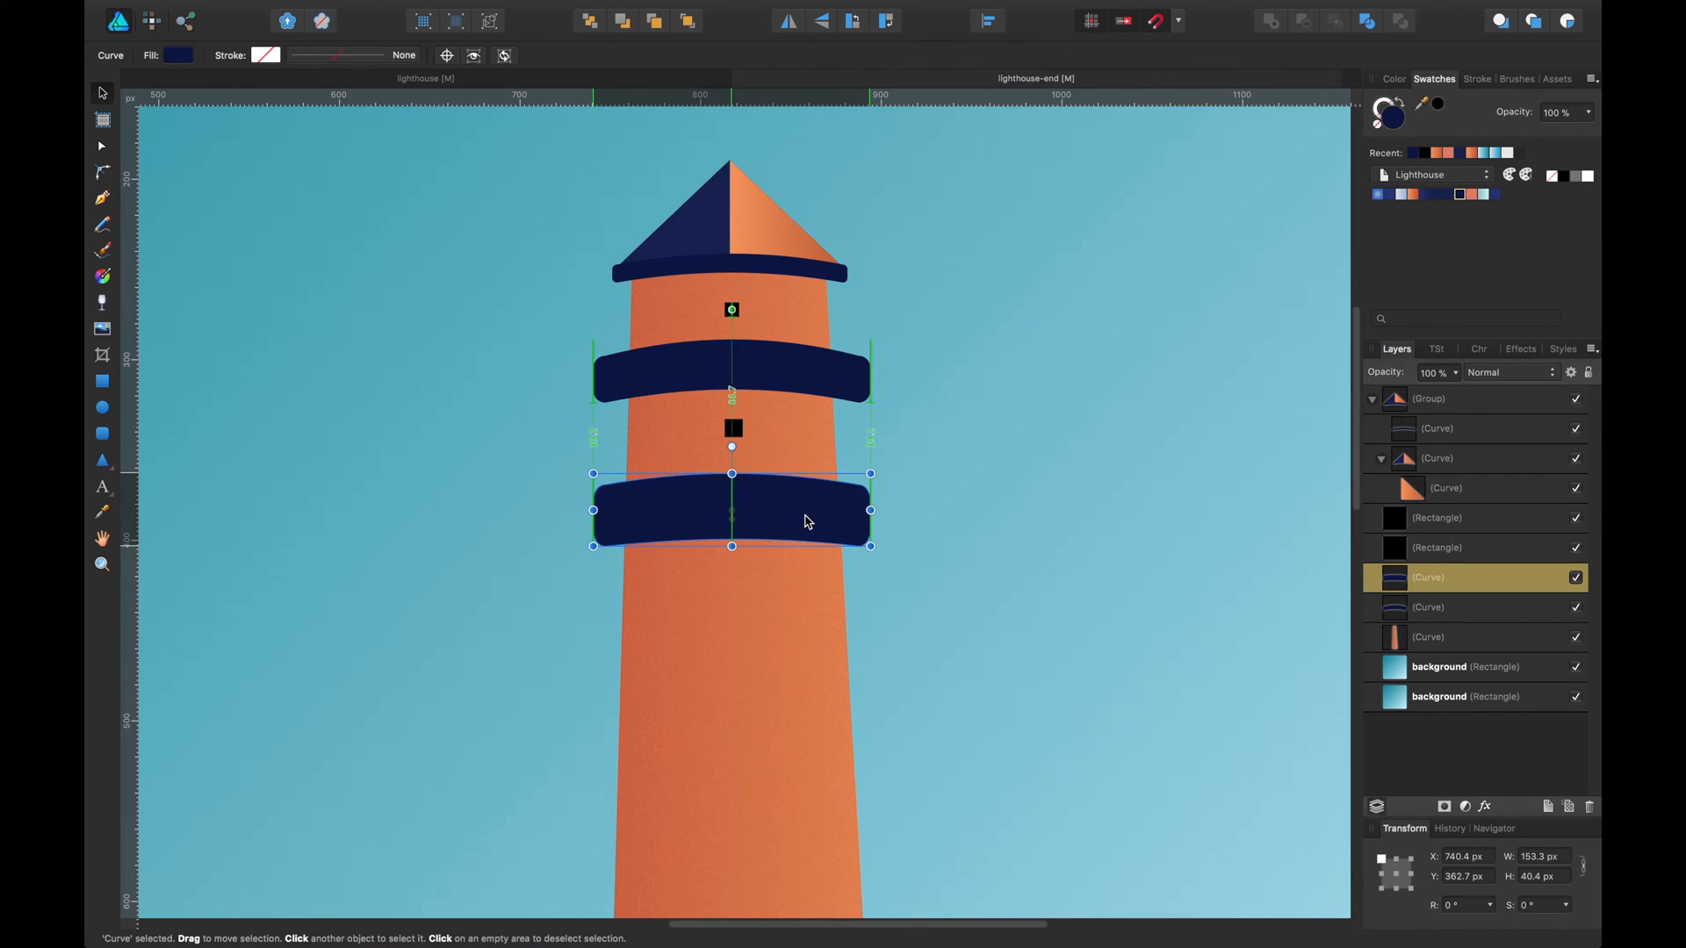
{"action": "left_click", "coordinate": [1015, 477]}
Draw a closed tower section with a wider lip beneath the lower navy band using the Pen tool, about 149 px wide and 87 px high.
{"action": "left_click_drag", "start_coordinate": [986, 527], "coordinate": [1018, 531]}
{"action": "scroll", "coordinate": [1018, 532], "scroll_direction": "down", "scroll_amount": 2}
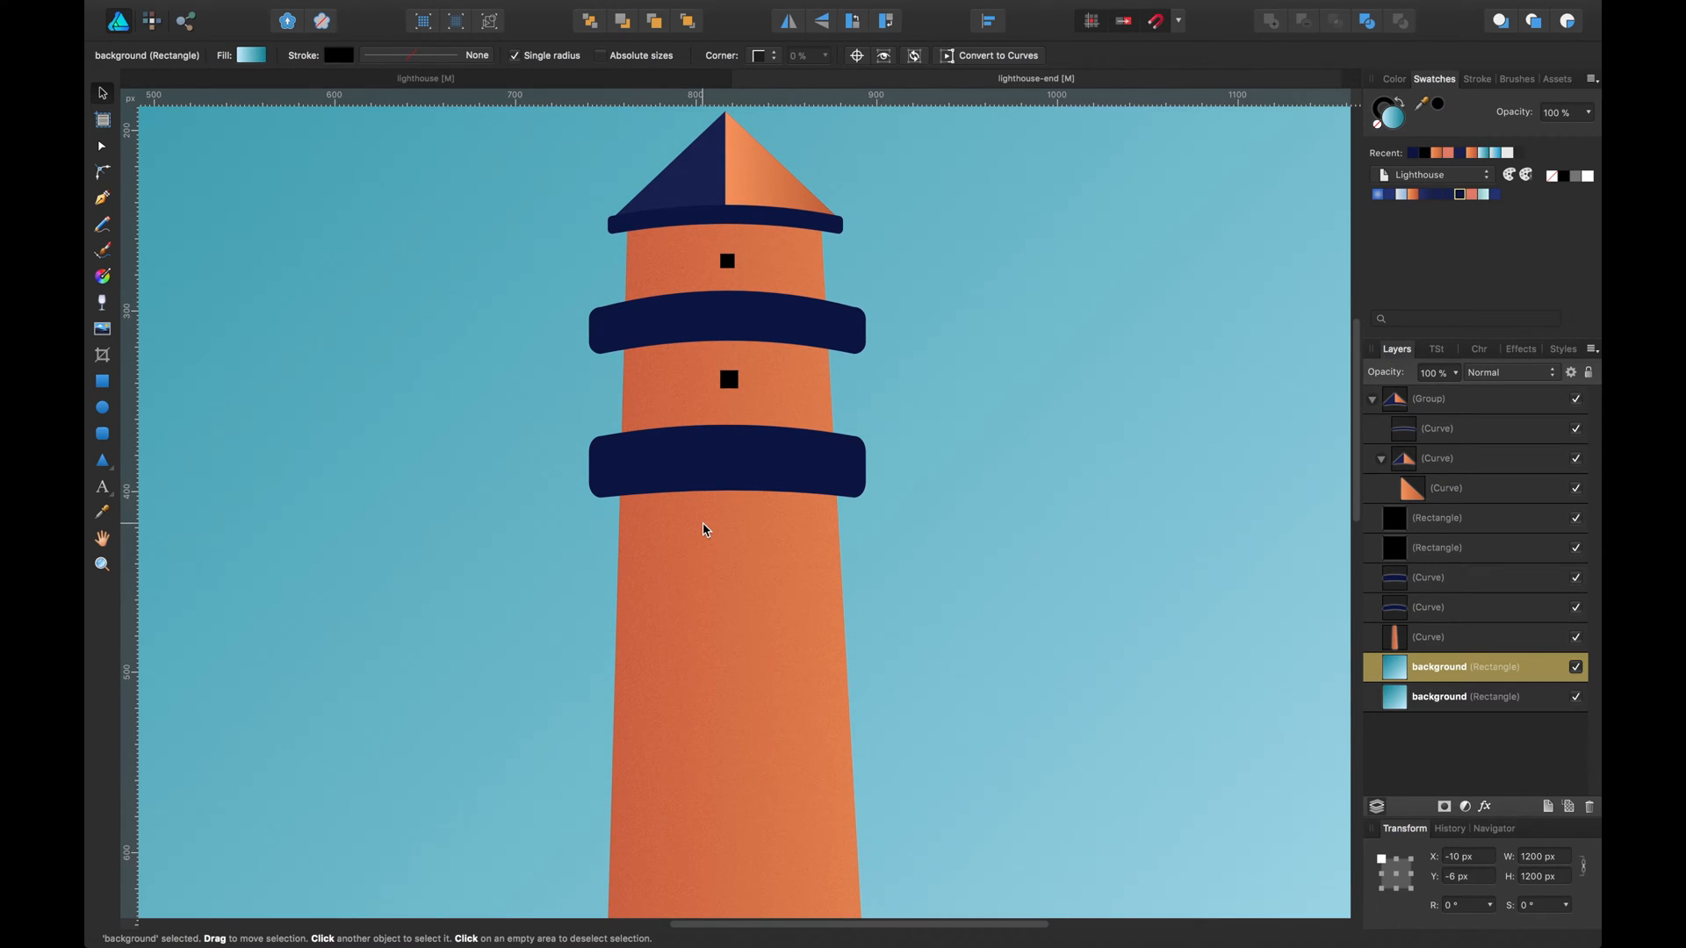
{"action": "left_click", "coordinate": [326, 82]}
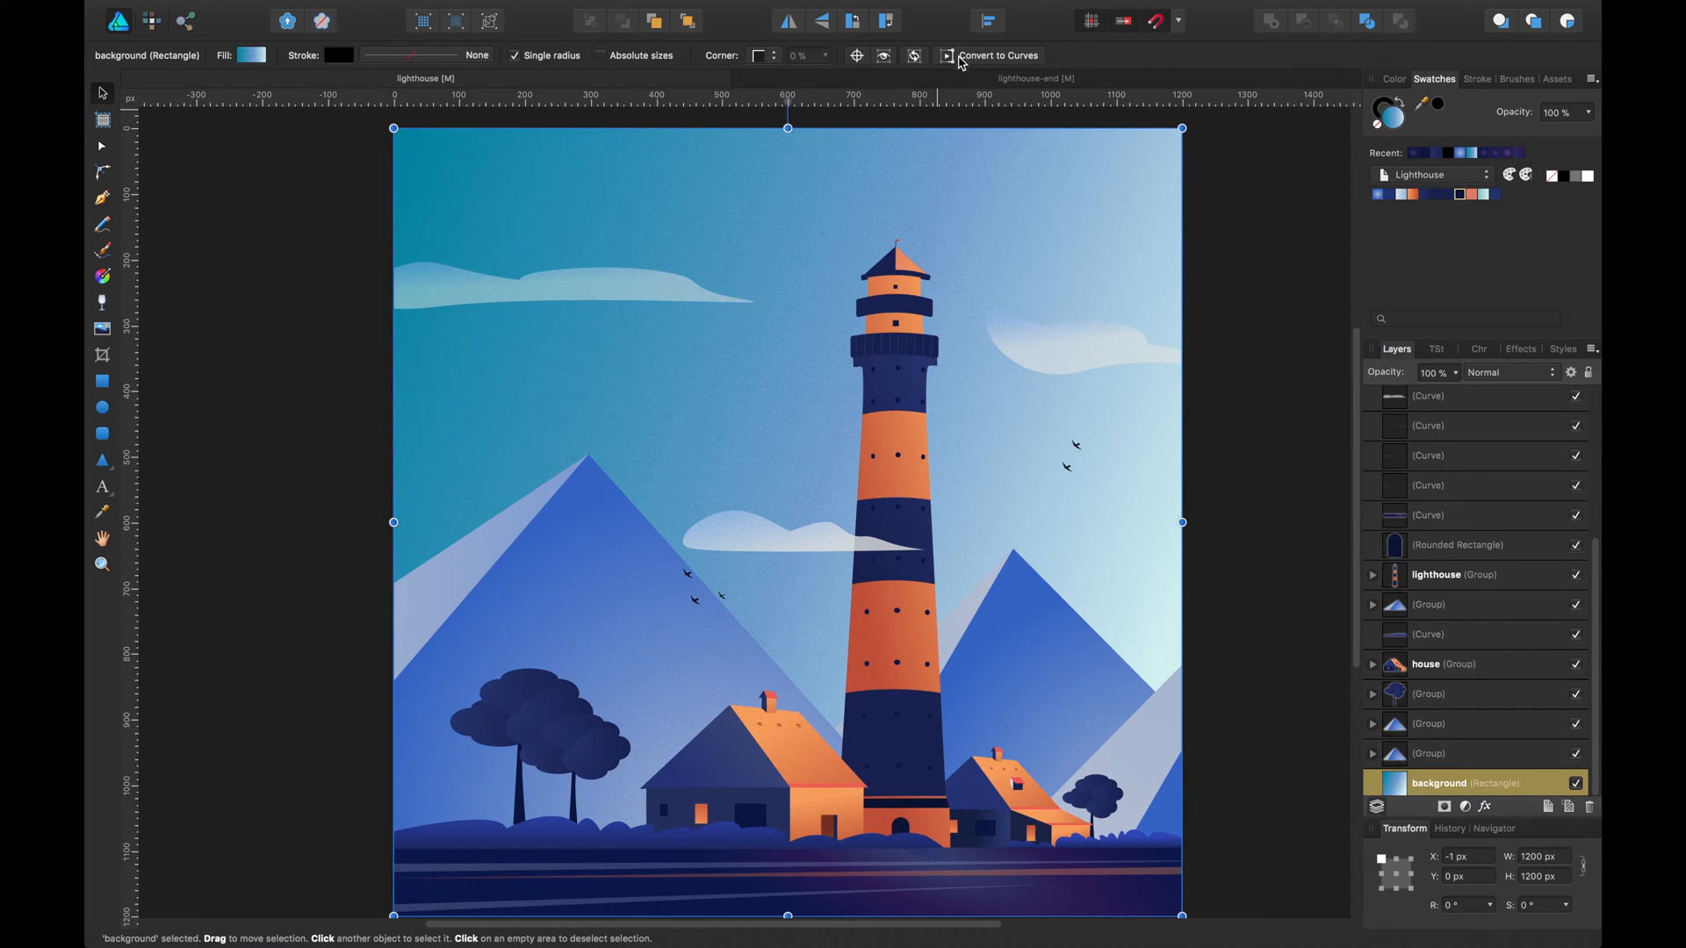
{"action": "left_click", "coordinate": [963, 85]}
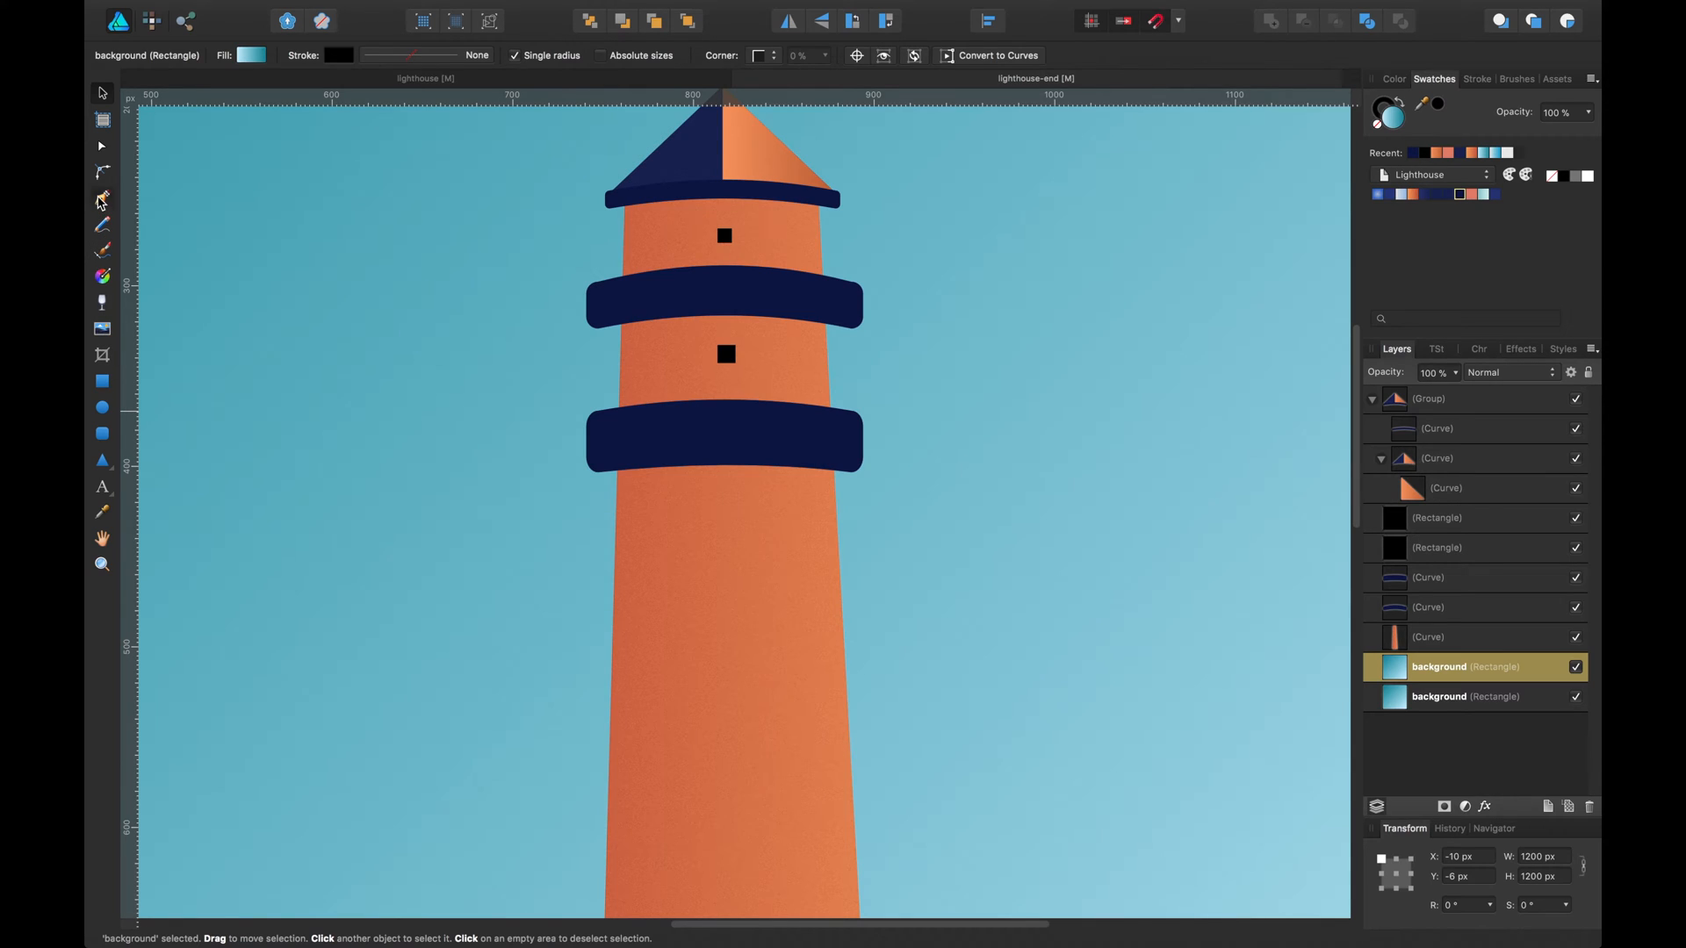
{"action": "left_click", "coordinate": [102, 199]}
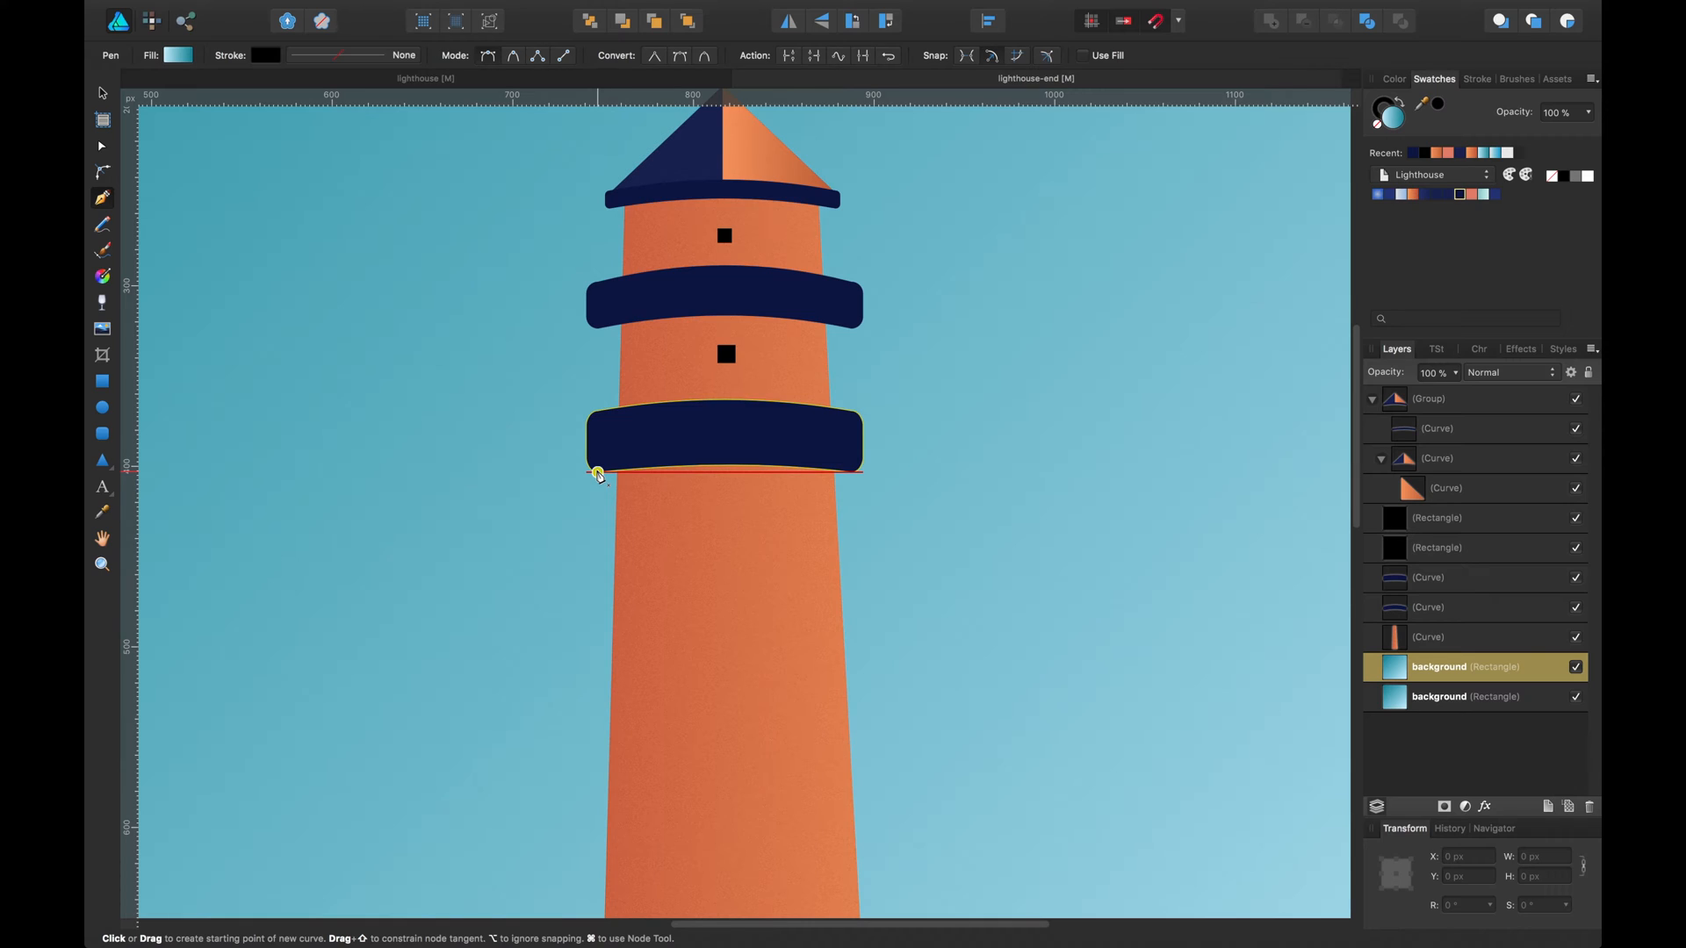
{"action": "left_click", "coordinate": [597, 473]}
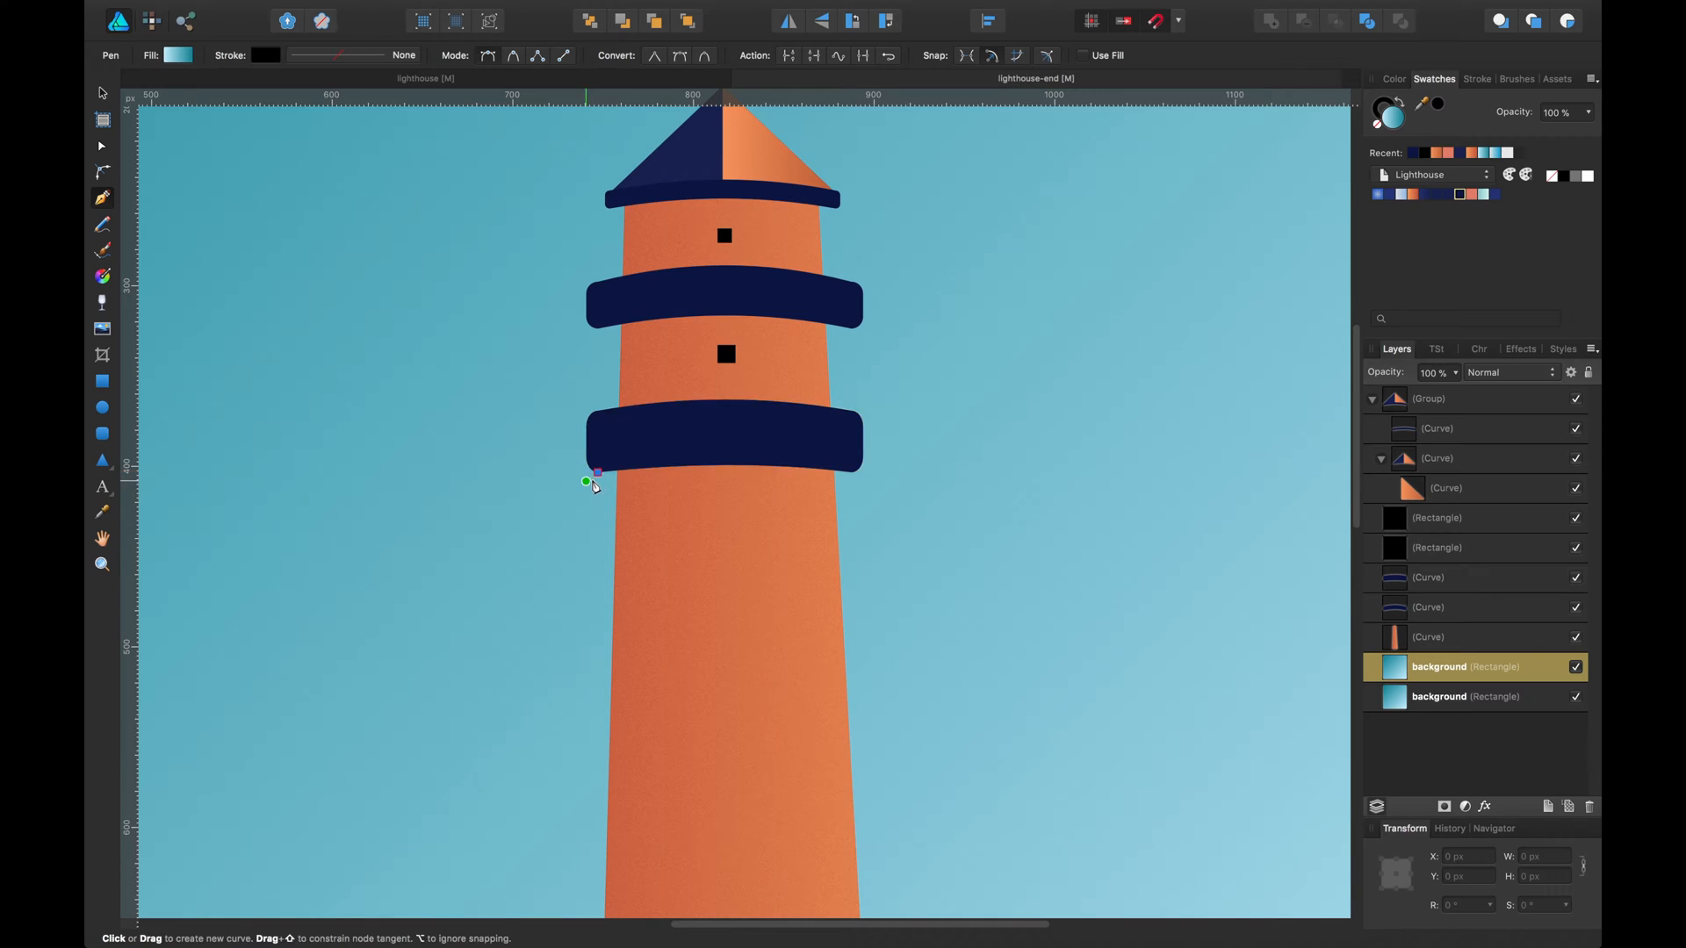
{"action": "left_click", "coordinate": [594, 506]}
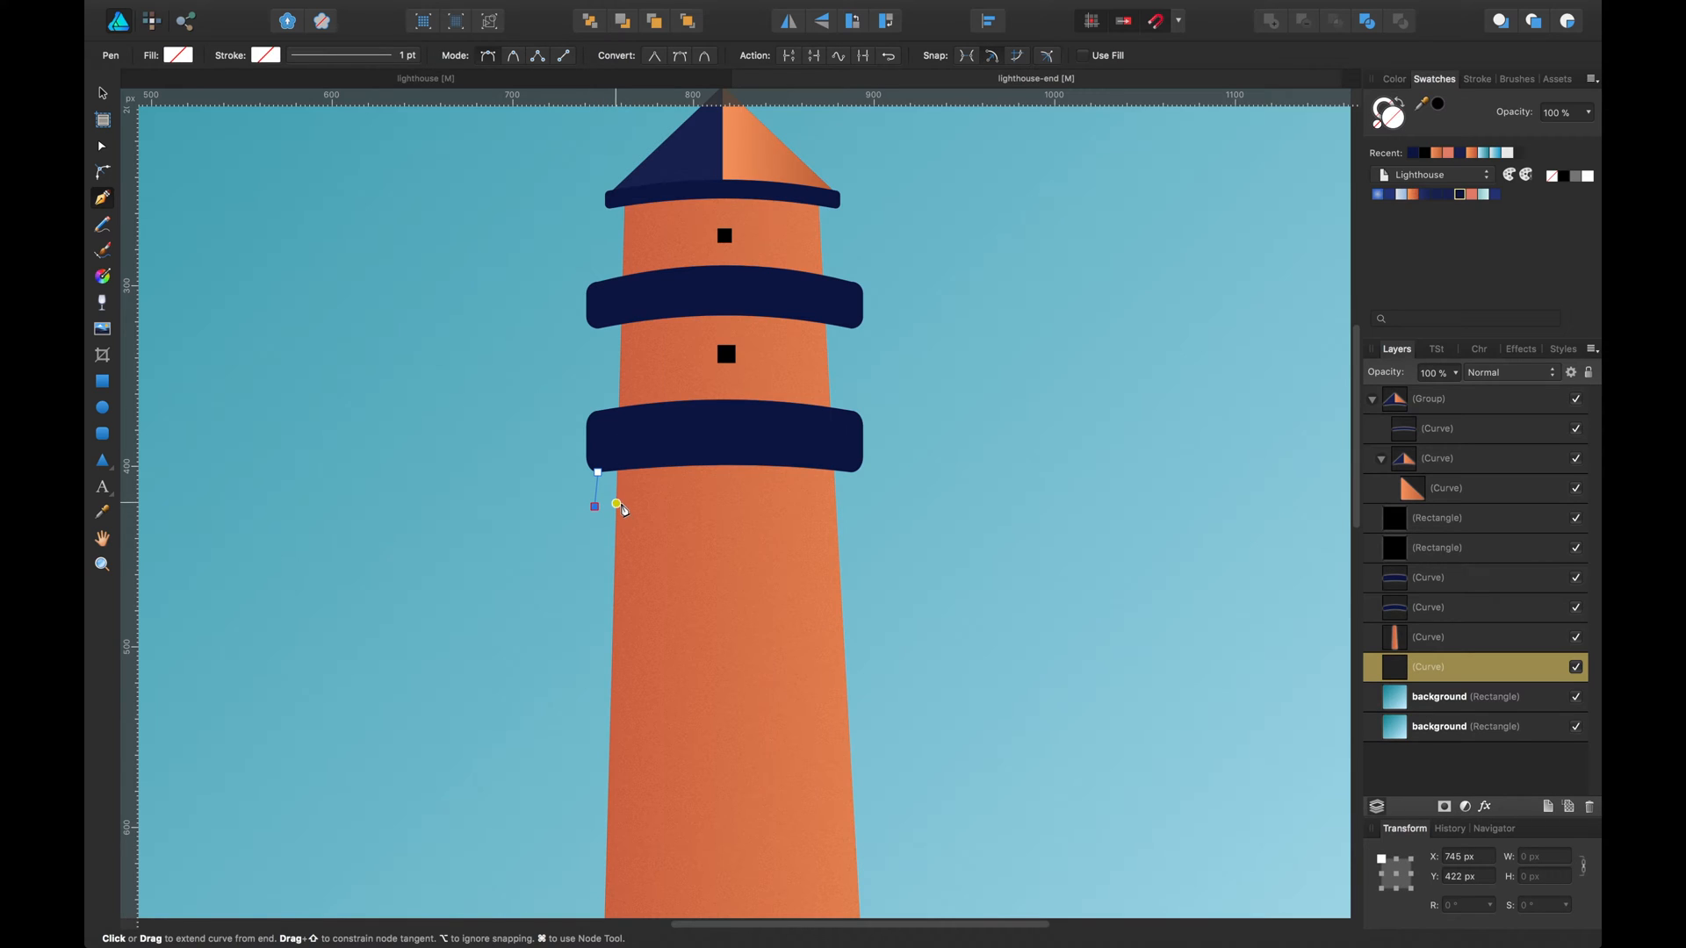
{"action": "left_click", "coordinate": [616, 506]}
{"action": "left_click", "coordinate": [613, 621]}
{"action": "left_click", "coordinate": [843, 629]}
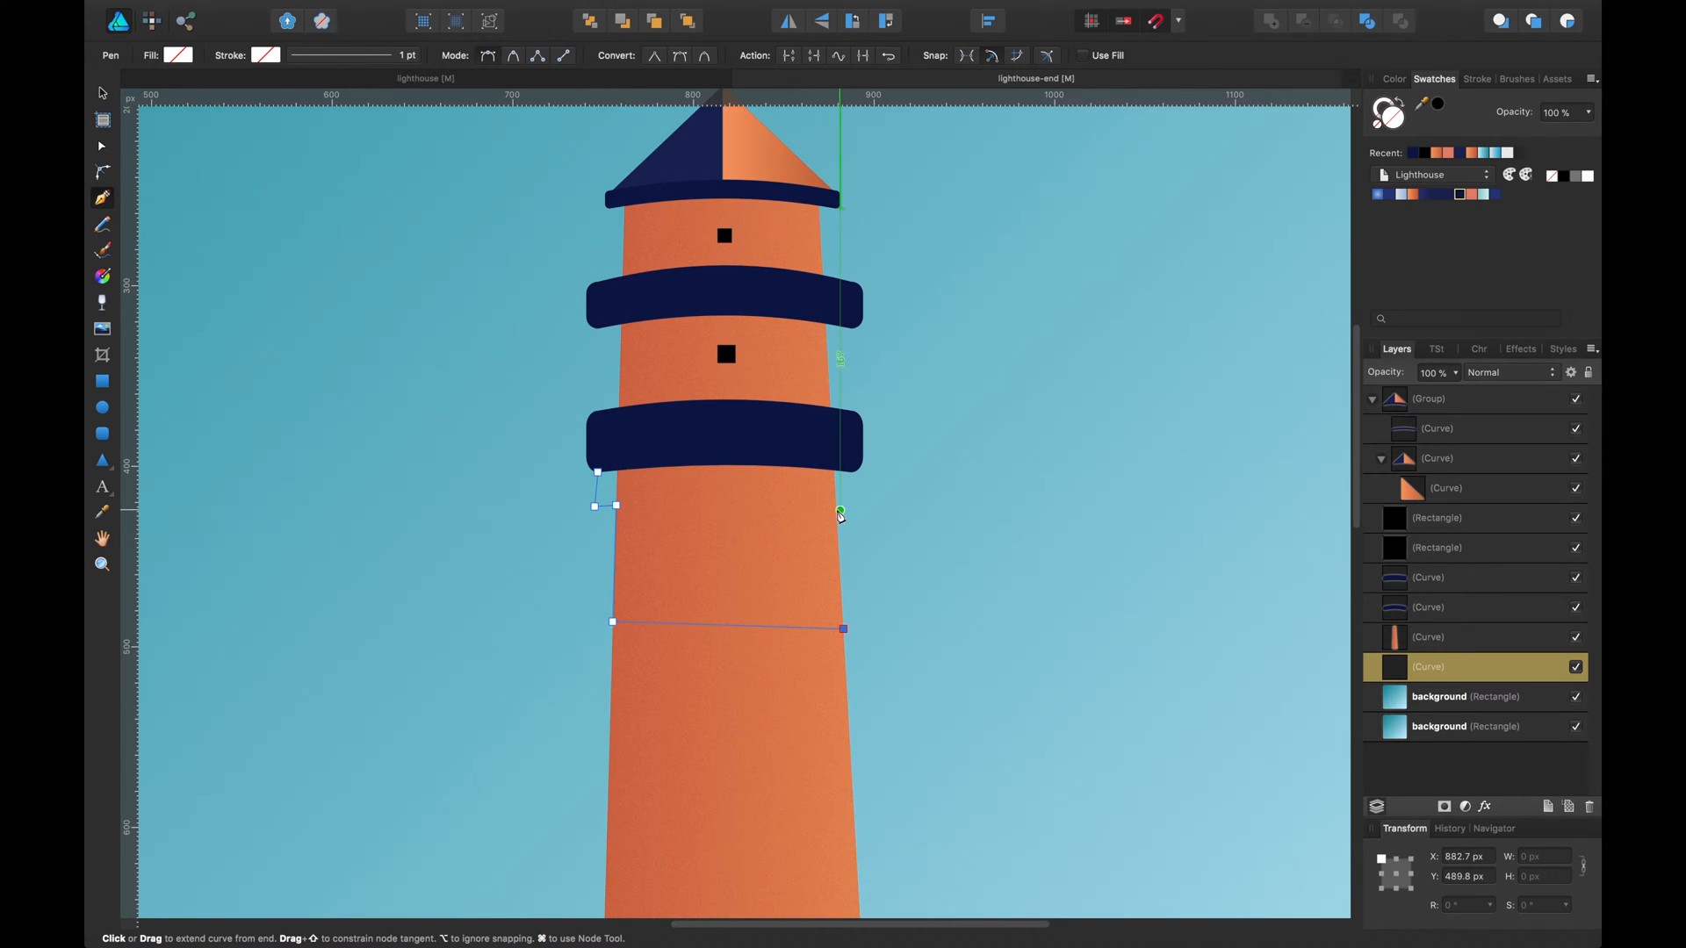
{"action": "left_click", "coordinate": [836, 505]}
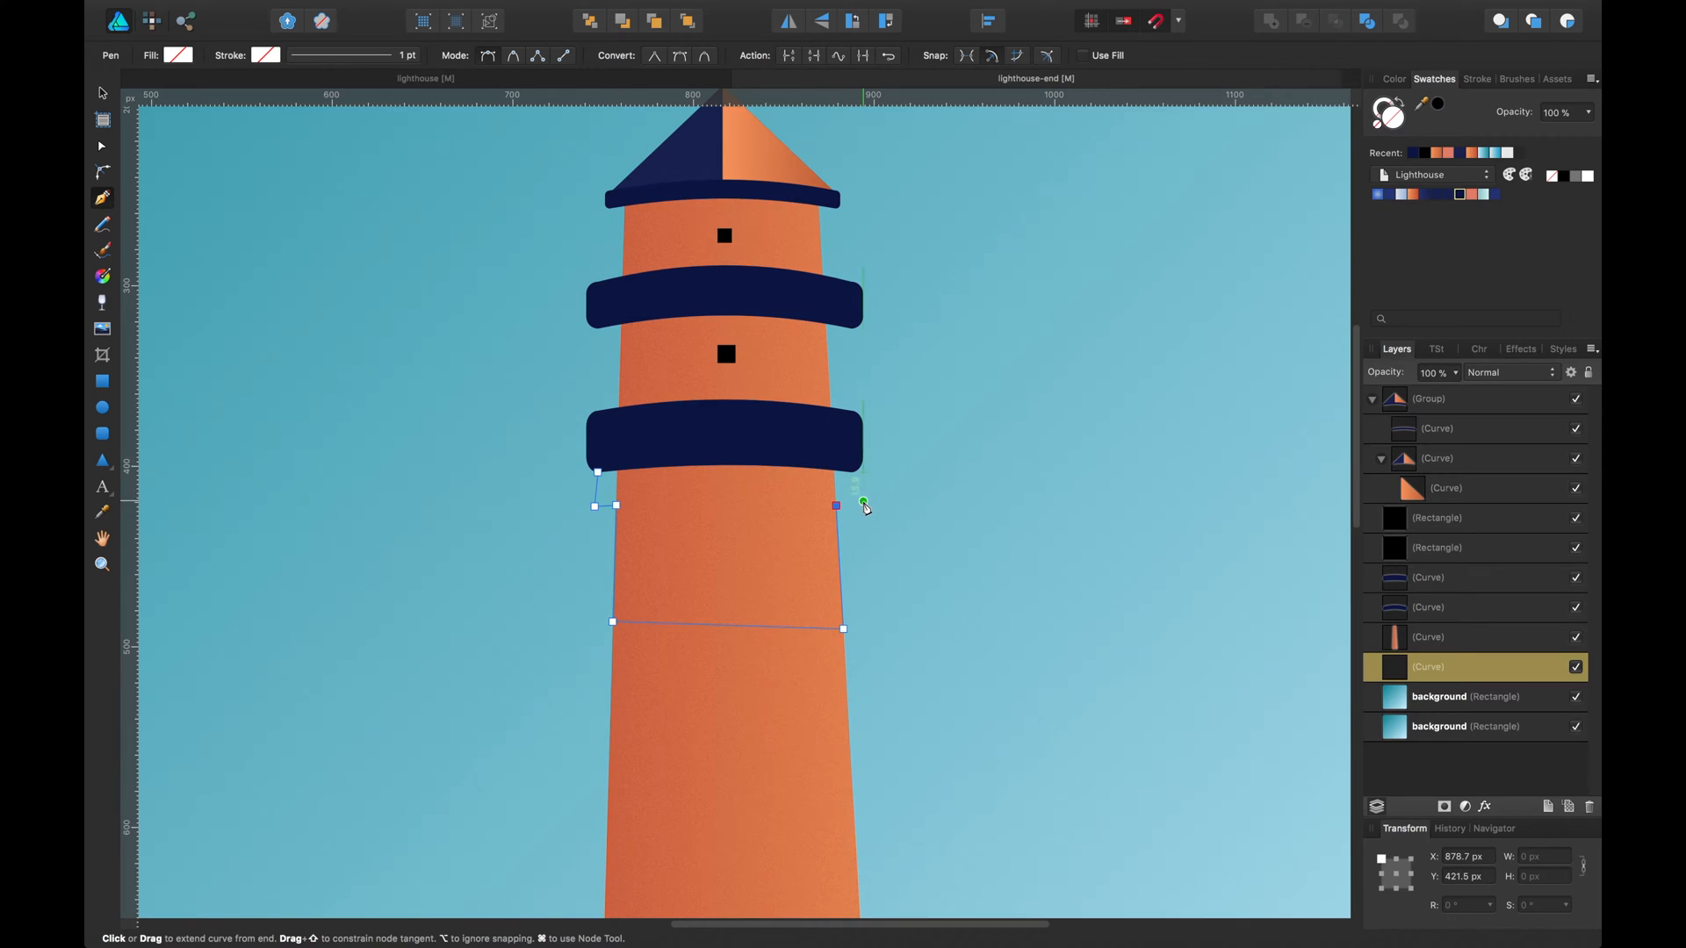
{"action": "left_click", "coordinate": [864, 506]}
{"action": "left_click", "coordinate": [863, 472]}
{"action": "left_click", "coordinate": [608, 479]}
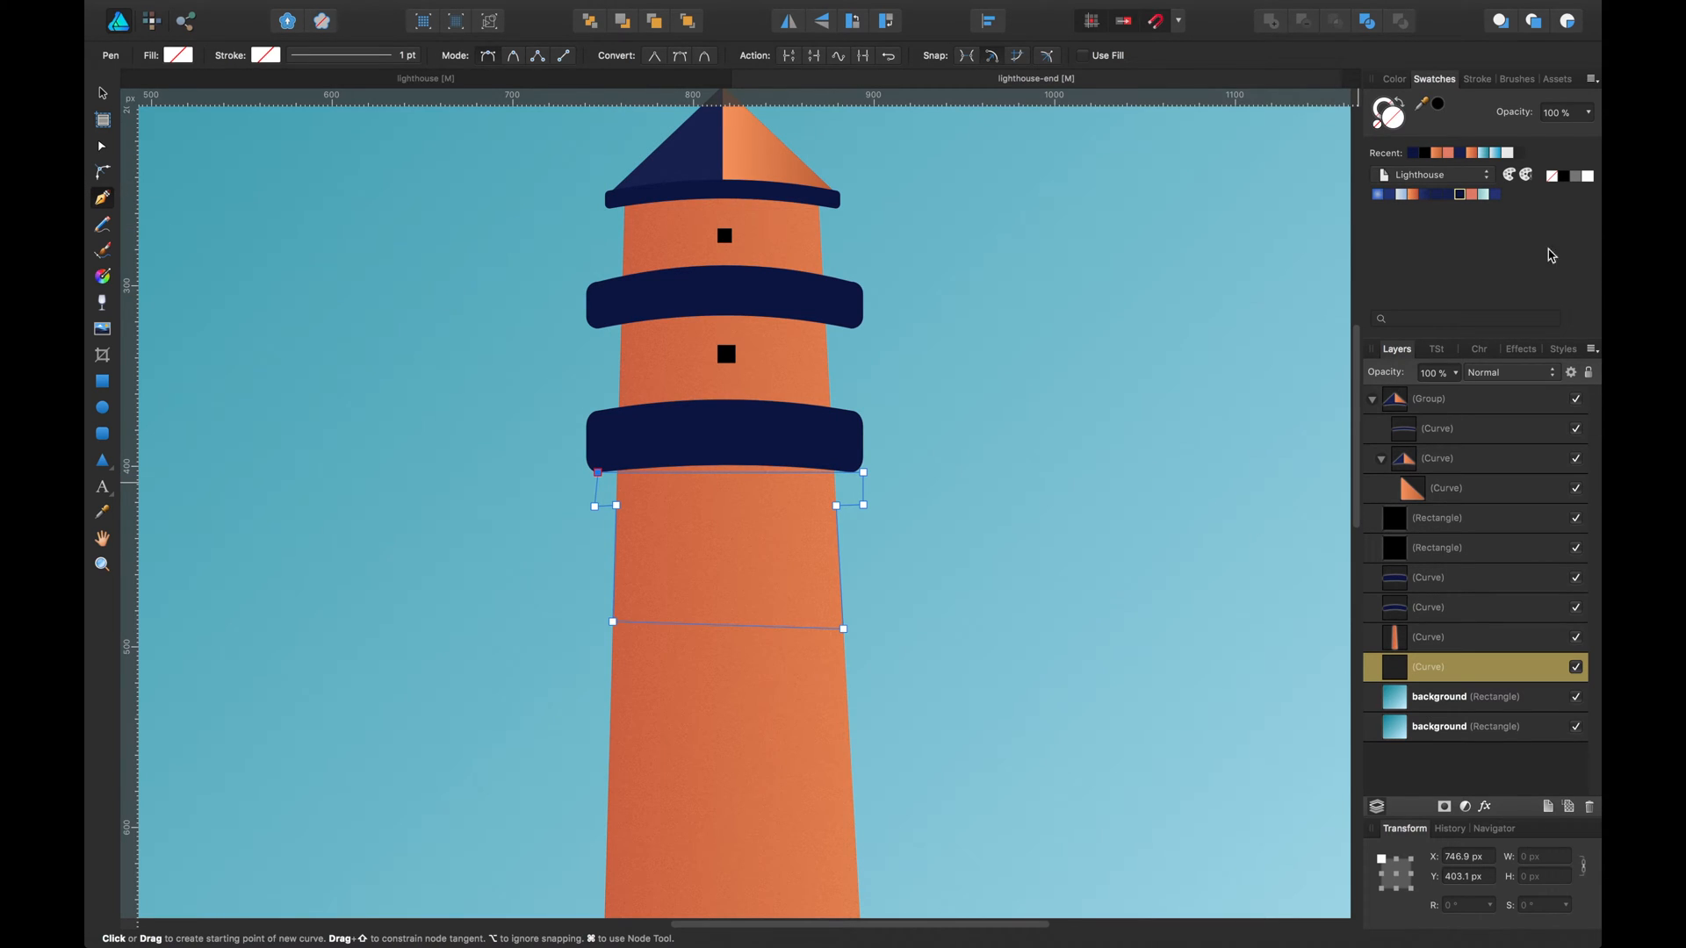
Fill the new section with the navy gradient, stack it above the orange tower and run the gradient across its width from darker to lighter.
{"action": "left_click", "coordinate": [1424, 197]}
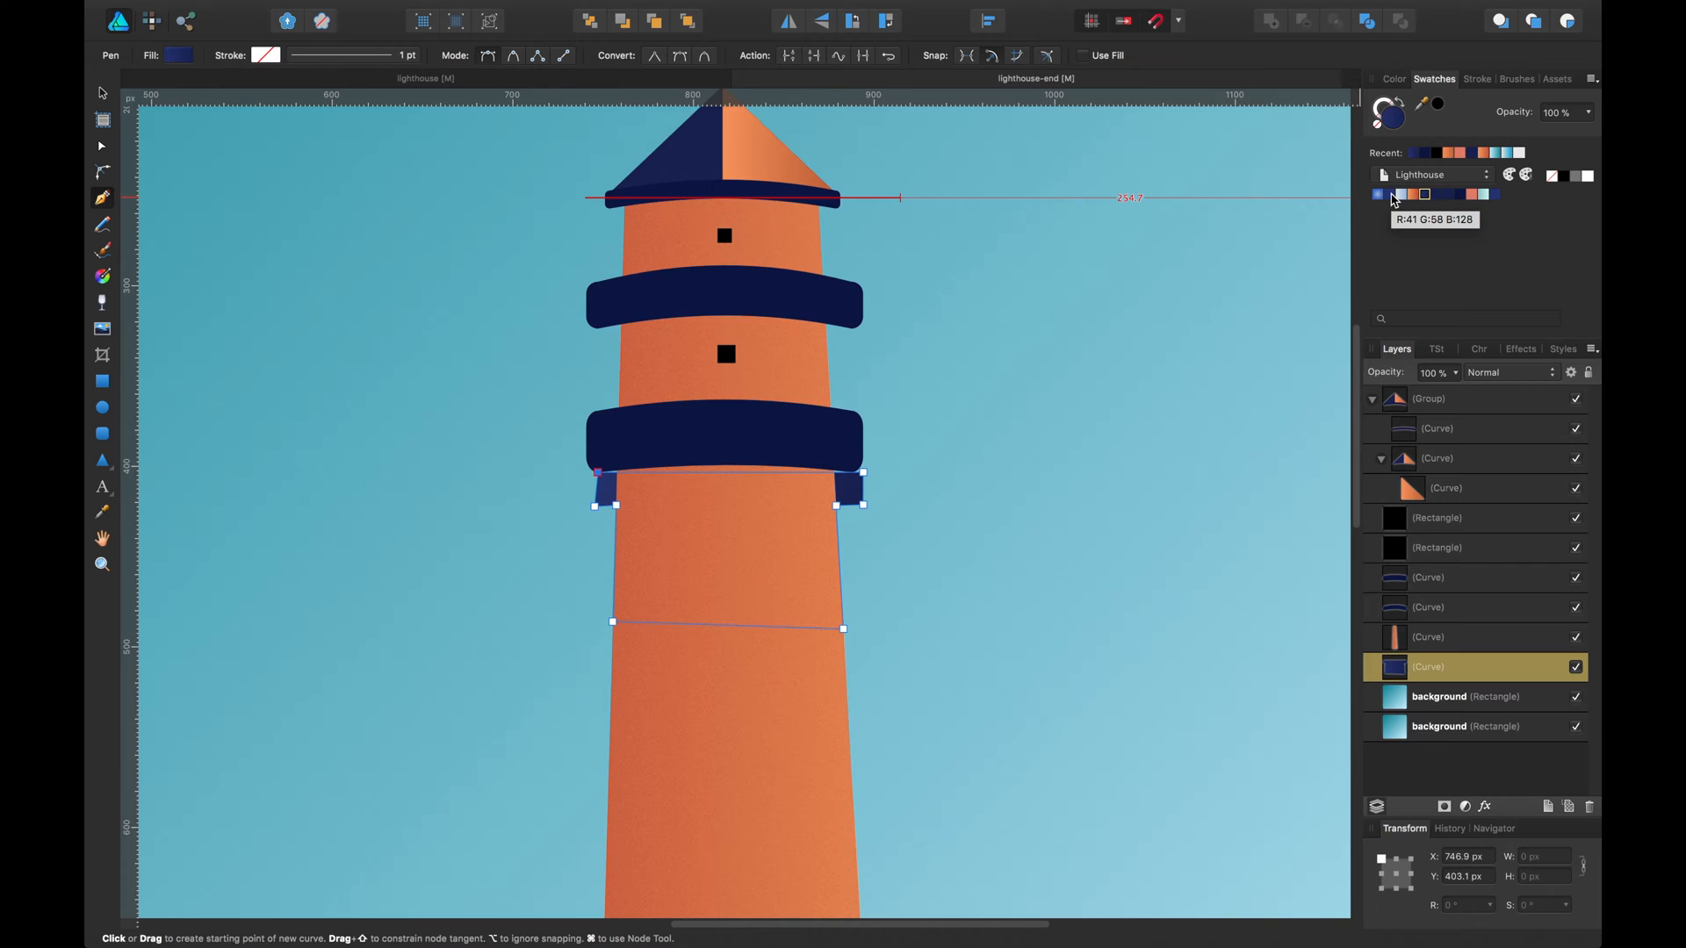
{"action": "key", "text": "super+bracketright"}
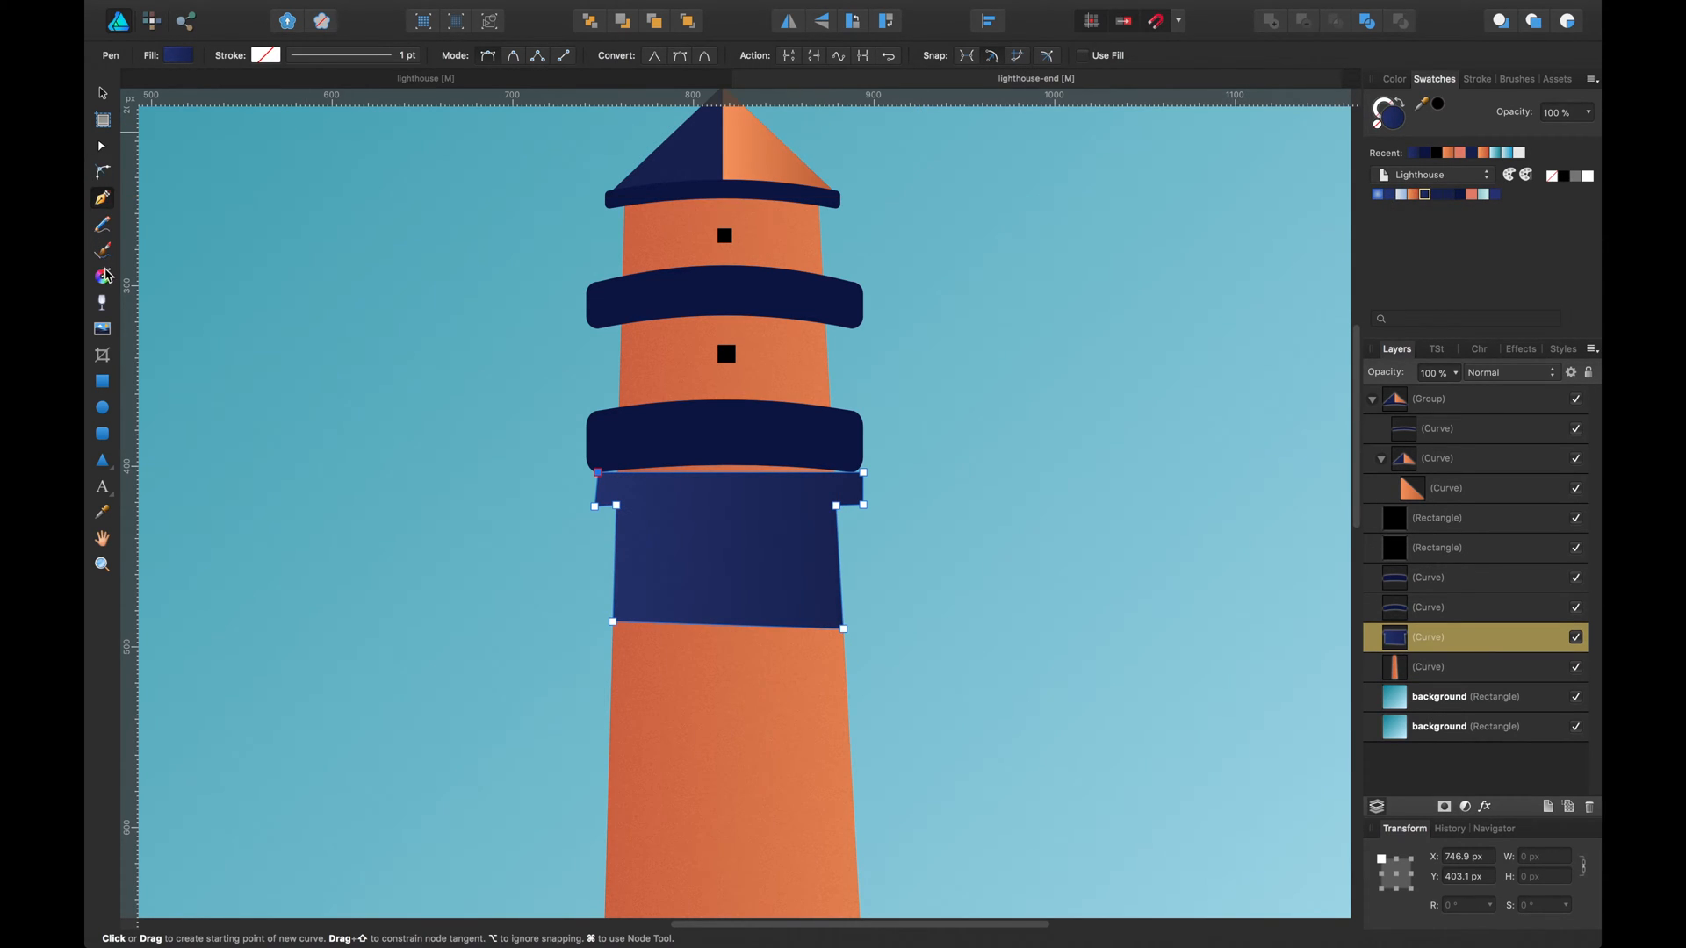
{"action": "left_click", "coordinate": [103, 275]}
{"action": "mouse_move", "coordinate": [864, 553]}
{"action": "left_mouse_down"}
{"action": "mouse_move", "coordinate": [609, 557]}
{"action": "mouse_move", "coordinate": [978, 497]}
{"action": "mouse_move", "coordinate": [865, 525]}
{"action": "left_mouse_up"}
{"action": "left_click_drag", "start_coordinate": [622, 567], "coordinate": [614, 552]}
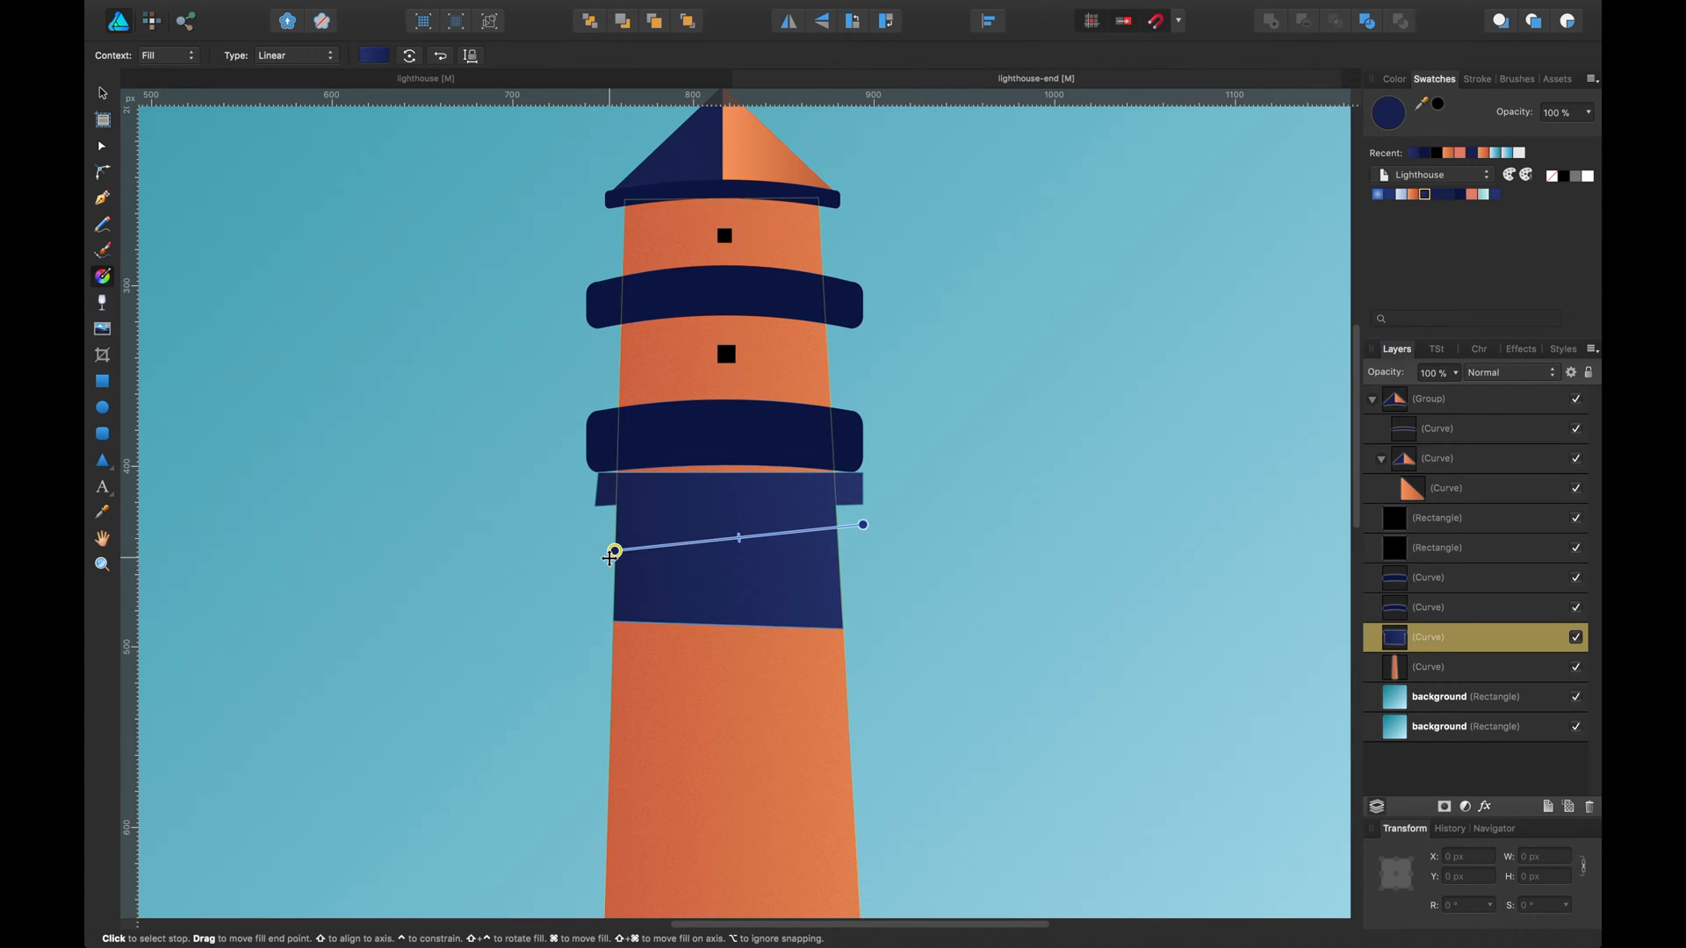
{"action": "left_click_drag", "start_coordinate": [864, 525], "coordinate": [843, 533]}
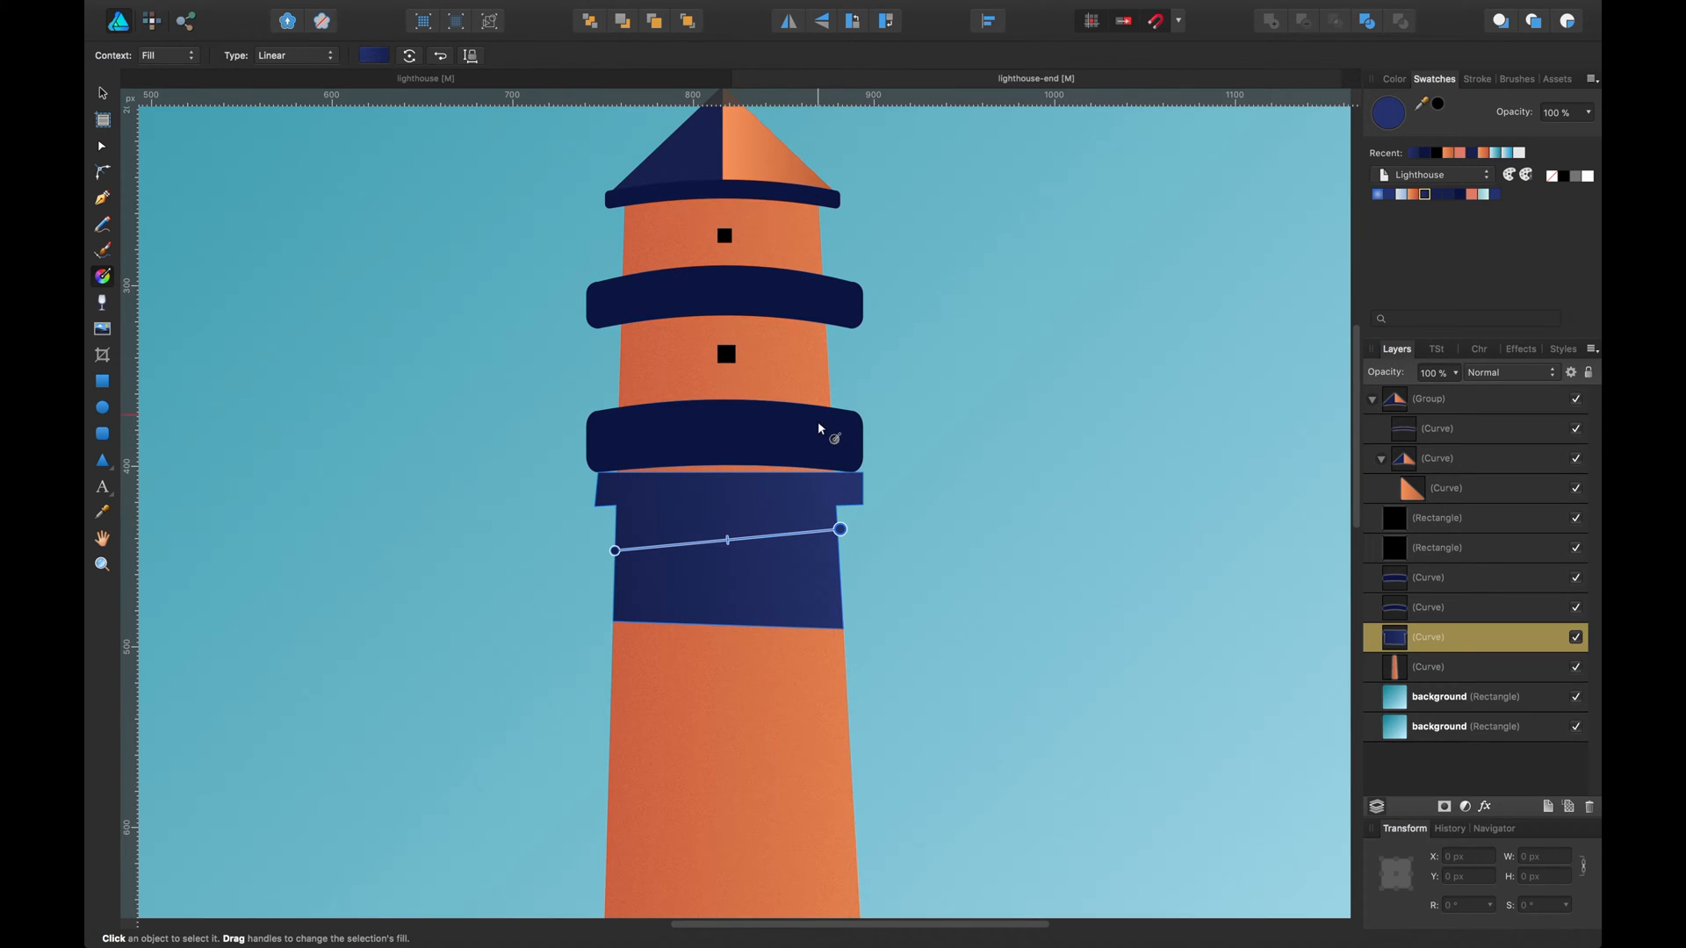
Bend the navy section's upper edge upward into a shallow arc that follows the lower band's curve.
{"action": "key", "text": "v"}
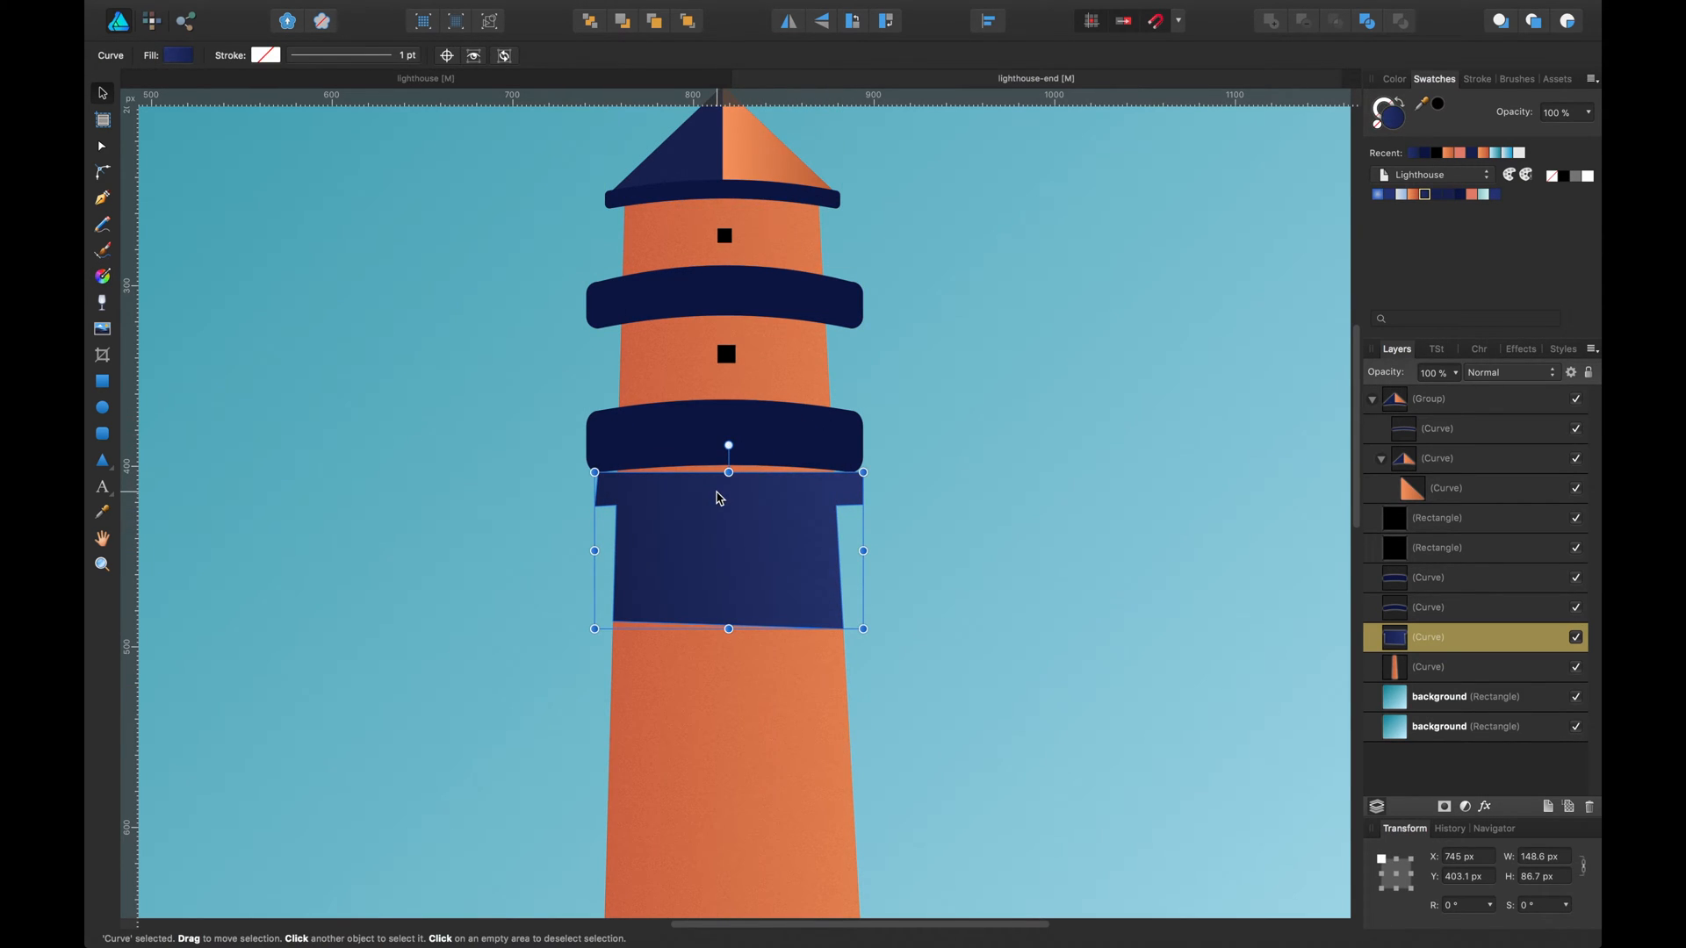
{"action": "key", "text": "n"}
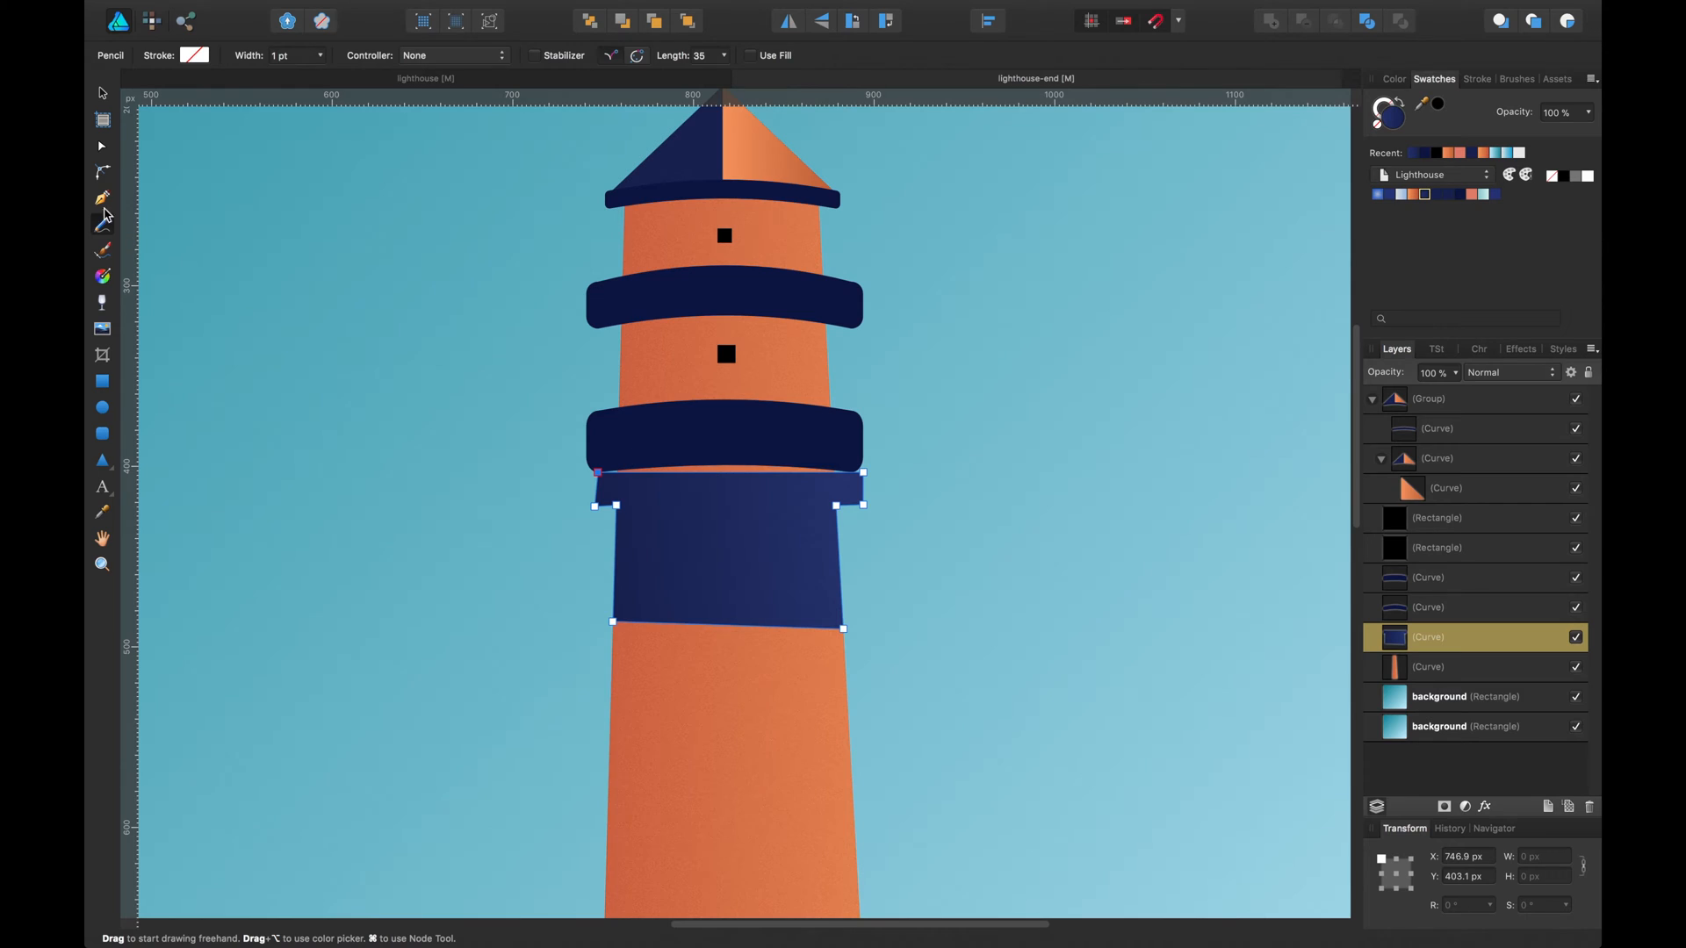
{"action": "left_click", "coordinate": [102, 146]}
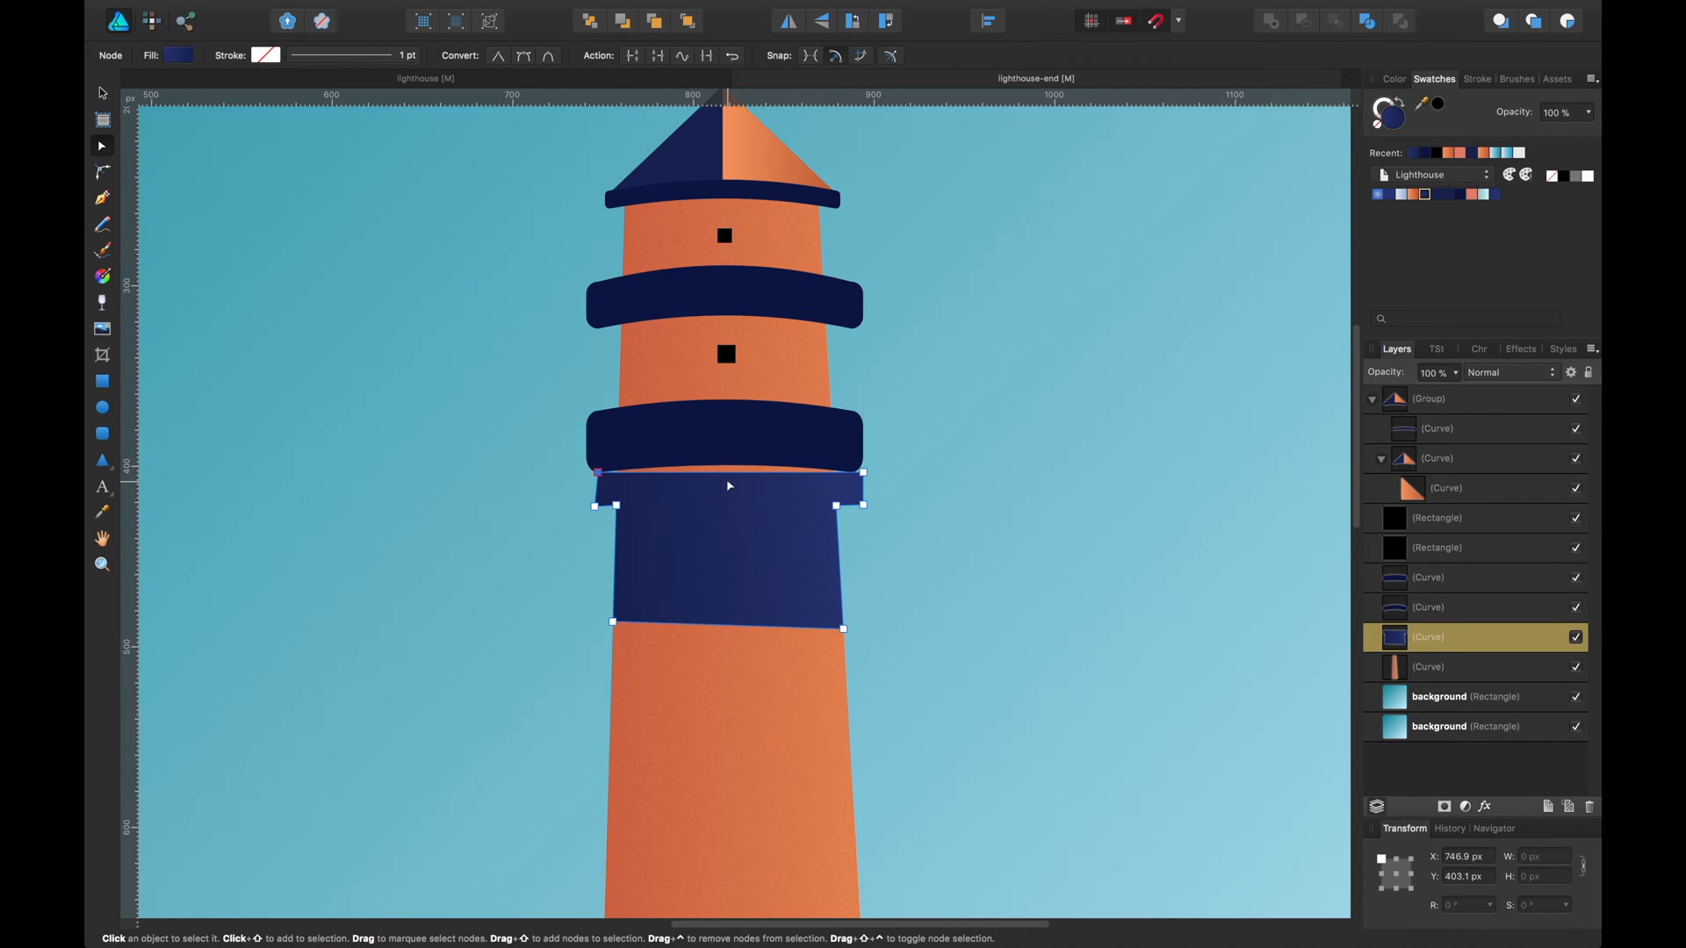
{"action": "left_click_drag", "start_coordinate": [729, 474], "coordinate": [729, 468]}
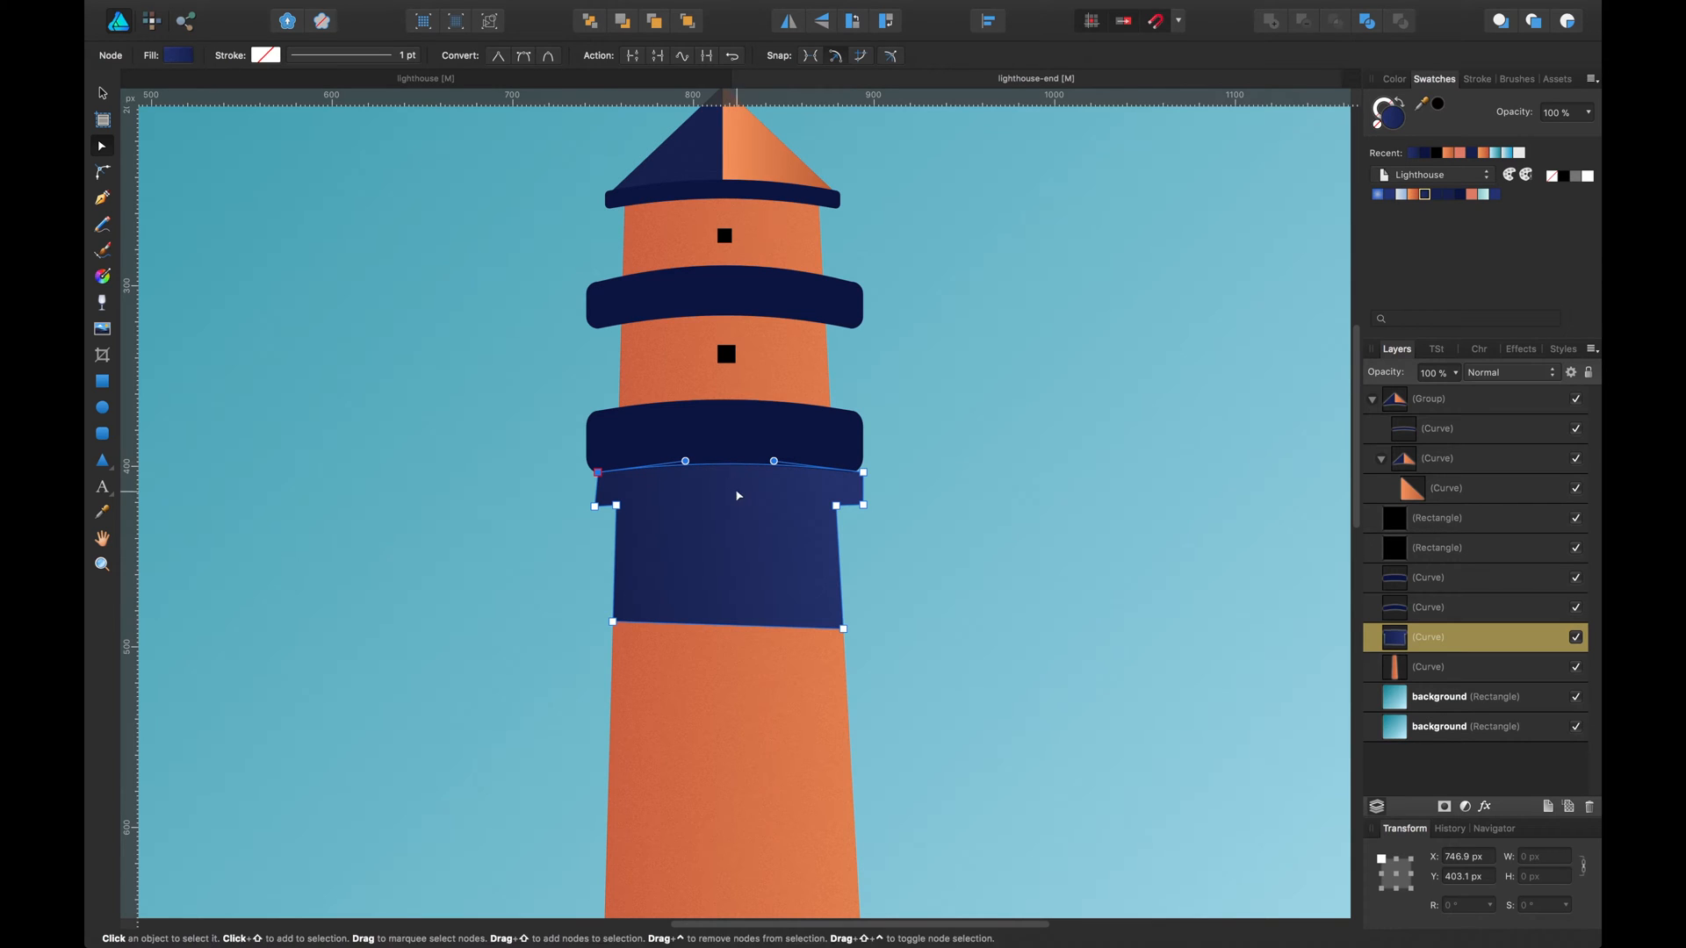
Bring the lower navy band to the front of all layers and keep the navy section directly above the orange tower.
{"action": "key", "text": "v"}
{"action": "key", "text": "super+bracketleft"}
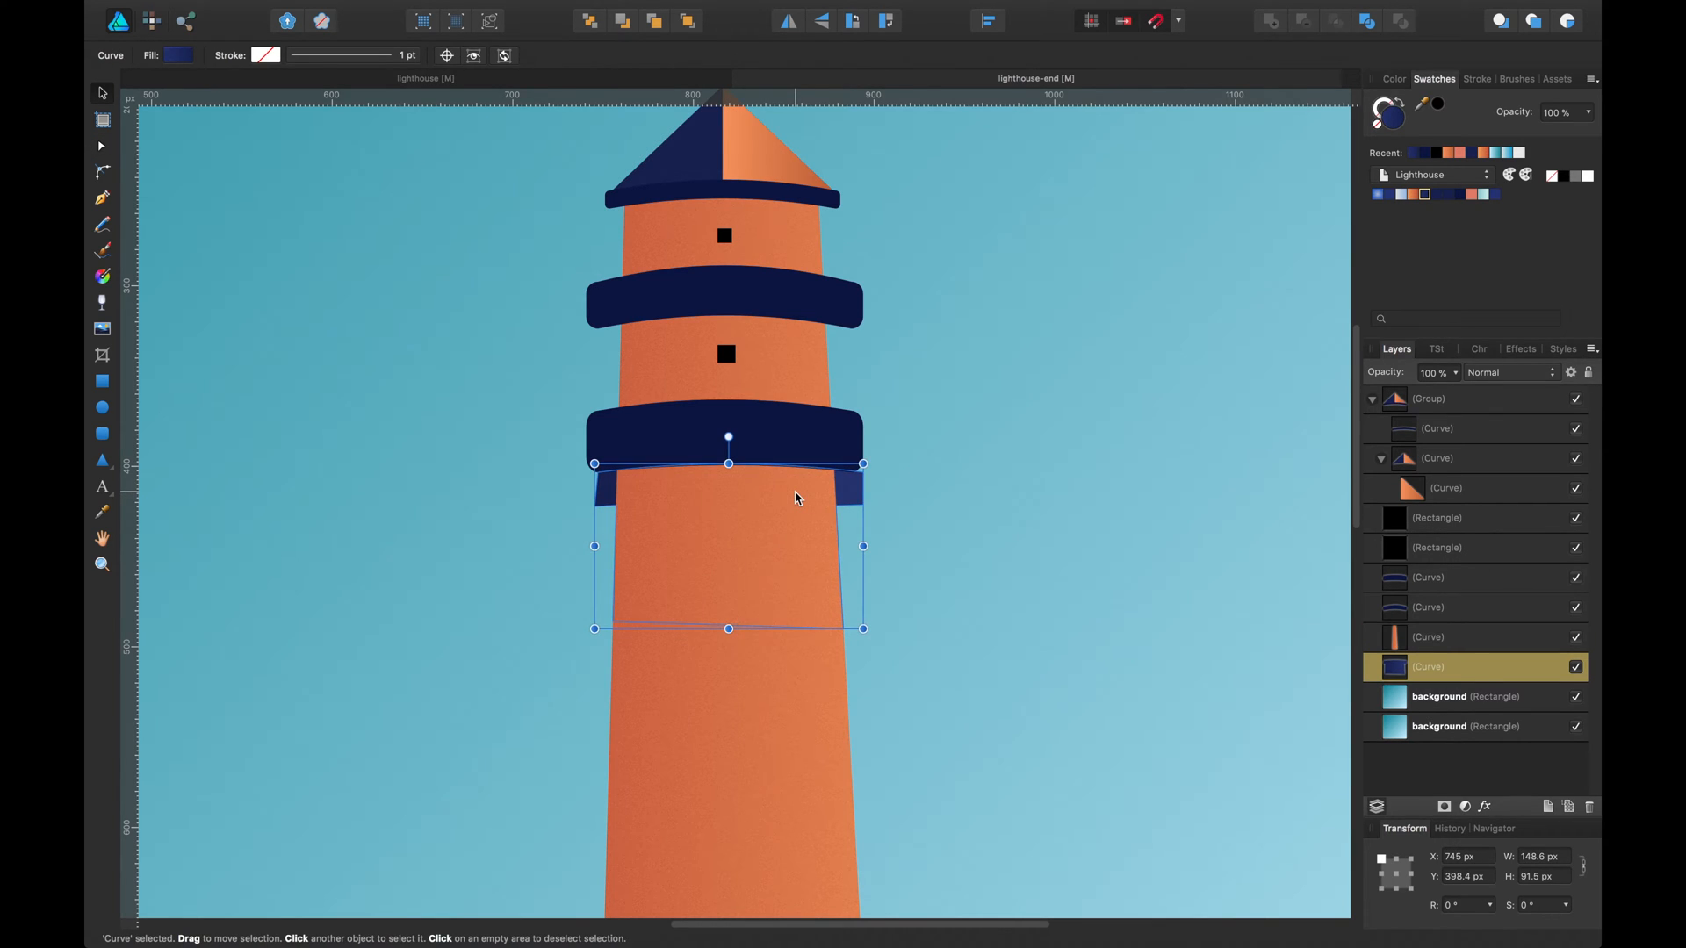
{"action": "key", "text": "super+bracketright"}
{"action": "left_click", "coordinate": [790, 449]}
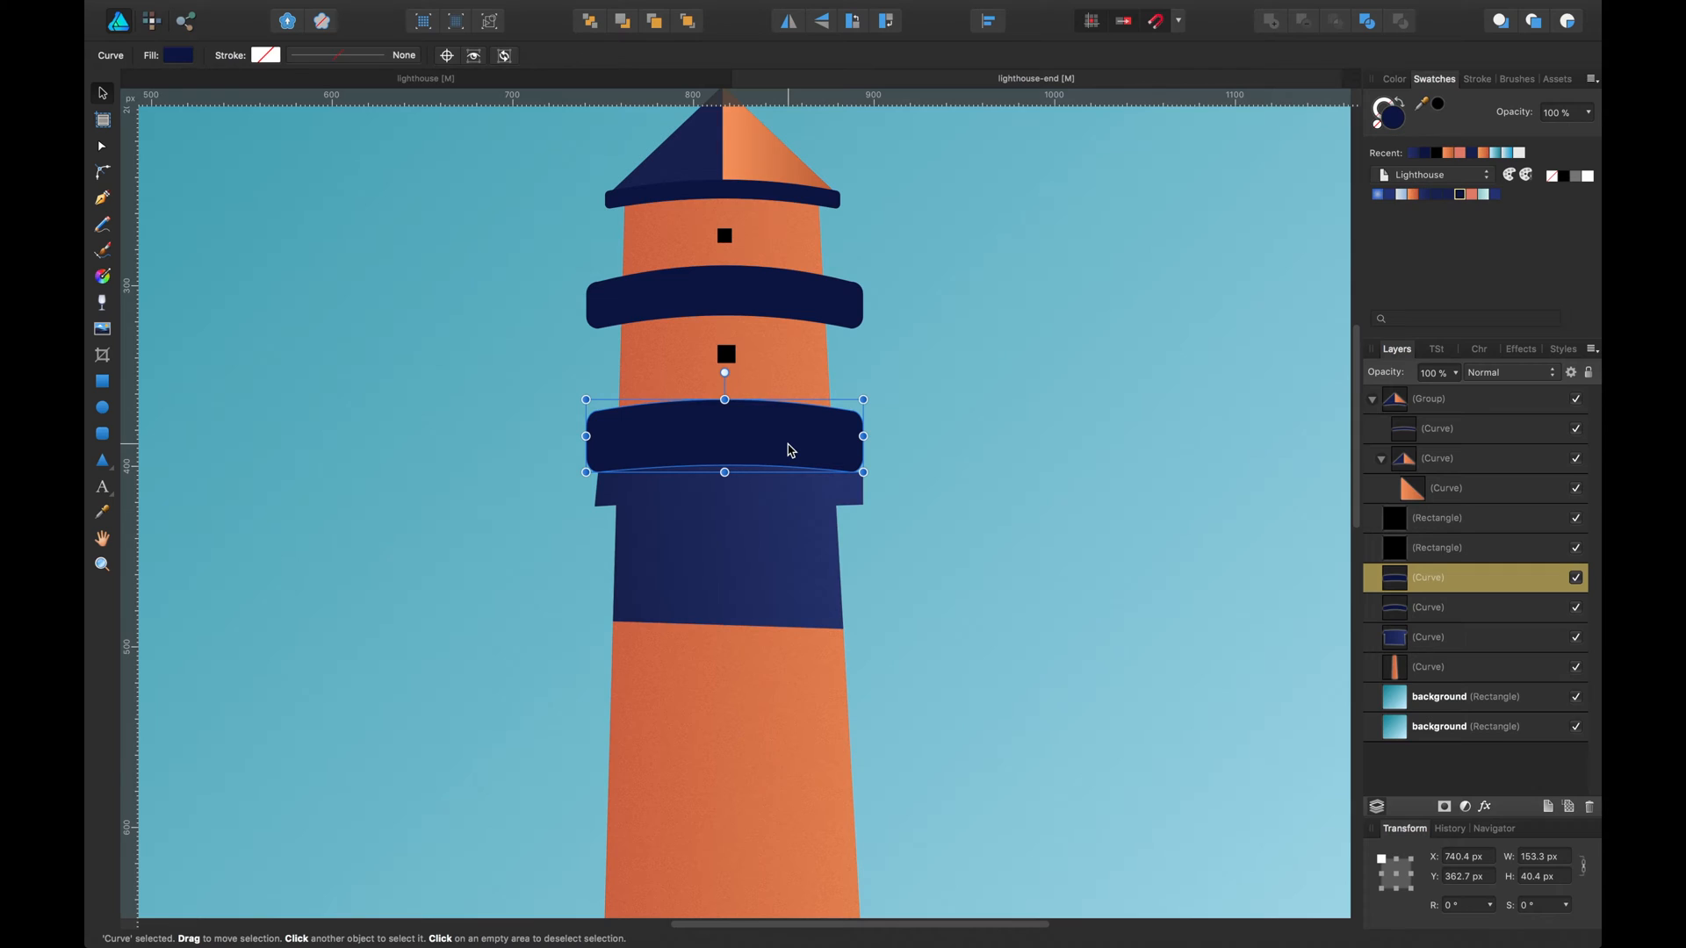
{"action": "key", "text": "super+shift+bracketright"}
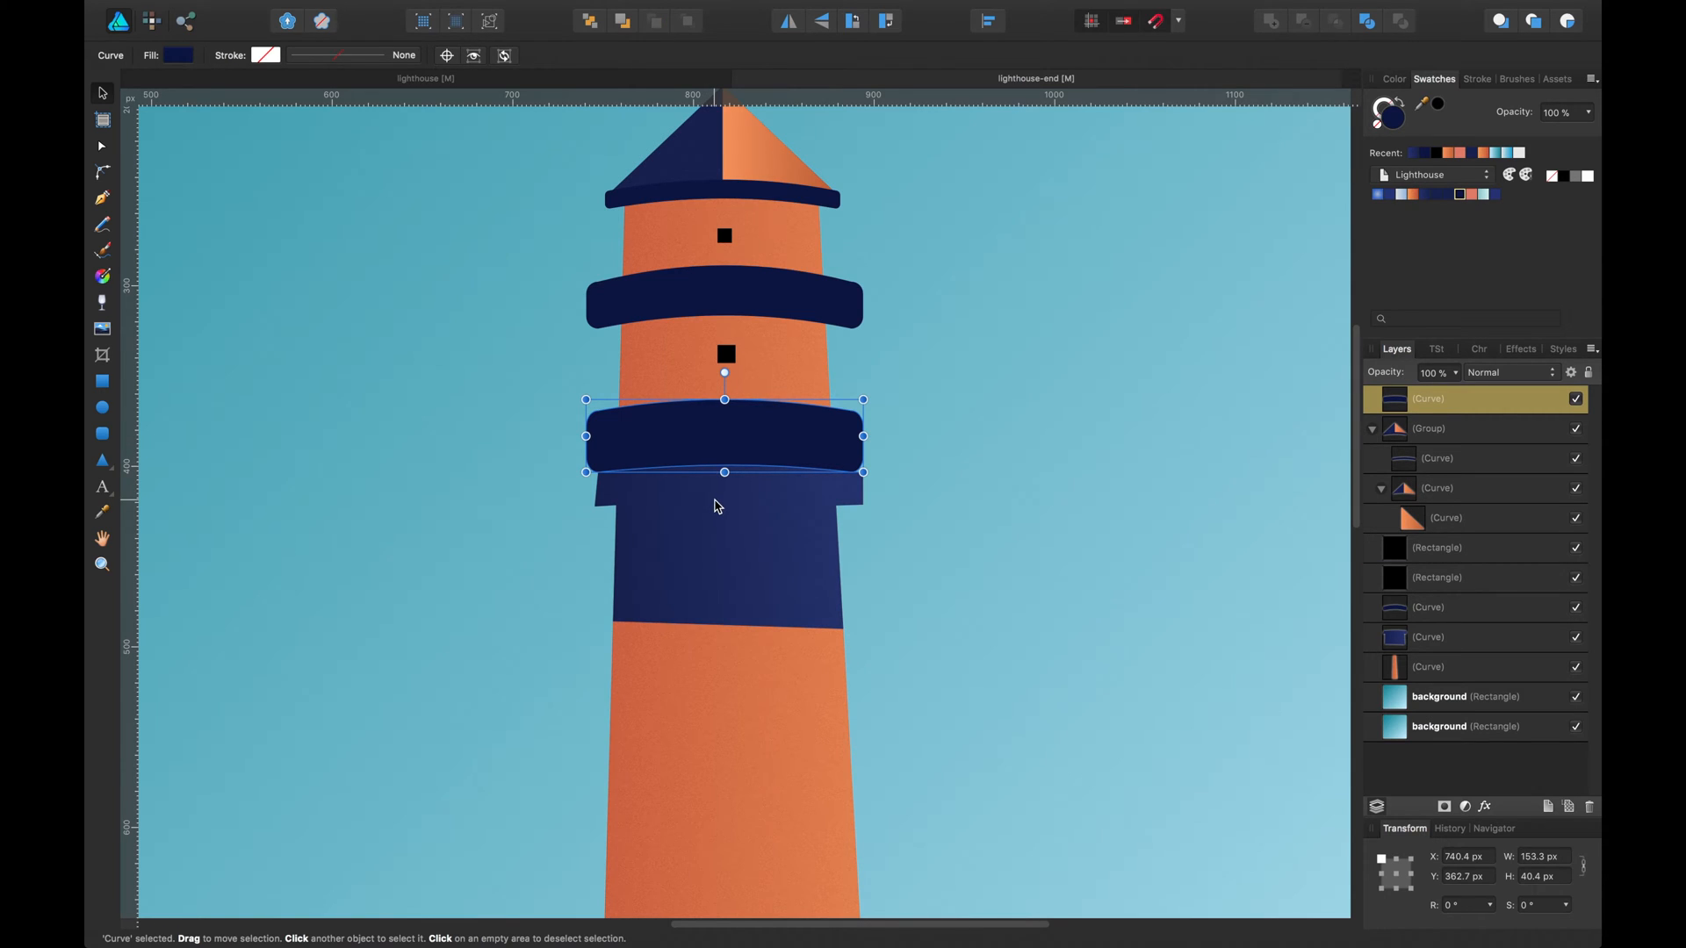
{"action": "left_click", "coordinate": [717, 505]}
{"action": "key", "text": "super+bracketleft"}
{"action": "key", "text": "super+bracketright"}
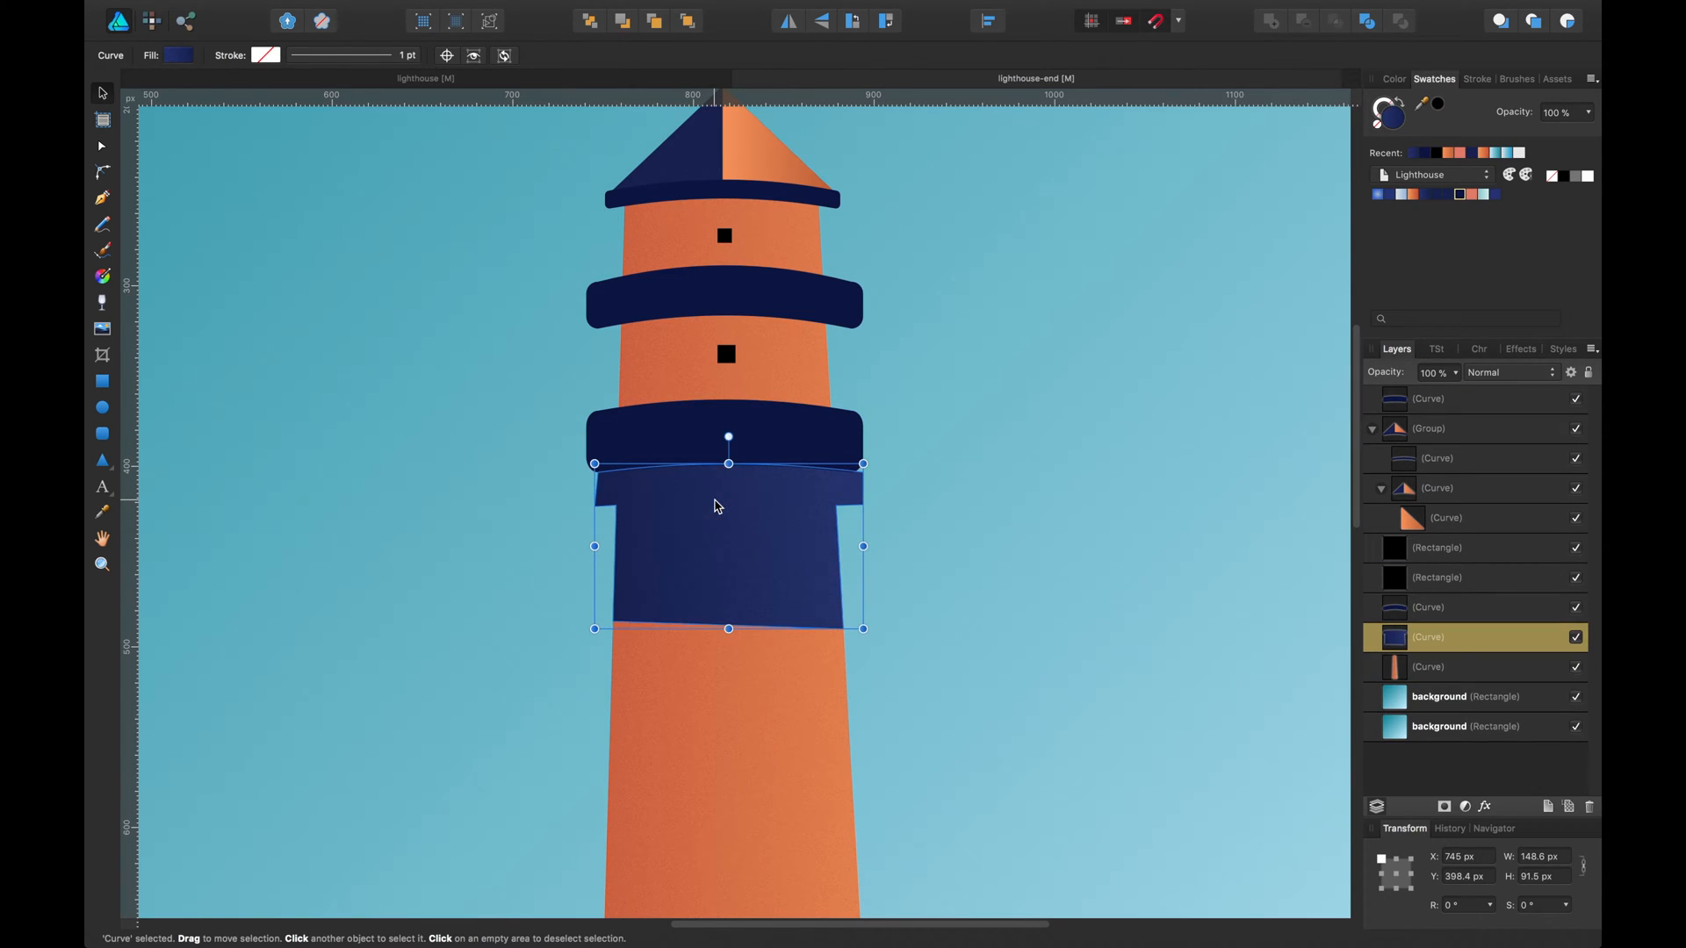
Raise the navy section's upper corner nodes under the lower band and align its left lip with the band's left end.
{"action": "key", "text": "a"}
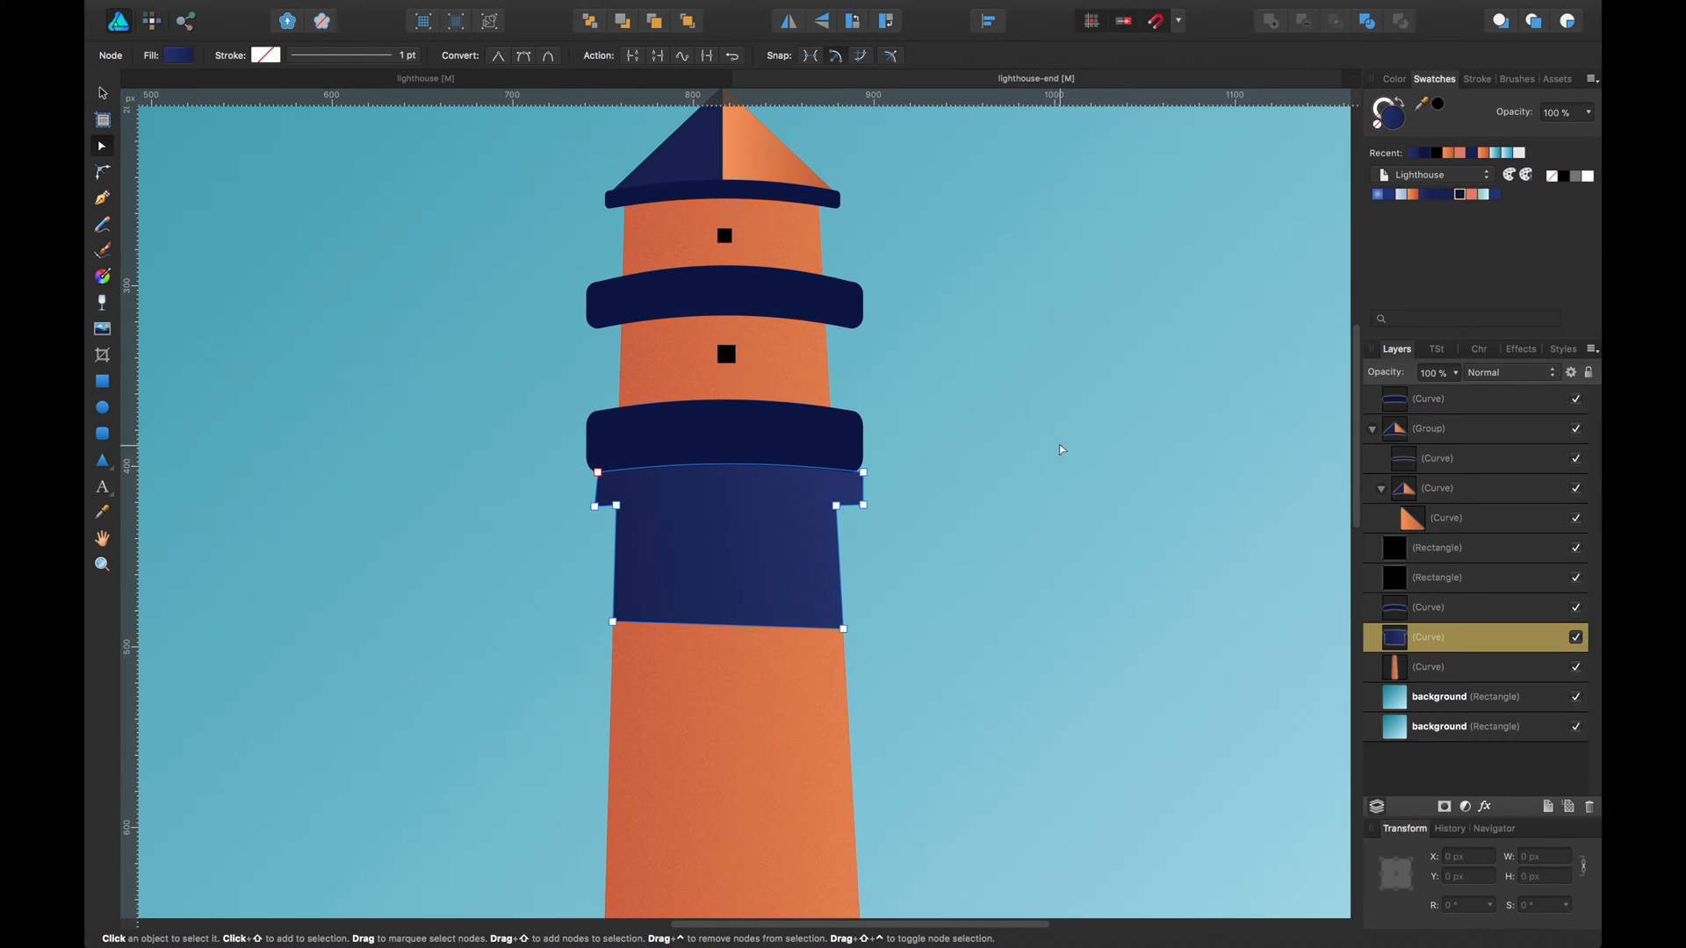
{"action": "left_click_drag", "start_coordinate": [865, 473], "coordinate": [864, 465]}
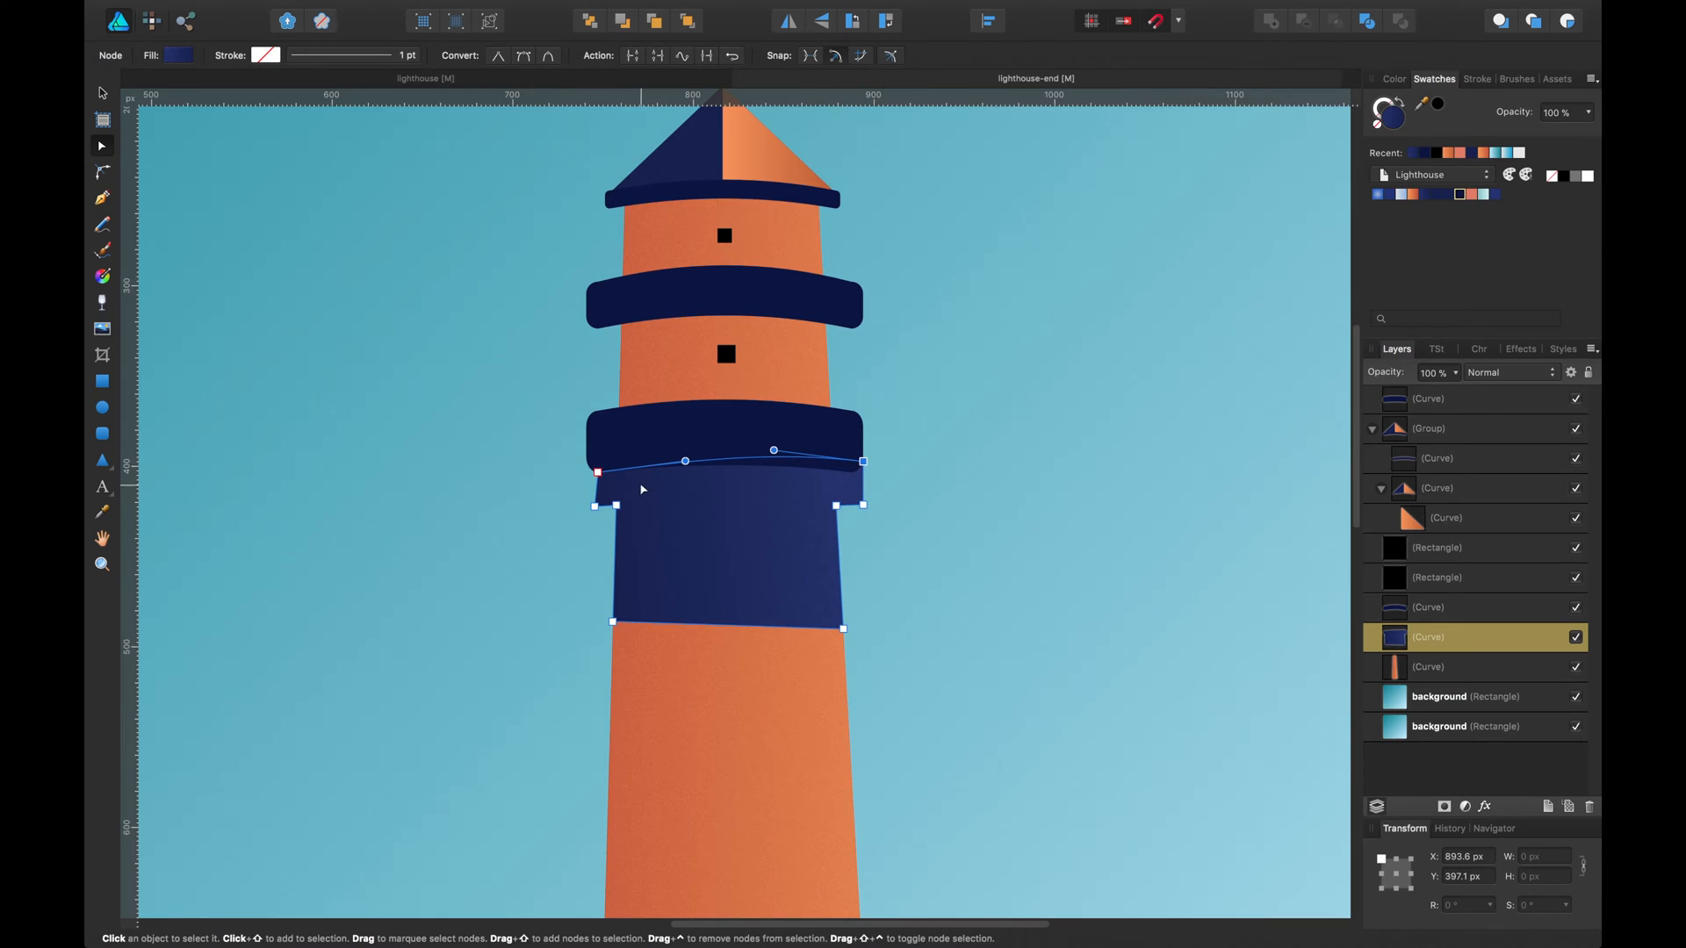
{"action": "mouse_move", "coordinate": [598, 472]}
{"action": "left_mouse_down"}
{"action": "mouse_move", "coordinate": [588, 464]}
{"action": "mouse_move", "coordinate": [588, 503]}
{"action": "left_mouse_up"}
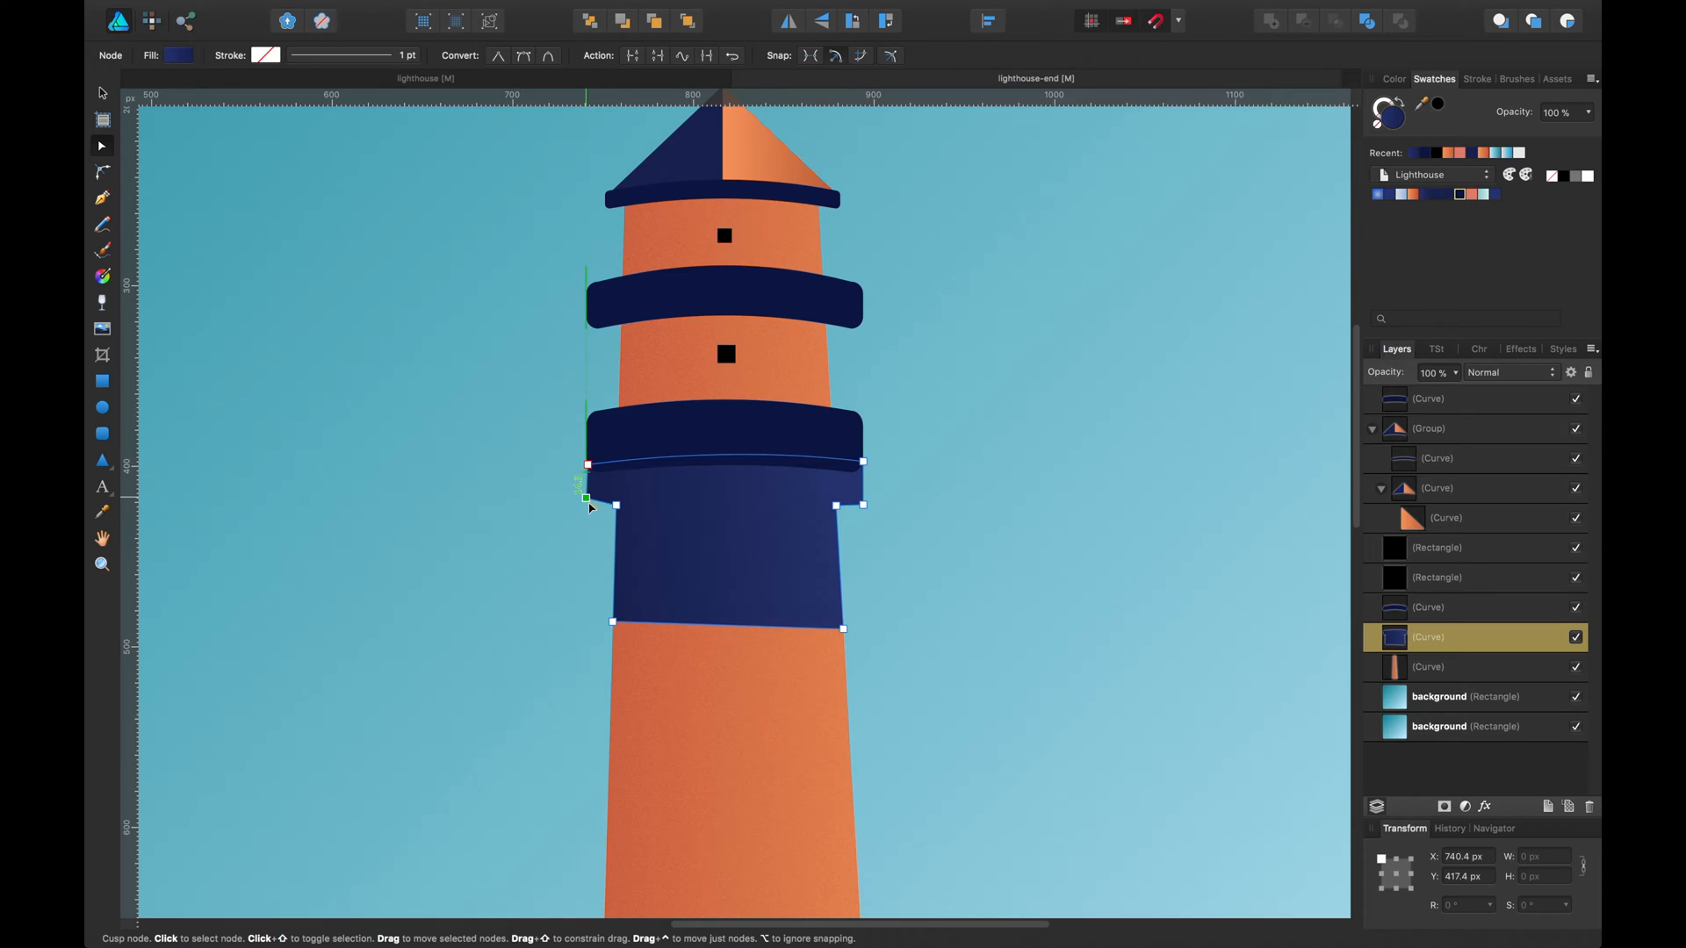
Delete the inner corner nodes on both sides of the navy section and bend the side segments into concave curves.
{"action": "left_click", "coordinate": [616, 505]}
{"action": "key", "text": "Delete"}
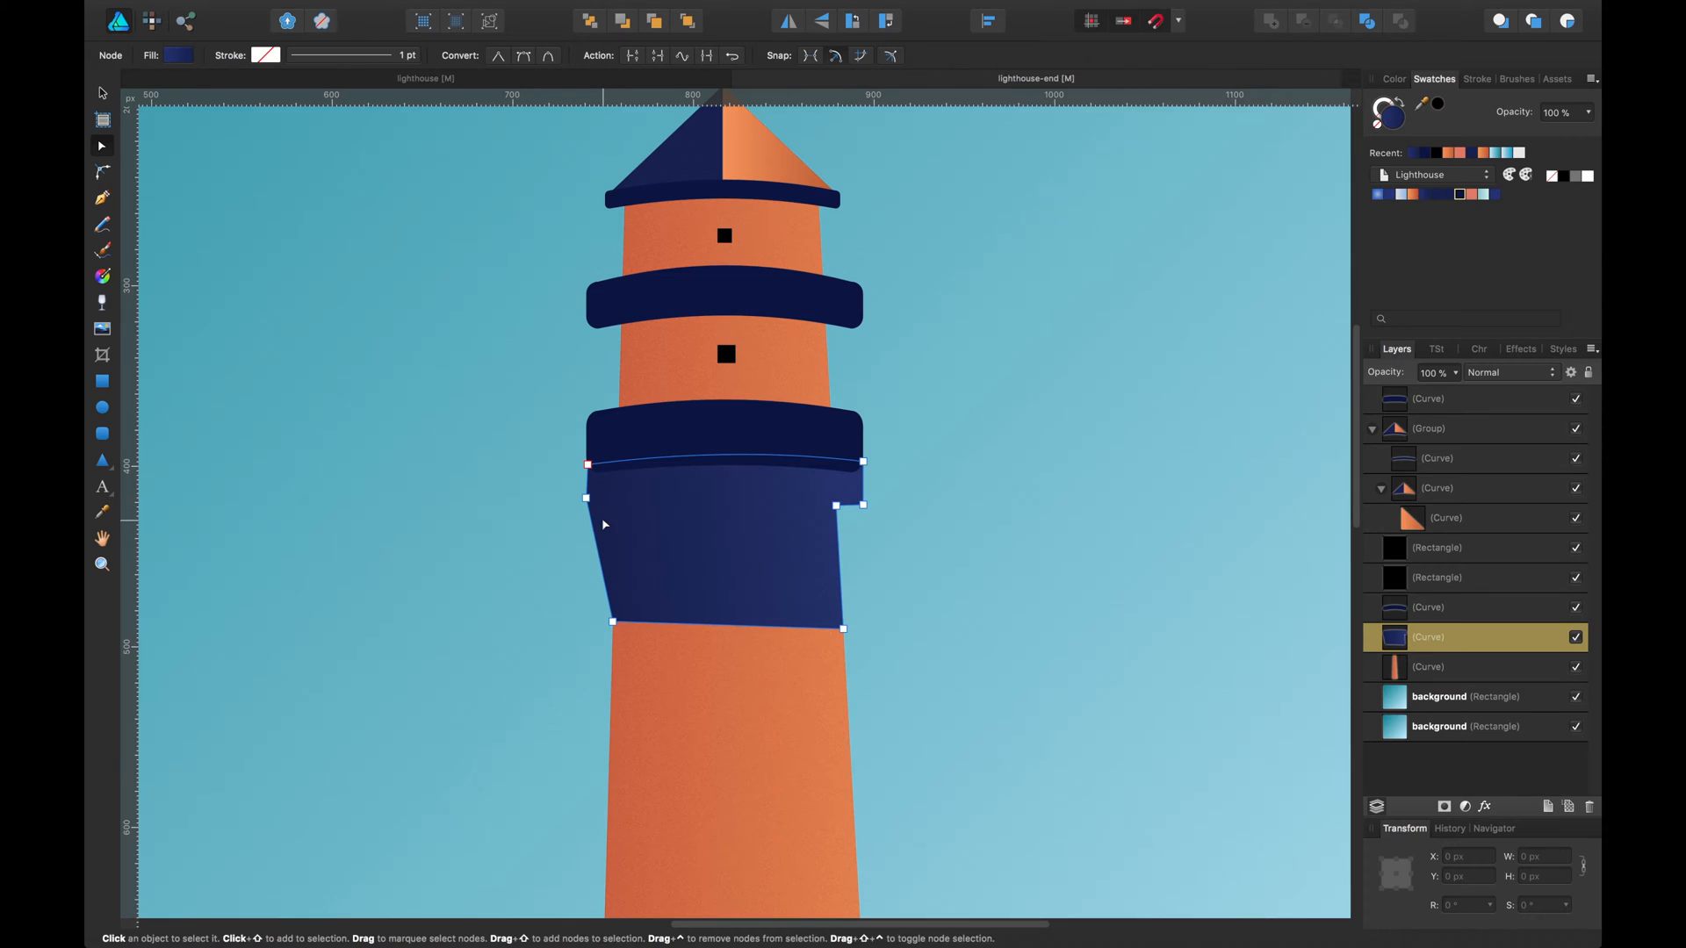
{"action": "left_click", "coordinate": [586, 500]}
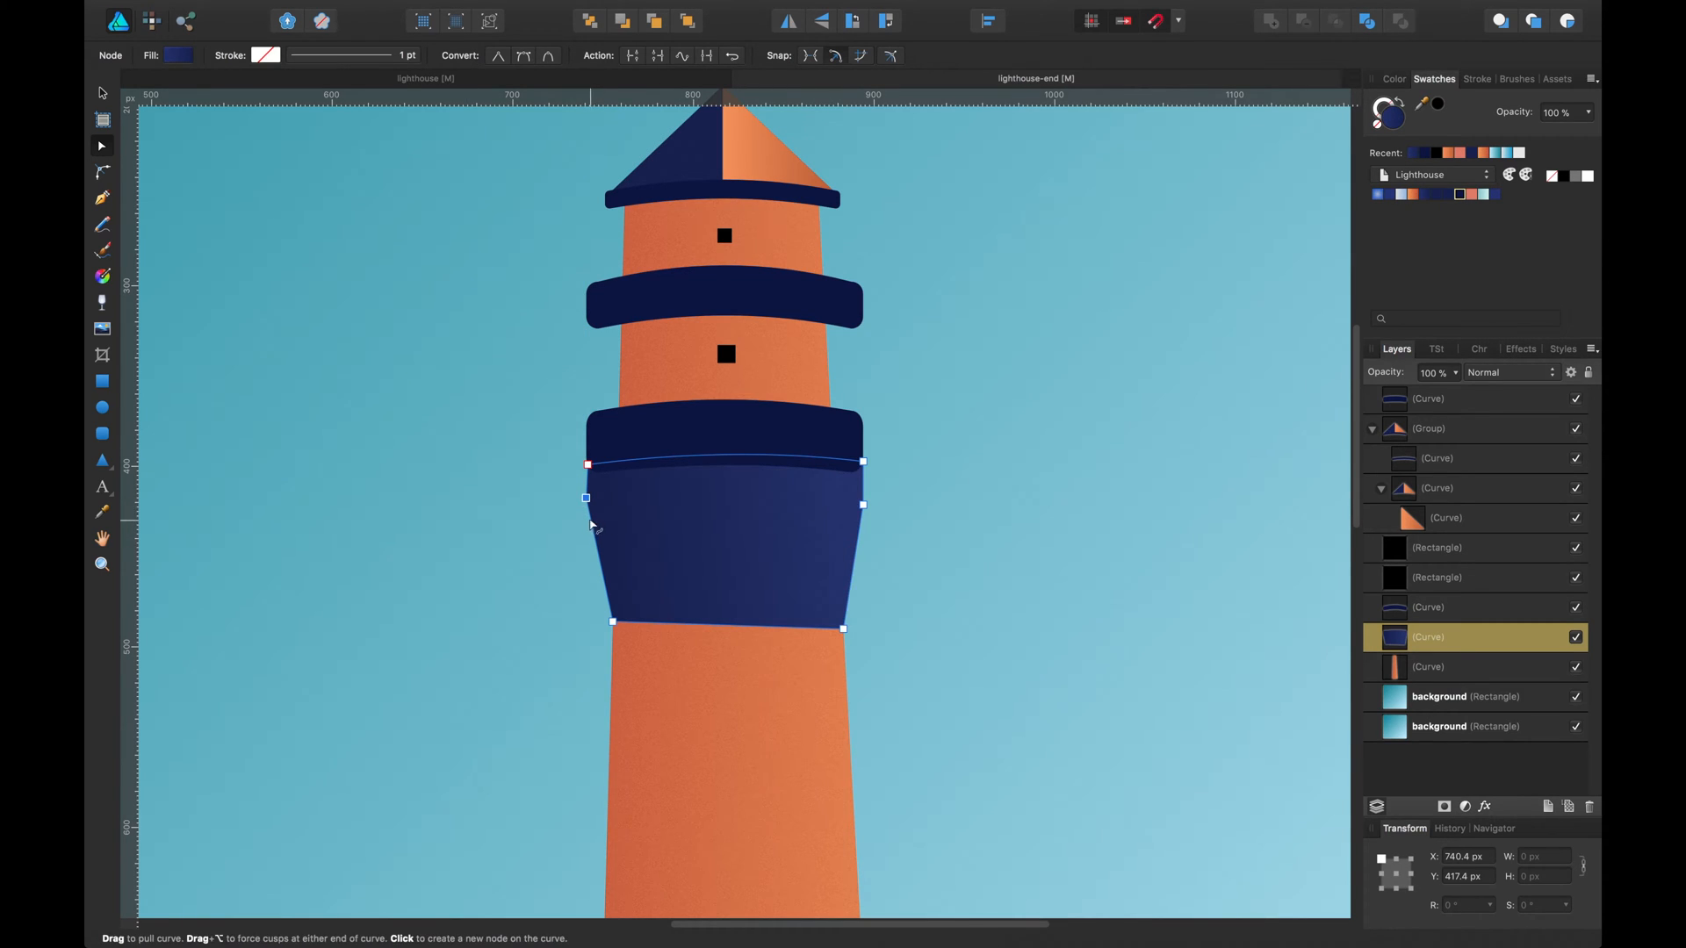
{"action": "left_click_drag", "start_coordinate": [592, 525], "coordinate": [612, 527]}
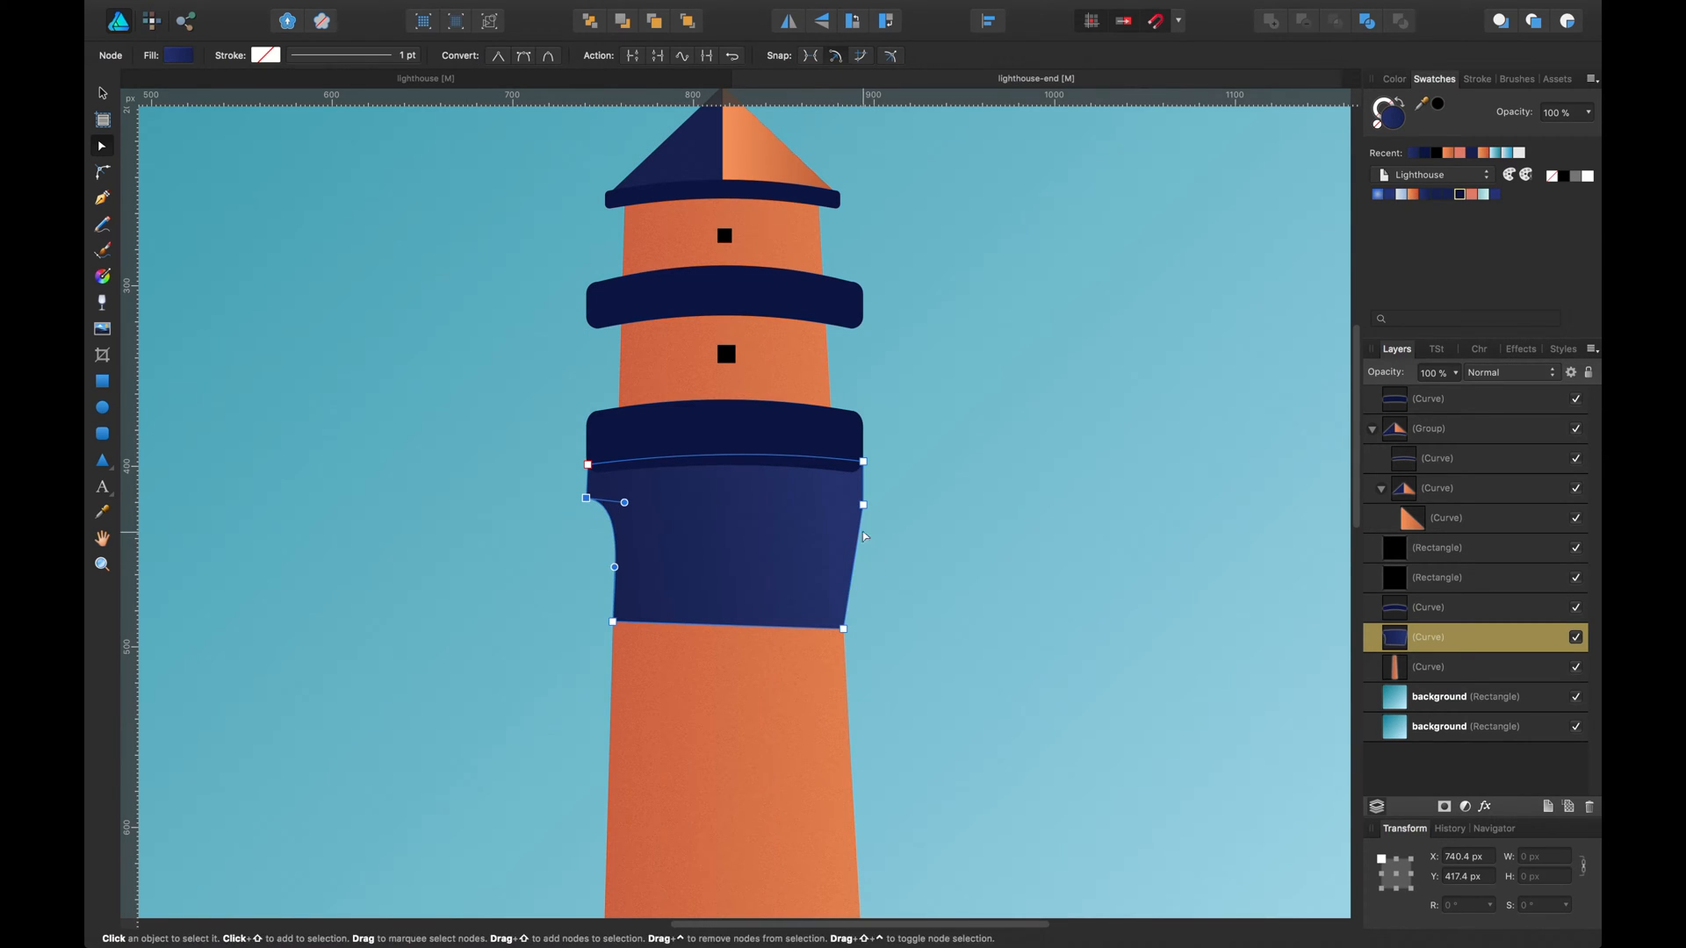
{"action": "left_click_drag", "start_coordinate": [859, 531], "coordinate": [838, 530]}
Level the navy section's bottom edge by raising its right corner, and refit it to the tower's adjusted right side.
{"action": "left_click_drag", "start_coordinate": [842, 629], "coordinate": [842, 621]}
{"action": "left_click", "coordinate": [817, 377]}
{"action": "left_click_drag", "start_coordinate": [821, 200], "coordinate": [811, 200]}
{"action": "left_click", "coordinate": [817, 545]}
{"action": "left_click_drag", "start_coordinate": [842, 621], "coordinate": [836, 622]}
Select both navy gallery bands and narrow them slightly from their right ends.
{"action": "left_click", "coordinate": [834, 441]}
{"action": "left_click", "coordinate": [834, 303], "text": "shift"}
{"action": "left_click_drag", "start_coordinate": [863, 369], "coordinate": [853, 369]}
Fit the navy section's right lip to the narrowed bands and bend the section's bottom edge upward into a shallow arc.
{"action": "left_click", "coordinate": [825, 531]}
{"action": "left_click_drag", "start_coordinate": [863, 465], "coordinate": [855, 505]}
{"action": "left_click_drag", "start_coordinate": [829, 558], "coordinate": [840, 555]}
{"action": "left_click_drag", "start_coordinate": [719, 621], "coordinate": [720, 615]}
{"action": "left_click_drag", "start_coordinate": [839, 556], "coordinate": [824, 490]}
Refine the concave transitions beneath the lip on both sides of the navy section by adjusting their nodes and handles.
{"action": "left_click", "coordinate": [586, 498]}
{"action": "left_click_drag", "start_coordinate": [619, 502], "coordinate": [624, 492]}
{"action": "left_click_drag", "start_coordinate": [615, 562], "coordinate": [614, 563]}
{"action": "key", "text": "v"}
{"action": "left_click", "coordinate": [913, 492]}
{"action": "left_click", "coordinate": [825, 492]}
{"action": "key", "text": "a"}
{"action": "left_click", "coordinate": [854, 505]}
{"action": "left_click", "coordinate": [930, 474]}
{"action": "left_click", "coordinate": [808, 518]}
{"action": "left_click", "coordinate": [949, 459]}
{"action": "left_click", "coordinate": [667, 518]}
{"action": "left_click_drag", "start_coordinate": [586, 497], "coordinate": [585, 501]}
{"action": "left_click", "coordinate": [836, 520]}
{"action": "left_click", "coordinate": [1035, 482]}
{"action": "left_click", "coordinate": [812, 527]}
{"action": "left_click", "coordinate": [1035, 482]}
Lower the navy section's two bottom corners together to about Y 496 px and refit them to the tower's sides.
{"action": "scroll", "coordinate": [1035, 482], "scroll_direction": "down", "scroll_amount": 3}
{"action": "left_click", "coordinate": [779, 518]}
{"action": "left_click", "coordinate": [810, 552]}
{"action": "left_click", "coordinate": [643, 552], "text": "shift"}
{"action": "left_click_drag", "start_coordinate": [642, 552], "coordinate": [642, 565]}
{"action": "left_click", "coordinate": [915, 386]}
{"action": "left_click", "coordinate": [746, 606]}
{"action": "mouse_move", "coordinate": [918, 391]}
{"action": "left_mouse_down"}
{"action": "mouse_move", "coordinate": [933, 489]}
{"action": "mouse_move", "coordinate": [940, 376]}
{"action": "left_mouse_up"}
{"action": "left_click", "coordinate": [1006, 518]}
{"action": "left_click", "coordinate": [755, 527]}
{"action": "left_click_drag", "start_coordinate": [824, 674], "coordinate": [797, 673]}
{"action": "scroll", "coordinate": [869, 269], "scroll_direction": "up", "scroll_amount": 5}
{"action": "left_click", "coordinate": [698, 474]}
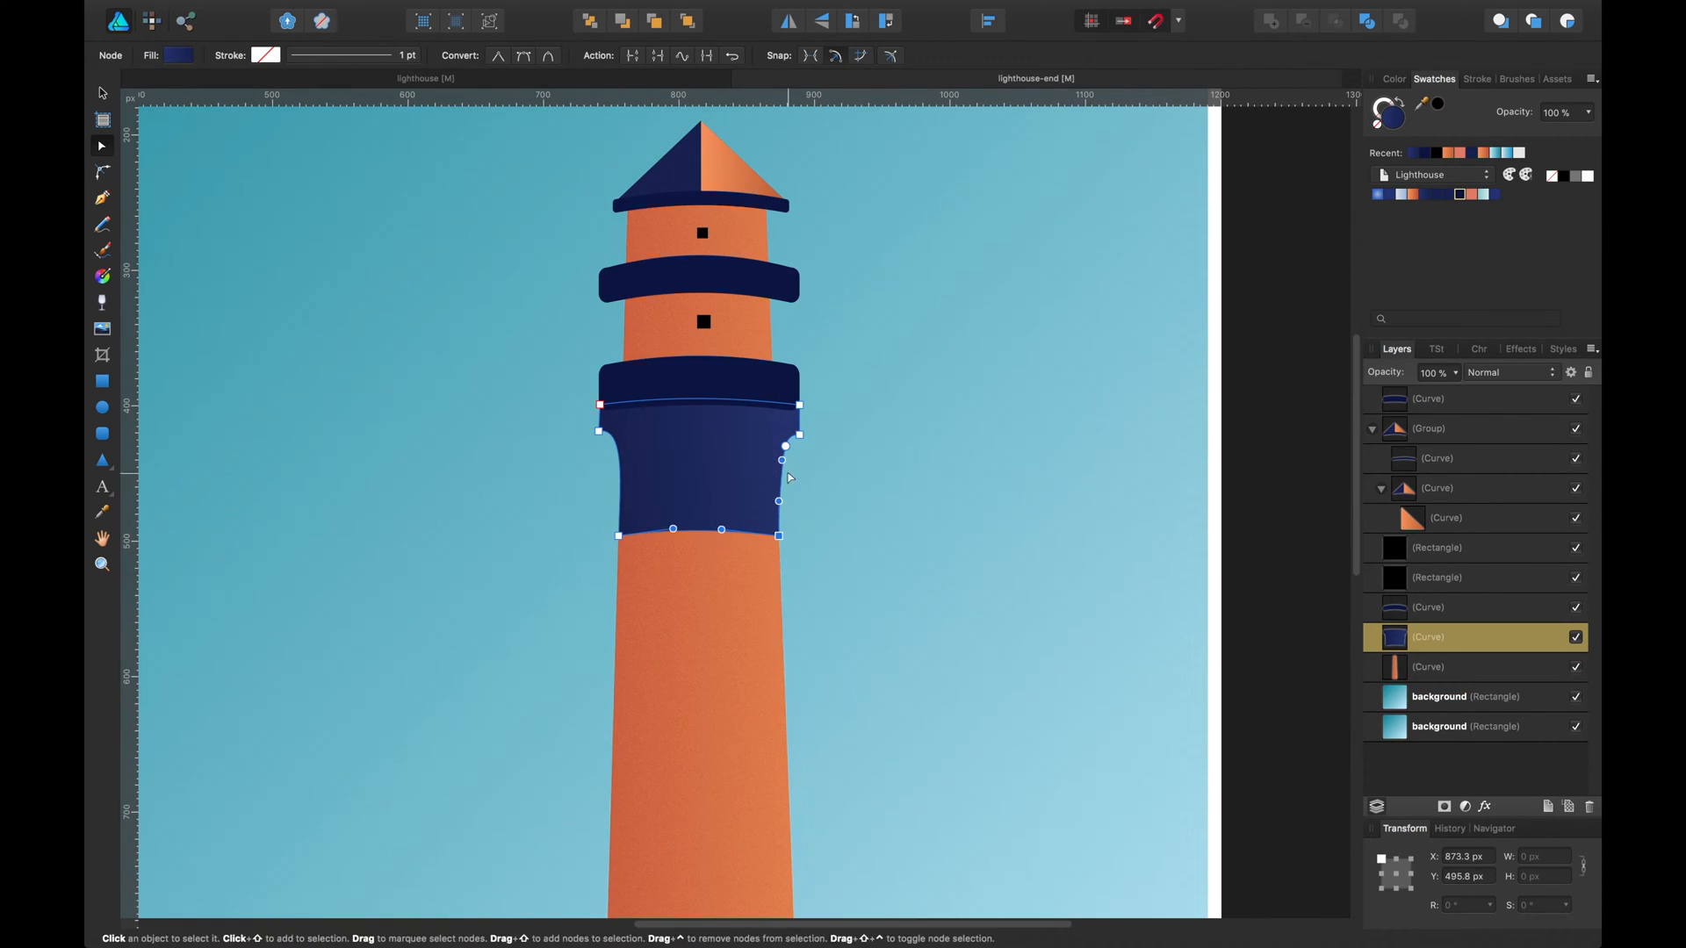
Keep a single background rectangle positioned at 0 and lock it.
{"action": "type", "text": "0"}
{"action": "key", "text": "Return"}
{"action": "left_click", "coordinate": [1588, 373]}
Add a horizontal guide level with the lower edge of the navy section's left lip.
{"action": "left_click_drag", "start_coordinate": [972, 317], "coordinate": [1057, 360]}
{"action": "left_click", "coordinate": [746, 535]}
{"action": "left_click_drag", "start_coordinate": [706, 525], "coordinate": [709, 498]}
{"action": "left_click_drag", "start_coordinate": [924, 442], "coordinate": [921, 463]}
{"action": "scroll", "coordinate": [922, 462], "scroll_direction": "up", "scroll_amount": 2}
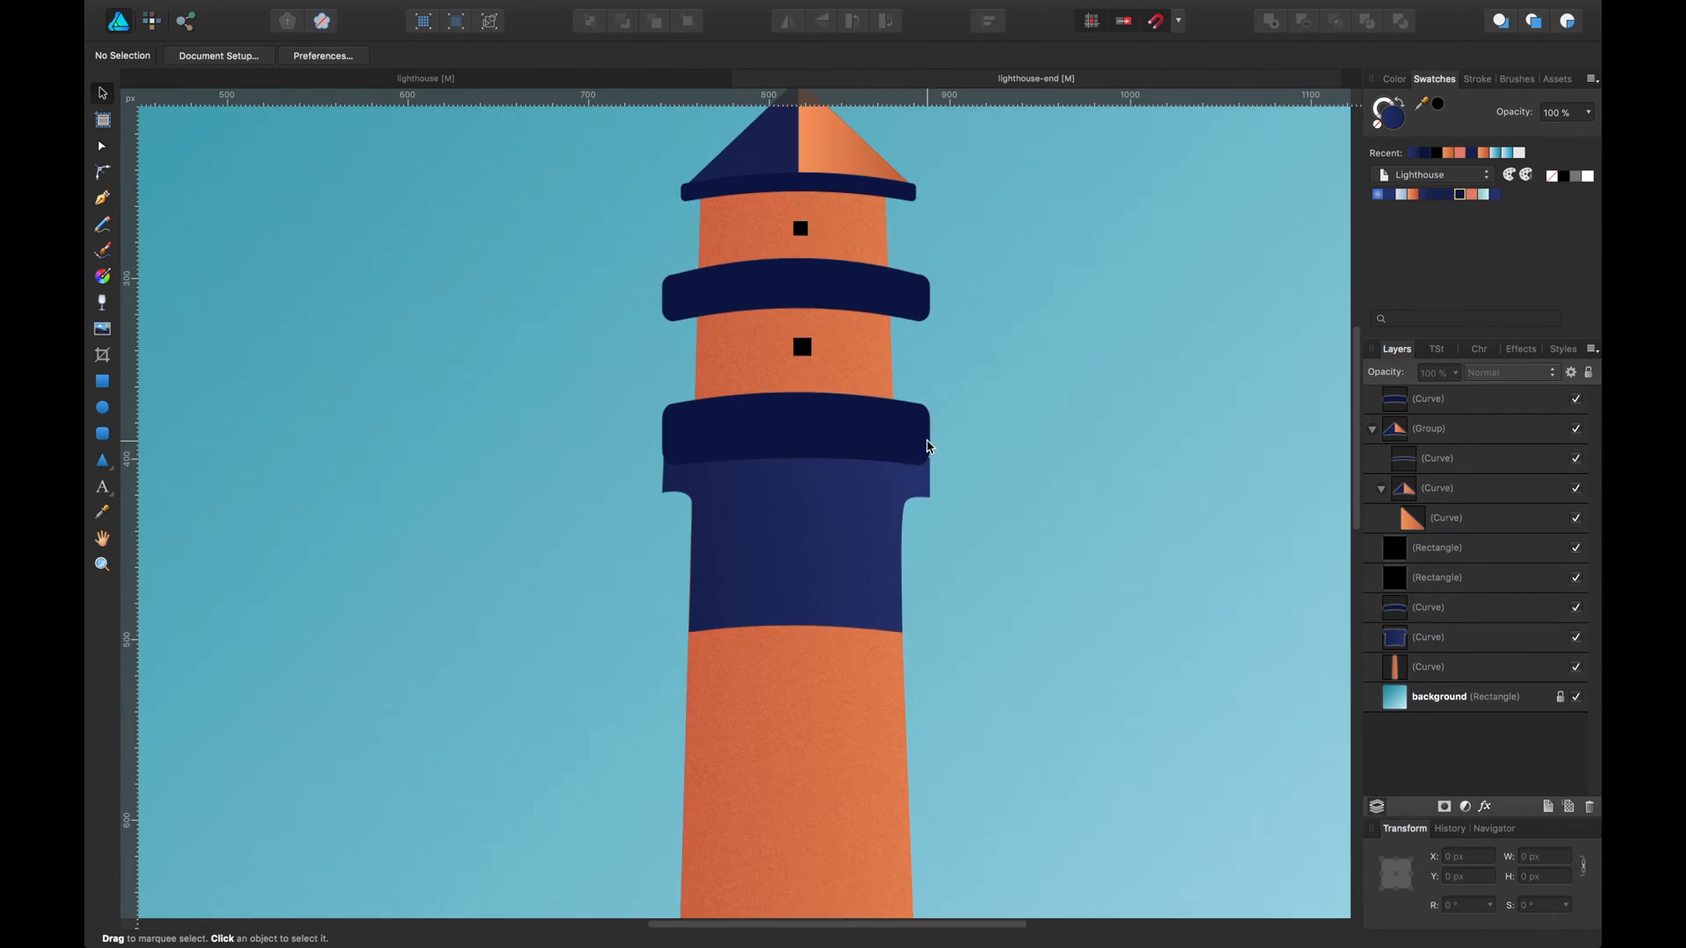
{"action": "left_click", "coordinate": [918, 465]}
{"action": "left_click_drag", "start_coordinate": [330, 99], "coordinate": [350, 490]}
Adjust the right lip's lower corner to the horizontal guide, and hide the guide and grid.
{"action": "key", "text": "a"}
{"action": "left_click_drag", "start_coordinate": [929, 498], "coordinate": [897, 503]}
{"action": "key", "text": "v"}
{"action": "left_click", "coordinate": [1009, 535]}
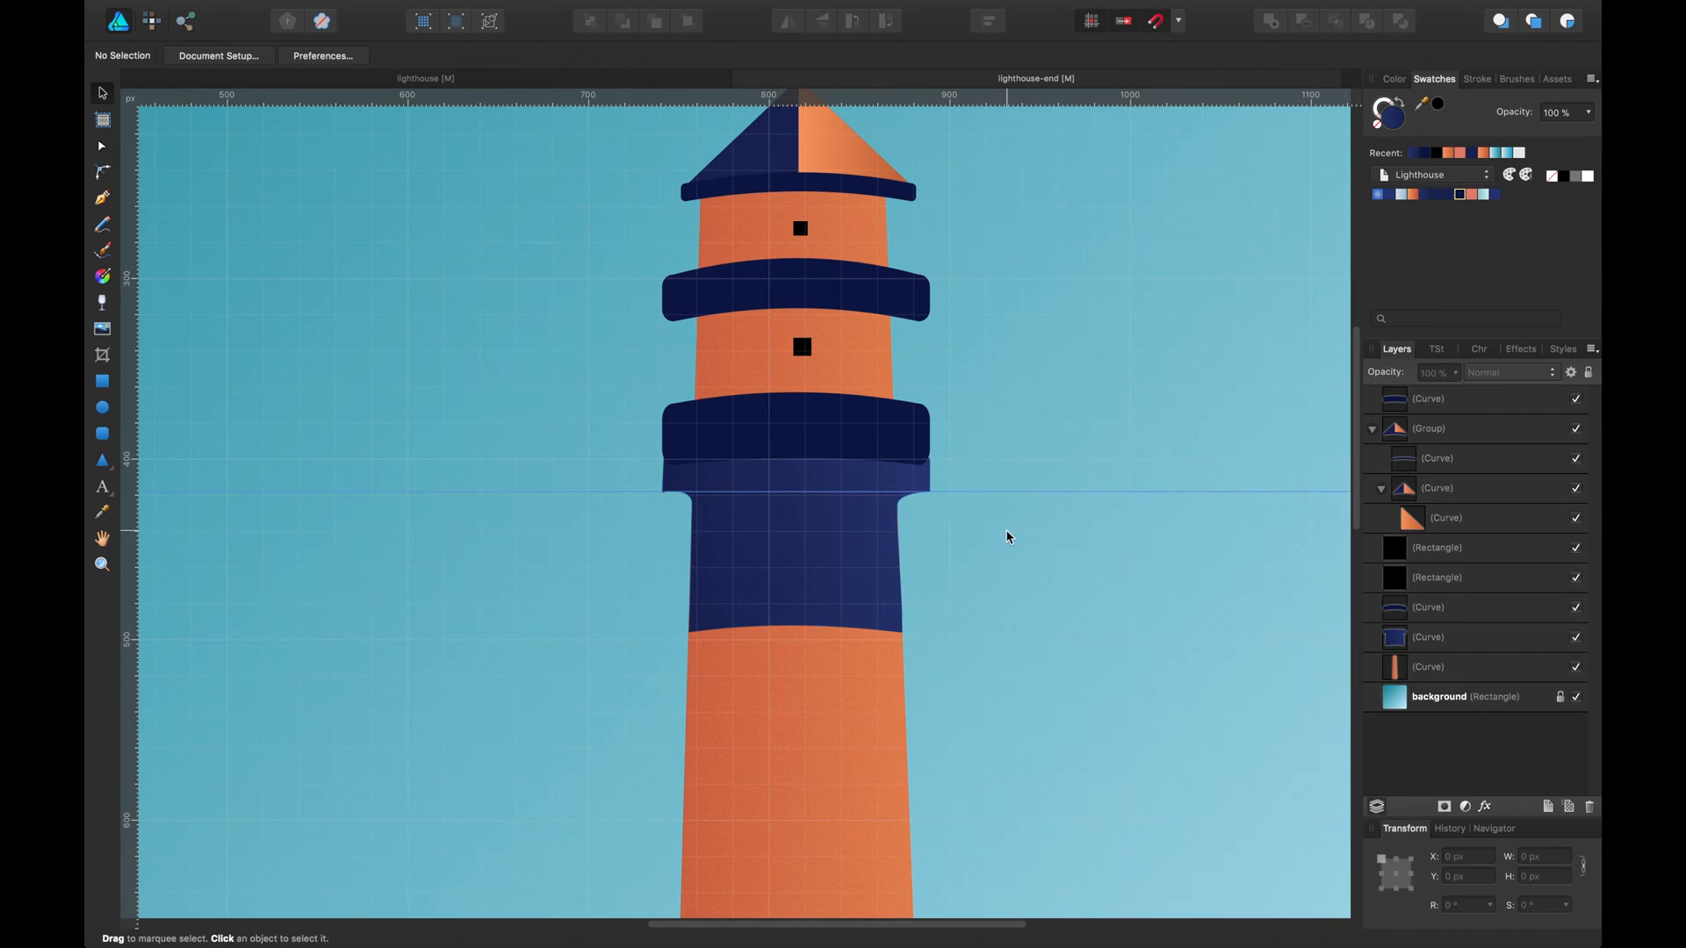
{"action": "key", "text": "super+;"}
{"action": "key", "text": "super+'"}
Move the navy section's outer lip nodes slightly inward from the ends of the lower band.
{"action": "scroll", "coordinate": [895, 474], "scroll_direction": "up", "scroll_amount": 1}
{"action": "left_click", "coordinate": [873, 459]}
{"action": "left_click", "coordinate": [919, 505]}
{"action": "key", "text": "a"}
{"action": "left_click_drag", "start_coordinate": [930, 480], "coordinate": [925, 515]}
{"action": "left_click_drag", "start_coordinate": [662, 515], "coordinate": [669, 480]}
{"action": "left_click", "coordinate": [948, 536]}
Delete the nodes that form the right side of the navy section.
{"action": "scroll", "coordinate": [913, 527], "scroll_direction": "right", "scroll_amount": 1}
{"action": "left_click", "coordinate": [885, 507]}
{"action": "left_click_drag", "start_coordinate": [902, 515], "coordinate": [901, 482]}
{"action": "left_click", "coordinate": [900, 482]}
{"action": "key", "text": "Delete"}
{"action": "left_click", "coordinate": [878, 656]}
{"action": "key", "text": "Delete"}
Place the section's remaining right-hand nodes on the tower's centre line and make them sharp, forming a left half with a straight inner edge.
{"action": "left_click", "coordinate": [734, 603]}
{"action": "left_click_drag", "start_coordinate": [734, 602], "coordinate": [774, 653]}
{"action": "left_click", "coordinate": [772, 473]}
{"action": "left_click", "coordinate": [499, 57]}
{"action": "key", "text": "v"}
{"action": "left_click", "coordinate": [978, 572]}
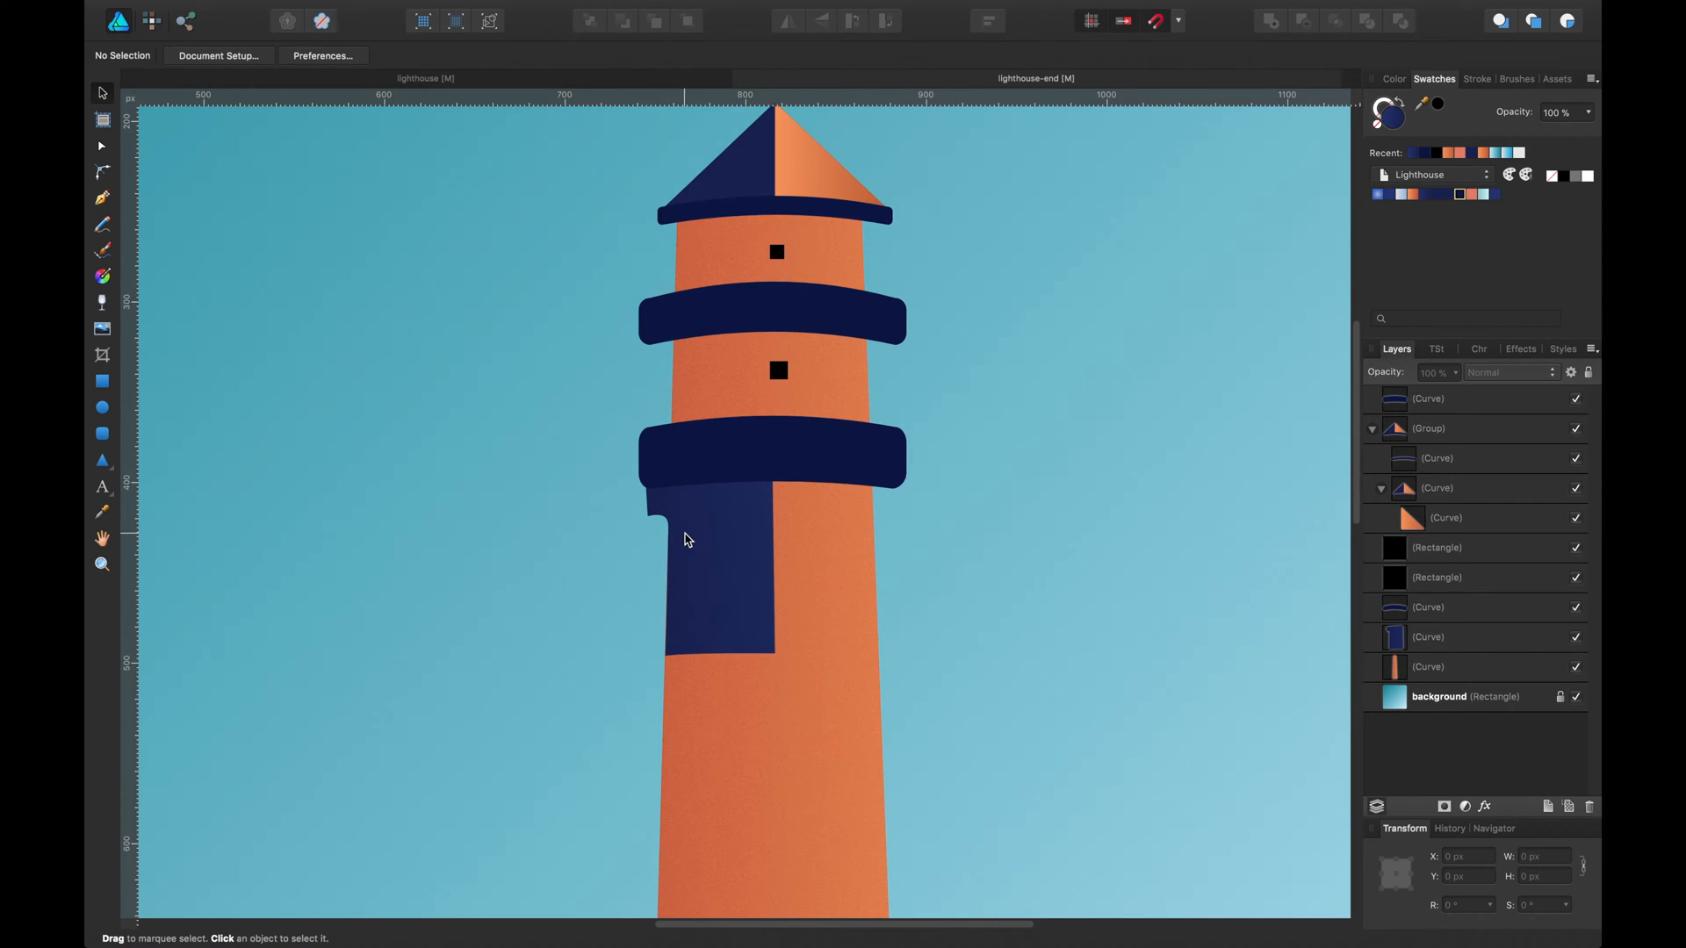
Duplicate the left half of the navy section over to the right and flip the copy horizontally.
{"action": "left_click", "coordinate": [685, 537]}
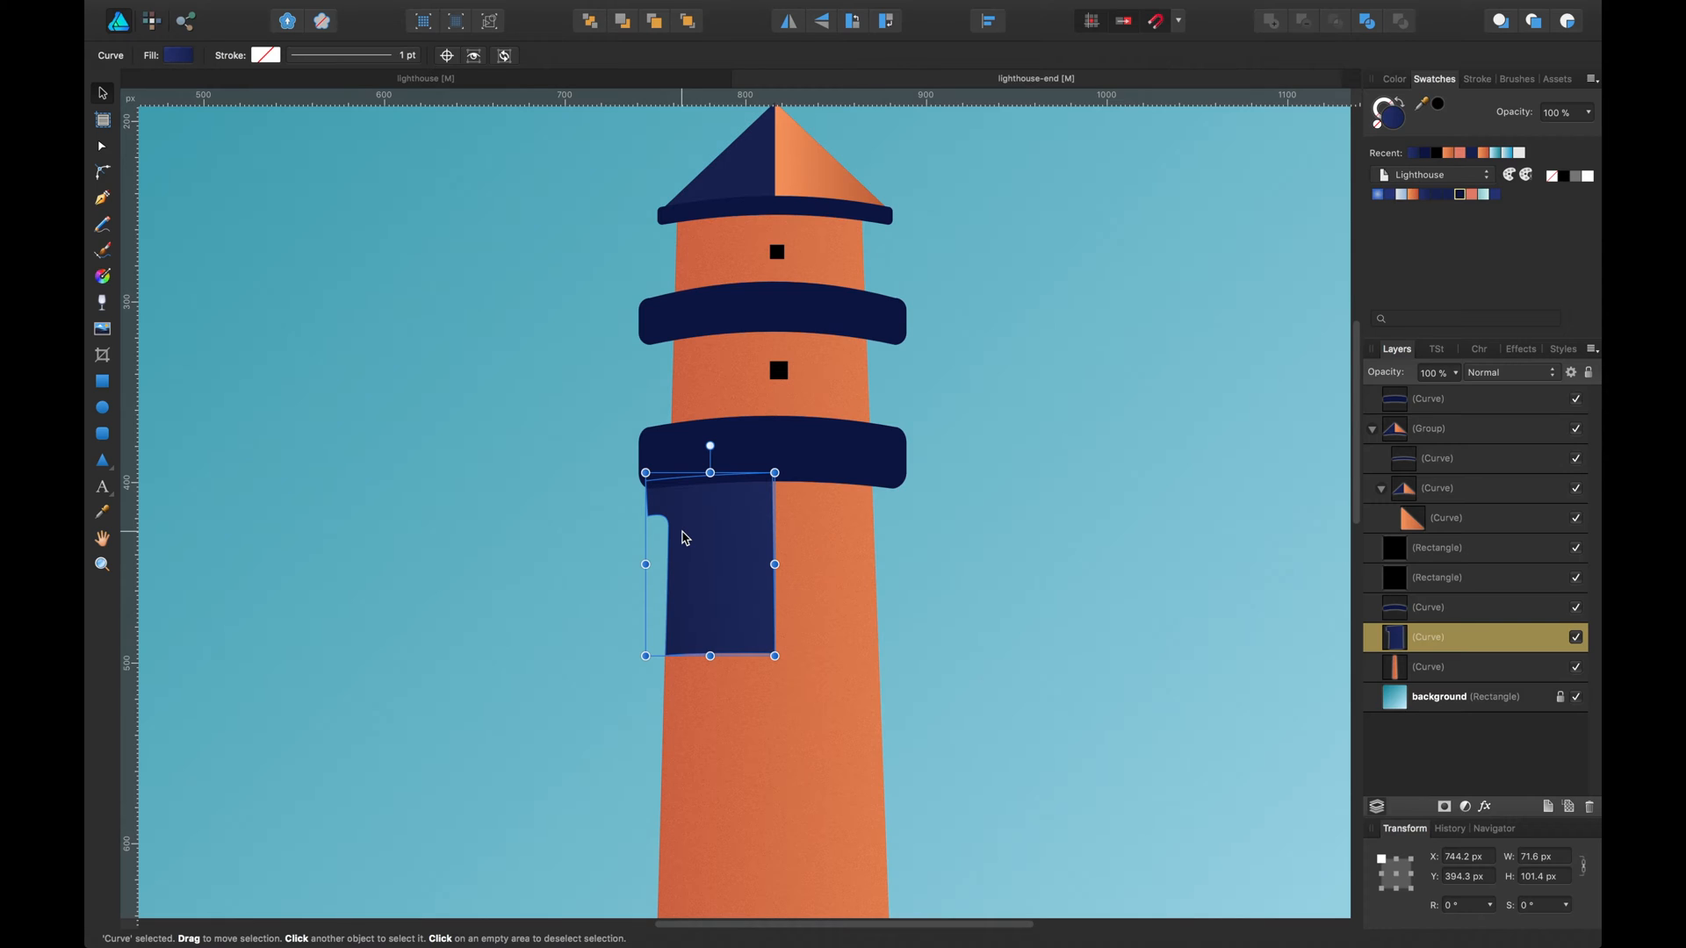
{"action": "left_click_drag", "start_coordinate": [685, 537], "coordinate": [797, 528]}
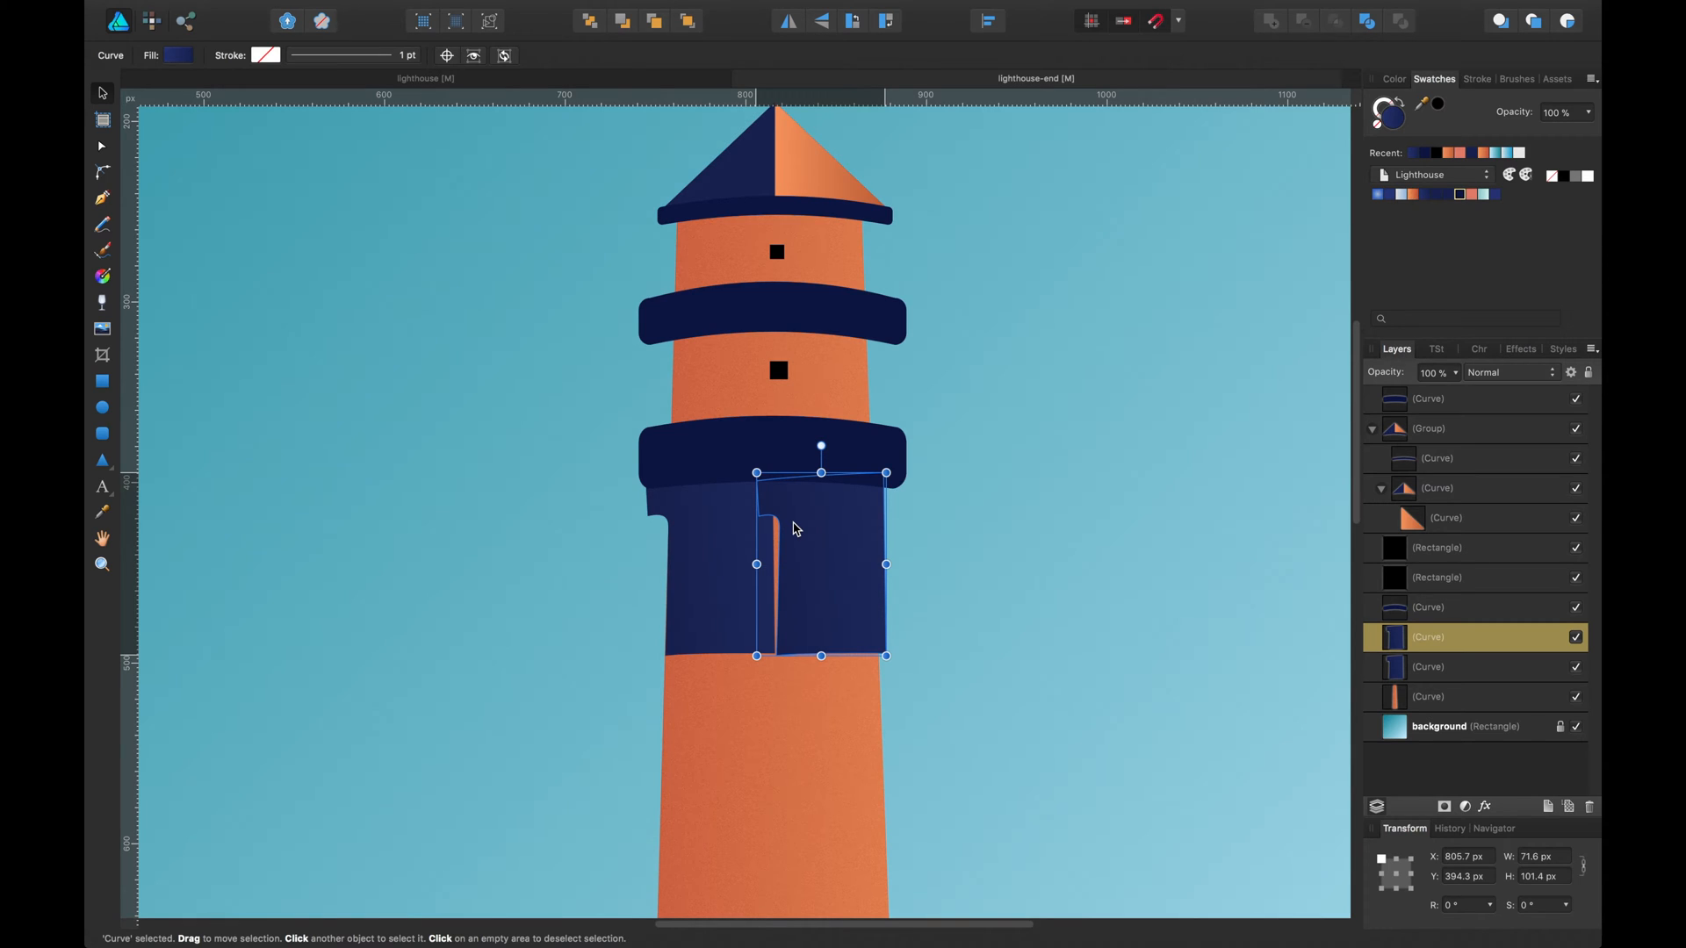
{"action": "right_click", "coordinate": [797, 528]}
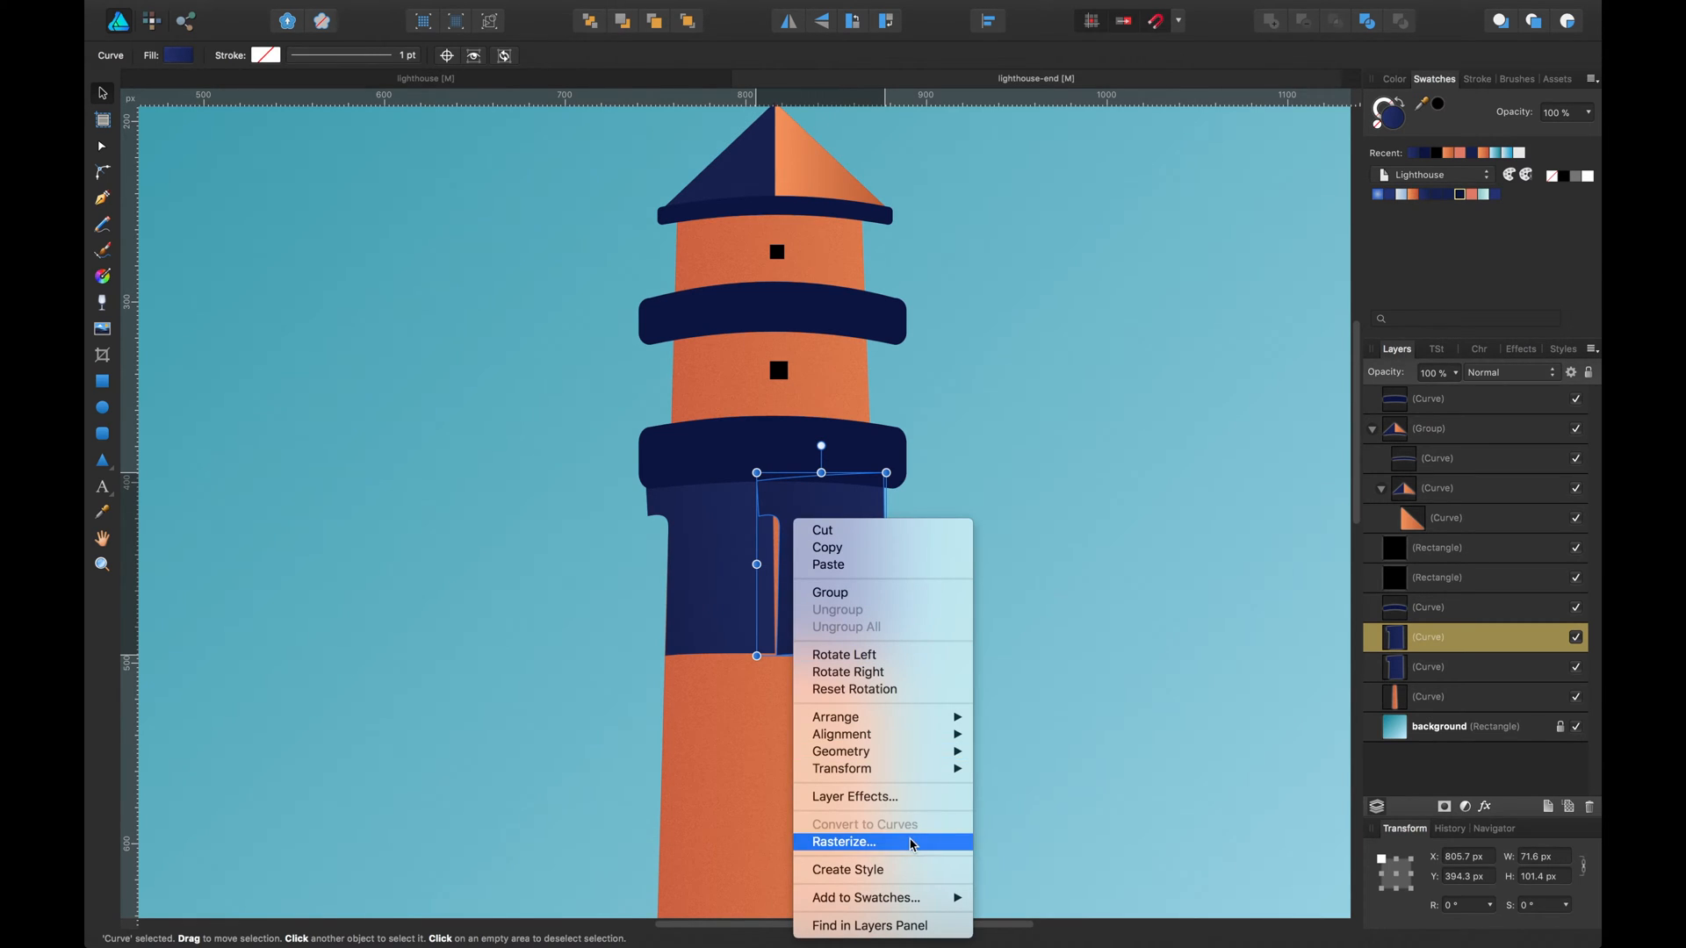
{"action": "mouse_move", "coordinate": [898, 779]}
{"action": "left_click", "coordinate": [1010, 812]}
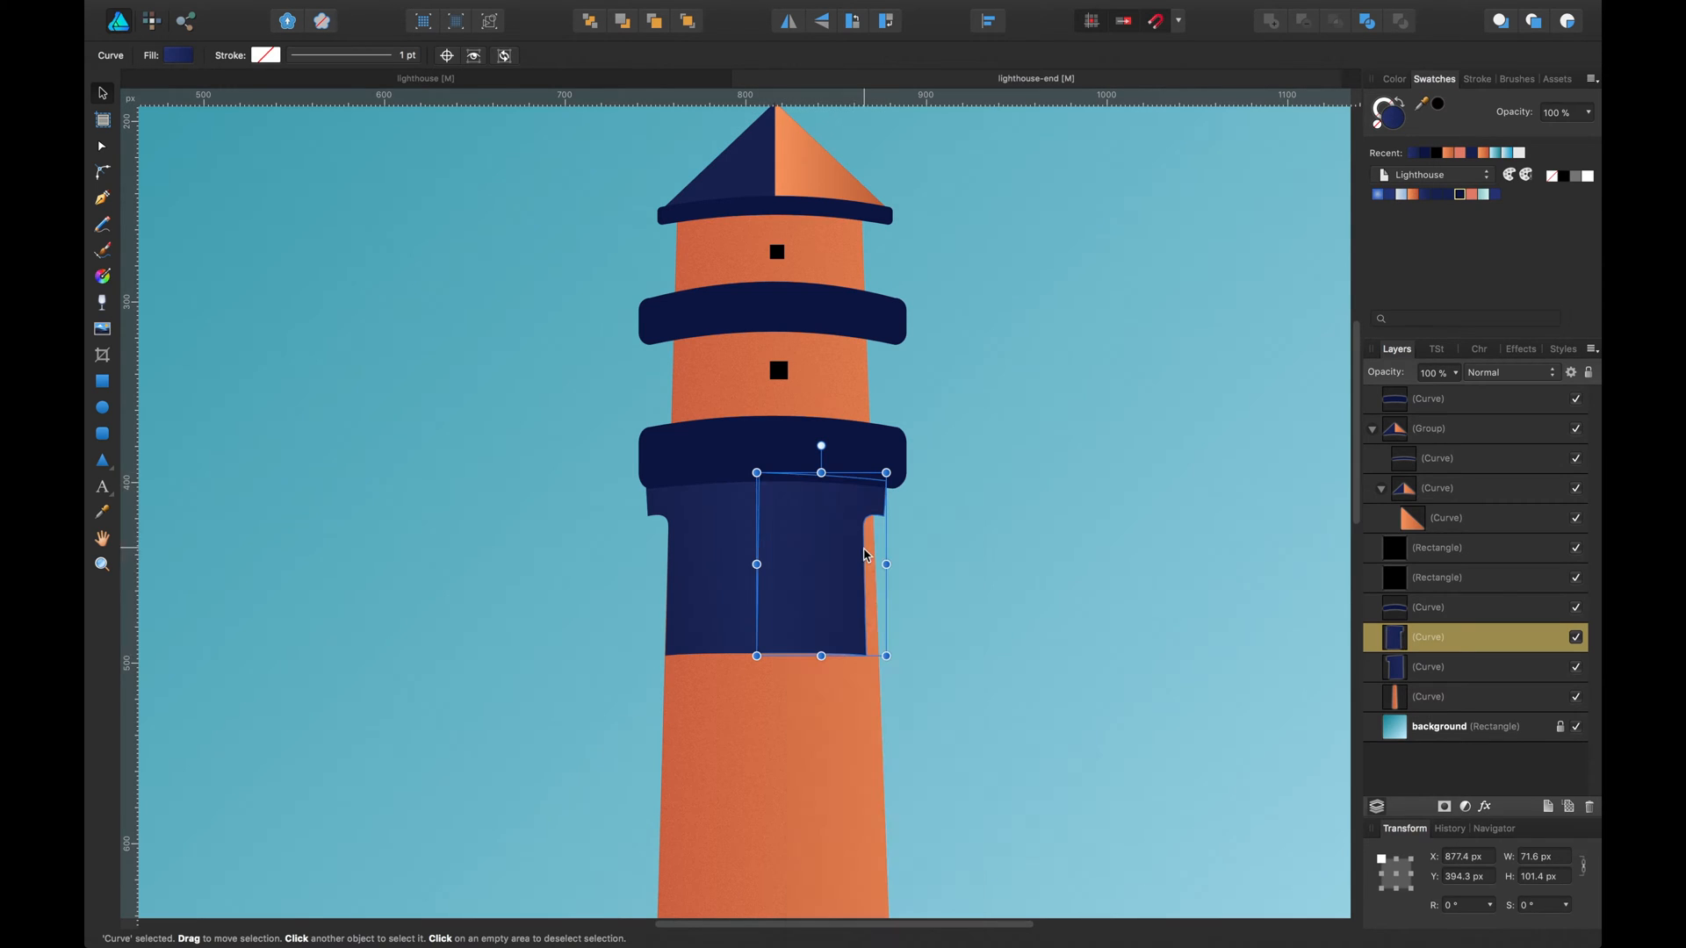
Shift the mirrored half right until its outer edge meets the tower's right side, keeping it level with the left half.
{"action": "left_click_drag", "start_coordinate": [862, 564], "coordinate": [866, 568]}
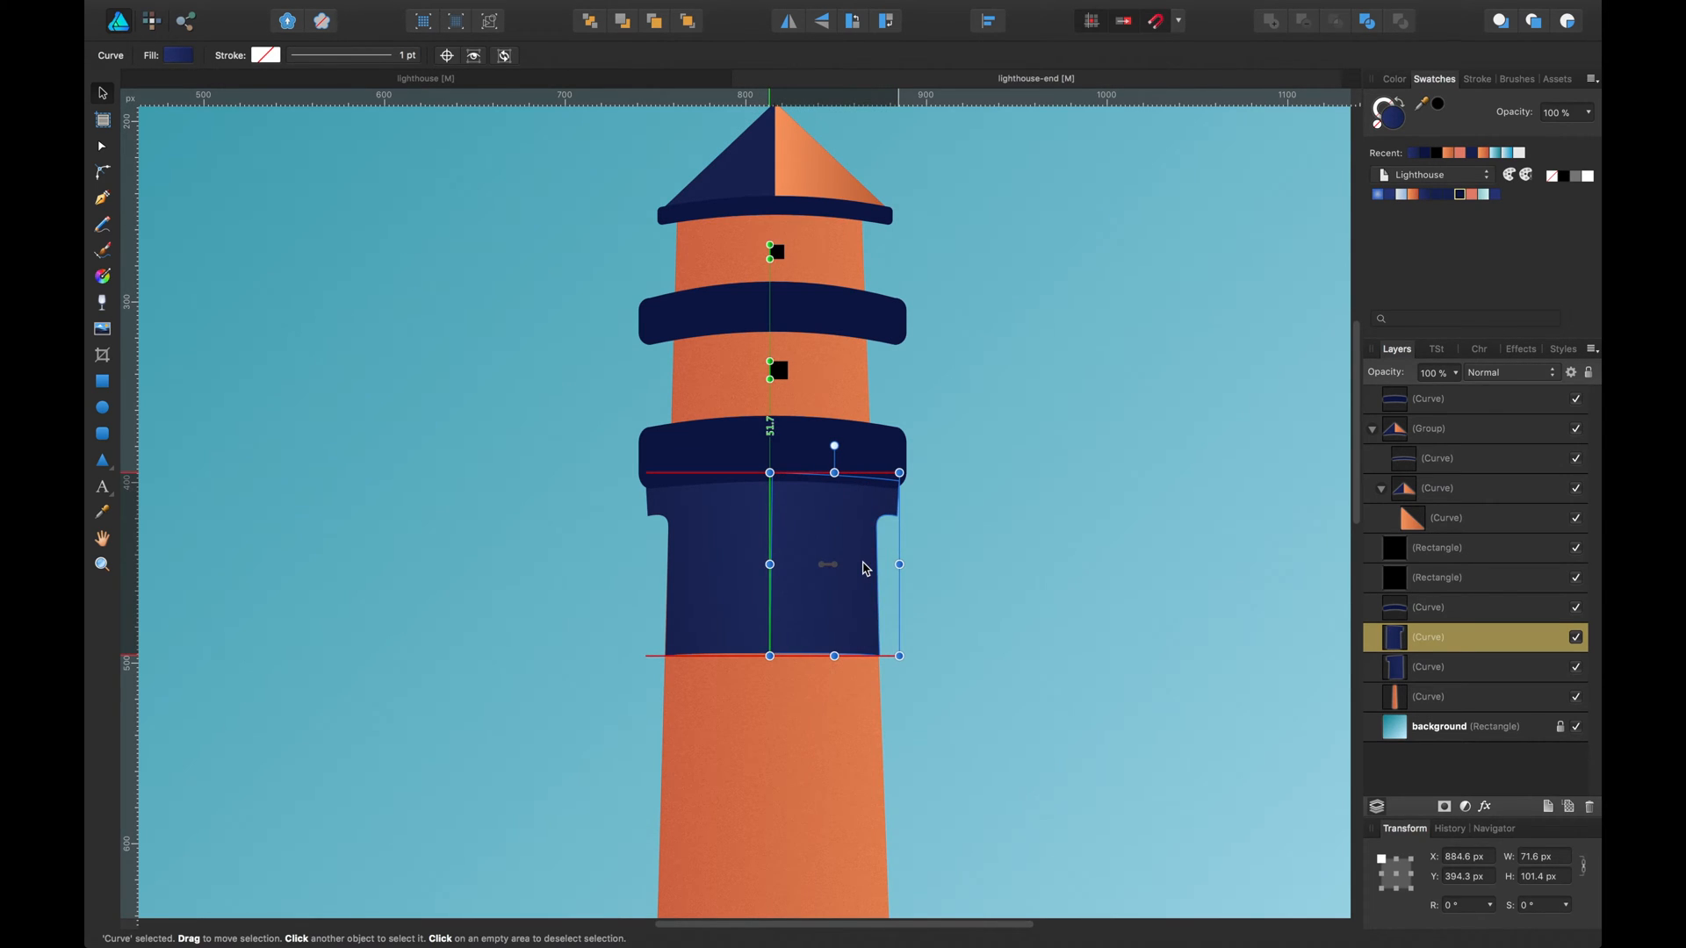
{"action": "left_click", "coordinate": [1088, 500]}
{"action": "left_click", "coordinate": [860, 548]}
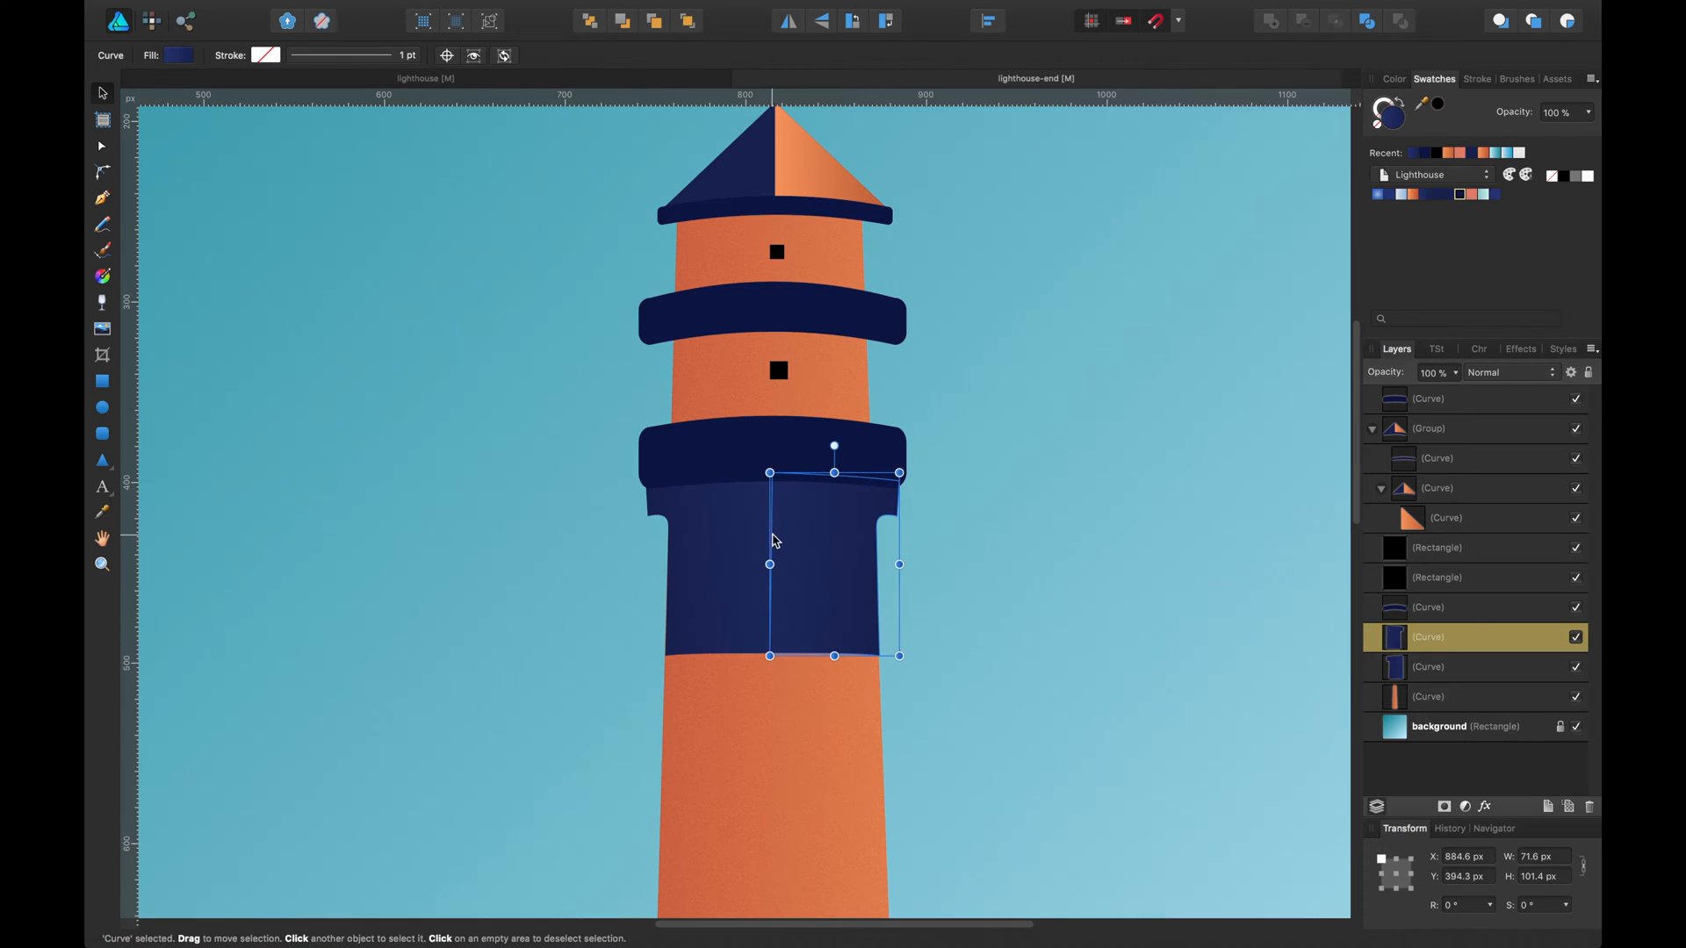
Merge the two dark blue halves below the lower gallery band into one curve and clean up its bottom edge into a smooth arc.
{"action": "left_click", "coordinate": [767, 539], "text": "shift"}
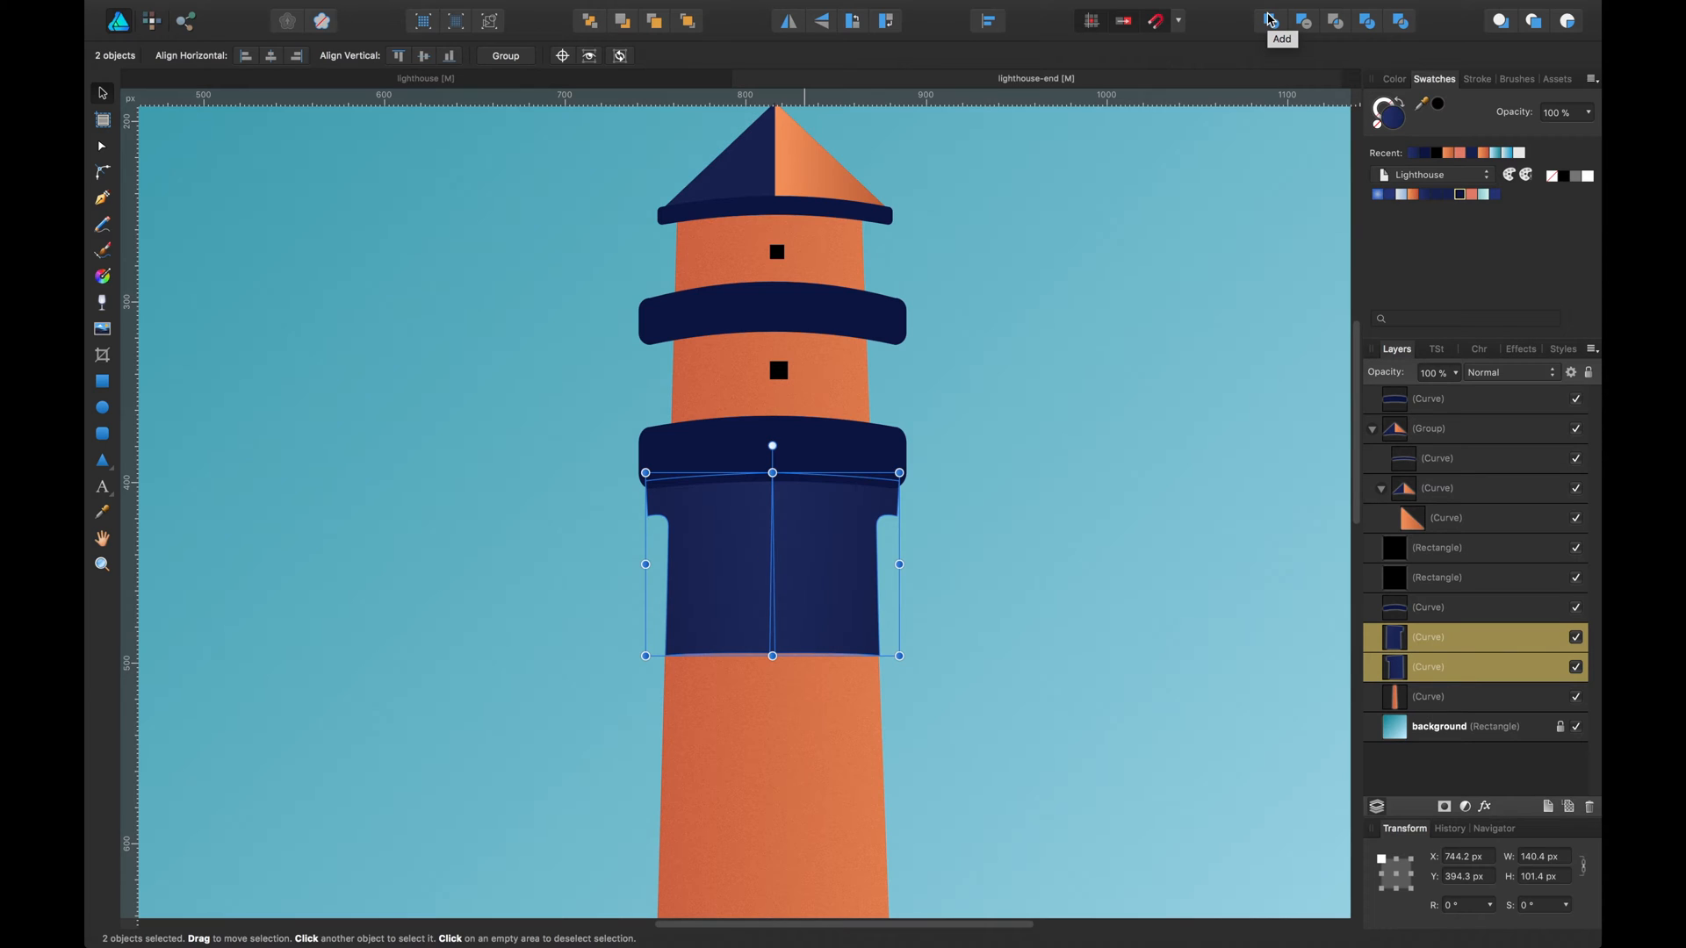
{"action": "left_click", "coordinate": [1271, 19]}
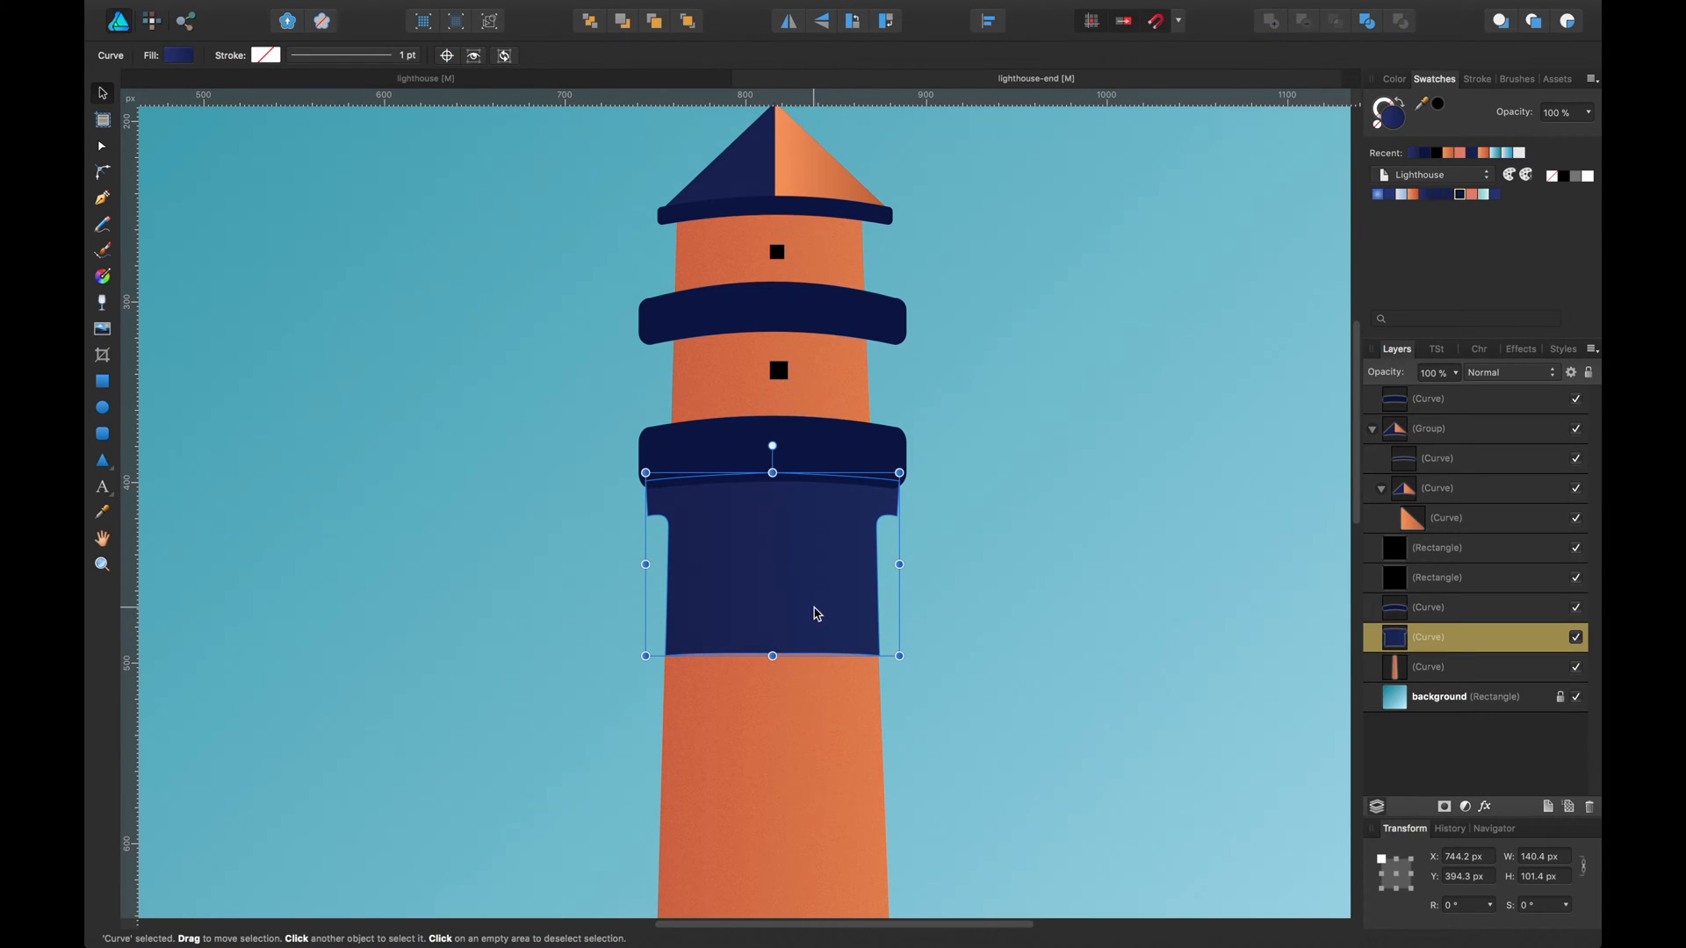
{"action": "key", "text": "a"}
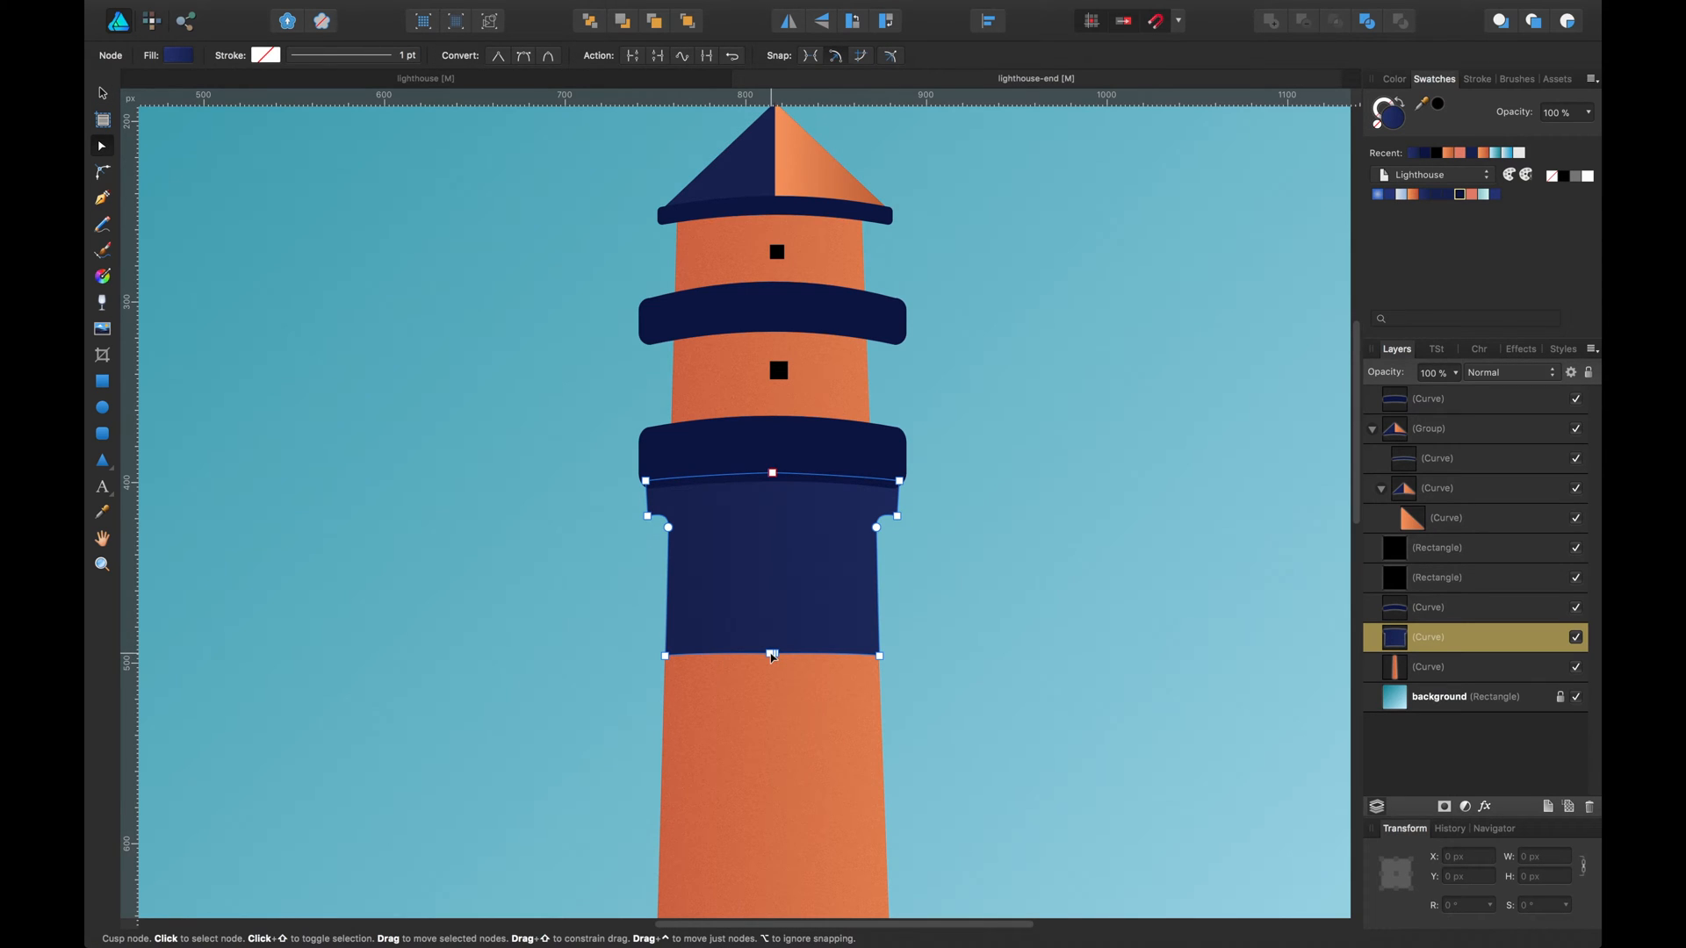
{"action": "scroll", "coordinate": [773, 657], "scroll_direction": "up", "scroll_amount": 5}
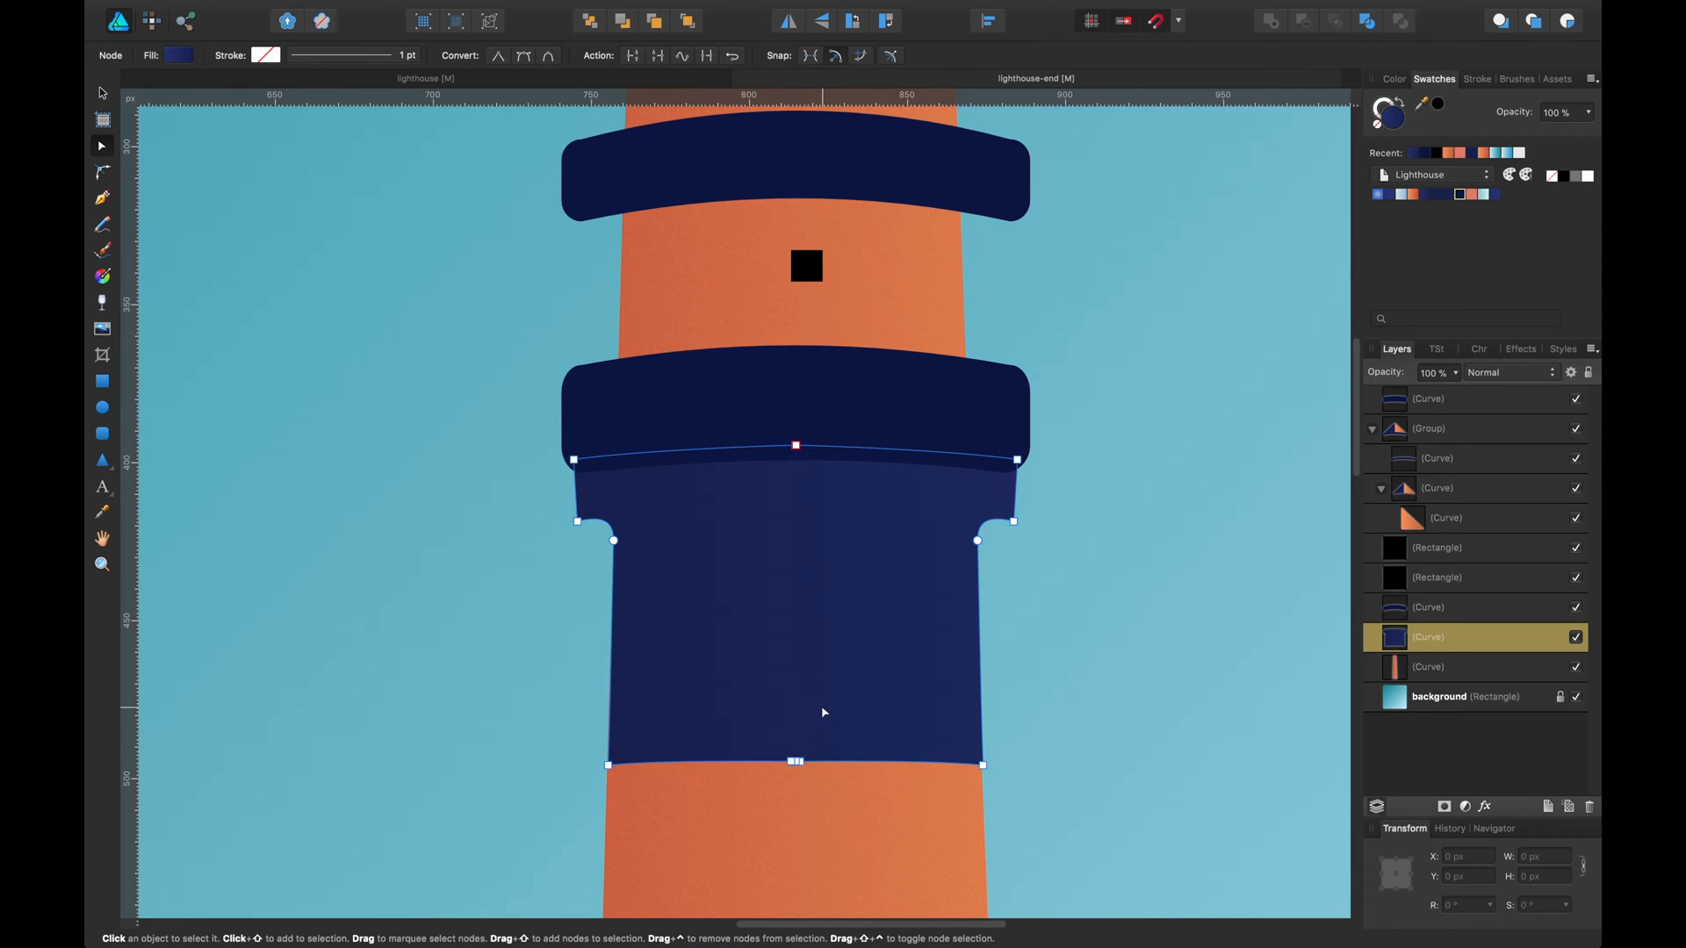
{"action": "left_click", "coordinate": [800, 762]}
{"action": "key", "text": "Delete"}
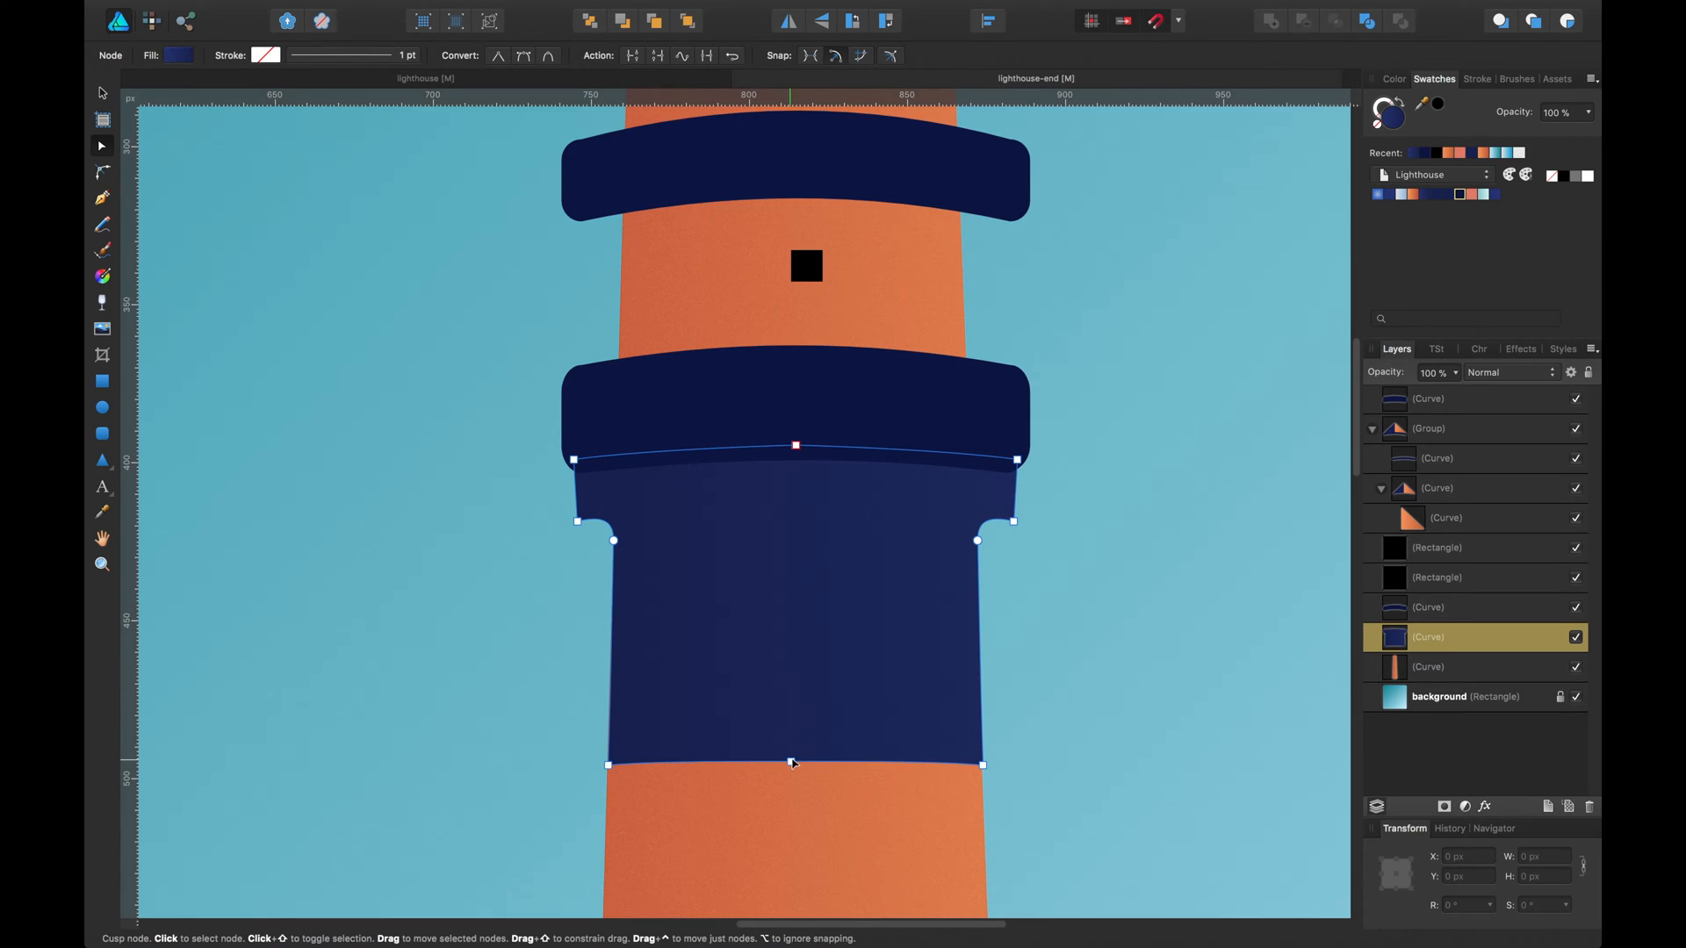
{"action": "left_click_drag", "start_coordinate": [797, 763], "coordinate": [796, 756]}
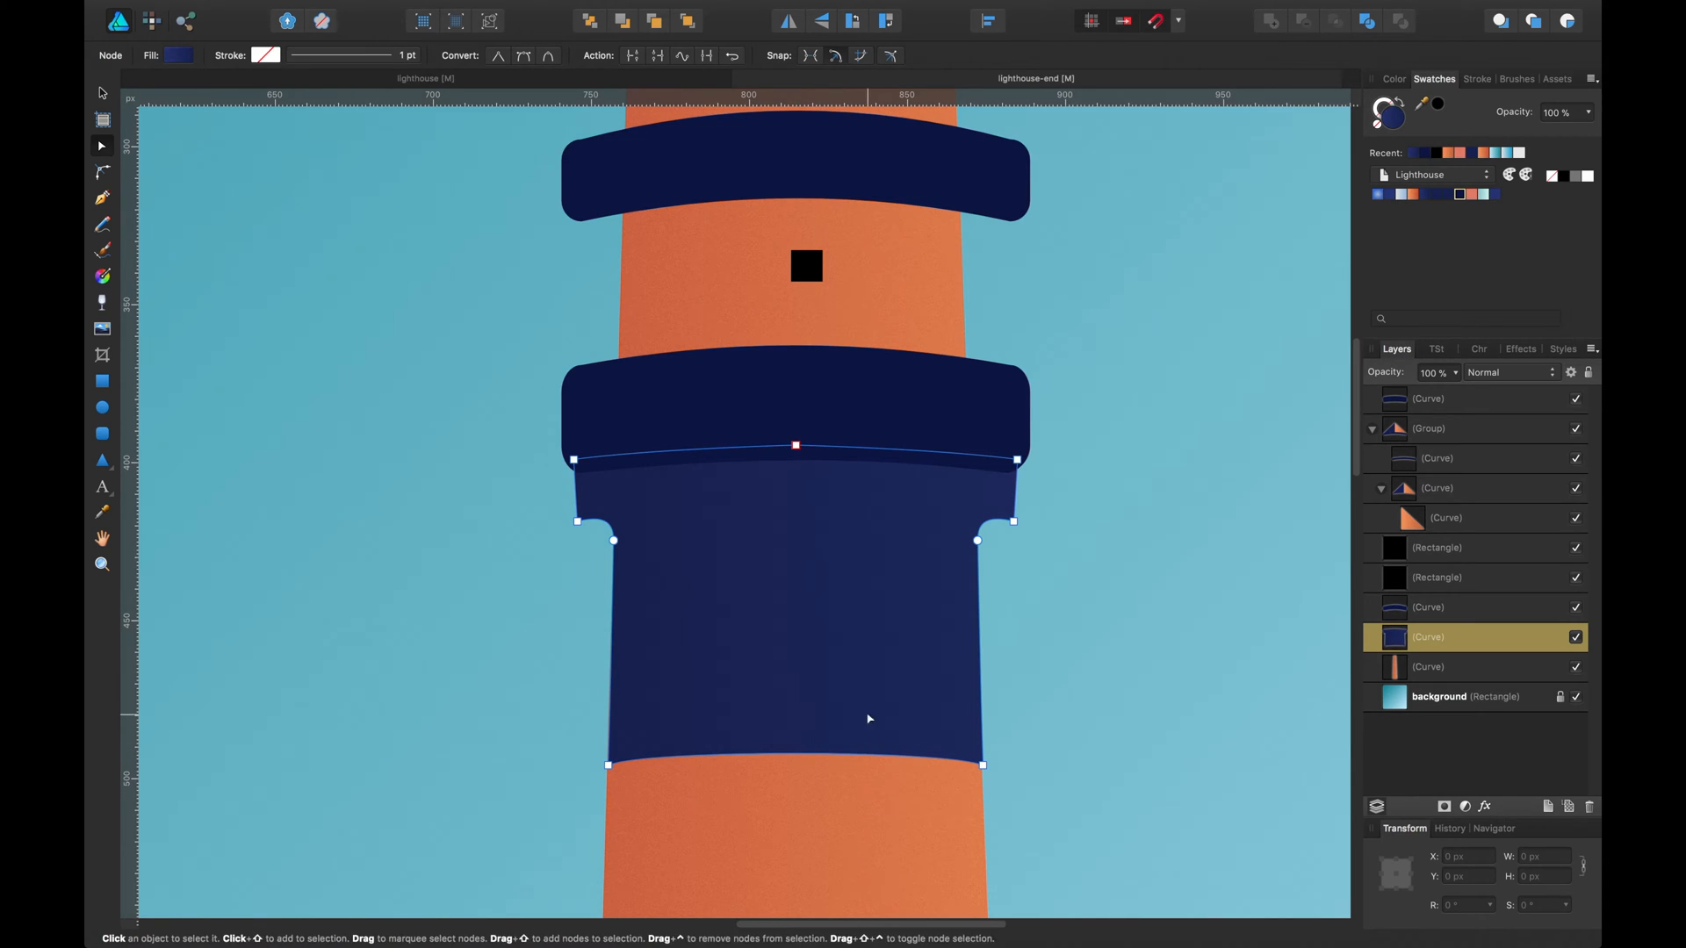
{"action": "key", "text": "v"}
{"action": "left_click", "coordinate": [1214, 590]}
Check the merged dark blue section both close up and within the whole lighthouse.
{"action": "left_click_drag", "start_coordinate": [1196, 632], "coordinate": [1194, 627]}
{"action": "key", "text": "super+minus"}
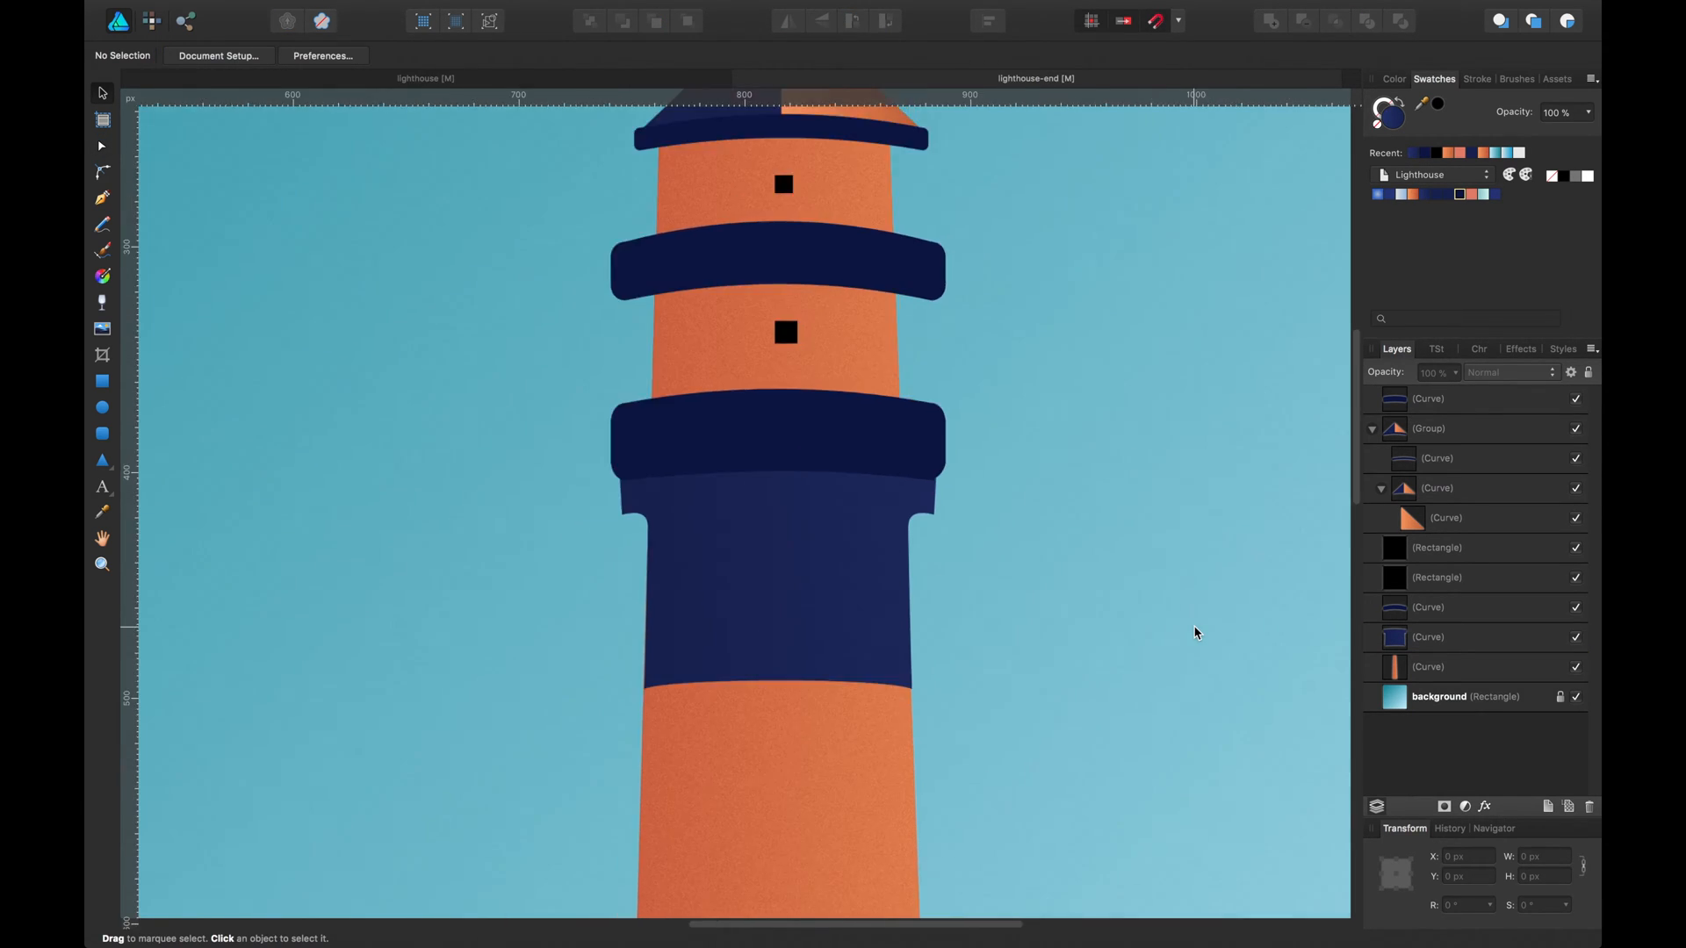
{"action": "key", "text": "super+minus"}
{"action": "key", "text": "super+minus"}
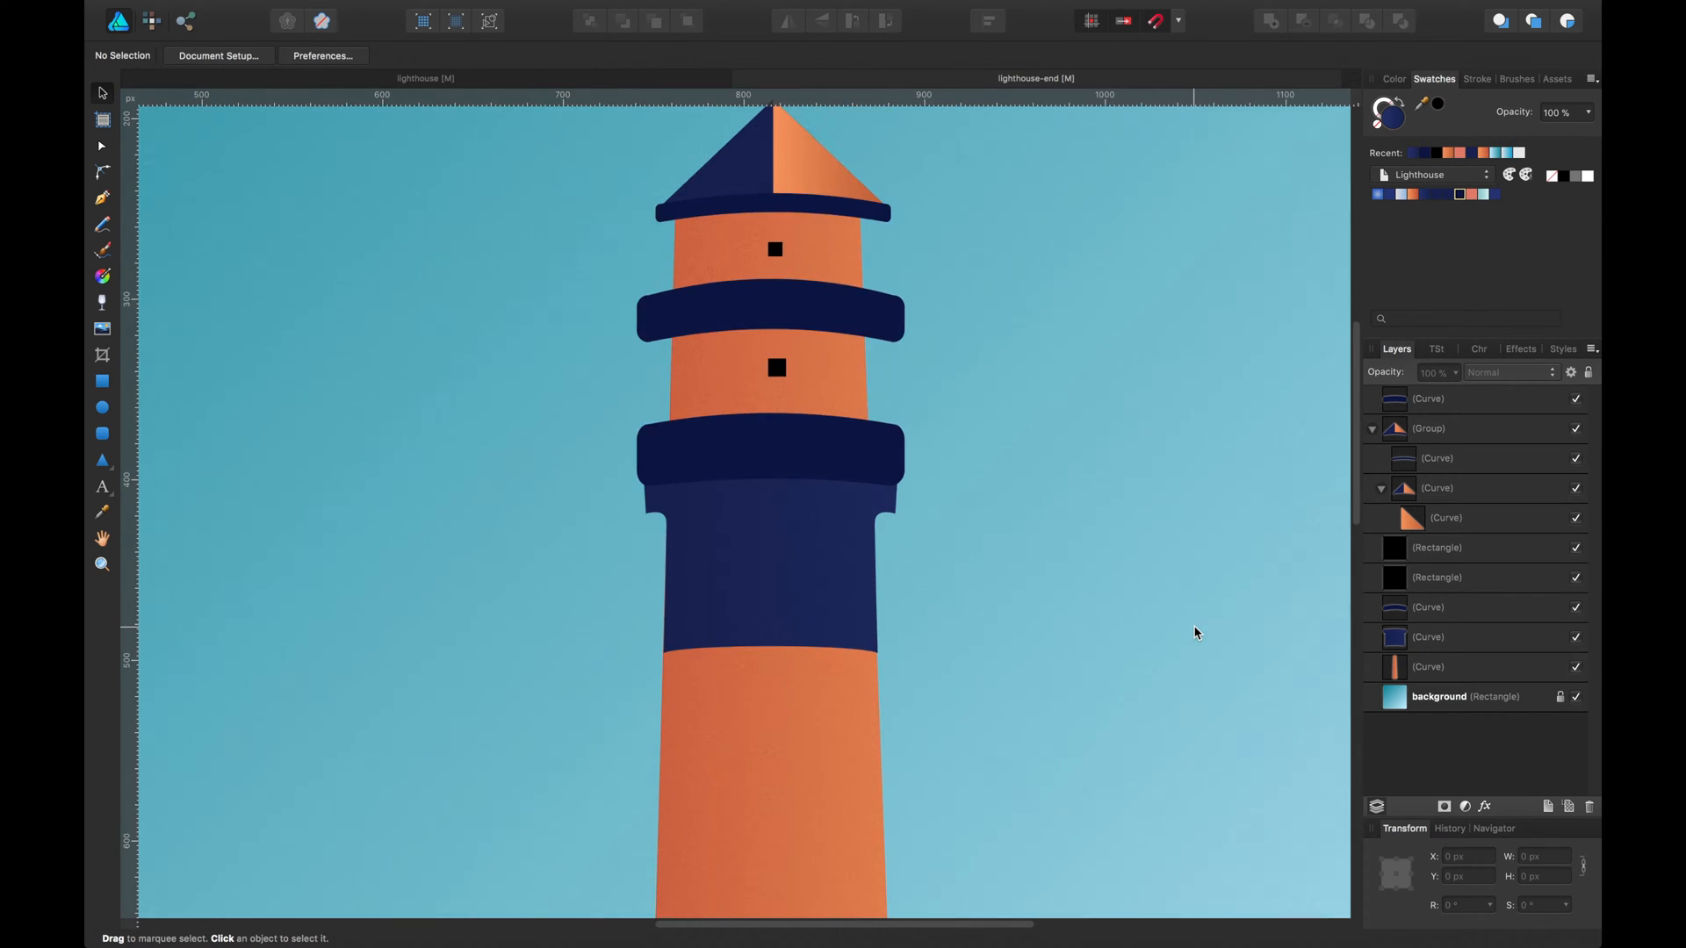
{"action": "key", "text": "super+plus"}
{"action": "key", "text": "super+minus"}
{"action": "key", "text": "super+minus"}
{"action": "key", "text": "super+minus"}
{"action": "key", "text": "super+minus"}
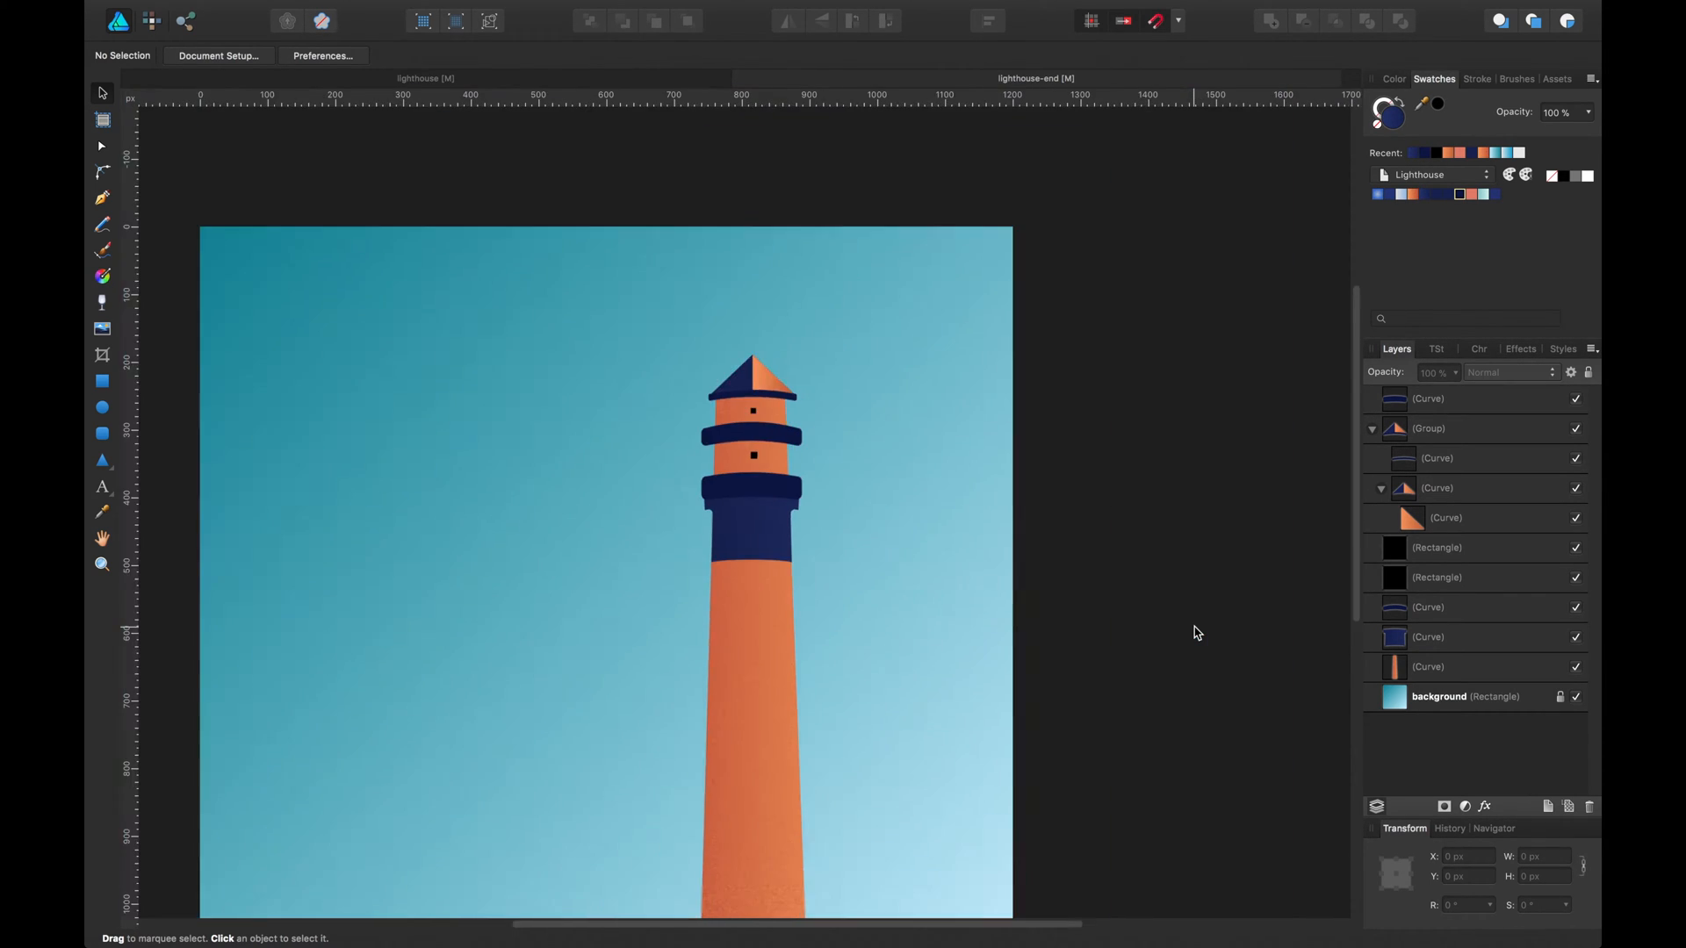
{"action": "key", "text": "super+plus"}
{"action": "key", "text": "super+plus"}
{"action": "key", "text": "super+plus"}
{"action": "key", "text": "super+plus"}
{"action": "key", "text": "super+plus"}
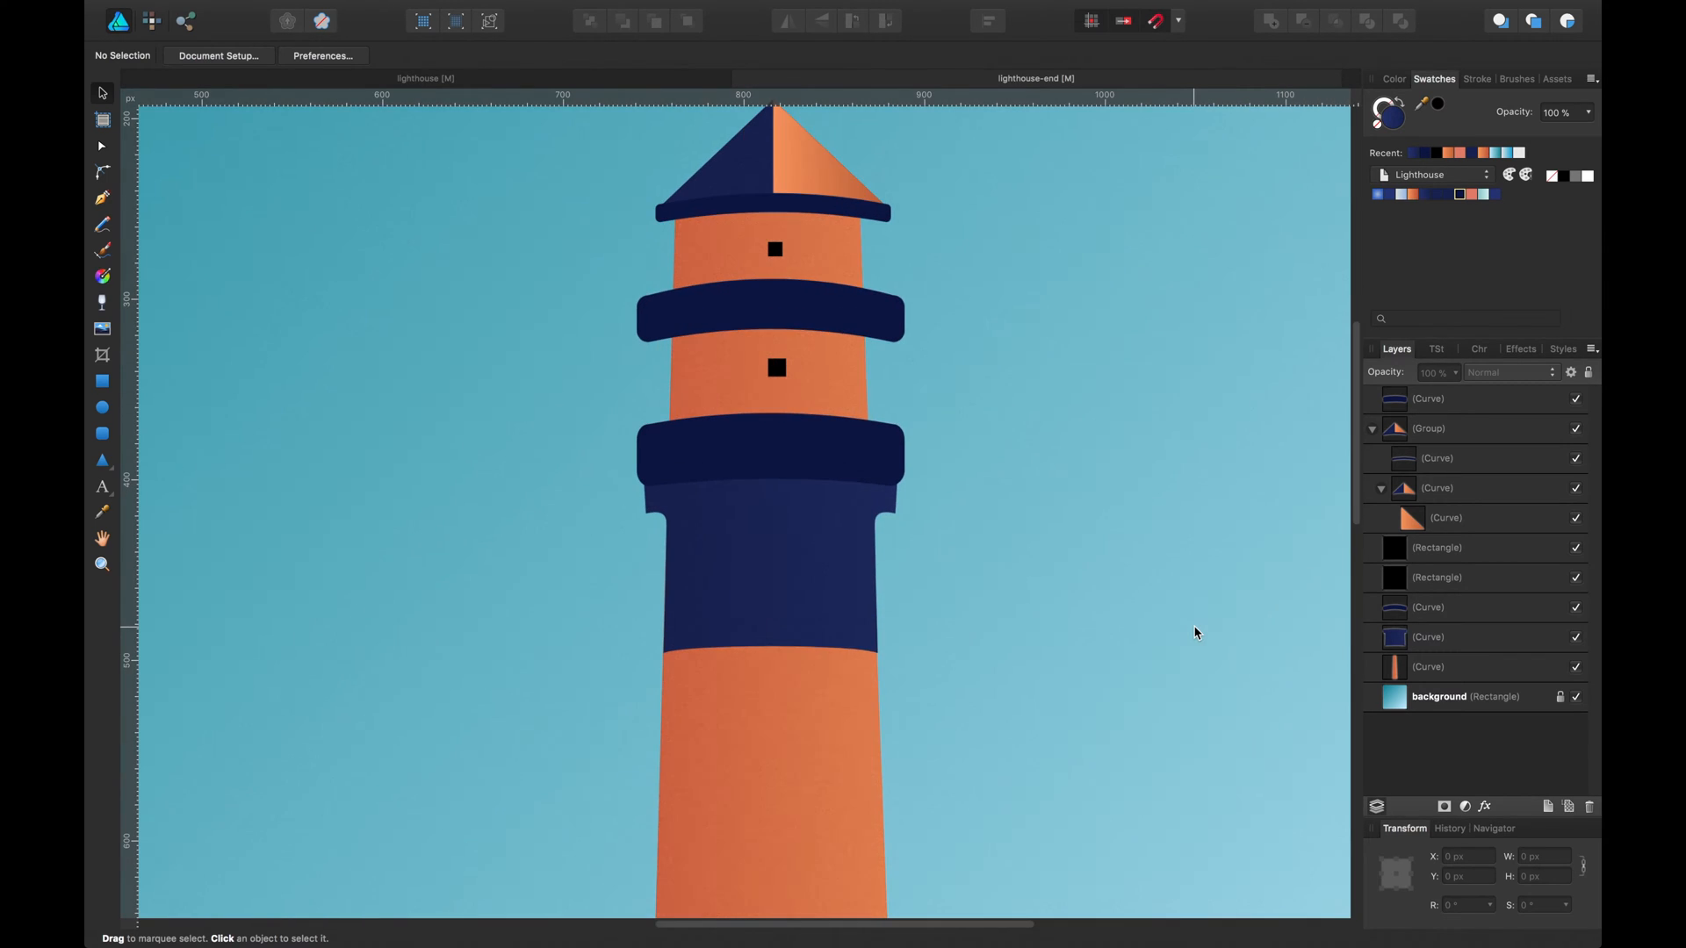
Nudge the lower black square window down one increment.
{"action": "scroll", "coordinate": [1159, 538], "scroll_direction": "right", "scroll_amount": 2}
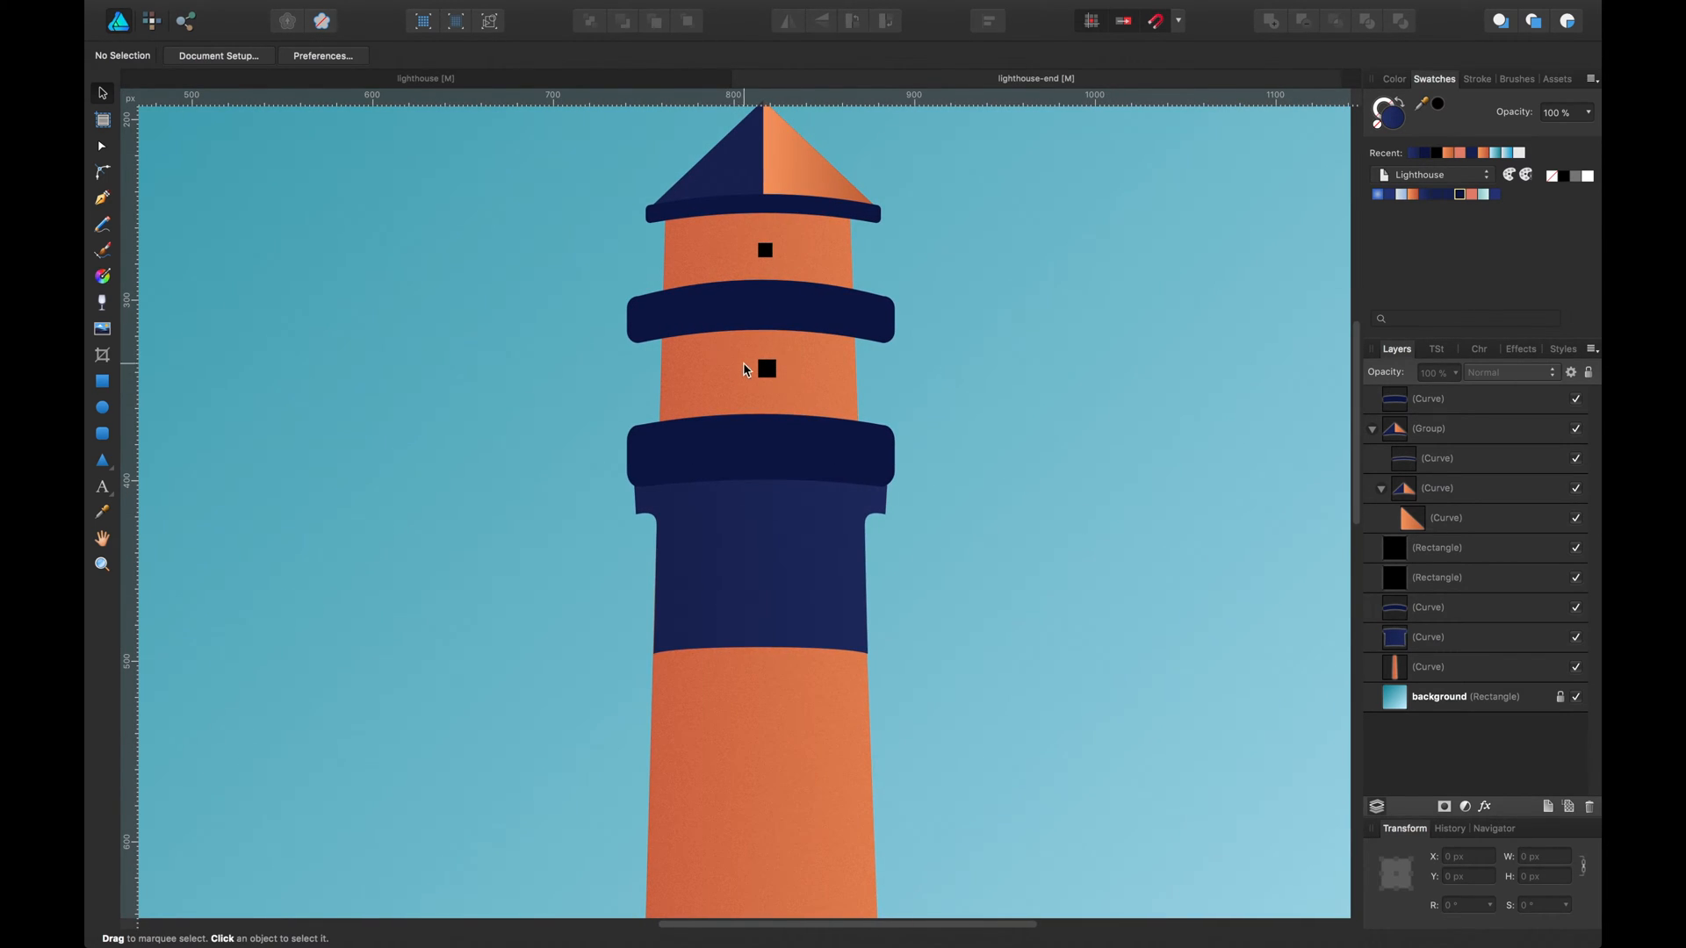
{"action": "left_click", "coordinate": [764, 370]}
{"action": "key", "text": "Down"}
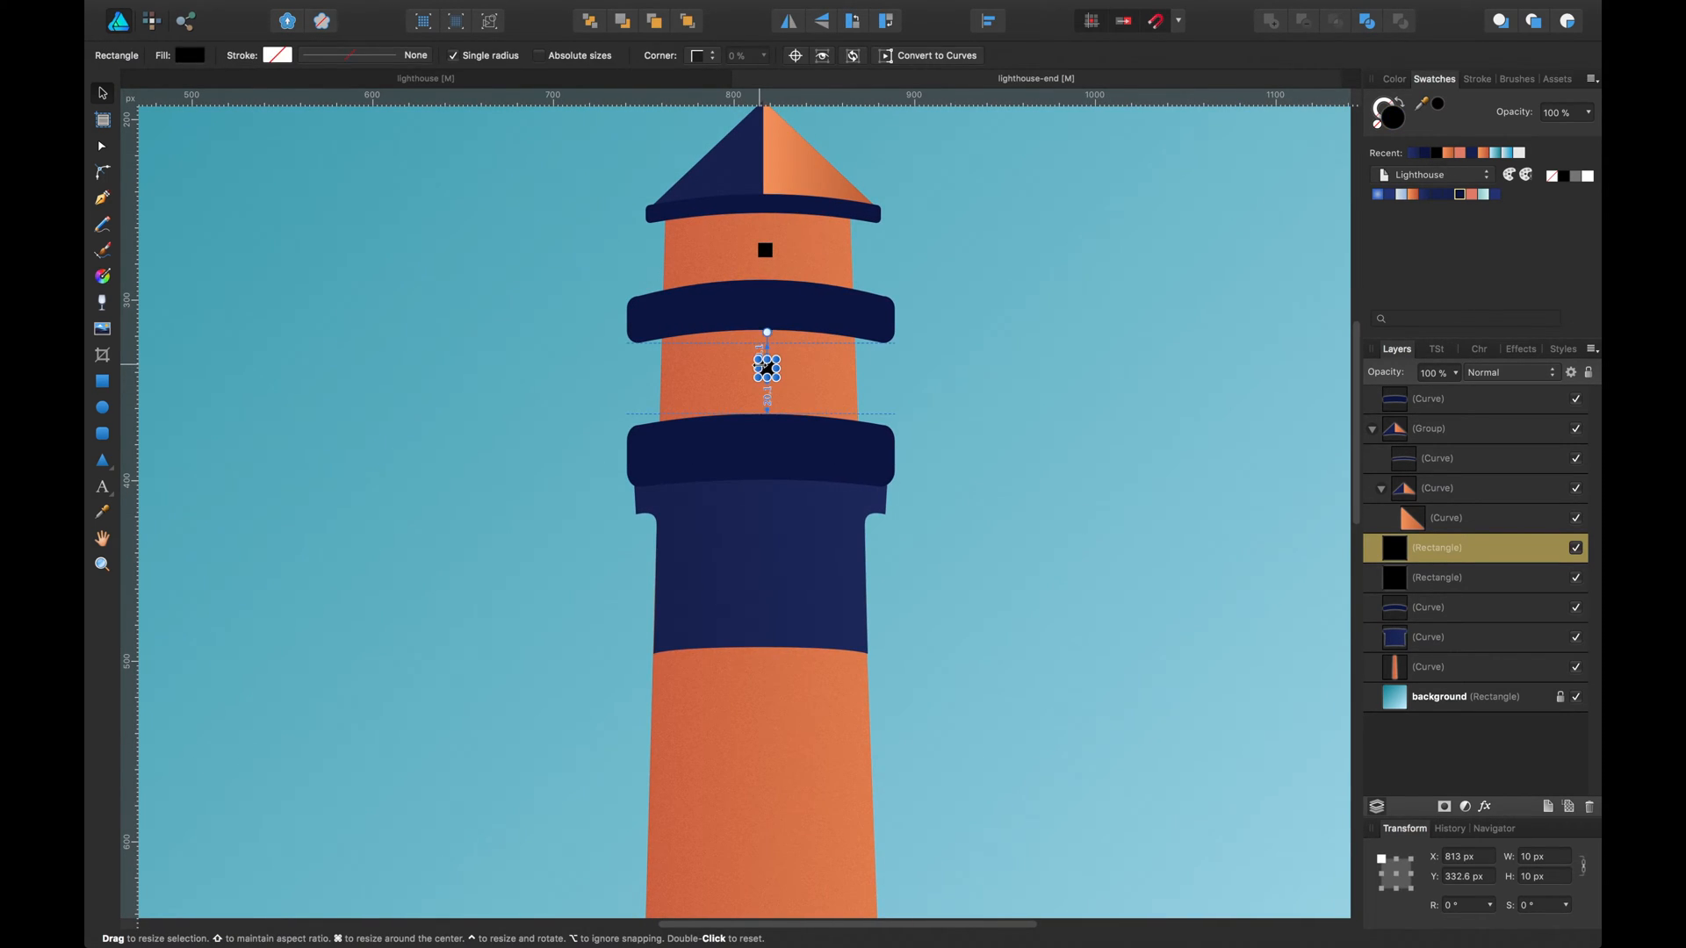
{"action": "left_click", "coordinate": [958, 349]}
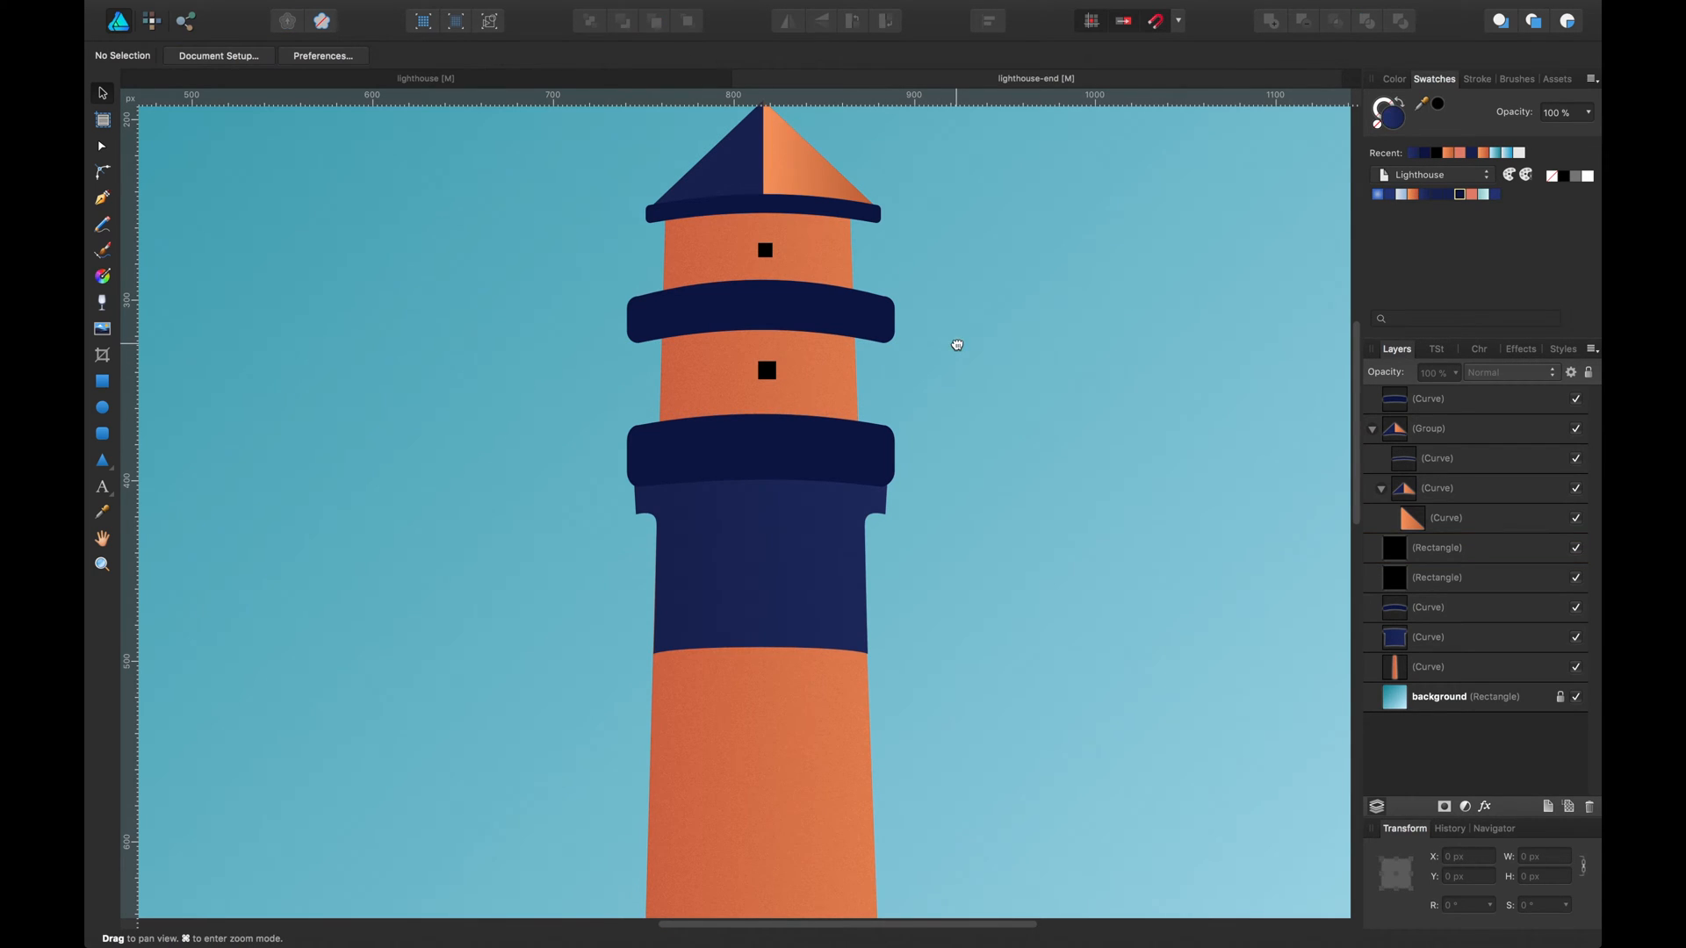
Draw a straight vertical line about 34.5 px high with the Pen tool near the left end of the lower dark blue gallery band.
{"action": "scroll", "coordinate": [952, 351], "scroll_direction": "up", "scroll_amount": 2}
{"action": "left_click", "coordinate": [803, 460]}
{"action": "scroll", "coordinate": [803, 460], "scroll_direction": "up", "scroll_amount": 2}
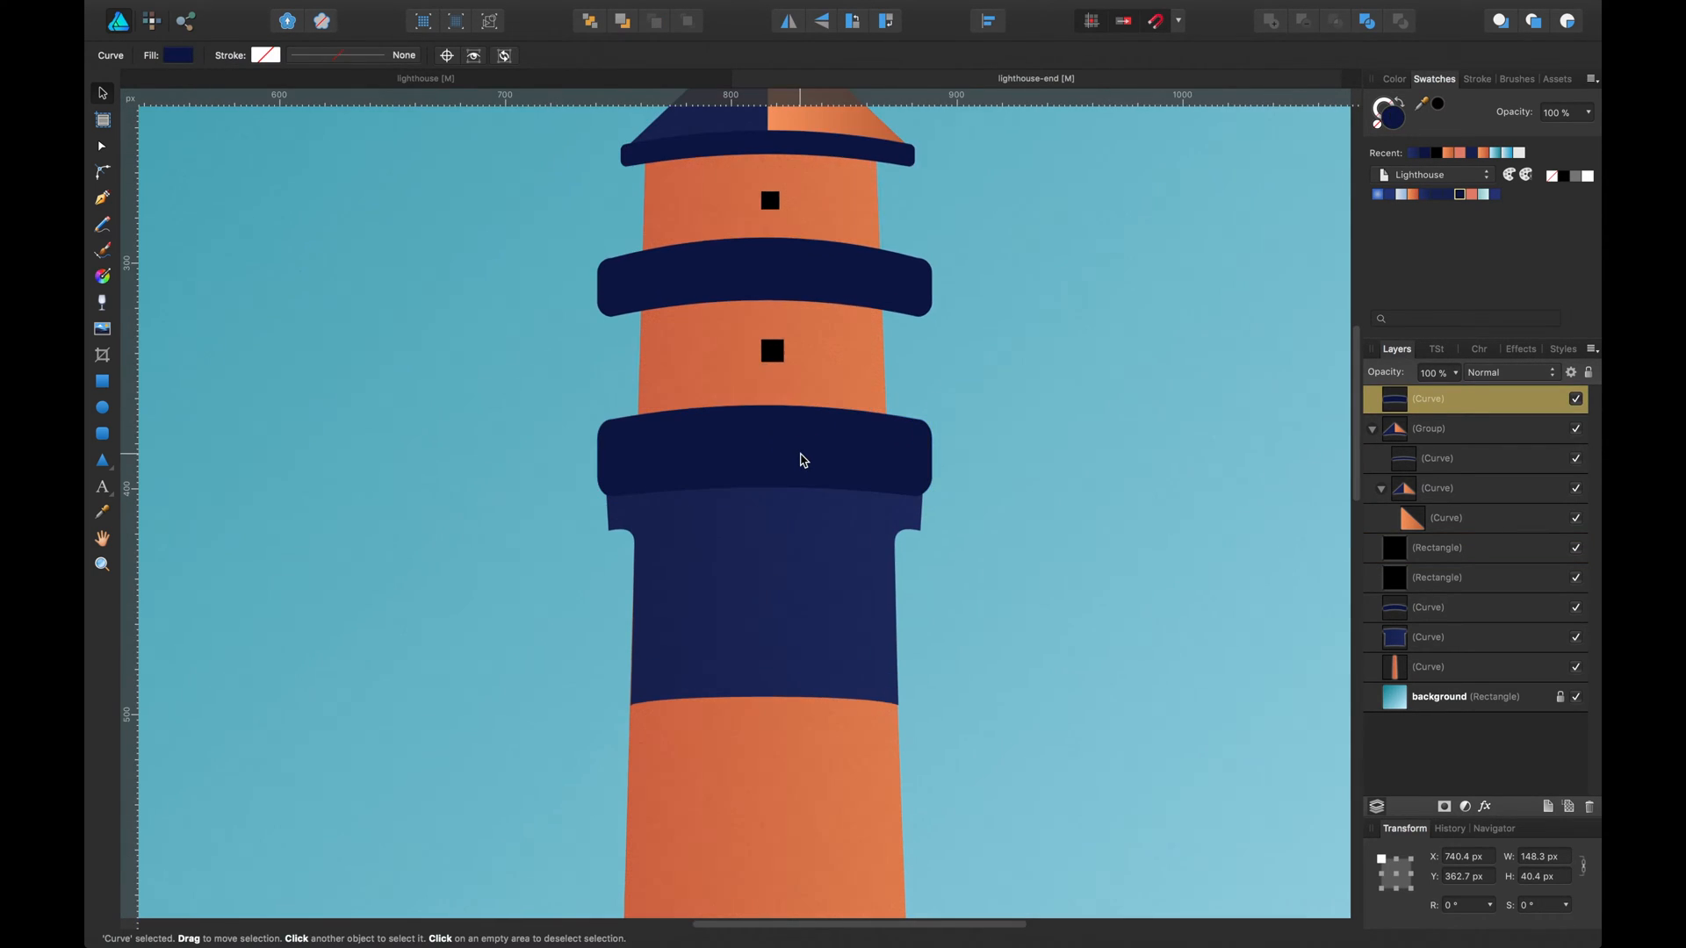
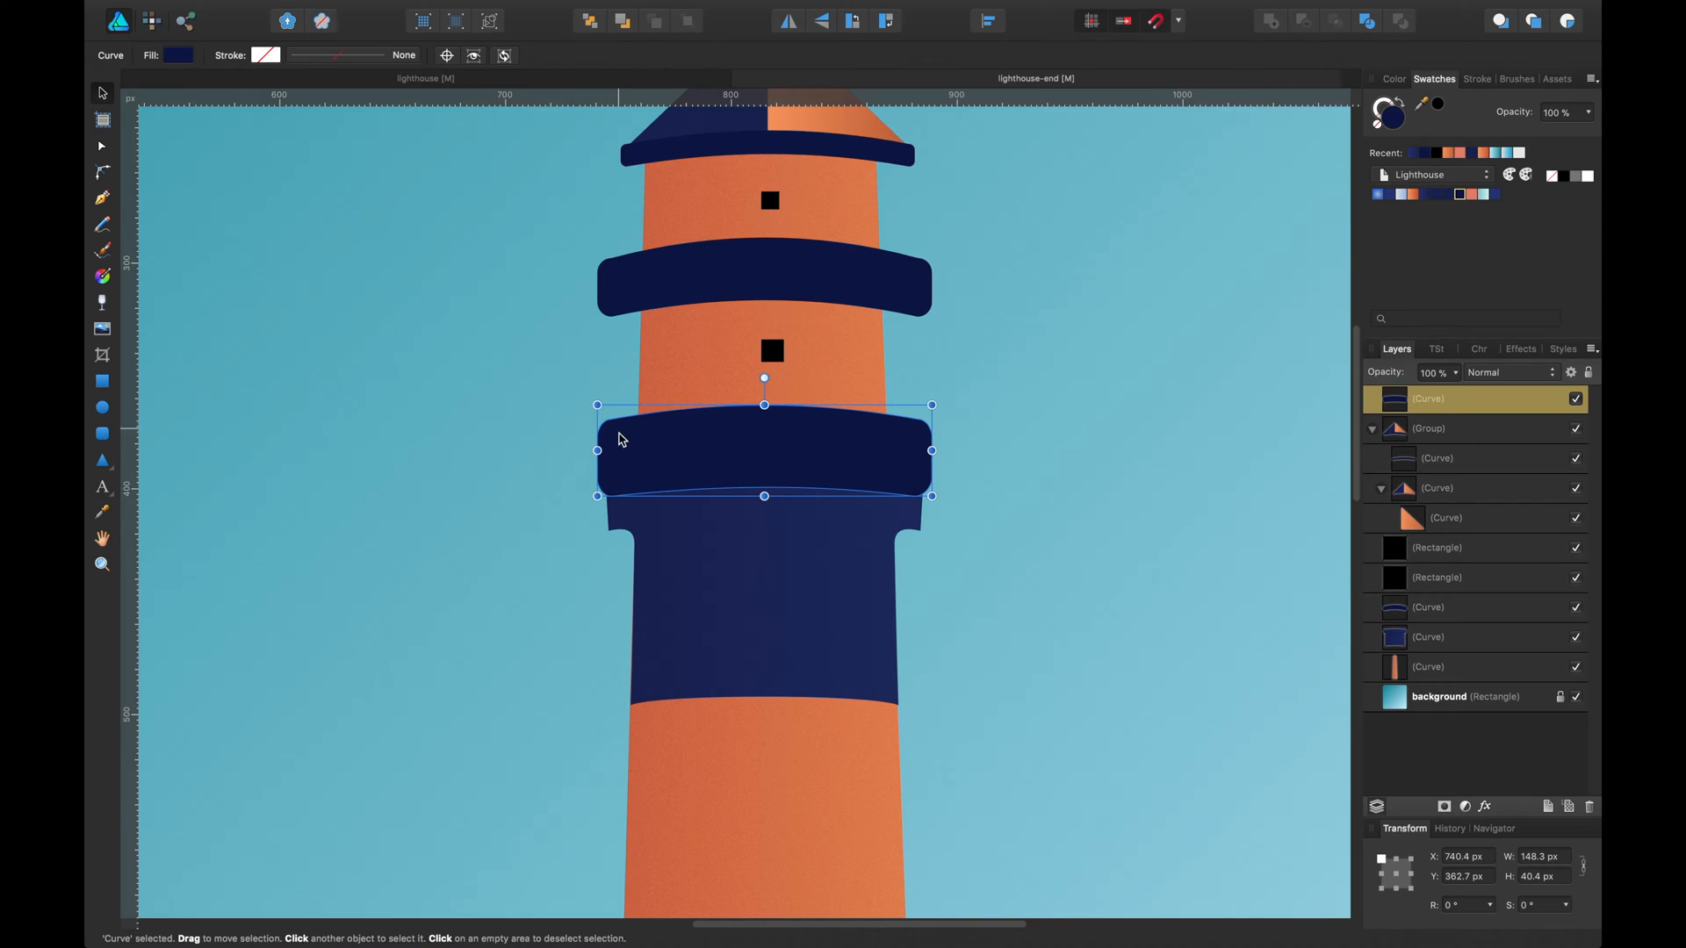
{"action": "left_click", "coordinate": [167, 433]}
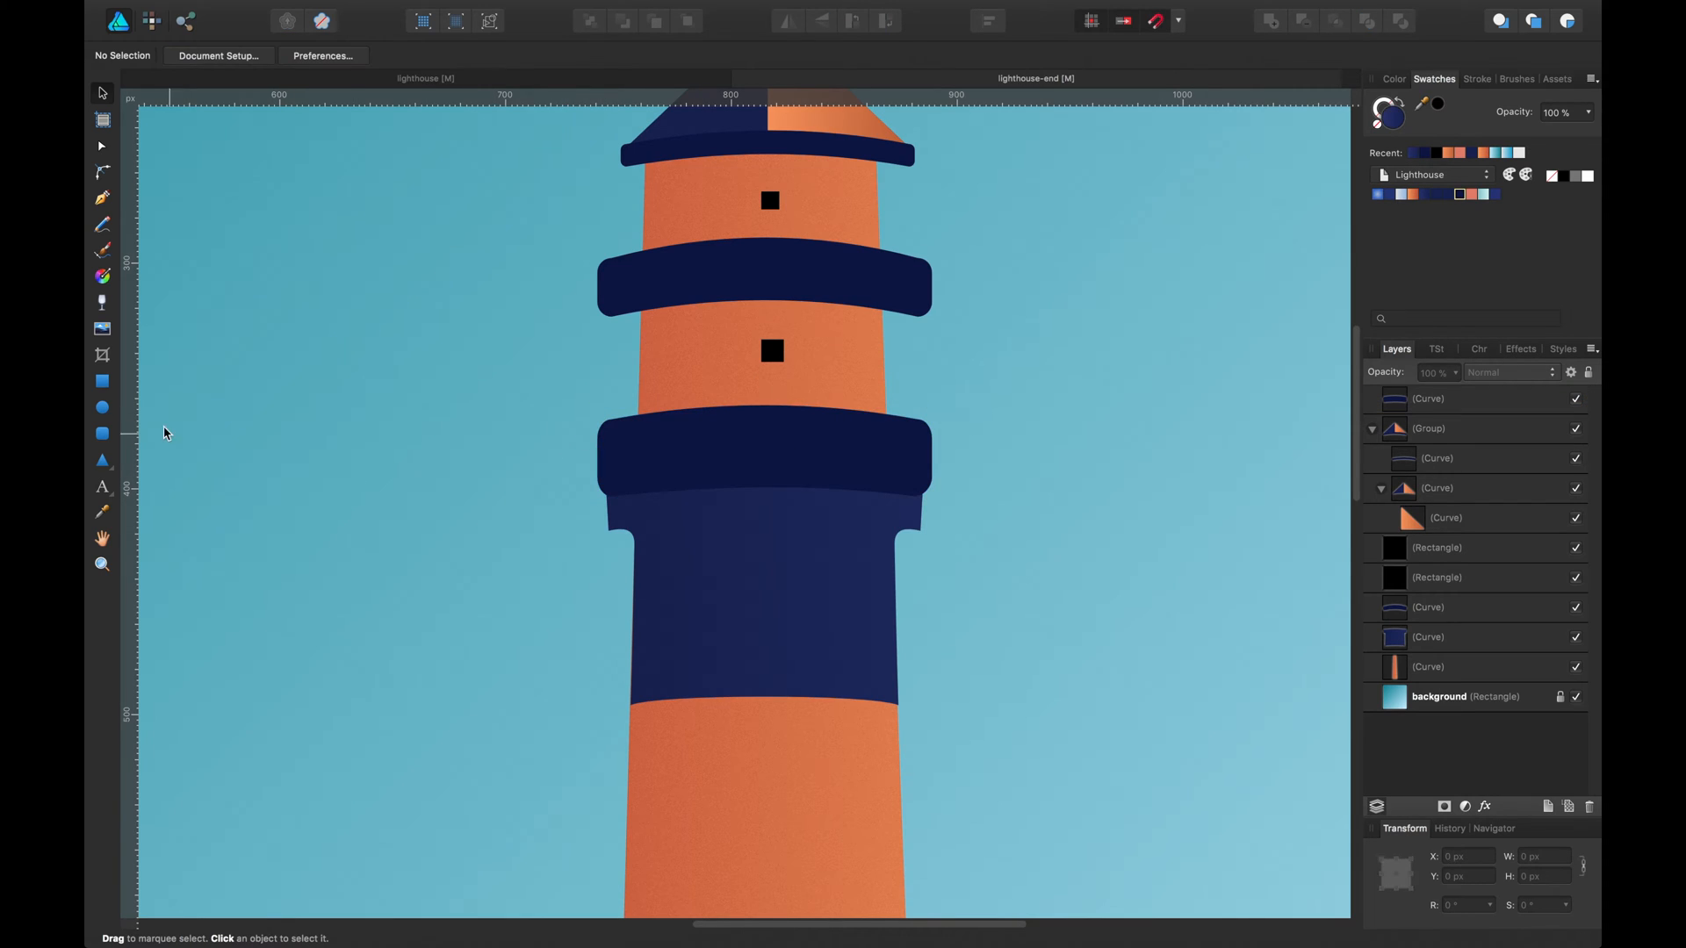
{"action": "left_click", "coordinate": [103, 199]}
{"action": "left_click", "coordinate": [621, 419]}
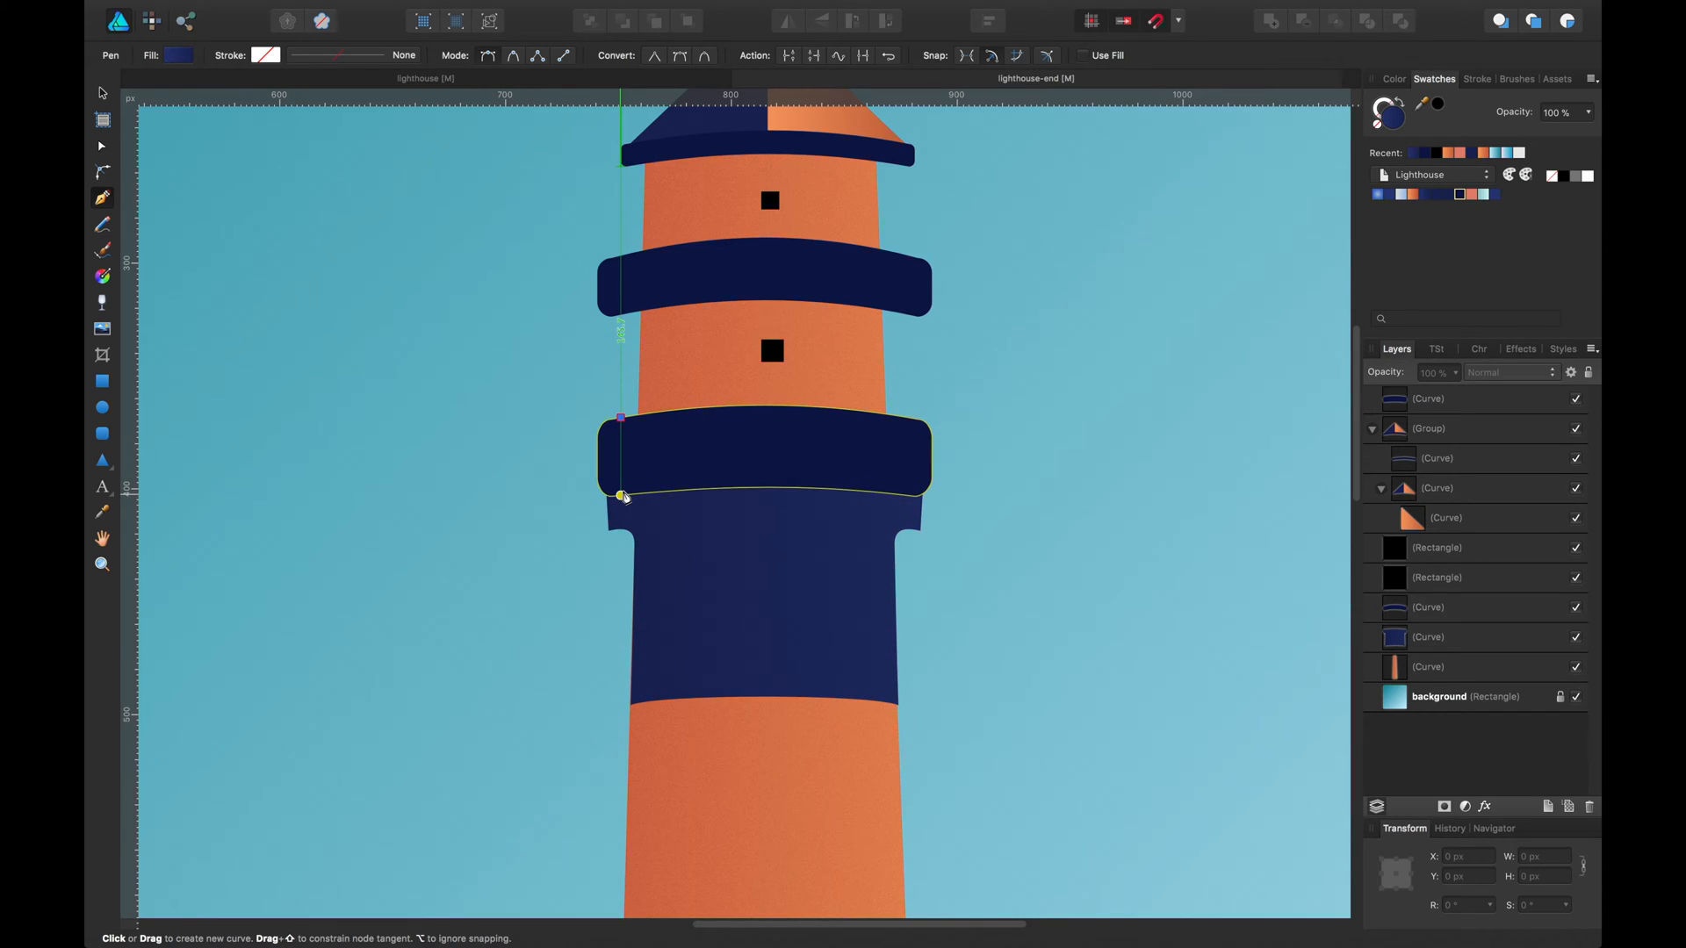
{"action": "left_click", "coordinate": [621, 494]}
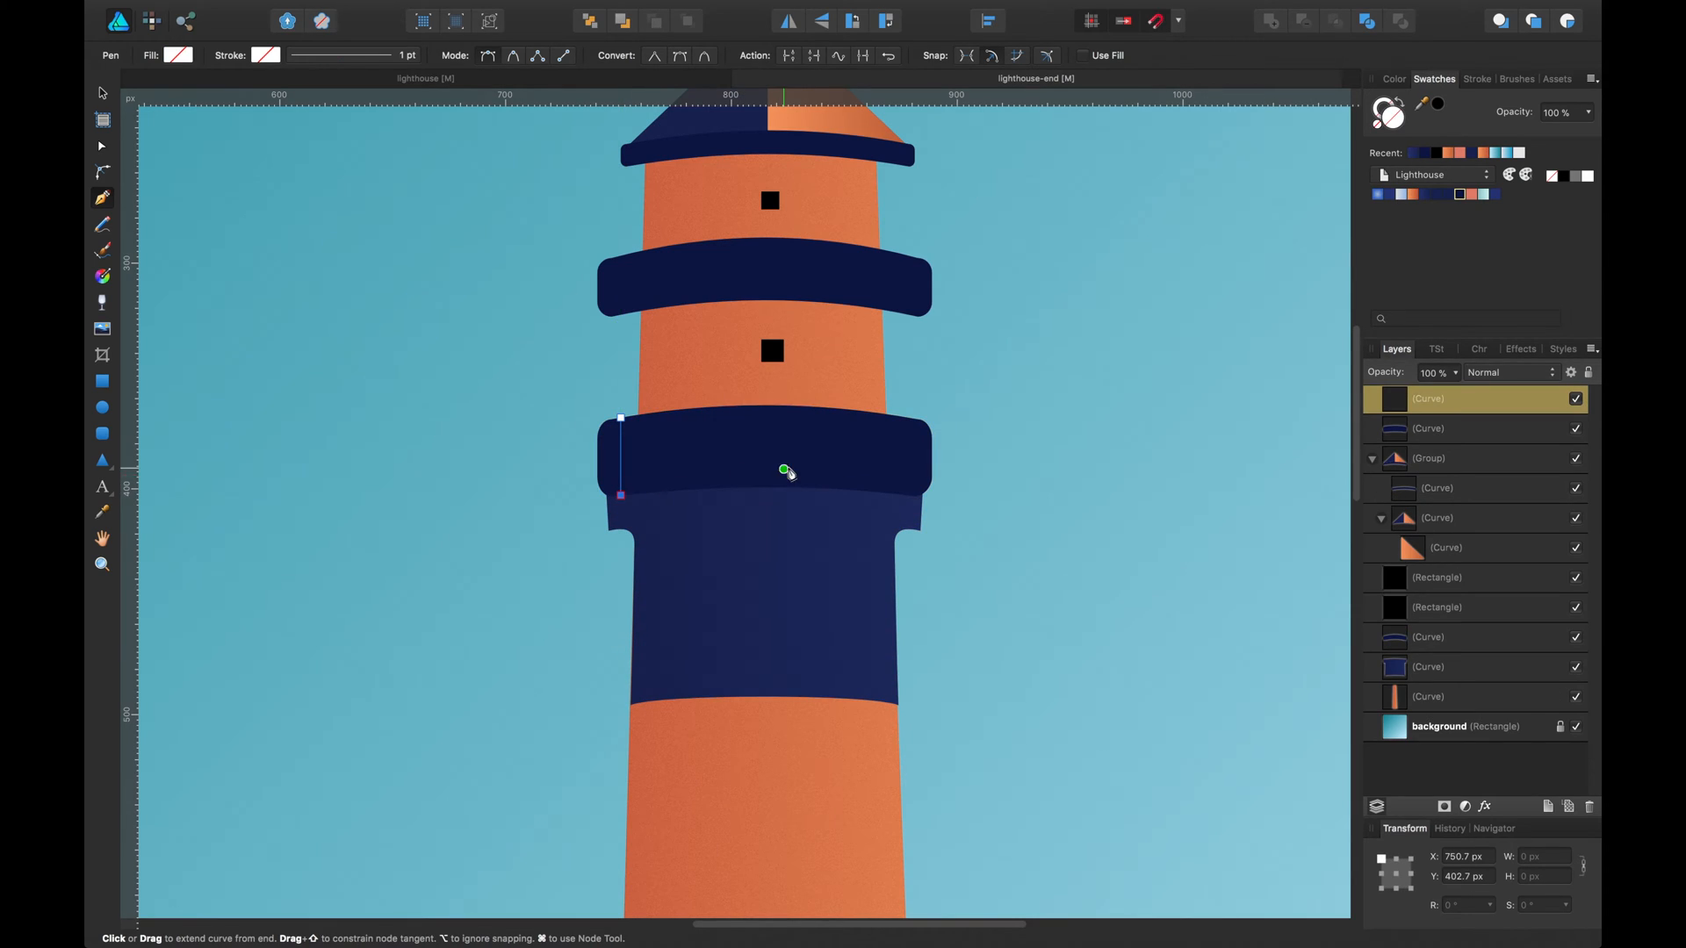
Fill the new line with the navy swatch colour and lighten it to RGB 28, 43, 112.
{"action": "left_click", "coordinate": [1448, 196]}
{"action": "key", "text": "v"}
{"action": "left_click", "coordinate": [1113, 355]}
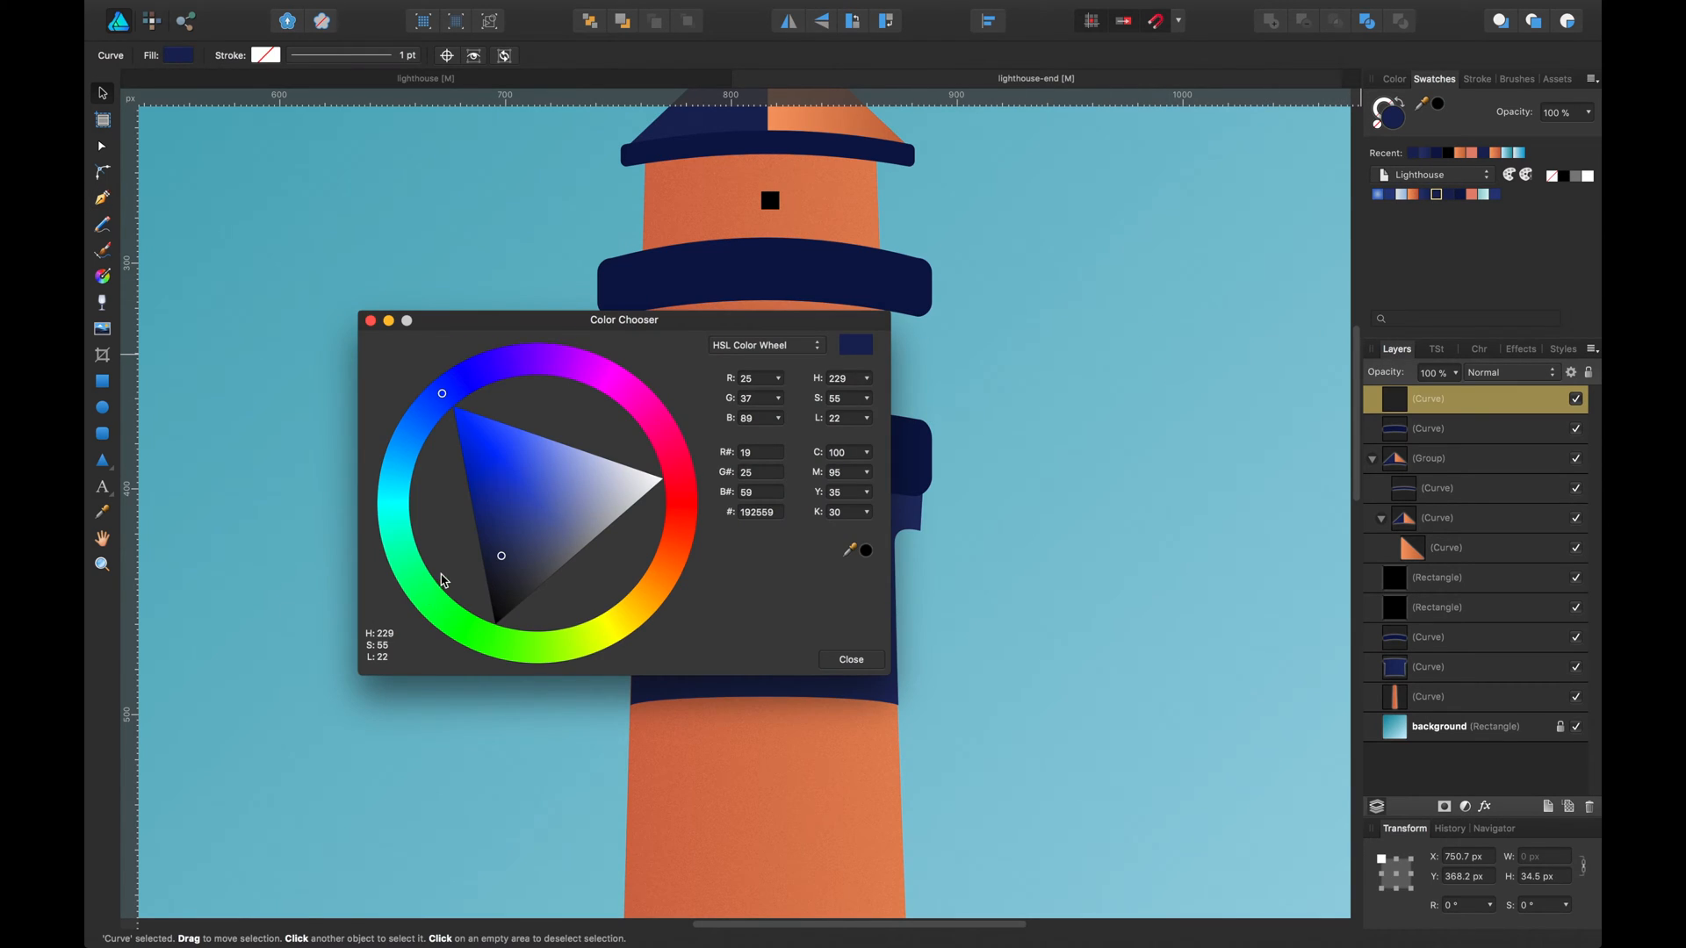
{"action": "left_click_drag", "start_coordinate": [501, 556], "coordinate": [500, 536]}
{"action": "left_click", "coordinate": [830, 658]}
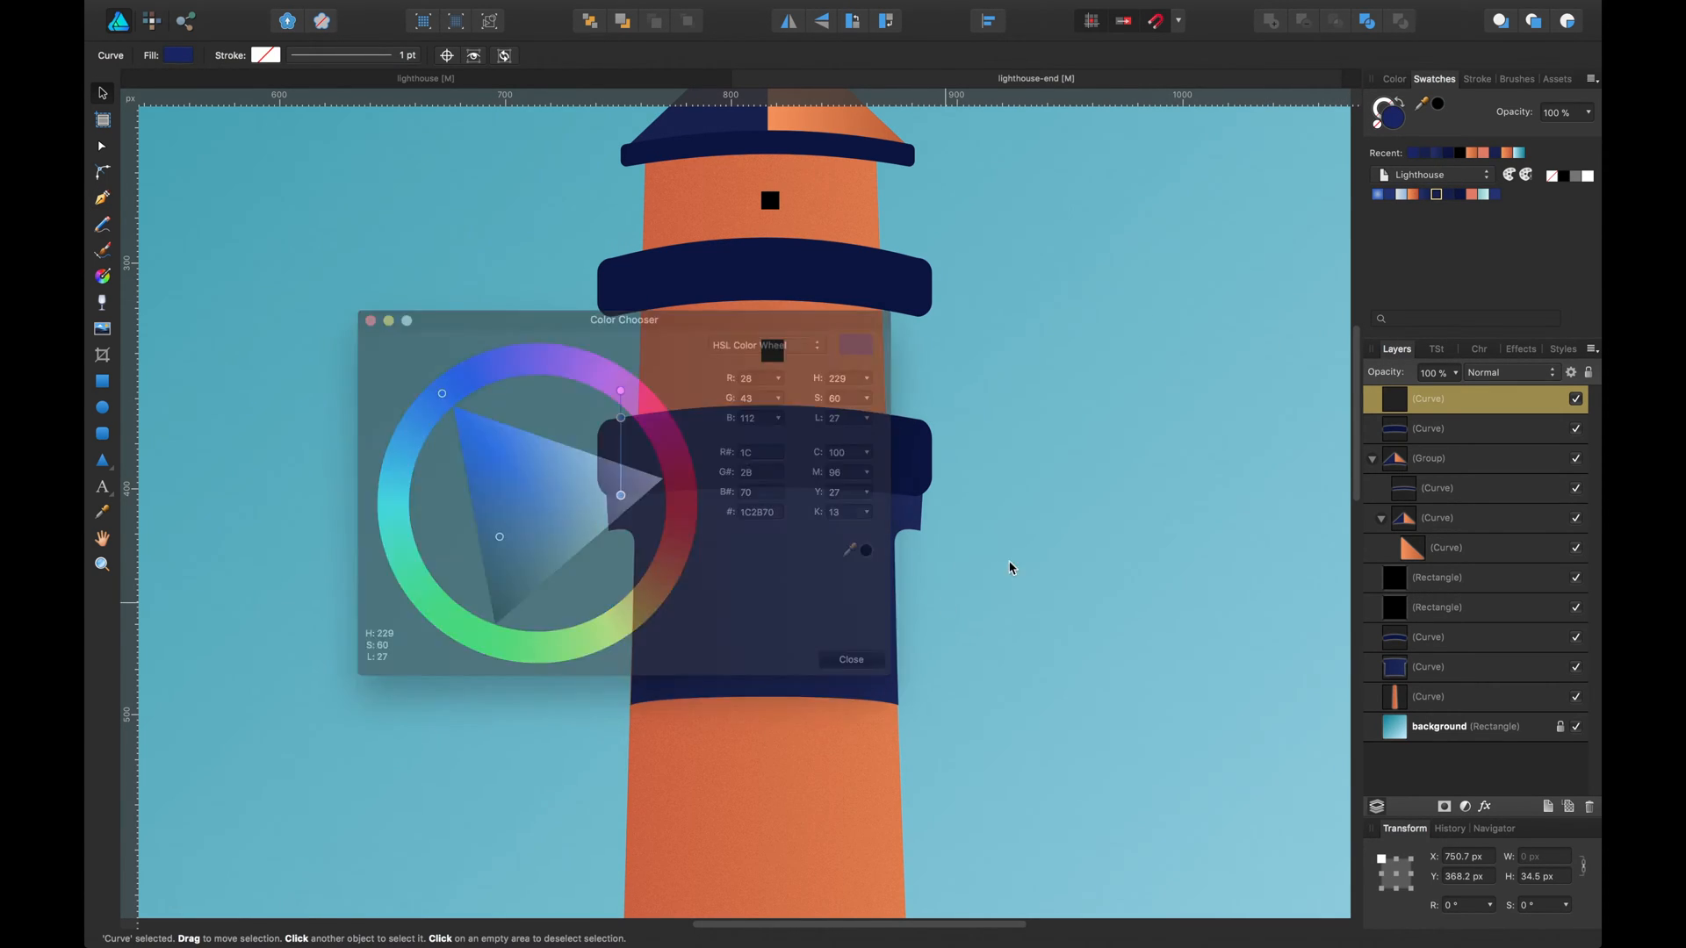
Swap the vertical line's fill and stroke so the navy colour is applied to its stroke.
{"action": "left_click", "coordinate": [946, 597]}
{"action": "left_click", "coordinate": [825, 485]}
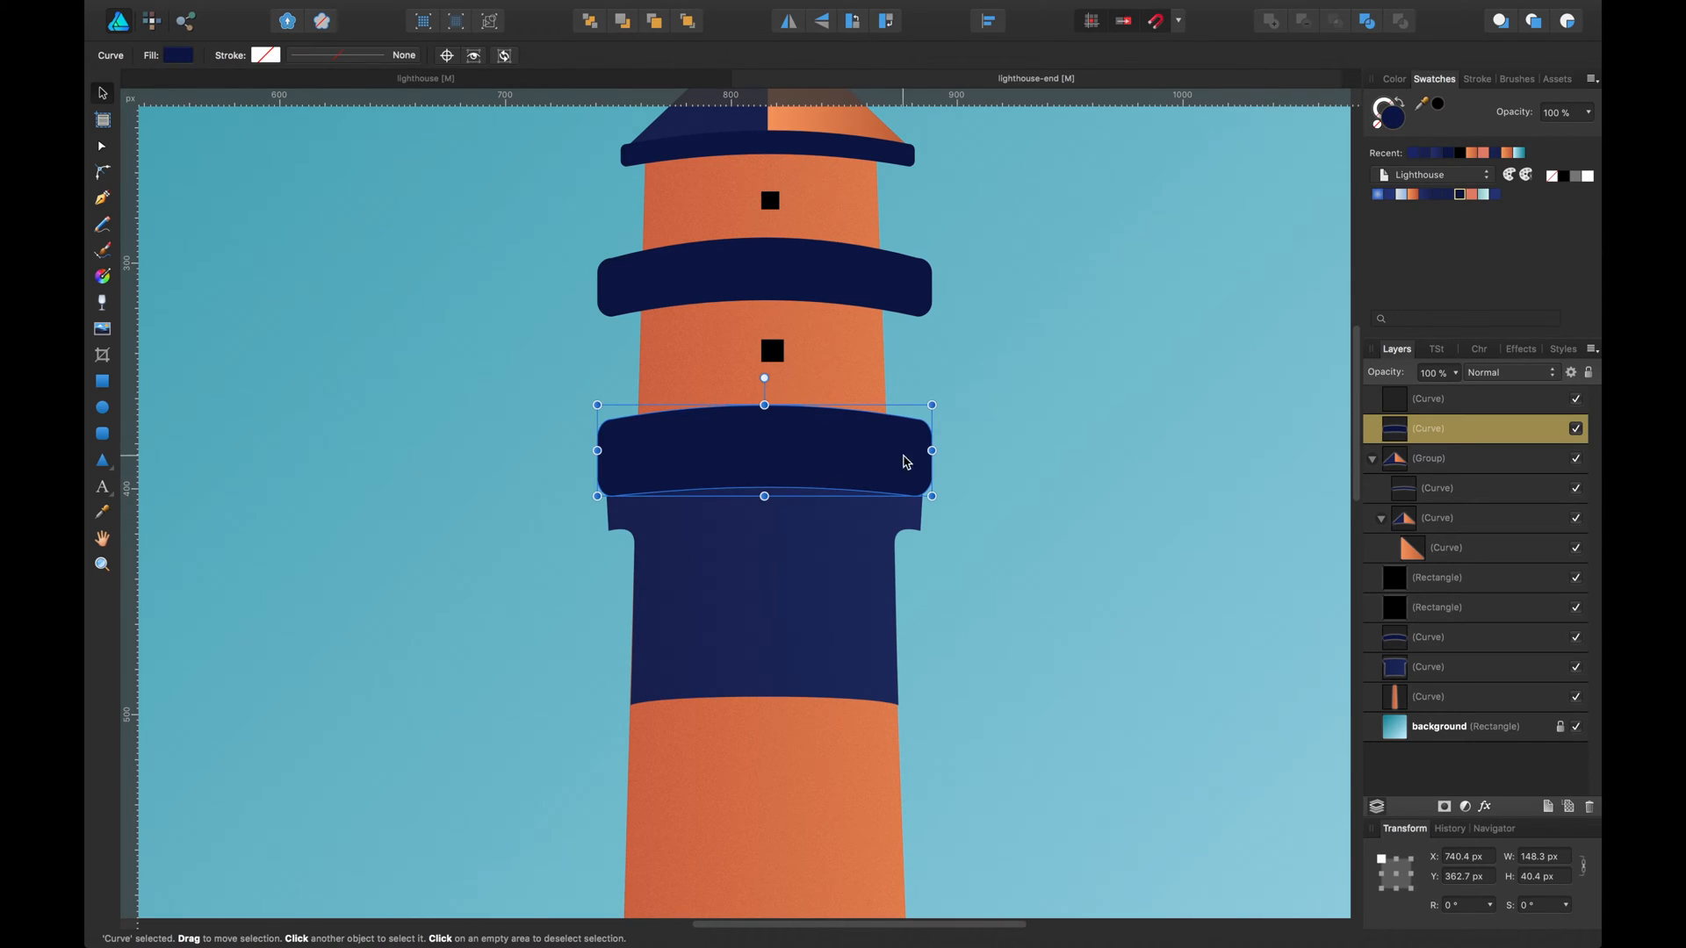
{"action": "left_click", "coordinate": [1429, 403]}
{"action": "left_click", "coordinate": [1400, 104]}
{"action": "left_click", "coordinate": [1042, 346]}
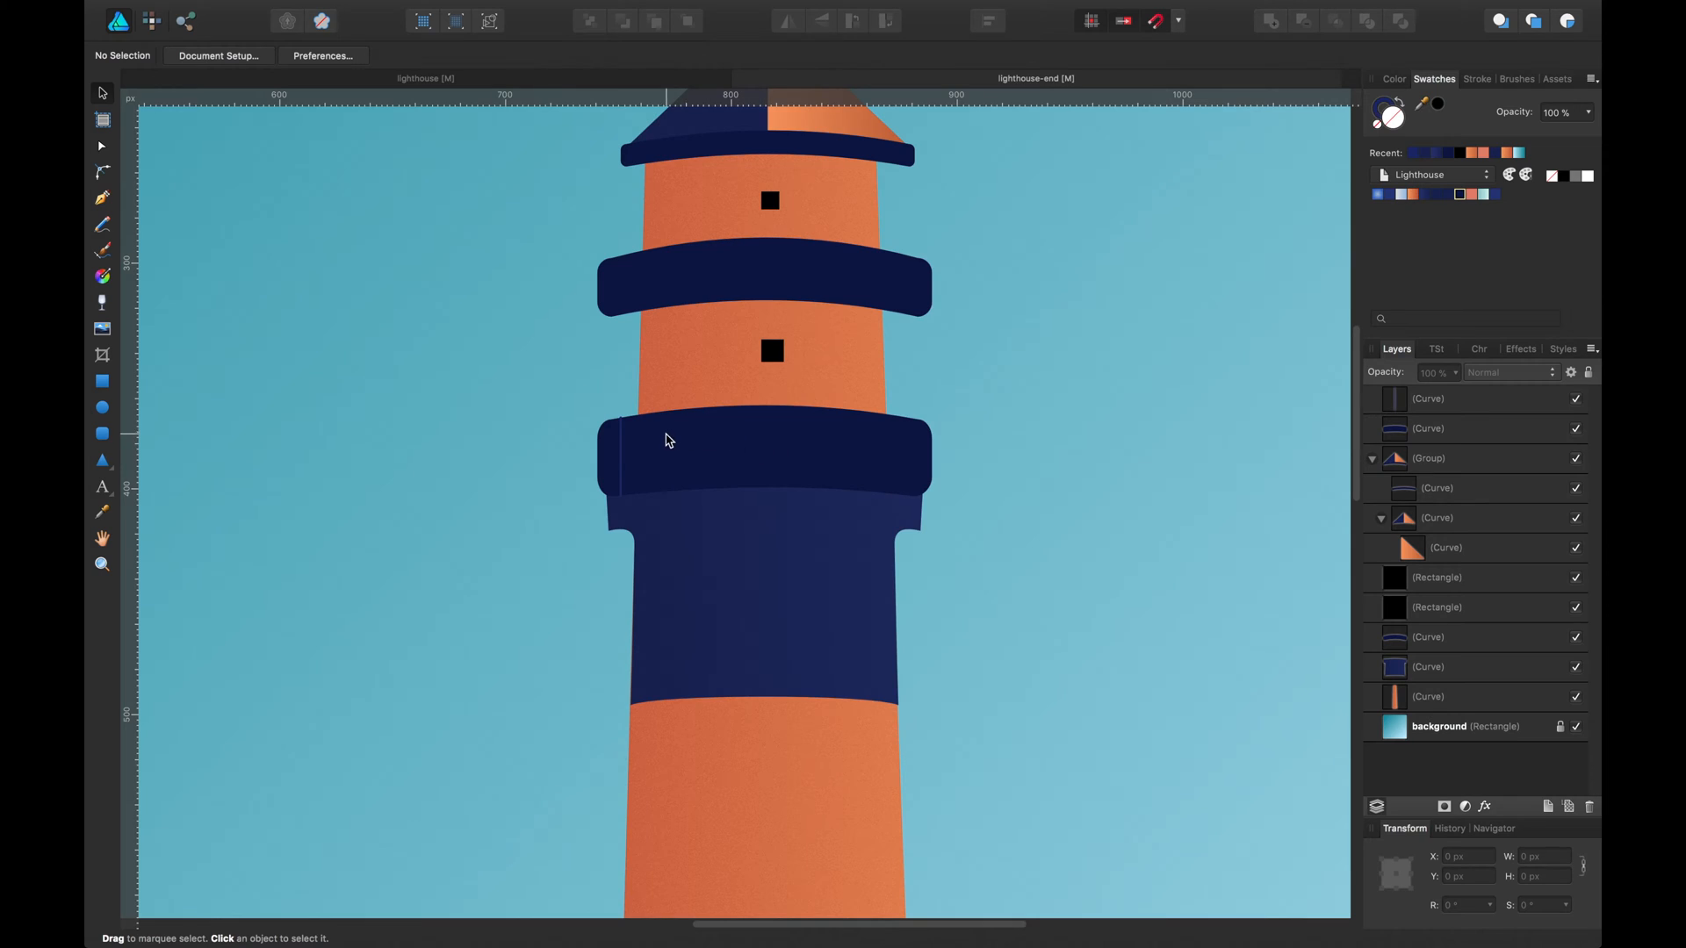
Clip the vertical line inside the lower gallery band by nesting its layer in the band's curve.
{"action": "left_click_drag", "start_coordinate": [1435, 400], "coordinate": [1441, 439]}
{"action": "left_click", "coordinate": [1426, 404]}
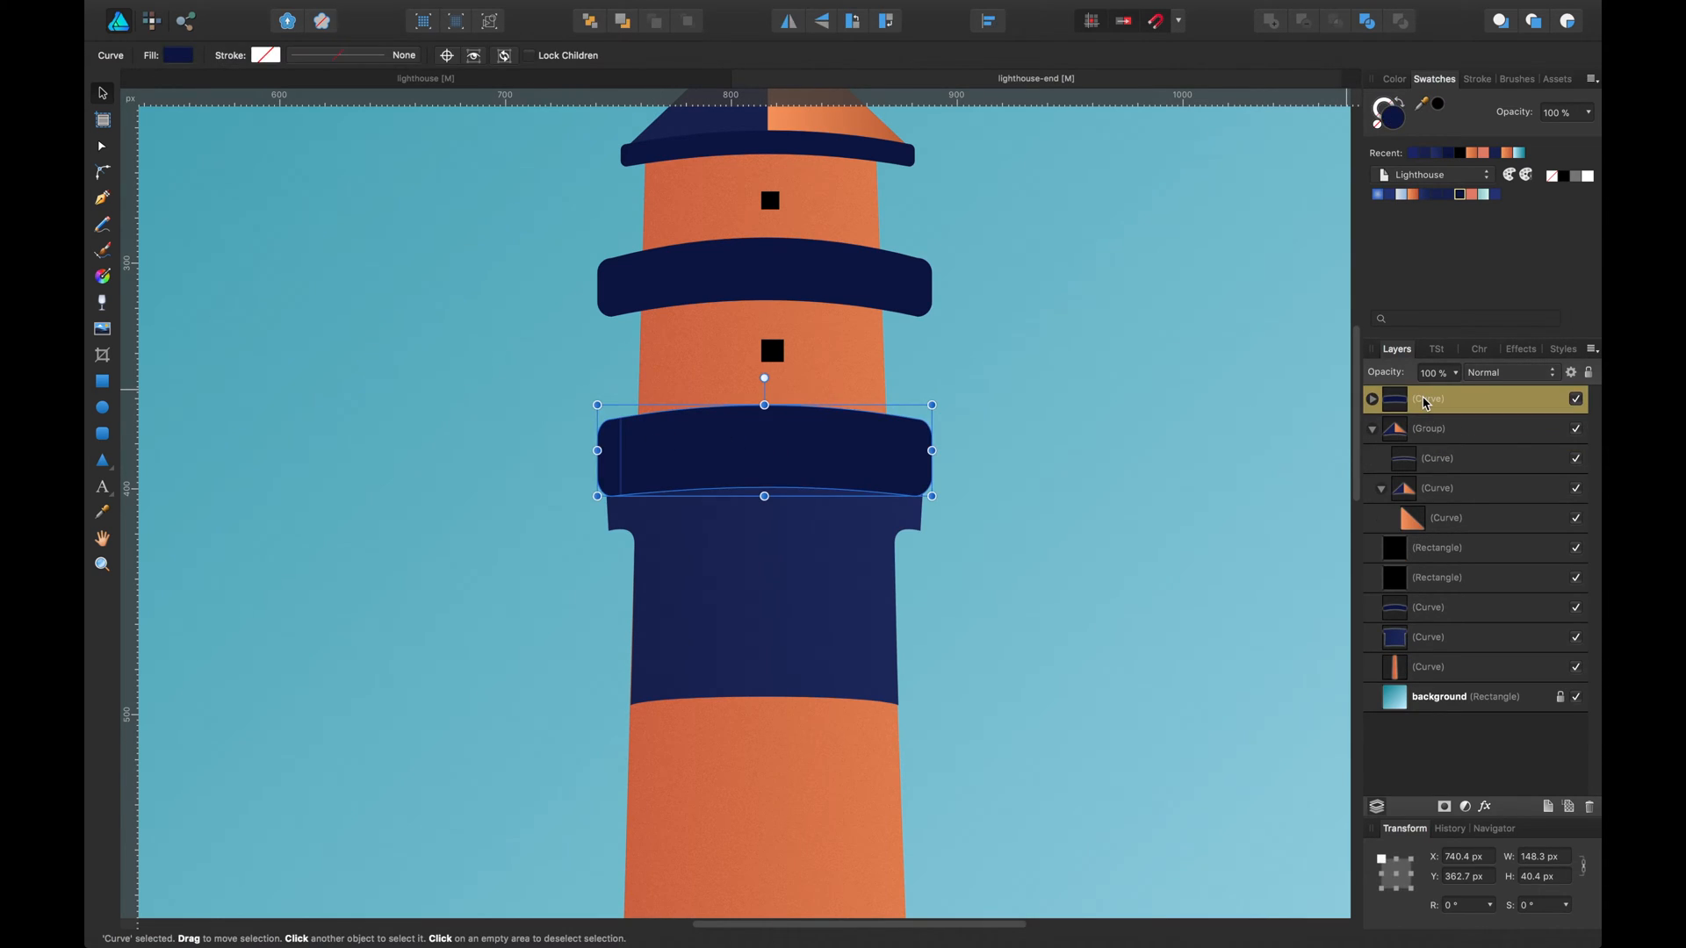
{"action": "double_click", "coordinate": [1427, 403]}
{"action": "left_click", "coordinate": [1439, 428]}
{"action": "left_click", "coordinate": [1428, 402]}
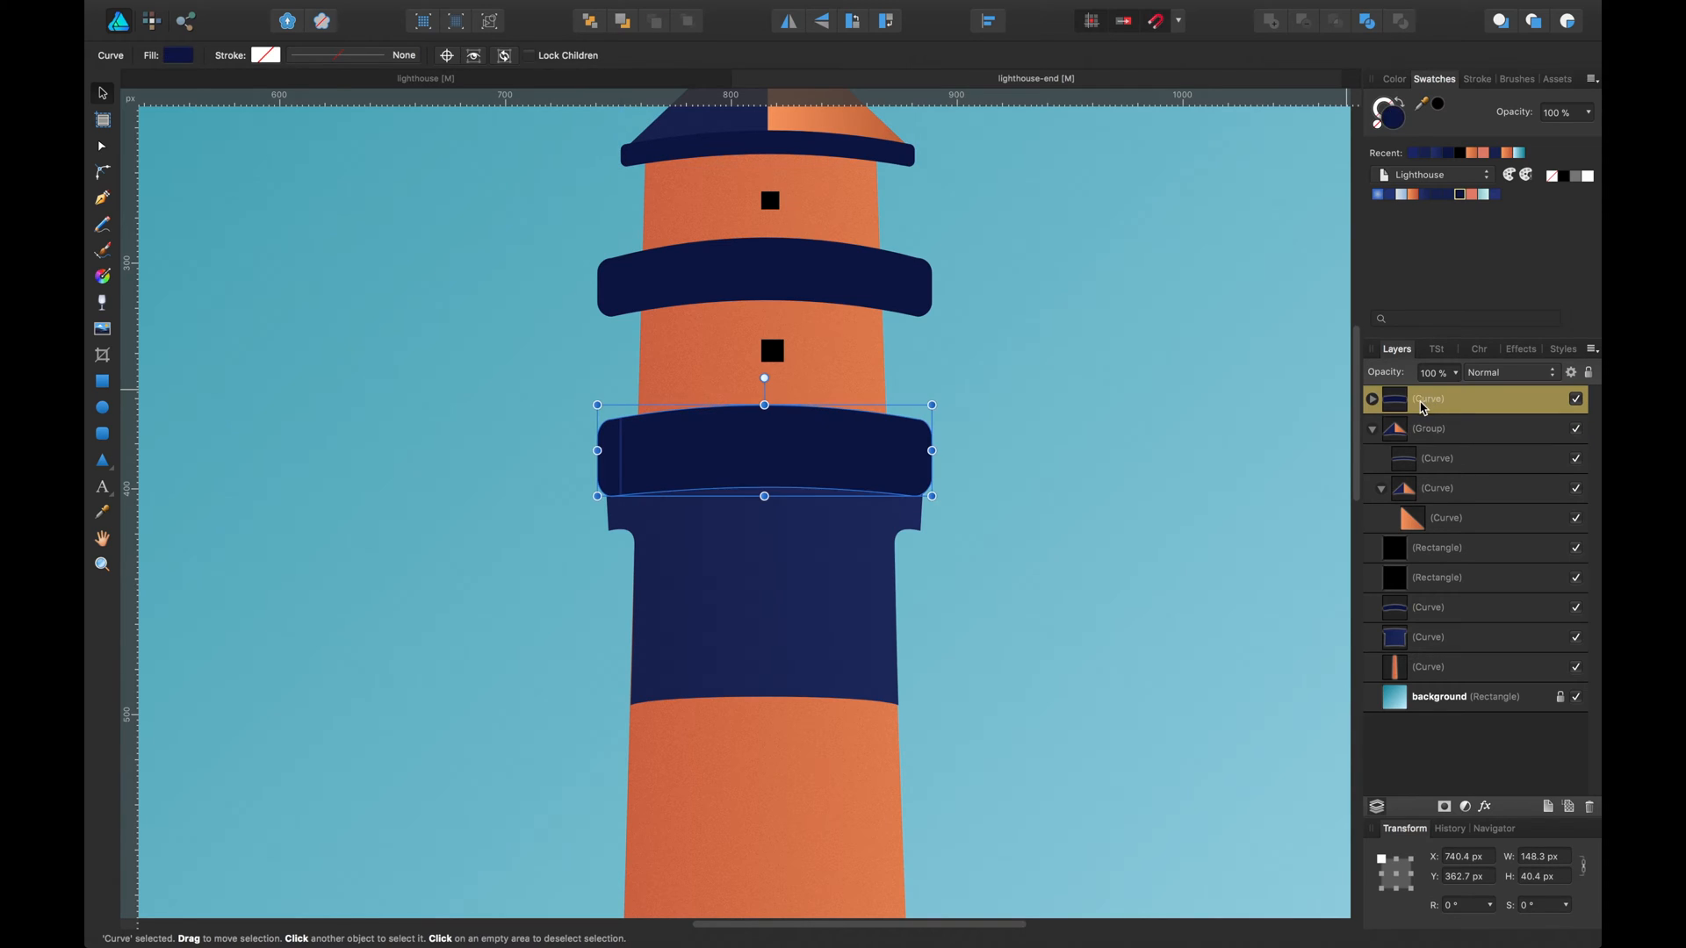
Duplicate the clipped line 12 px to the right and repeat the duplication until twelve evenly spaced lines span the band.
{"action": "left_click", "coordinate": [1373, 400]}
{"action": "left_click", "coordinate": [1440, 429]}
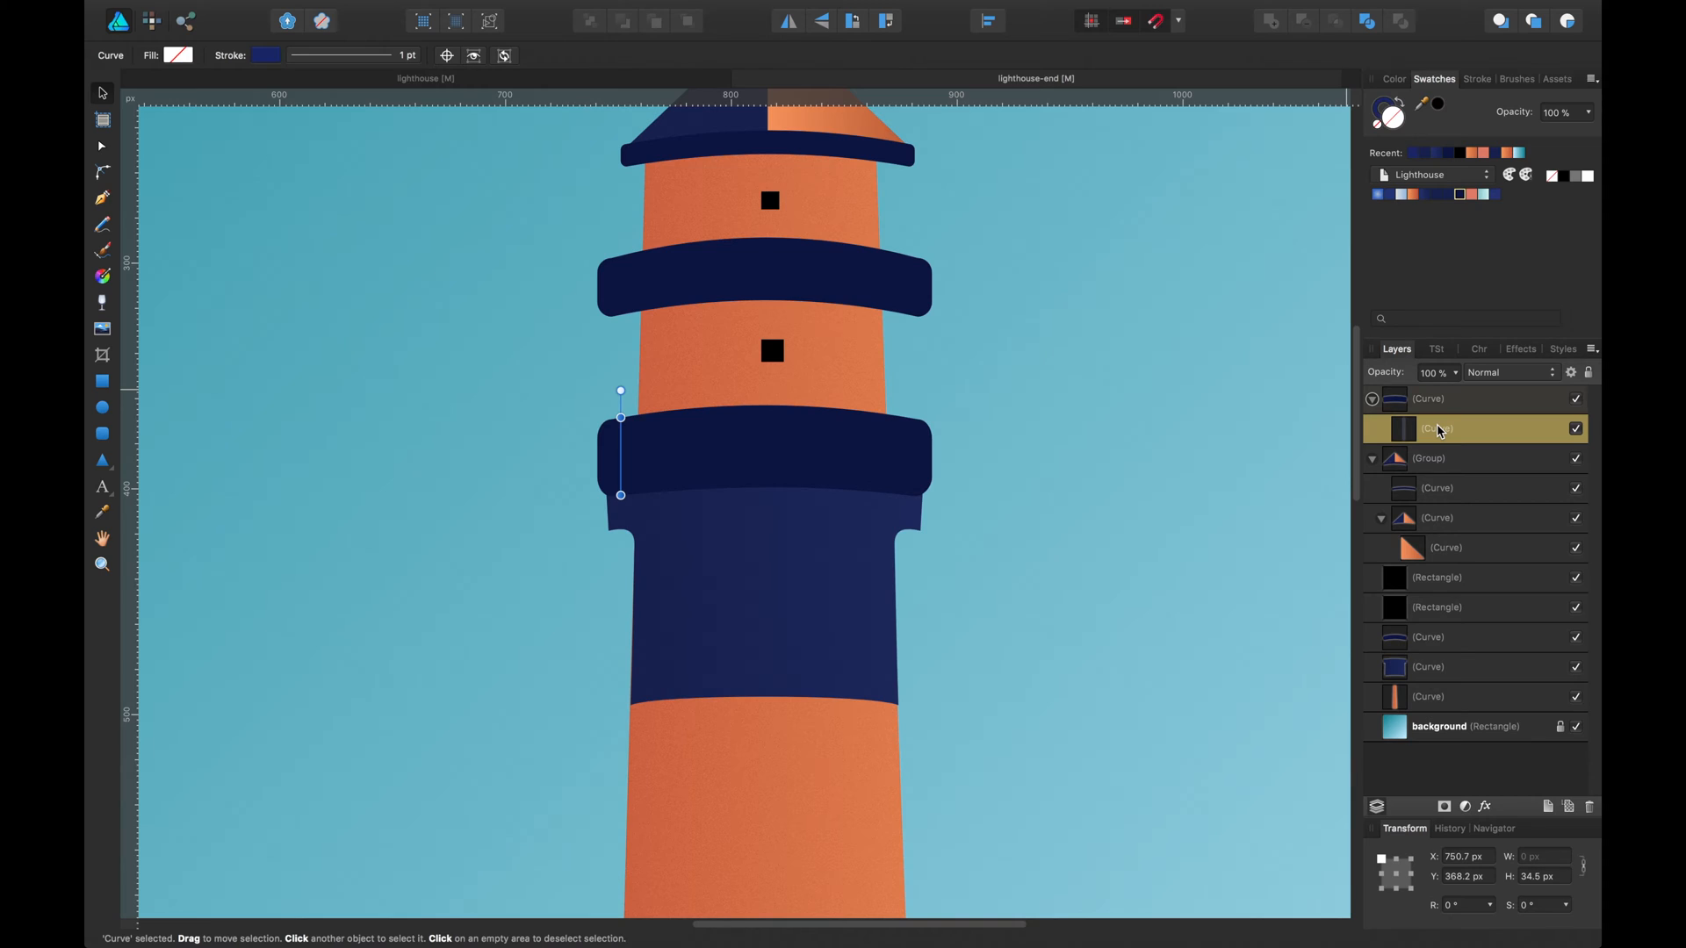
{"action": "key", "text": "super+j"}
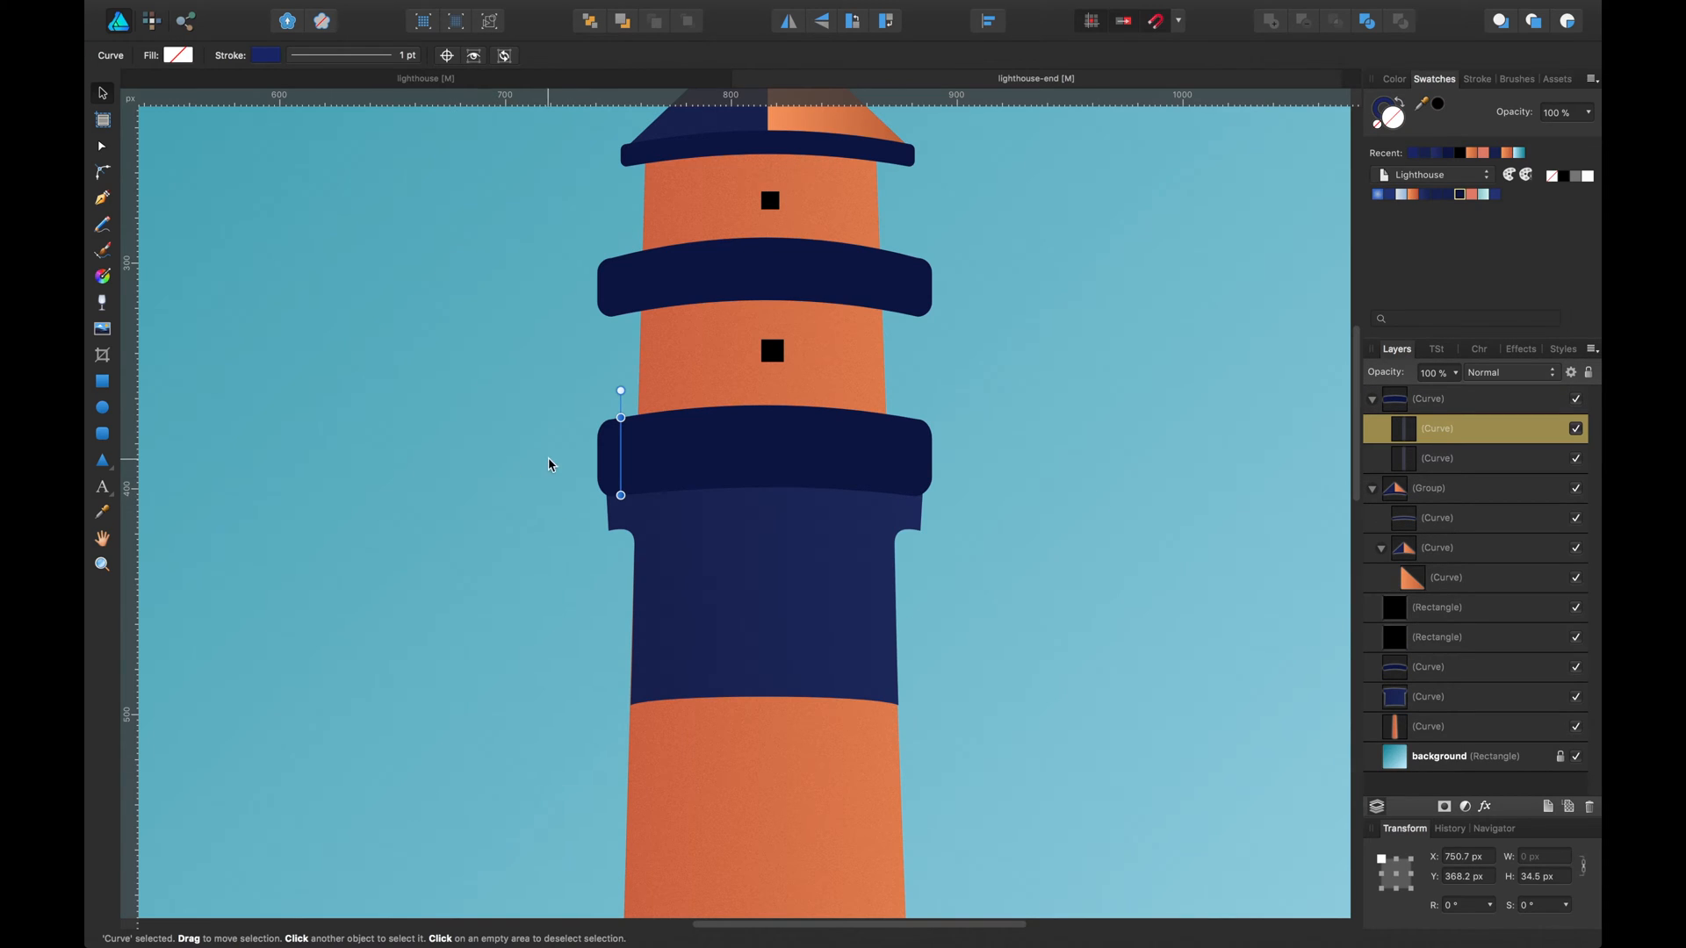
{"action": "left_click_drag", "start_coordinate": [625, 453], "coordinate": [651, 453]}
{"action": "key", "text": "super+j"}
{"action": "key", "text": "super+j"}
{"action": "key", "text": "super+j"}
{"action": "key", "text": "super+j"}
{"action": "key", "text": "super+j"}
{"action": "key", "text": "super+j"}
{"action": "key", "text": "super+j"}
{"action": "key", "text": "super+j"}
{"action": "key", "text": "super+j"}
{"action": "key", "text": "super+j"}
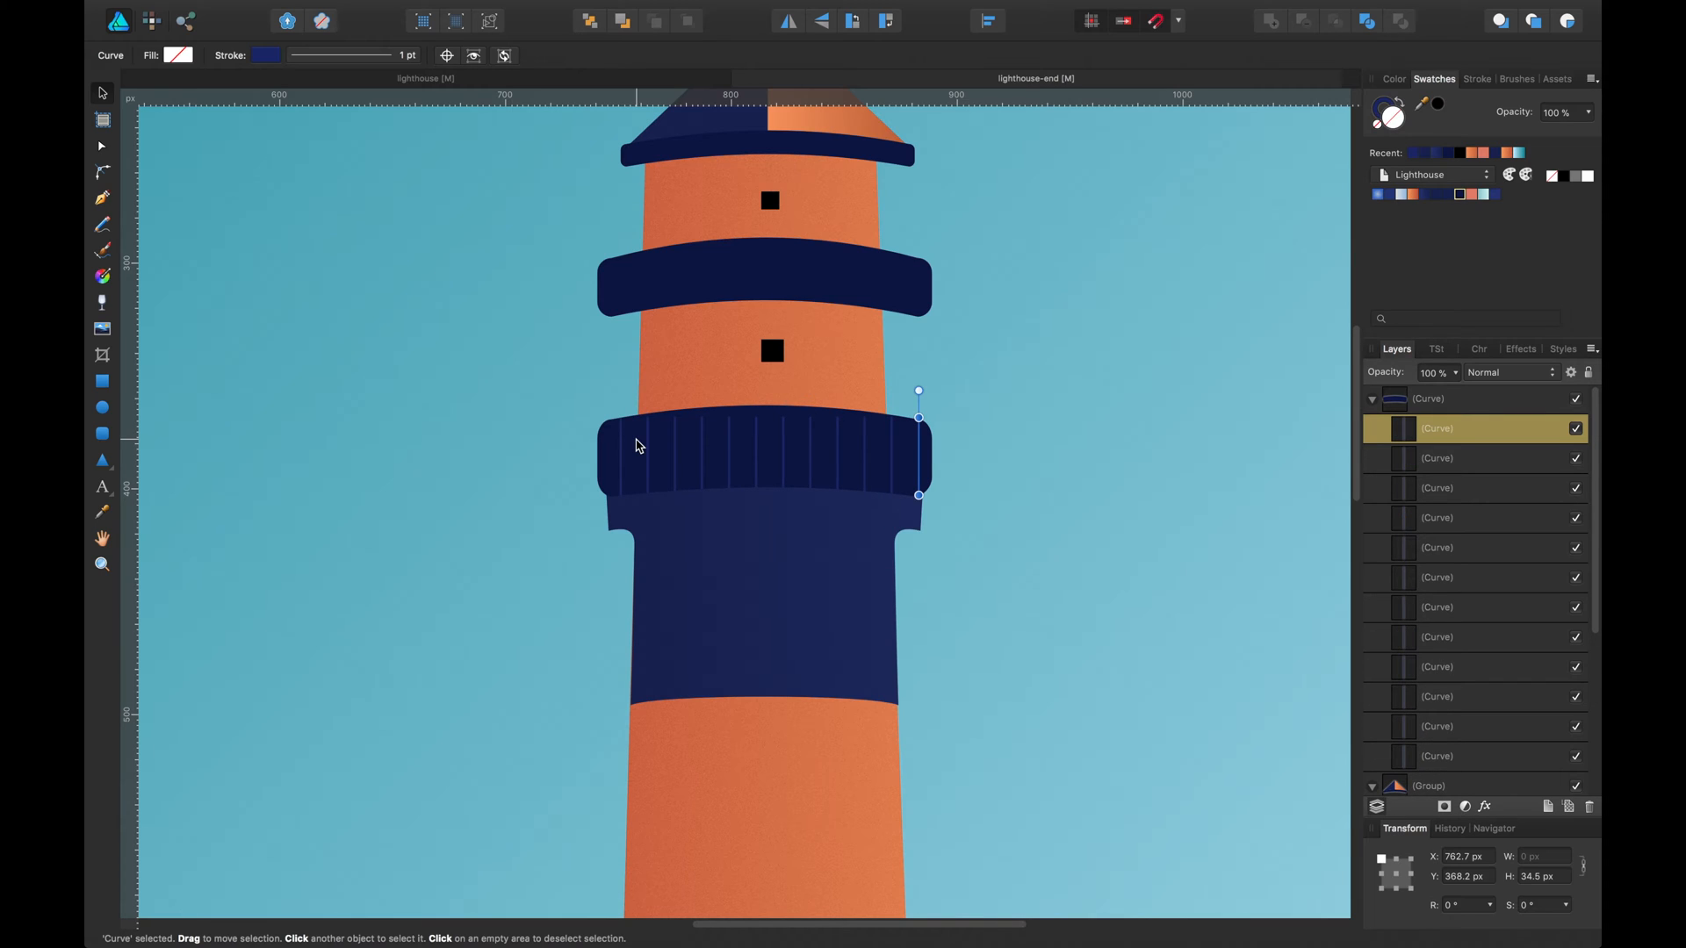
Move all twelve clipped lines 3 px left and extend their tops upward to a height of 43.5 px.
{"action": "scroll", "coordinate": [1505, 476], "scroll_direction": "down", "scroll_amount": 1}
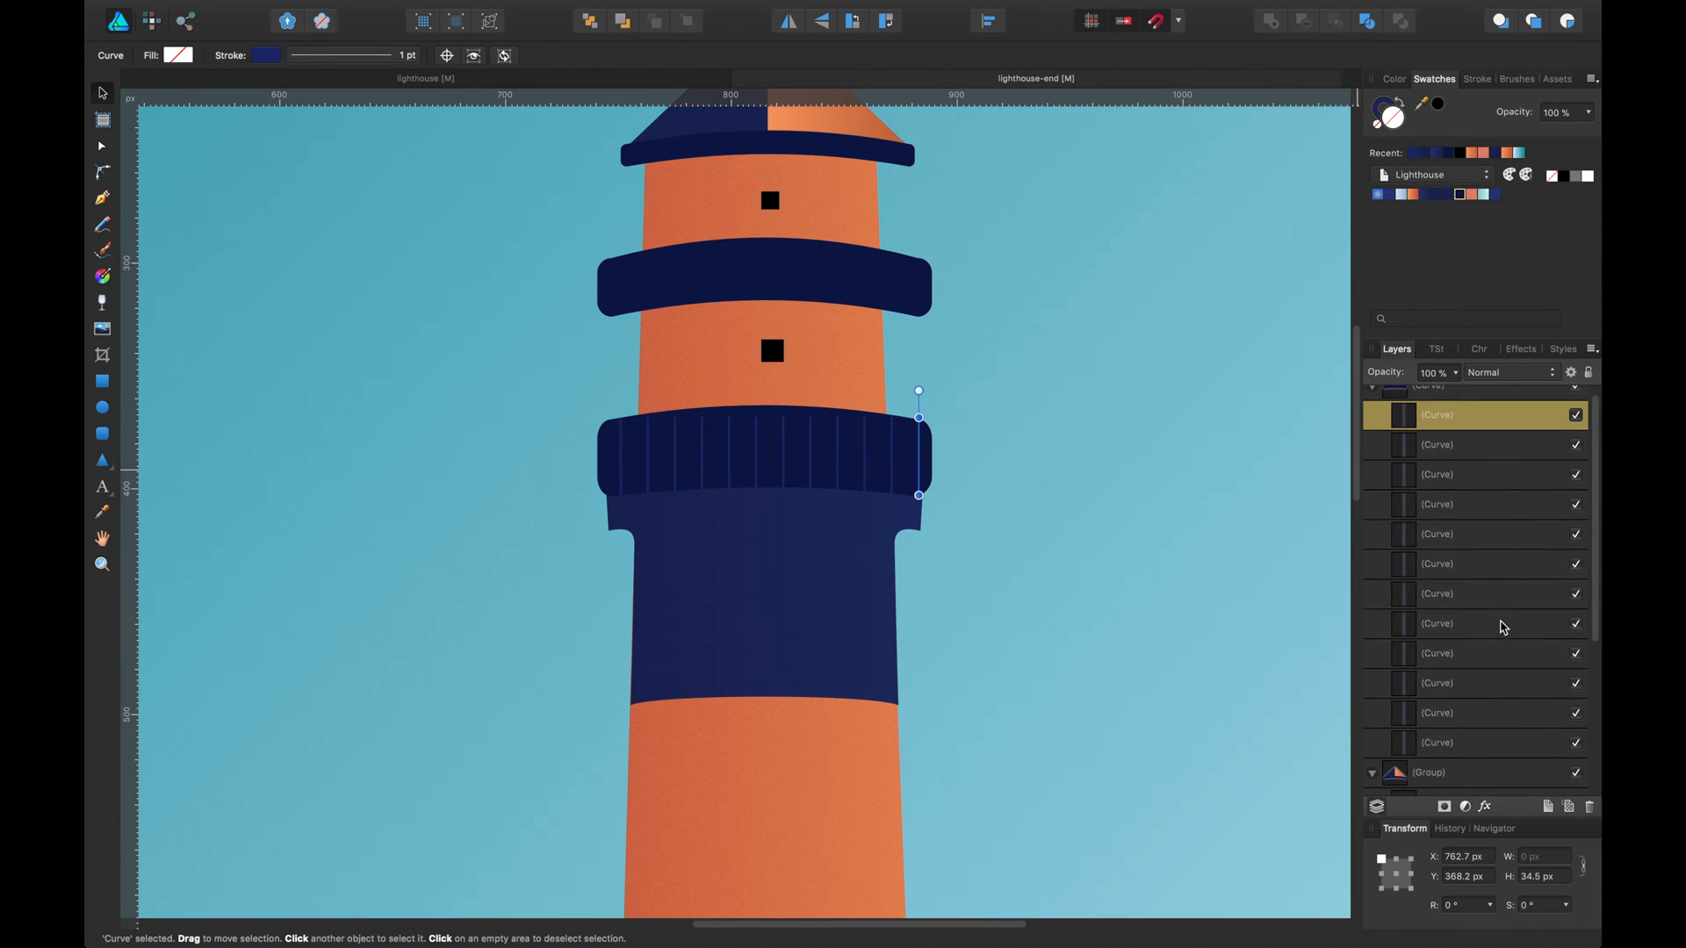
{"action": "left_click", "coordinate": [1490, 740], "text": "shift"}
{"action": "key", "text": "Left"}
{"action": "key", "text": "Left"}
{"action": "key", "text": "Left"}
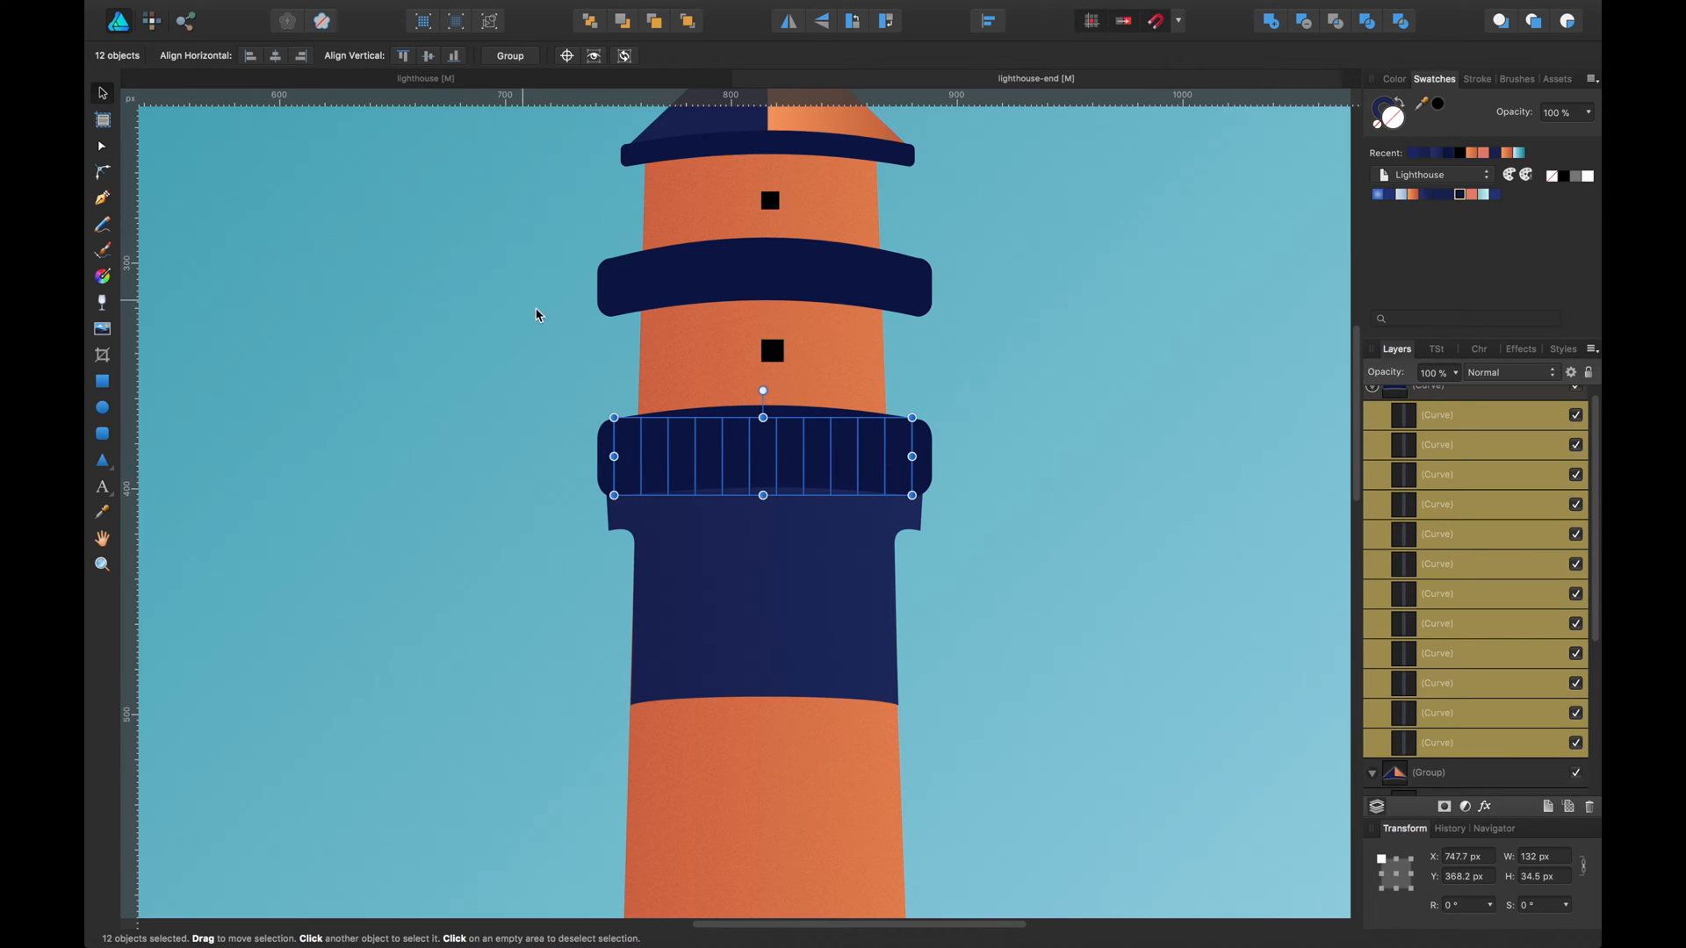
{"action": "left_click", "coordinate": [1129, 301]}
Examine the line pattern on the lower gallery band from afar and close up, including the extent of the two leftmost lines.
{"action": "scroll", "coordinate": [1133, 329], "scroll_direction": "up", "scroll_amount": 1}
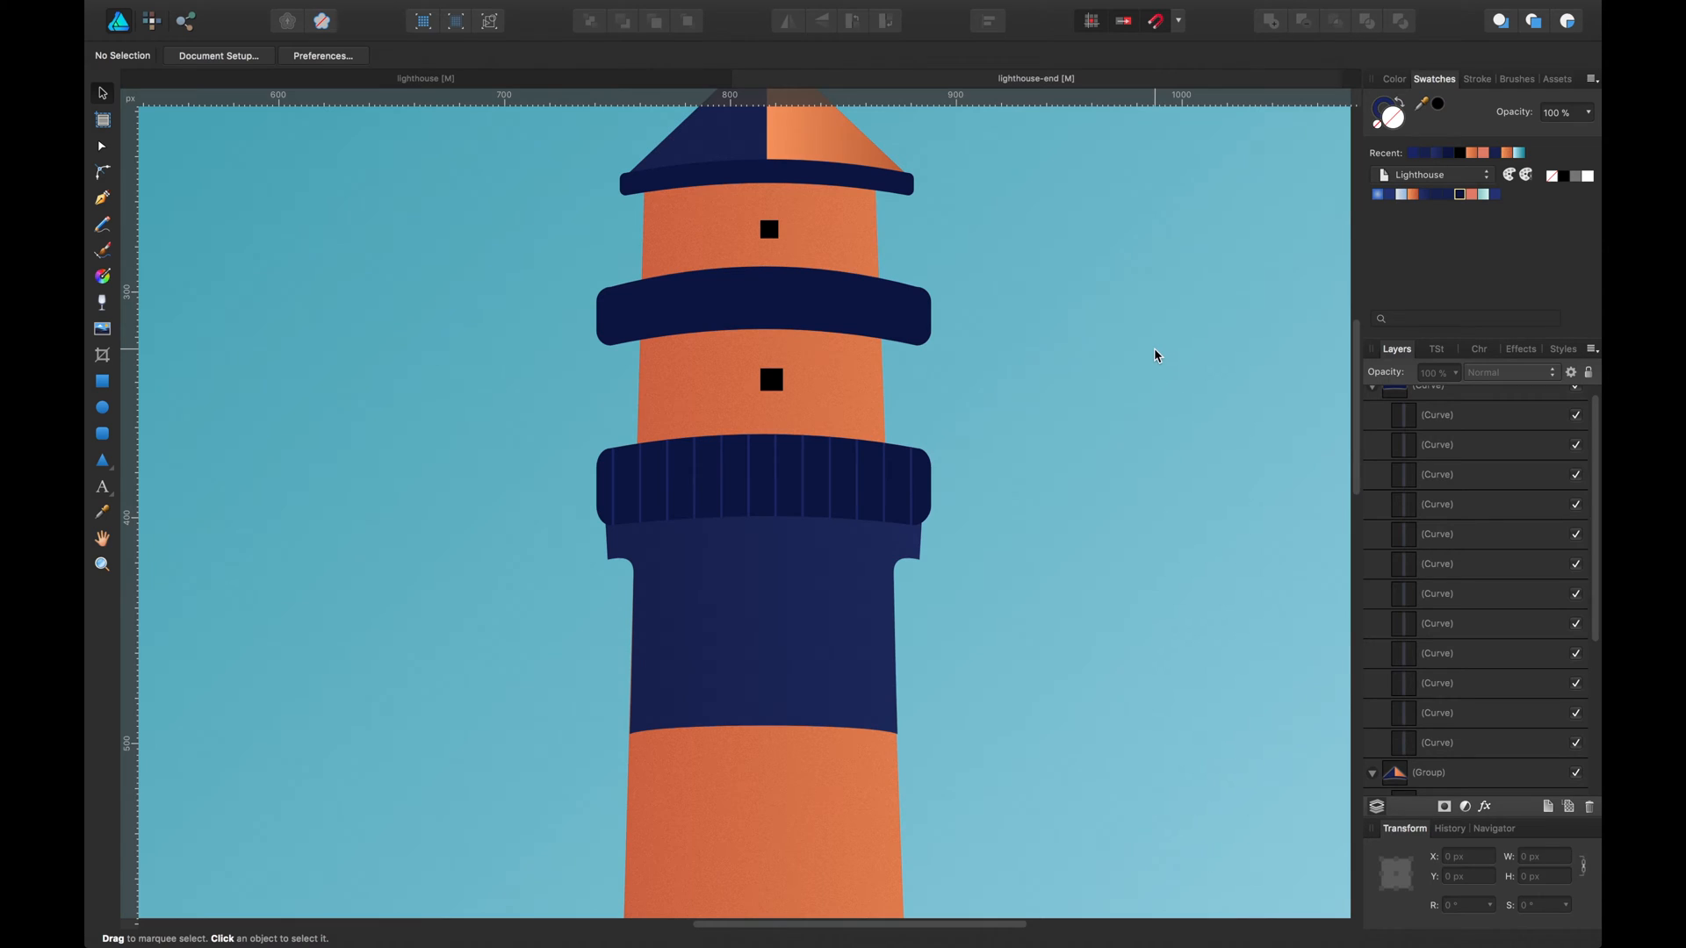
{"action": "key", "text": "super+minus"}
{"action": "key", "text": "super+minus"}
{"action": "key", "text": "super+minus"}
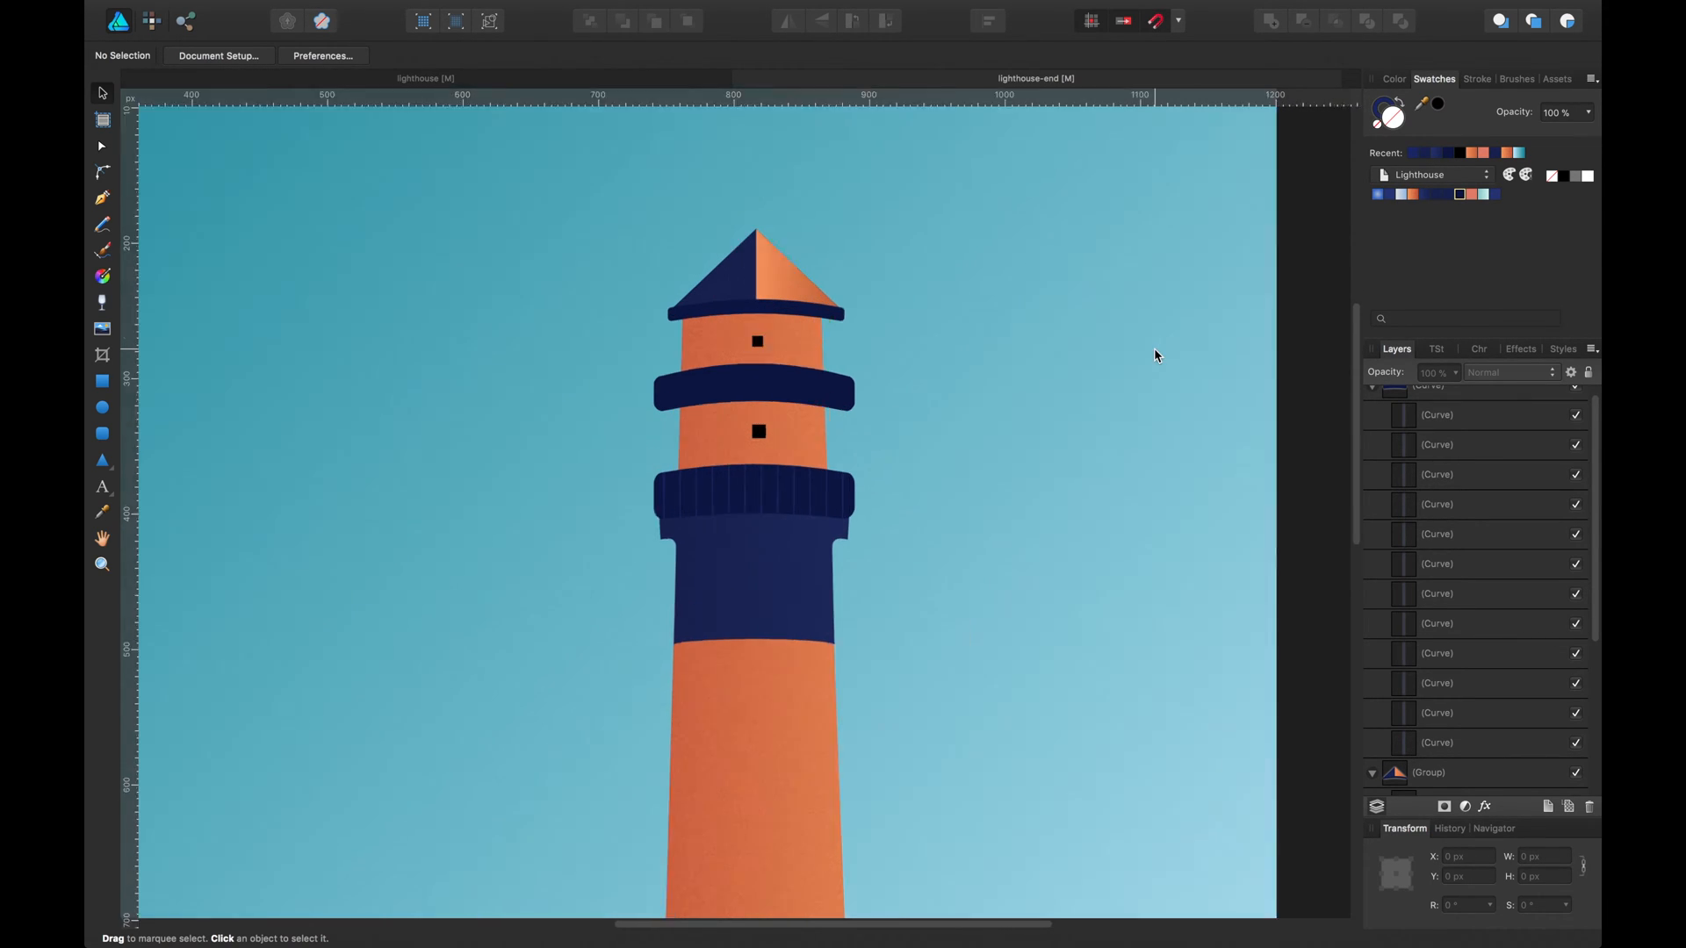
{"action": "key", "text": "super+plus"}
{"action": "key", "text": "super+plus"}
{"action": "key", "text": "super+plus"}
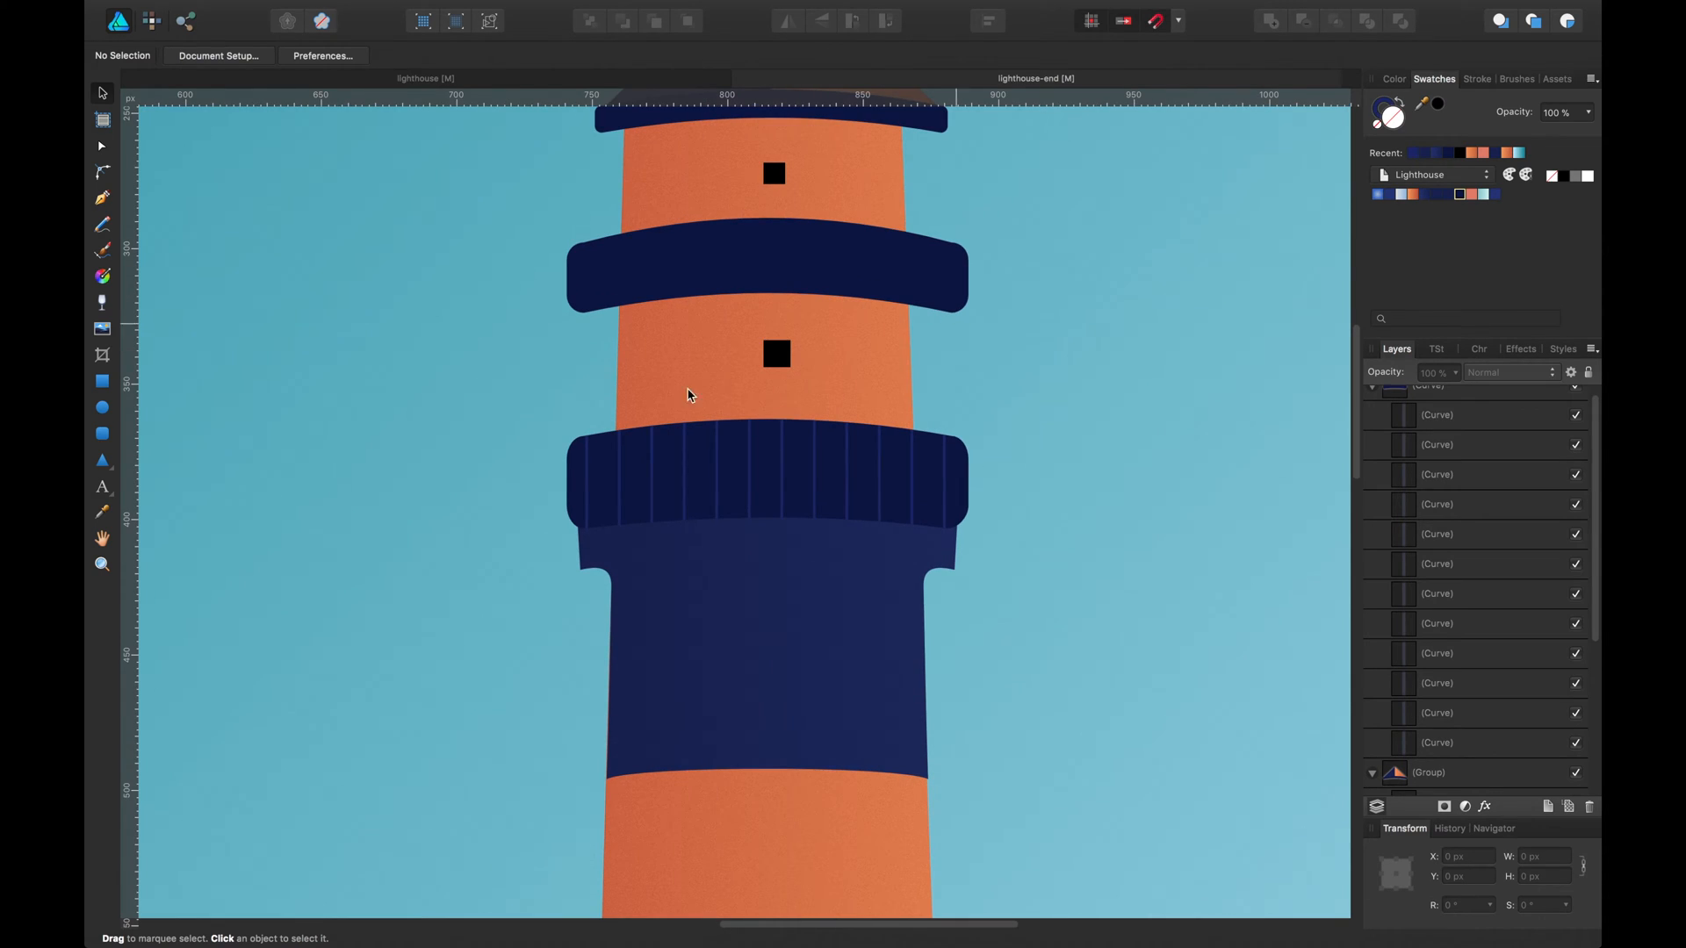
{"action": "left_click", "coordinate": [592, 466]}
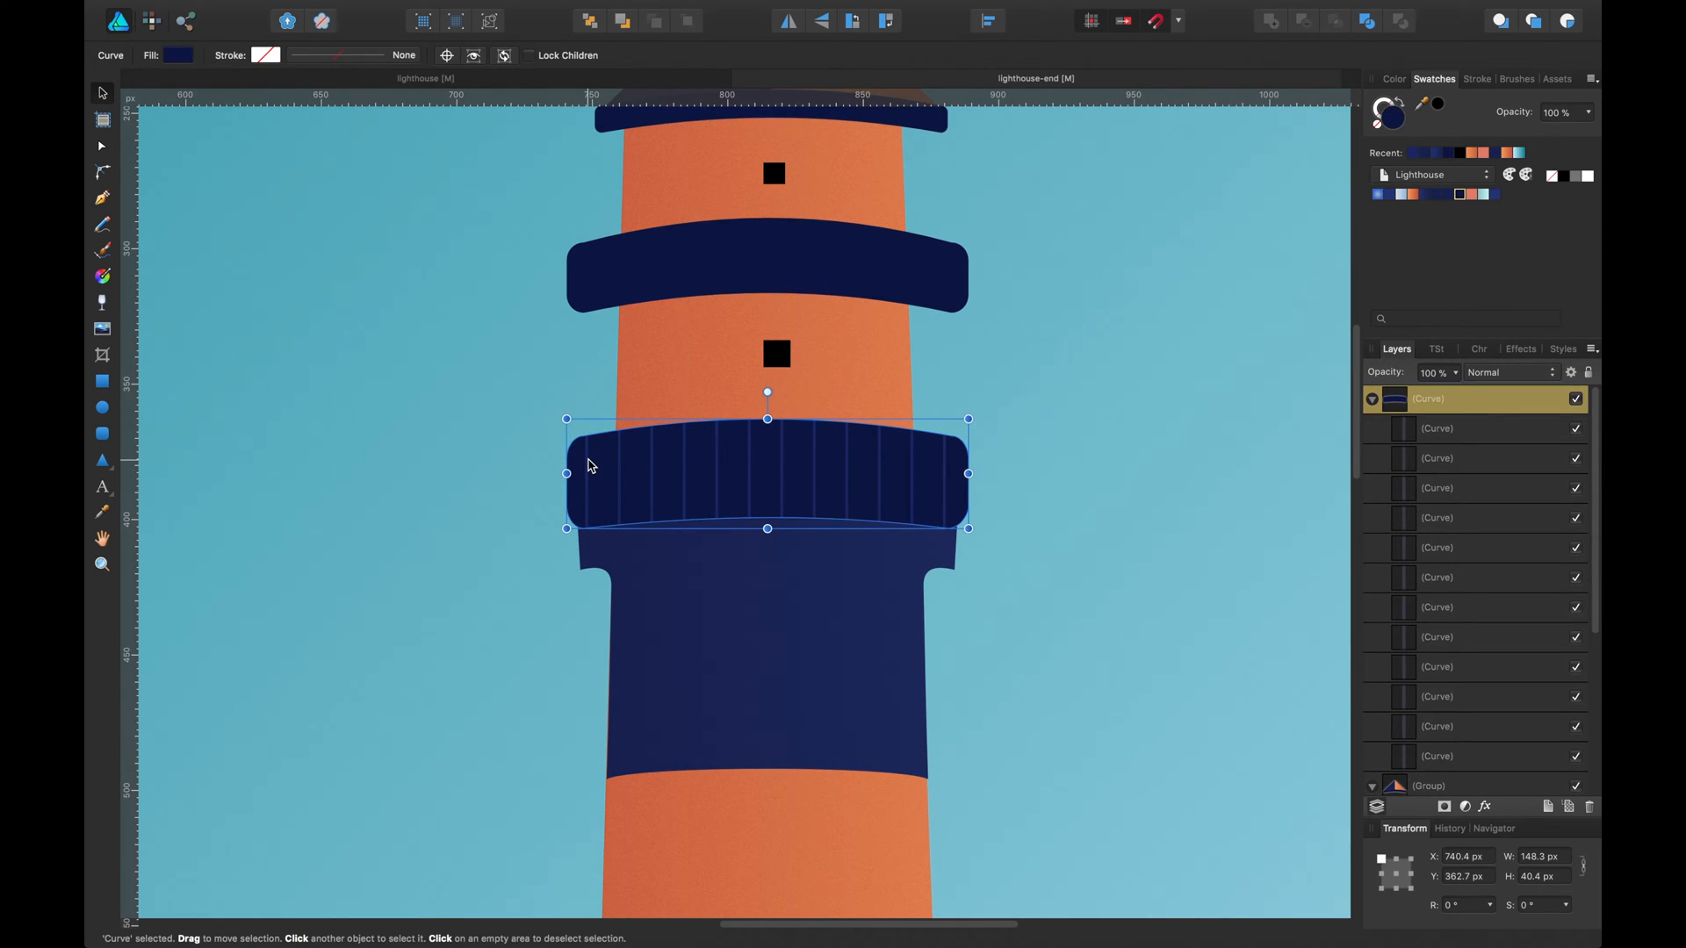
{"action": "left_click", "coordinate": [588, 463]}
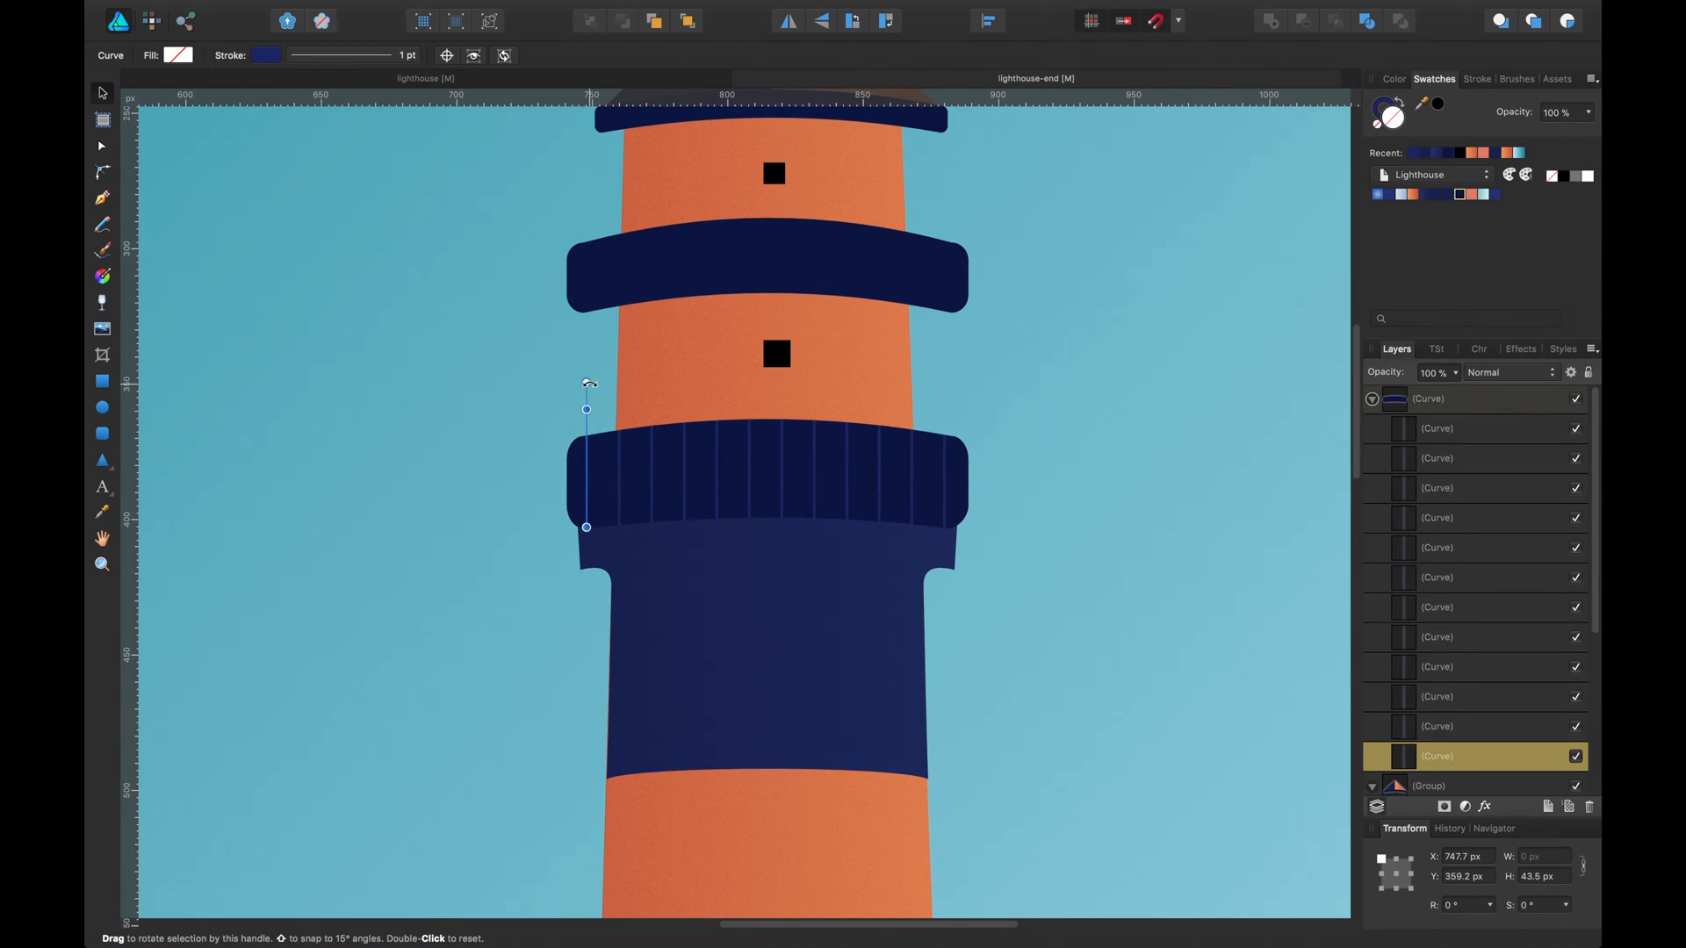
{"action": "left_click", "coordinate": [620, 434]}
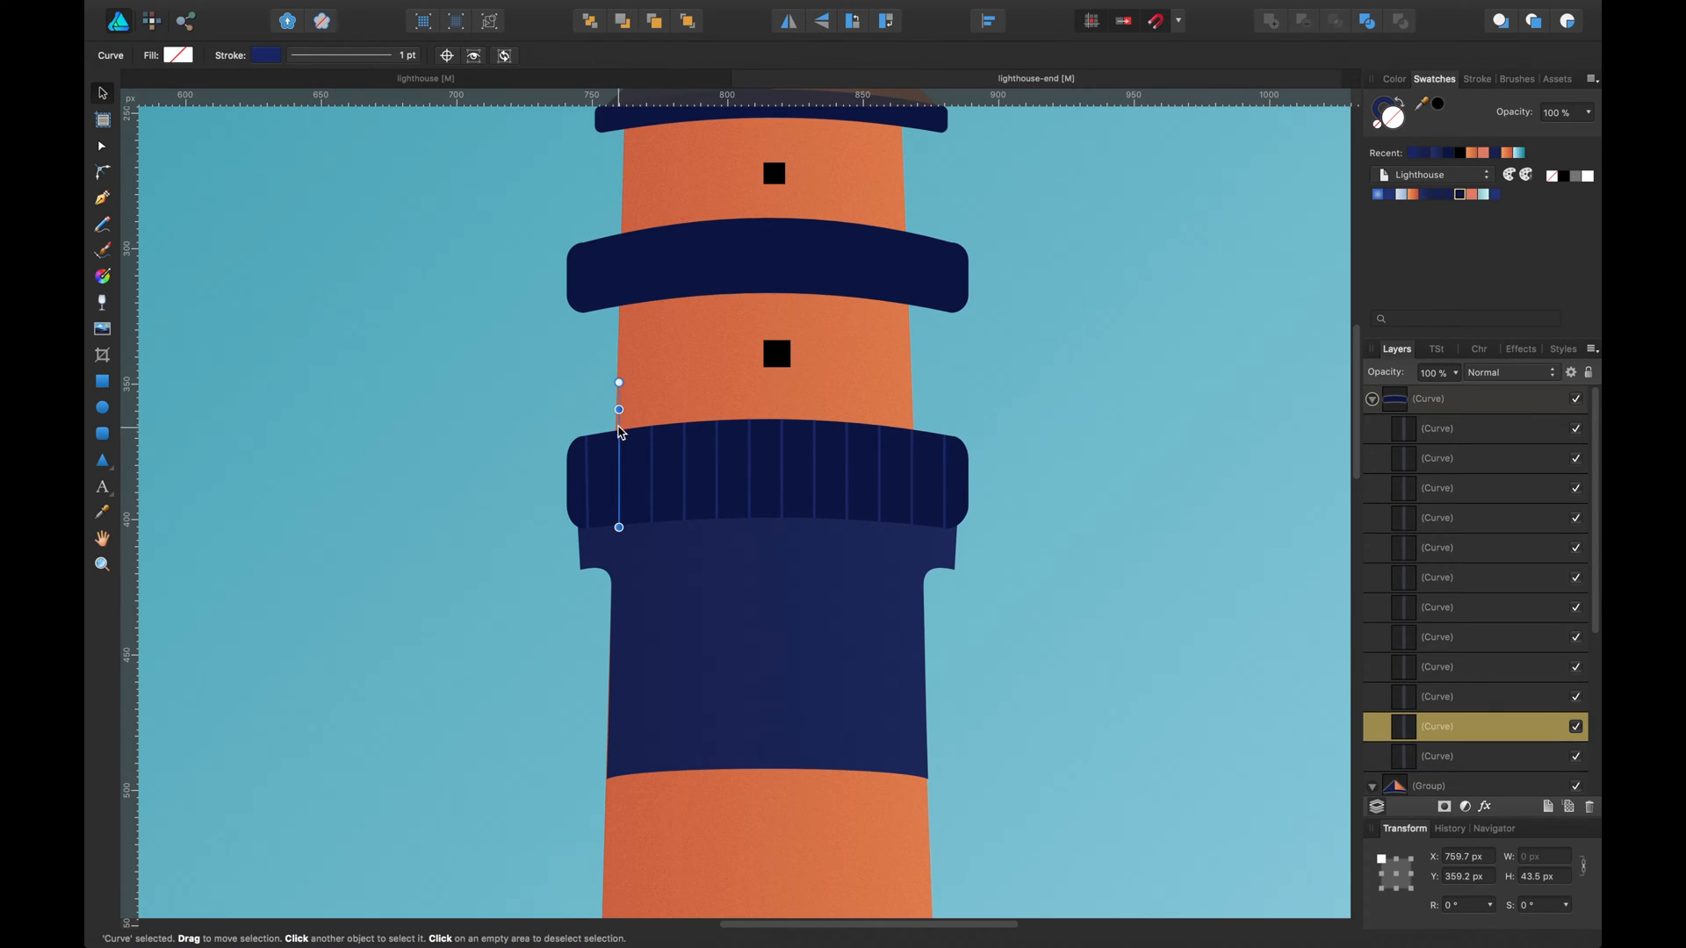
Adjust the tilt of the outer lines on the lower gallery band slightly, one line at a time.
{"action": "left_click", "coordinate": [651, 456]}
{"action": "left_click", "coordinate": [943, 456]}
{"action": "left_click", "coordinate": [911, 457]}
{"action": "left_click", "coordinate": [880, 448]}
{"action": "left_click", "coordinate": [884, 426]}
{"action": "left_click", "coordinate": [880, 437]}
{"action": "left_click", "coordinate": [847, 443]}
{"action": "left_click", "coordinate": [815, 441]}
{"action": "left_click", "coordinate": [1079, 433]}
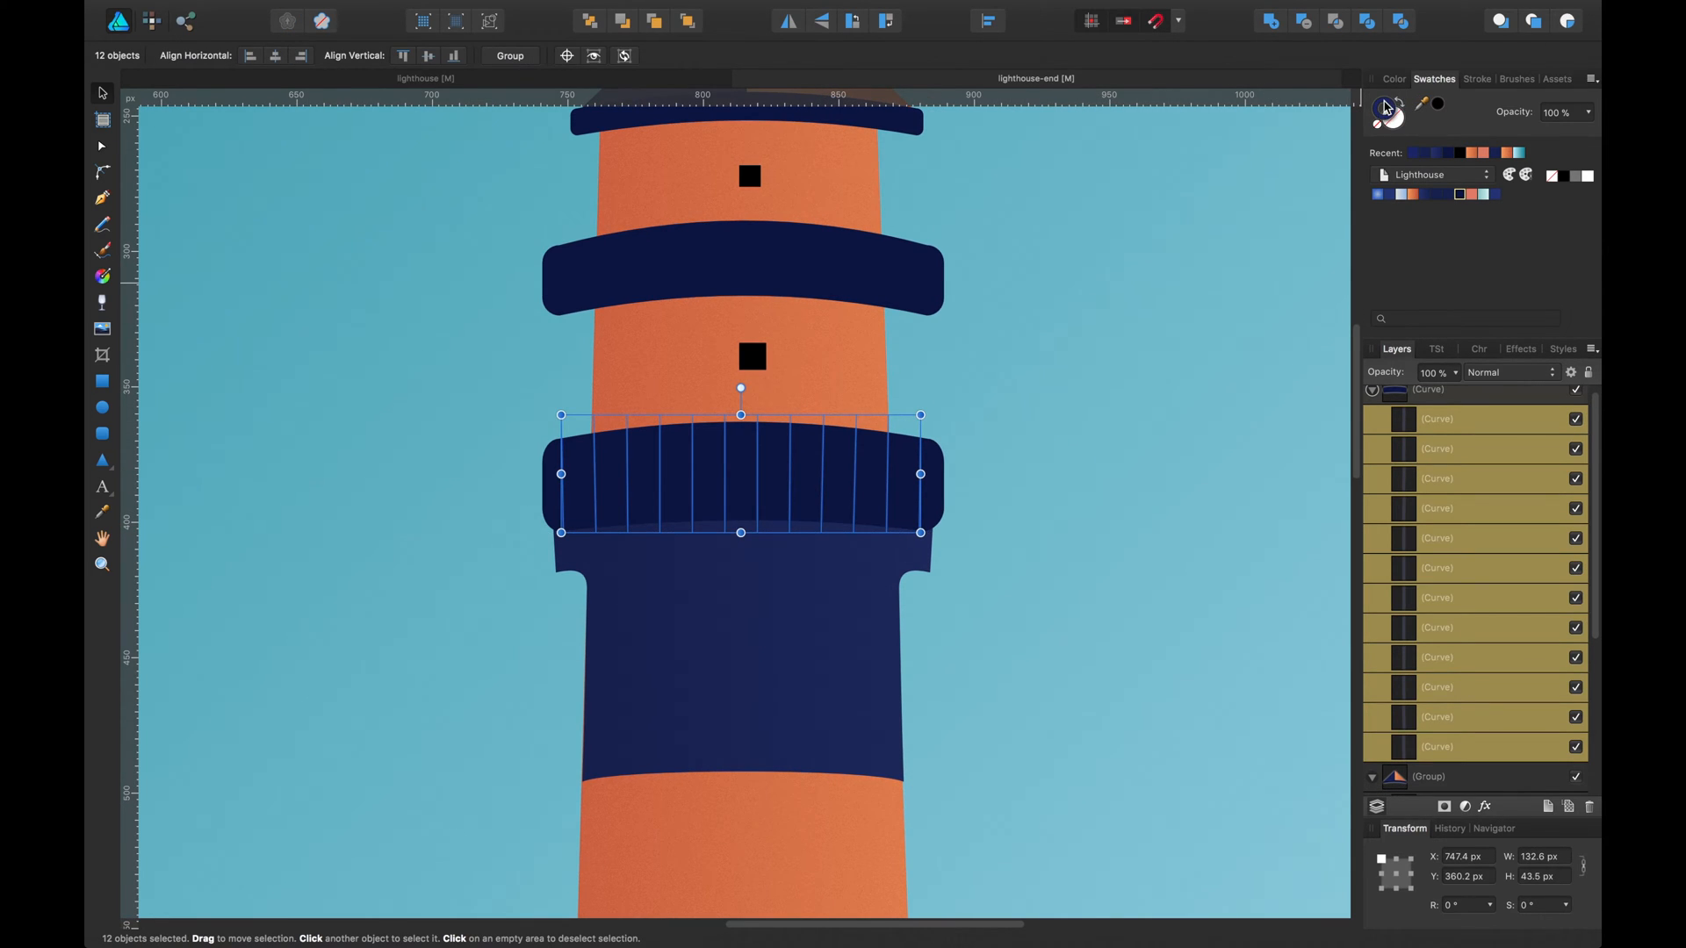
Recolour the stroke of all twelve gallery band lines to the more saturated blue #122370.
{"action": "double_click", "coordinate": [1387, 110]}
{"action": "left_click", "coordinate": [496, 539]}
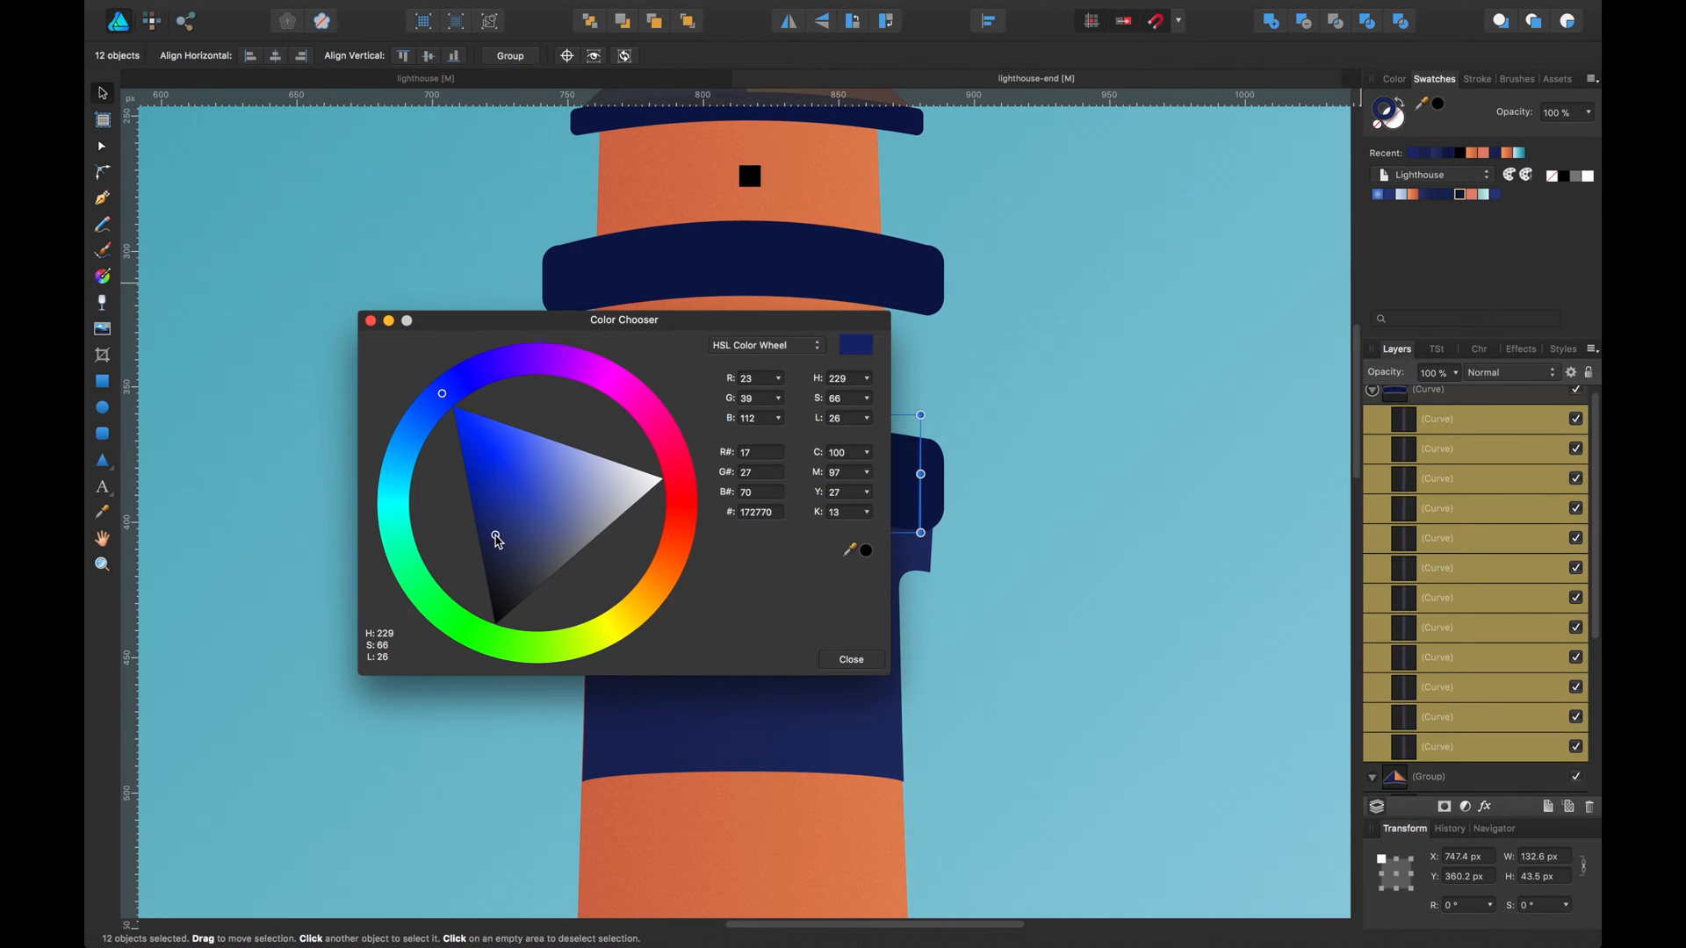
{"action": "left_click_drag", "start_coordinate": [501, 550], "coordinate": [493, 539]}
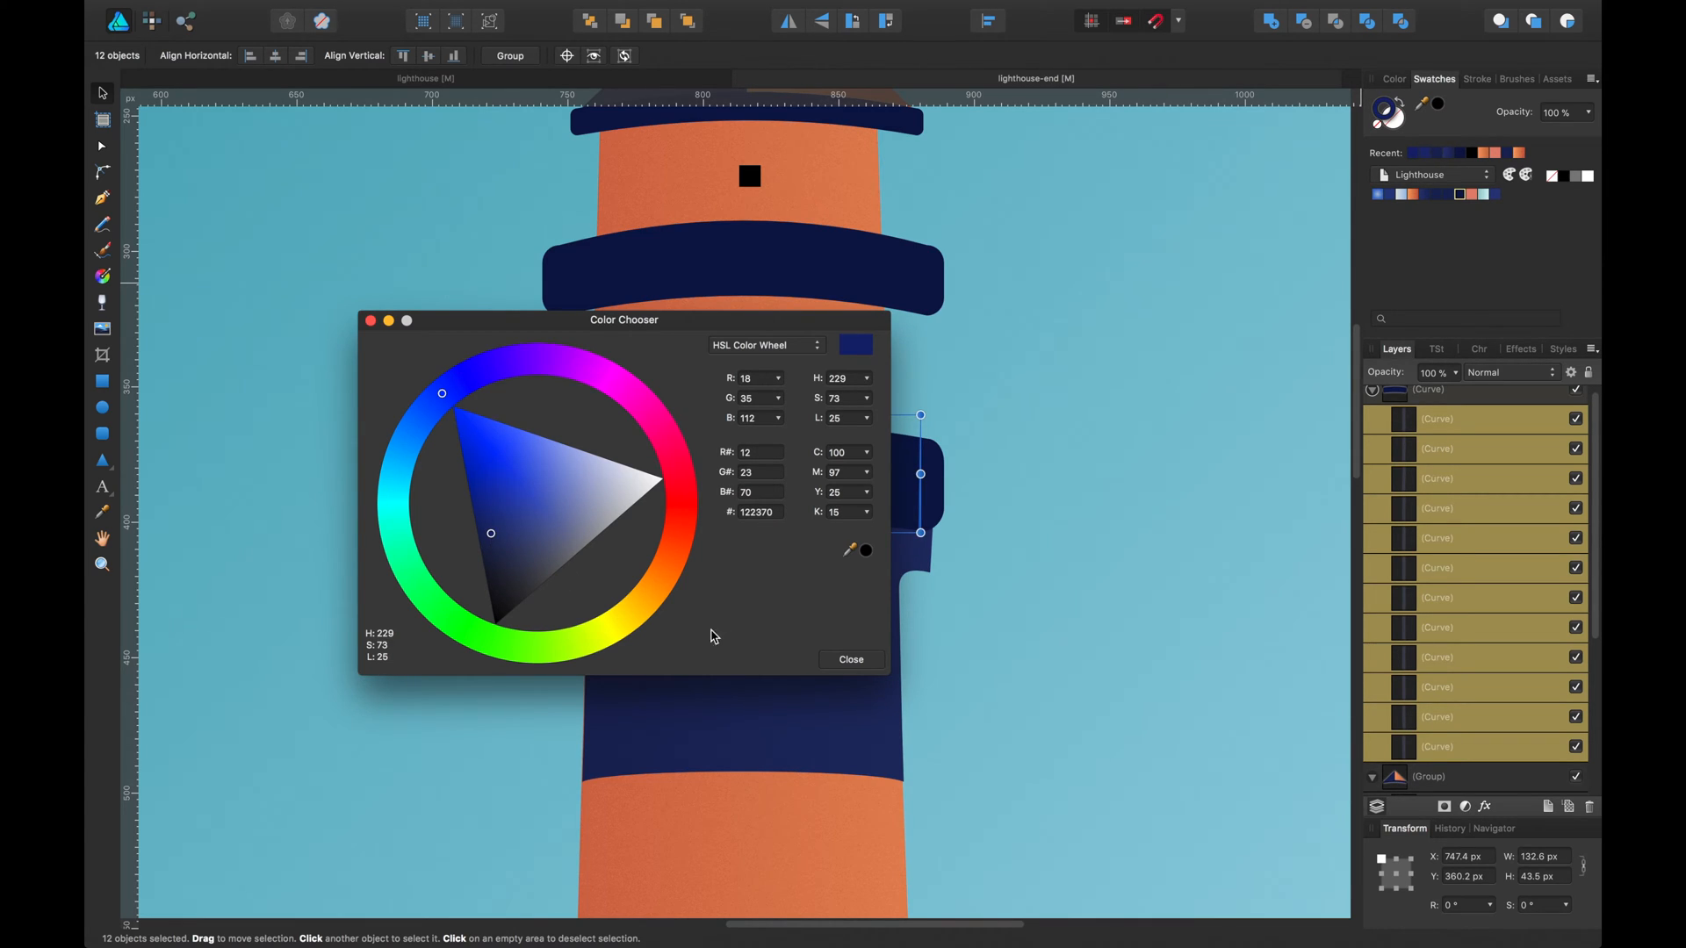
{"action": "left_click", "coordinate": [845, 660]}
{"action": "left_click", "coordinate": [1150, 541]}
{"action": "left_click_drag", "start_coordinate": [1144, 542], "coordinate": [1113, 541]}
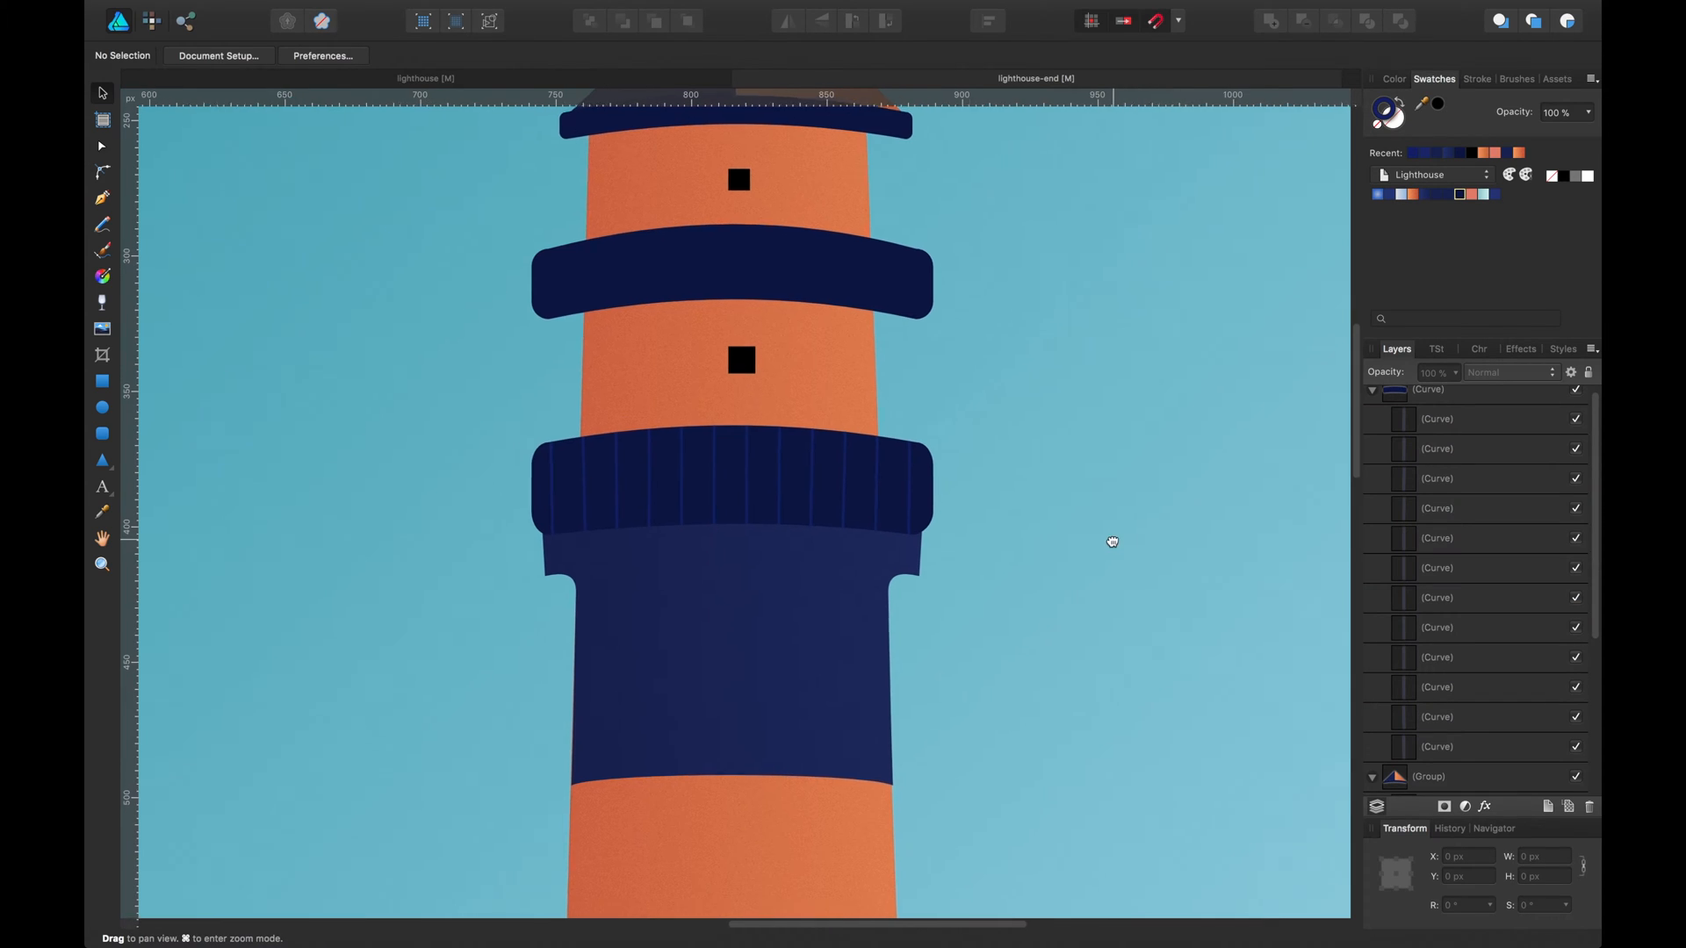
Move the dark blue tower section below the lower gallery band 6 px up.
{"action": "key", "text": "super+1"}
{"action": "key", "text": "super+minus"}
{"action": "key", "text": "super+equal"}
{"action": "key", "text": "super+equal"}
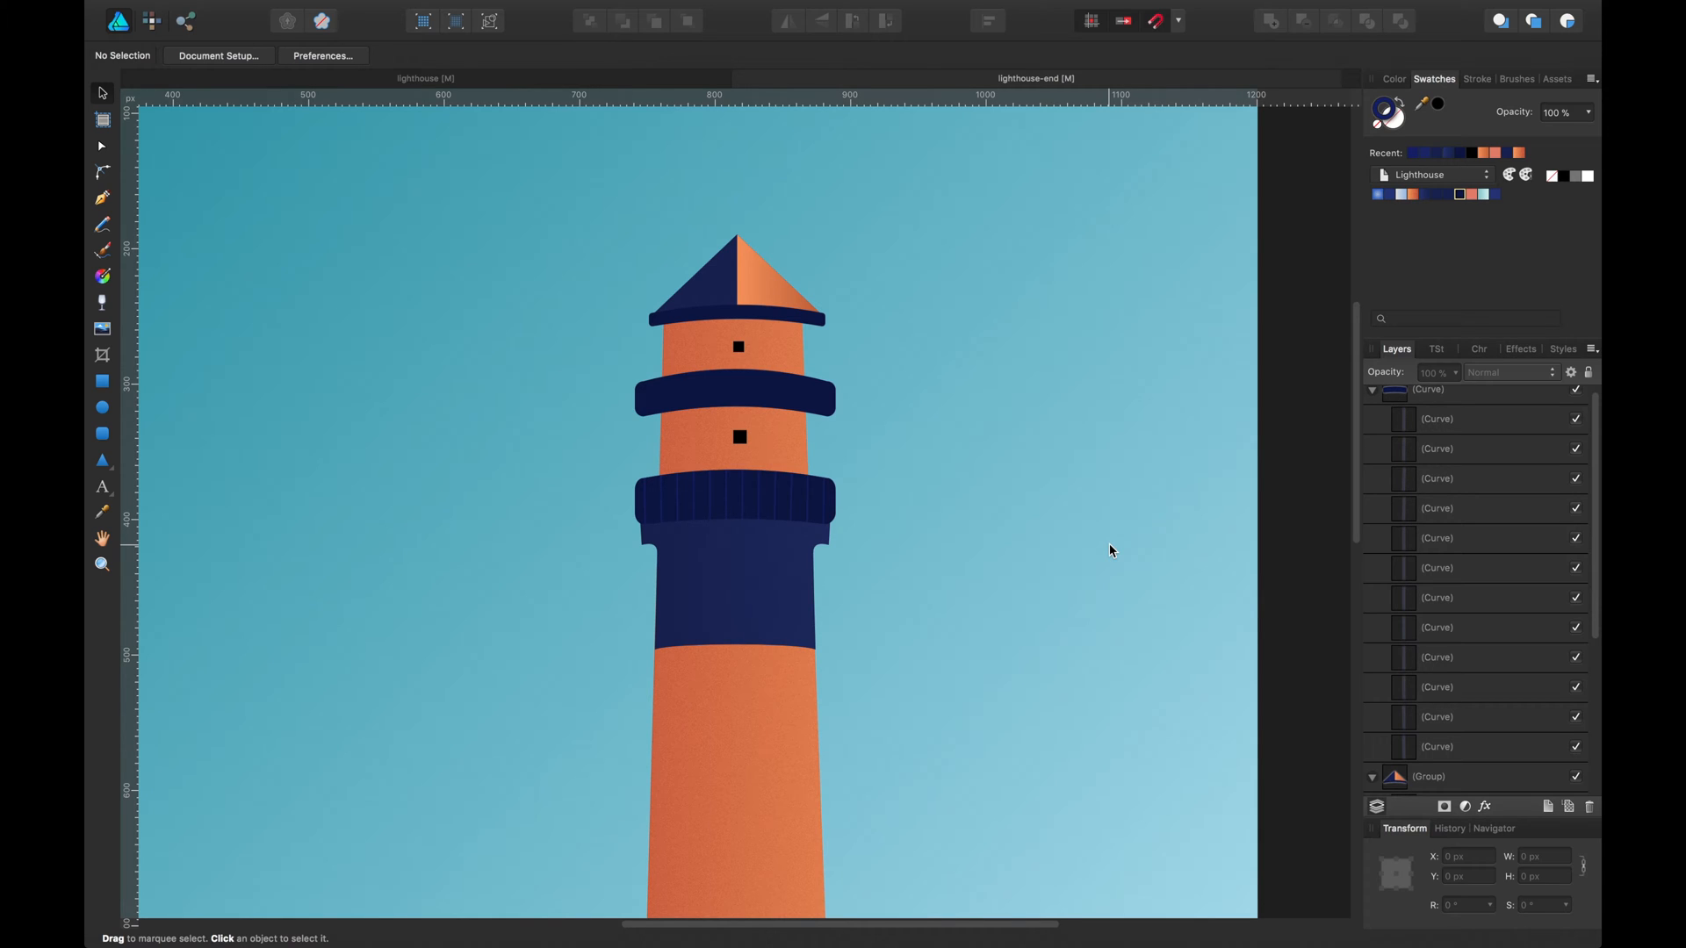
{"action": "key", "text": "super+equal"}
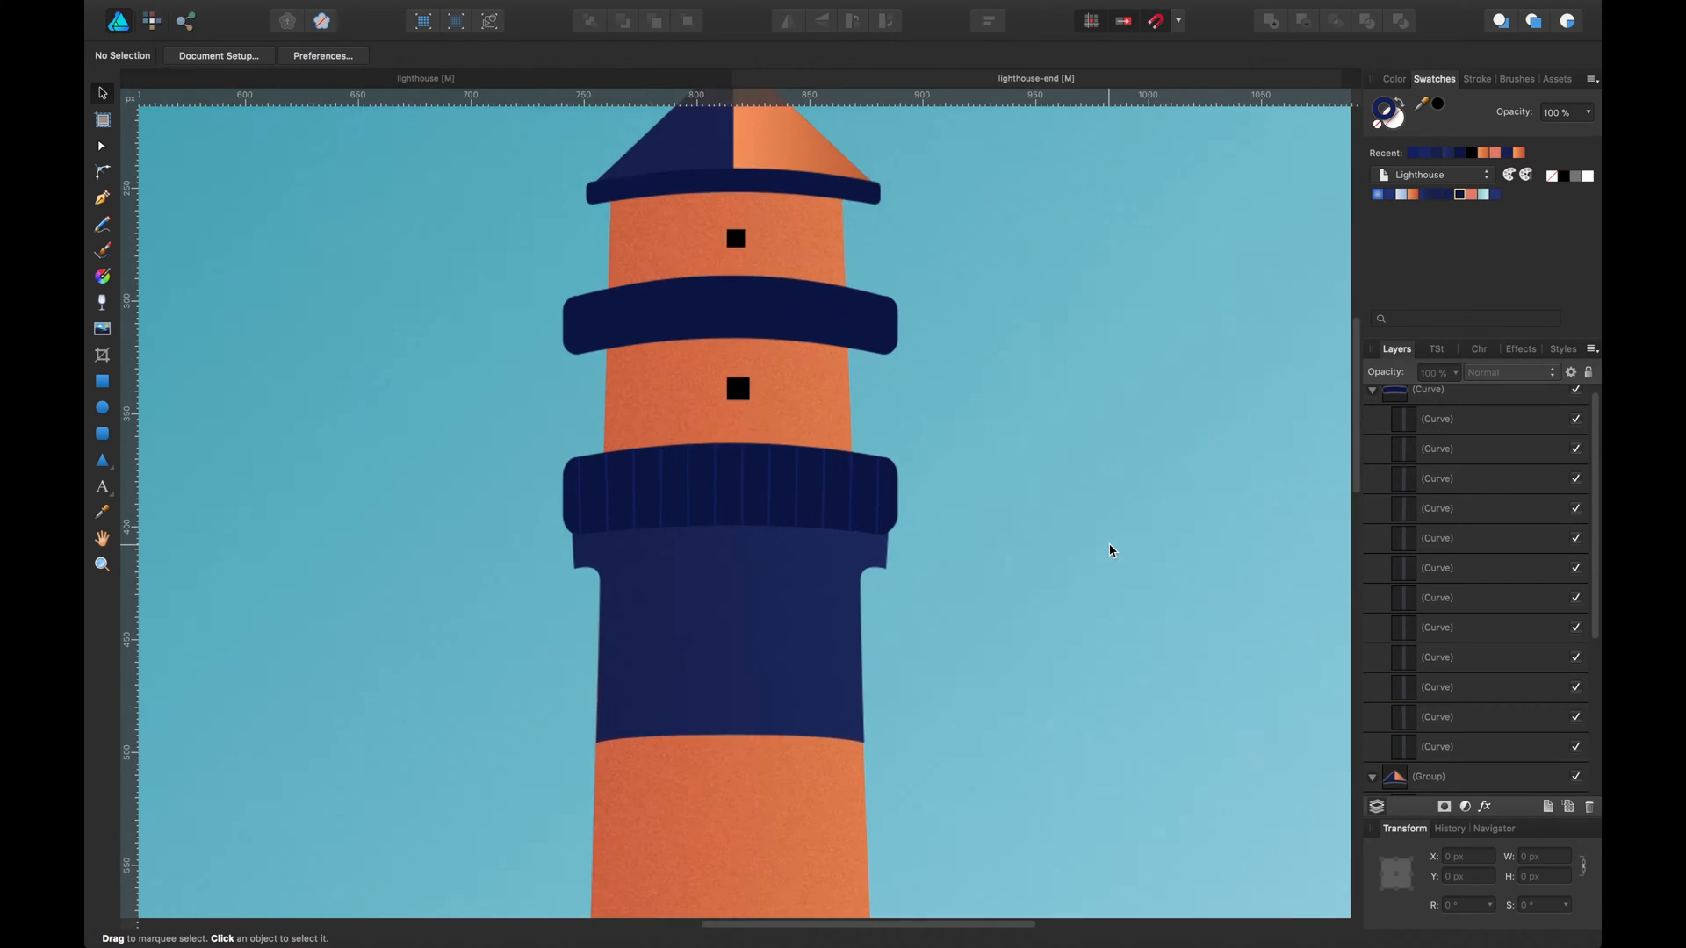
{"action": "double_click", "coordinate": [568, 555]}
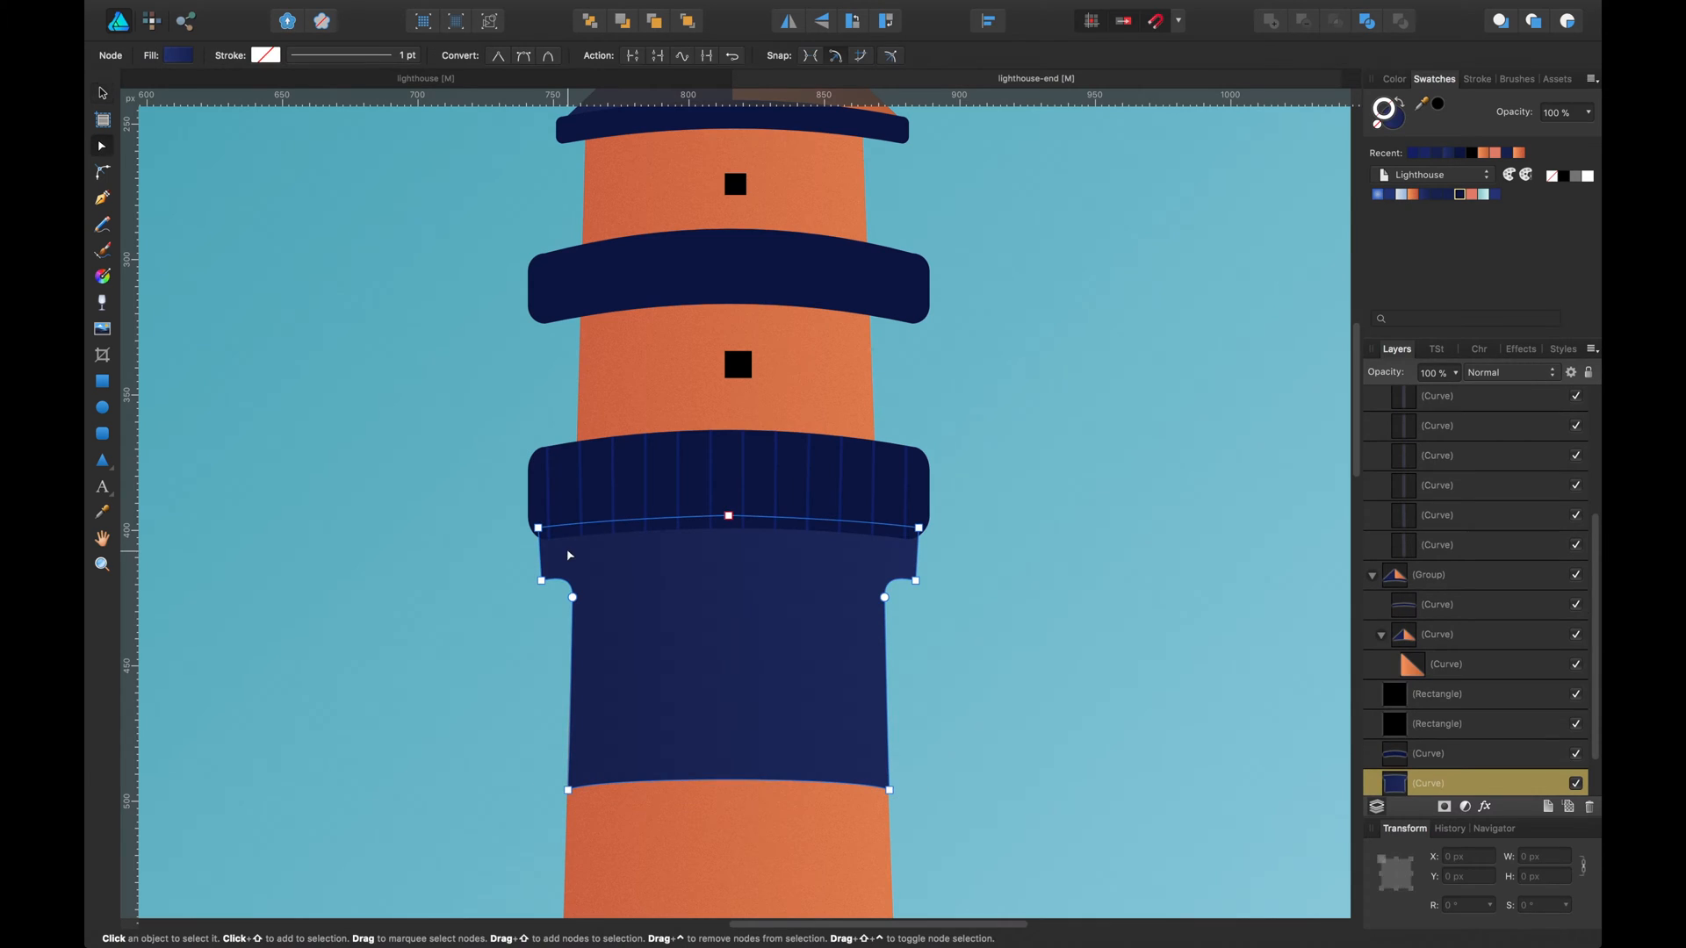
{"action": "key", "text": "v"}
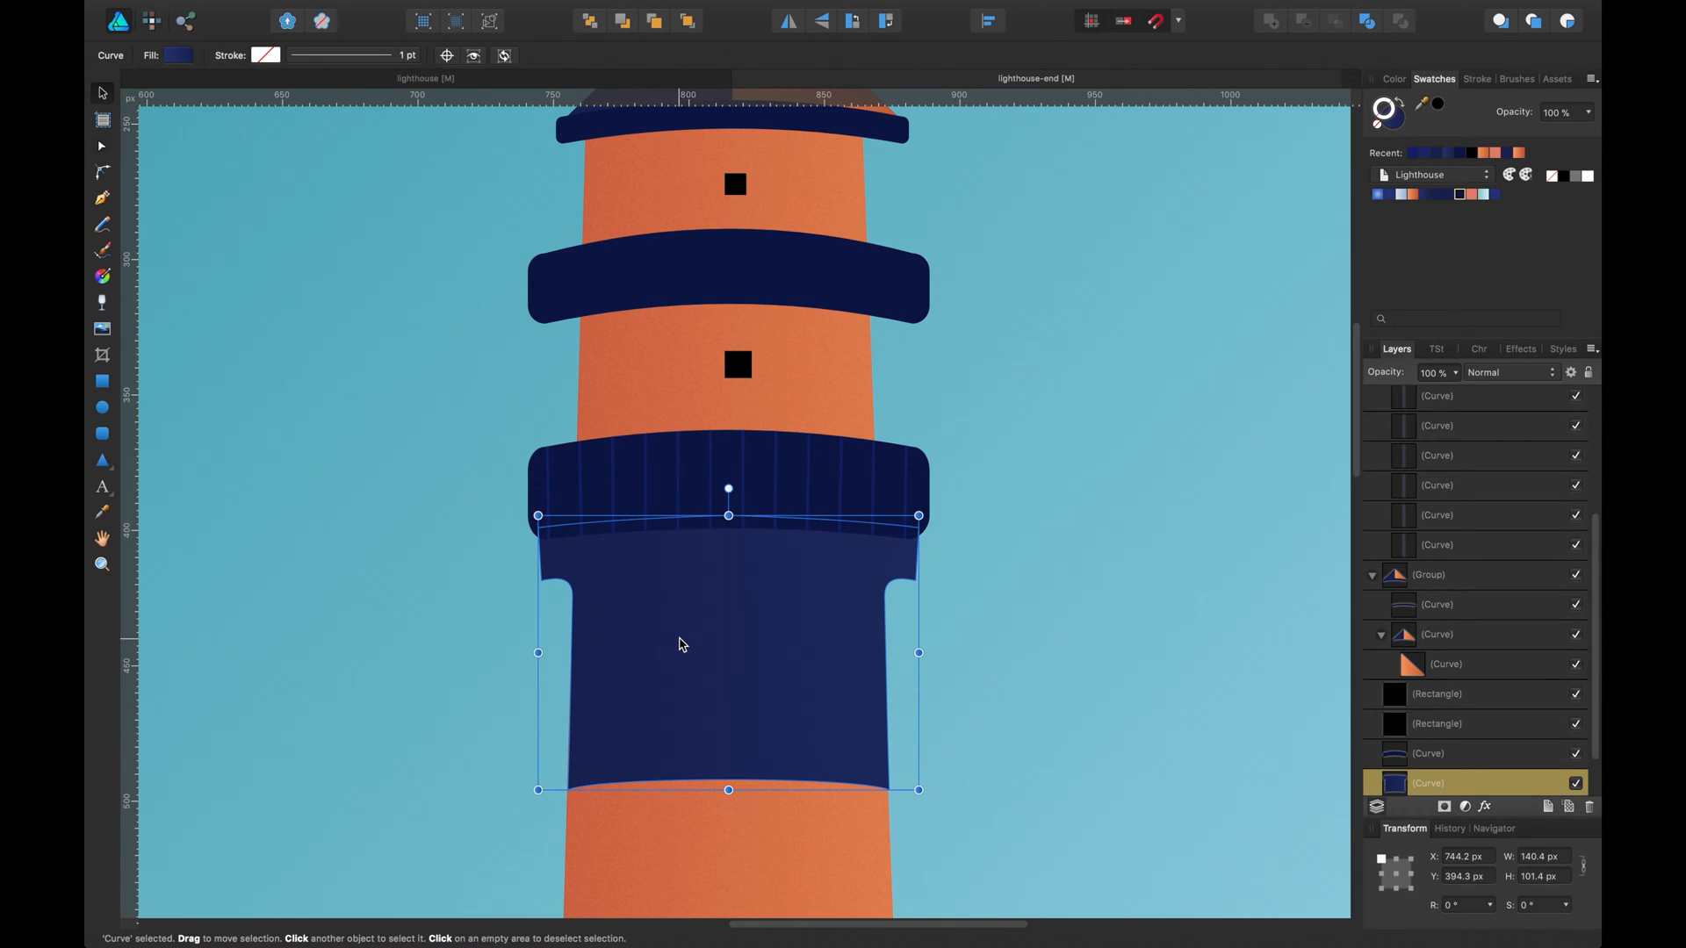
{"action": "key", "text": "Up"}
{"action": "key", "text": "Up"}
{"action": "key", "text": "Up"}
{"action": "key", "text": "Up"}
{"action": "key", "text": "Up"}
{"action": "key", "text": "Up"}
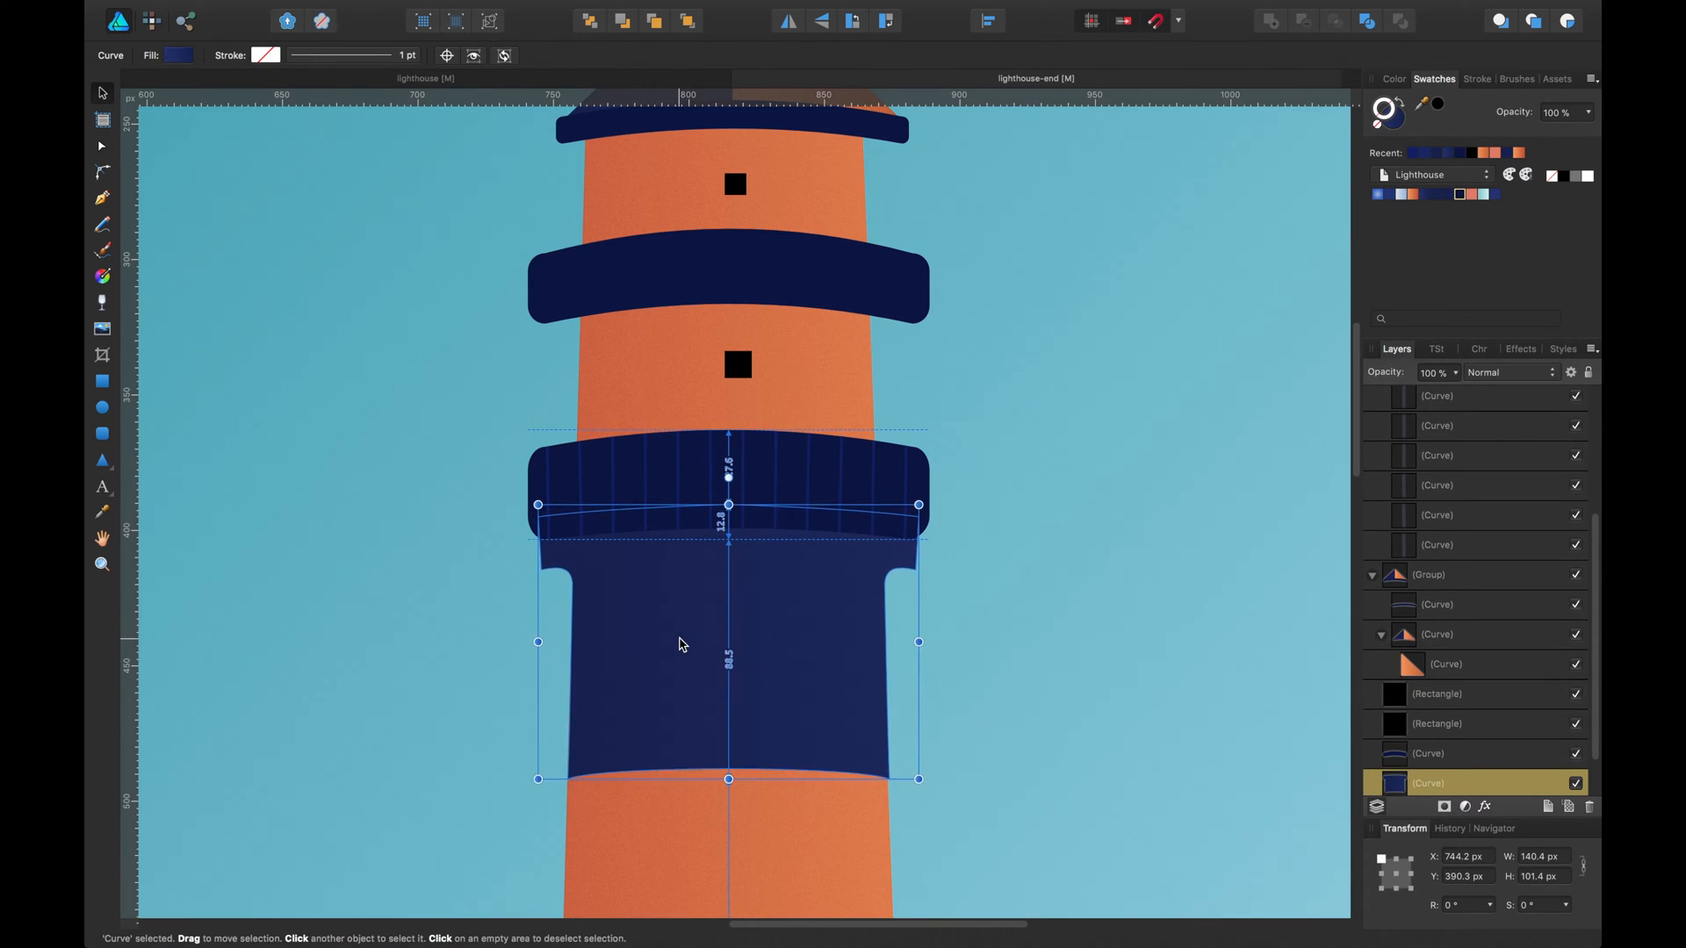
{"action": "left_click", "coordinate": [1295, 441]}
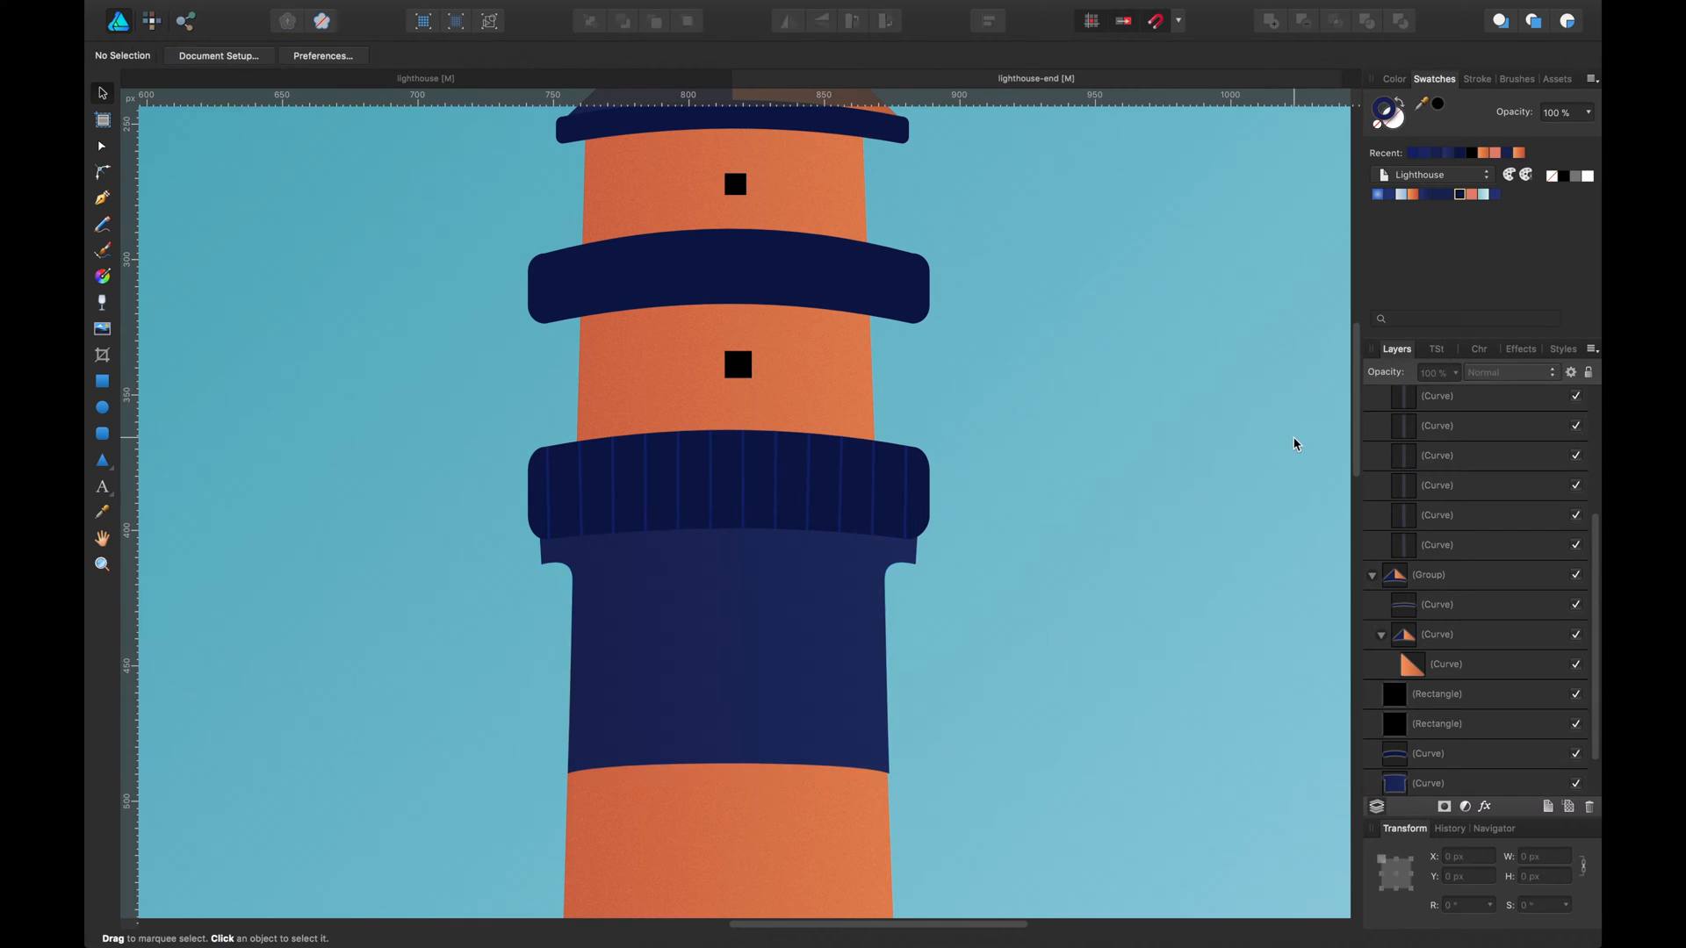
Select all twelve lines clipped inside the lower gallery band and darken their stroke colour to #13236A.
{"action": "left_click_drag", "start_coordinate": [1122, 425], "coordinate": [1126, 430]}
{"action": "left_click_drag", "start_coordinate": [1009, 383], "coordinate": [1016, 388]}
{"action": "left_click", "coordinate": [810, 525]}
{"action": "left_click", "coordinate": [1507, 435]}
{"action": "scroll", "coordinate": [1500, 571], "scroll_direction": "down", "scroll_amount": 2}
{"action": "left_click", "coordinate": [1491, 691], "text": "shift"}
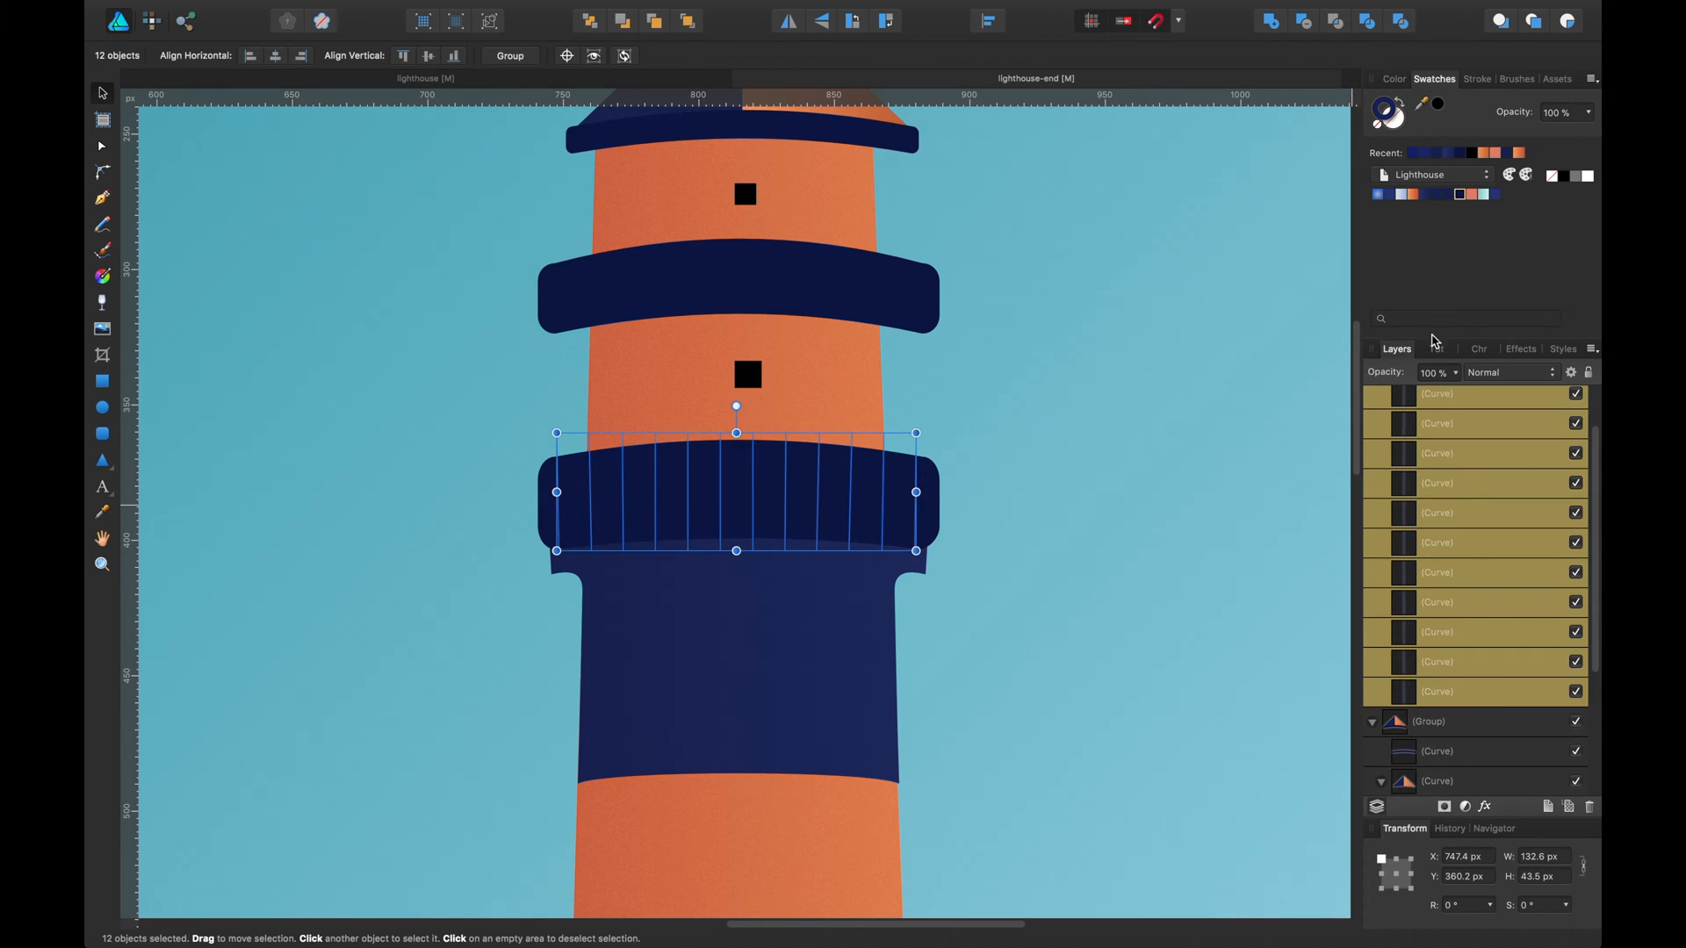
{"action": "double_click", "coordinate": [1388, 106]}
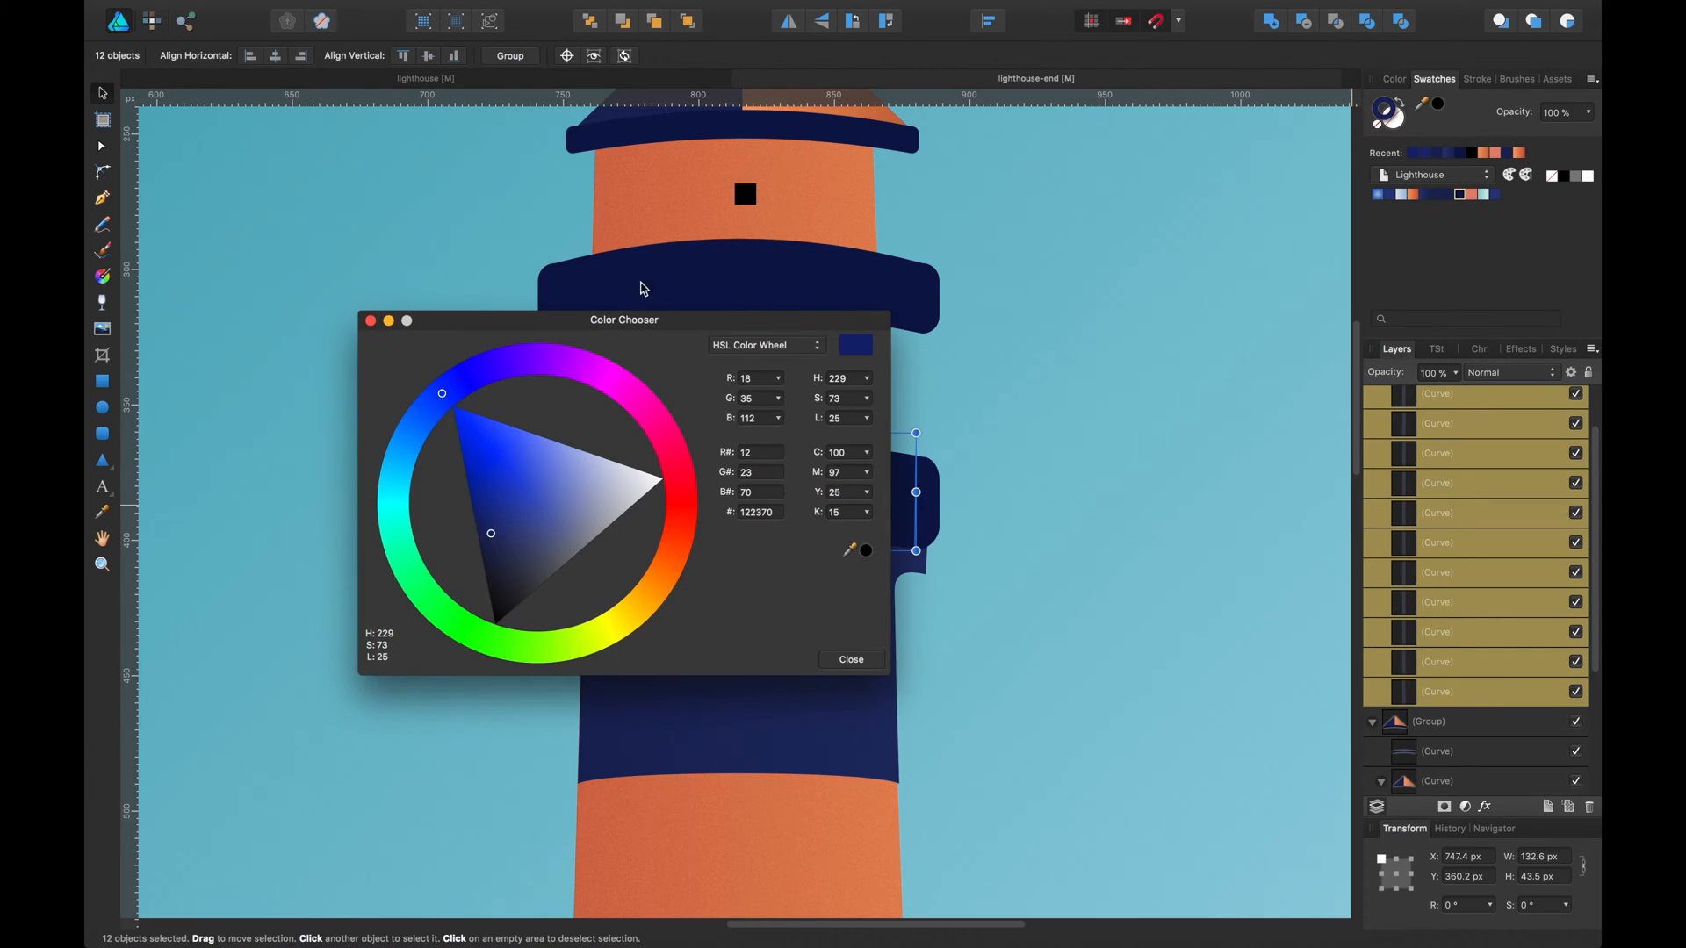
{"action": "mouse_move", "coordinate": [492, 534]}
{"action": "left_mouse_down"}
{"action": "mouse_move", "coordinate": [488, 519]}
{"action": "mouse_move", "coordinate": [495, 544]}
{"action": "left_mouse_up"}
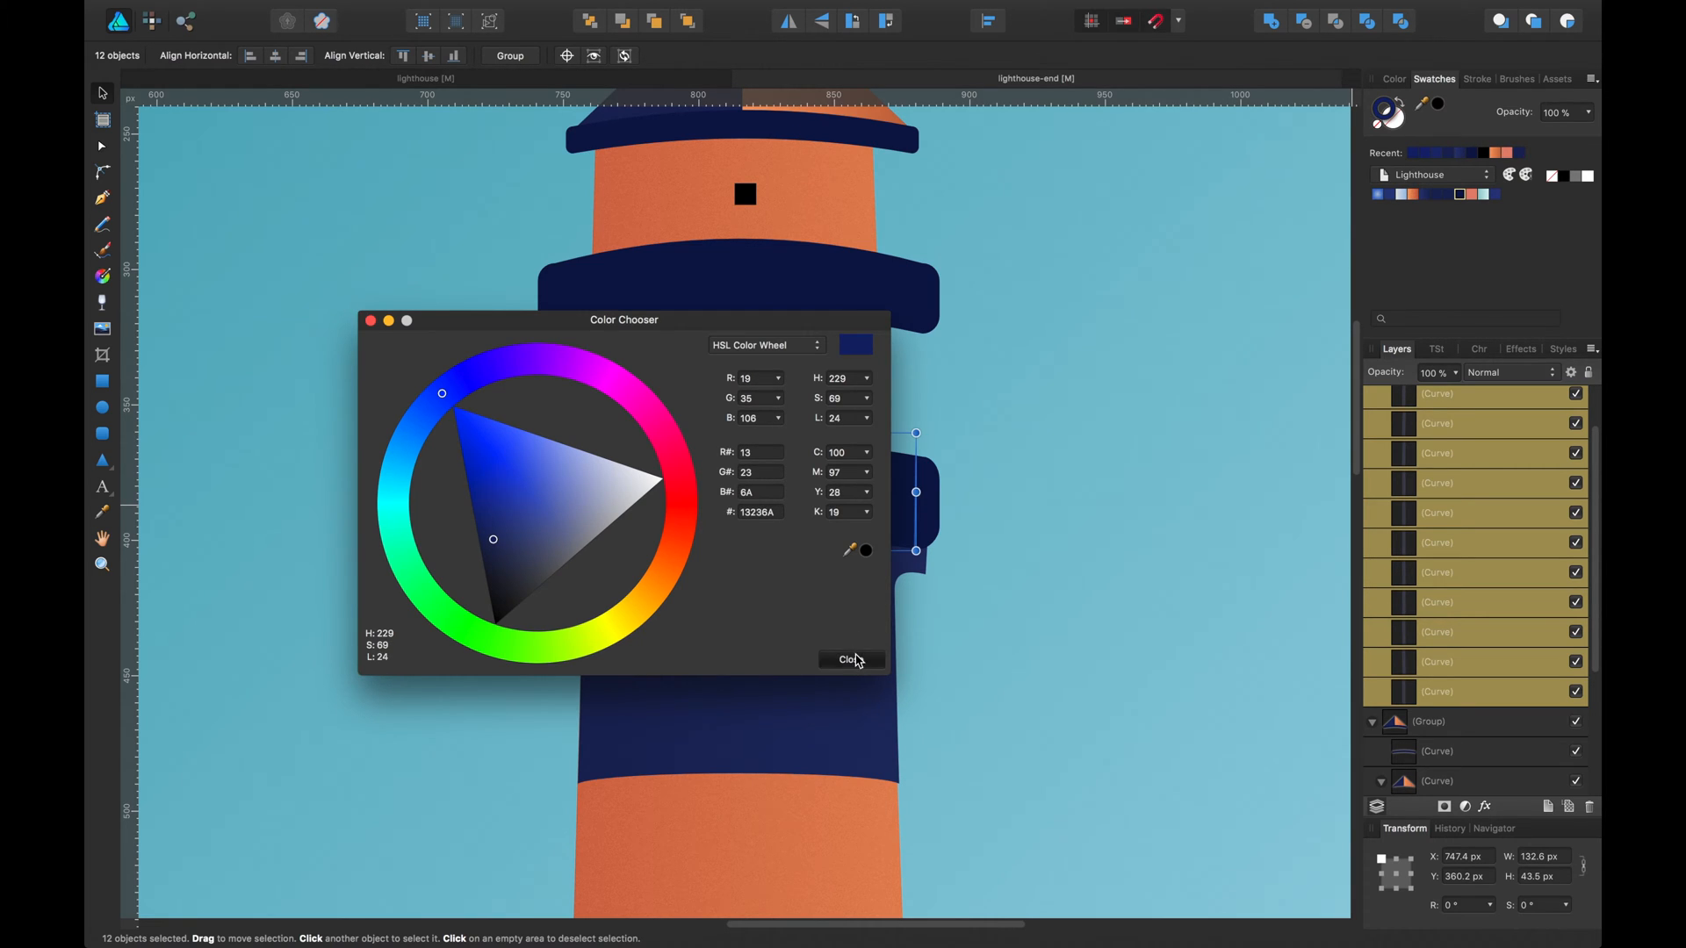
{"action": "left_click", "coordinate": [850, 660]}
{"action": "left_click", "coordinate": [1071, 596]}
{"action": "scroll", "coordinate": [1071, 596], "scroll_direction": "left", "scroll_amount": 2}
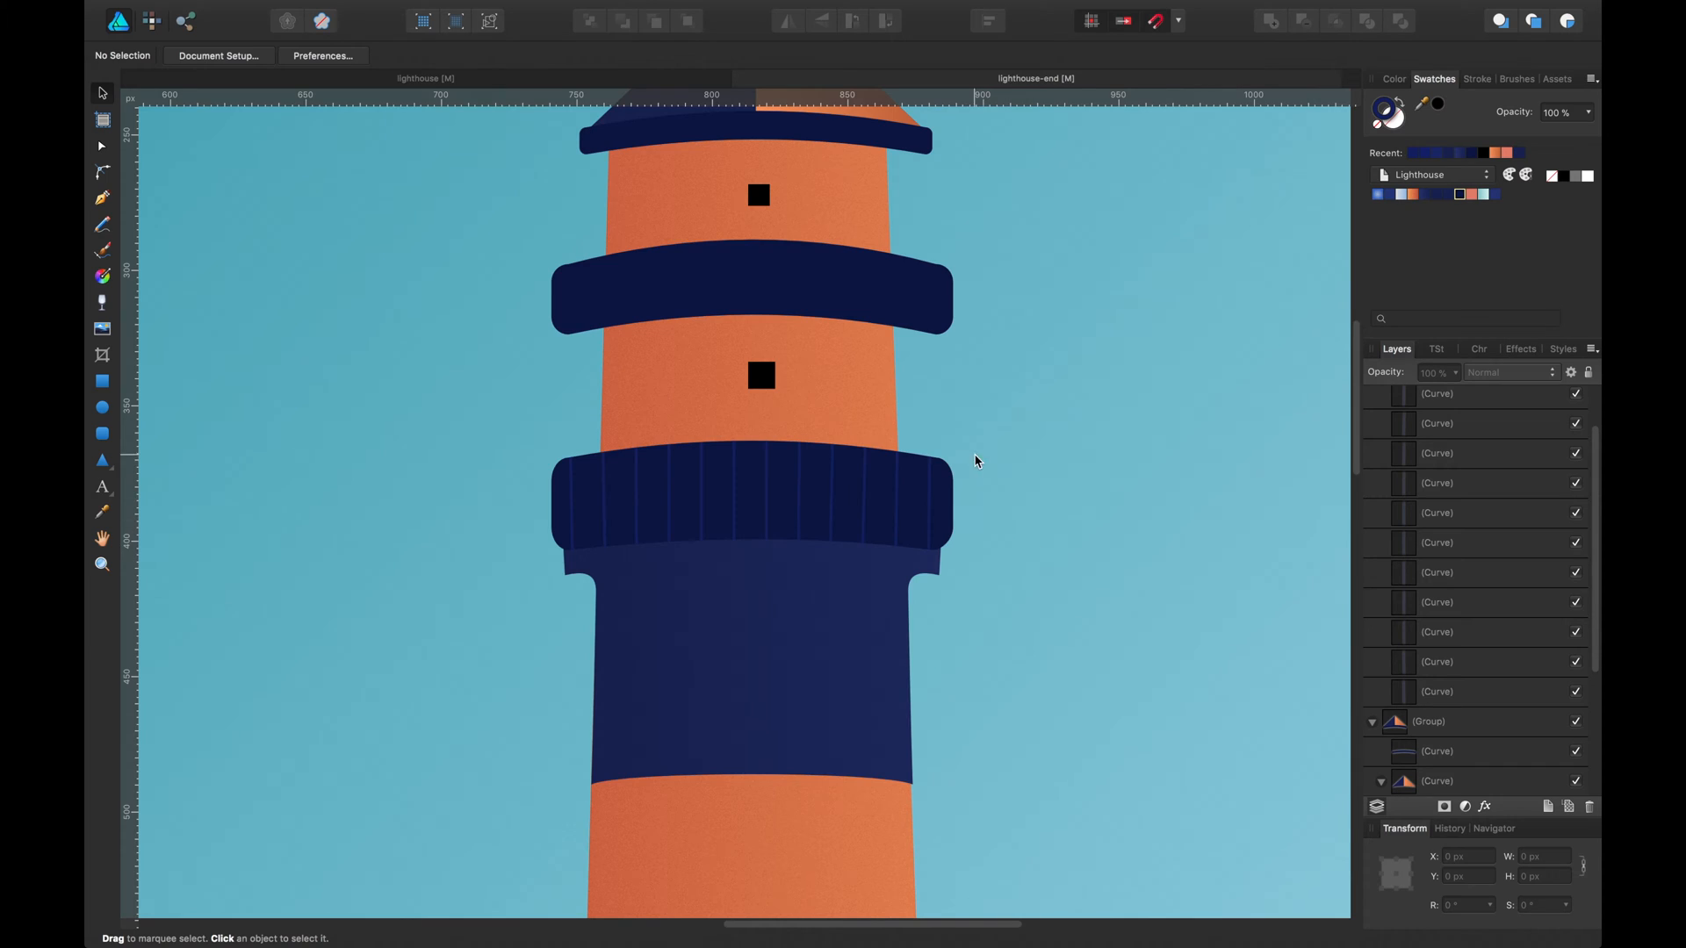
Add a small amount of noise to the fill of the lower gallery band.
{"action": "left_click", "coordinate": [910, 511]}
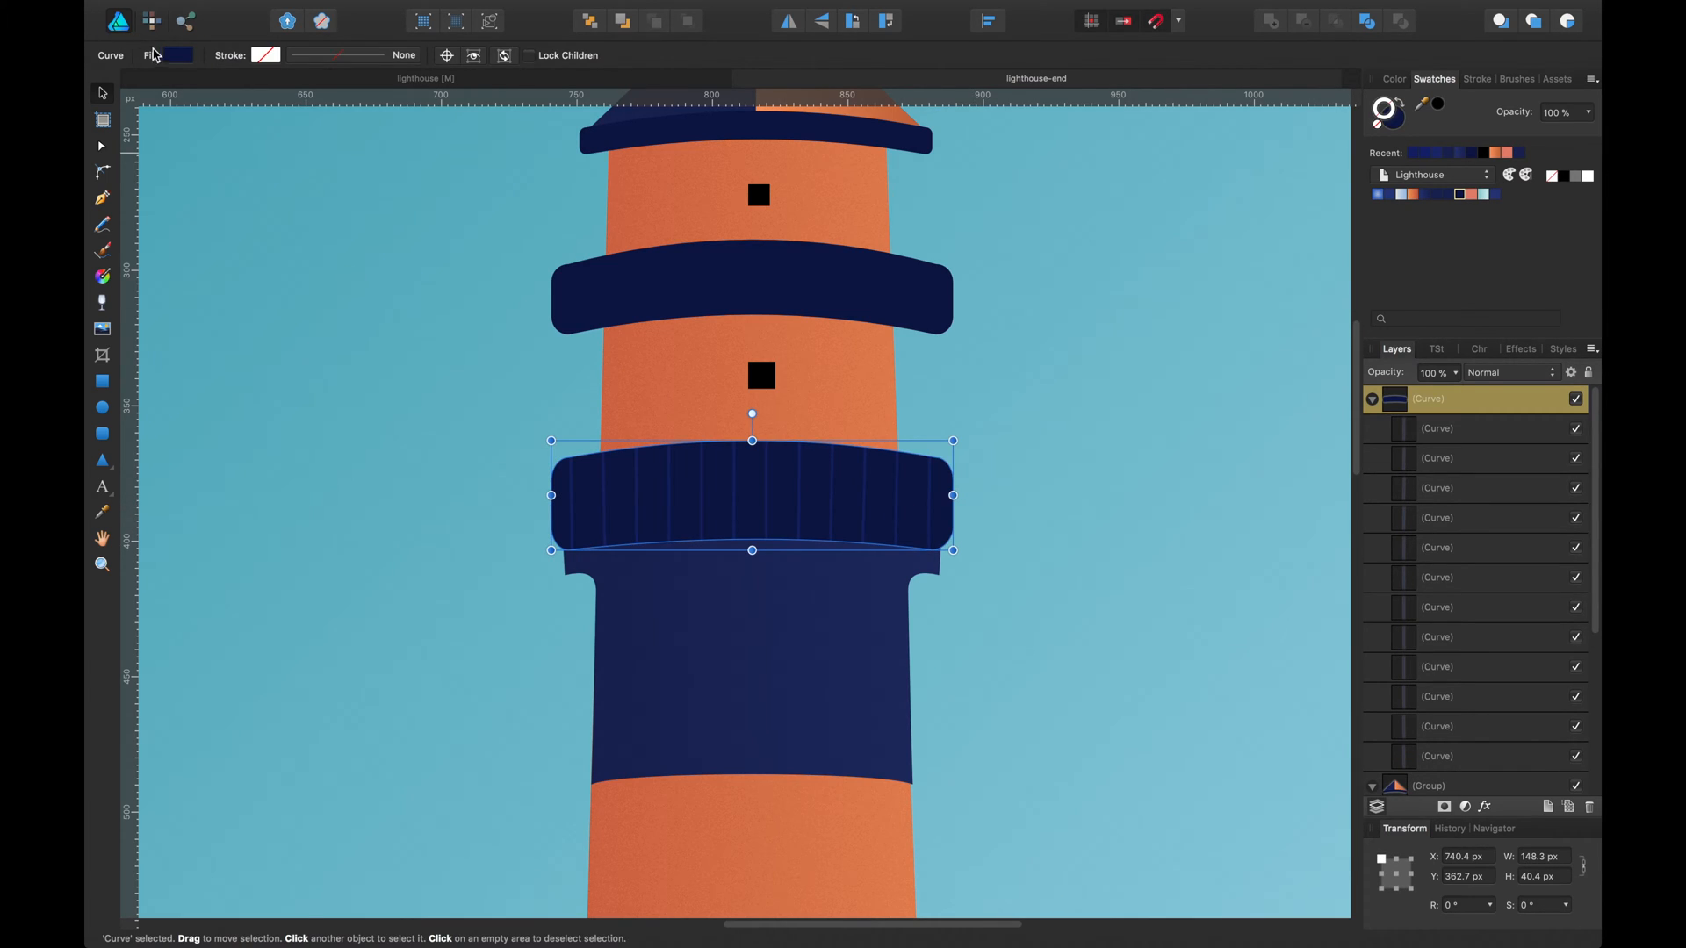
{"action": "left_click", "coordinate": [176, 55]}
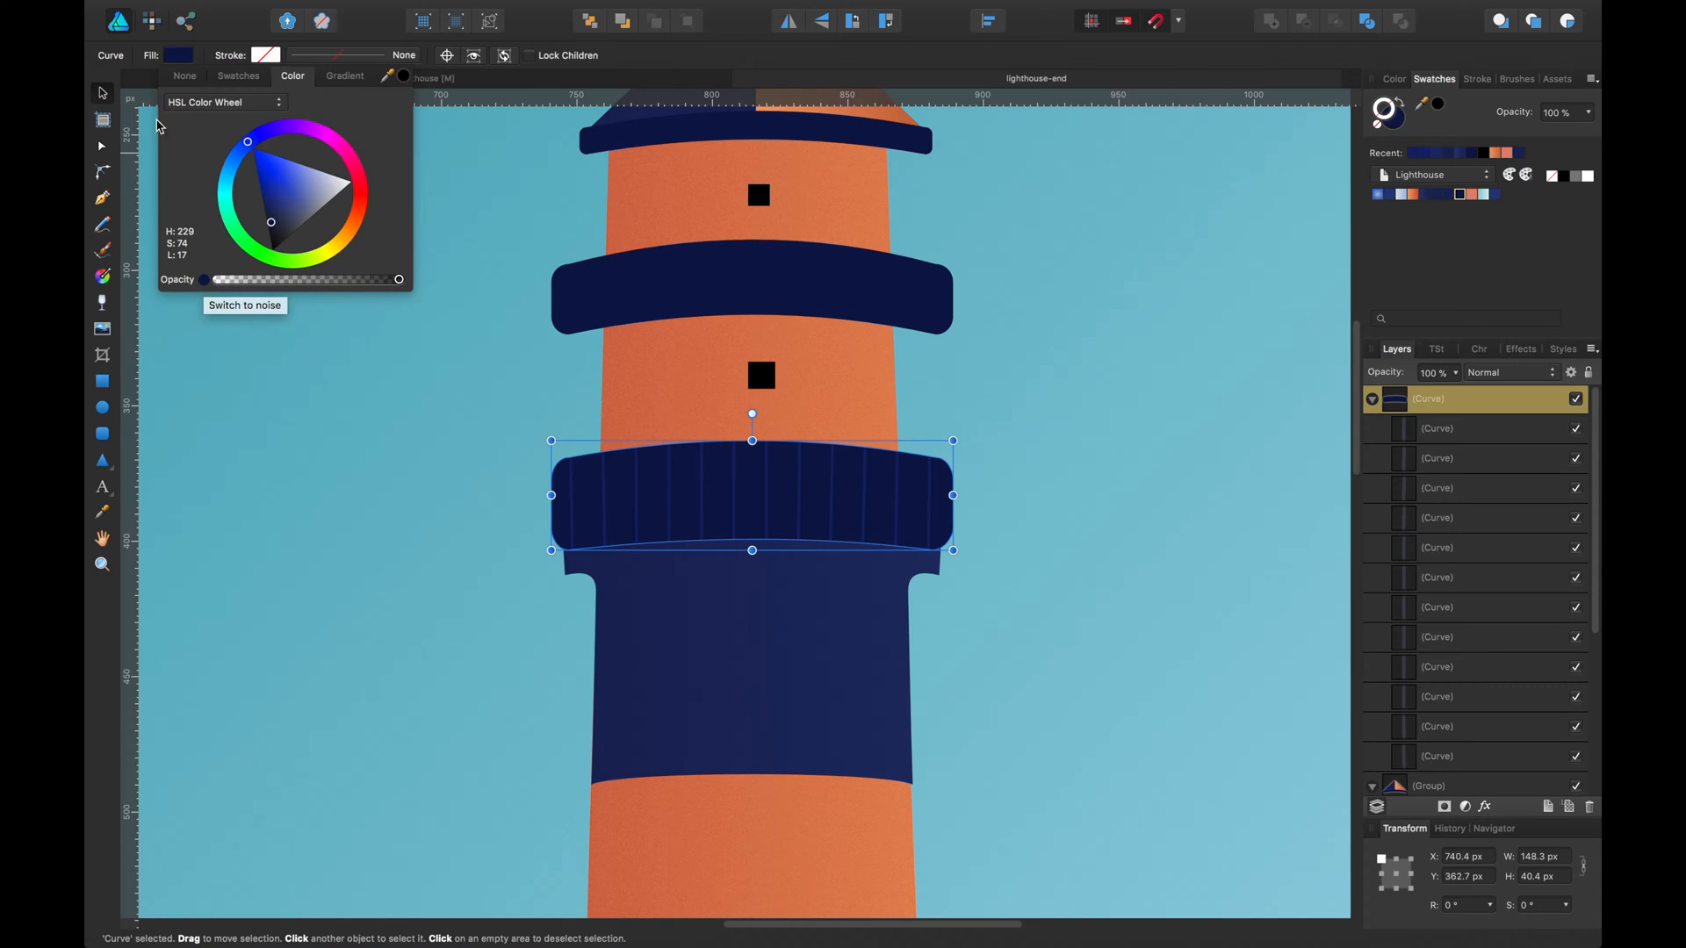
{"action": "left_click", "coordinate": [204, 281]}
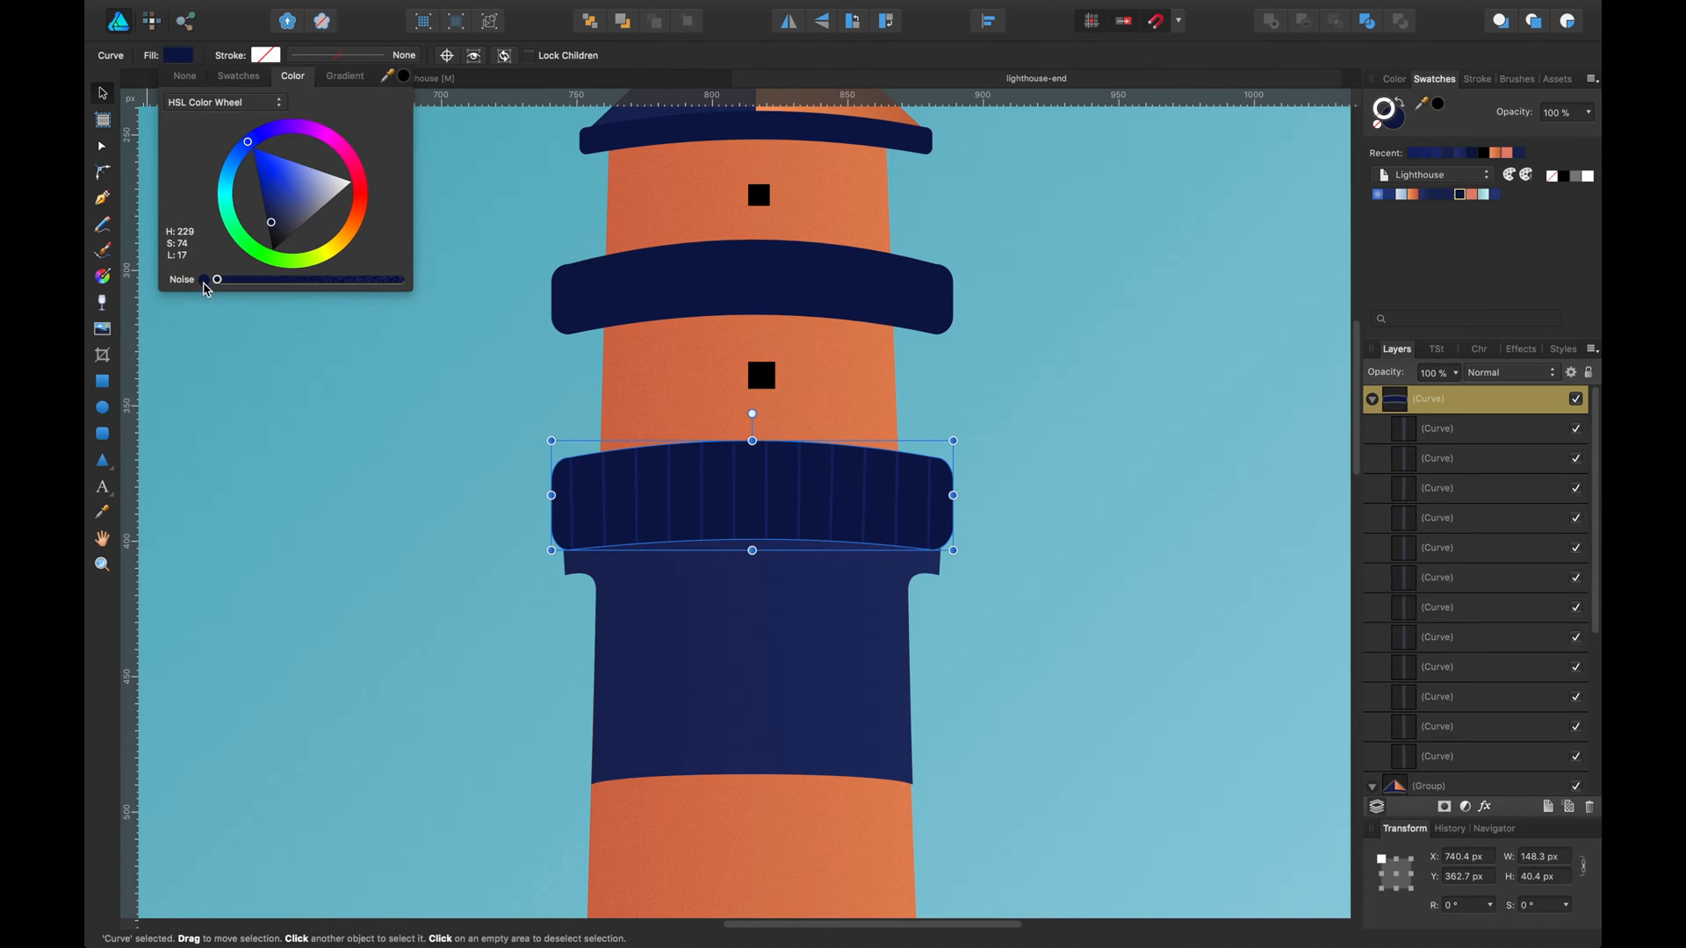
{"action": "left_click_drag", "start_coordinate": [217, 280], "coordinate": [249, 279]}
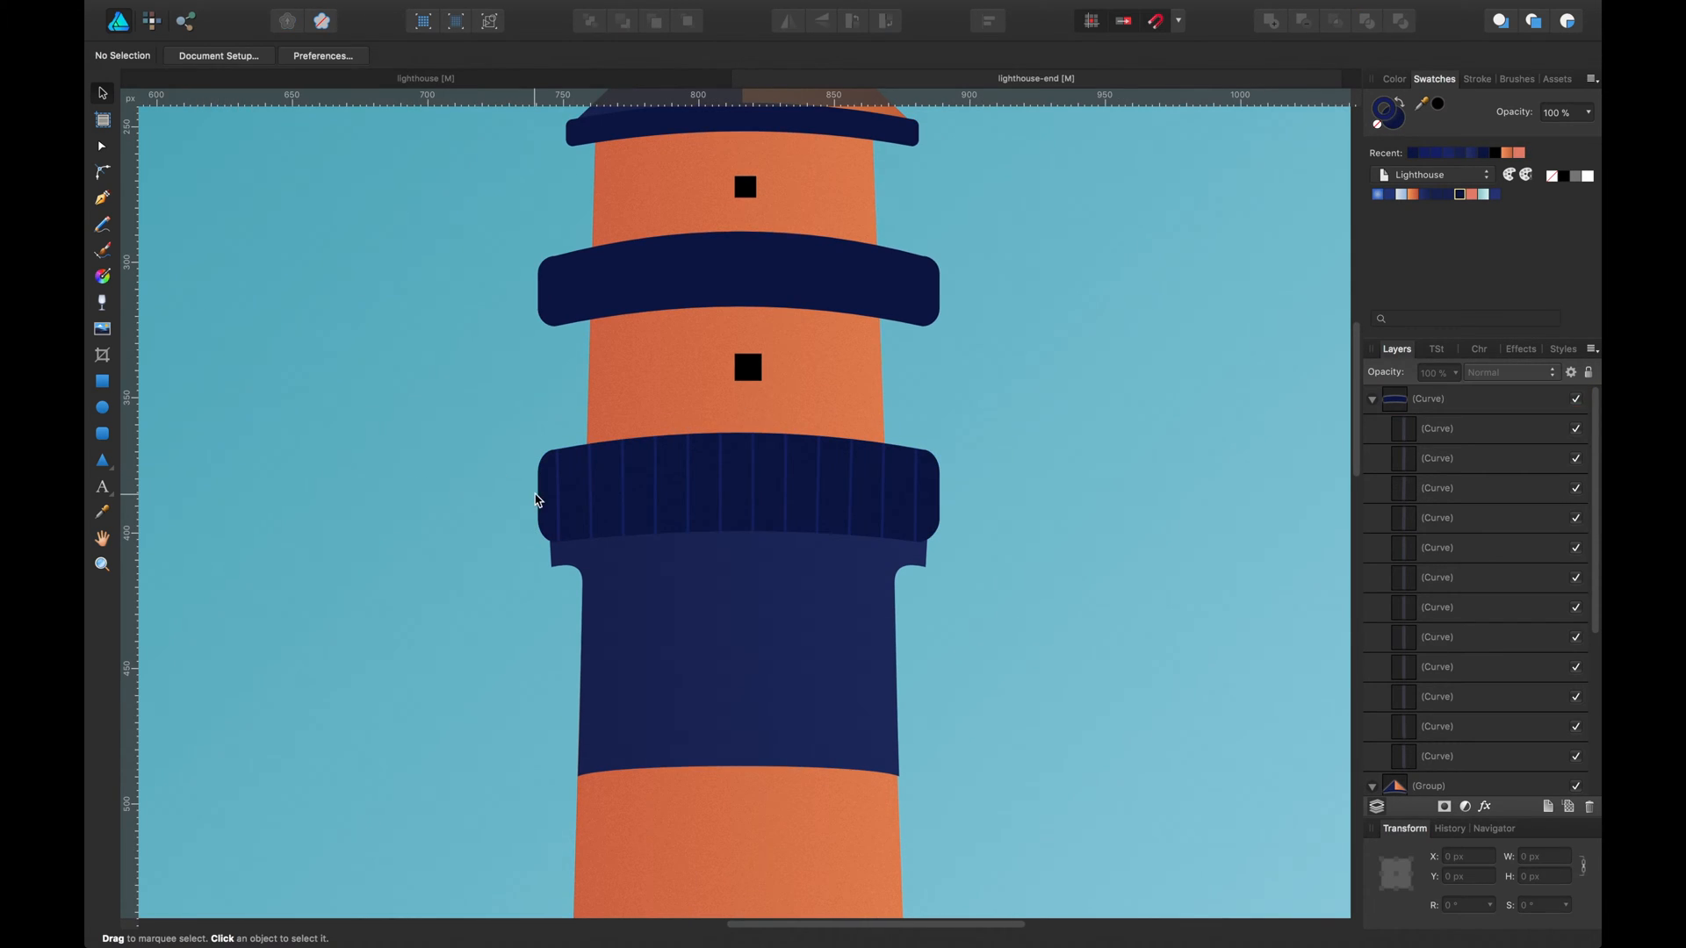
Inspect the corner nodes of the lower and upper gallery bands.
{"action": "left_click", "coordinate": [539, 499]}
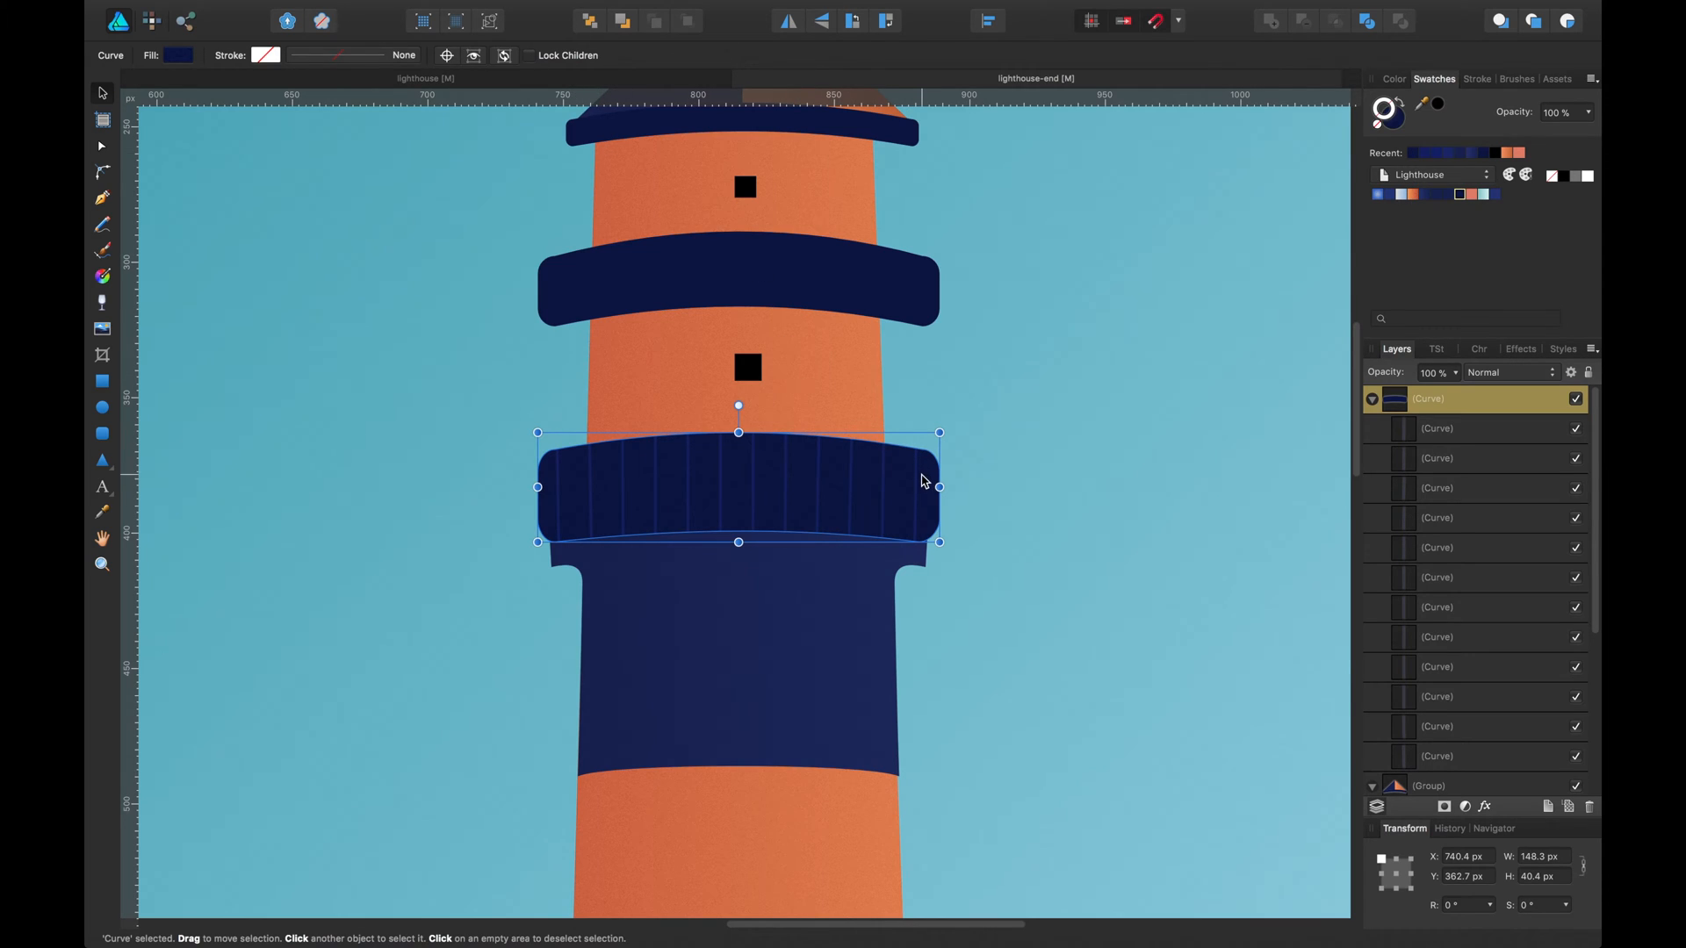
{"action": "key", "text": "a"}
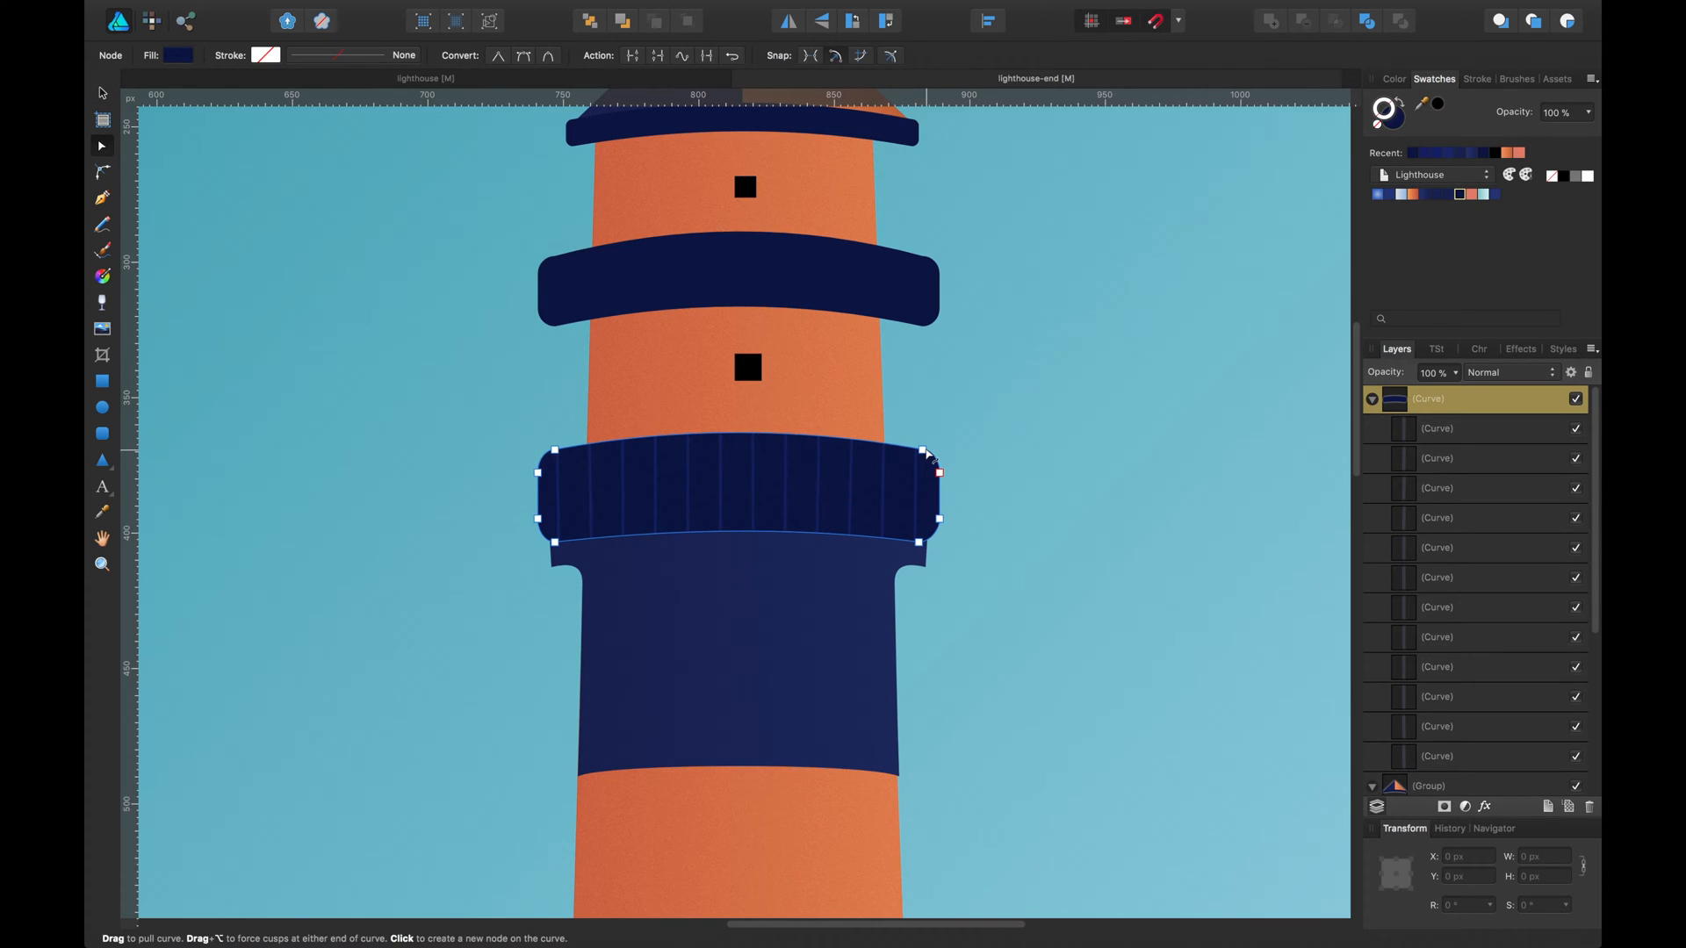
{"action": "left_click", "coordinate": [923, 451]}
{"action": "left_click", "coordinate": [1019, 434]}
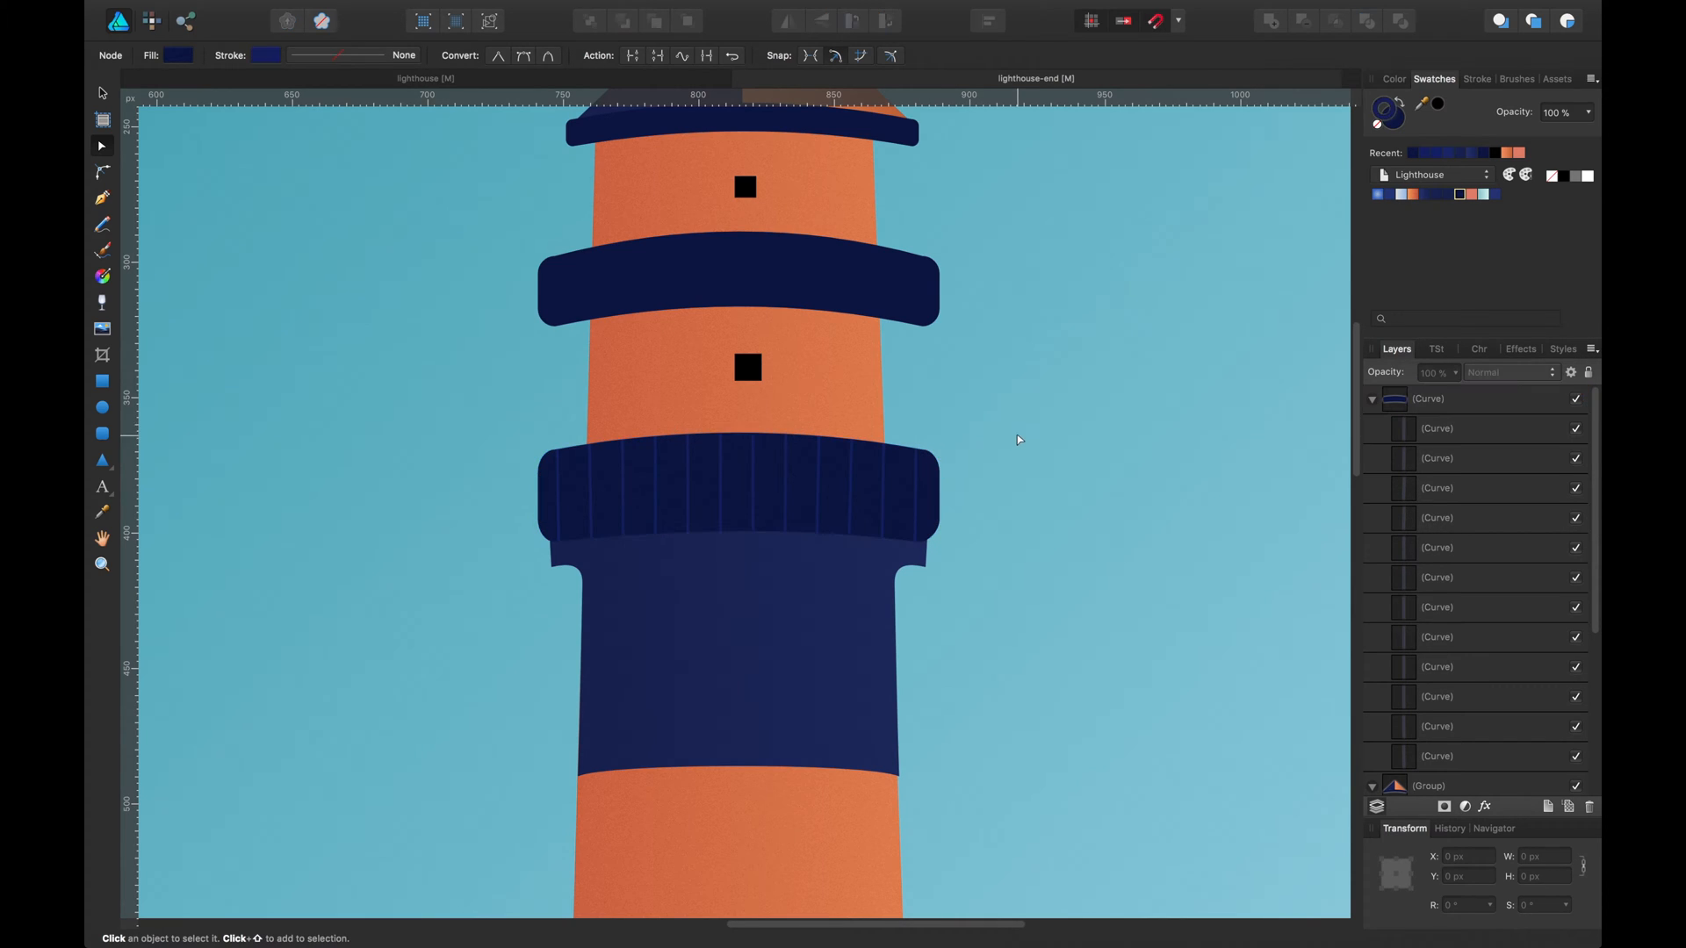
{"action": "left_click", "coordinate": [868, 299]}
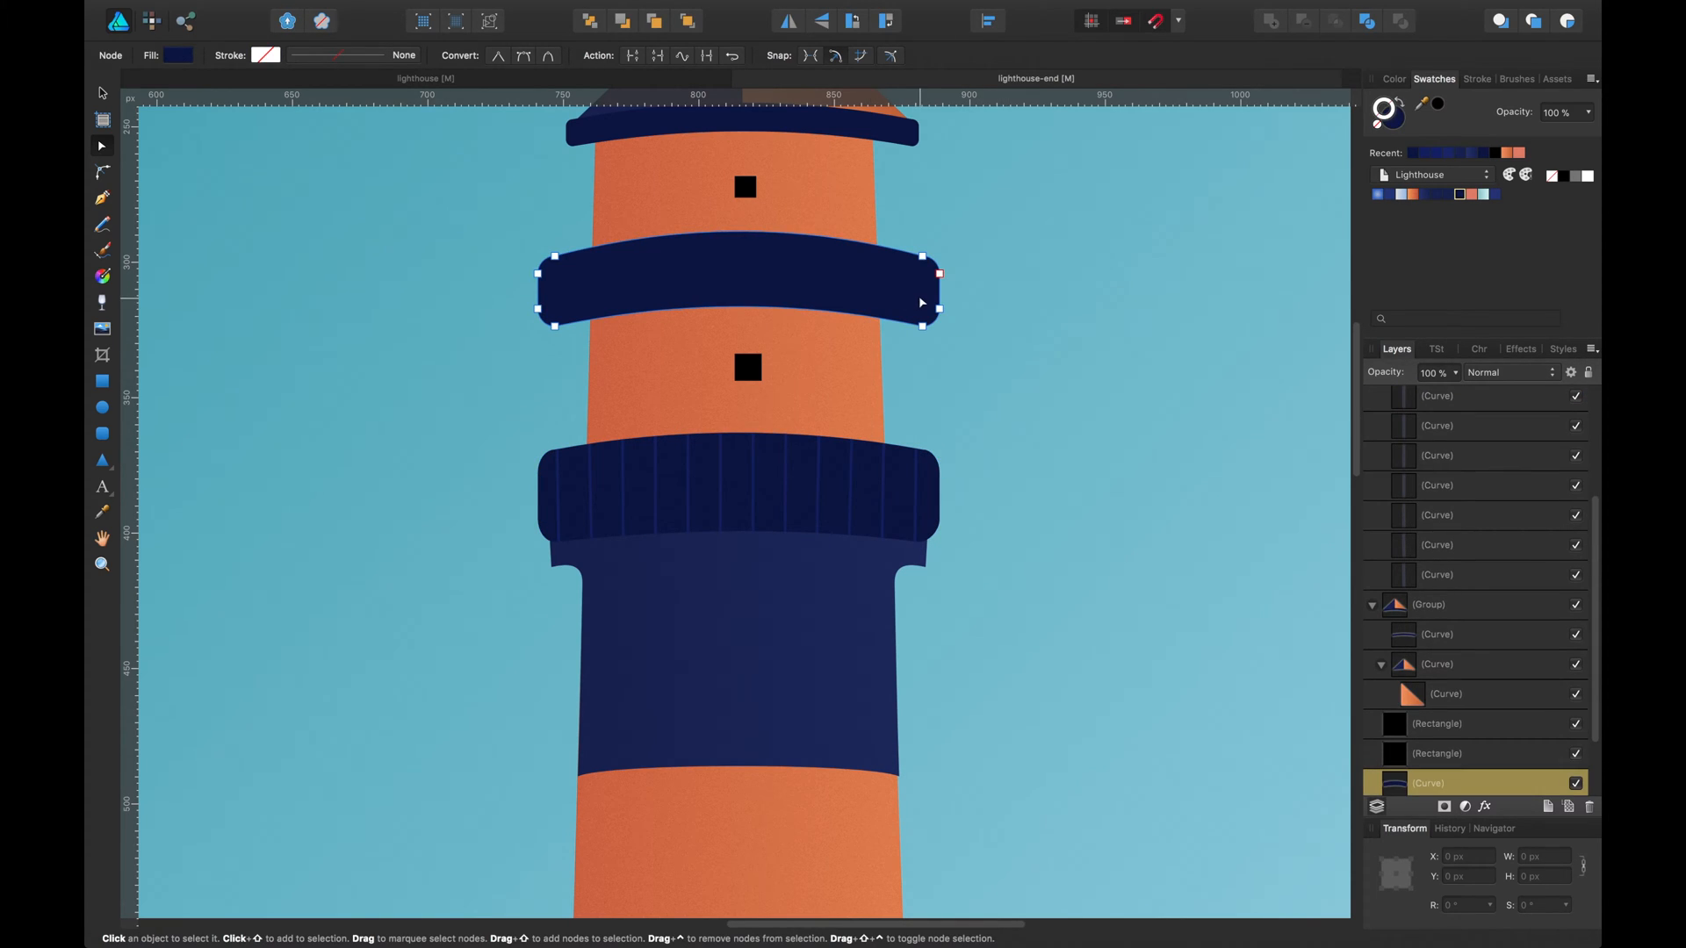
{"action": "left_click", "coordinate": [1010, 334]}
Draw a closed four-sided Pen shape, about 133 by 131 px, across the orange tower below the dark blue section, following its edges.
{"action": "scroll", "coordinate": [997, 395], "scroll_direction": "down", "scroll_amount": 2}
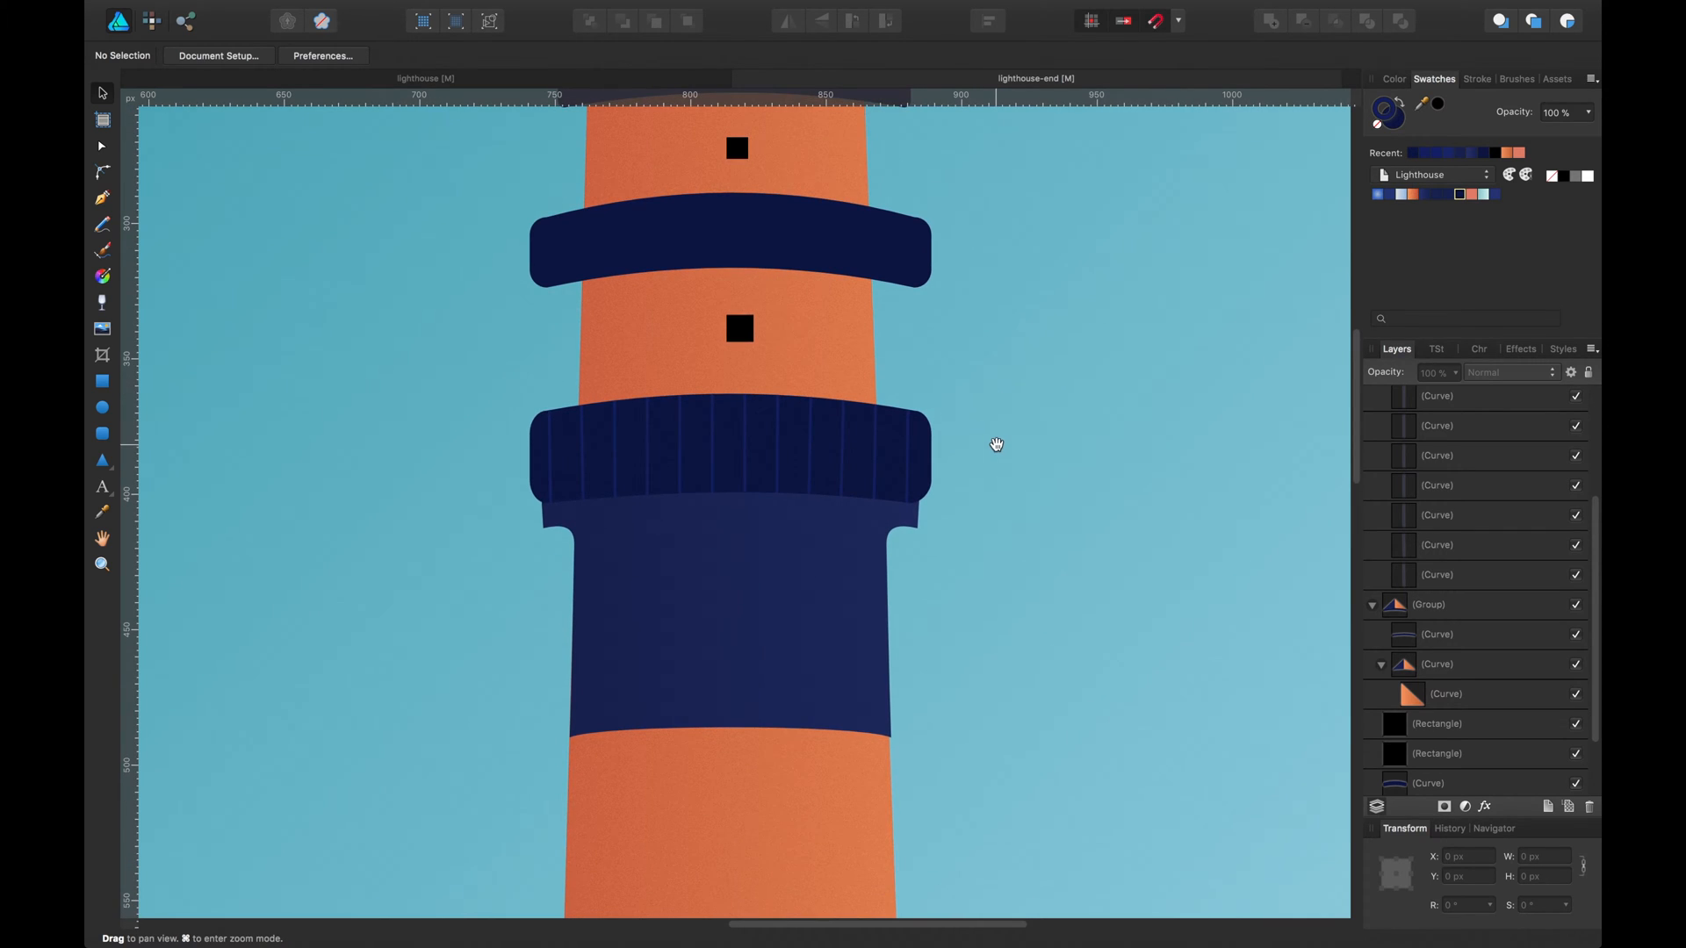
{"action": "scroll", "coordinate": [995, 395], "scroll_direction": "down", "scroll_amount": 3}
{"action": "scroll", "coordinate": [993, 350], "scroll_direction": "down", "scroll_amount": 3}
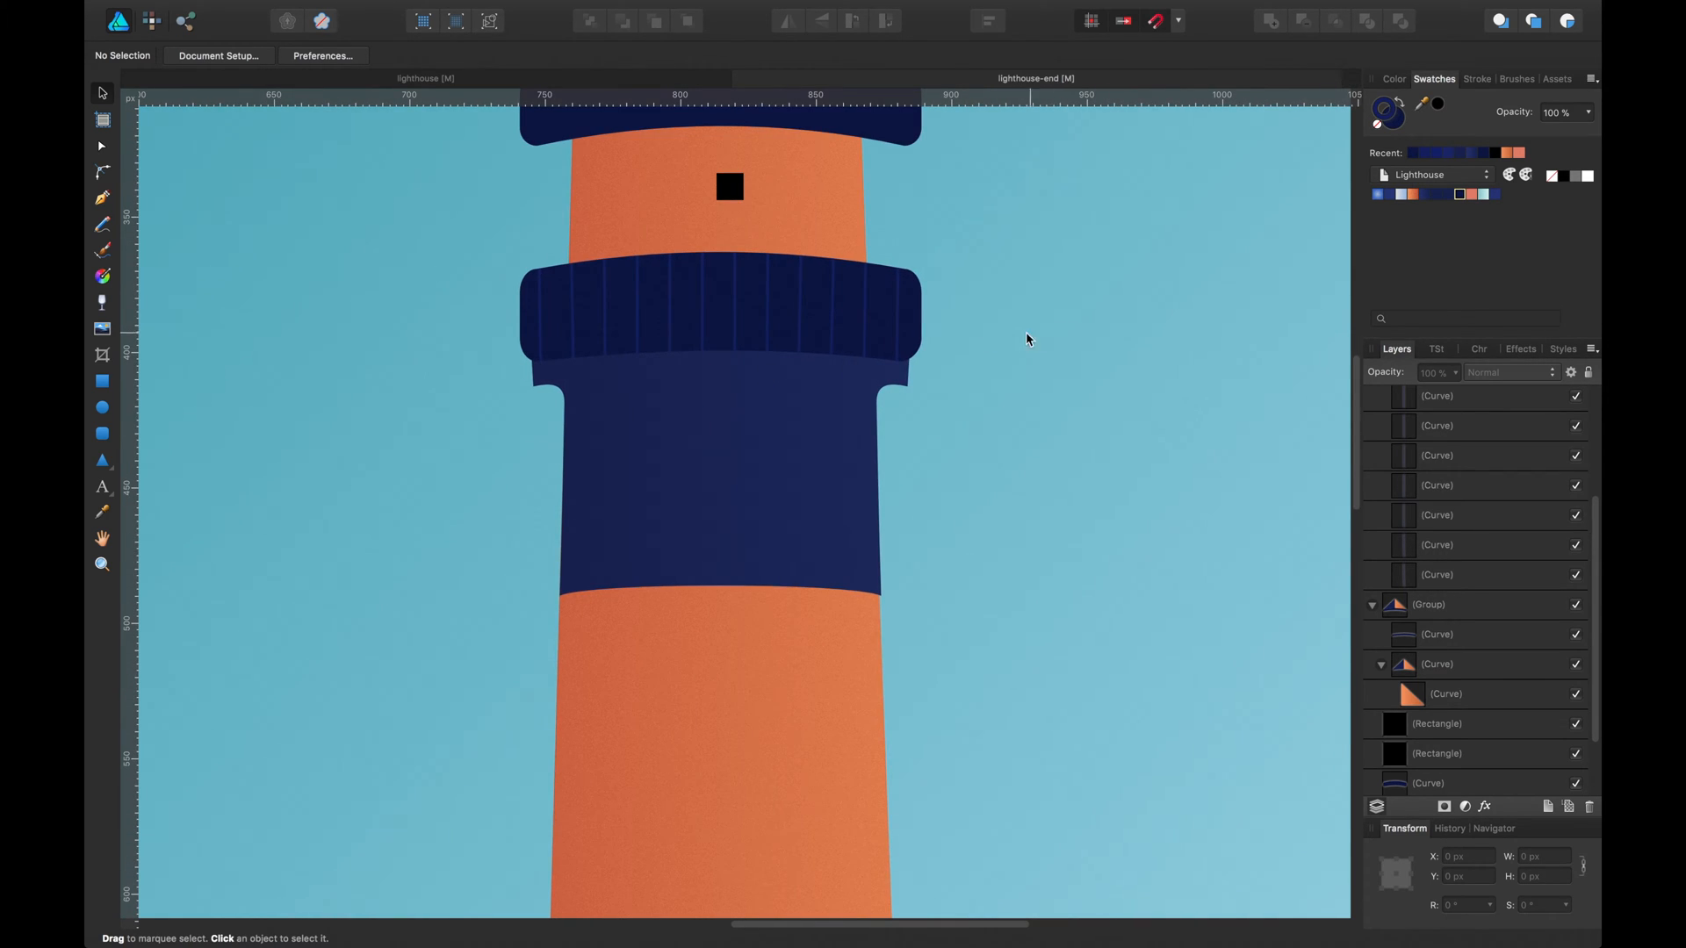
{"action": "scroll", "coordinate": [1048, 481], "scroll_direction": "down", "scroll_amount": 2}
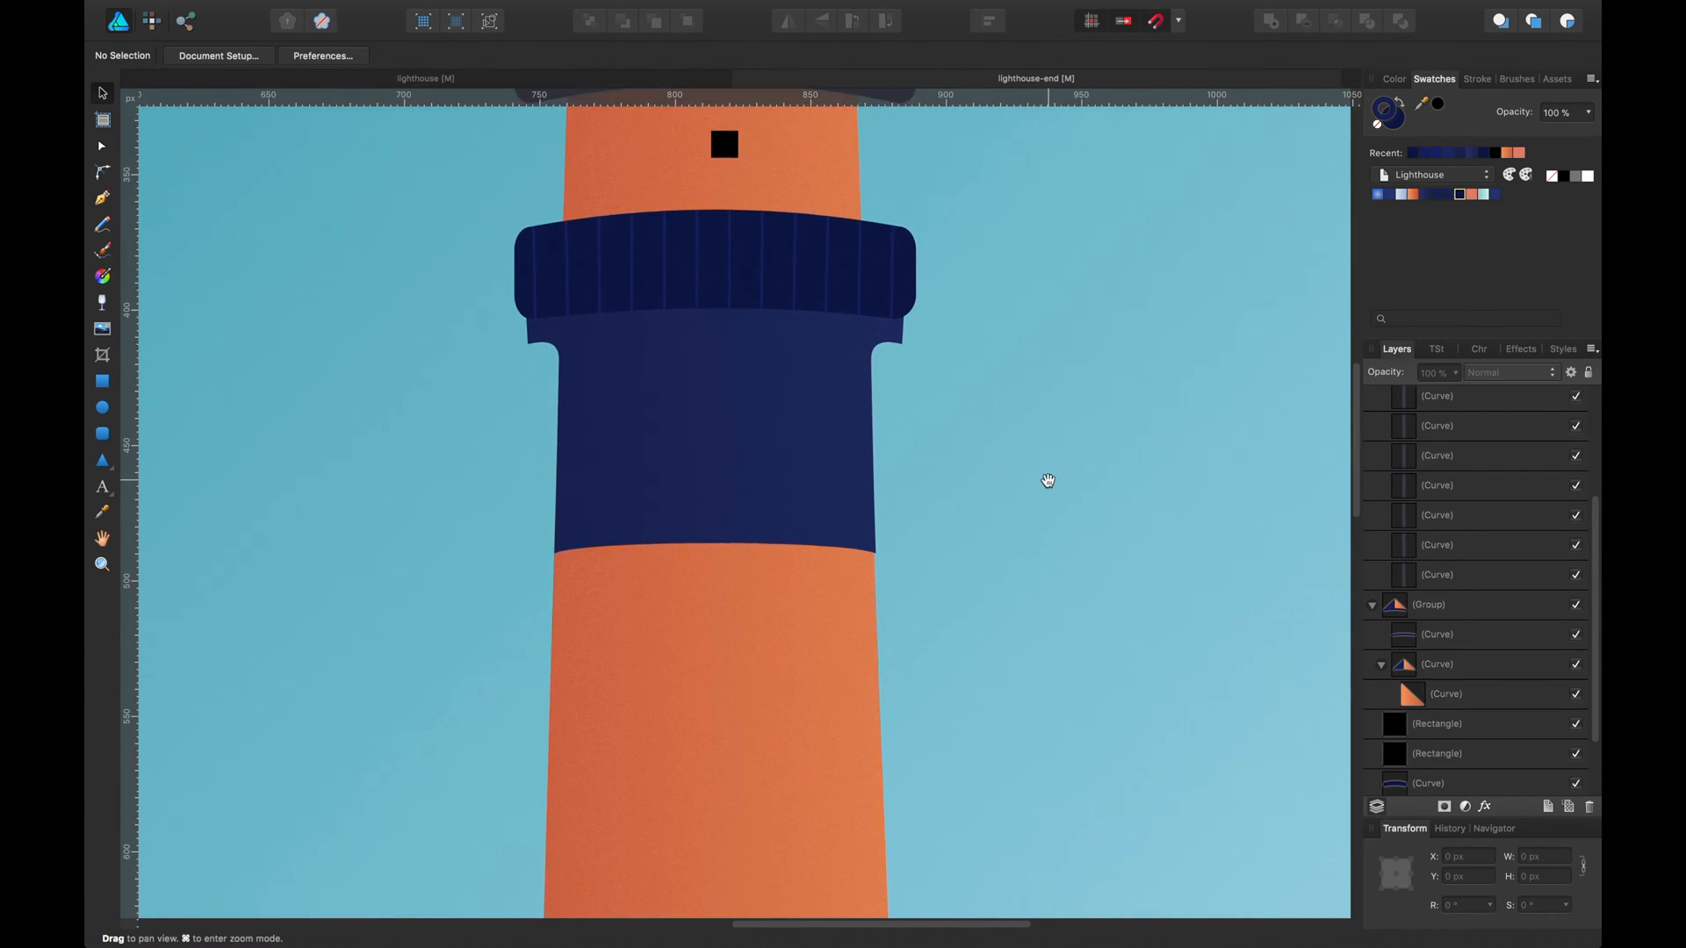
{"action": "left_click", "coordinate": [571, 488]}
{"action": "scroll", "coordinate": [746, 615], "scroll_direction": "down", "scroll_amount": 5}
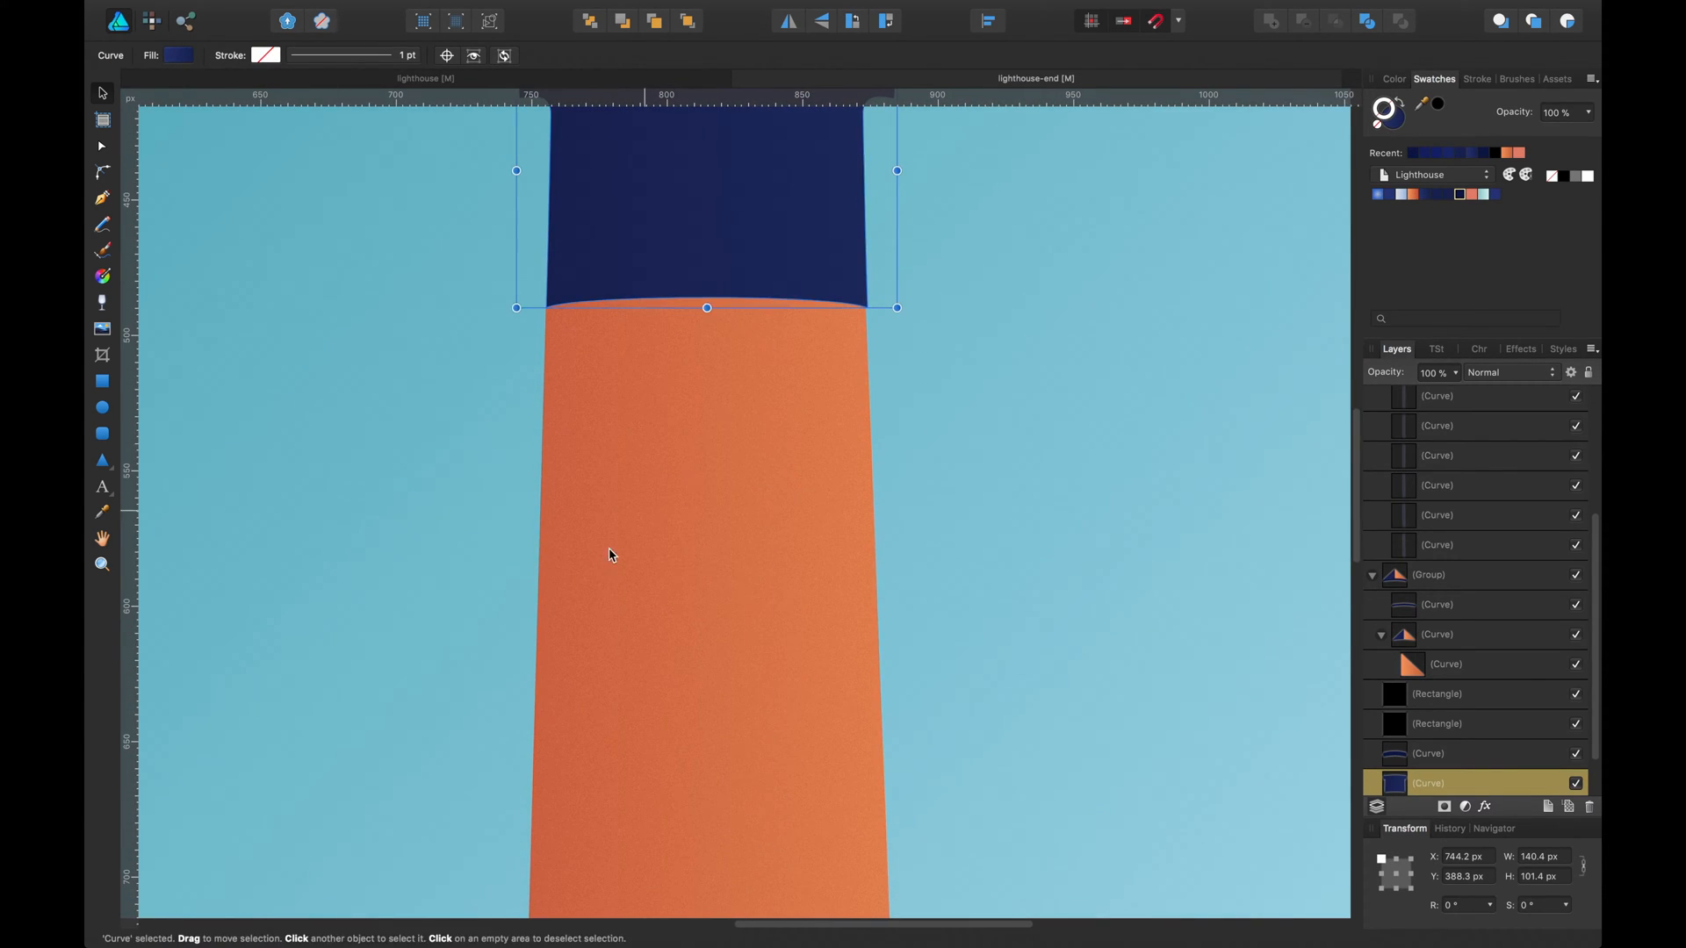
{"action": "scroll", "coordinate": [658, 508], "scroll_direction": "down", "scroll_amount": 4}
{"action": "left_click", "coordinate": [102, 202]}
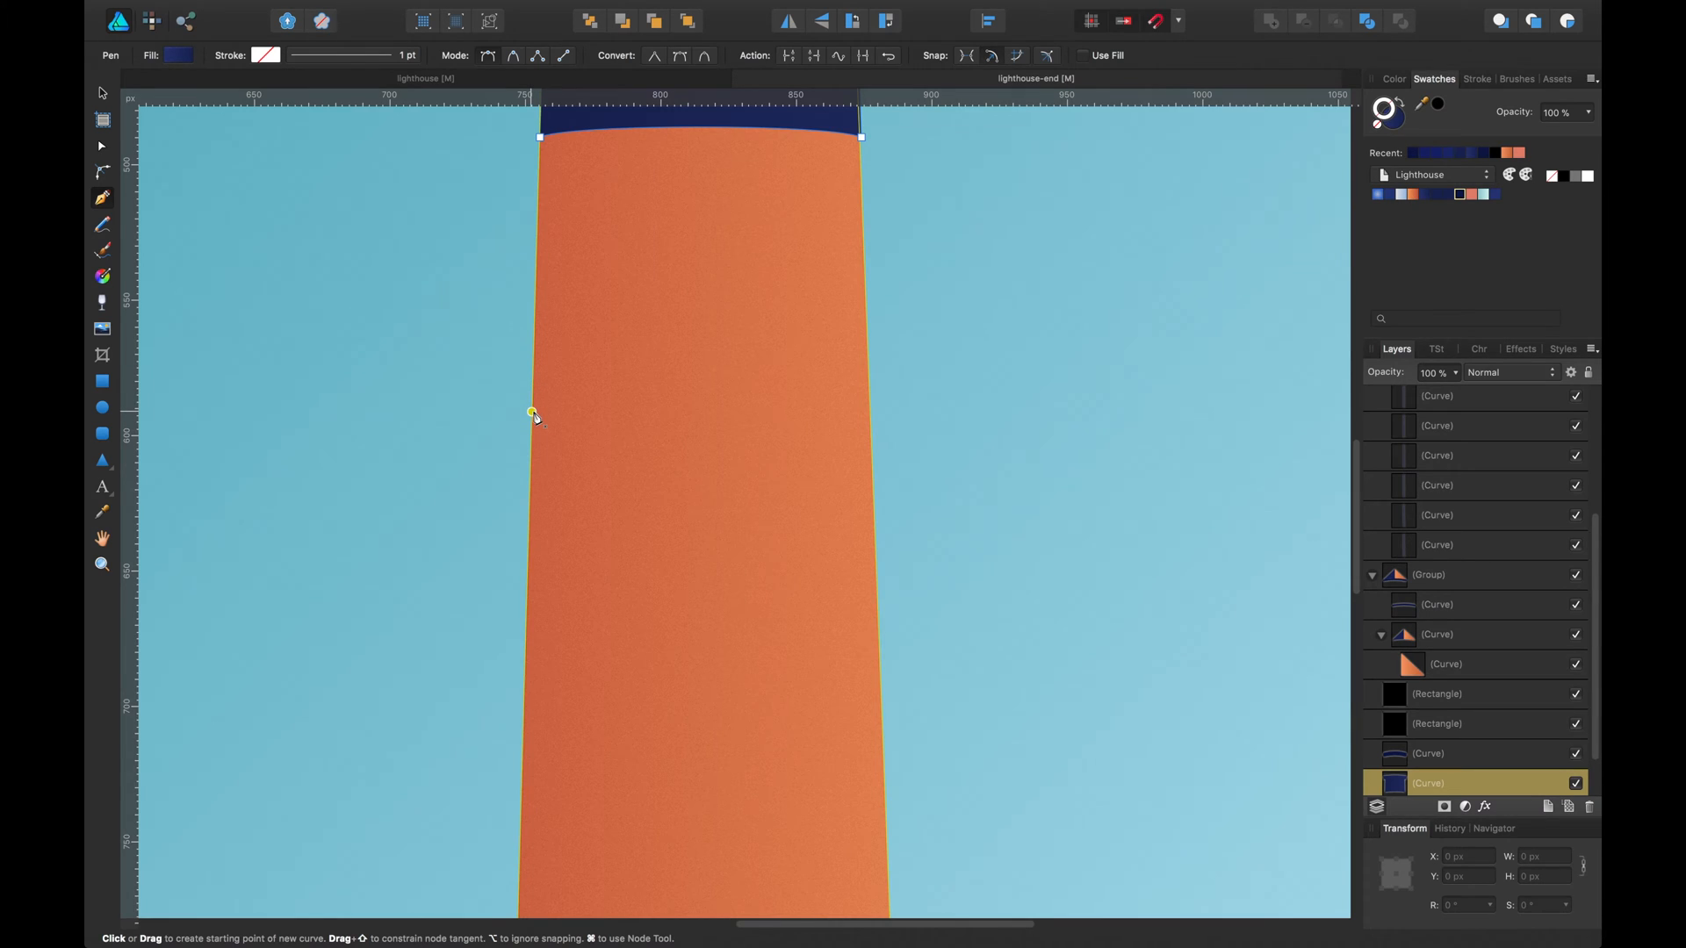
{"action": "left_click", "coordinate": [532, 412]}
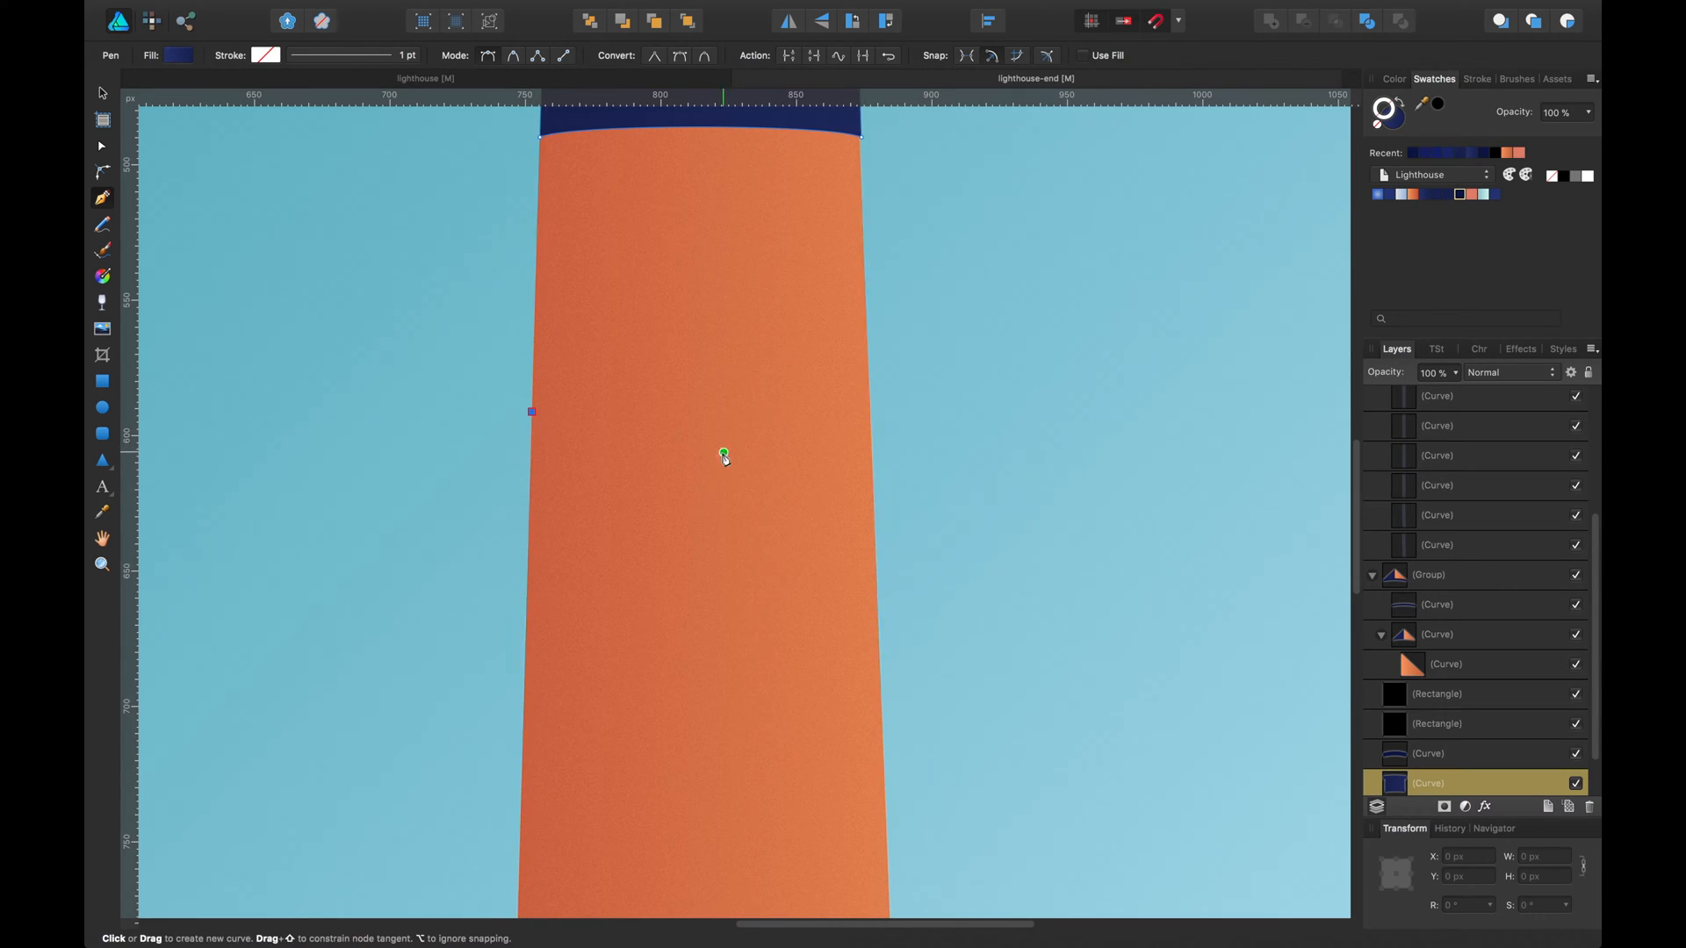
{"action": "left_click", "coordinate": [871, 404]}
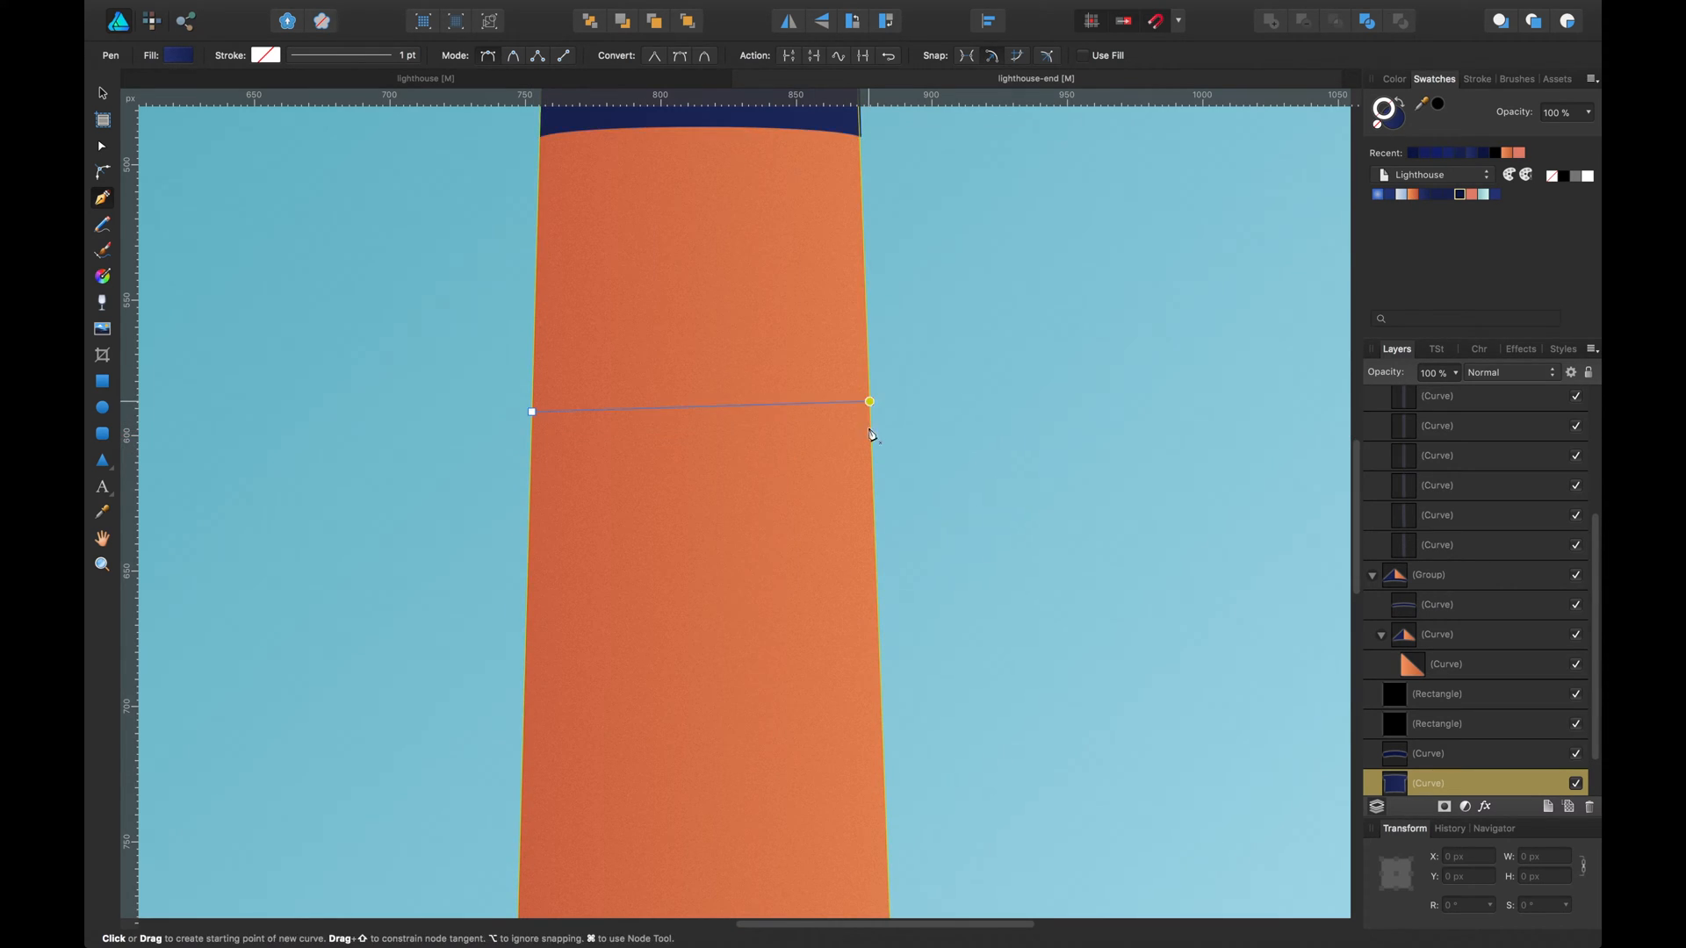
{"action": "scroll", "coordinate": [878, 509], "scroll_direction": "down", "scroll_amount": 4}
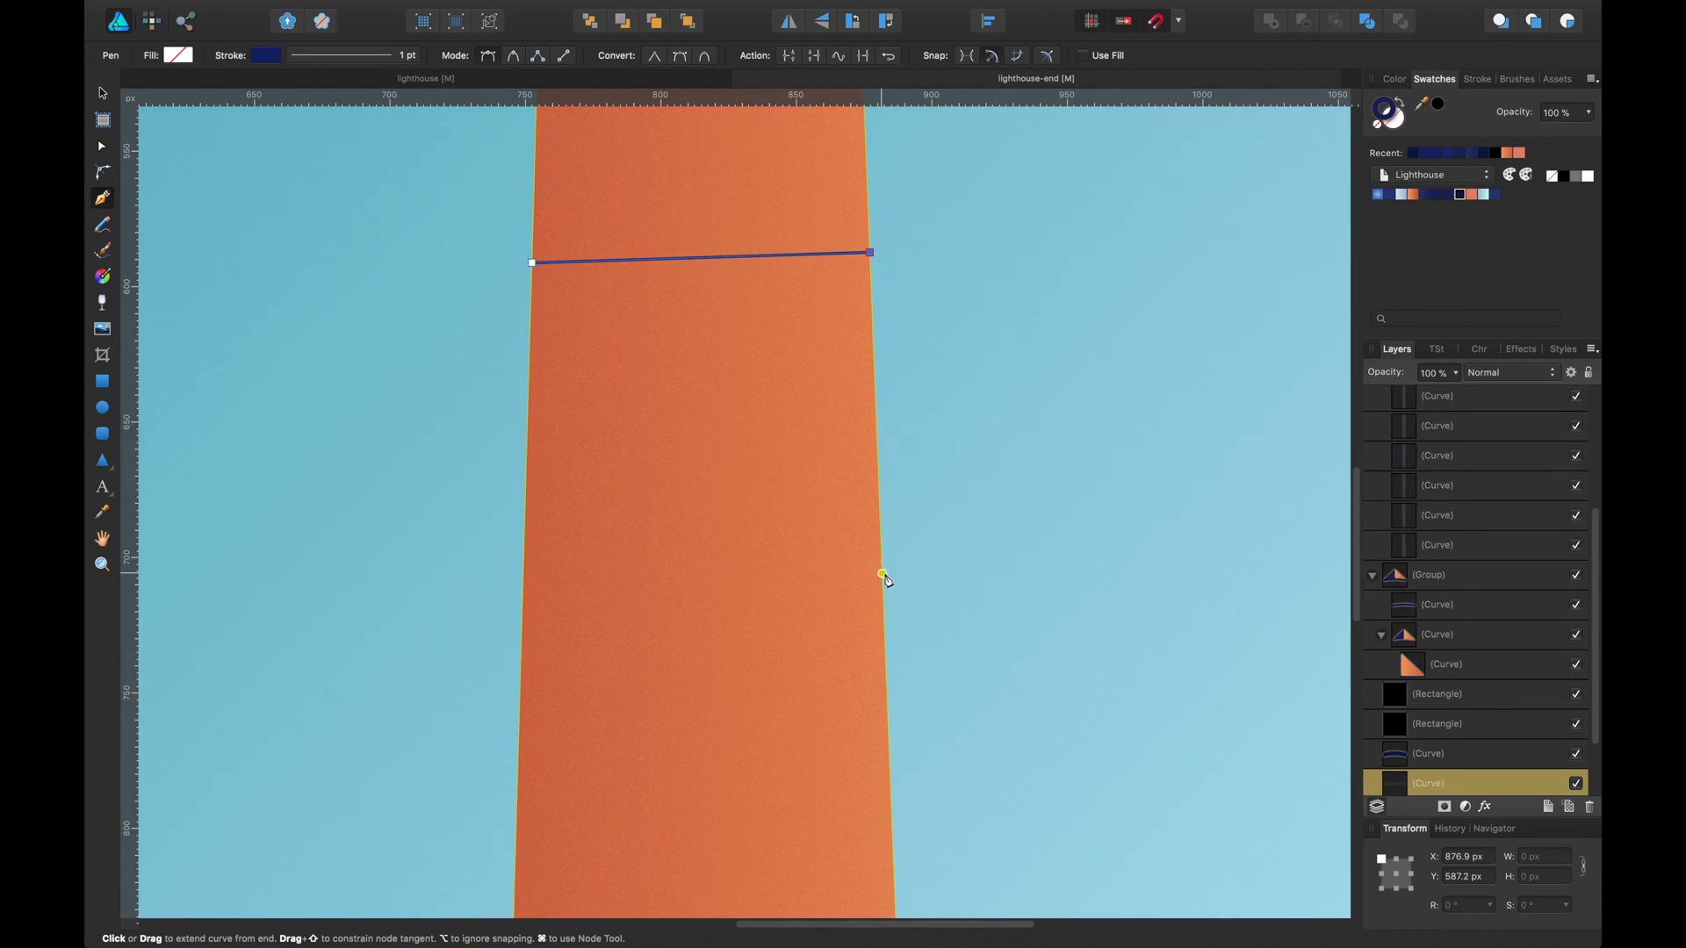
{"action": "left_click", "coordinate": [883, 591]}
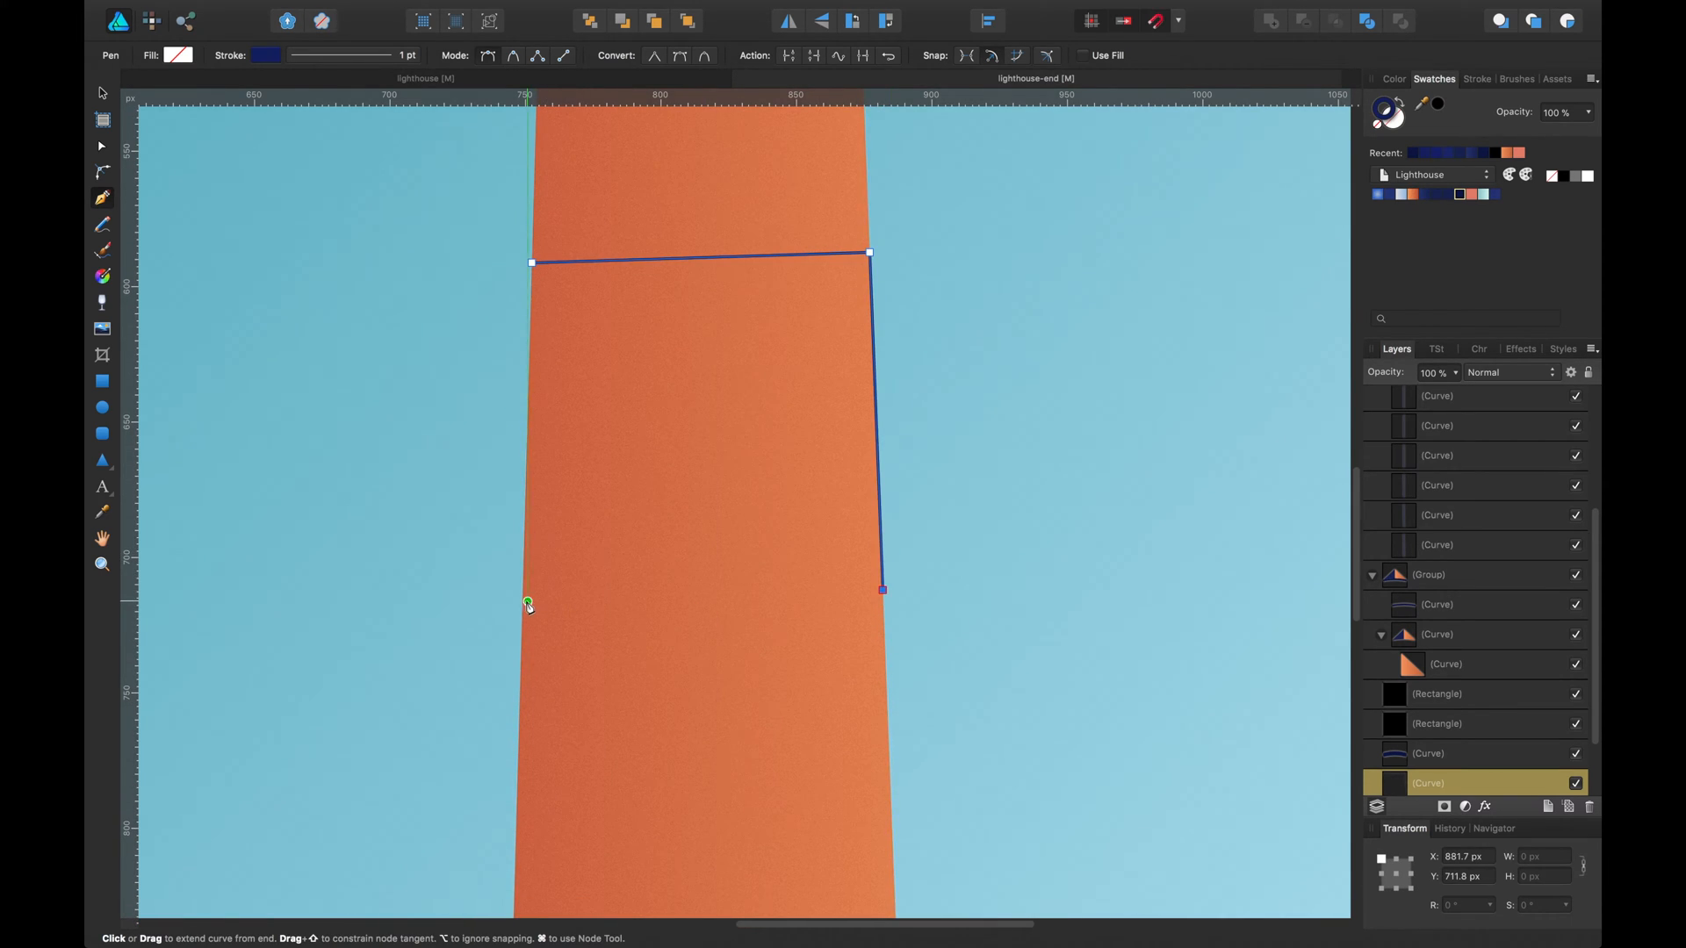
{"action": "left_click", "coordinate": [523, 606]}
{"action": "left_click", "coordinate": [533, 263]}
{"action": "key", "text": "v"}
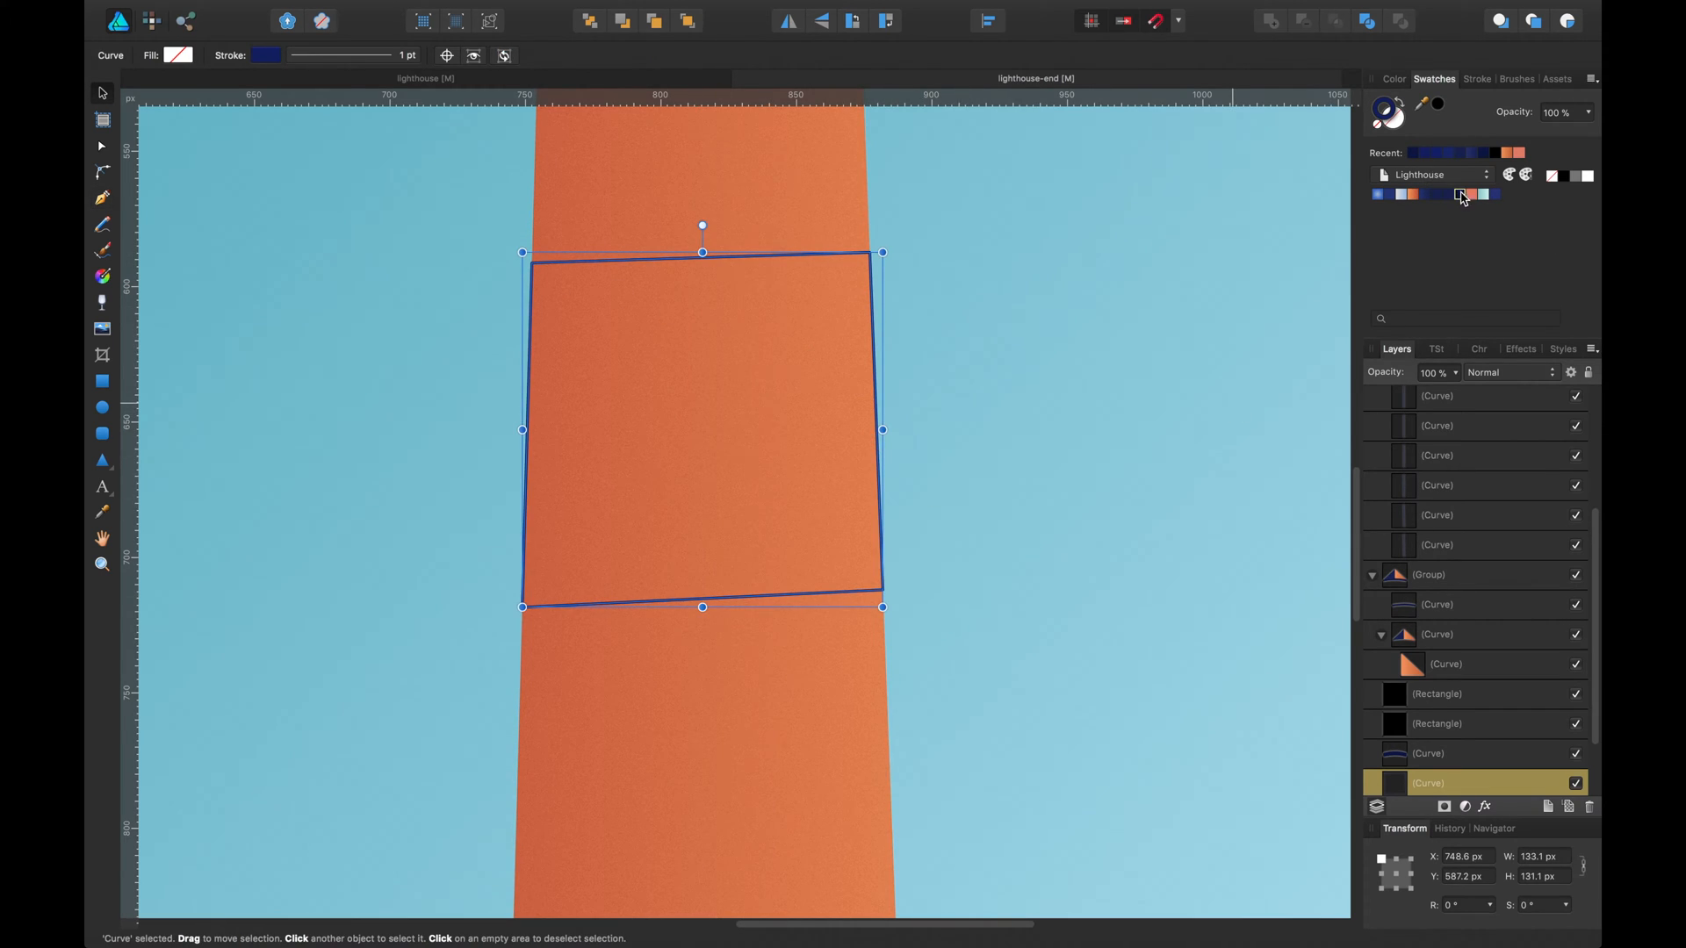
Fill the new four-sided tower shape with the dark blue gradient swatch and leave it without a stroke.
{"action": "left_click", "coordinate": [1400, 110]}
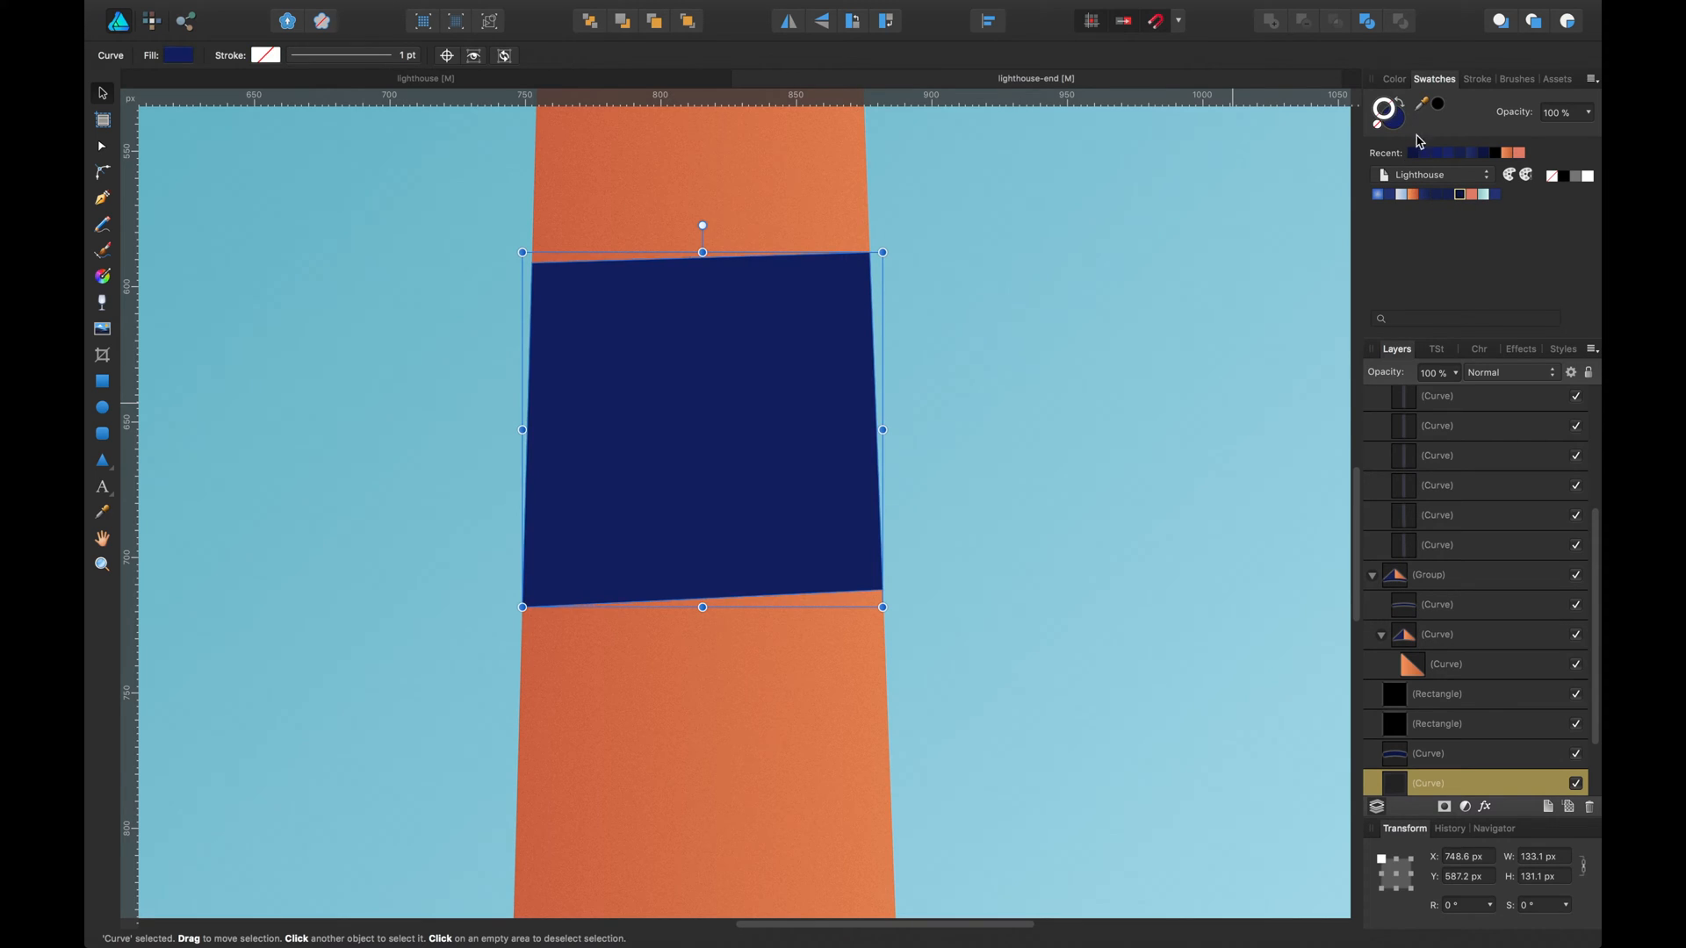
{"action": "left_click", "coordinate": [1426, 195]}
{"action": "left_click", "coordinate": [1435, 195]}
{"action": "left_click", "coordinate": [1394, 195]}
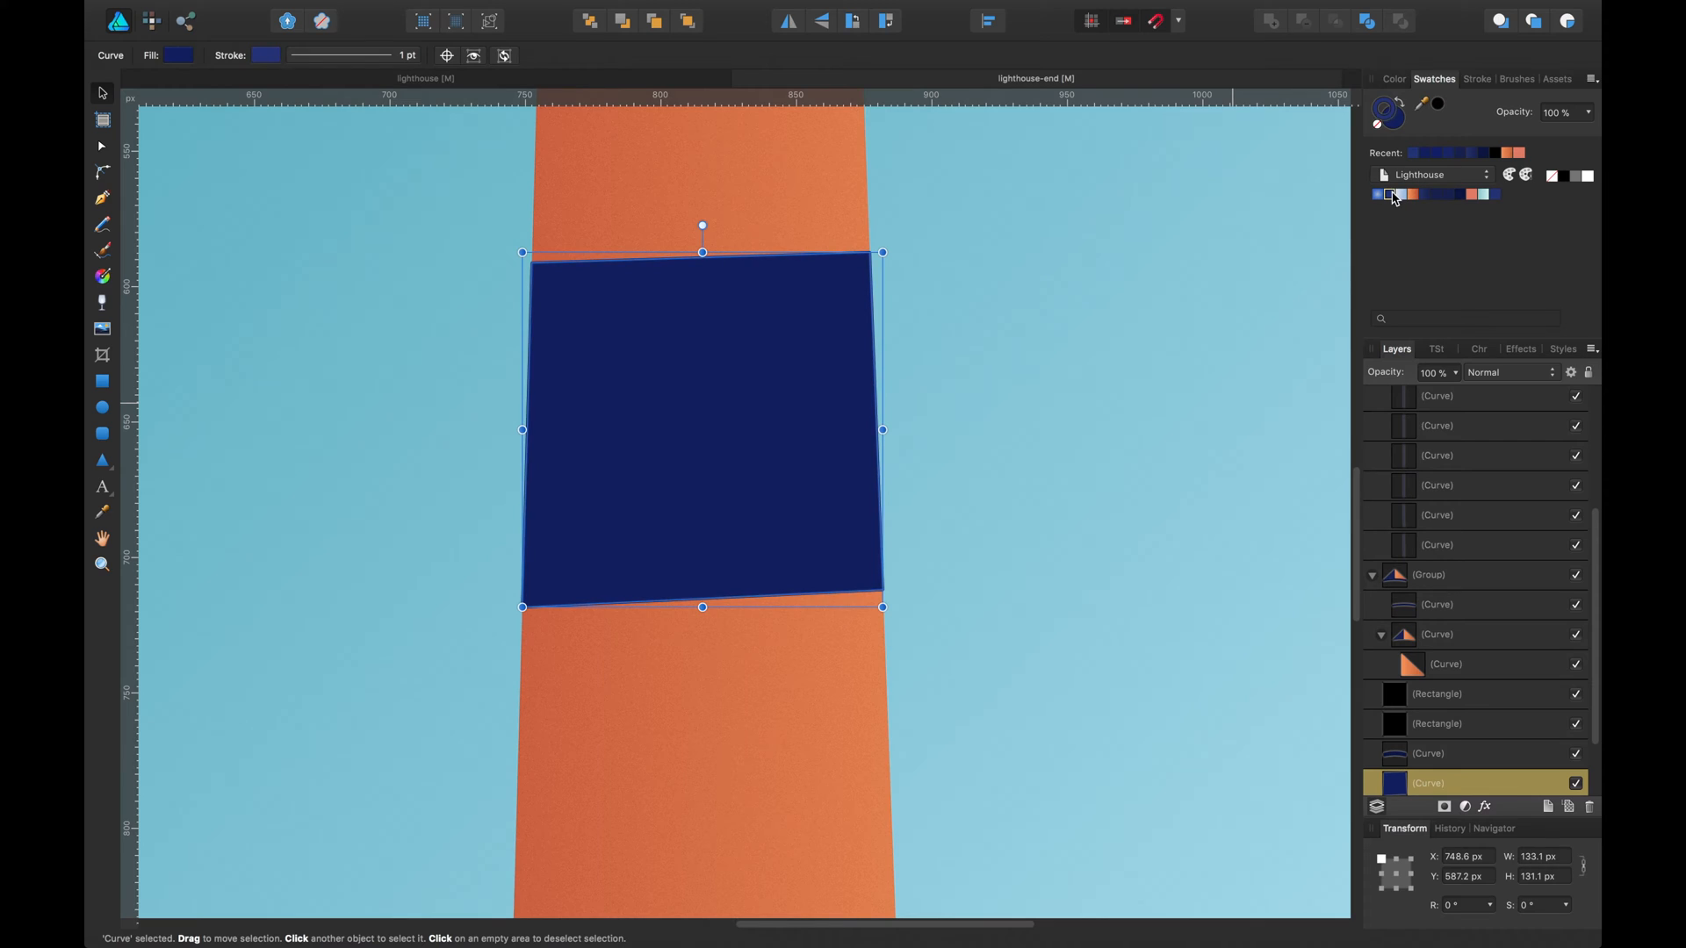
{"action": "left_click", "coordinate": [1379, 126]}
{"action": "left_click", "coordinate": [1425, 194]}
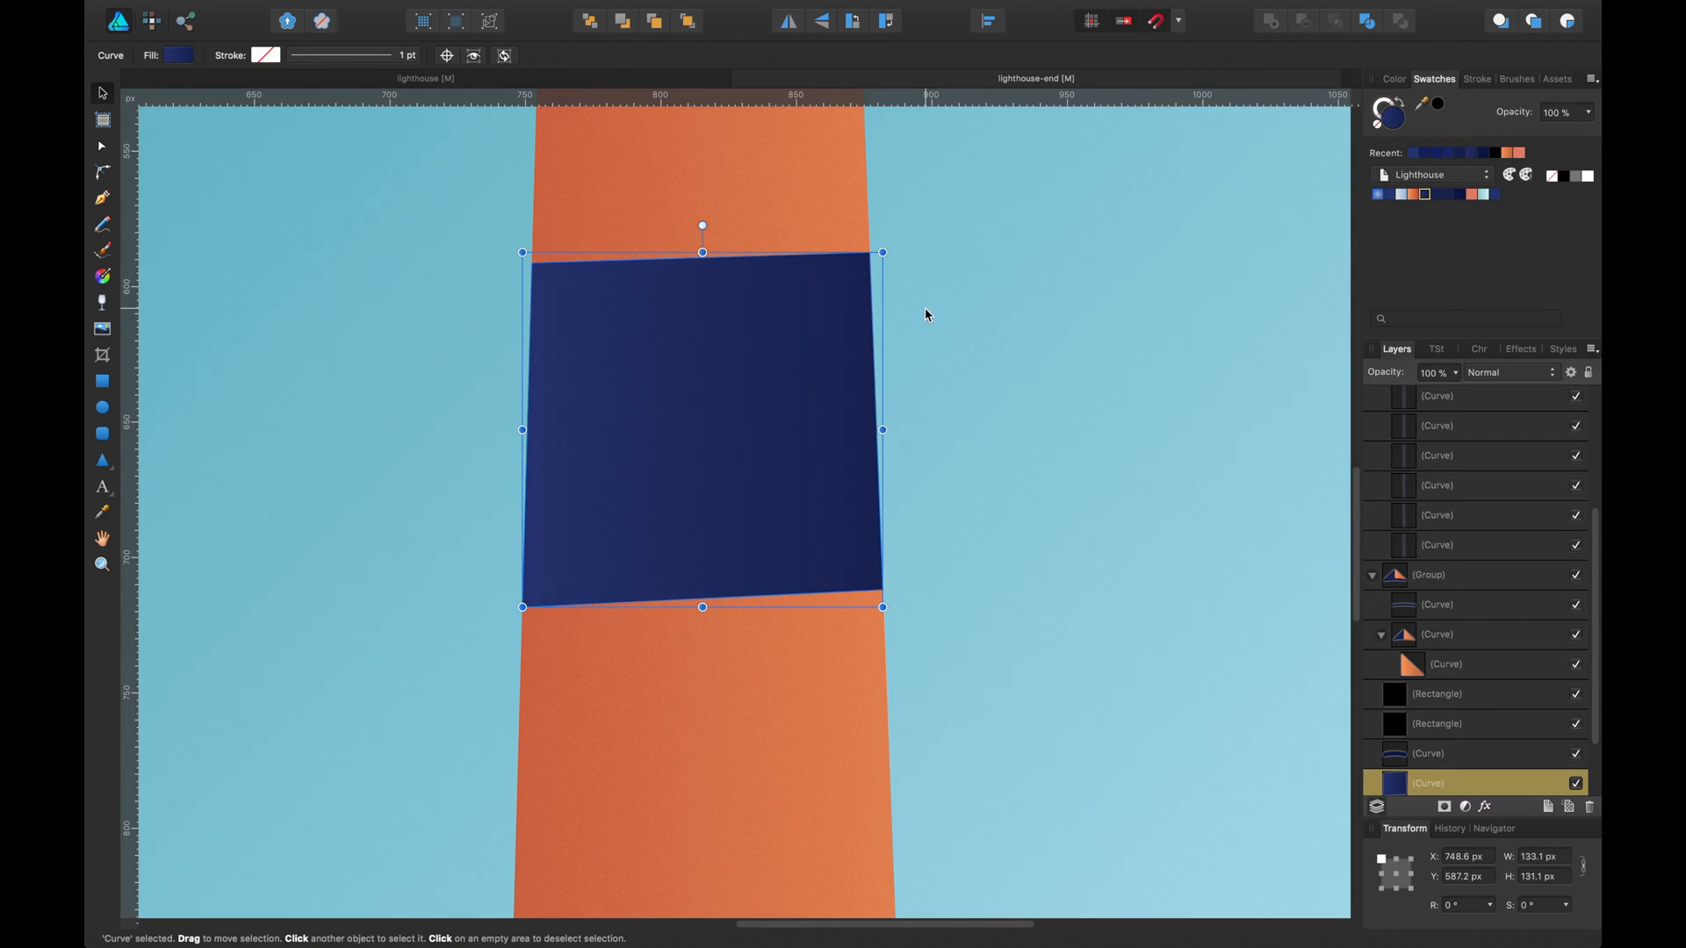
Shorten the linear fill gradient of the dark blue section under the gallery so it ends closer to the tower's edge.
{"action": "key", "text": "ctrl+minus"}
{"action": "scroll", "coordinate": [895, 377], "scroll_direction": "up", "scroll_amount": 5}
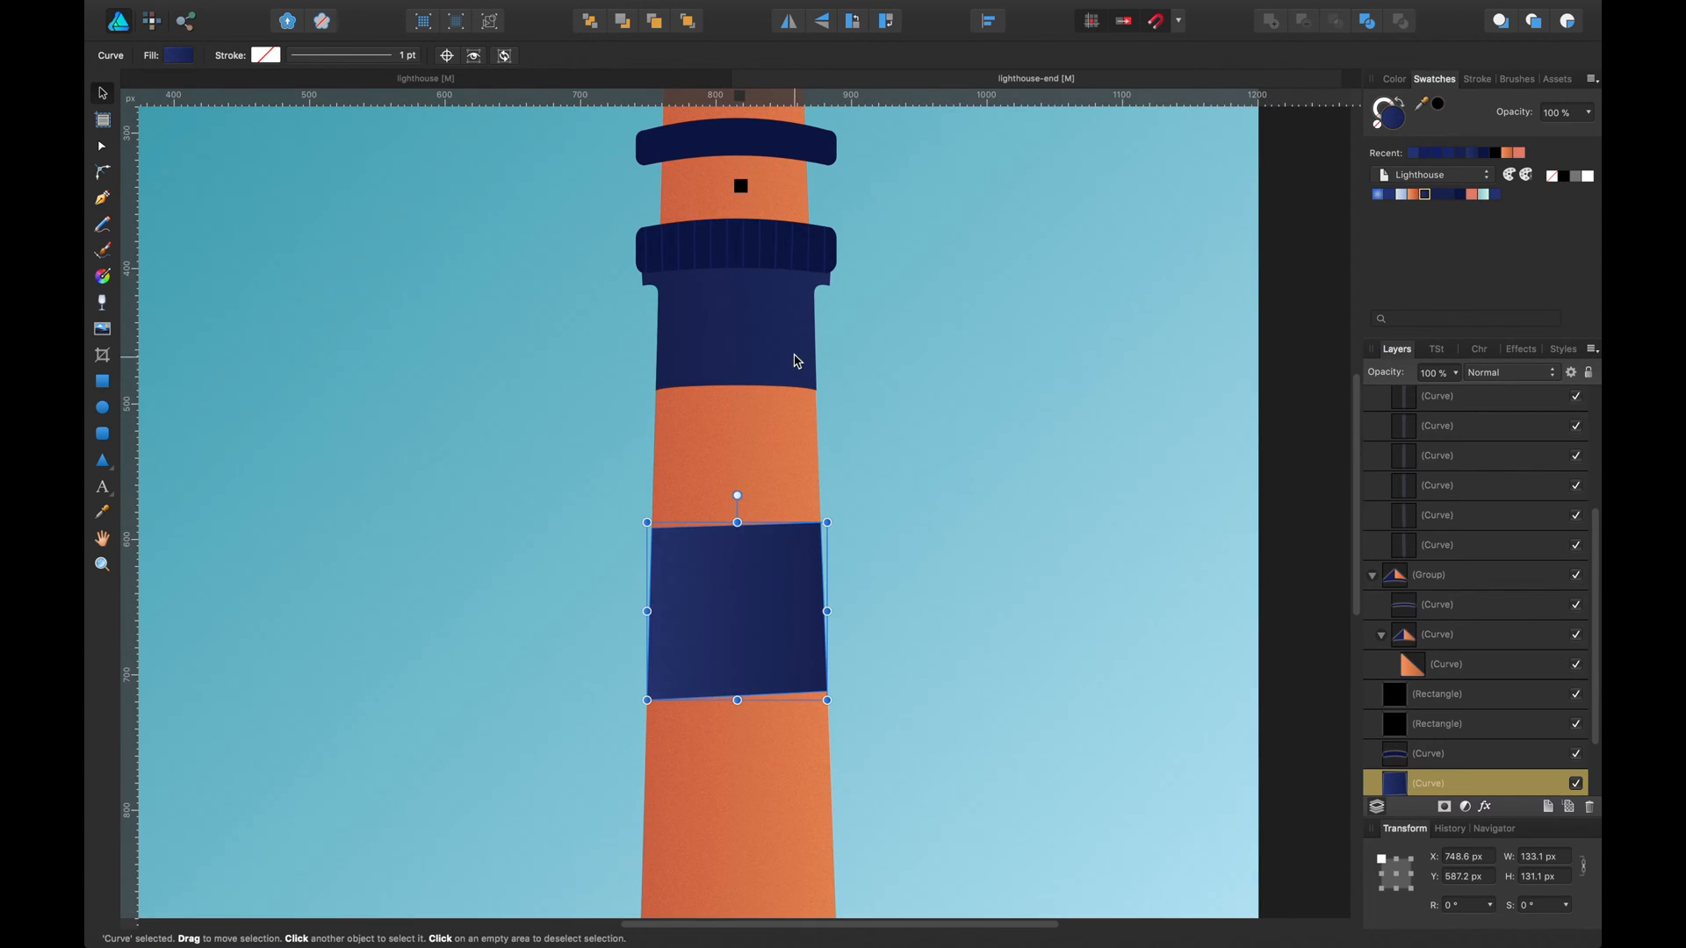
{"action": "left_click", "coordinate": [769, 345]}
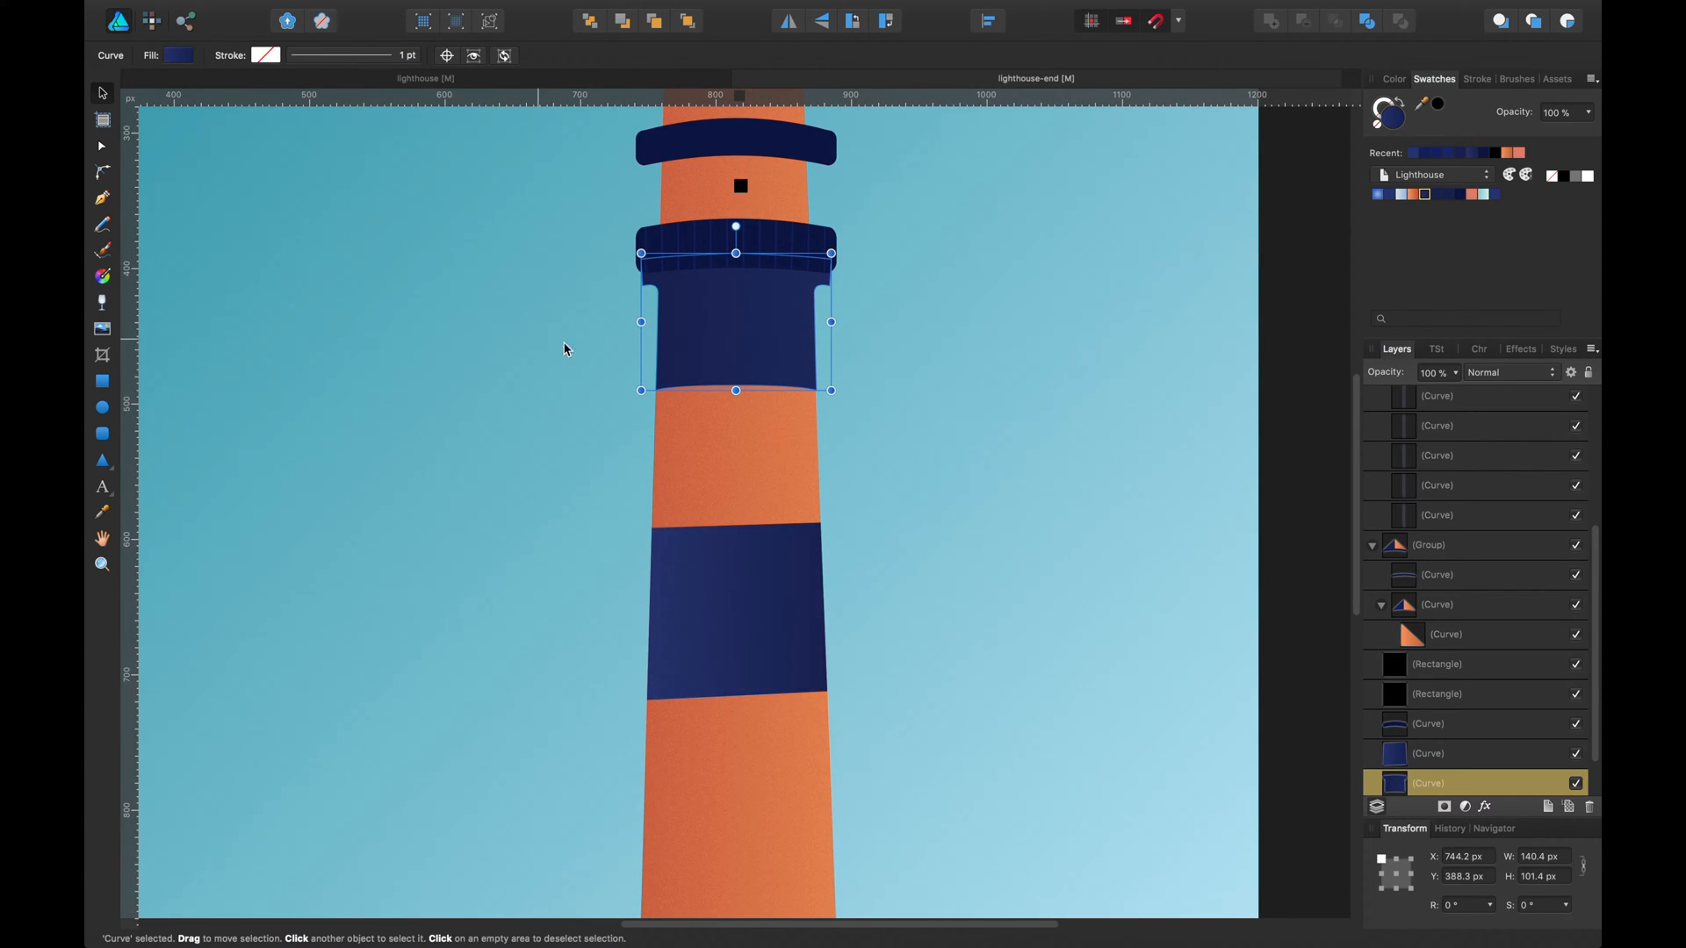
{"action": "left_click", "coordinate": [103, 277]}
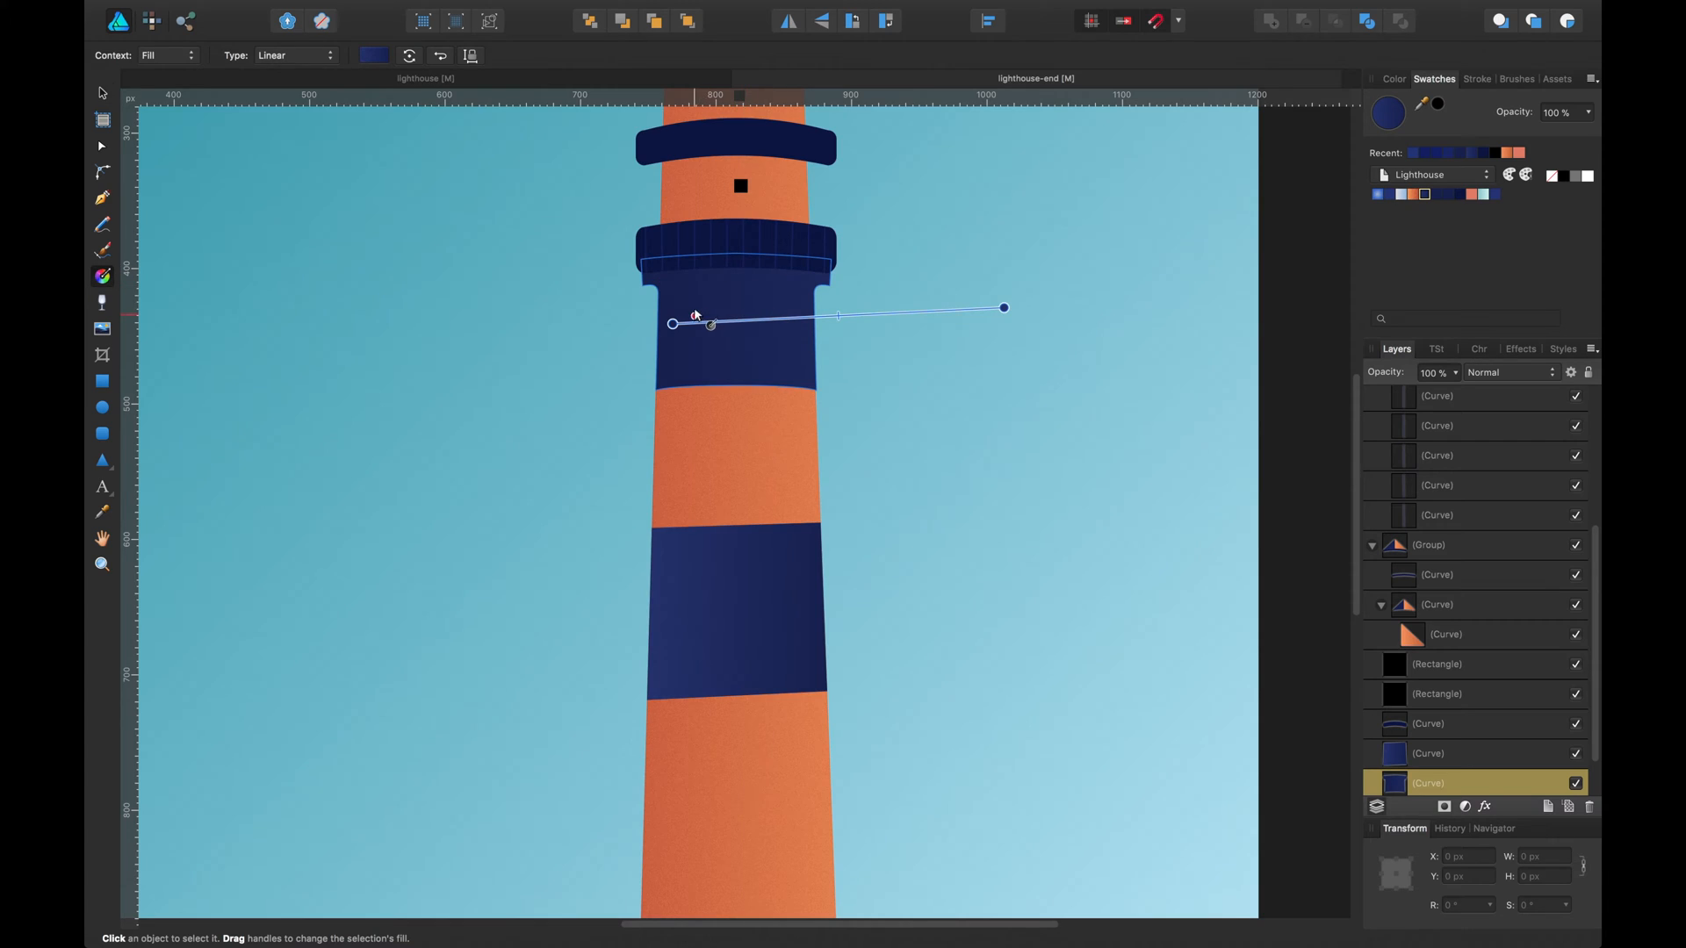
{"action": "left_click_drag", "start_coordinate": [999, 306], "coordinate": [892, 307]}
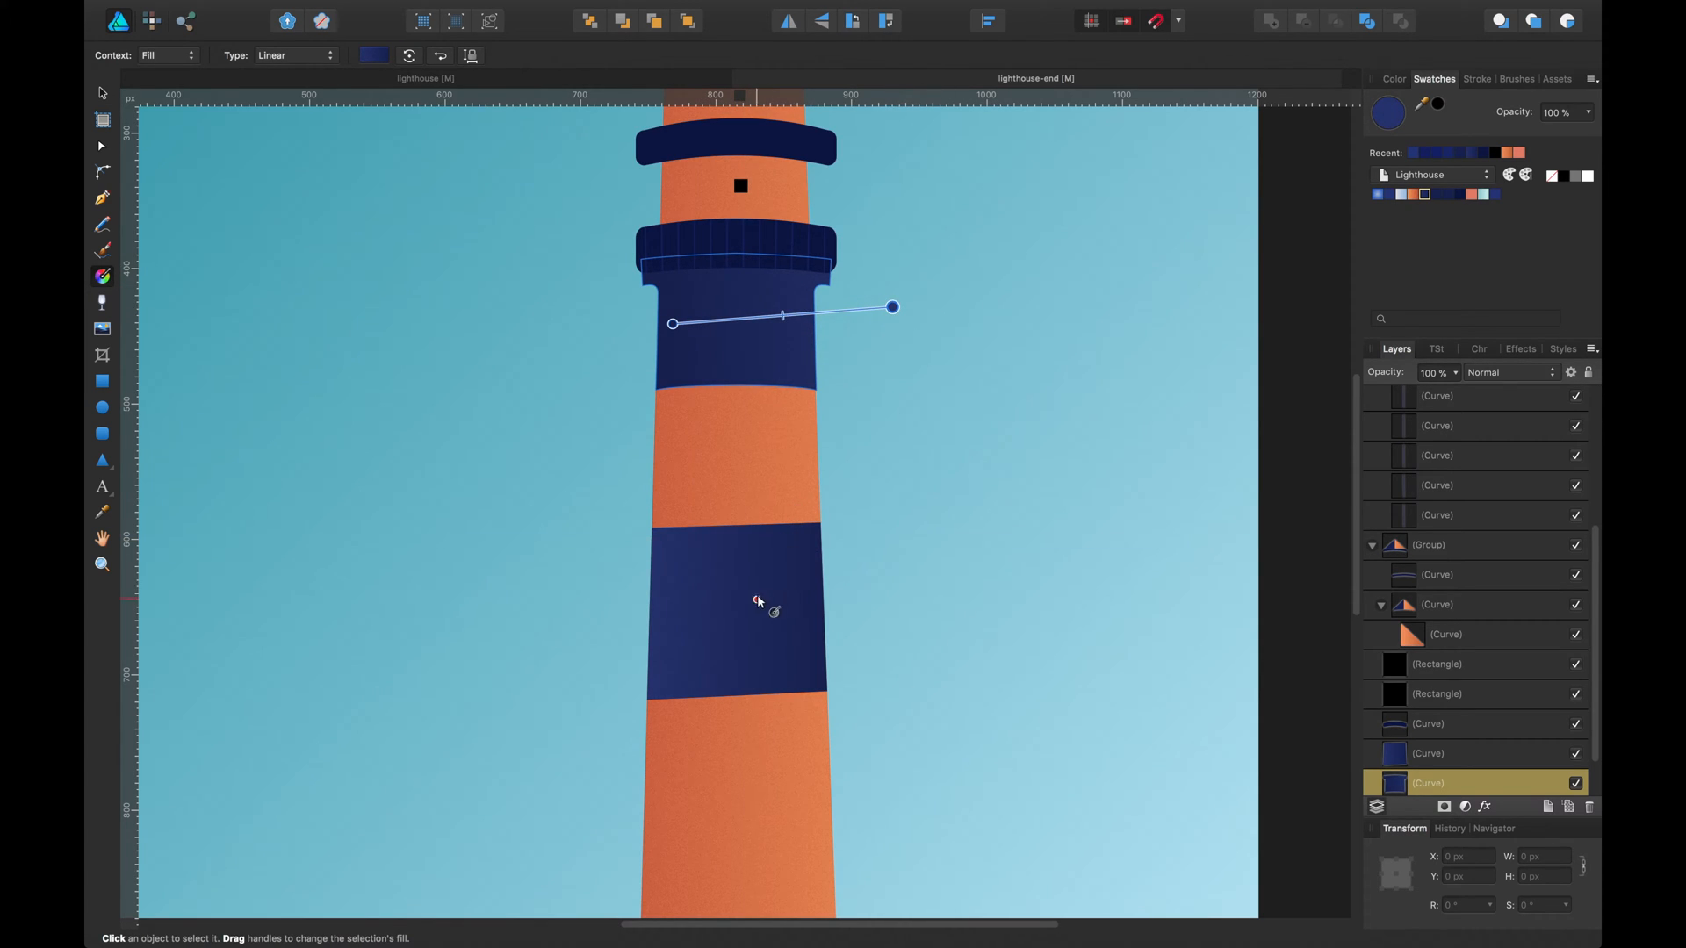
Angle the new dark blue stripe's fill gradient slightly upward, extending its end beyond the tower's right edge.
{"action": "left_click", "coordinate": [746, 616]}
{"action": "left_click_drag", "start_coordinate": [647, 611], "coordinate": [650, 600]}
{"action": "left_click_drag", "start_coordinate": [829, 609], "coordinate": [874, 585]}
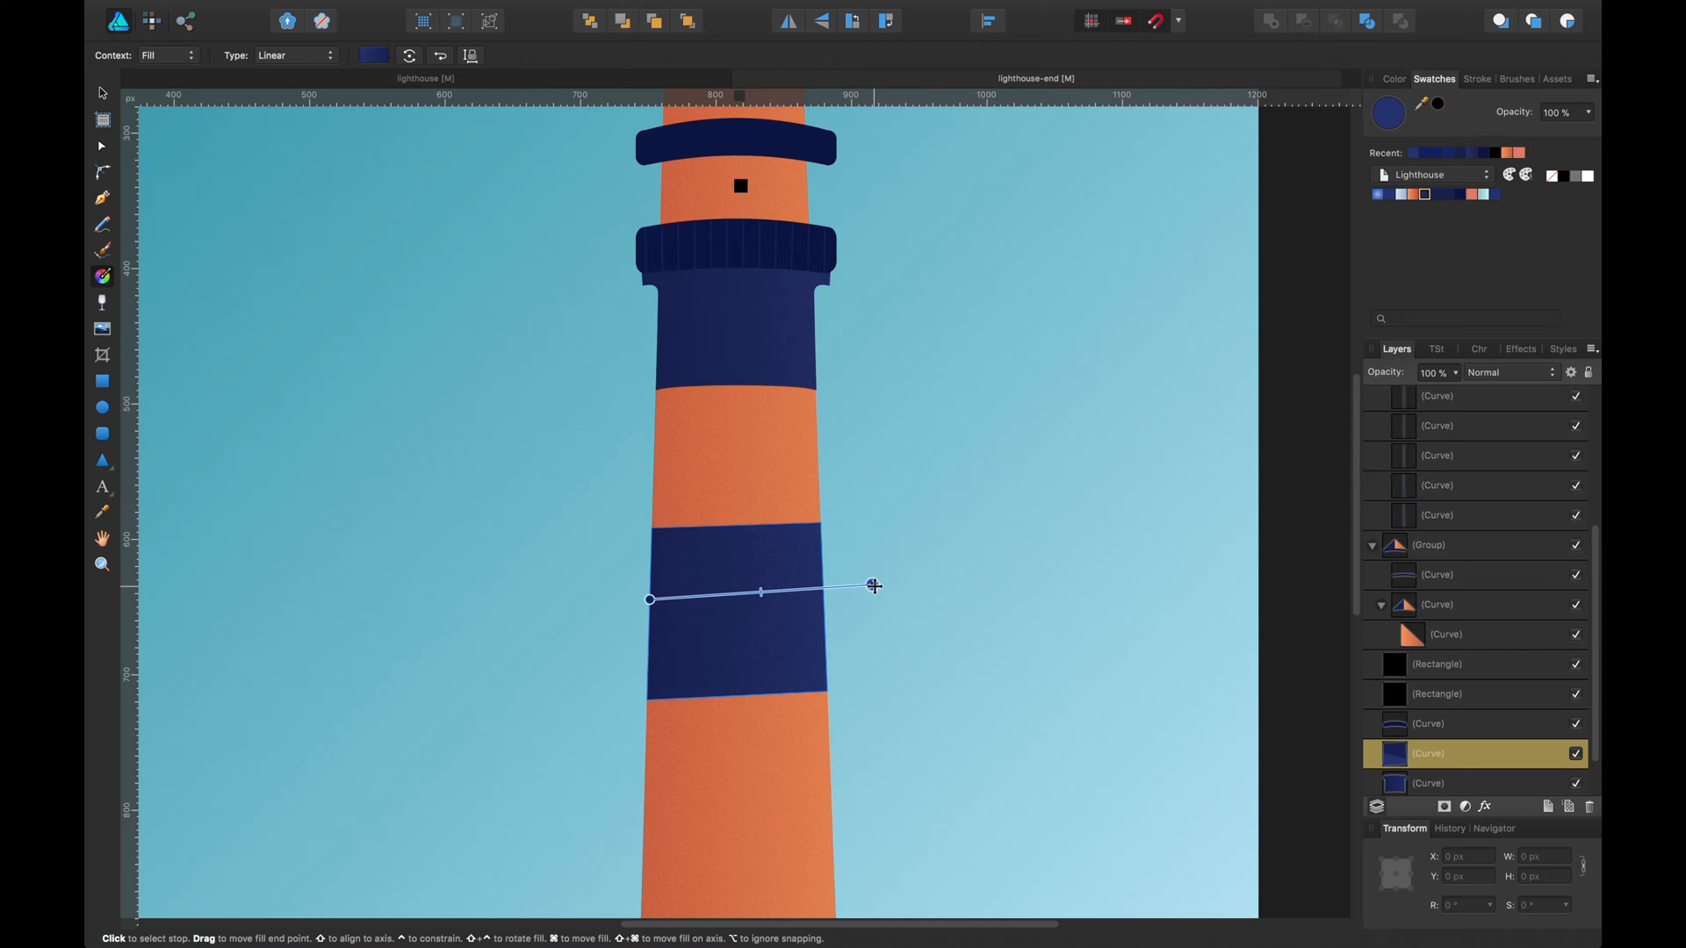
{"action": "key", "text": "v"}
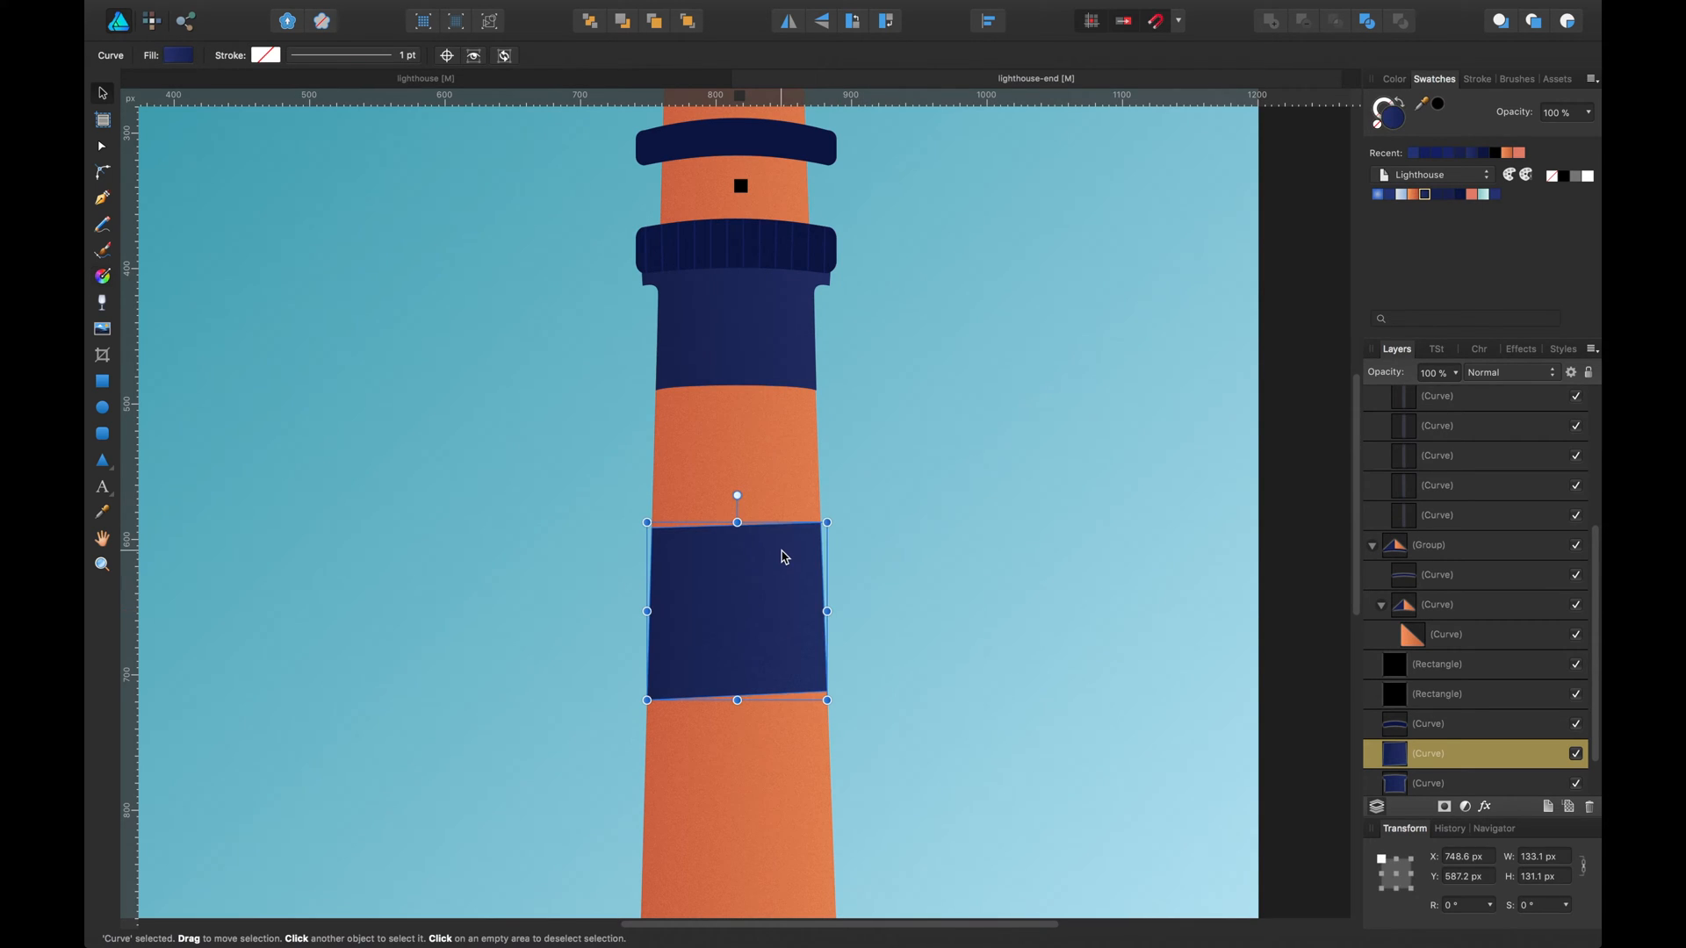
Even out the stripe's upper and lower edges and bend both into shallow upward arcs.
{"action": "key", "text": "a"}
{"action": "mouse_move", "coordinate": [827, 523]}
{"action": "left_mouse_down"}
{"action": "mouse_move", "coordinate": [821, 539]}
{"action": "mouse_move", "coordinate": [746, 521]}
{"action": "left_mouse_up"}
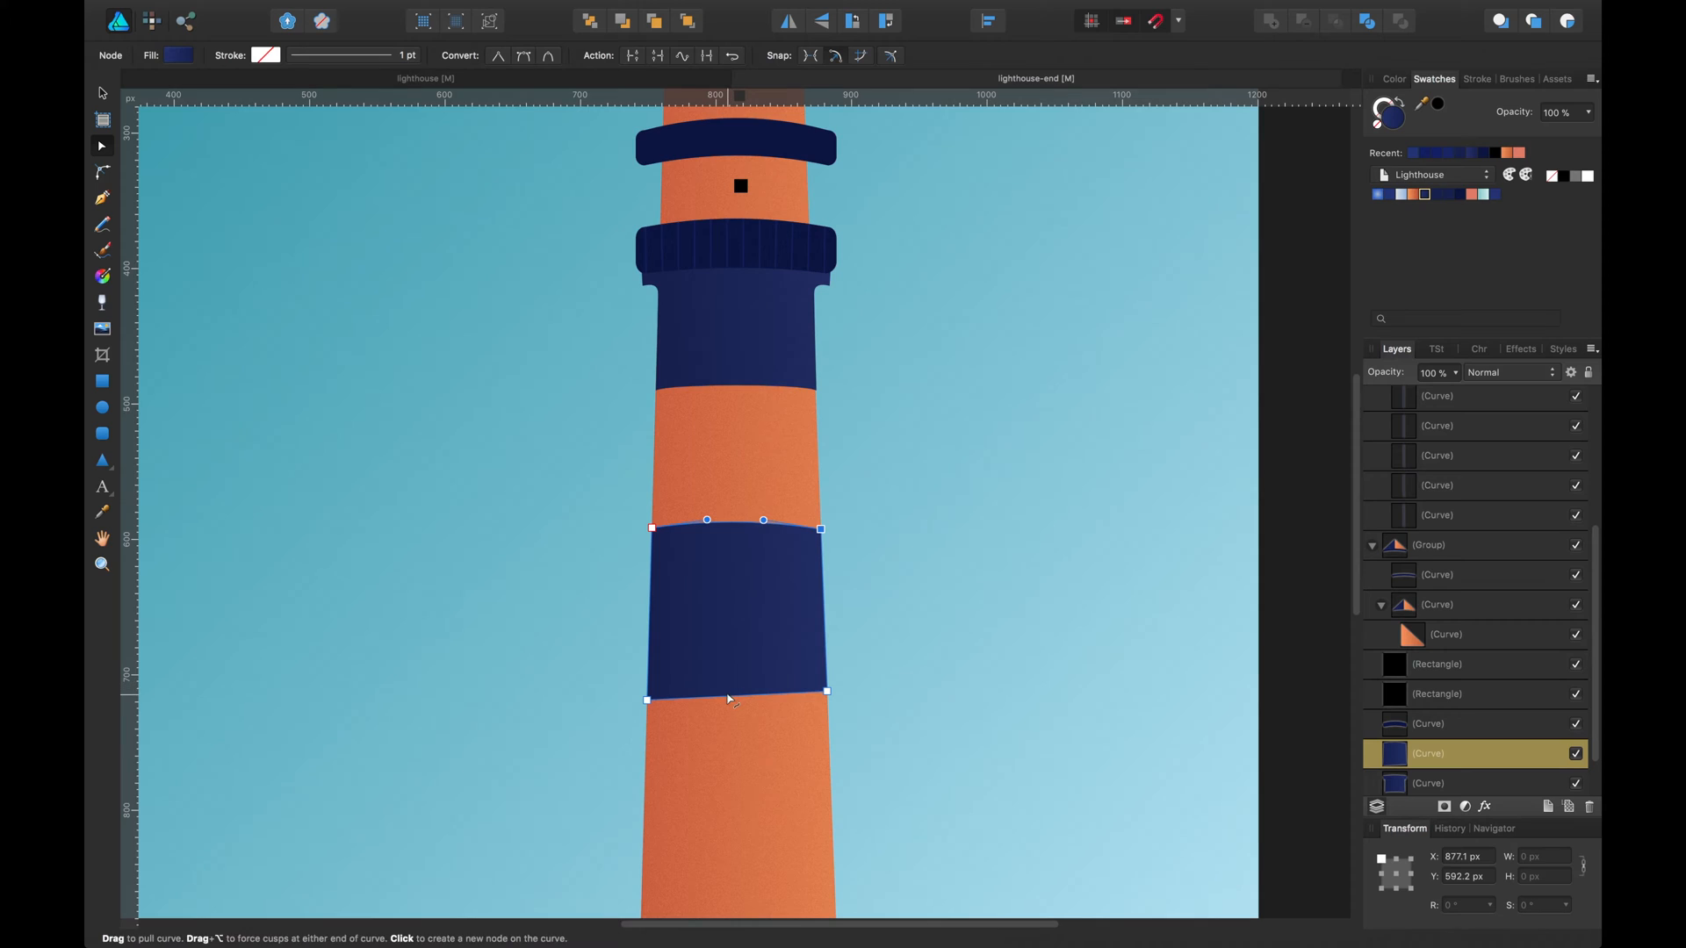
{"action": "left_click_drag", "start_coordinate": [827, 693], "coordinate": [742, 695]}
{"action": "key", "text": "v"}
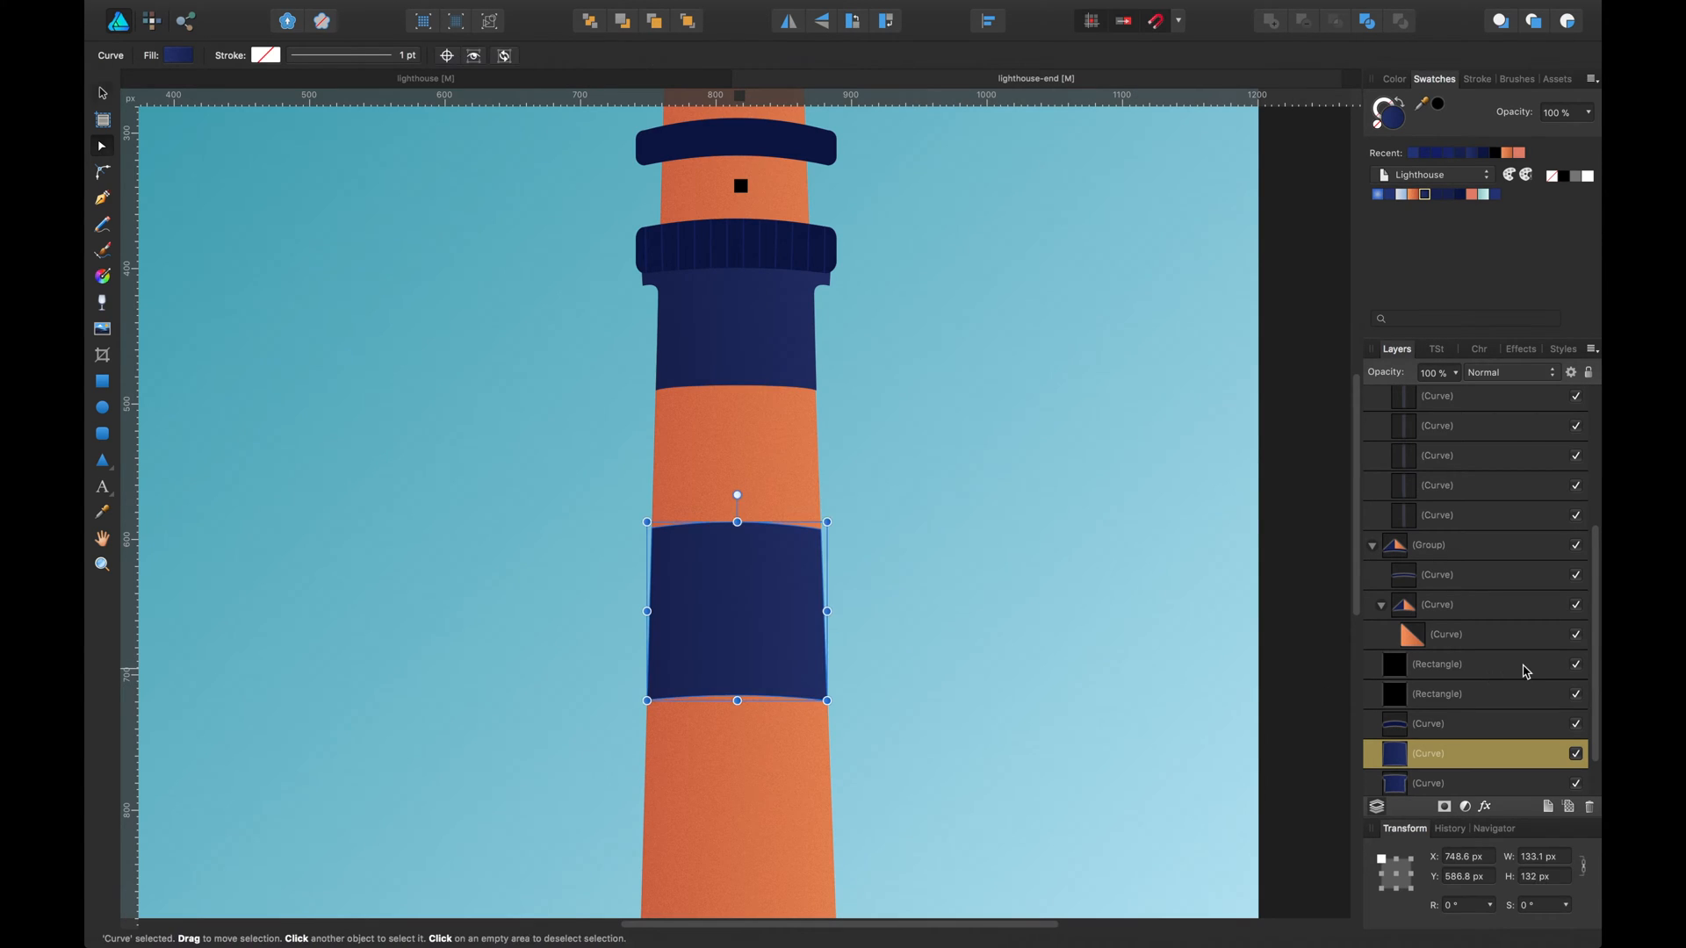
Nest the stripe's curve inside the orange tower curve so the tower clips it.
{"action": "scroll", "coordinate": [1460, 714], "scroll_direction": "down", "scroll_amount": 2}
{"action": "left_click_drag", "start_coordinate": [1402, 748], "coordinate": [1450, 769]}
{"action": "left_click", "coordinate": [1150, 547]}
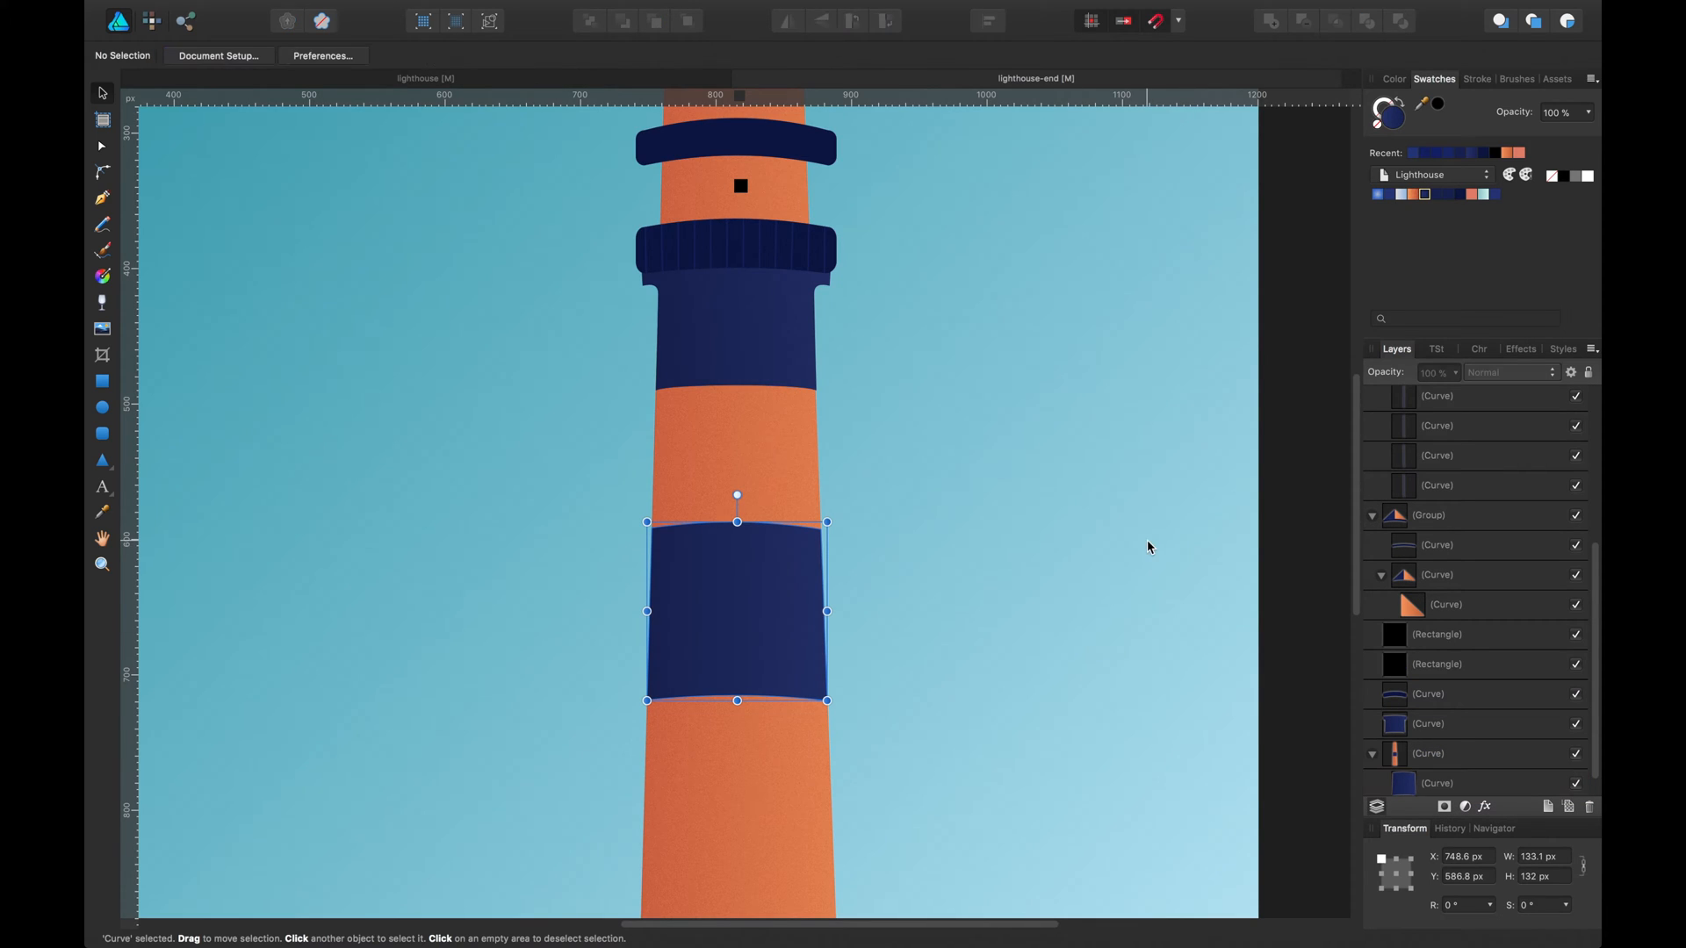
Enlarge the clipped stripe to about 139 by 138 px so it extends past both tower edges.
{"action": "left_click", "coordinate": [759, 558]}
{"action": "double_click", "coordinate": [770, 550]}
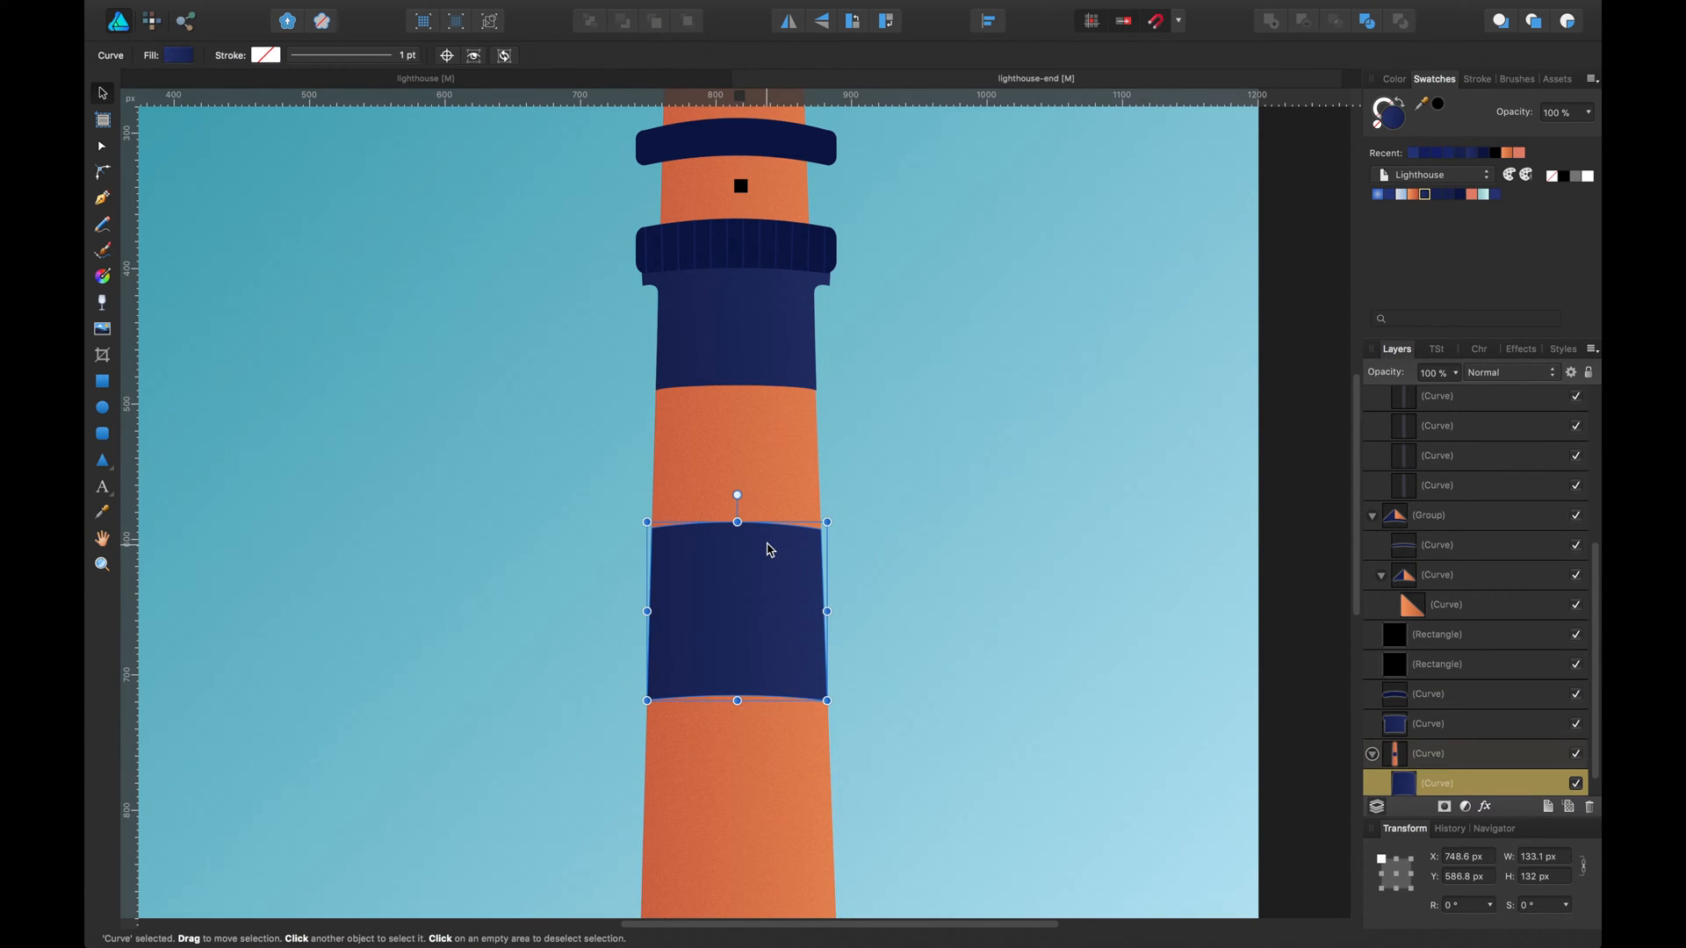
{"action": "left_click_drag", "start_coordinate": [742, 550], "coordinate": [744, 564]}
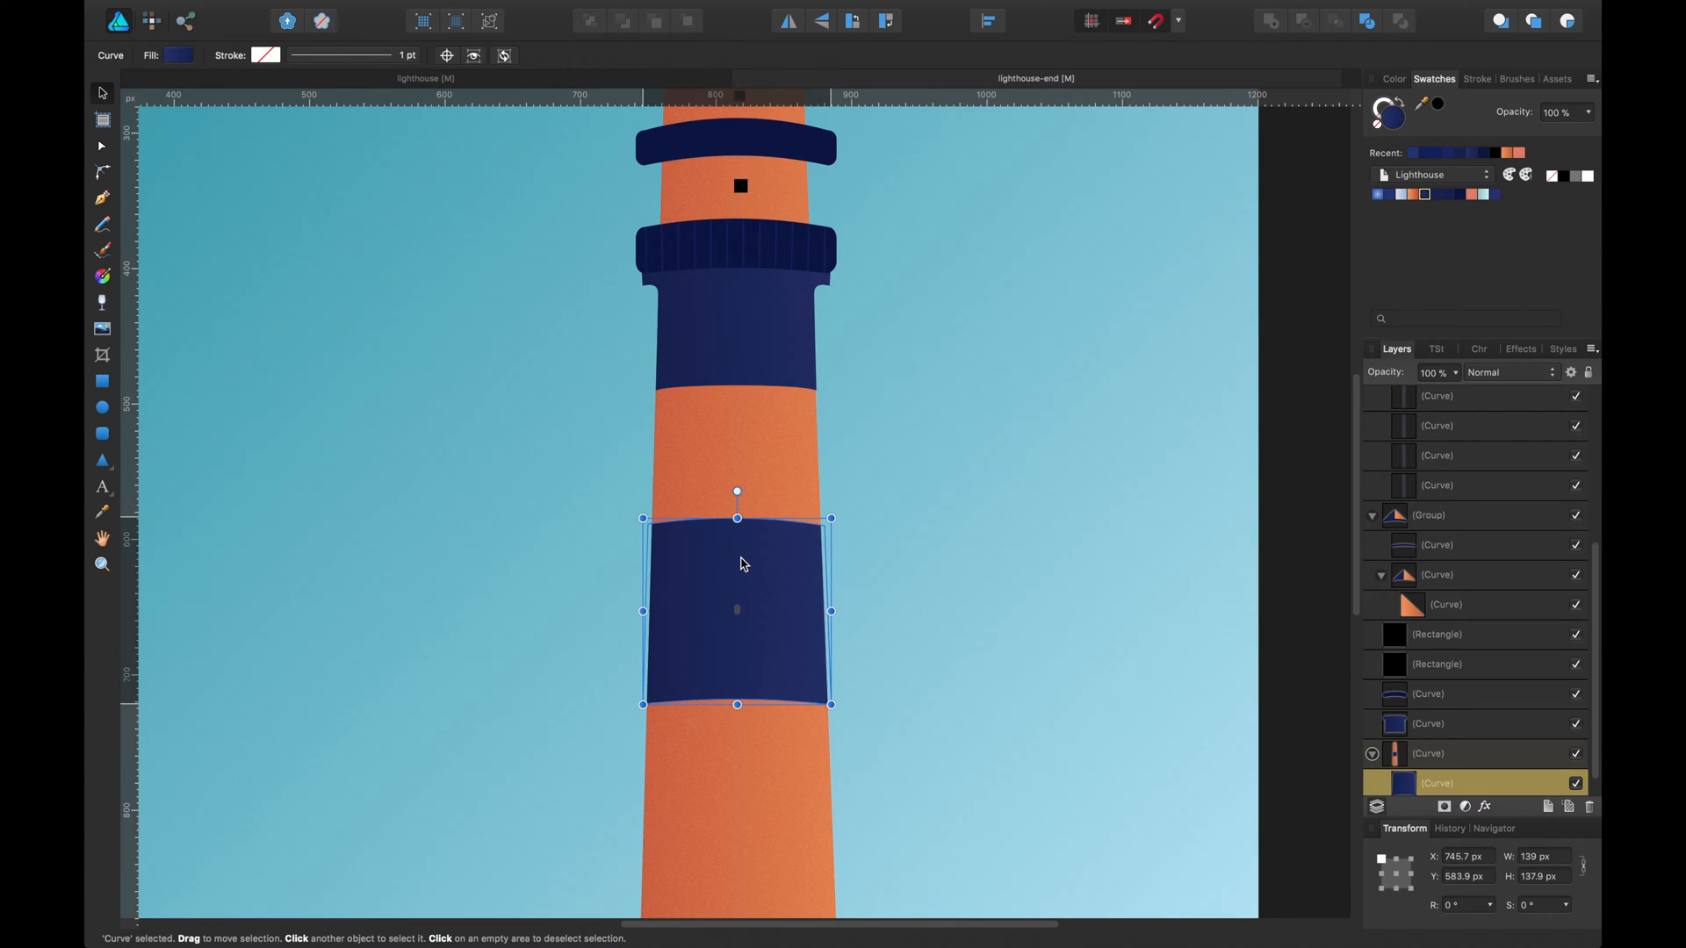
{"action": "left_click", "coordinate": [921, 647]}
Place a copy of the clipped stripe, about 139 by 150 px, near the foot of the tower.
{"action": "left_click_drag", "start_coordinate": [899, 651], "coordinate": [929, 509]}
{"action": "key", "text": "super+z"}
{"action": "key", "text": "super+z"}
{"action": "left_click_drag", "start_coordinate": [1044, 525], "coordinate": [1054, 369]}
{"action": "left_click_drag", "start_coordinate": [811, 326], "coordinate": [875, 702]}
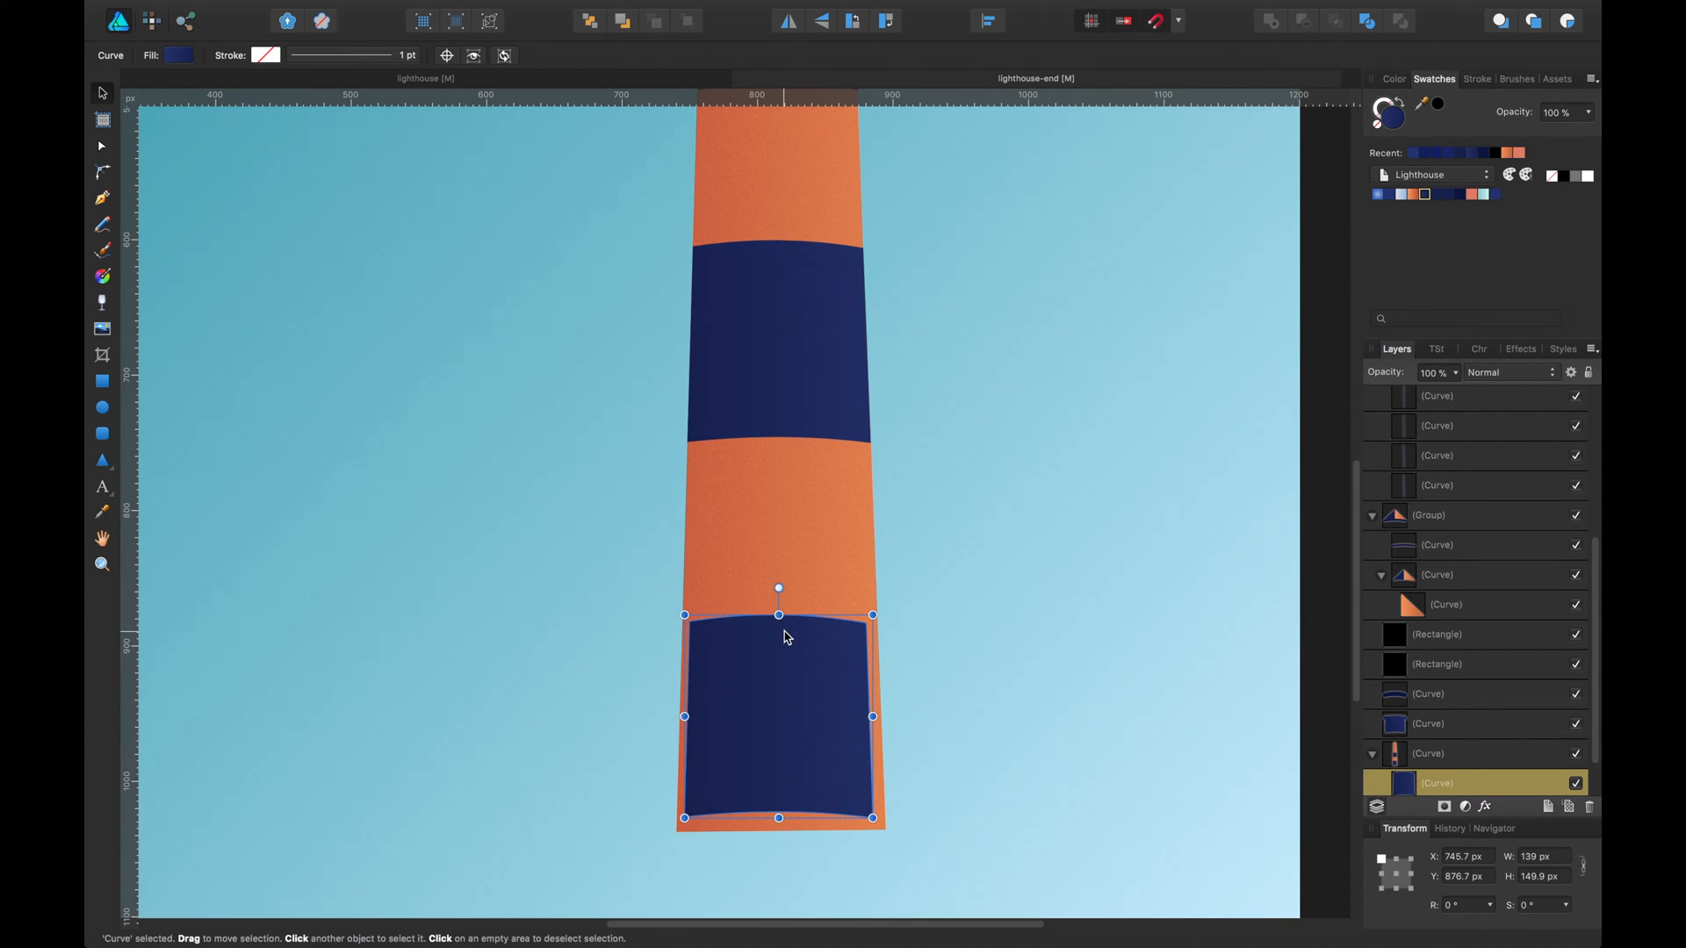
Flatten the curved lower edge of the copied stripe with the Node tool.
{"action": "key", "text": "a"}
{"action": "left_click_drag", "start_coordinate": [779, 618], "coordinate": [779, 617]}
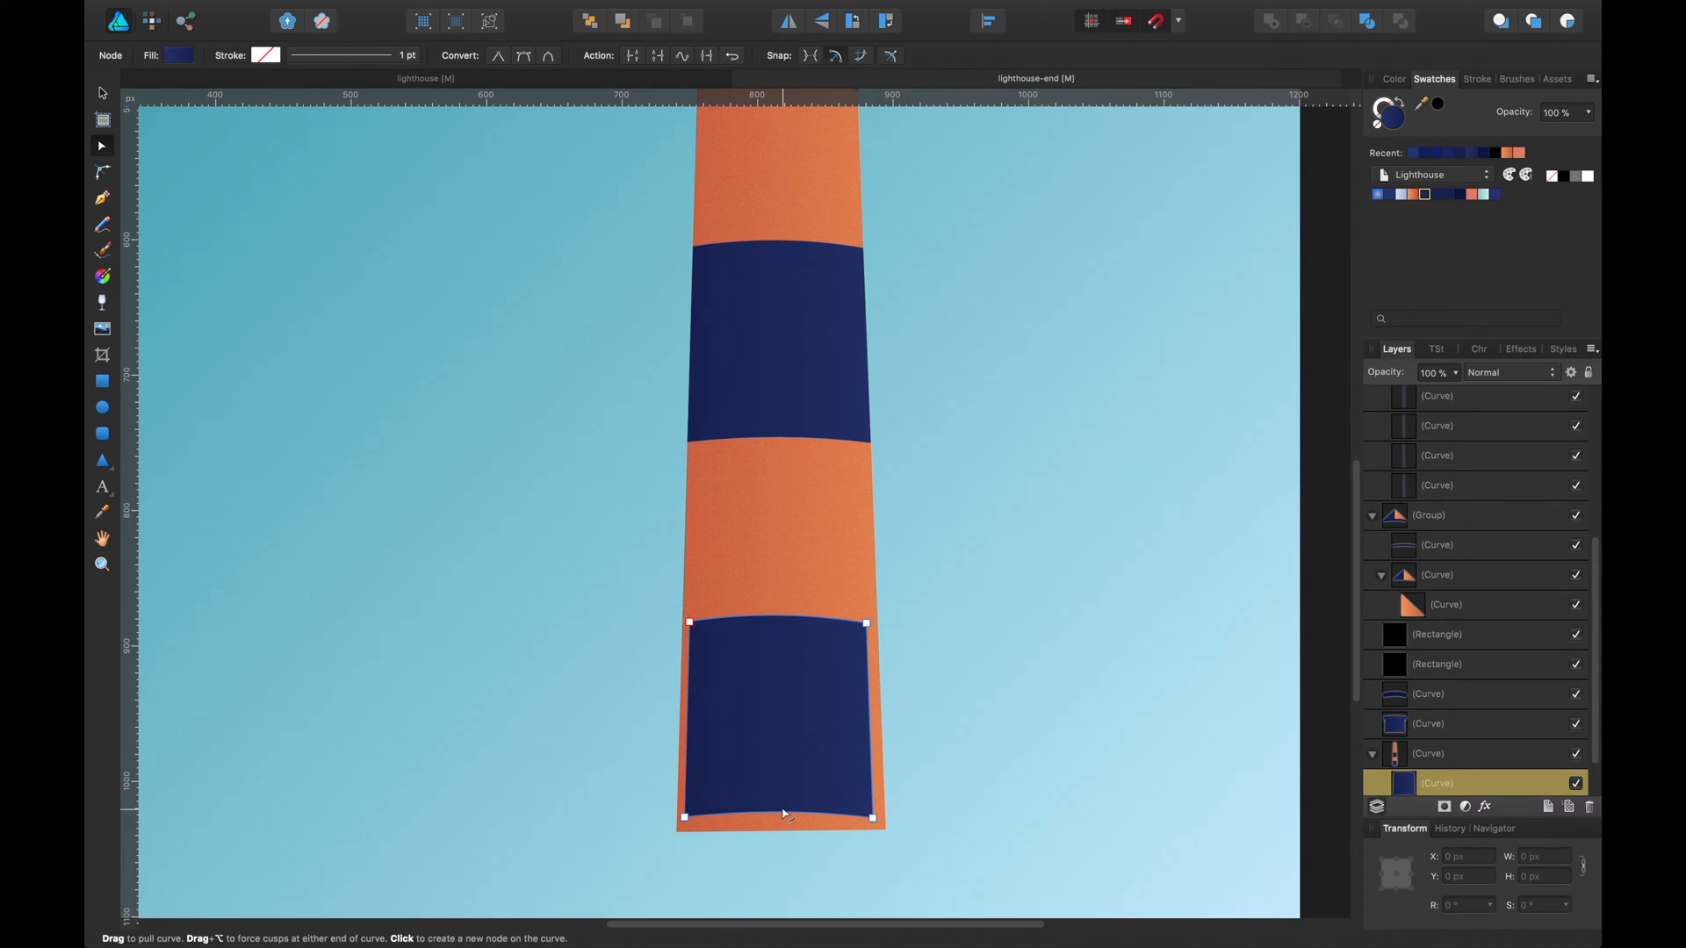
{"action": "left_click_drag", "start_coordinate": [779, 813], "coordinate": [780, 818]}
{"action": "key", "text": "v"}
Shift the copied stripe down to the tower's base and enlarge it to cover the full tower width.
{"action": "left_click_drag", "start_coordinate": [810, 737], "coordinate": [810, 750]}
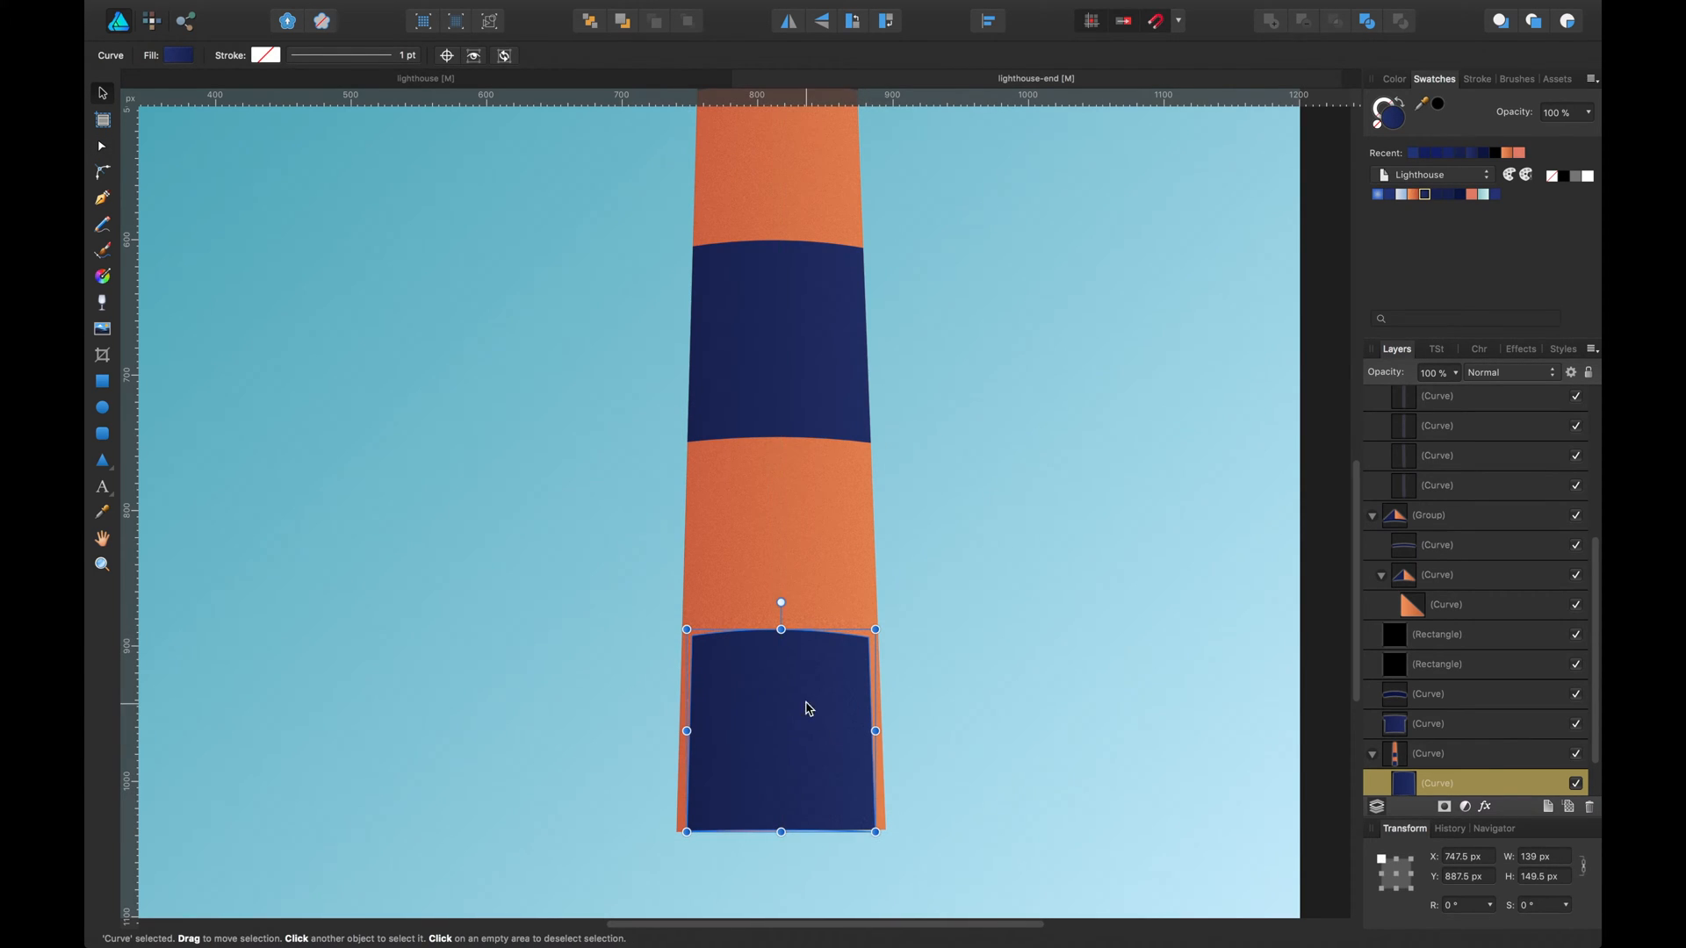
{"action": "left_click_drag", "start_coordinate": [777, 632], "coordinate": [777, 610]}
{"action": "left_click", "coordinate": [1110, 588]}
Move the middle dark blue stripe up slightly, to about Y 592 px.
{"action": "left_click_drag", "start_coordinate": [991, 716], "coordinate": [1001, 673]}
{"action": "left_click_drag", "start_coordinate": [987, 472], "coordinate": [977, 495]}
{"action": "scroll", "coordinate": [895, 451], "scroll_direction": "up", "scroll_amount": 5}
{"action": "left_click", "coordinate": [828, 535]}
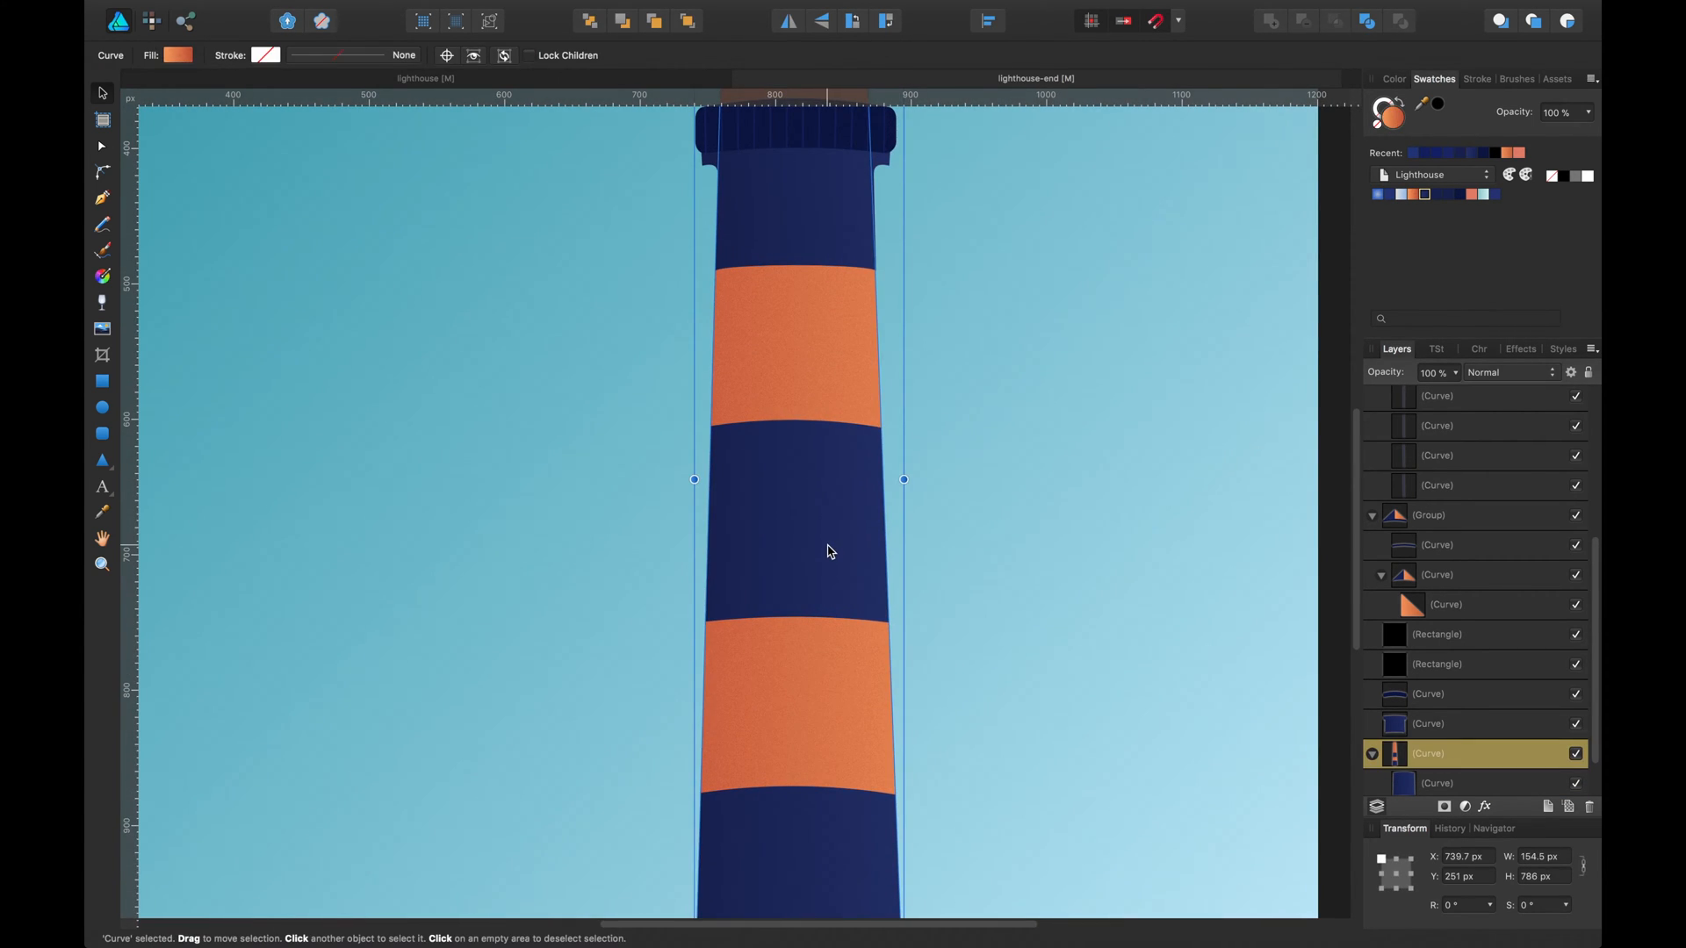
{"action": "left_click_drag", "start_coordinate": [844, 547], "coordinate": [845, 538]}
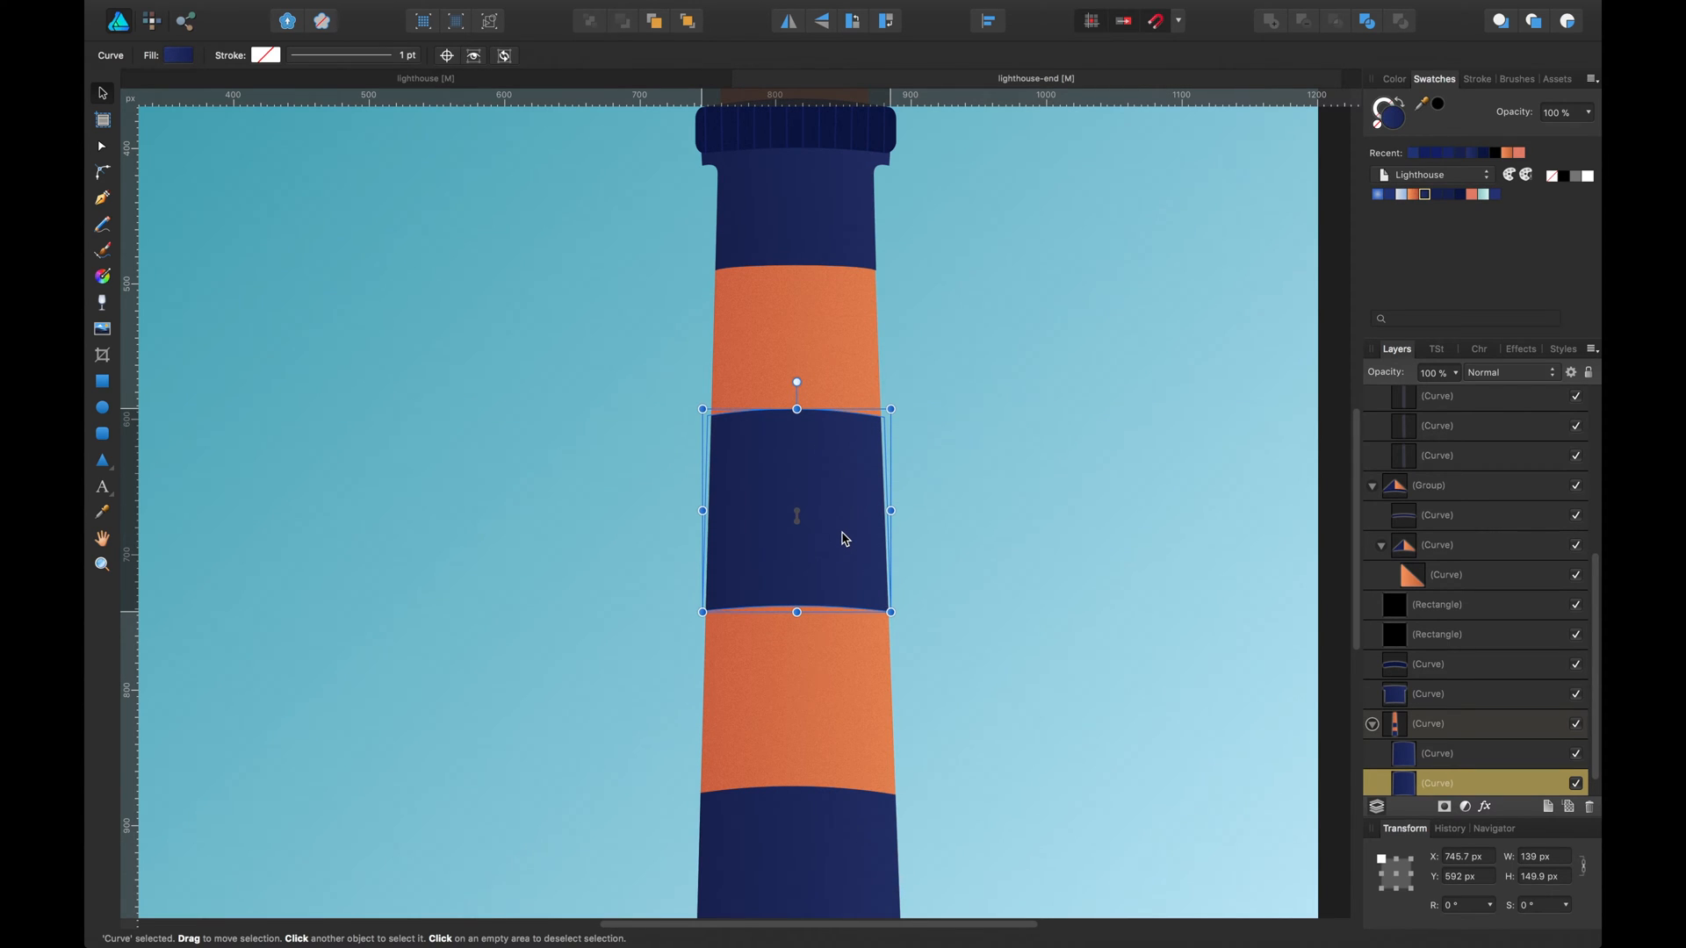
{"action": "left_click", "coordinate": [959, 368]}
Move the tower's lower-right corner node outward, making it about 159.5 px wide, and extend the base stripe to cover it.
{"action": "scroll", "coordinate": [925, 320], "scroll_direction": "down", "scroll_amount": 4}
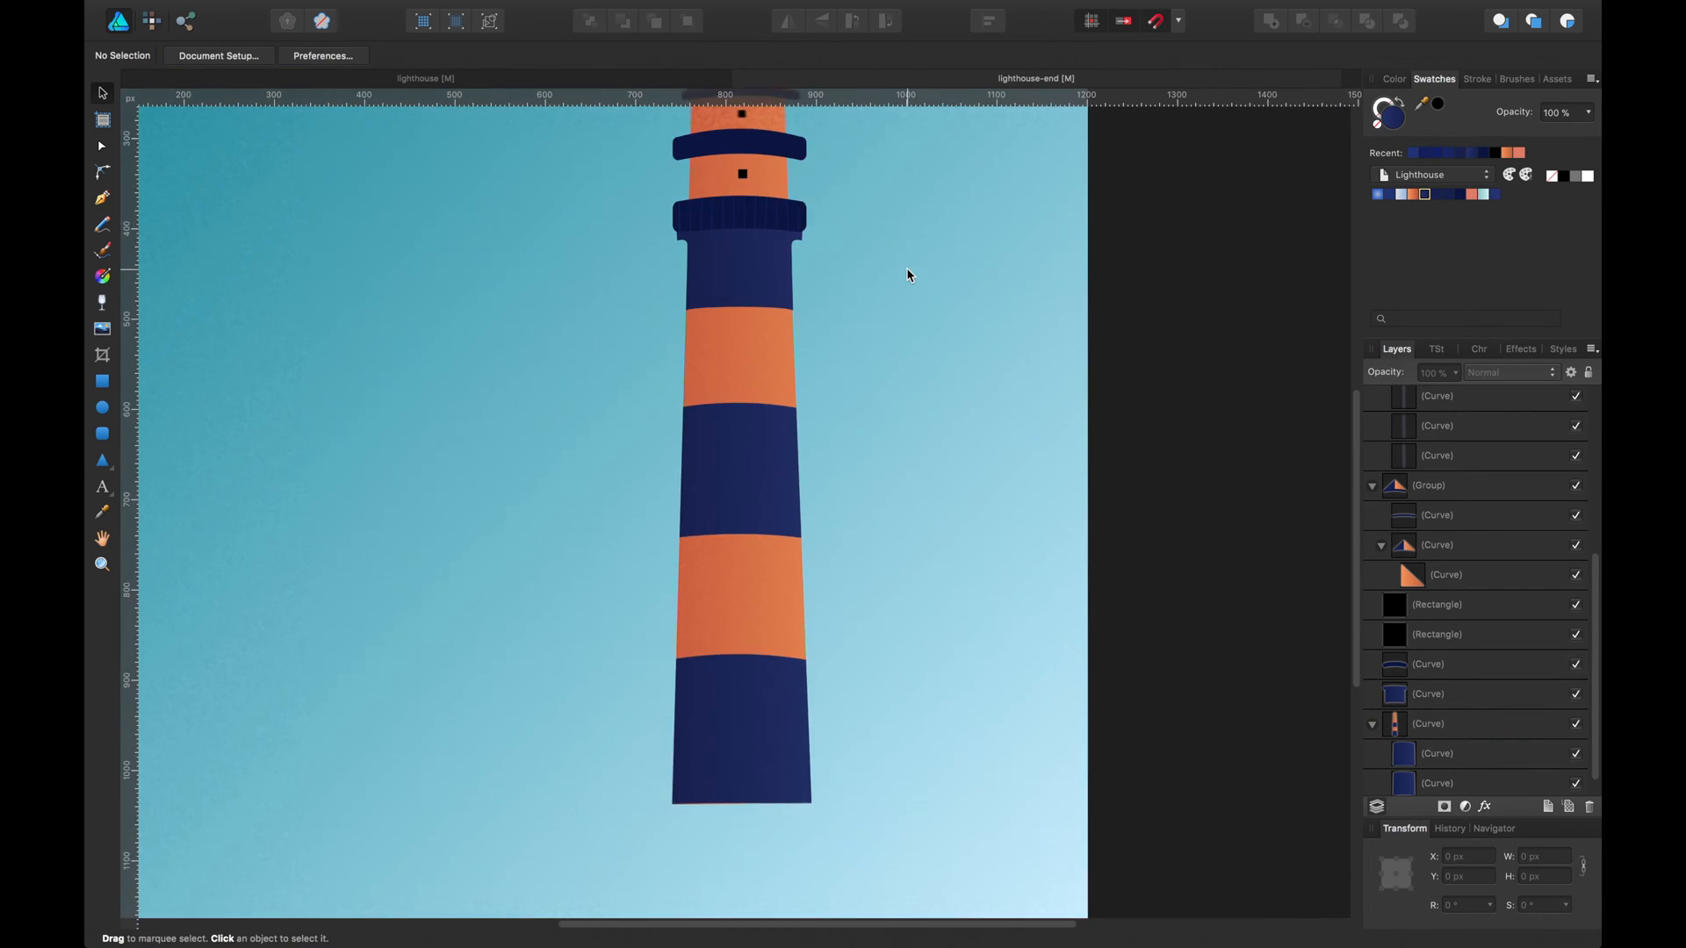
{"action": "key", "text": "super+minus"}
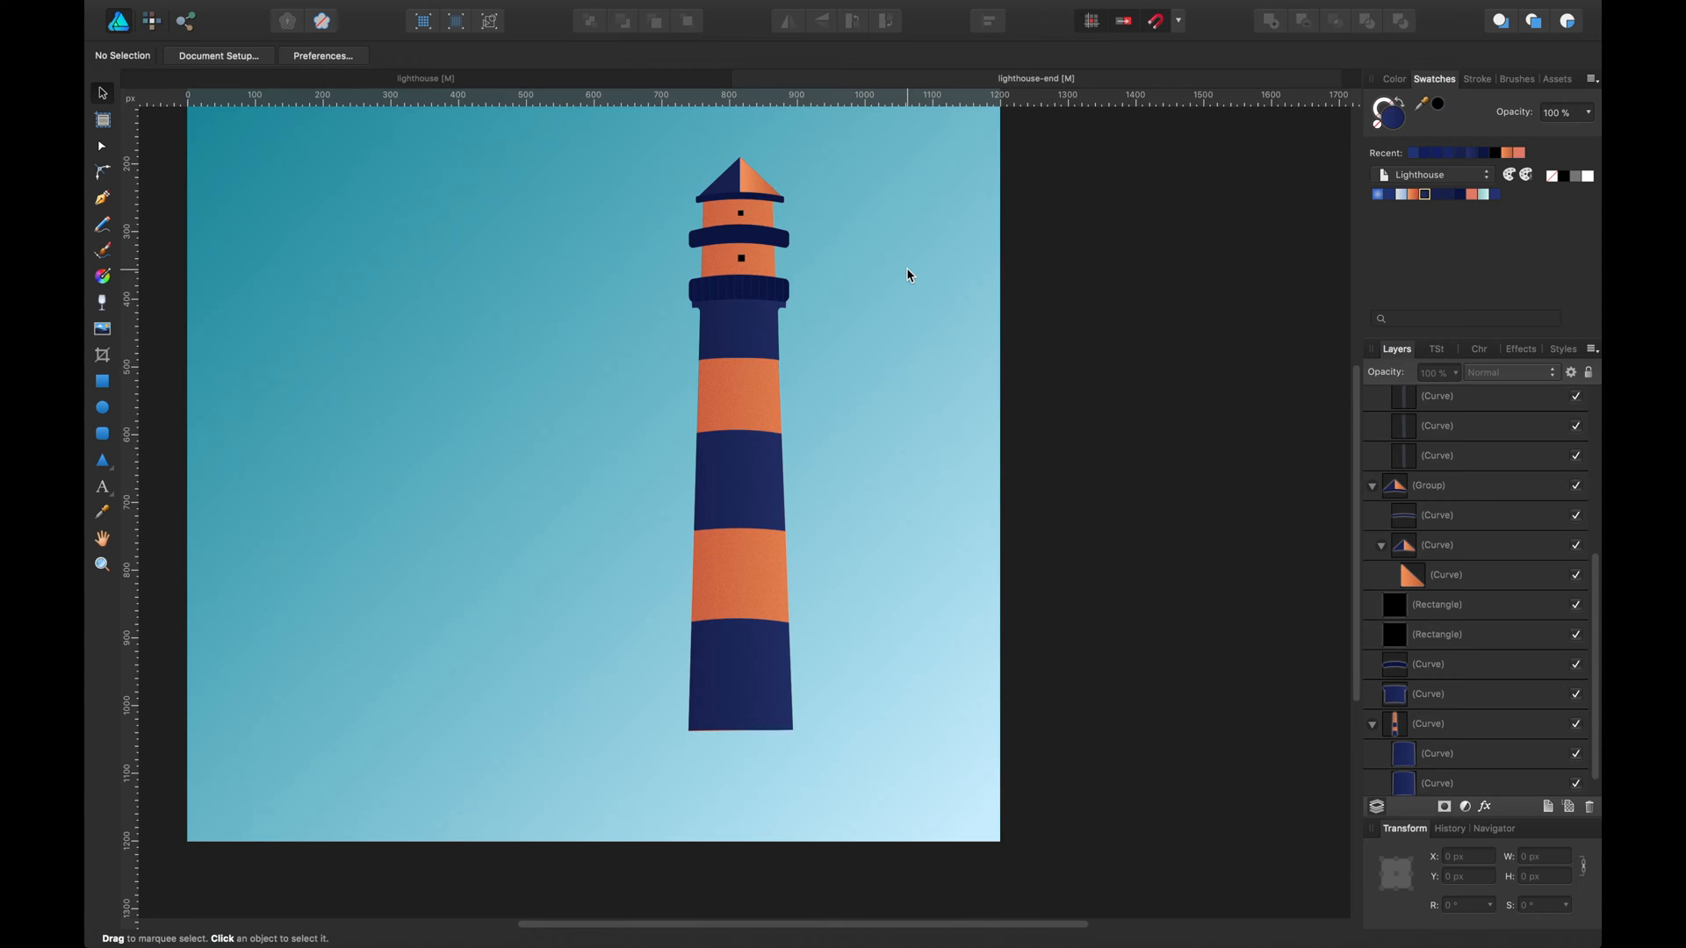
{"action": "key", "text": "super+minus"}
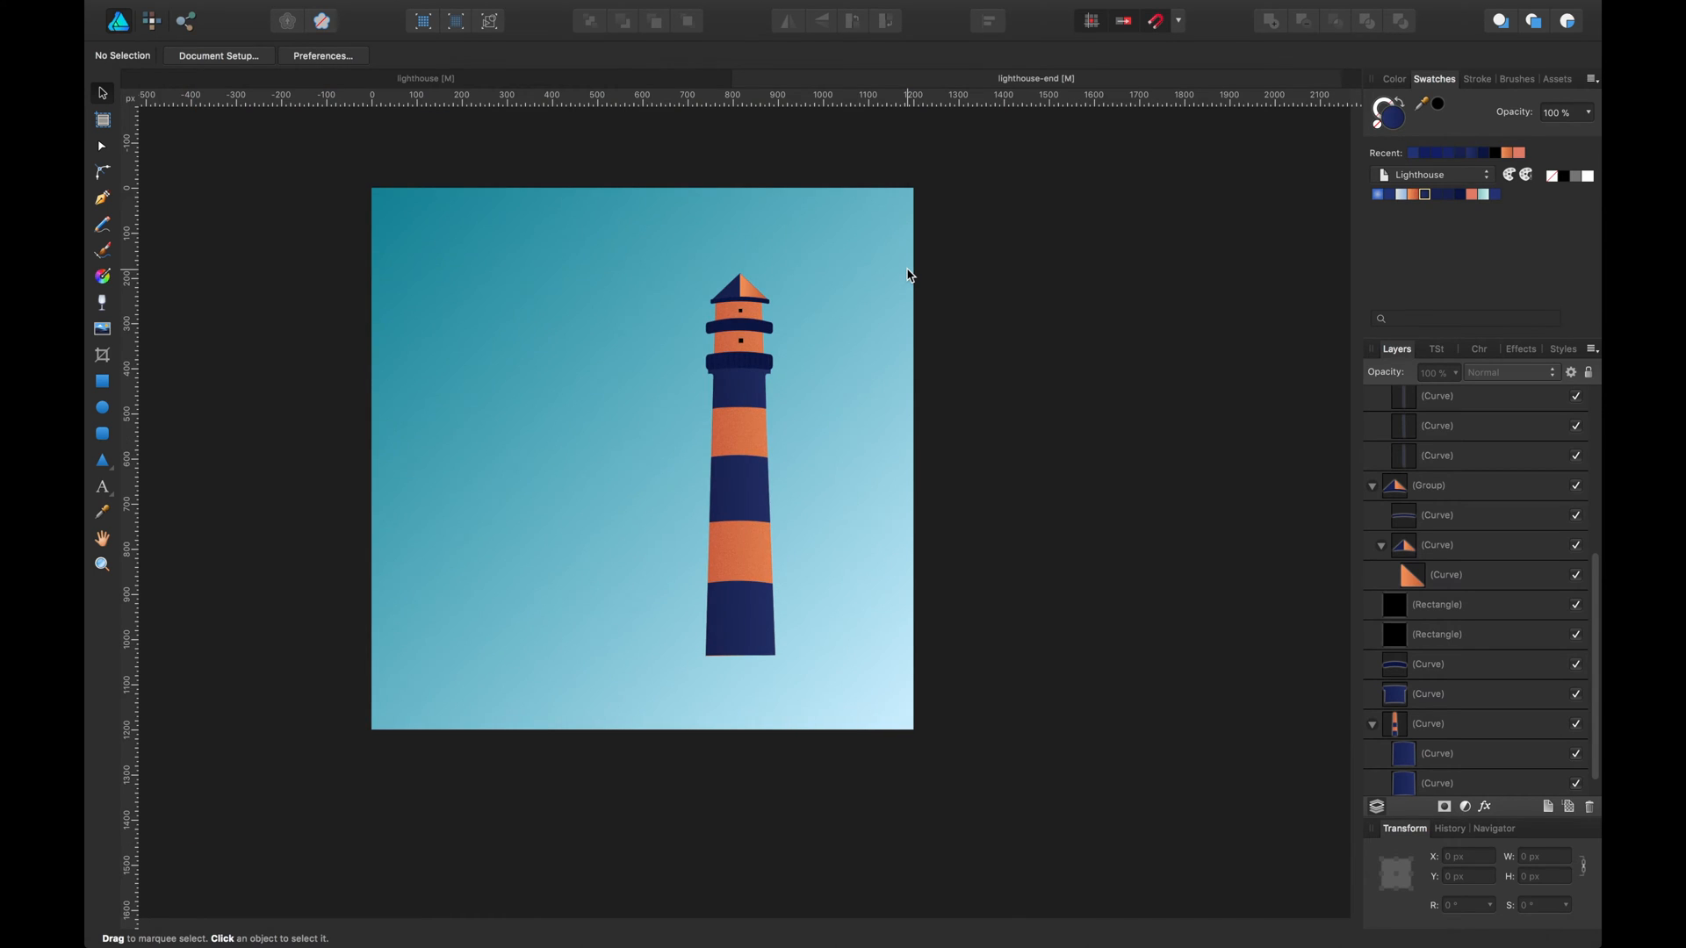
{"action": "key", "text": "super+plus"}
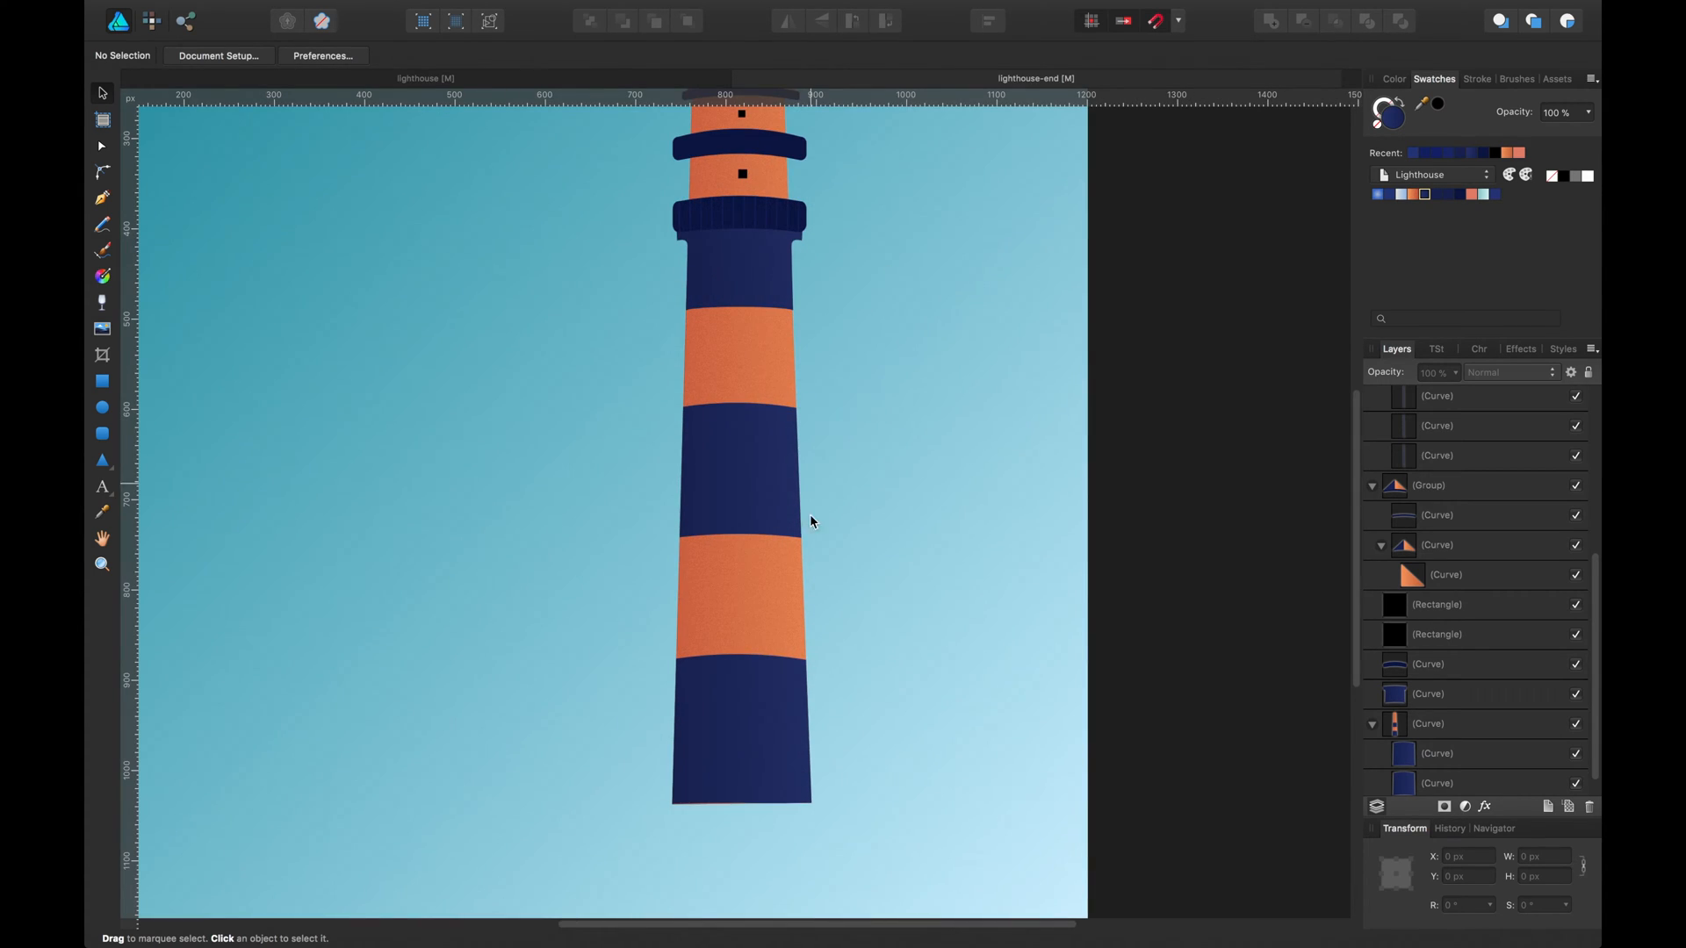
{"action": "left_click", "coordinate": [792, 584]}
{"action": "key", "text": "a"}
{"action": "left_click", "coordinate": [812, 803]}
{"action": "left_click_drag", "start_coordinate": [812, 803], "coordinate": [815, 803]}
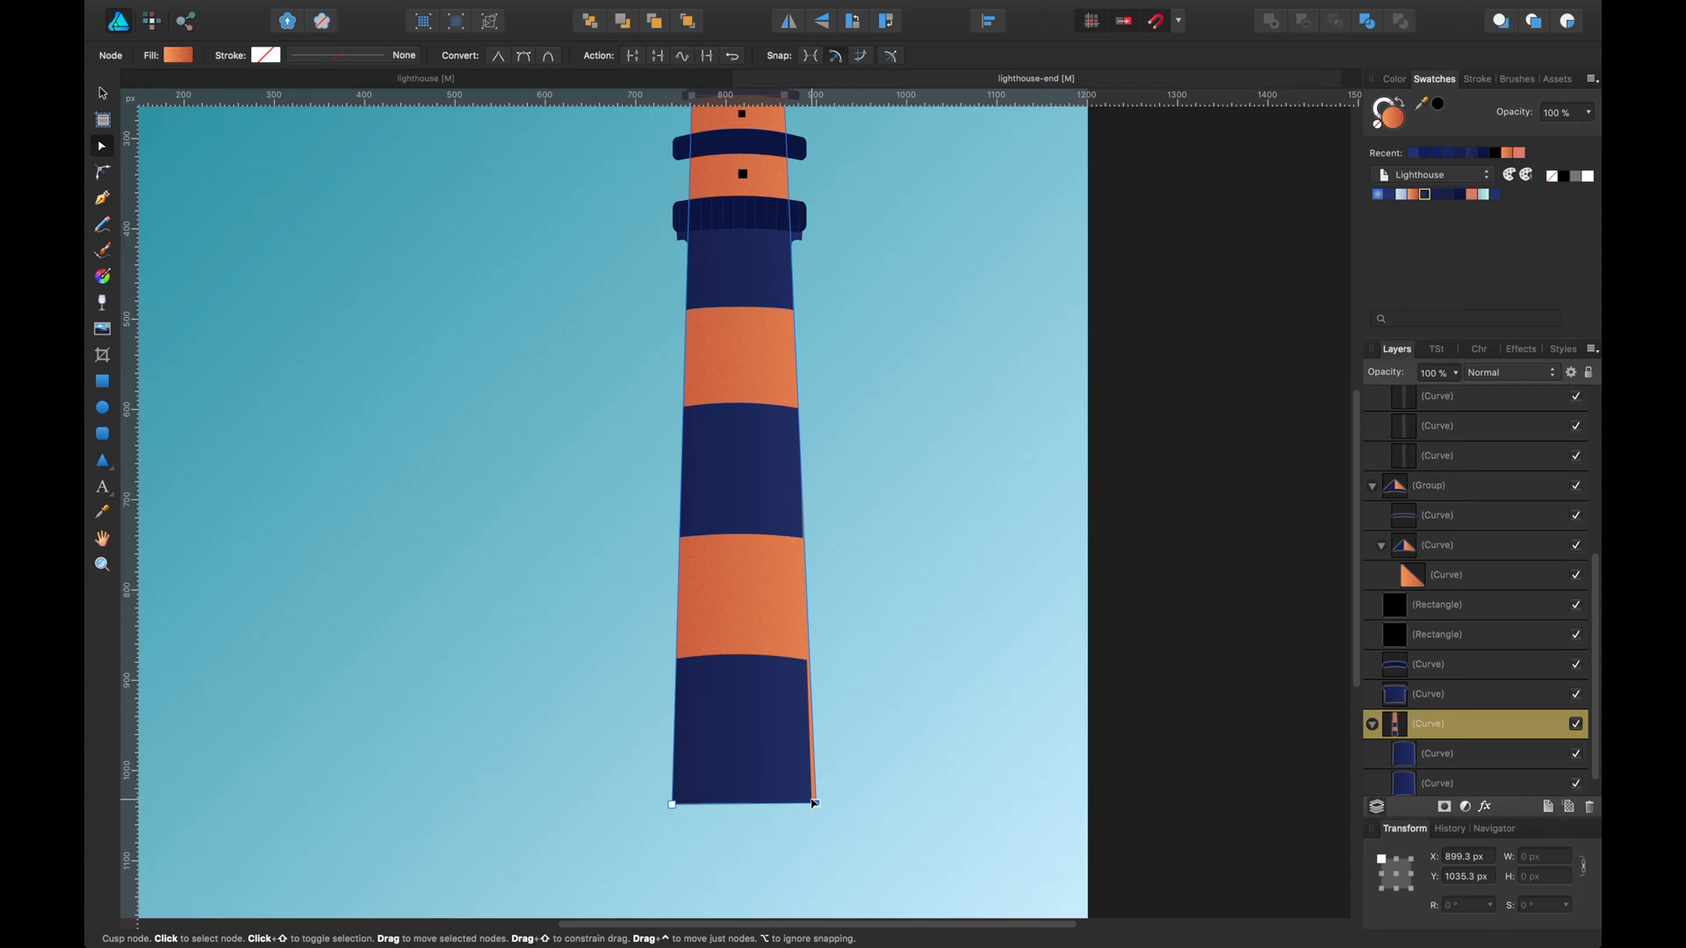
{"action": "key", "text": "v"}
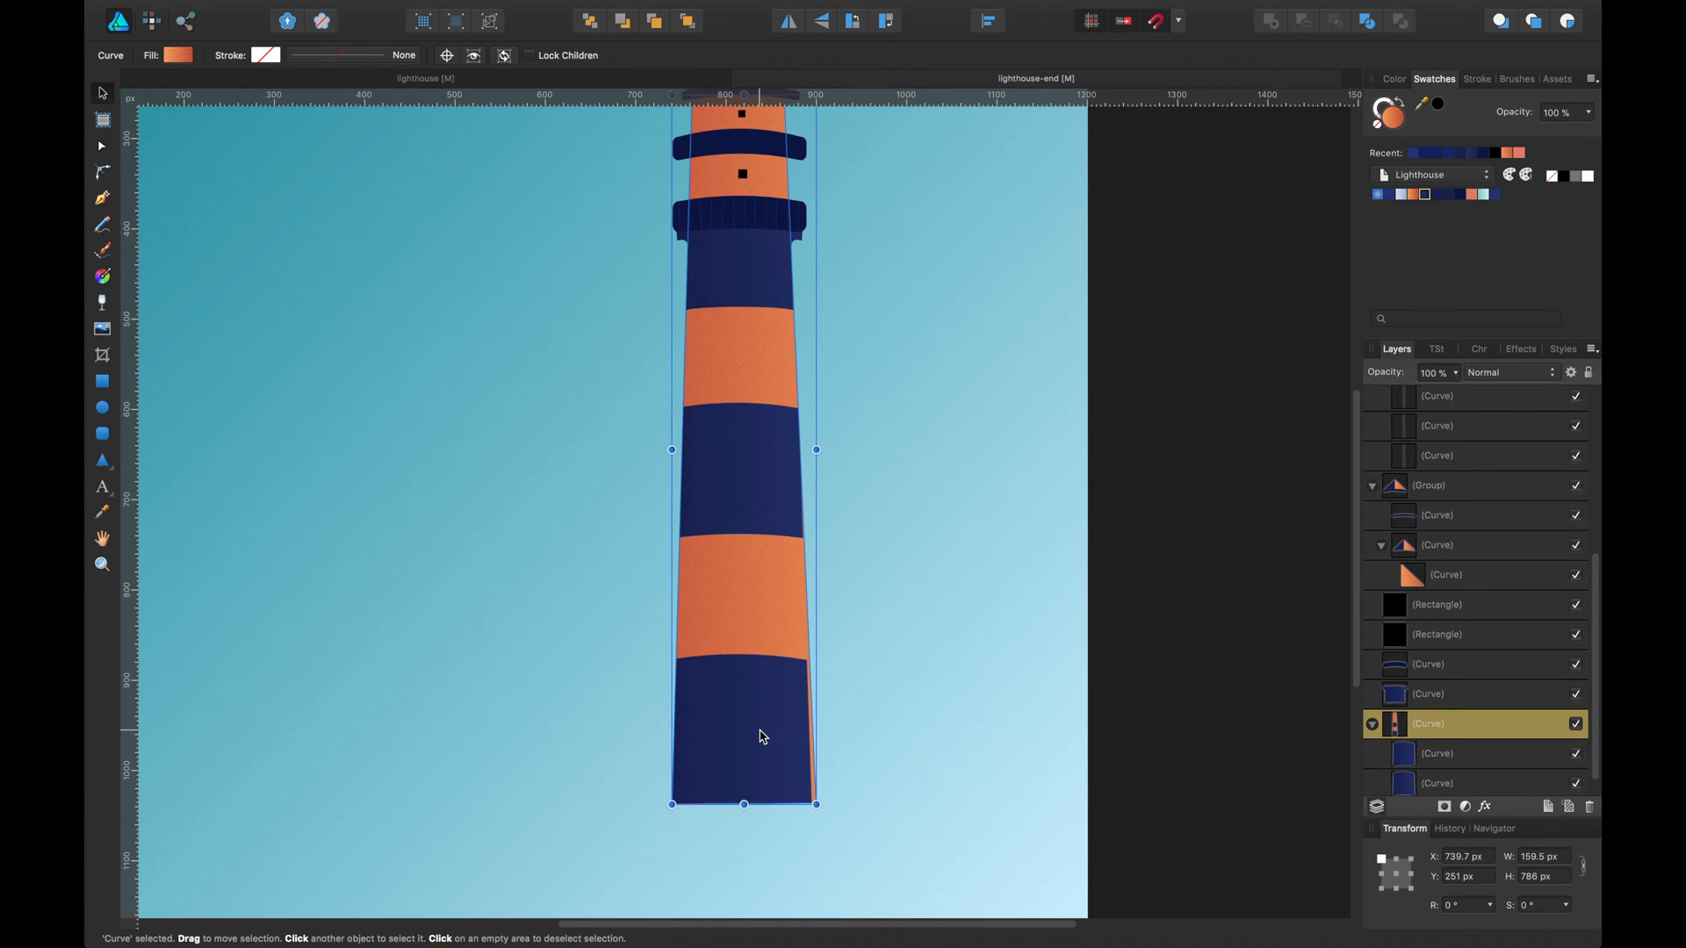
{"action": "double_click", "coordinate": [763, 736]}
{"action": "left_click_drag", "start_coordinate": [816, 804], "coordinate": [817, 805]}
Check the nodes of the middle stripe and the dark section below the gallery, and save the document.
{"action": "left_click", "coordinate": [772, 519]}
{"action": "key", "text": "c"}
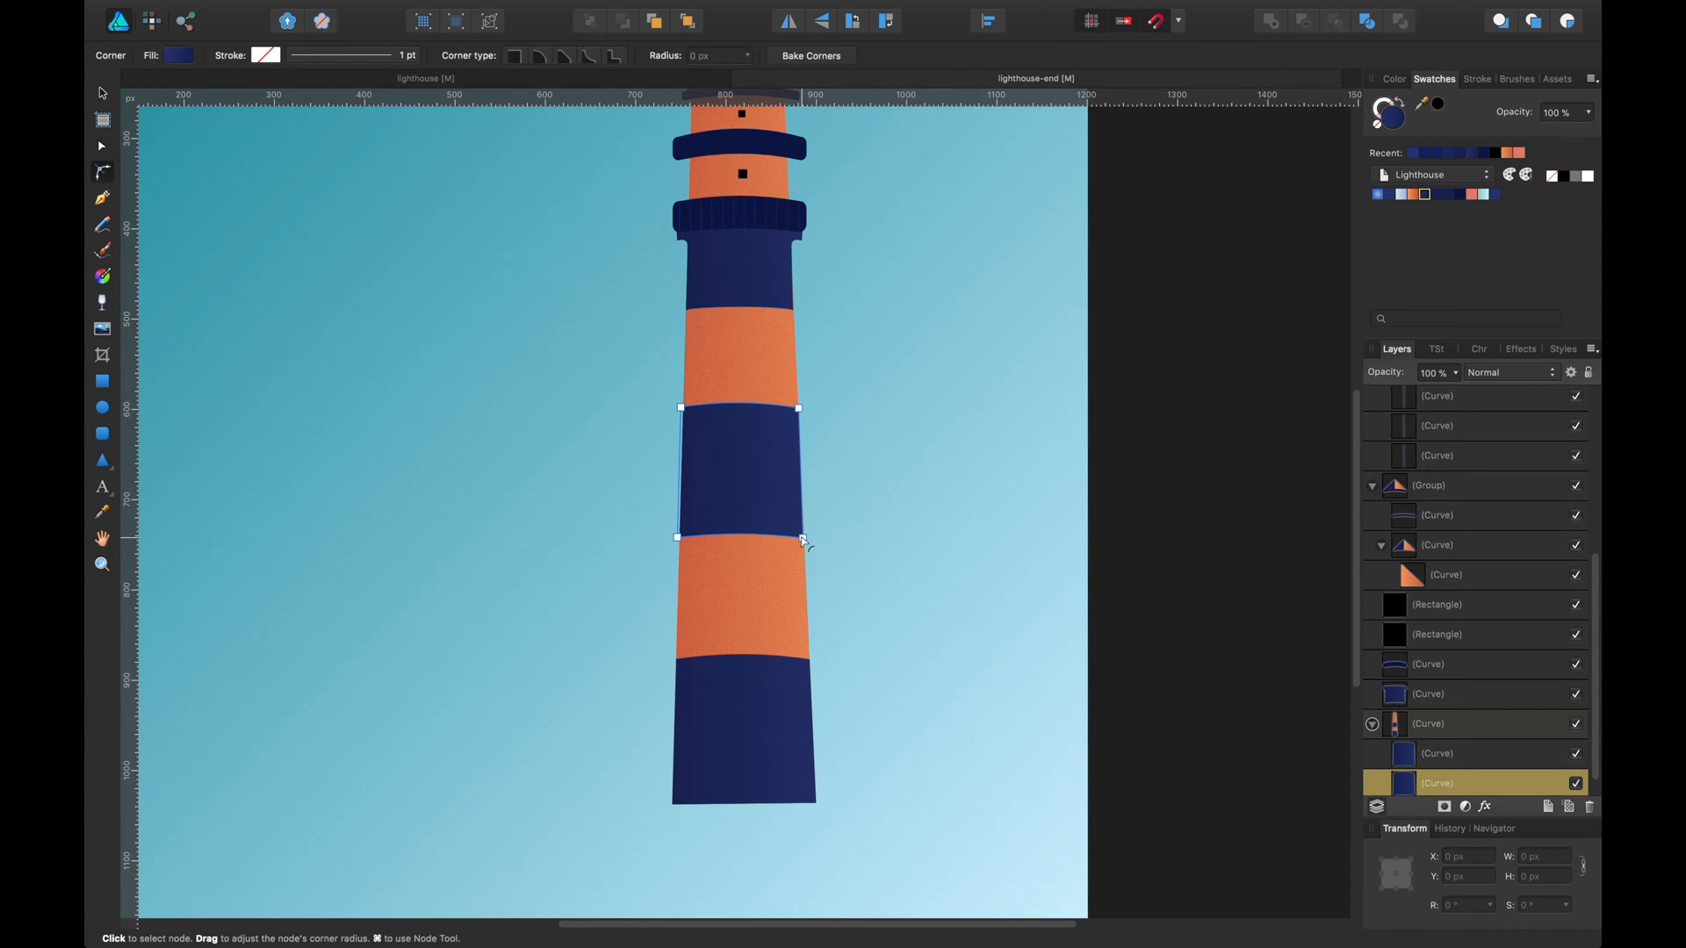
{"action": "key", "text": "v"}
{"action": "left_click", "coordinate": [781, 299]}
{"action": "key", "text": "a"}
{"action": "left_click", "coordinate": [865, 421]}
{"action": "key", "text": "v"}
{"action": "left_click_drag", "start_coordinate": [884, 563], "coordinate": [884, 583]}
{"action": "key", "text": "super+s"}
Select all parts of the lighthouse and move them straight up by about 120 px.
{"action": "left_click_drag", "start_coordinate": [892, 671], "coordinate": [914, 719]}
{"action": "key", "text": "super+minus"}
{"action": "left_click_drag", "start_coordinate": [899, 183], "coordinate": [575, 909]}
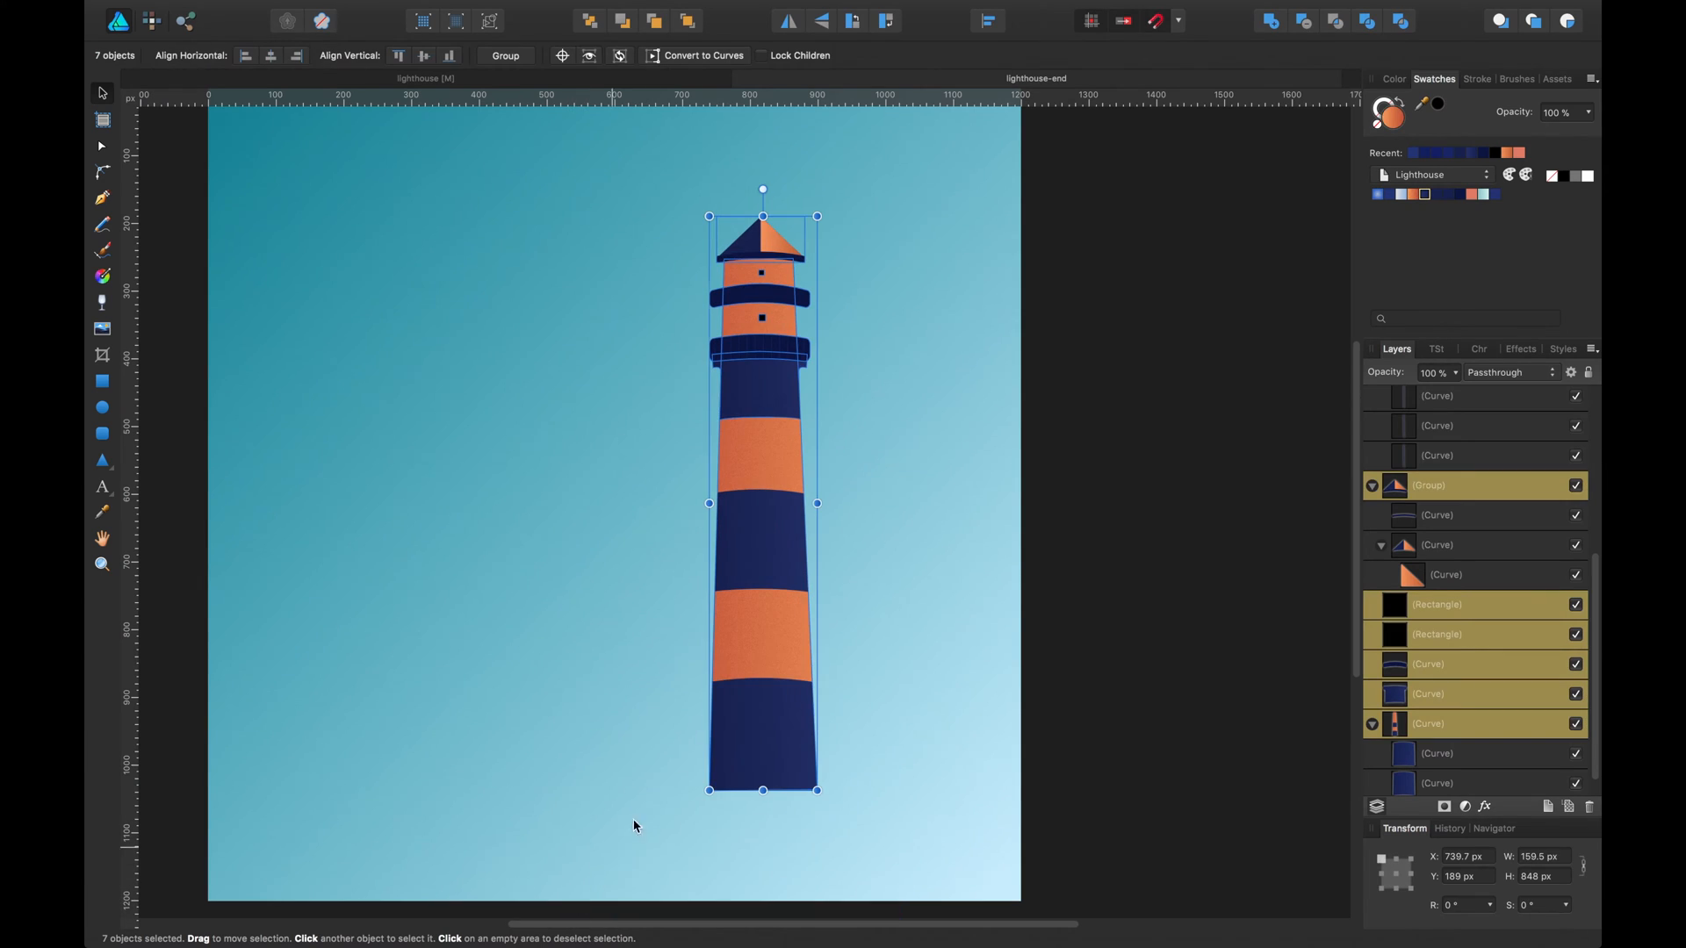
{"action": "key", "text": "a"}
{"action": "key", "text": "v"}
{"action": "left_click_drag", "start_coordinate": [765, 739], "coordinate": [771, 655]}
{"action": "left_click", "coordinate": [880, 586]}
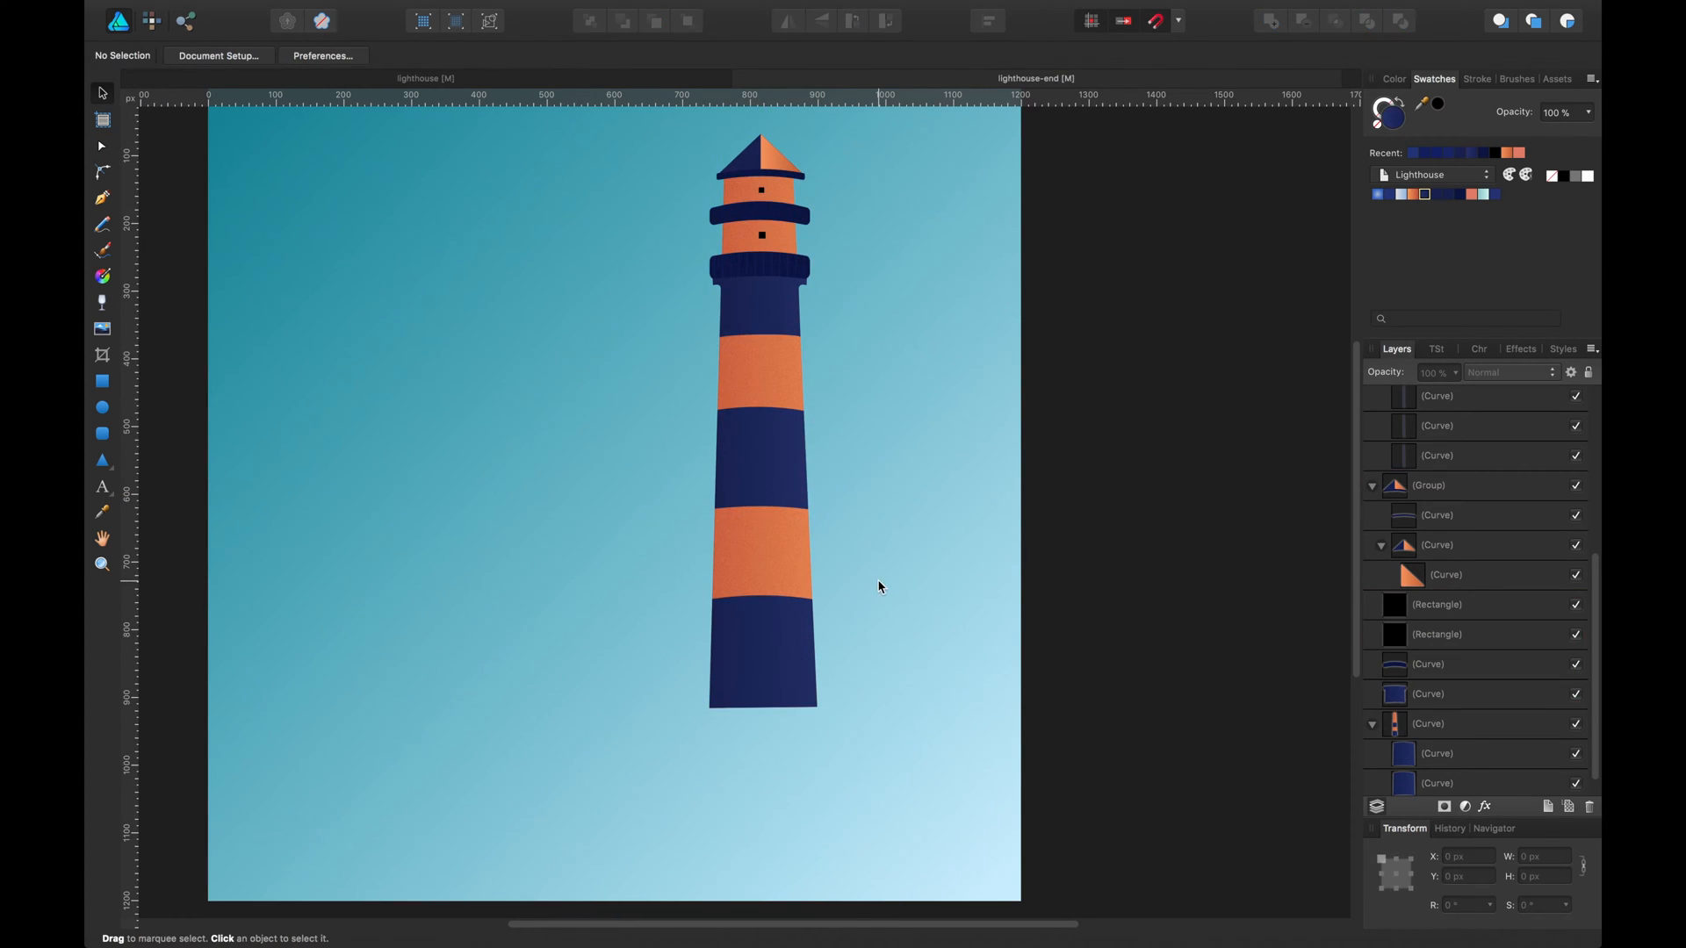
Draw a dark blue rounded rectangle about 244 by 101 px directly below the tower's base.
{"action": "scroll", "coordinate": [886, 590], "scroll_direction": "down", "scroll_amount": 2}
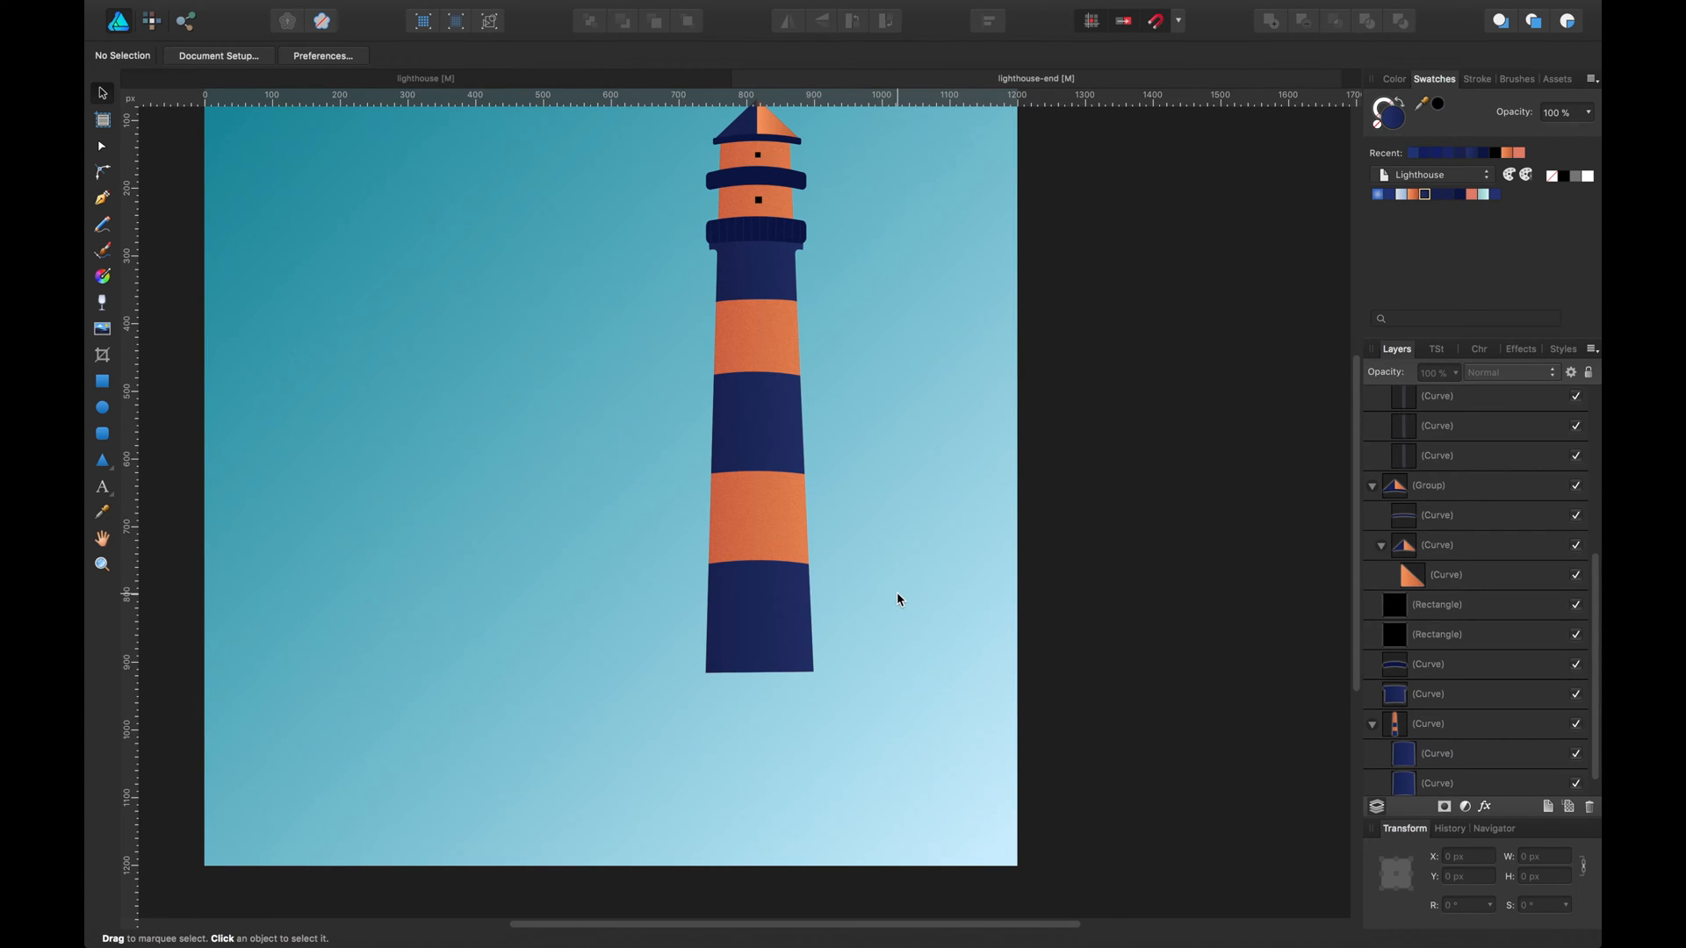
{"action": "key", "text": "super+plus"}
{"action": "left_click_drag", "start_coordinate": [1125, 682], "coordinate": [1068, 295]}
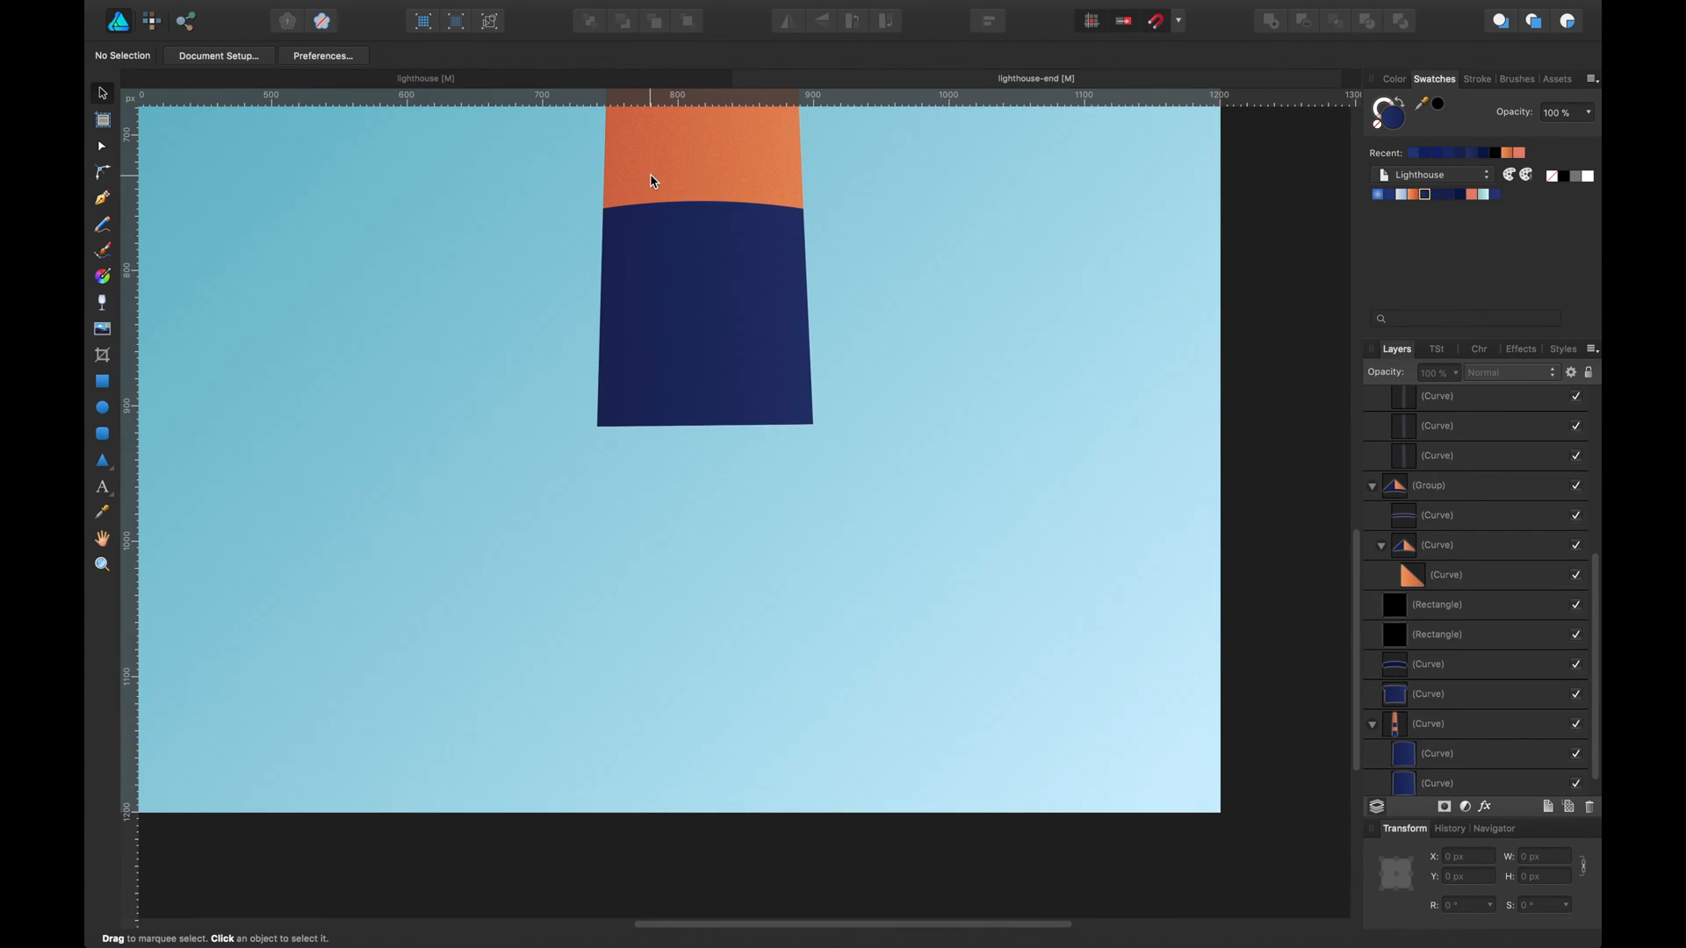
{"action": "left_click", "coordinate": [651, 179]}
{"action": "key", "text": "a"}
{"action": "left_click", "coordinate": [498, 309]}
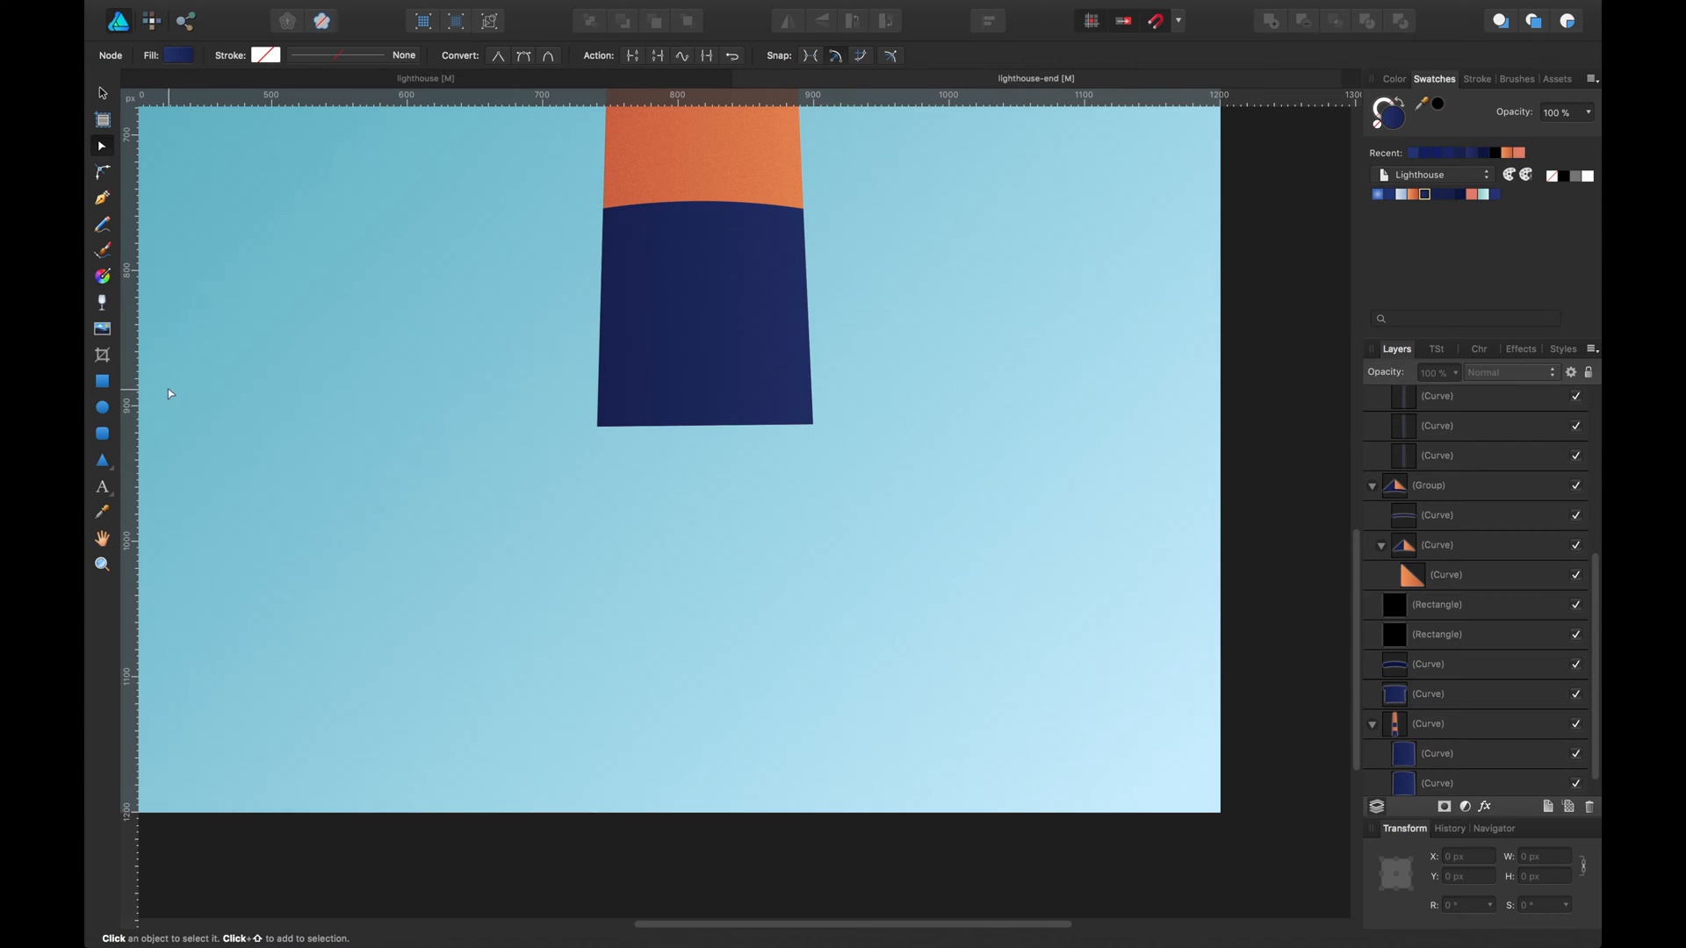
{"action": "left_click", "coordinate": [102, 432]}
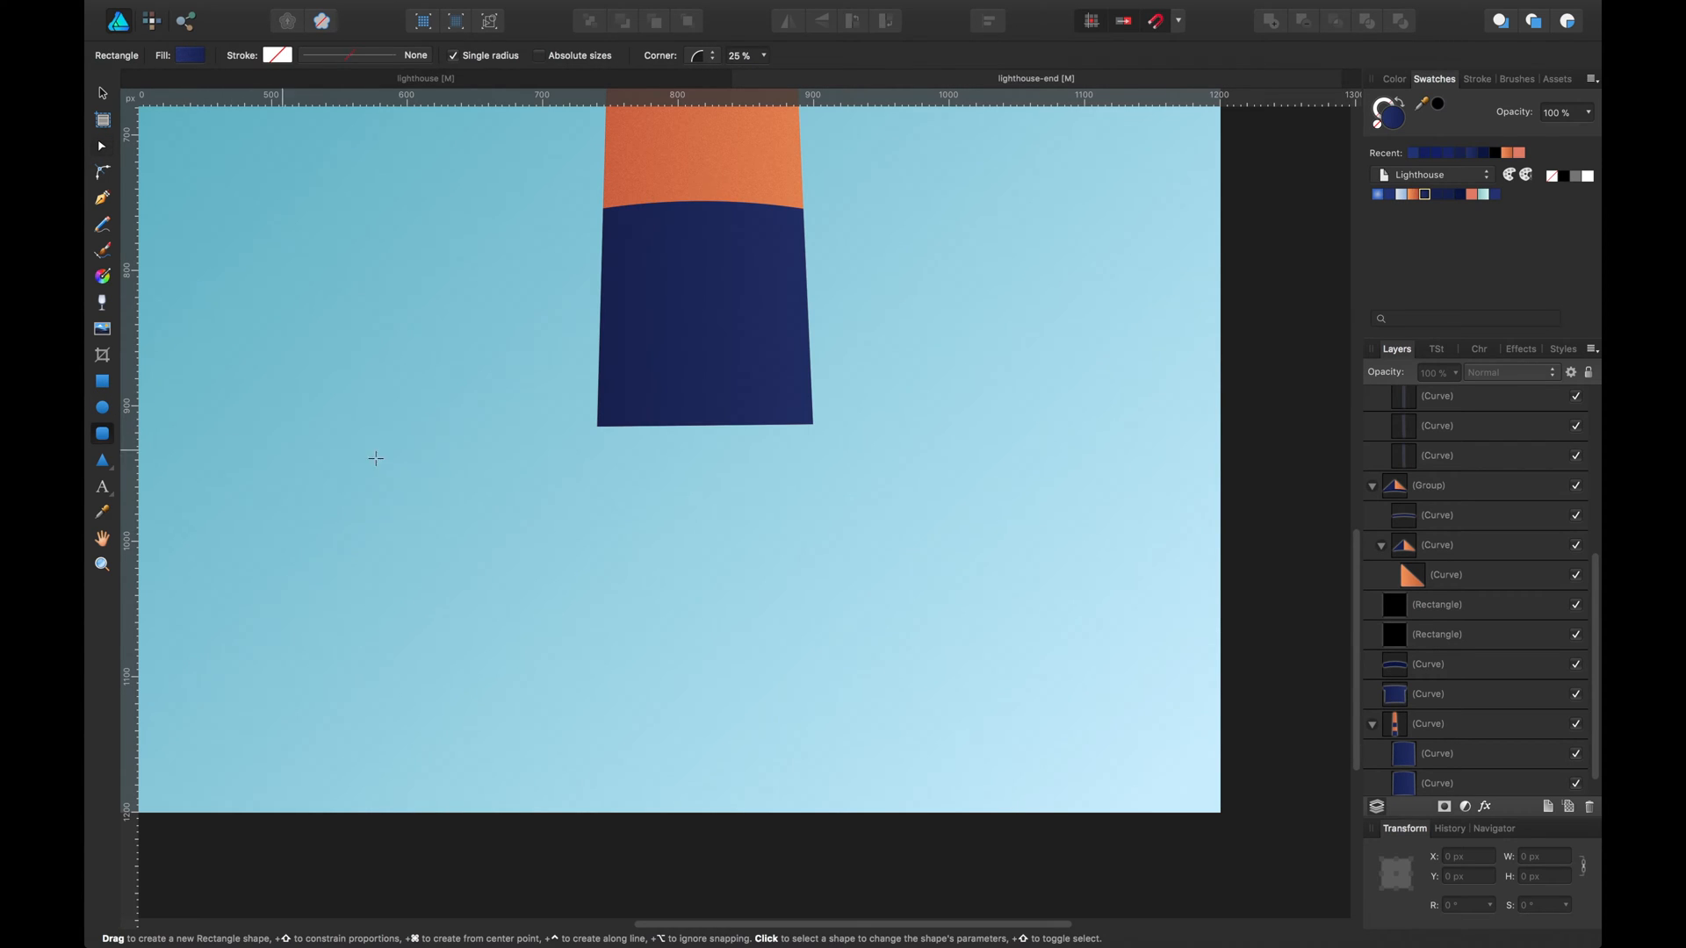
{"action": "left_click_drag", "start_coordinate": [561, 426], "coordinate": [836, 519]}
{"action": "key", "text": "v"}
Give the rounded rectangle separate absolute corner radii, with 11.1 px at top left and 11 px at top right.
{"action": "left_click", "coordinate": [494, 55]}
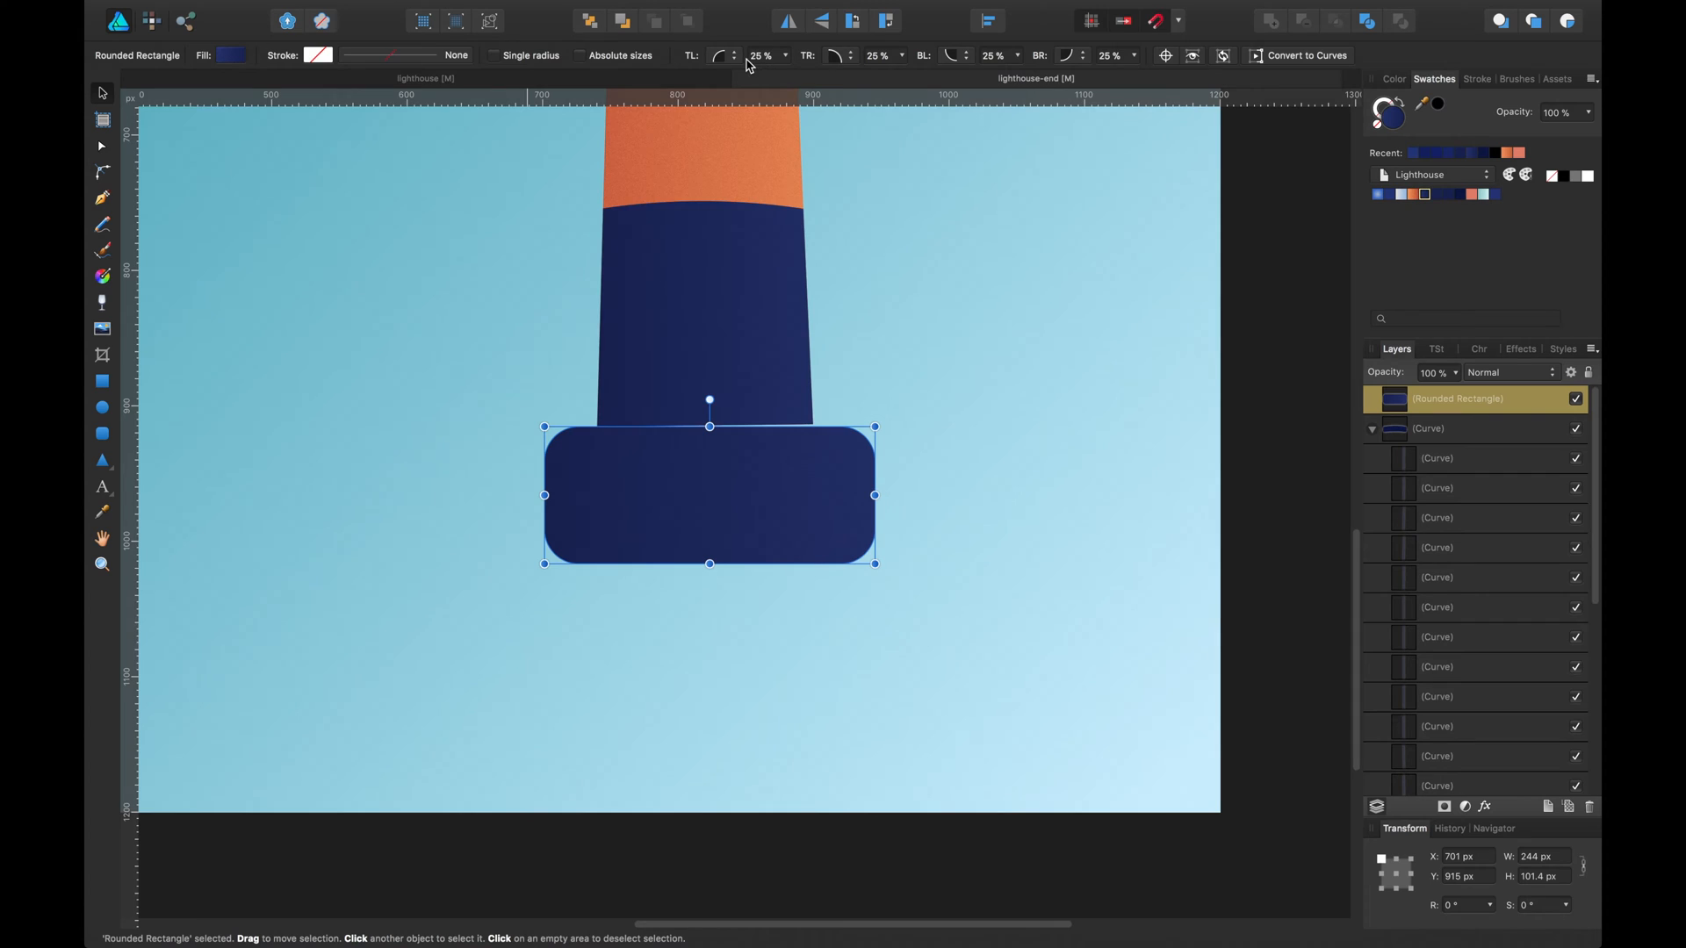
{"action": "left_click", "coordinate": [645, 55]}
{"action": "left_click", "coordinate": [788, 56]}
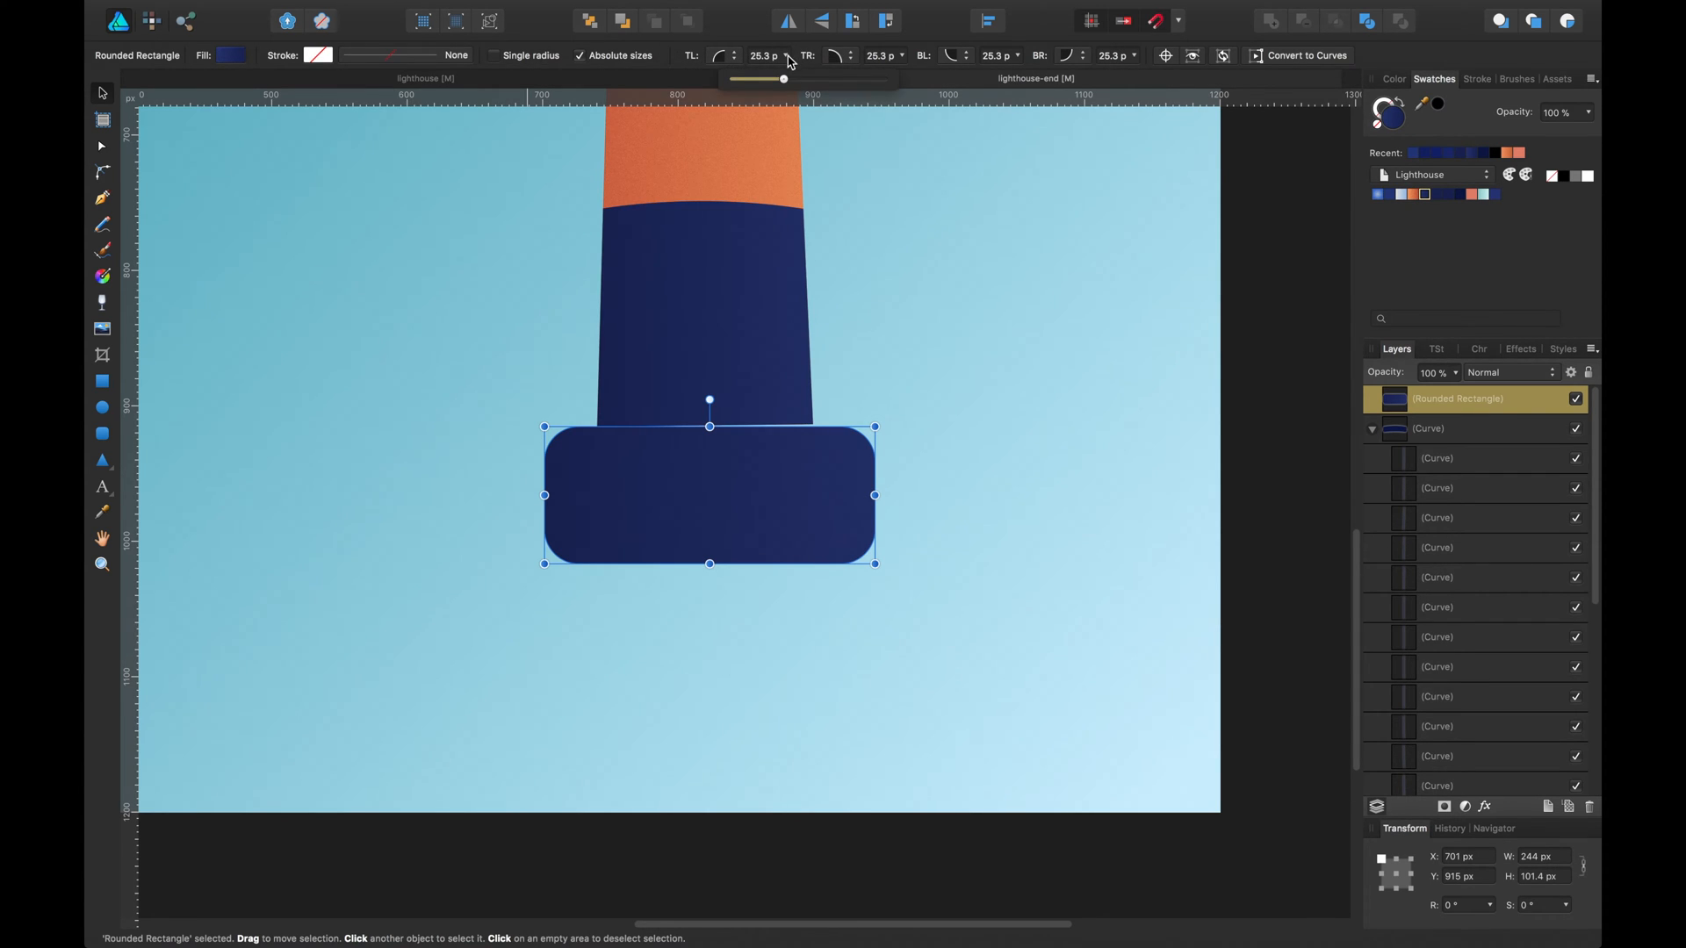
{"action": "left_click_drag", "start_coordinate": [781, 81], "coordinate": [760, 81]}
{"action": "left_click", "coordinate": [845, 56]}
{"action": "left_click", "coordinate": [857, 58]}
{"action": "left_click", "coordinate": [863, 58]}
{"action": "type", "text": "11"}
{"action": "key", "text": "Return"}
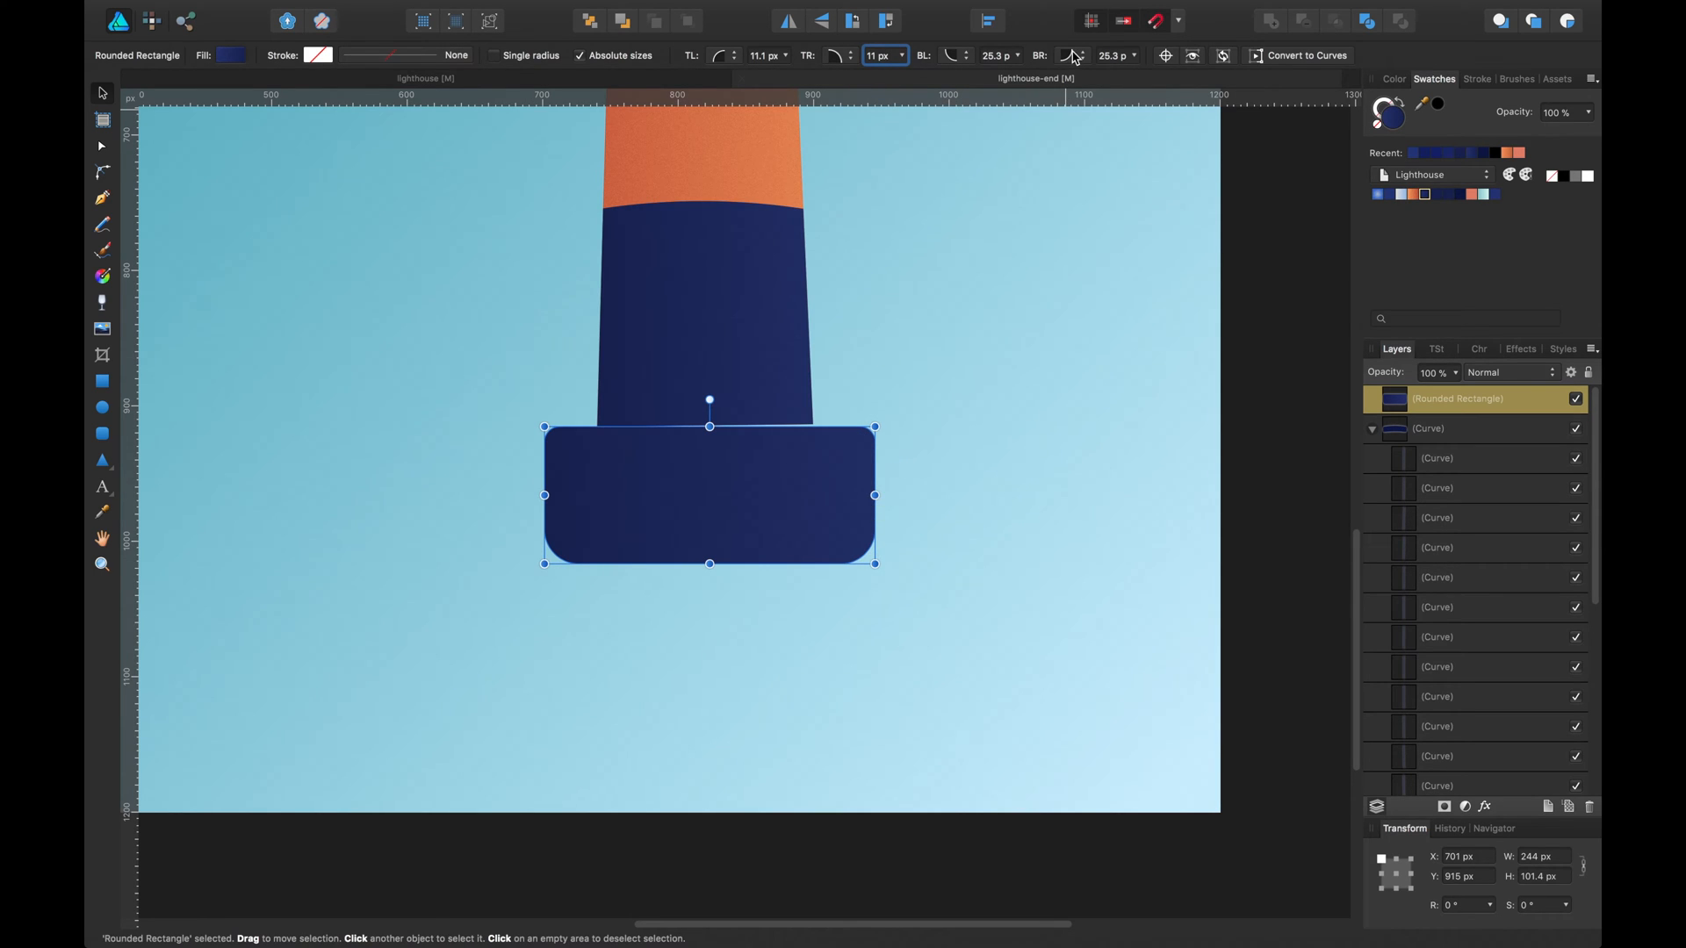
Set both lower corners of the rounded rectangle to None.
{"action": "left_click", "coordinate": [968, 58]}
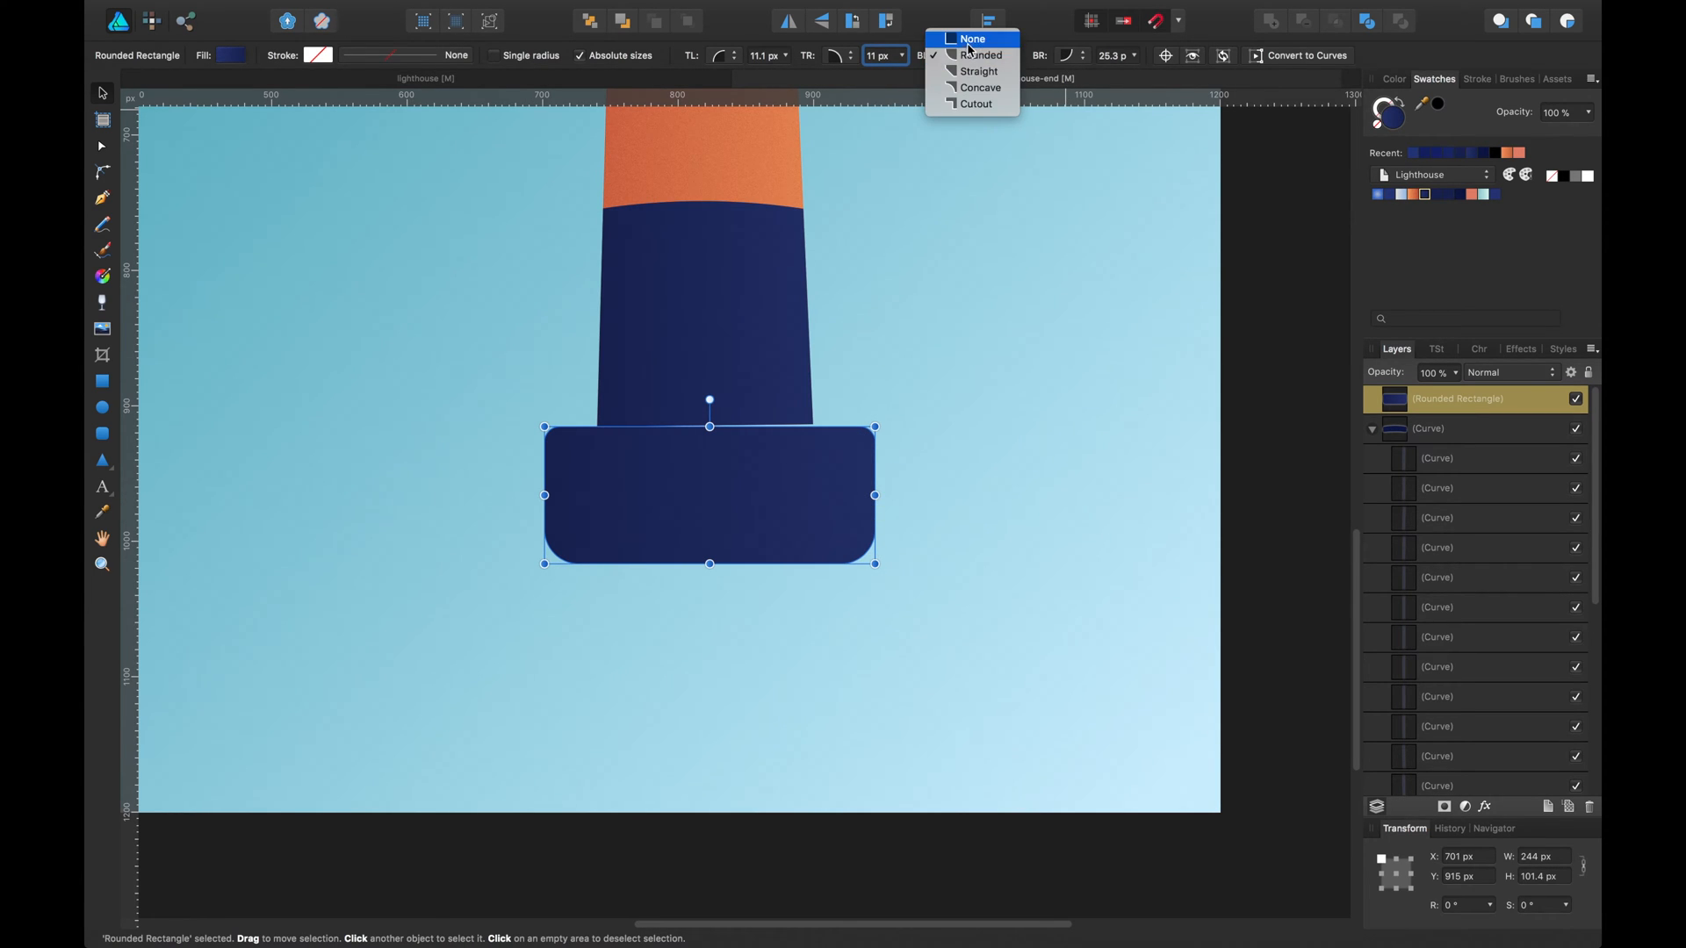
{"action": "left_click", "coordinate": [966, 38]}
{"action": "left_click", "coordinate": [1072, 54]}
{"action": "left_click", "coordinate": [1071, 44]}
{"action": "left_click", "coordinate": [1019, 365]}
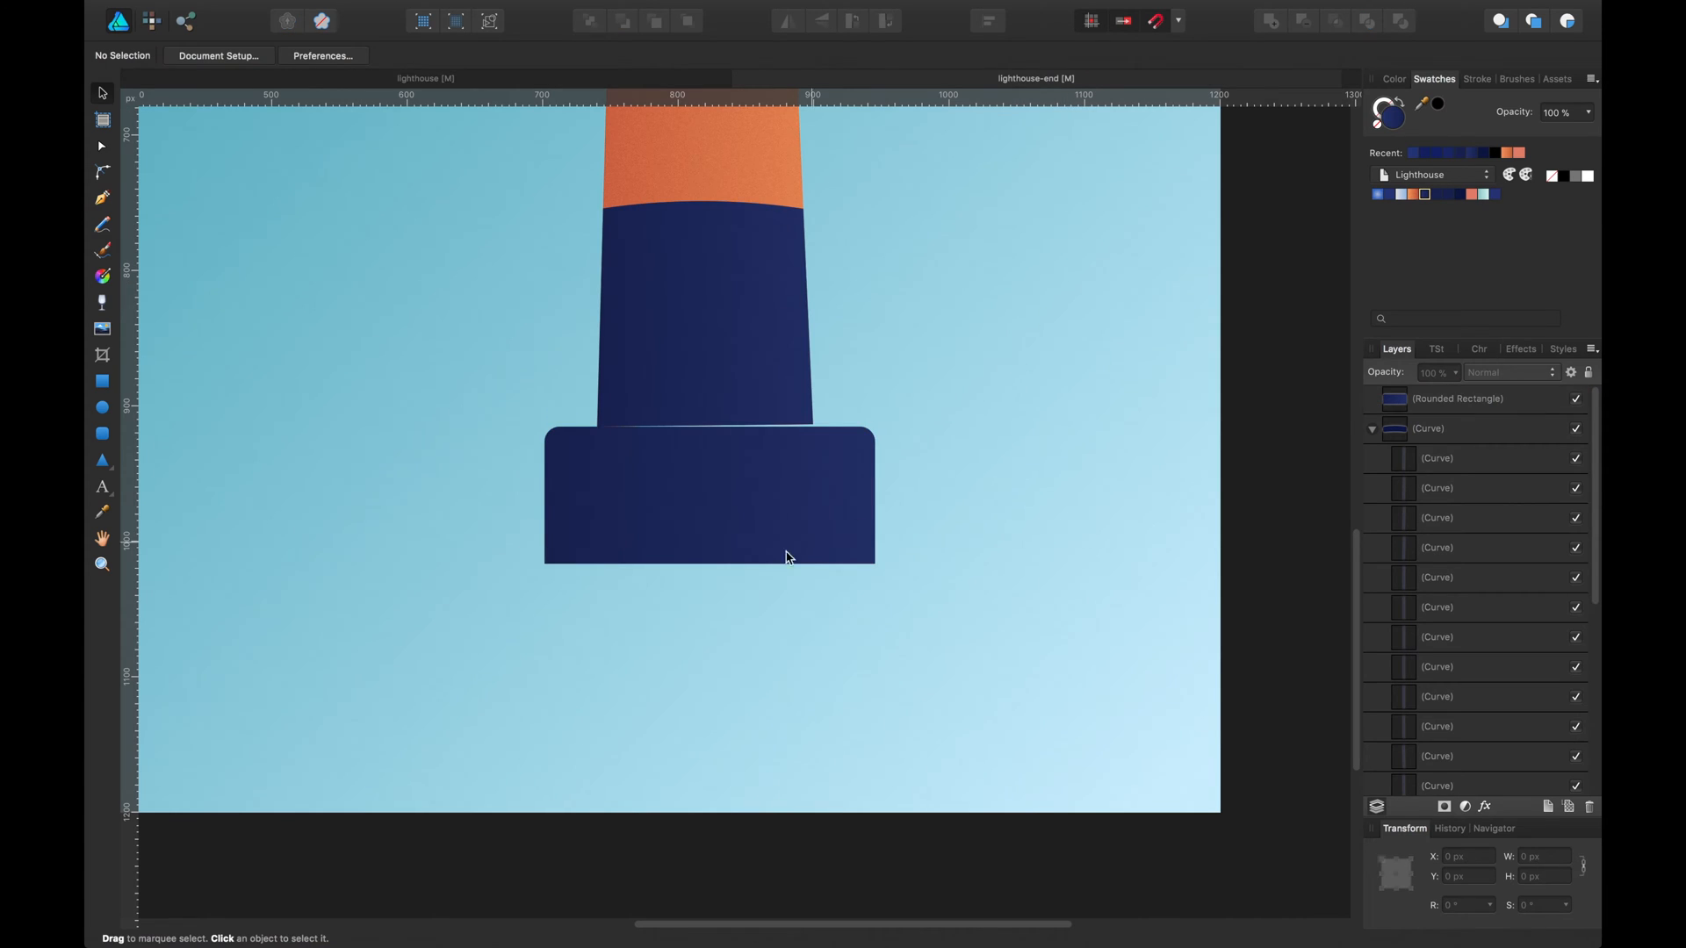
Narrow the rounded rectangle to about 204 px and centre it under the tower at about Y 909 px.
{"action": "mouse_move", "coordinate": [698, 513]}
{"action": "left_mouse_down"}
{"action": "mouse_move", "coordinate": [688, 502]}
{"action": "mouse_move", "coordinate": [715, 508]}
{"action": "left_mouse_up"}
{"action": "left_click_drag", "start_coordinate": [859, 499], "coordinate": [776, 501]}
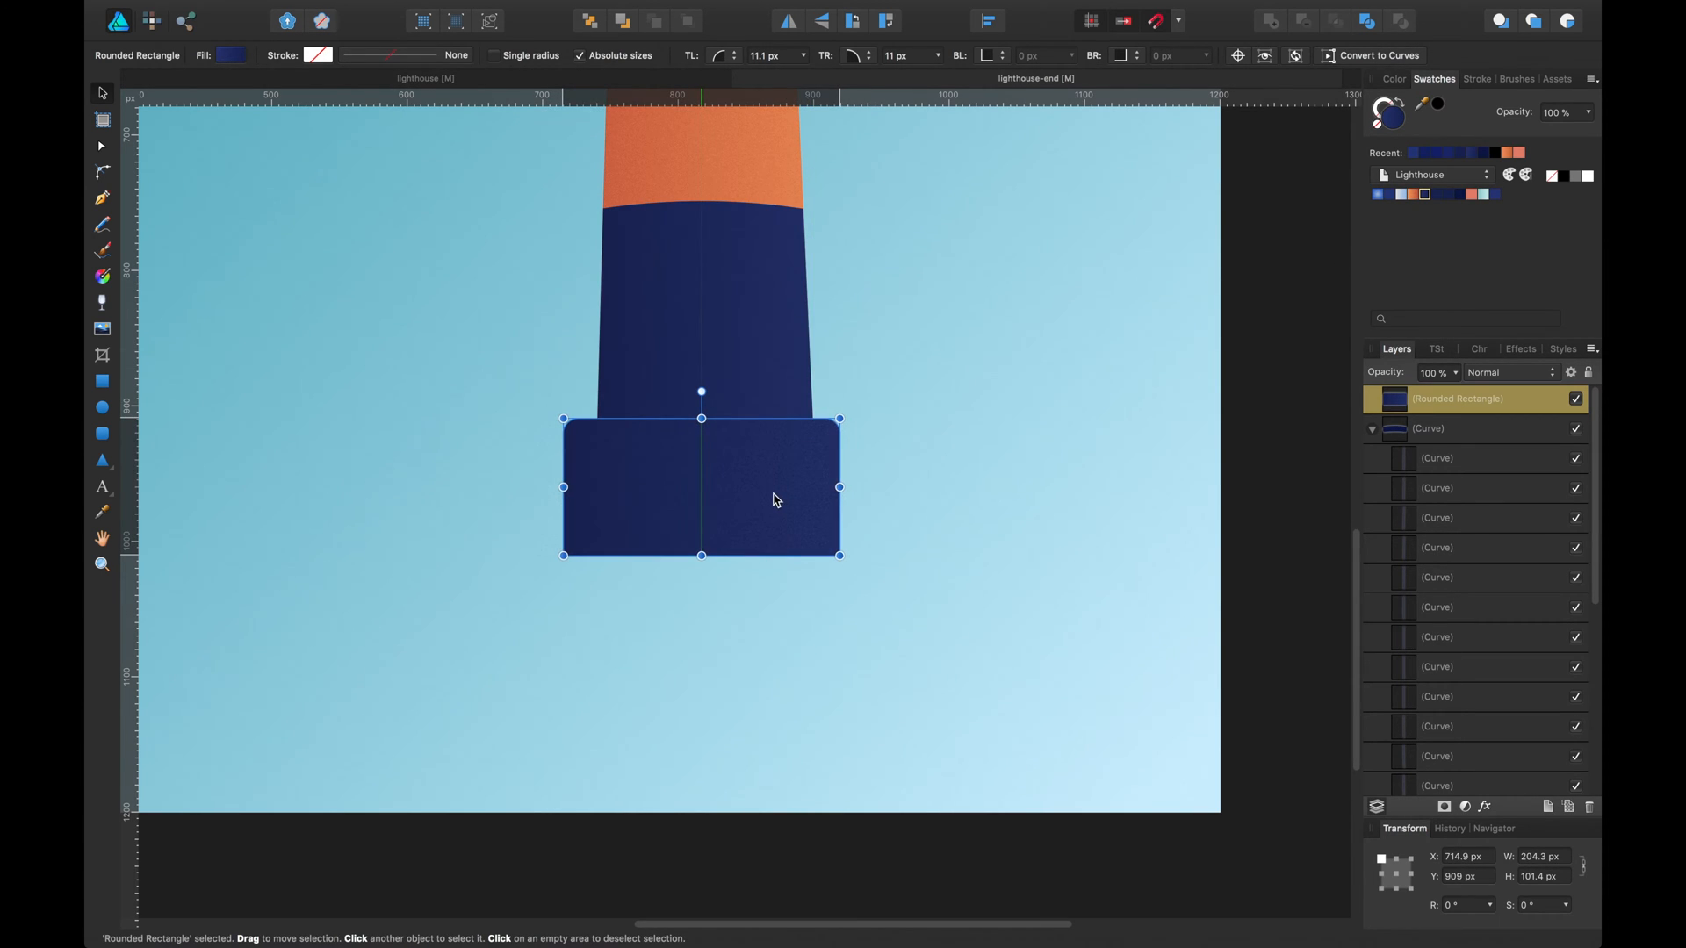
Shorten the base rectangle to about 92 px high, seat it against the tower's bottom and fill it with the orange gradient swatch.
{"action": "left_click_drag", "start_coordinate": [701, 556], "coordinate": [702, 531]}
{"action": "left_click_drag", "start_coordinate": [700, 474], "coordinate": [703, 478]}
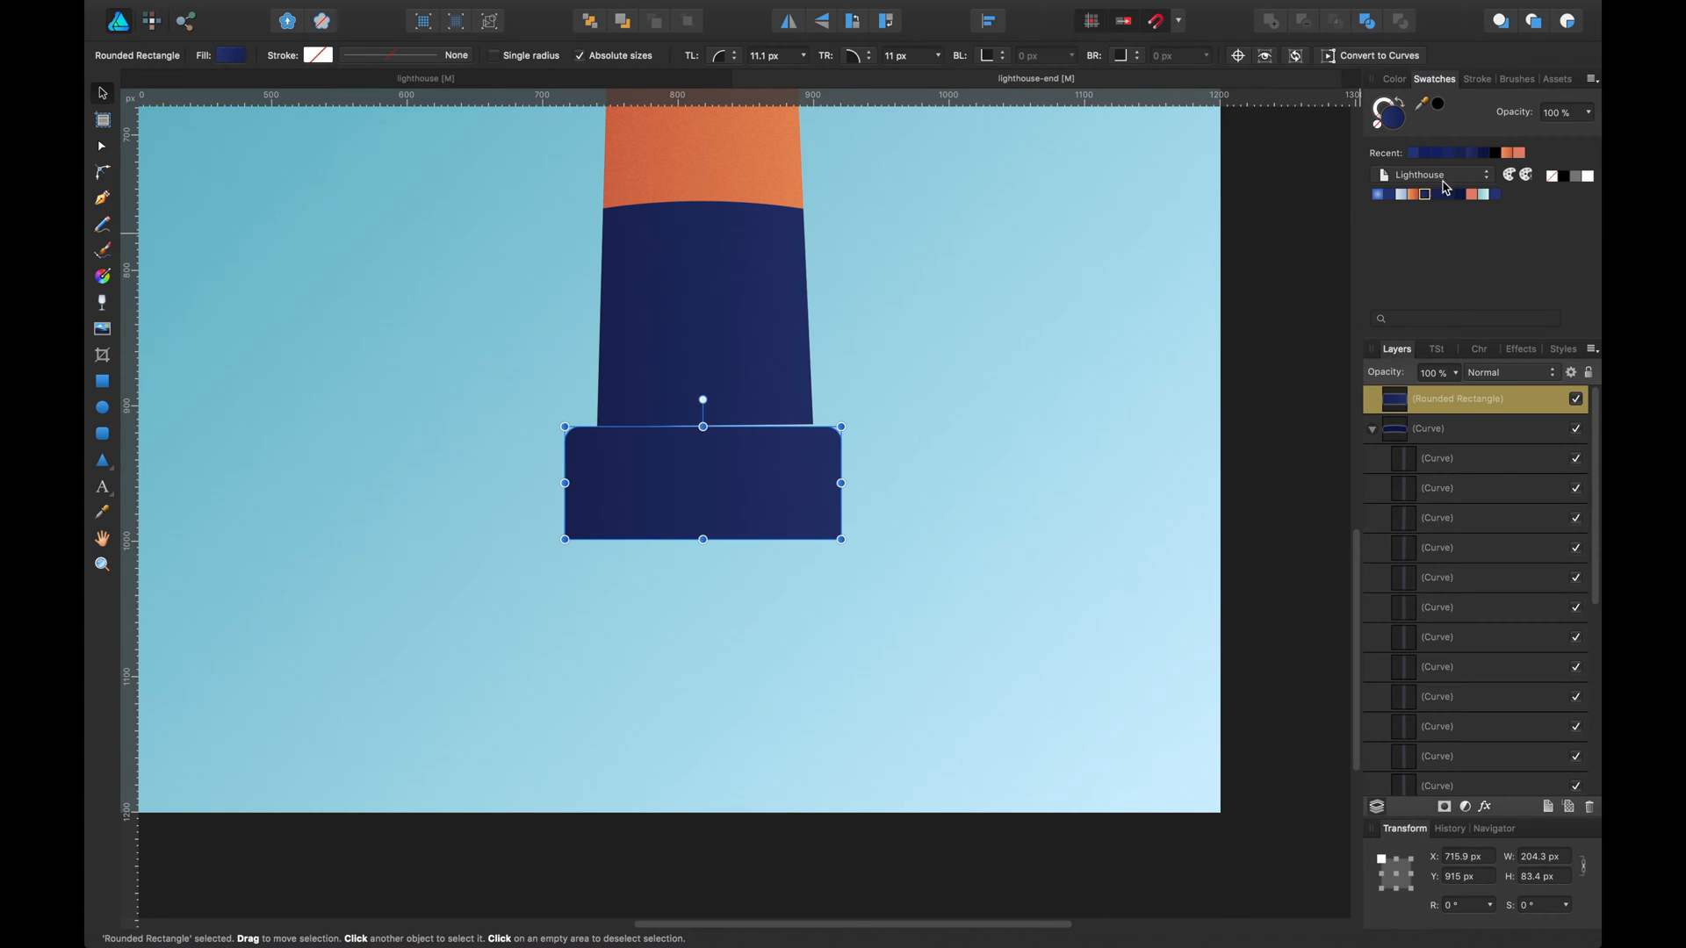
{"action": "left_click", "coordinate": [1416, 201]}
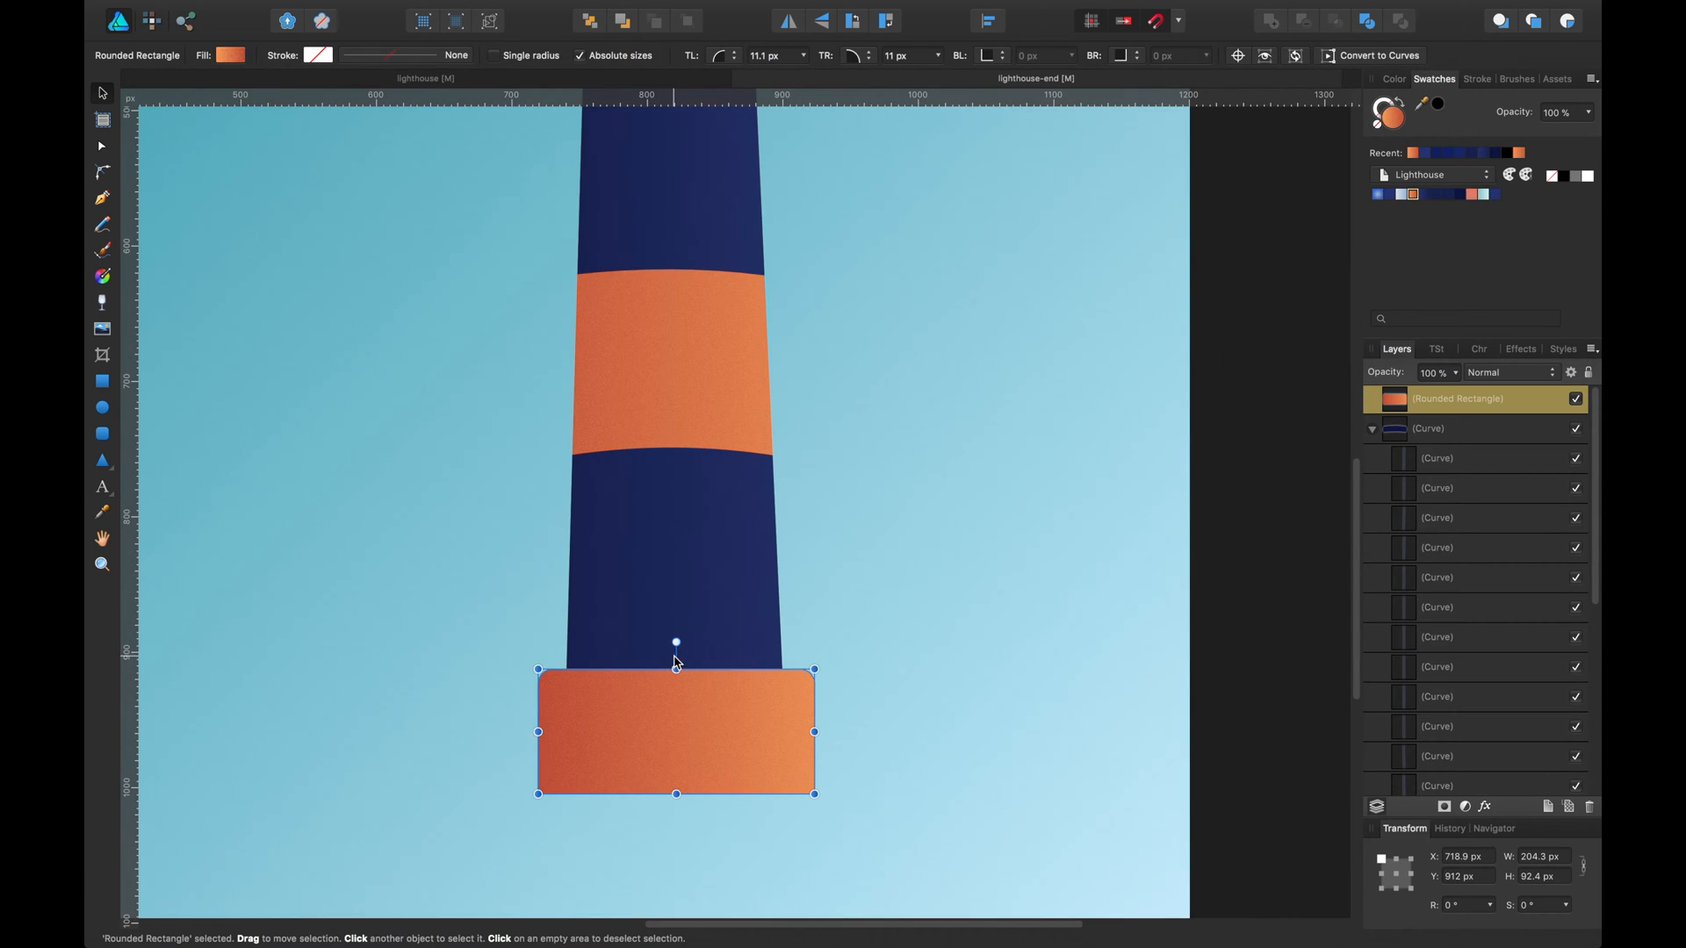
{"action": "left_click_drag", "start_coordinate": [676, 663], "coordinate": [675, 663]}
{"action": "left_click", "coordinate": [915, 444]}
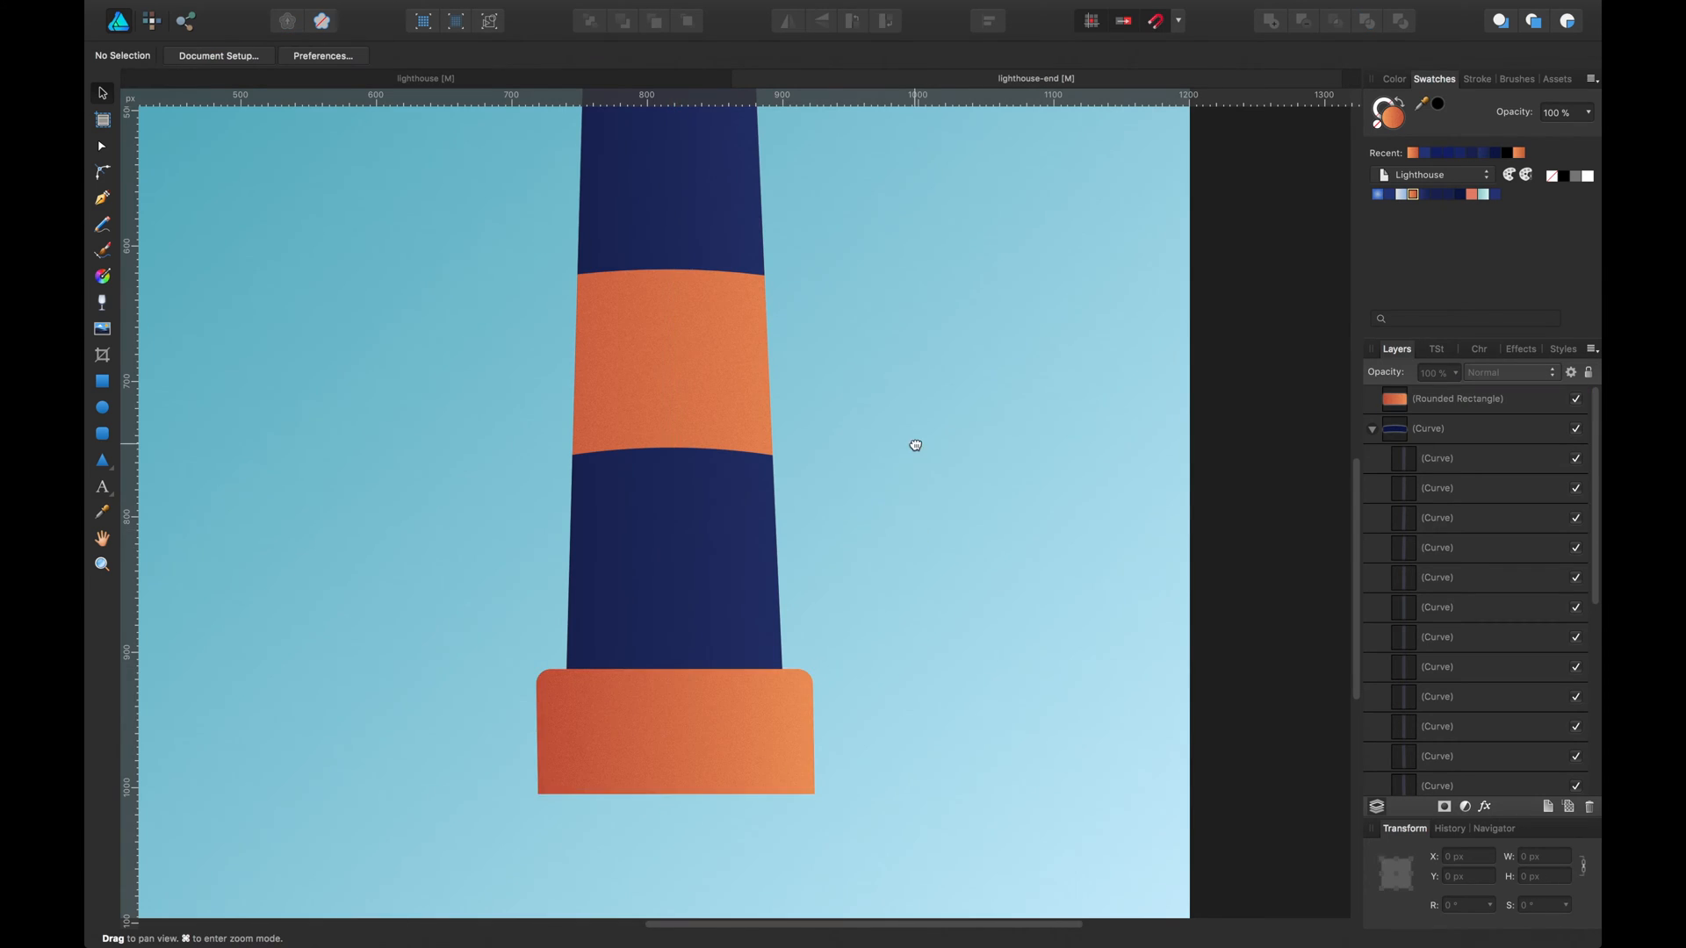
Group all the lighthouse parts, from the roof down to the orange base.
{"action": "key", "text": "super+0"}
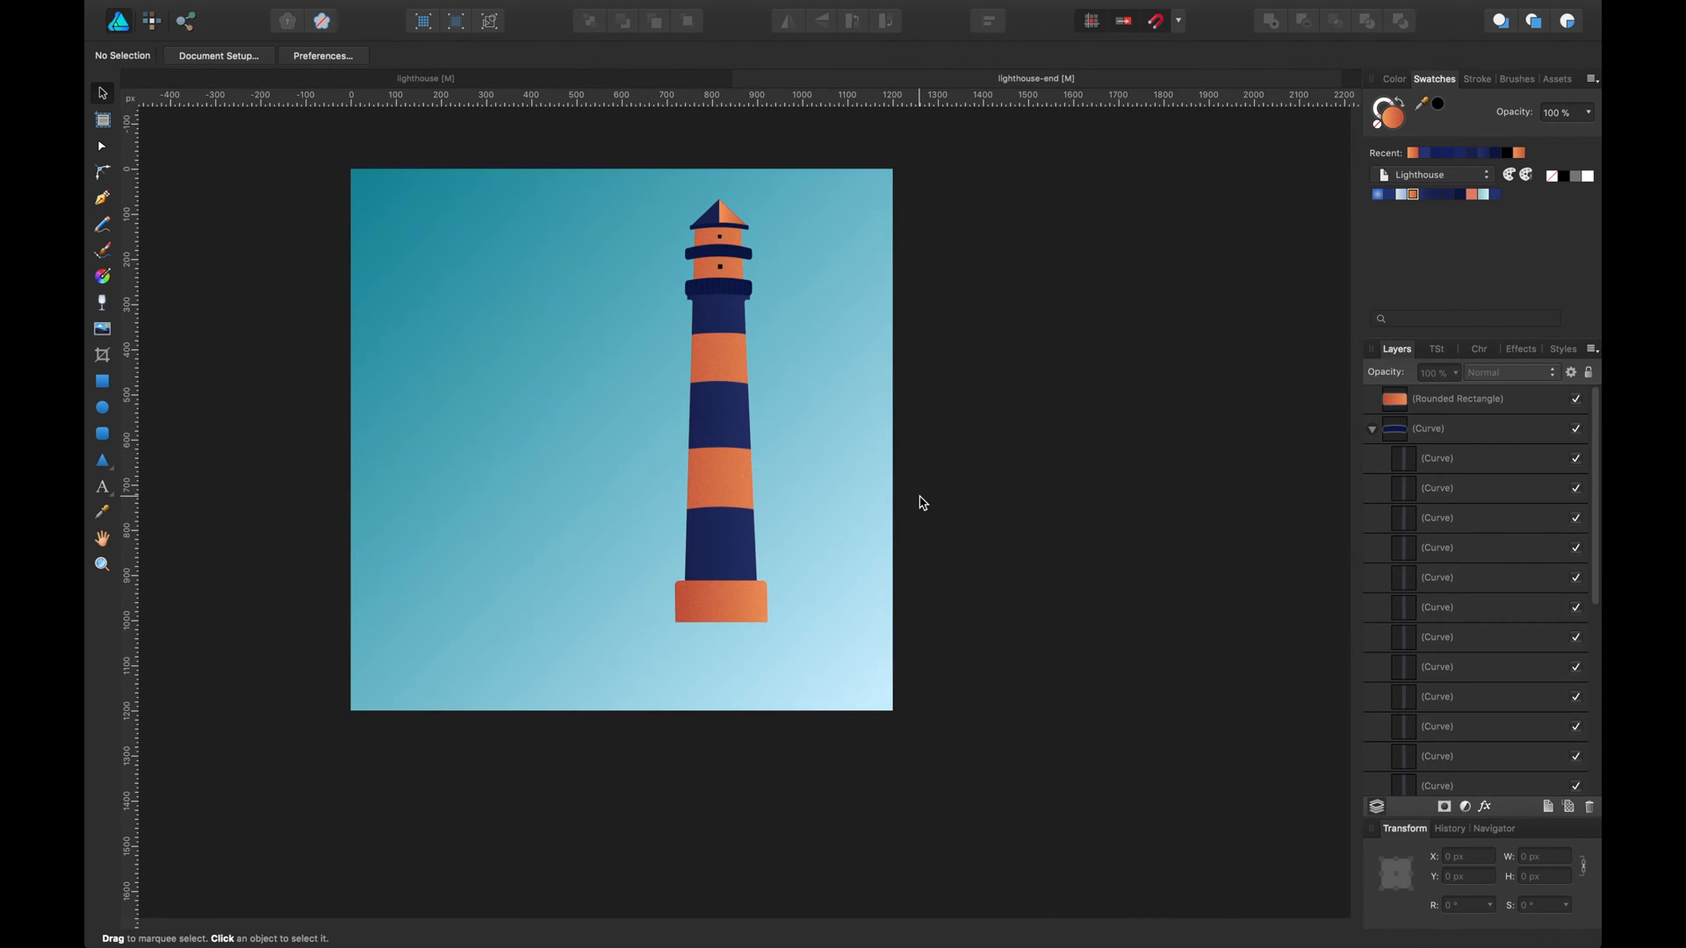
{"action": "key", "text": "super+1"}
{"action": "key", "text": "super+minus"}
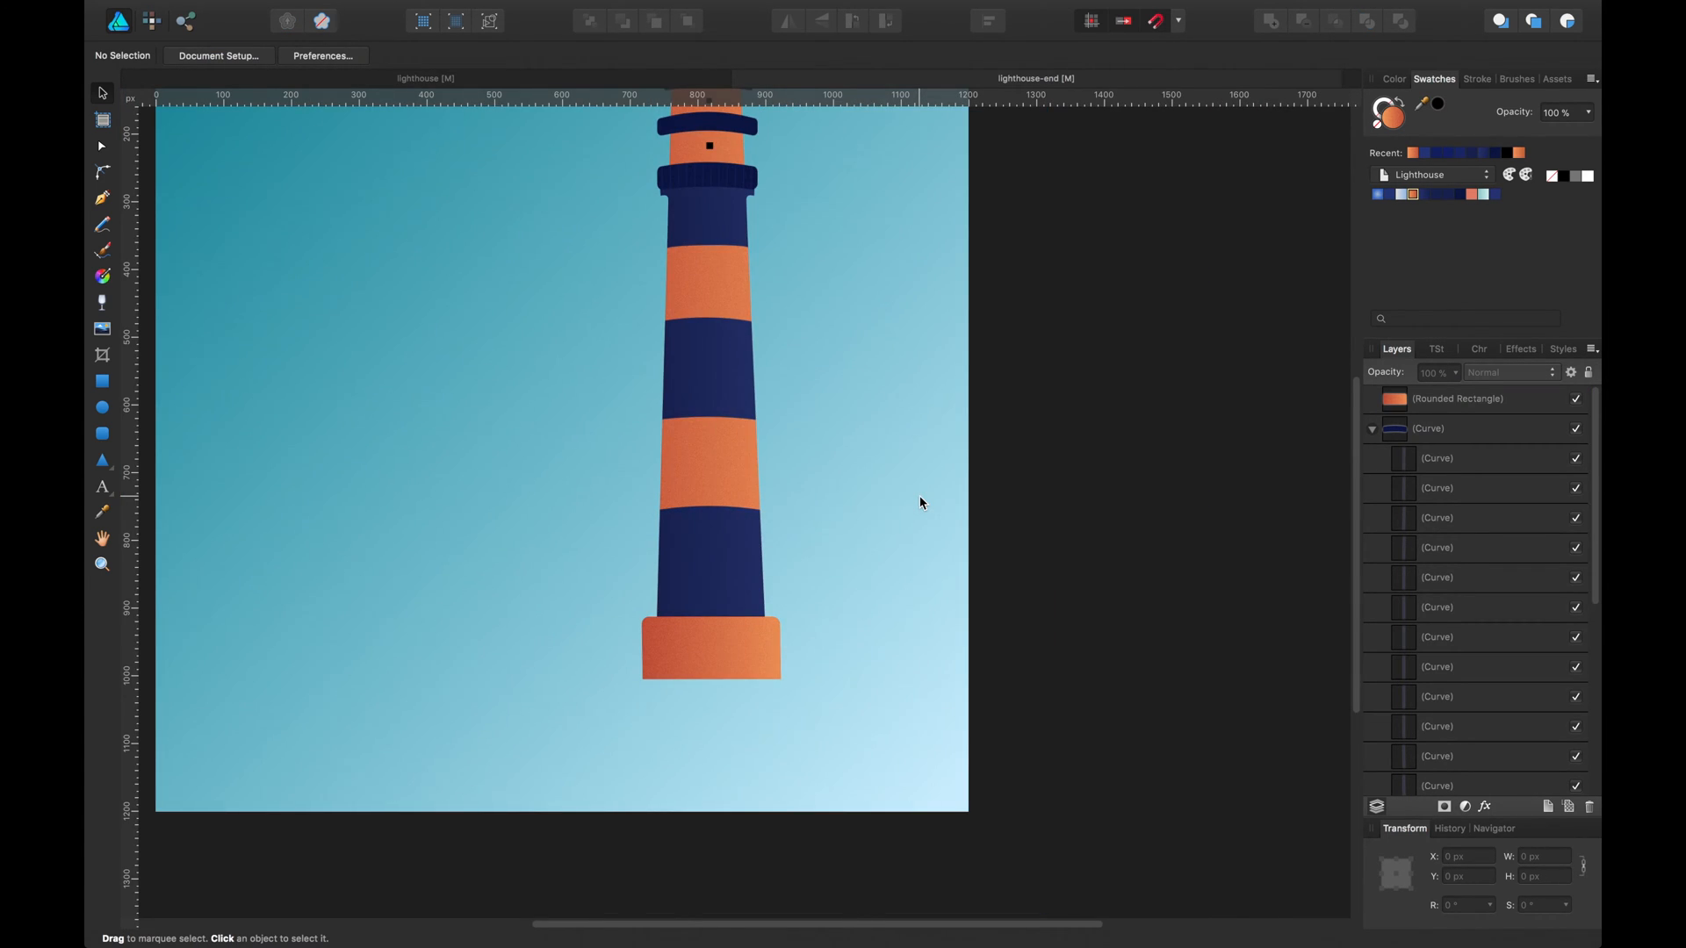
{"action": "key", "text": "super+minus"}
{"action": "key", "text": "super+1"}
{"action": "key", "text": "super+minus"}
{"action": "key", "text": "super+minus"}
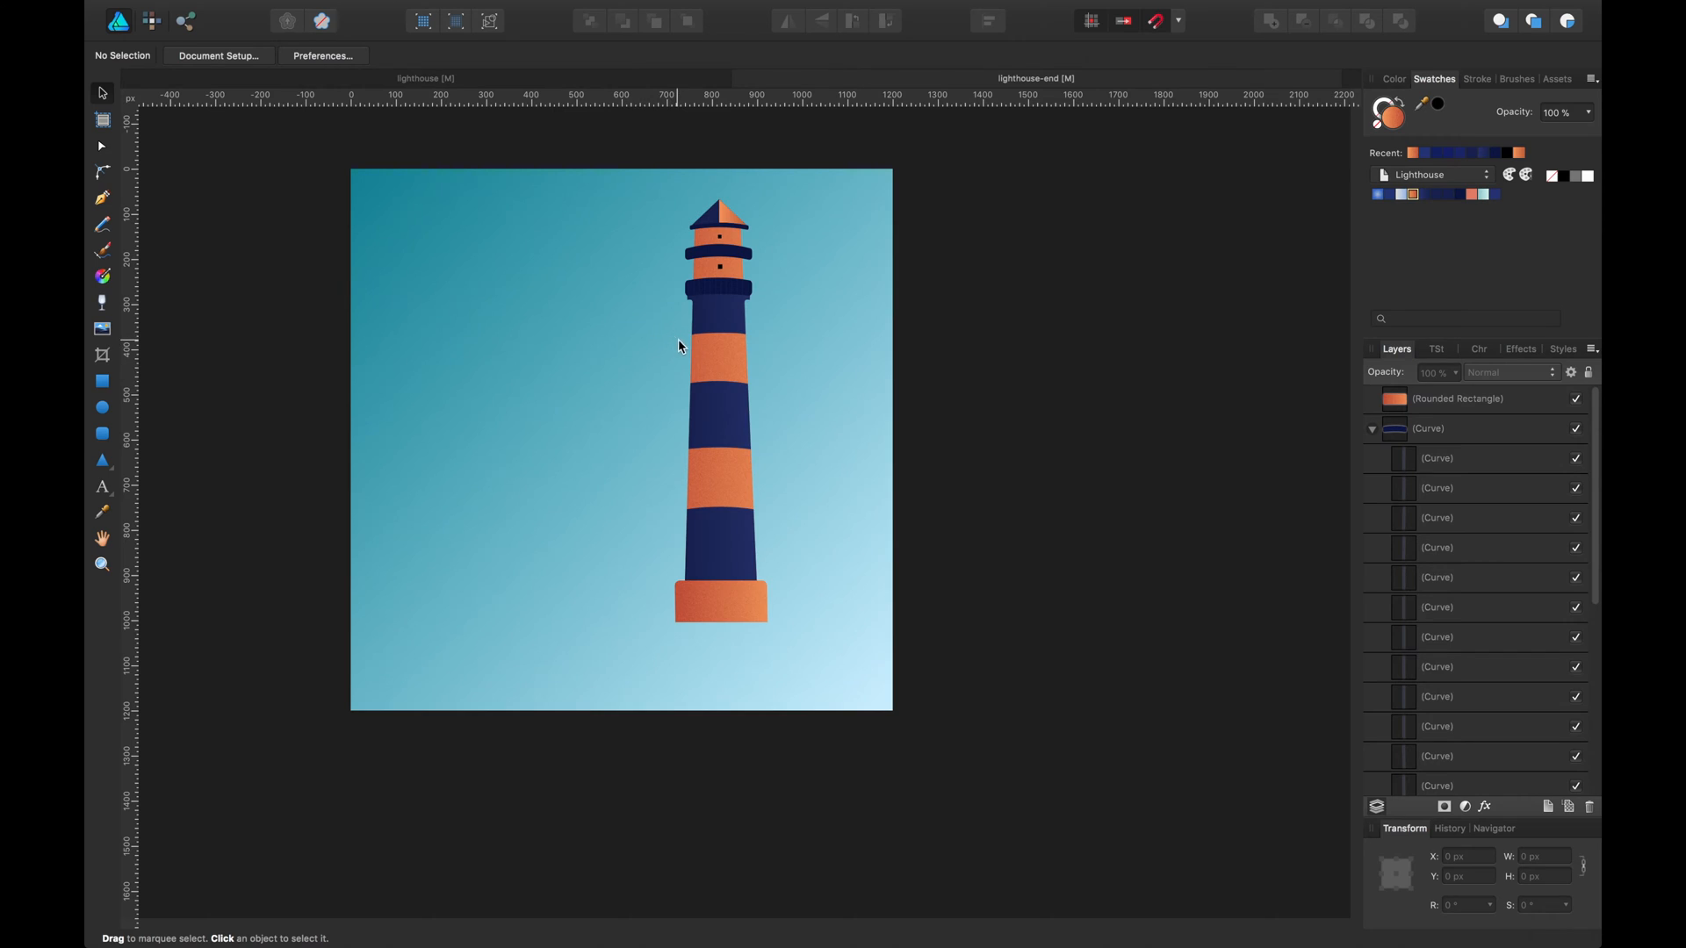
{"action": "left_click_drag", "start_coordinate": [793, 207], "coordinate": [614, 641]}
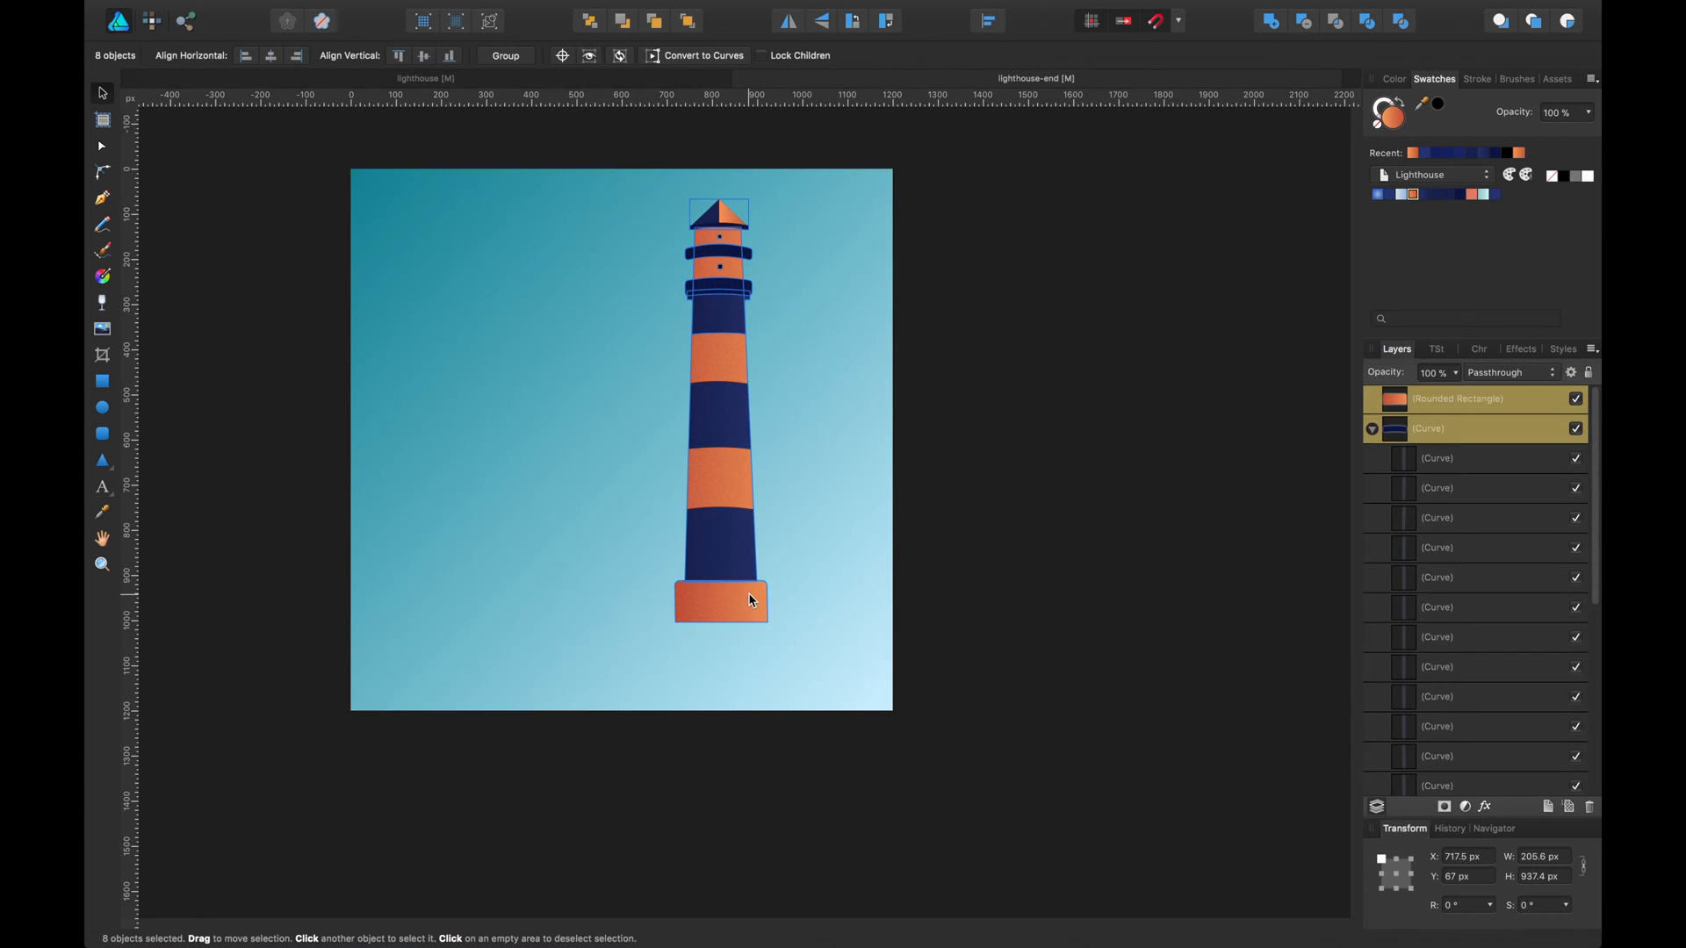
{"action": "key", "text": "super+g"}
Scale the lighthouse group down to about 177 by 804 px and move it down to about Y 167 px.
{"action": "mouse_move", "coordinate": [721, 623]}
{"action": "left_mouse_down"}
{"action": "mouse_move", "coordinate": [722, 580]}
{"action": "mouse_move", "coordinate": [727, 595]}
{"action": "left_mouse_up"}
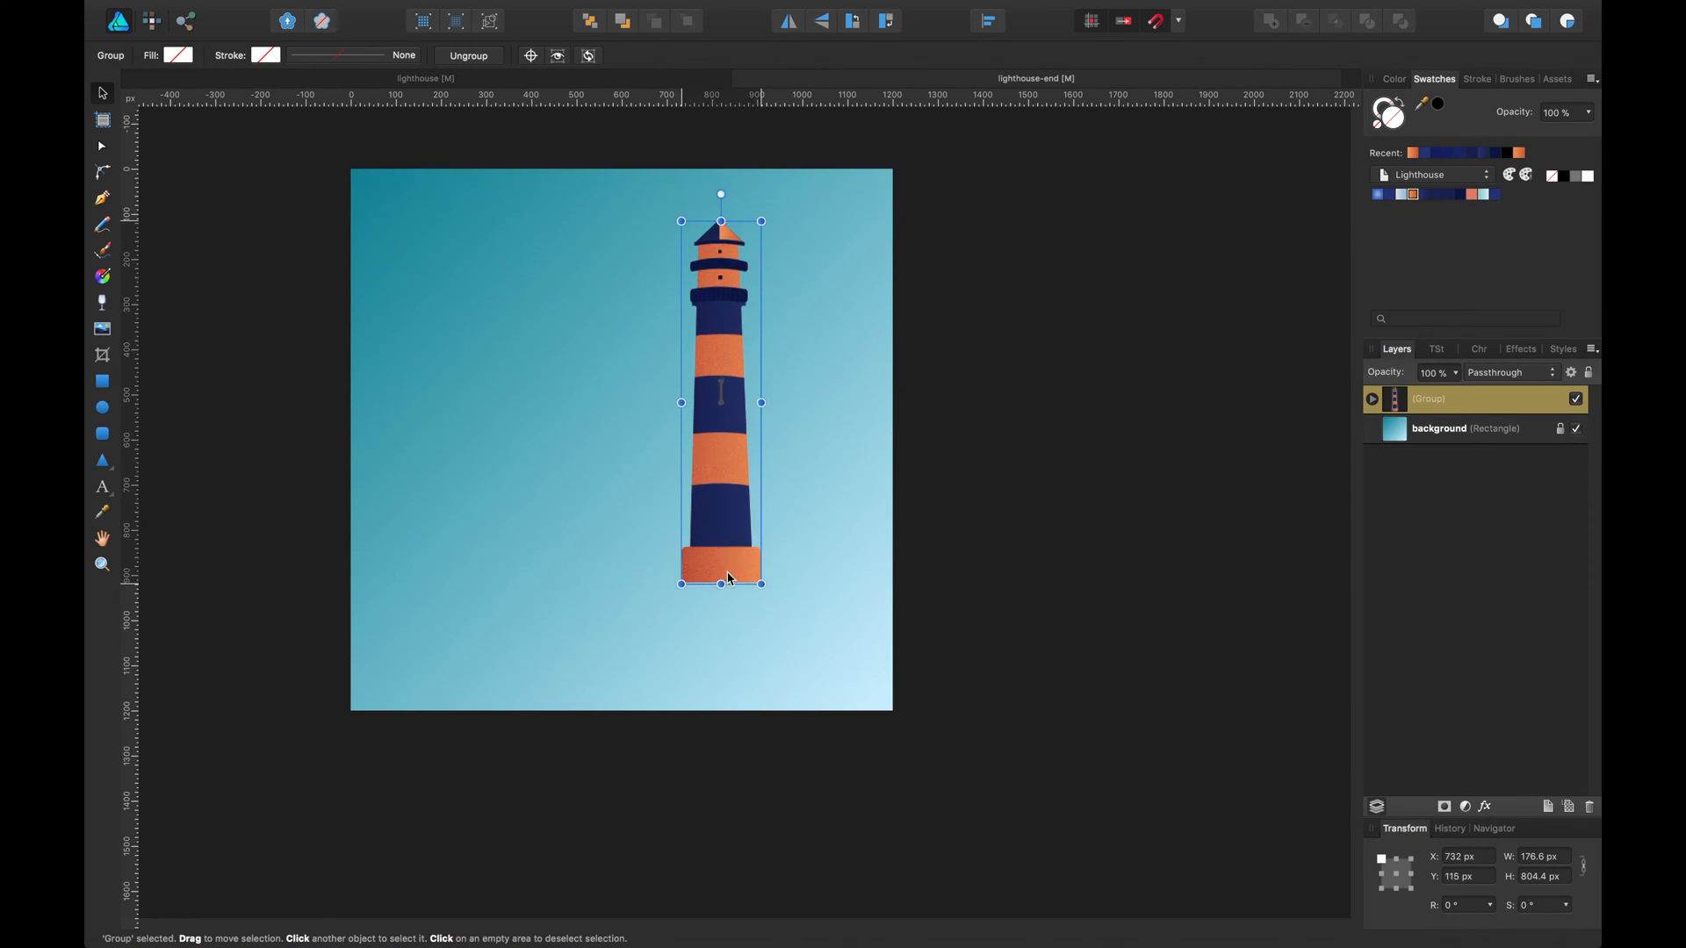
{"action": "left_click_drag", "start_coordinate": [725, 590], "coordinate": [725, 597]}
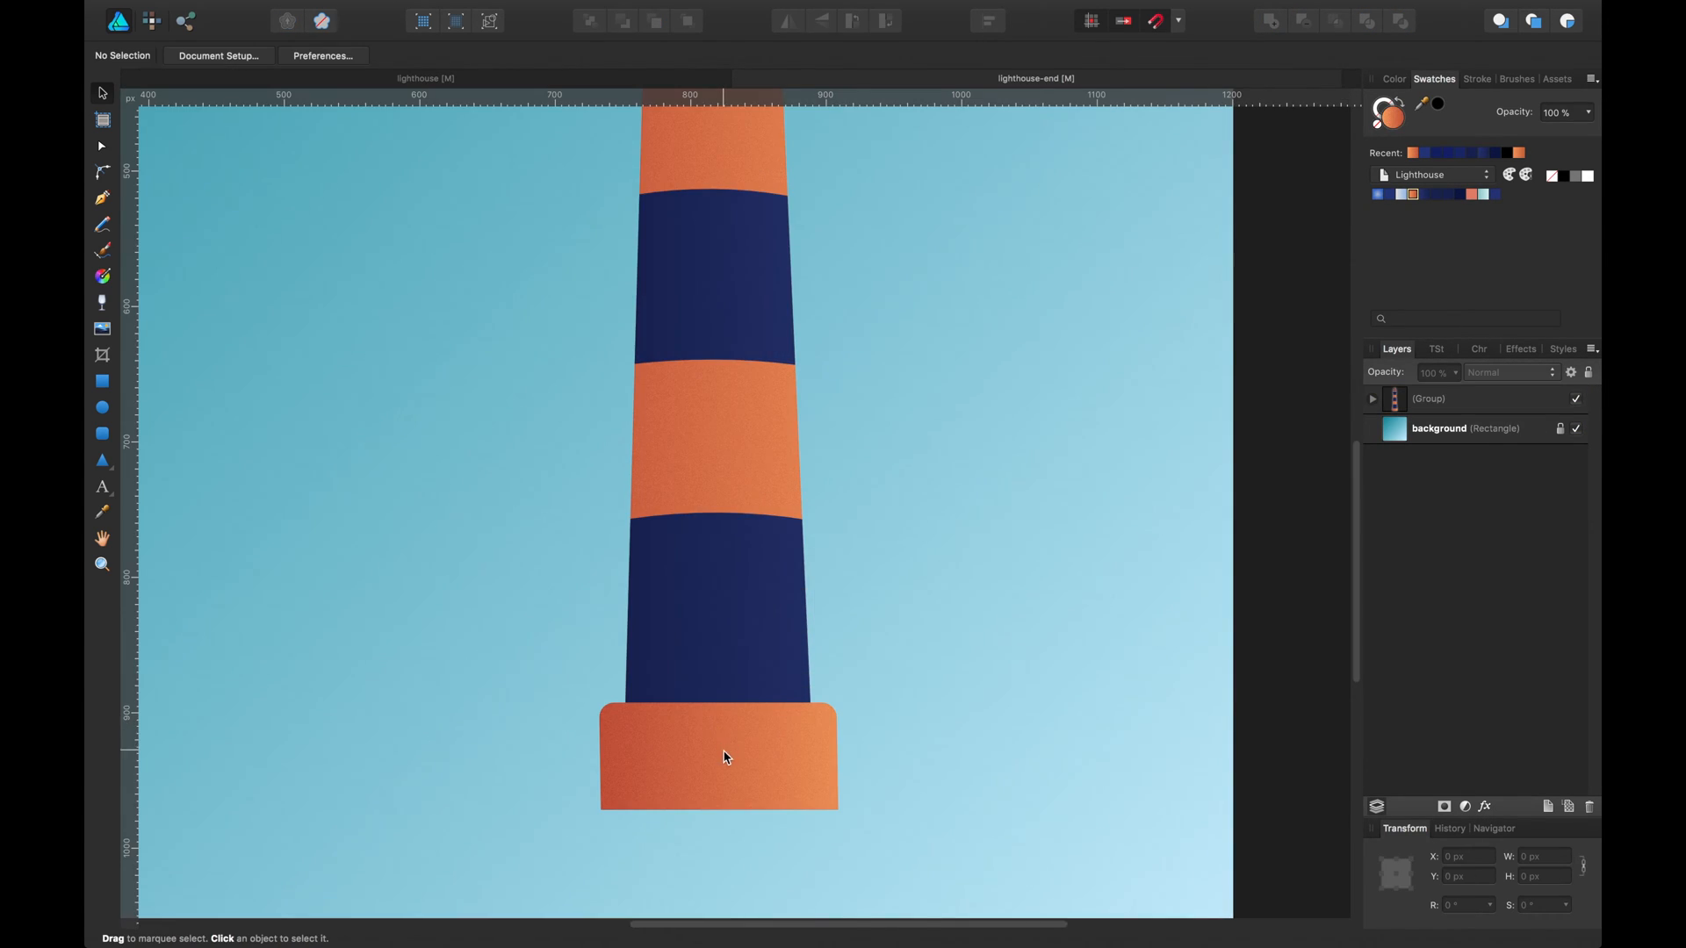
{"action": "left_click_drag", "start_coordinate": [742, 787], "coordinate": [749, 756]}
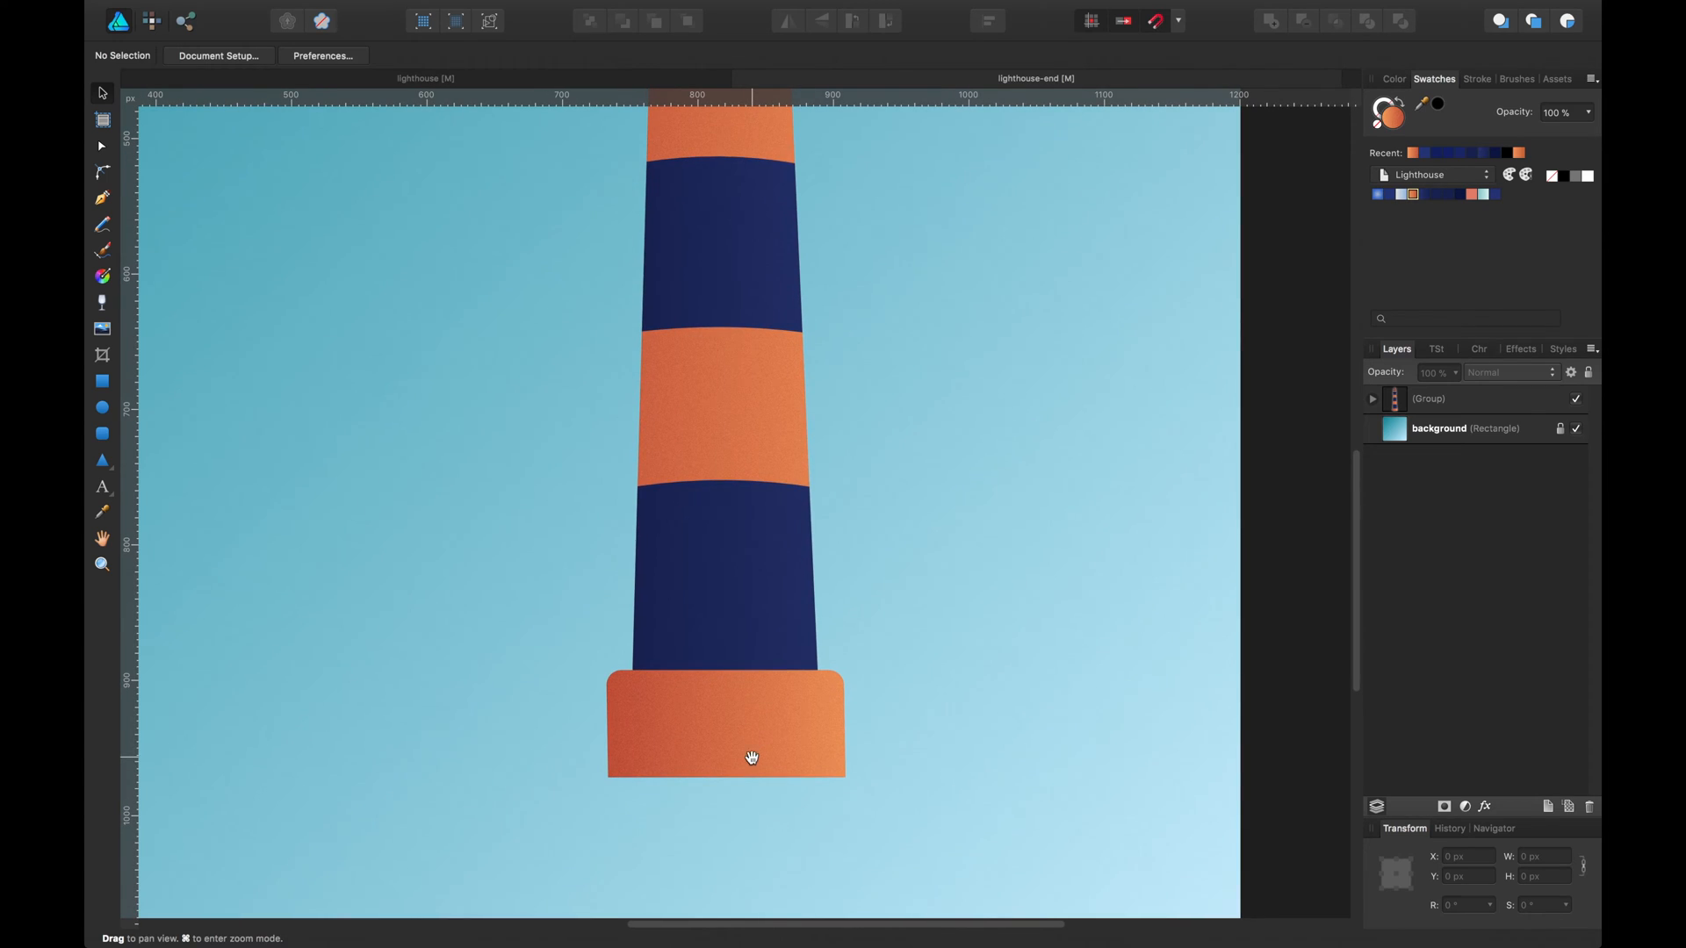
Draw a rounded rectangle about 31 by 47 px as a door at the bottom centre of the orange base.
{"action": "left_click", "coordinate": [671, 768]}
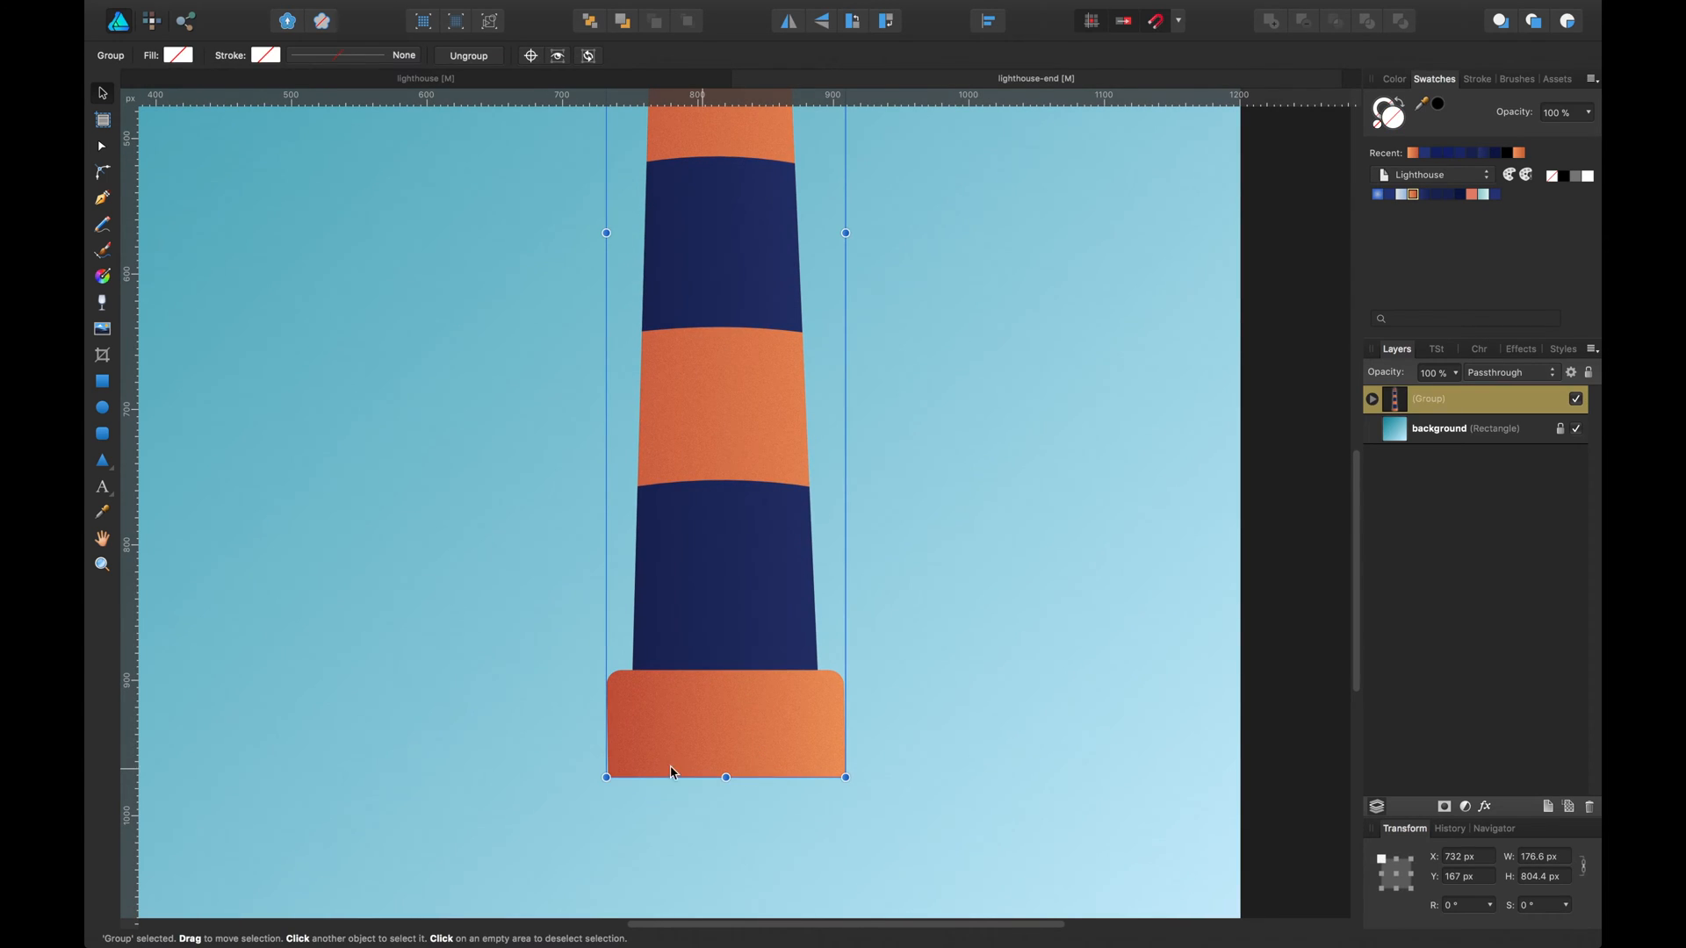
{"action": "left_click", "coordinate": [102, 433]}
{"action": "left_click_drag", "start_coordinate": [709, 714], "coordinate": [750, 777]}
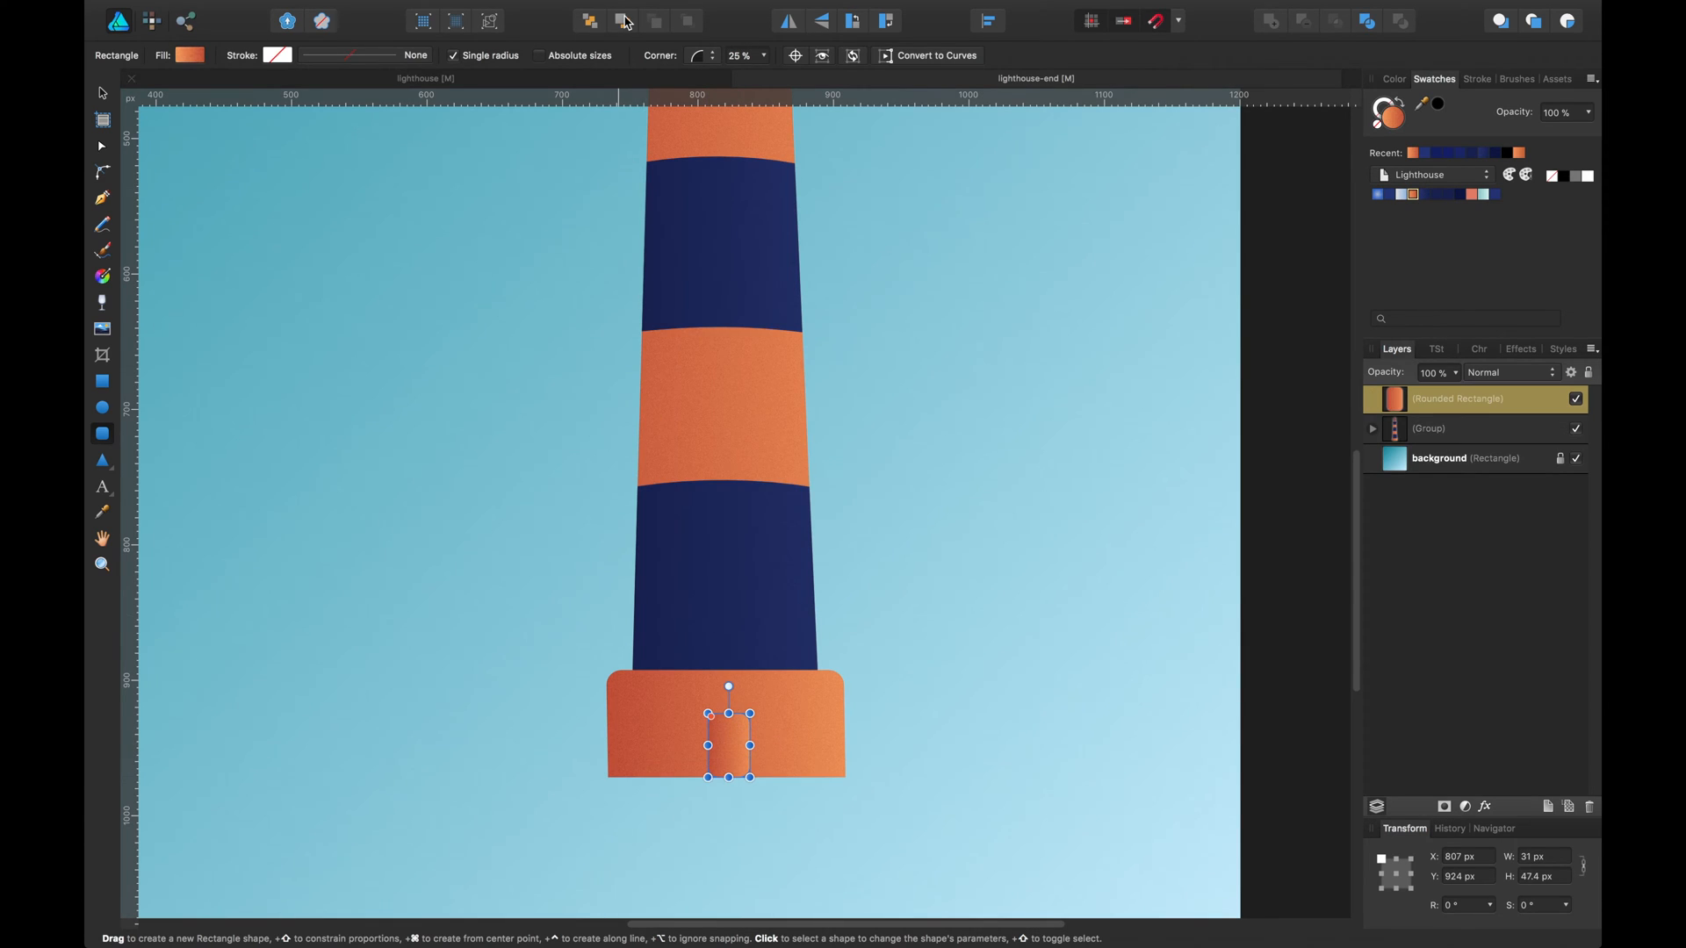
Give the door separate corners with absolute sizes and set both lower corners to None.
{"action": "left_click", "coordinate": [593, 57]}
{"action": "left_click", "coordinate": [490, 56]}
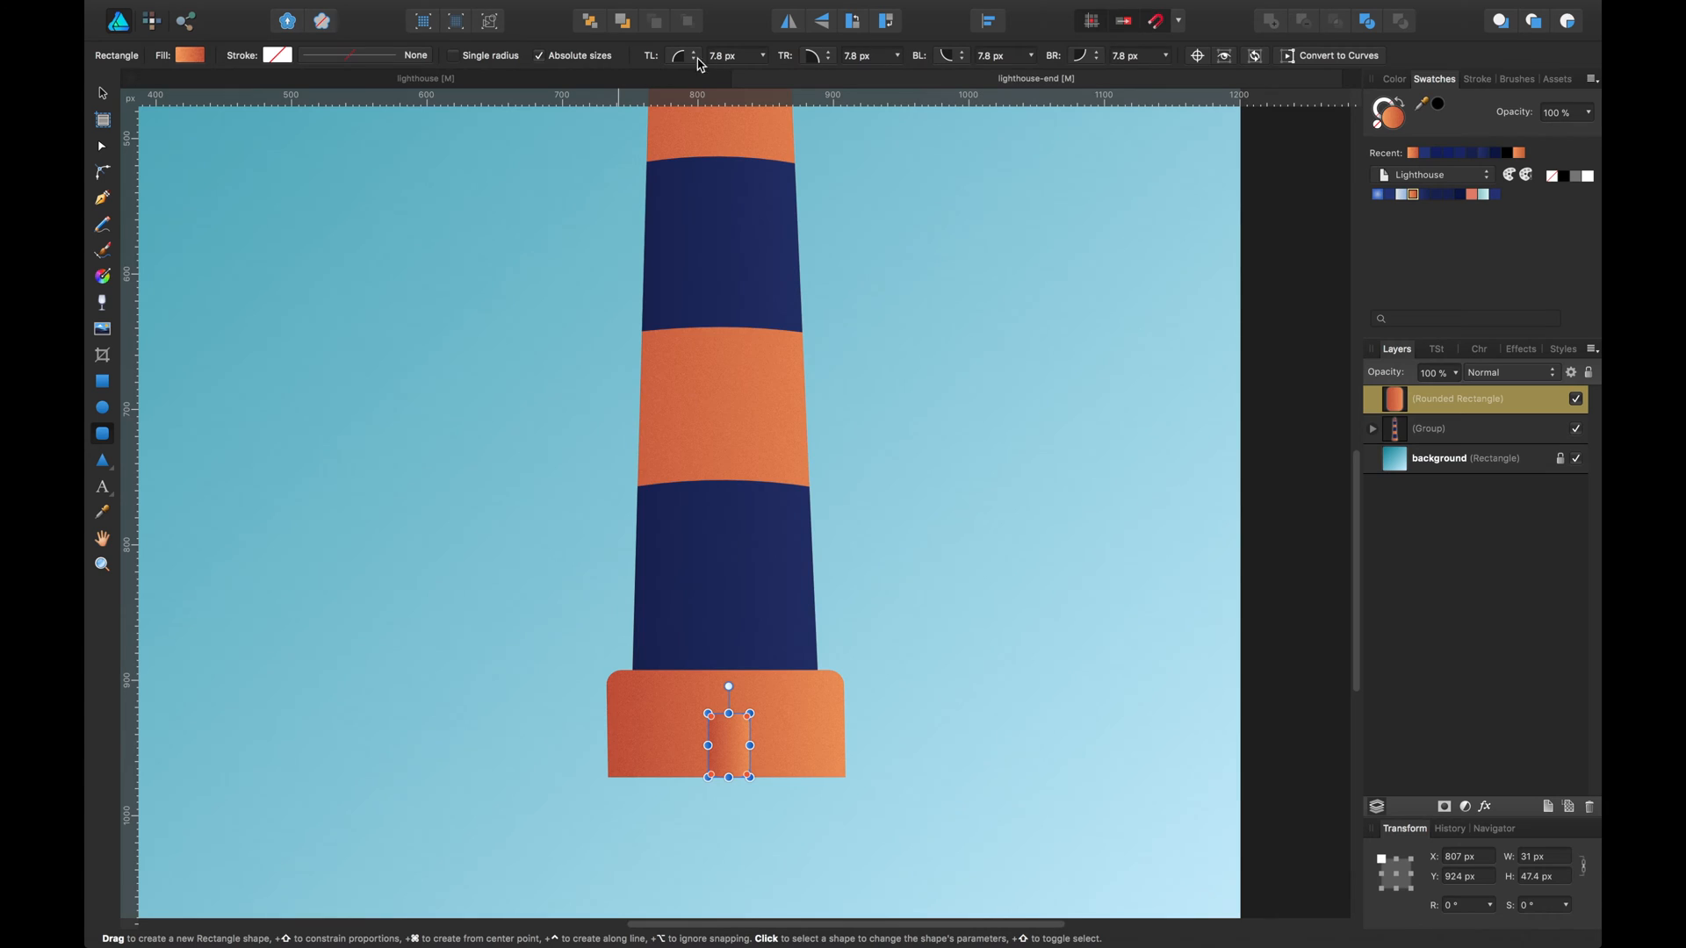
{"action": "left_click", "coordinate": [947, 55]}
{"action": "left_click", "coordinate": [957, 39]}
{"action": "left_click", "coordinate": [1083, 55]}
{"action": "left_click", "coordinate": [1091, 40]}
Fill the door with the dark navy swatch and darken its colour to about 000A34.
{"action": "left_click", "coordinate": [1466, 194]}
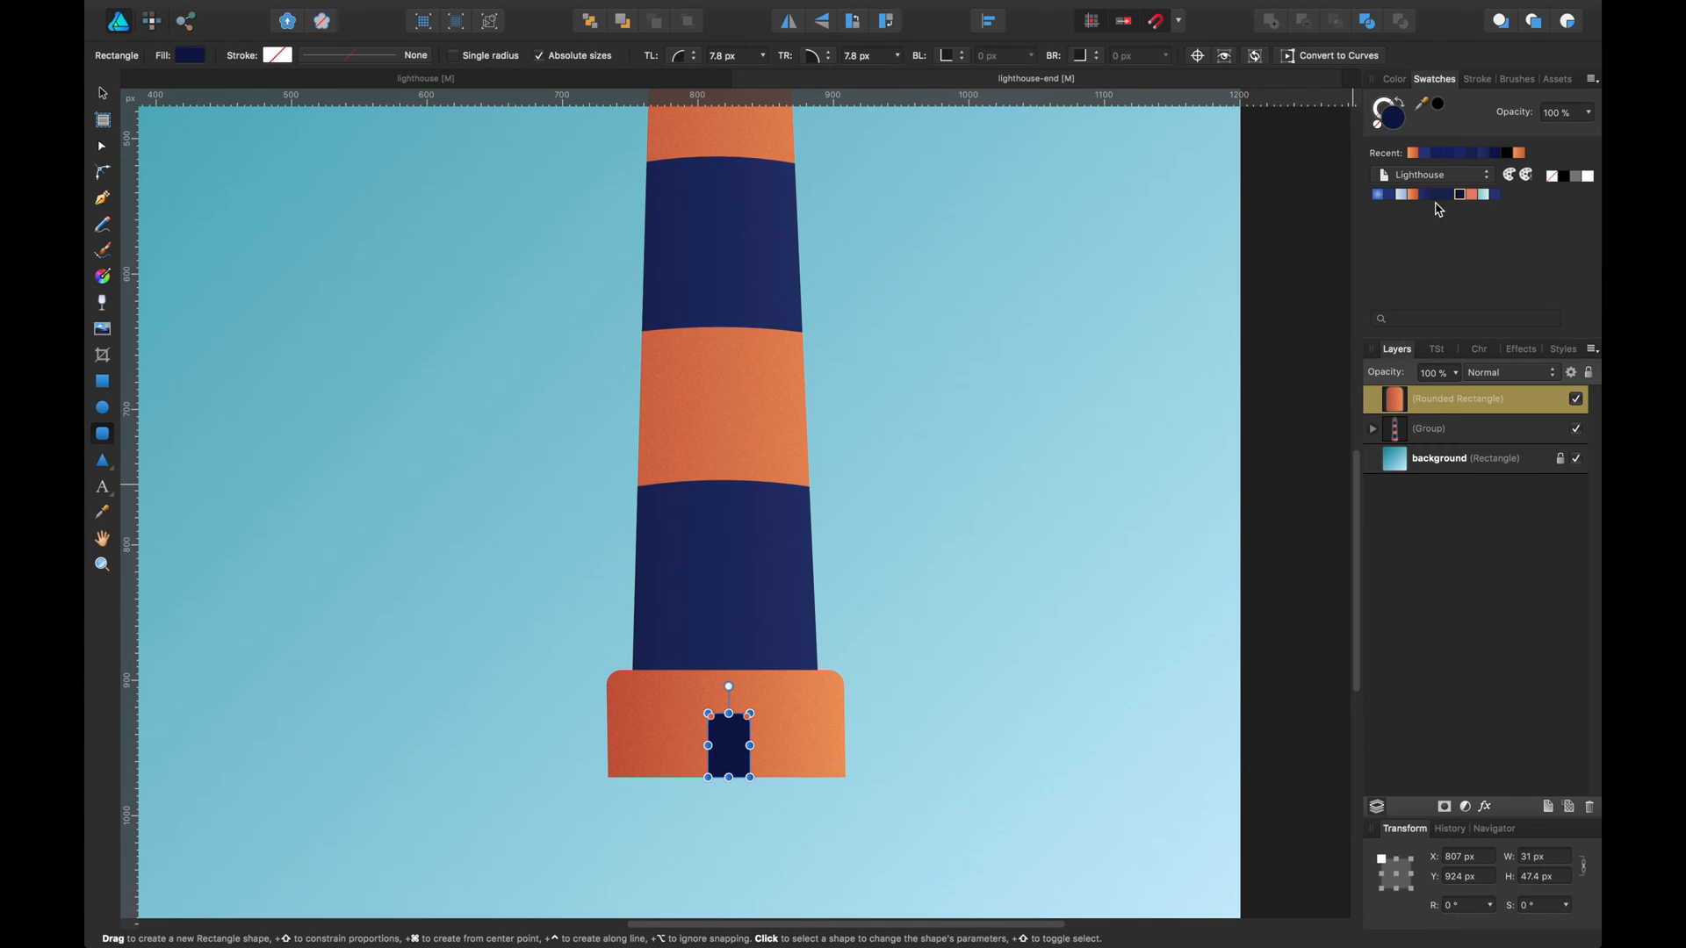
{"action": "key", "text": "v"}
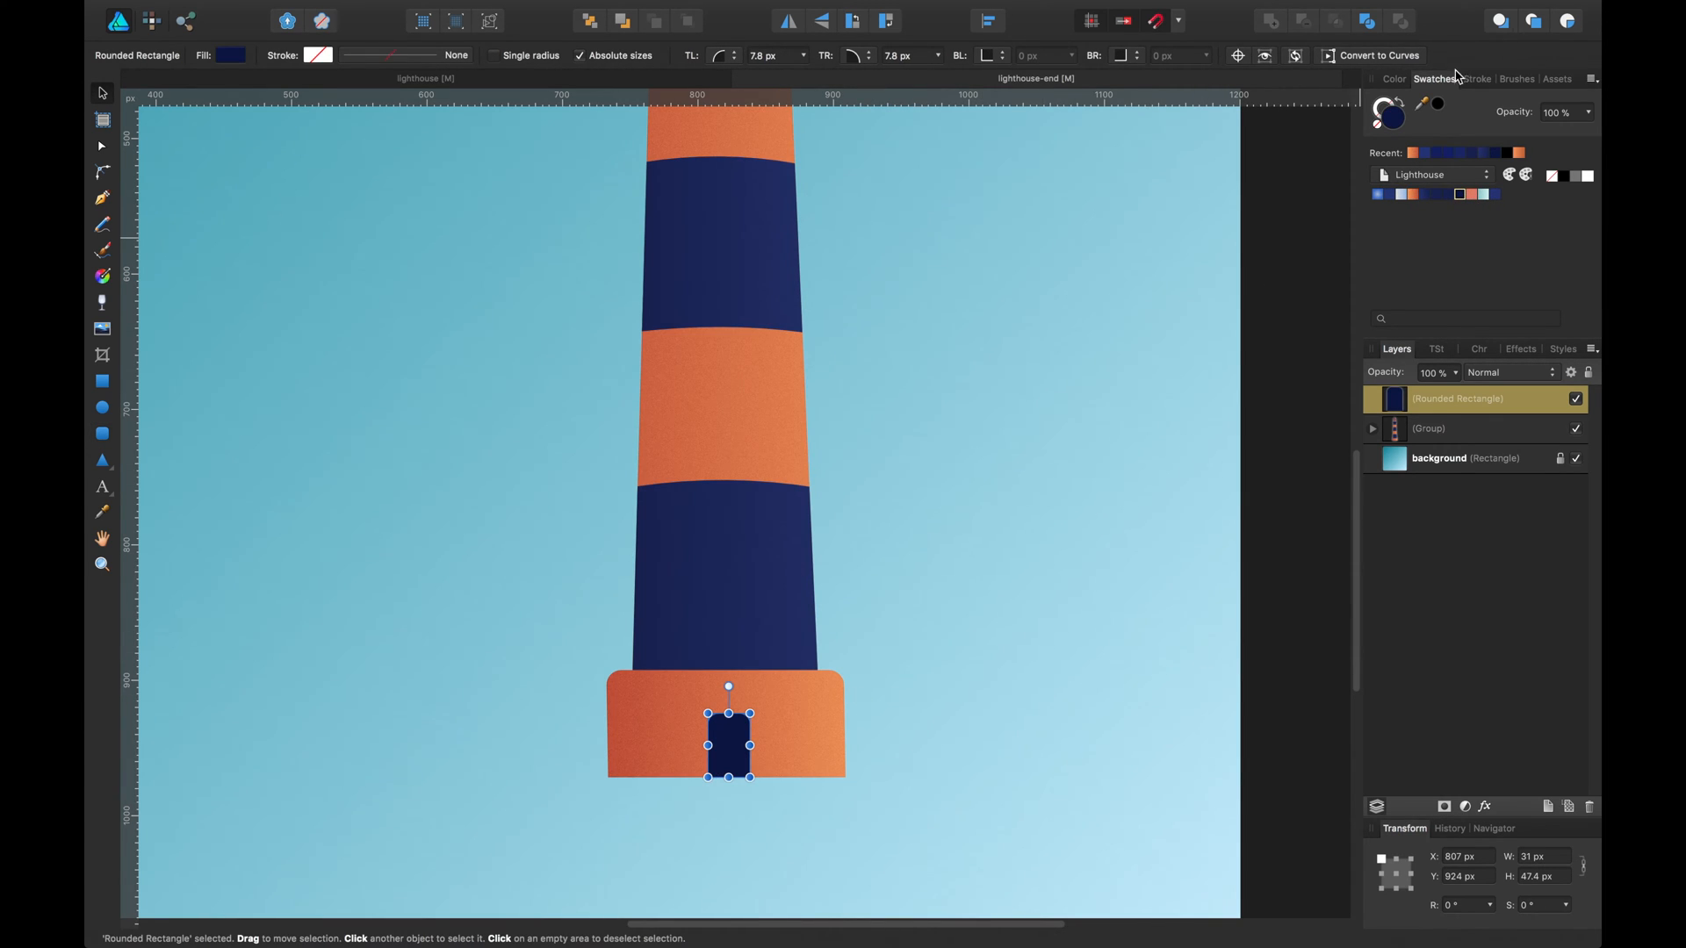
{"action": "double_click", "coordinate": [1398, 124]}
{"action": "left_click_drag", "start_coordinate": [506, 582], "coordinate": [489, 586]}
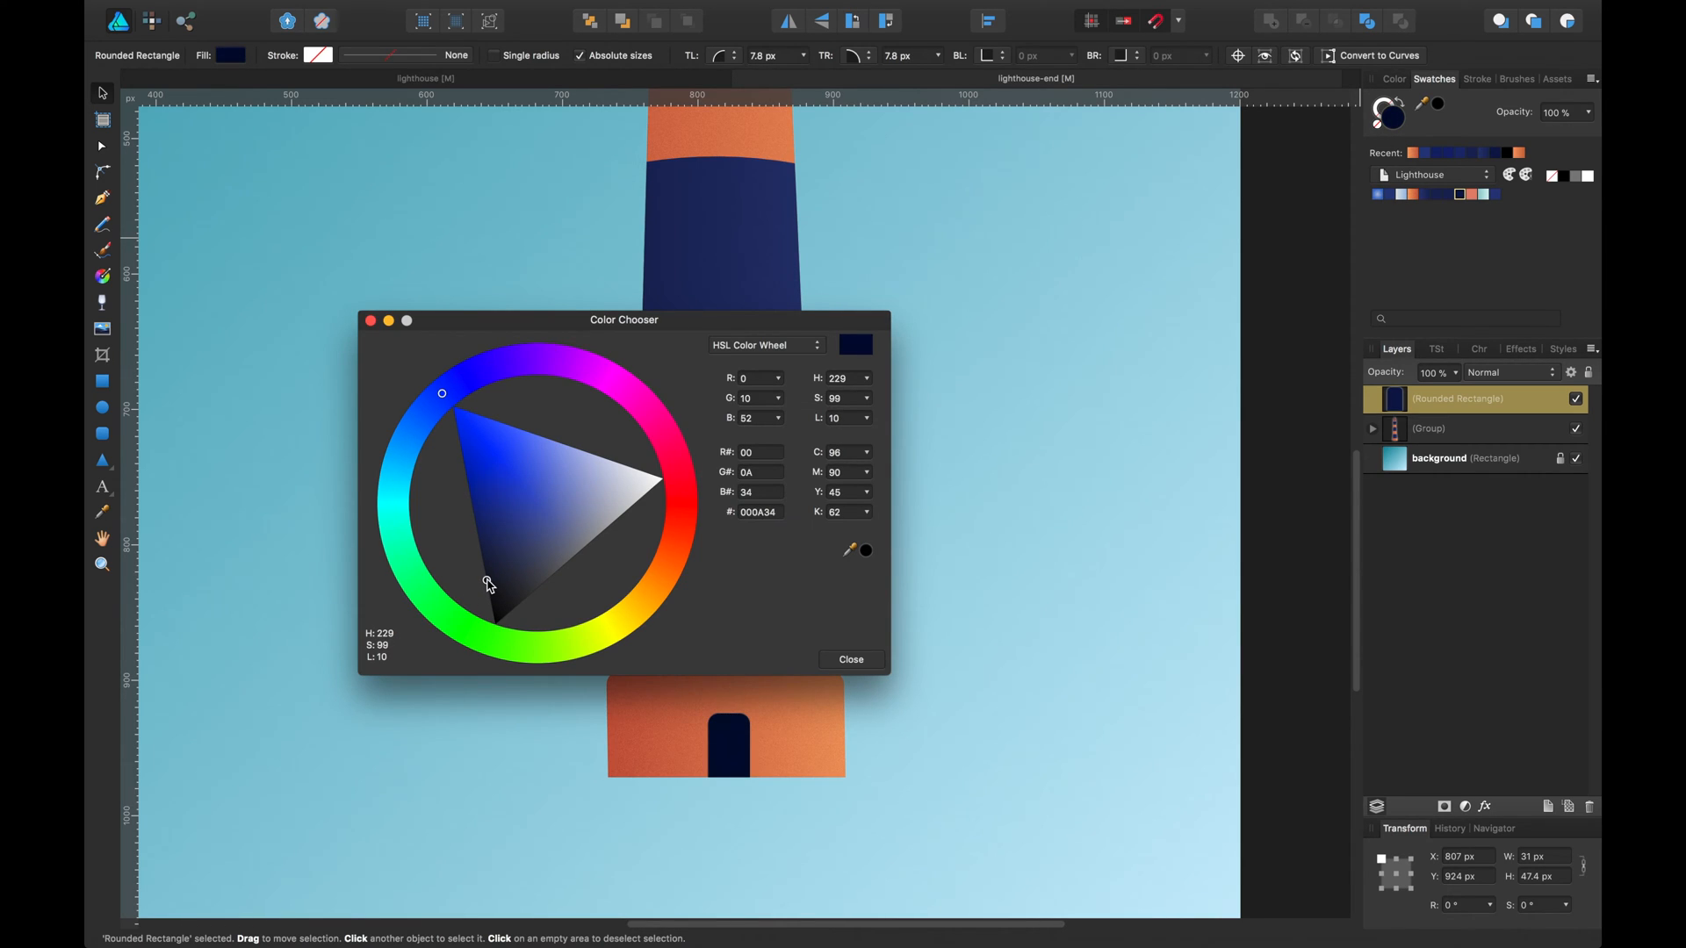
{"action": "left_click", "coordinate": [849, 660]}
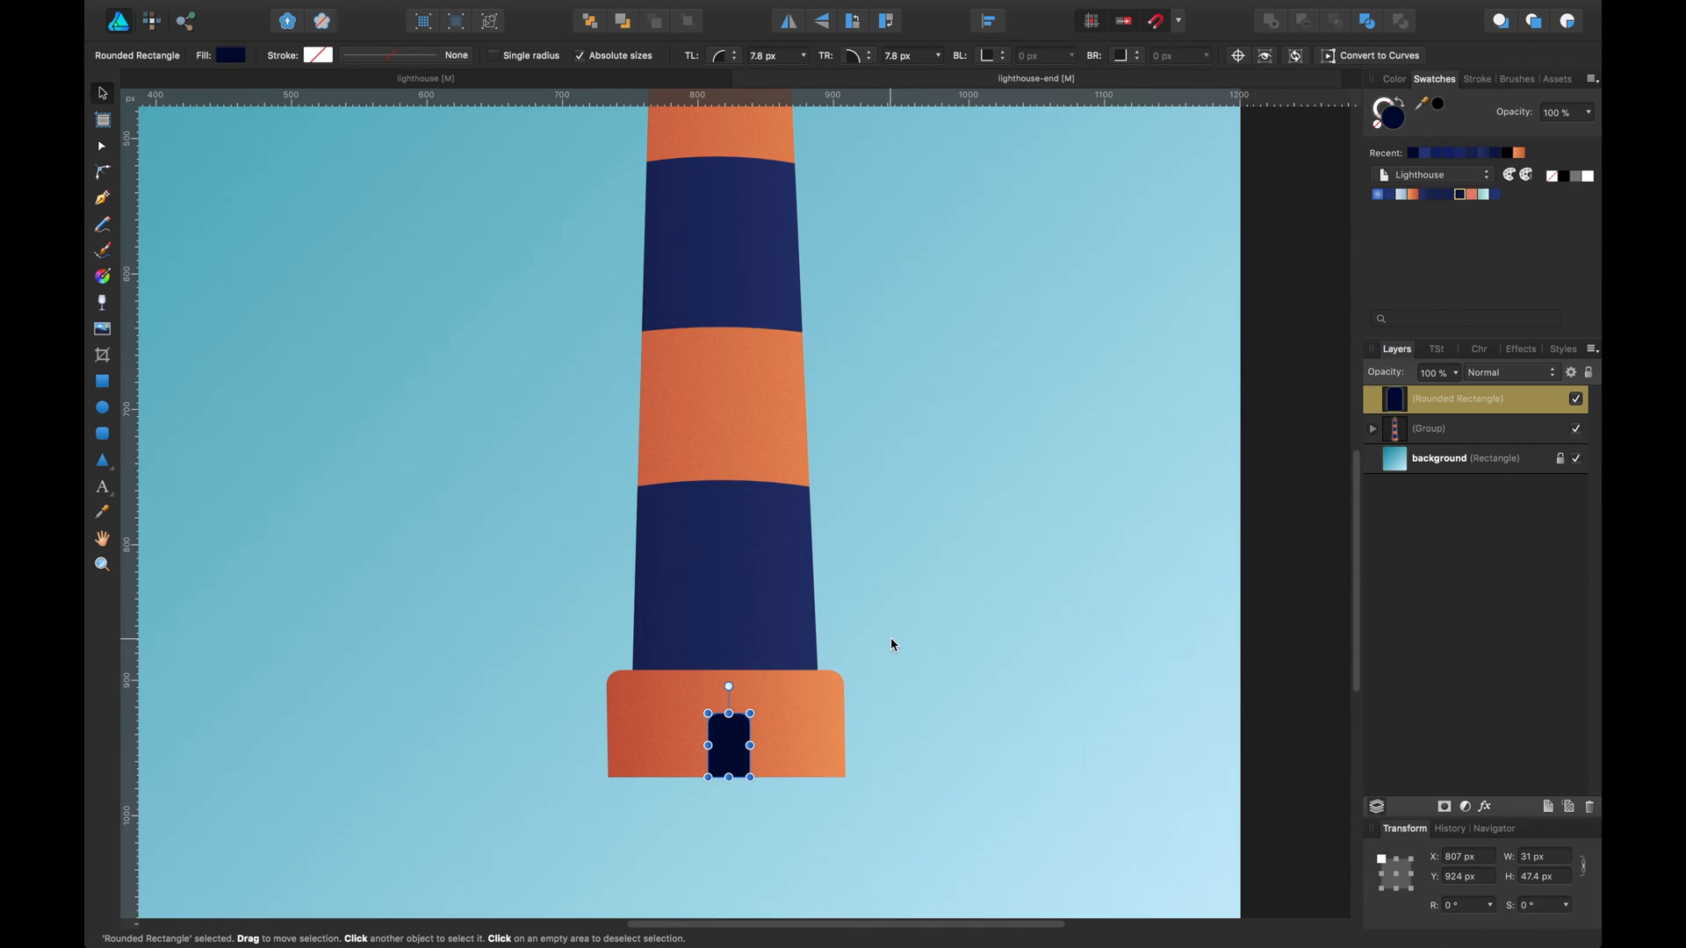
Enlarge the radii of the door's two upper corners so that its top becomes a symmetrical arch.
{"action": "left_click", "coordinate": [747, 63]}
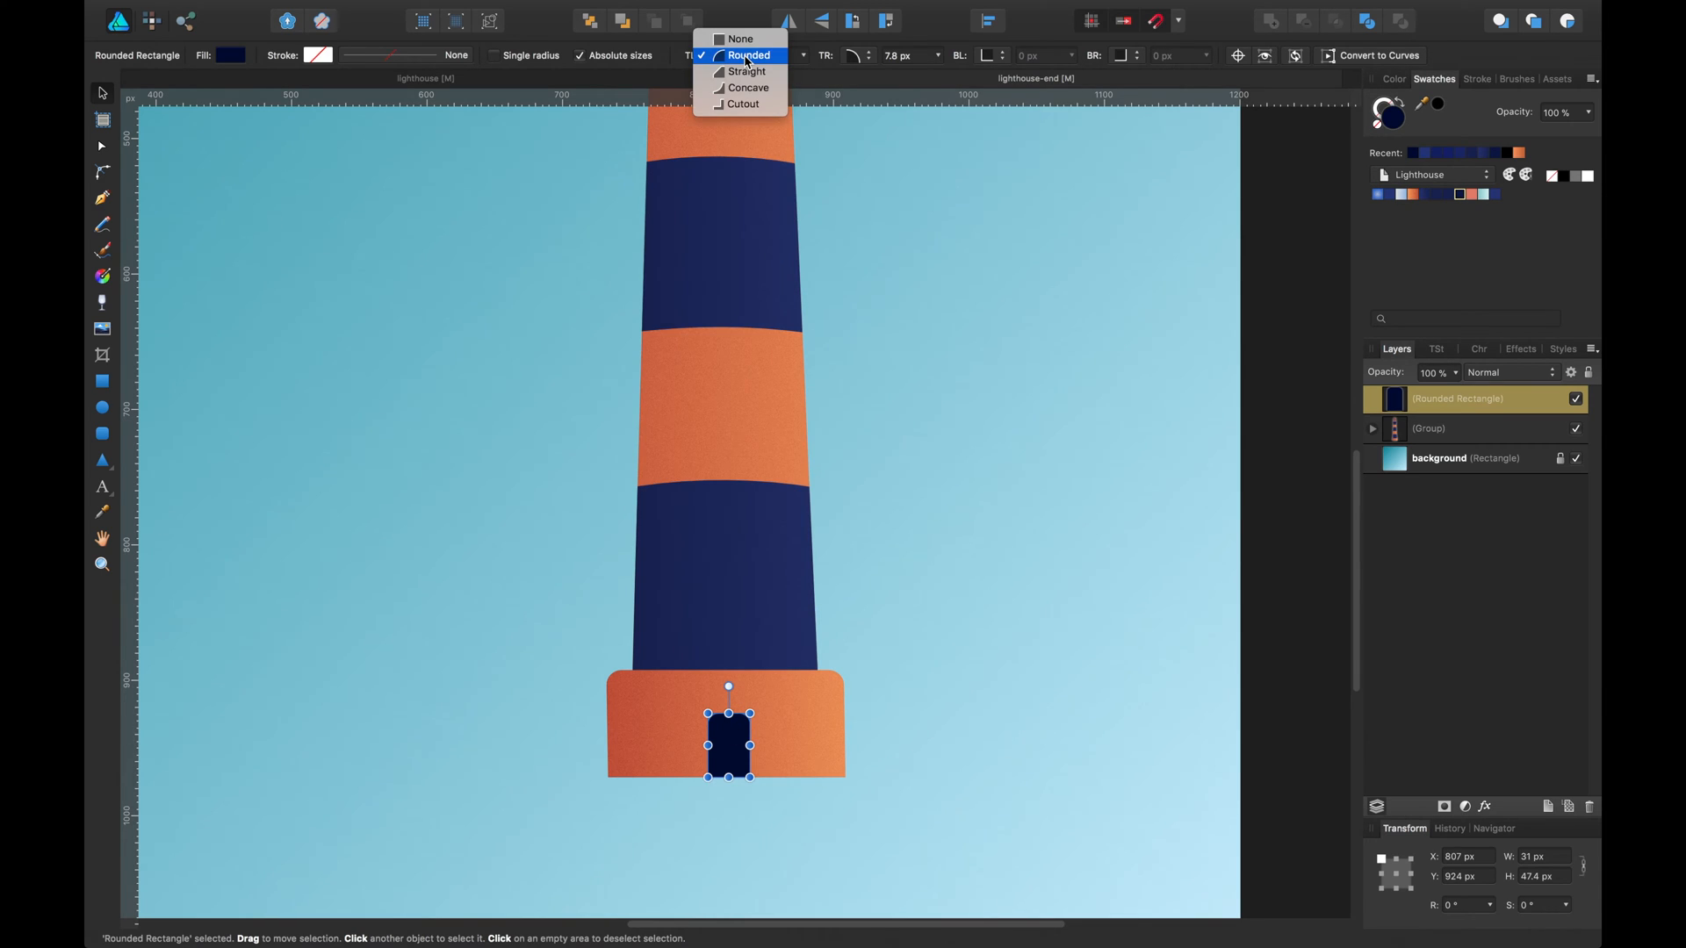
{"action": "left_click", "coordinate": [764, 55]}
{"action": "left_click", "coordinate": [759, 55]}
{"action": "type", "text": "18"}
{"action": "key", "text": "Return"}
{"action": "left_click_drag", "start_coordinate": [694, 63], "coordinate": [706, 62]}
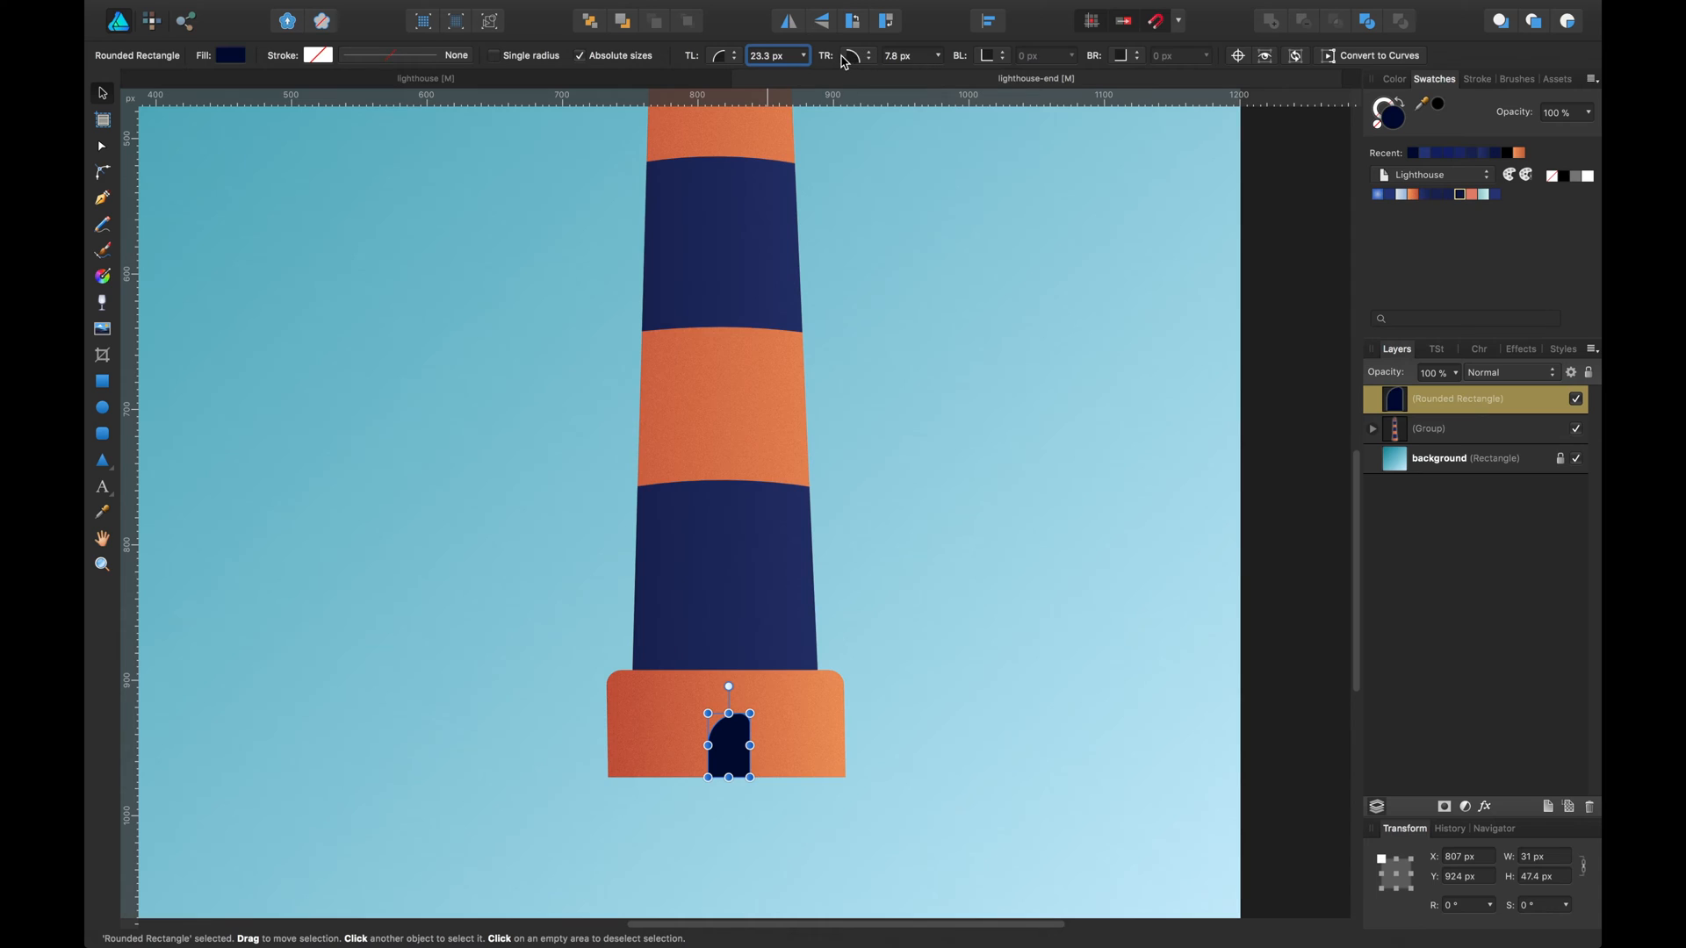
{"action": "left_click_drag", "start_coordinate": [696, 63], "coordinate": [688, 61]}
{"action": "left_click_drag", "start_coordinate": [819, 64], "coordinate": [834, 58]}
{"action": "type", "text": "118."}
{"action": "key", "text": "BackSpace"}
{"action": "key", "text": "Return"}
Scale the arched door down slightly, keeping it on the base's bottom edge, and save the document.
{"action": "left_click", "coordinate": [959, 643]}
{"action": "left_click_drag", "start_coordinate": [960, 643], "coordinate": [1046, 662]}
{"action": "double_click", "coordinate": [818, 754]}
{"action": "key", "text": "v"}
{"action": "left_click_drag", "start_coordinate": [816, 736], "coordinate": [816, 742]}
{"action": "left_click", "coordinate": [1203, 726]}
{"action": "scroll", "coordinate": [1109, 670], "scroll_direction": "up", "scroll_amount": 1}
{"action": "key", "text": "super+s"}
{"action": "key", "text": "h"}
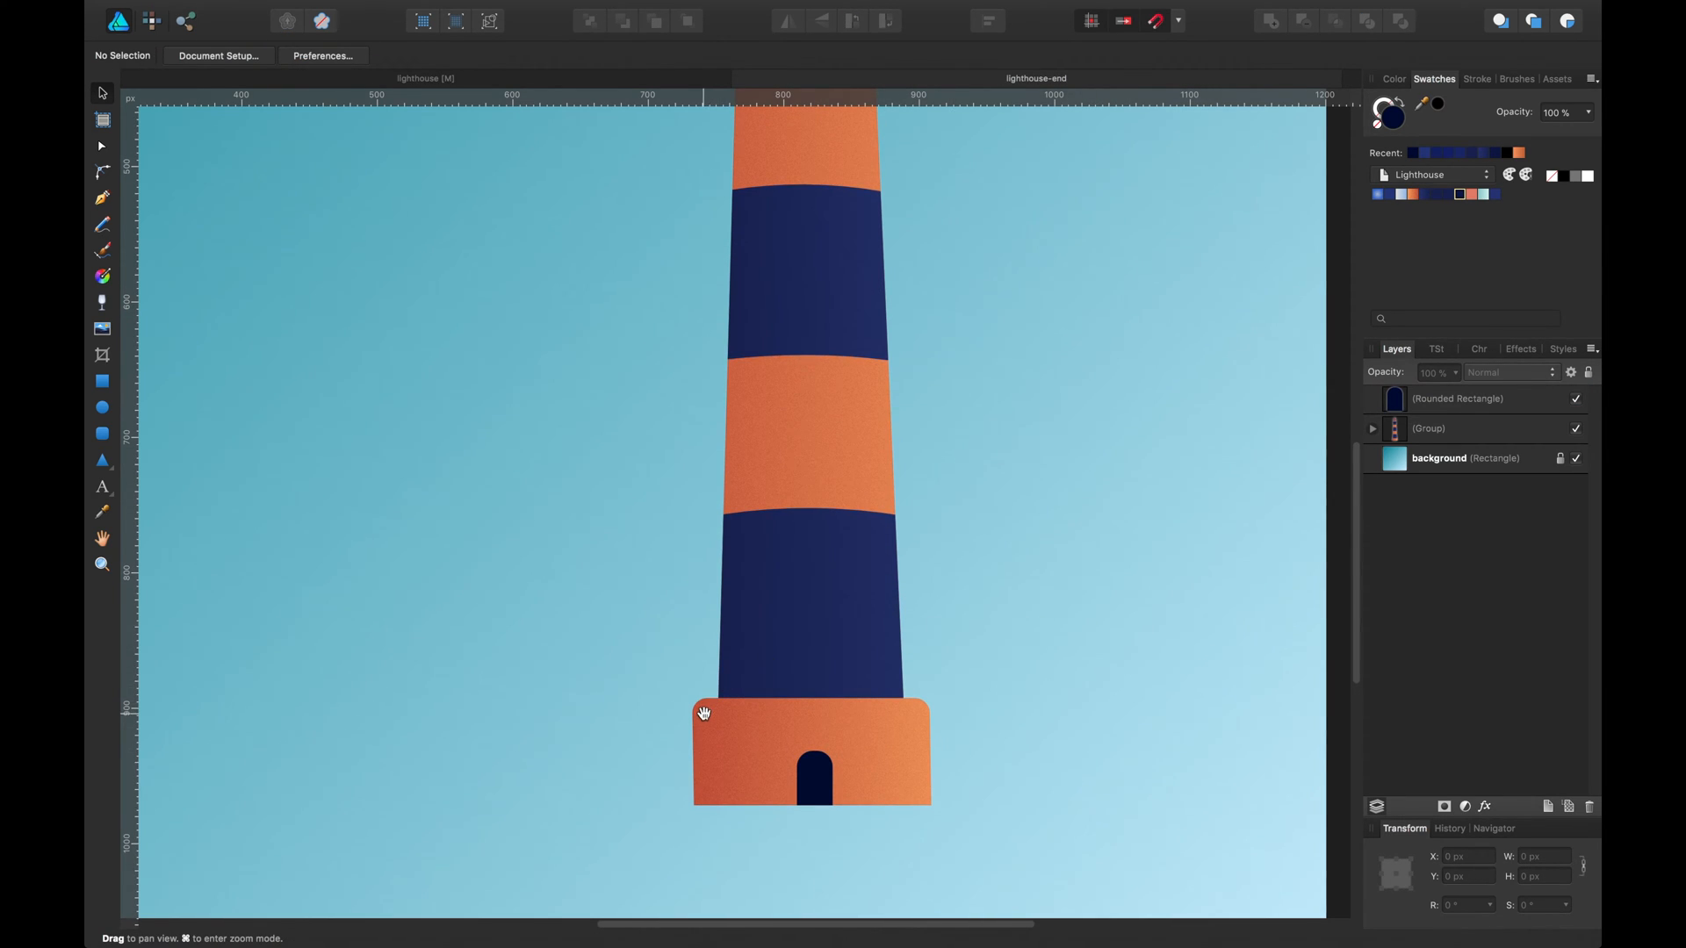
Ungroup the lighthouse and convert the orange base rectangle to curves.
{"action": "key", "text": "a"}
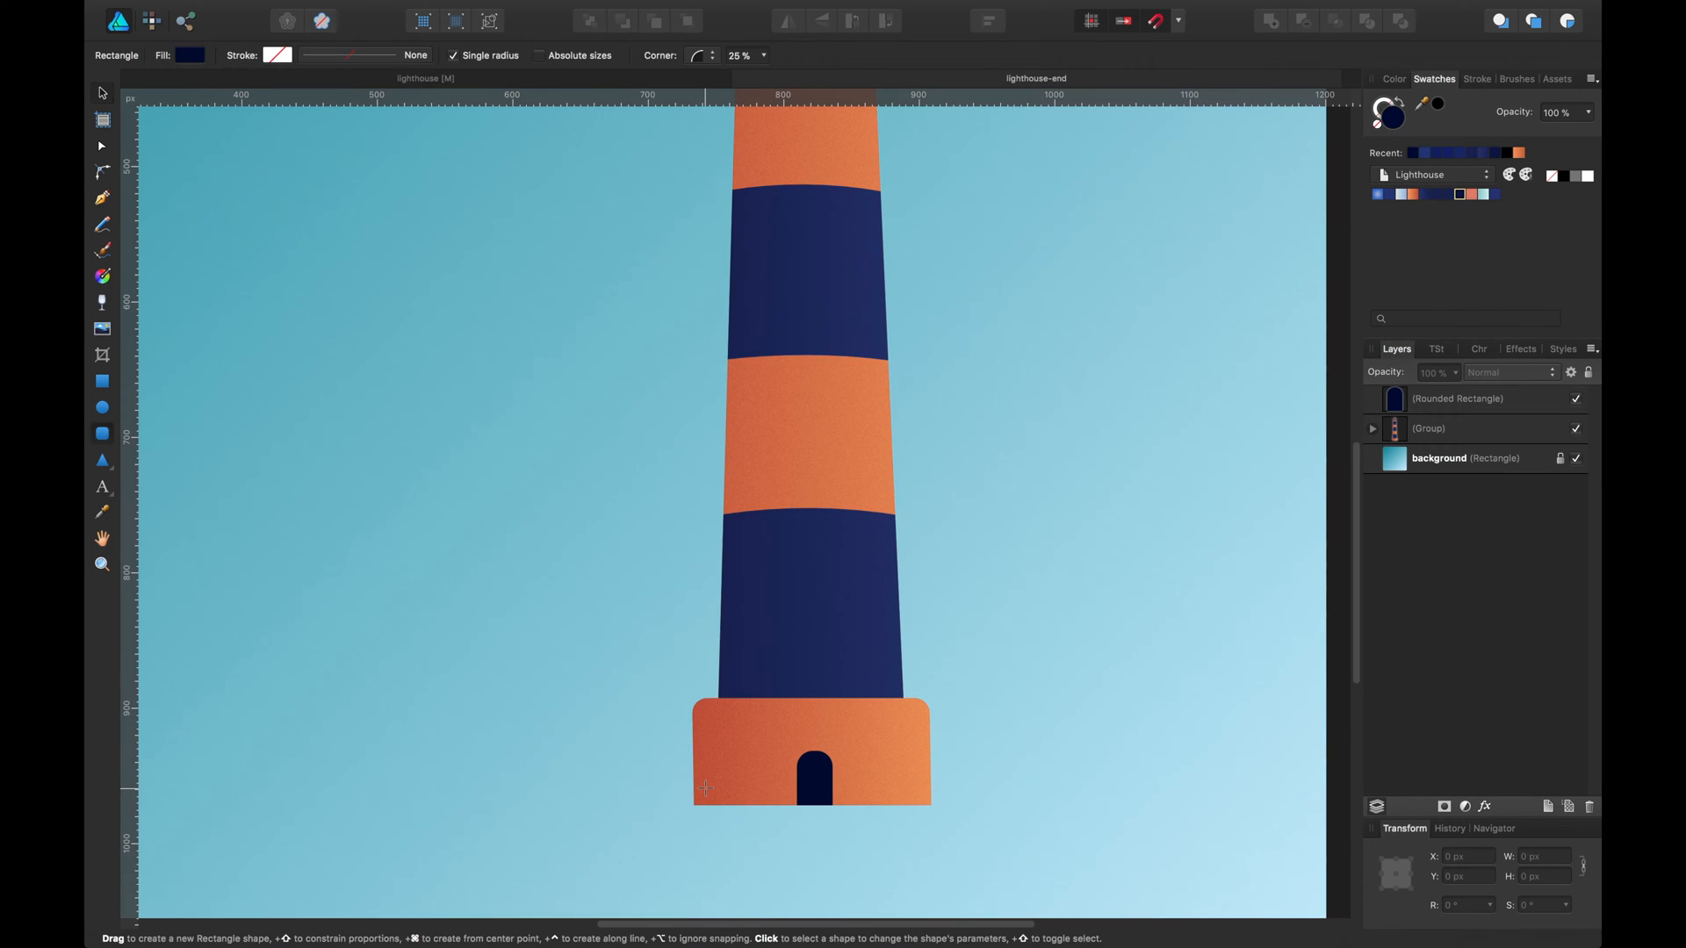
{"action": "left_click", "coordinate": [1414, 430]}
{"action": "right_click", "coordinate": [1414, 439]}
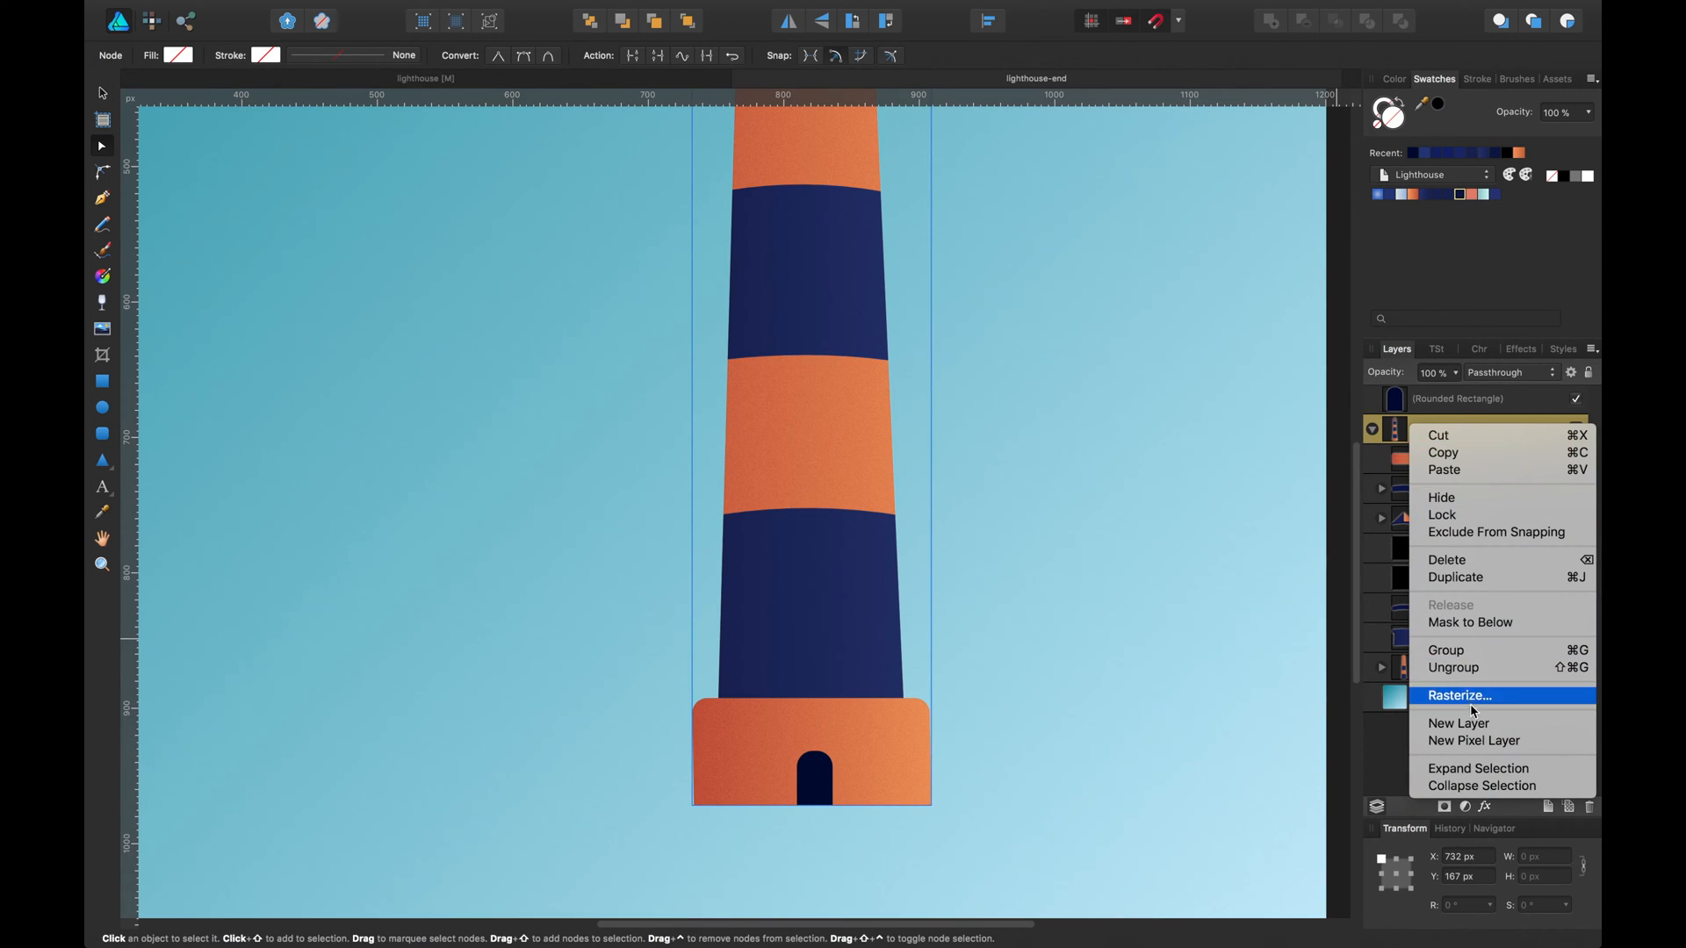
{"action": "left_click", "coordinate": [1484, 667]}
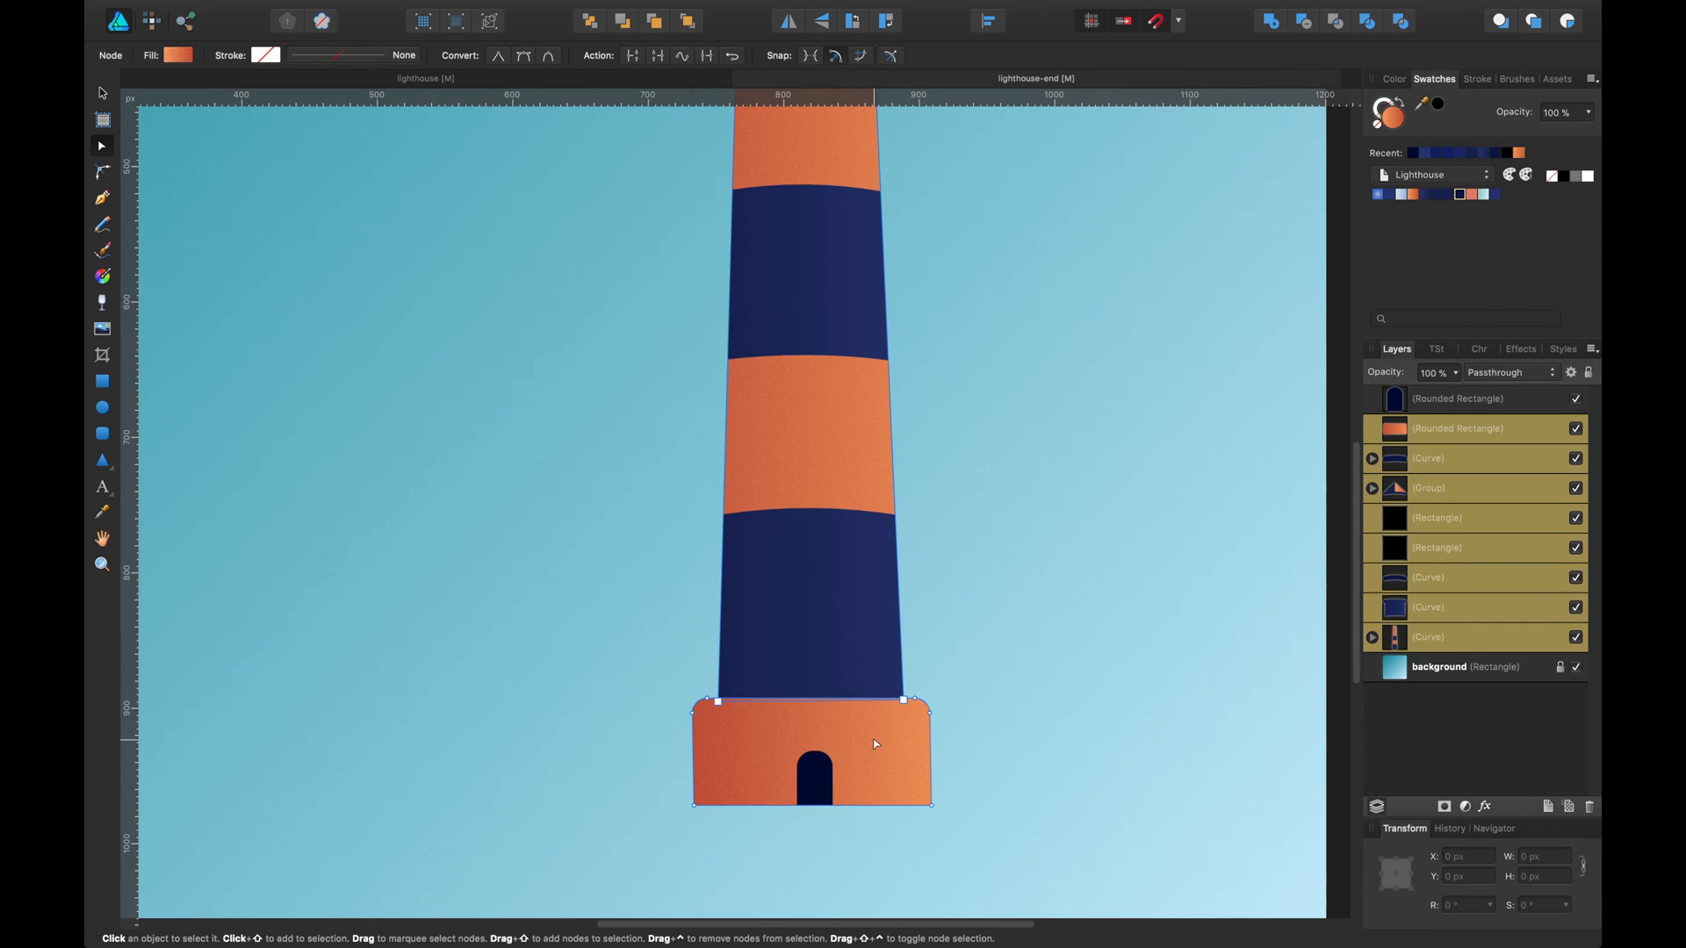
{"action": "left_click", "coordinate": [913, 769]}
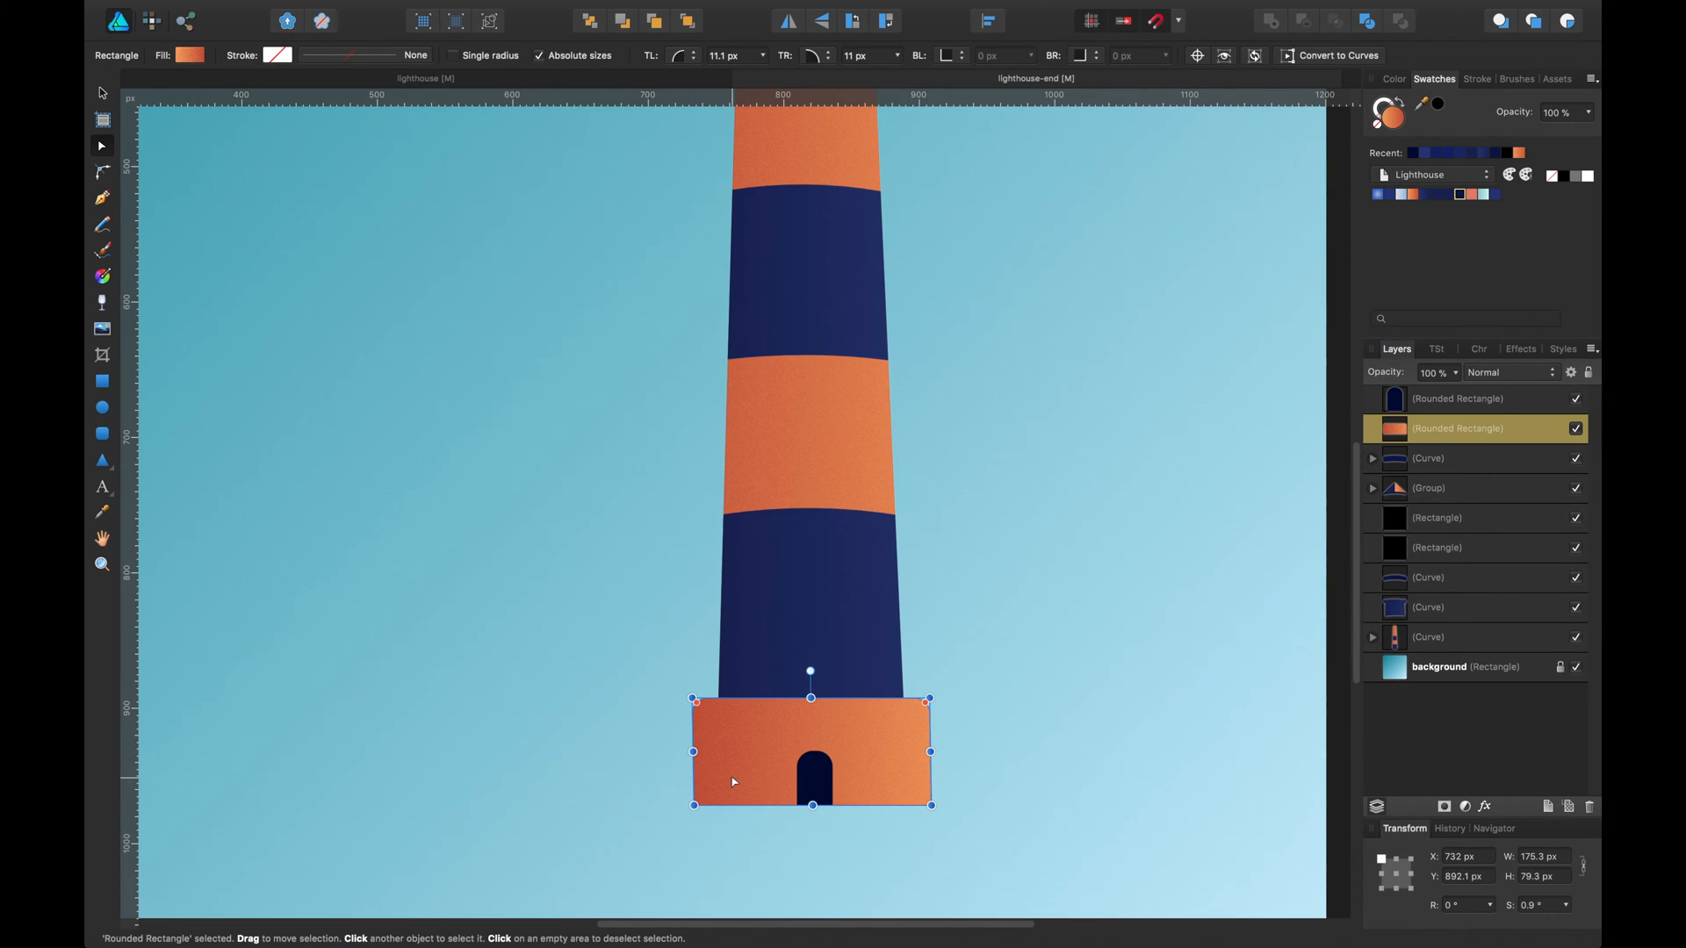
{"action": "key", "text": "super+Return"}
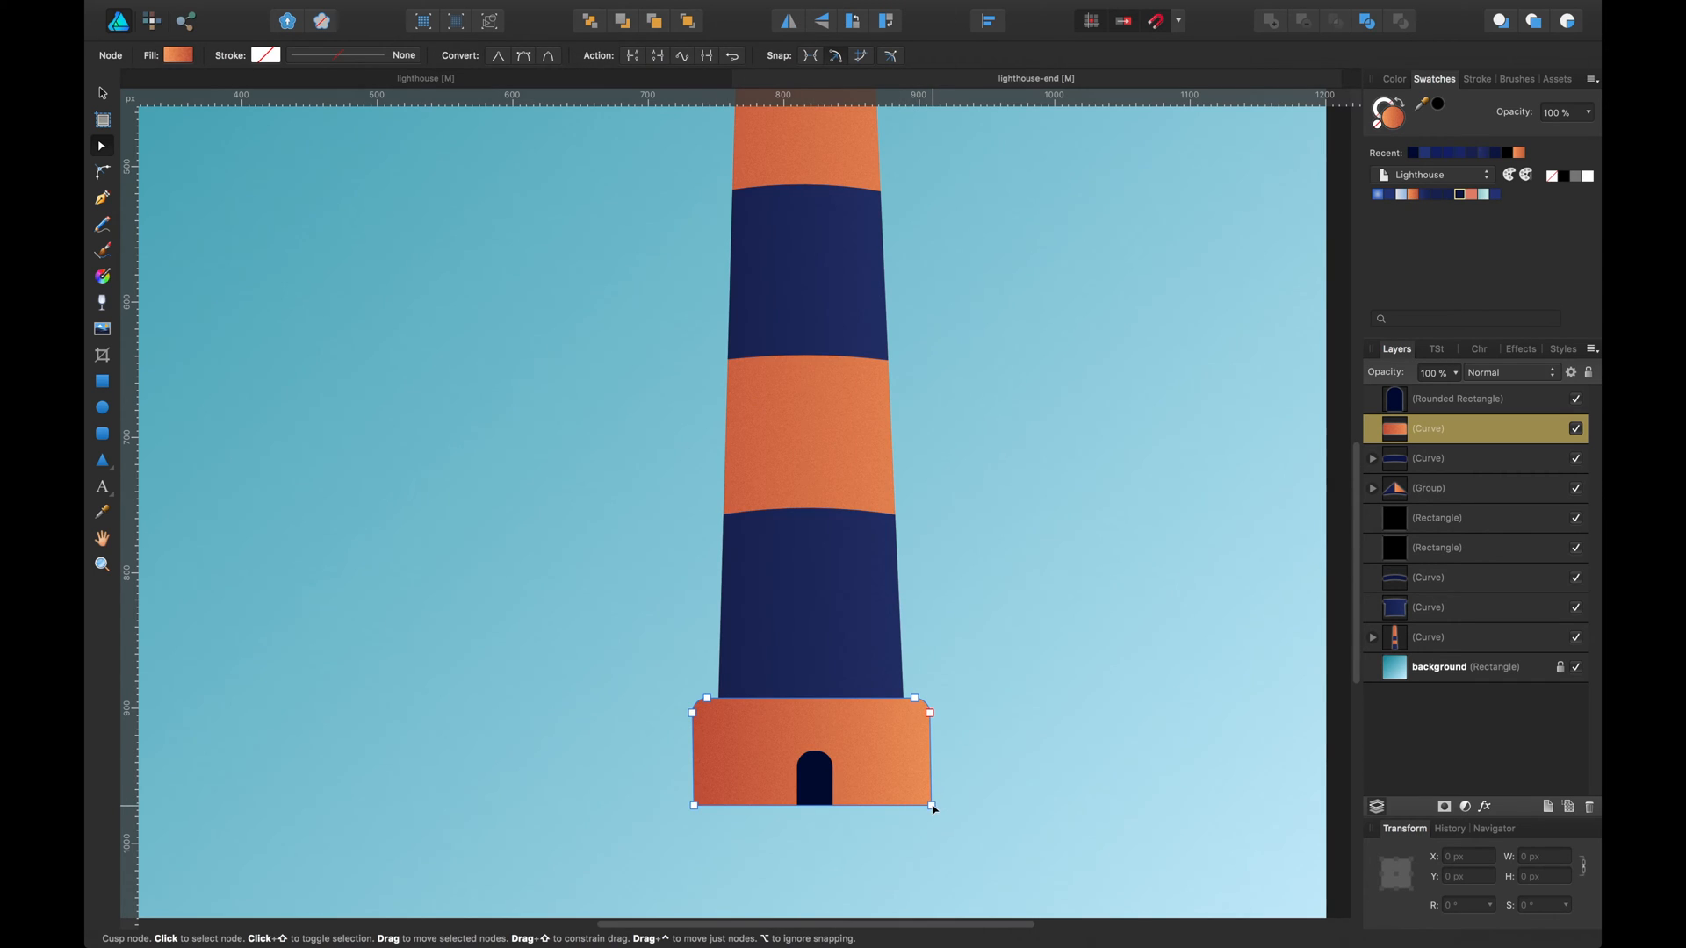
Flare the orange base outward by adding a node on each side at about Y 920 px and moving both lower corners out beneath them.
{"action": "left_click_drag", "start_coordinate": [931, 806], "coordinate": [944, 806]}
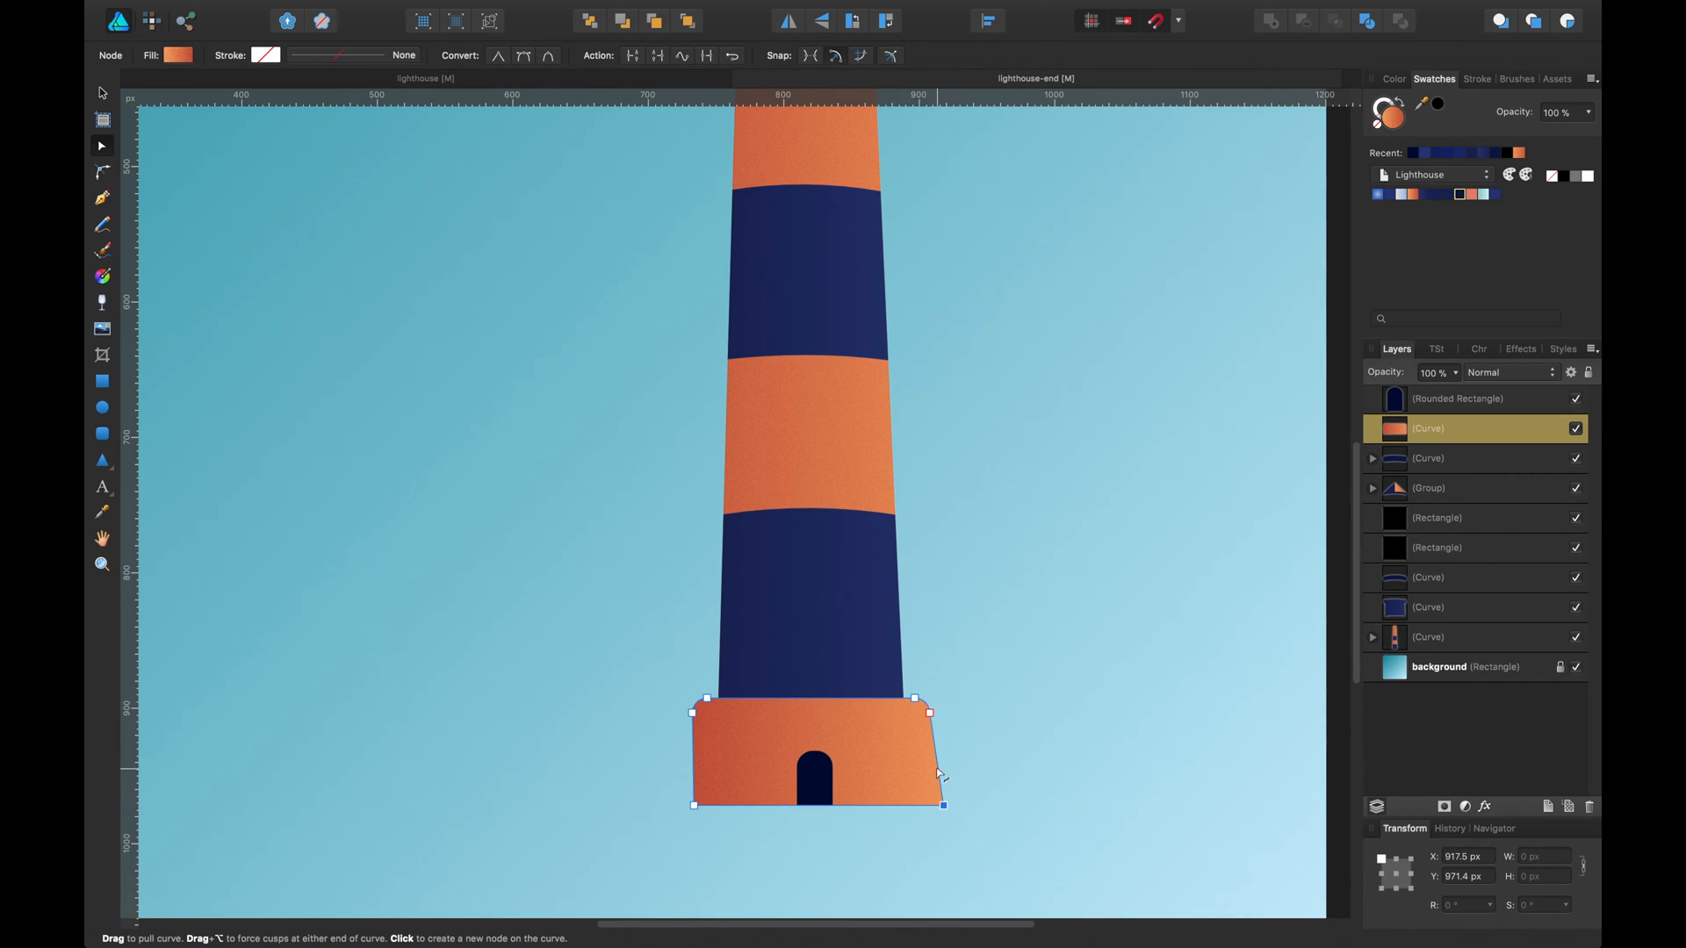
{"action": "left_click_drag", "start_coordinate": [935, 742], "coordinate": [941, 740]}
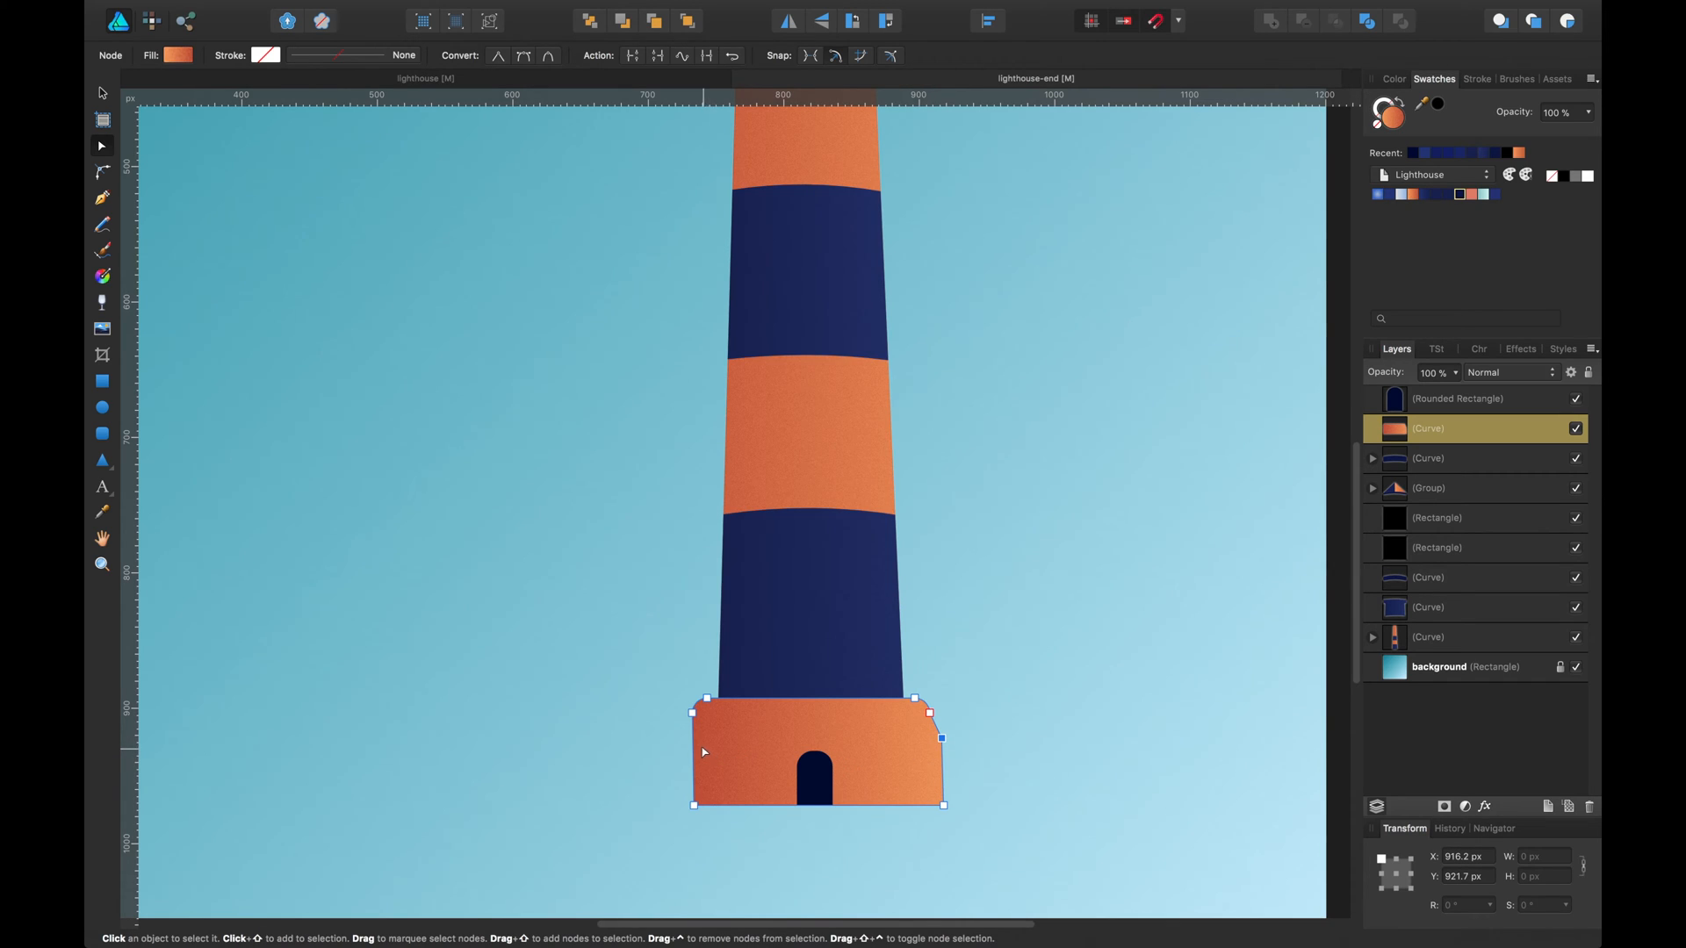
{"action": "left_click_drag", "start_coordinate": [694, 740], "coordinate": [685, 735]}
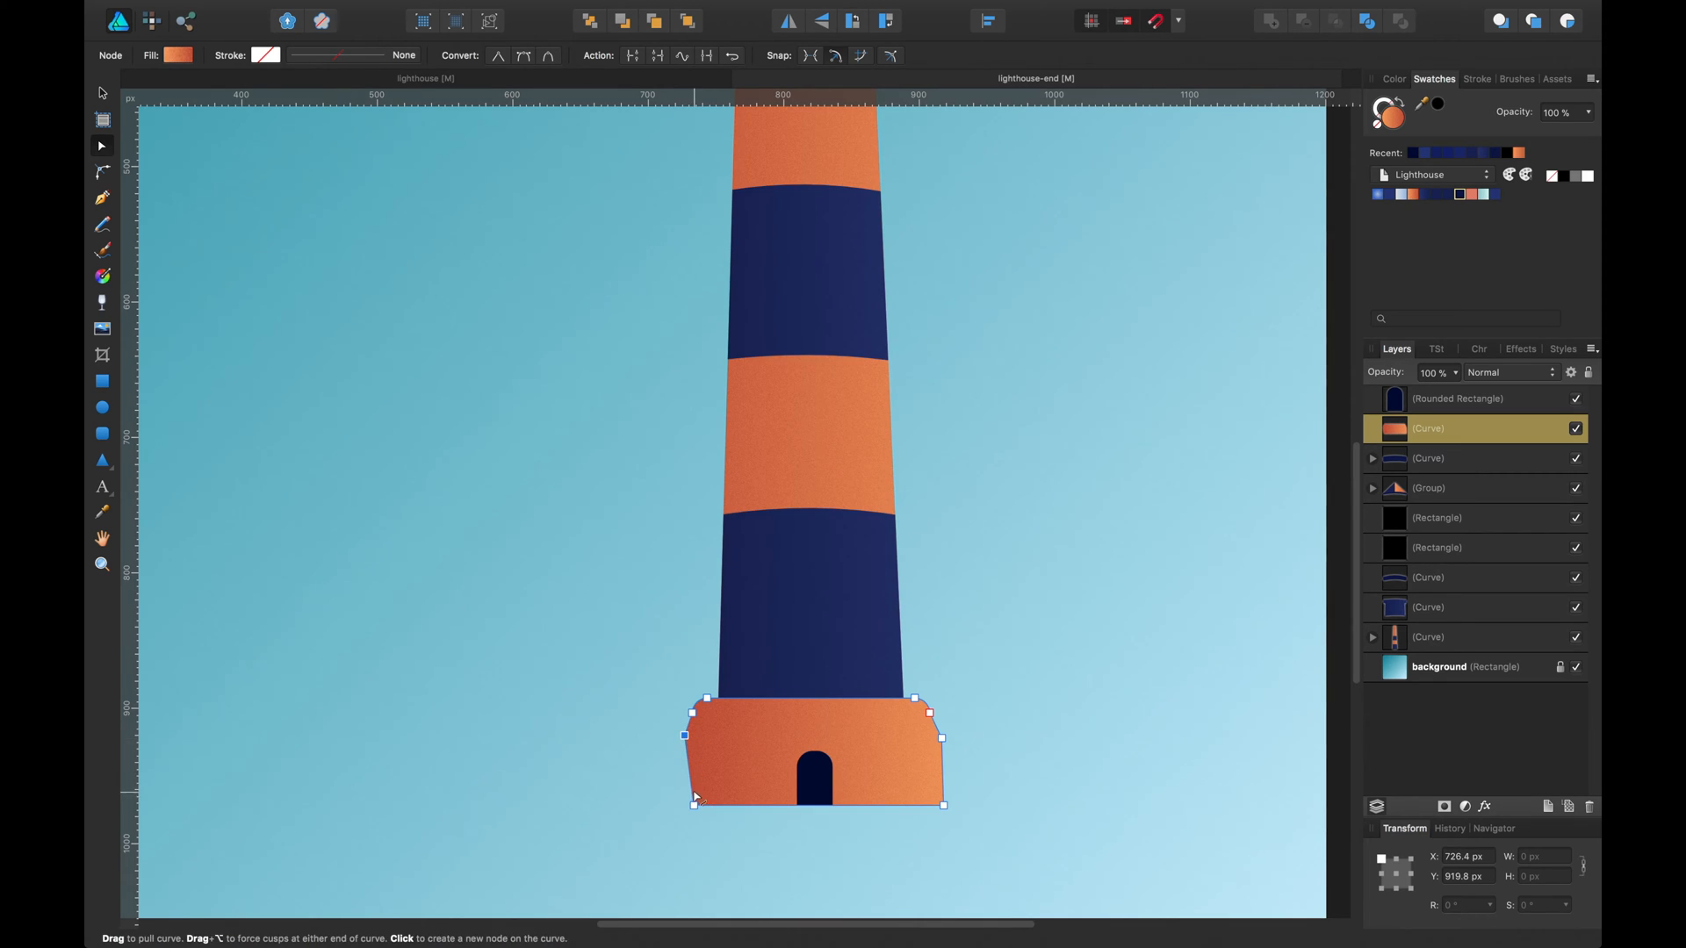
{"action": "left_click_drag", "start_coordinate": [693, 805], "coordinate": [686, 805]}
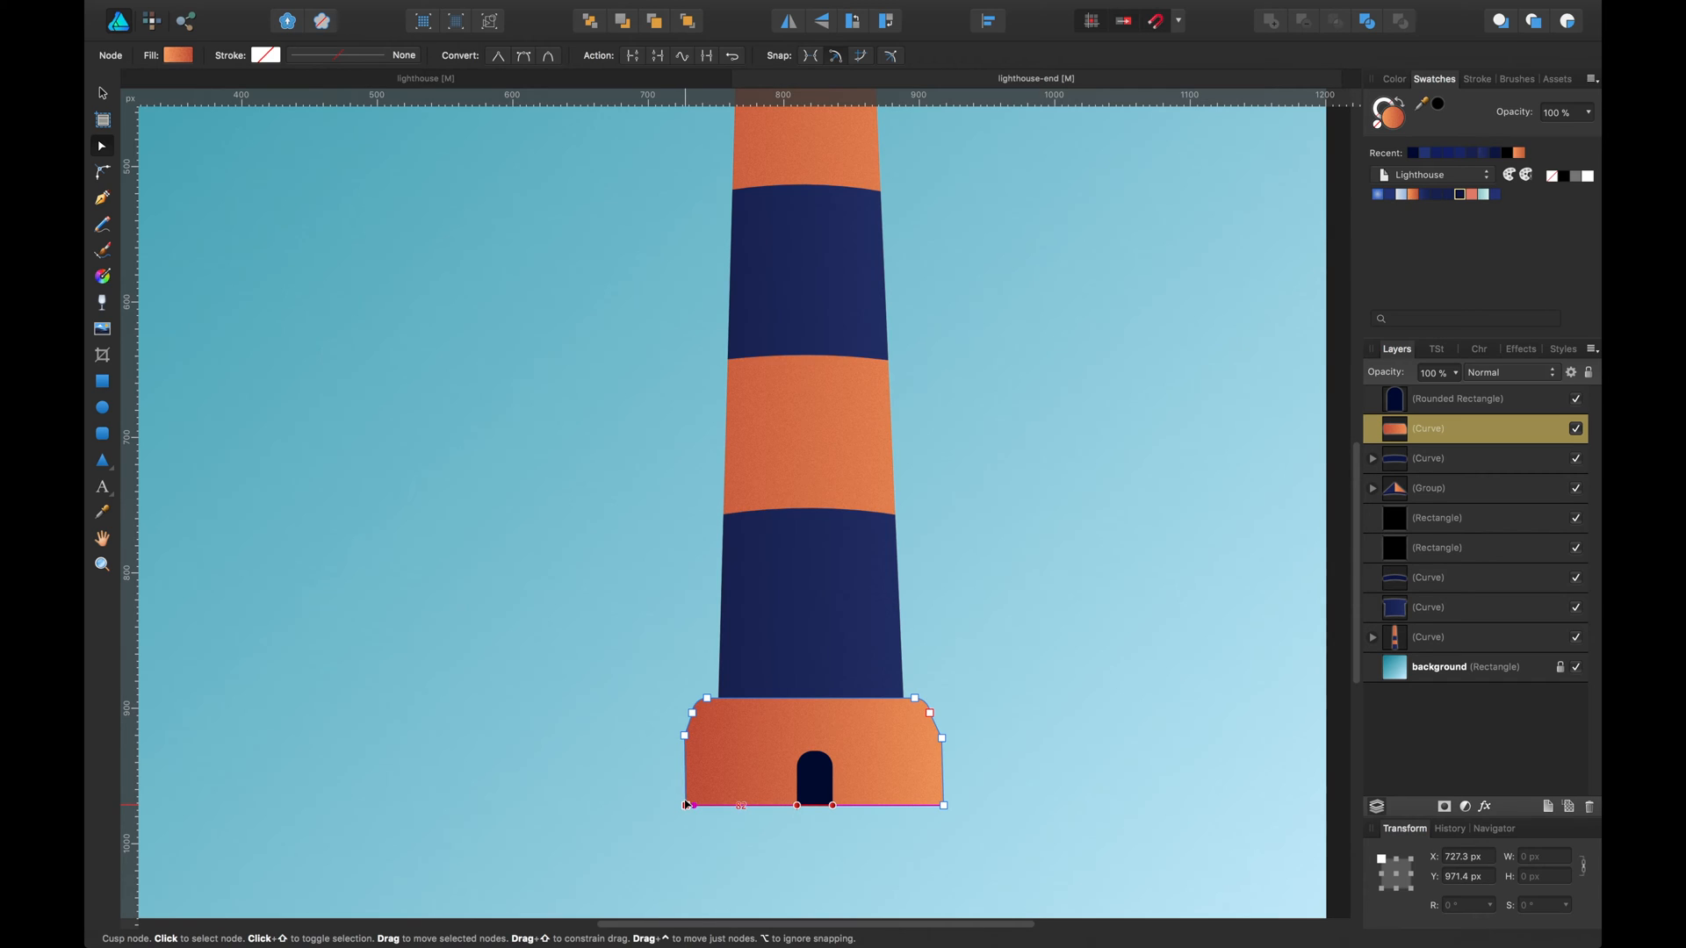
{"action": "key", "text": "v"}
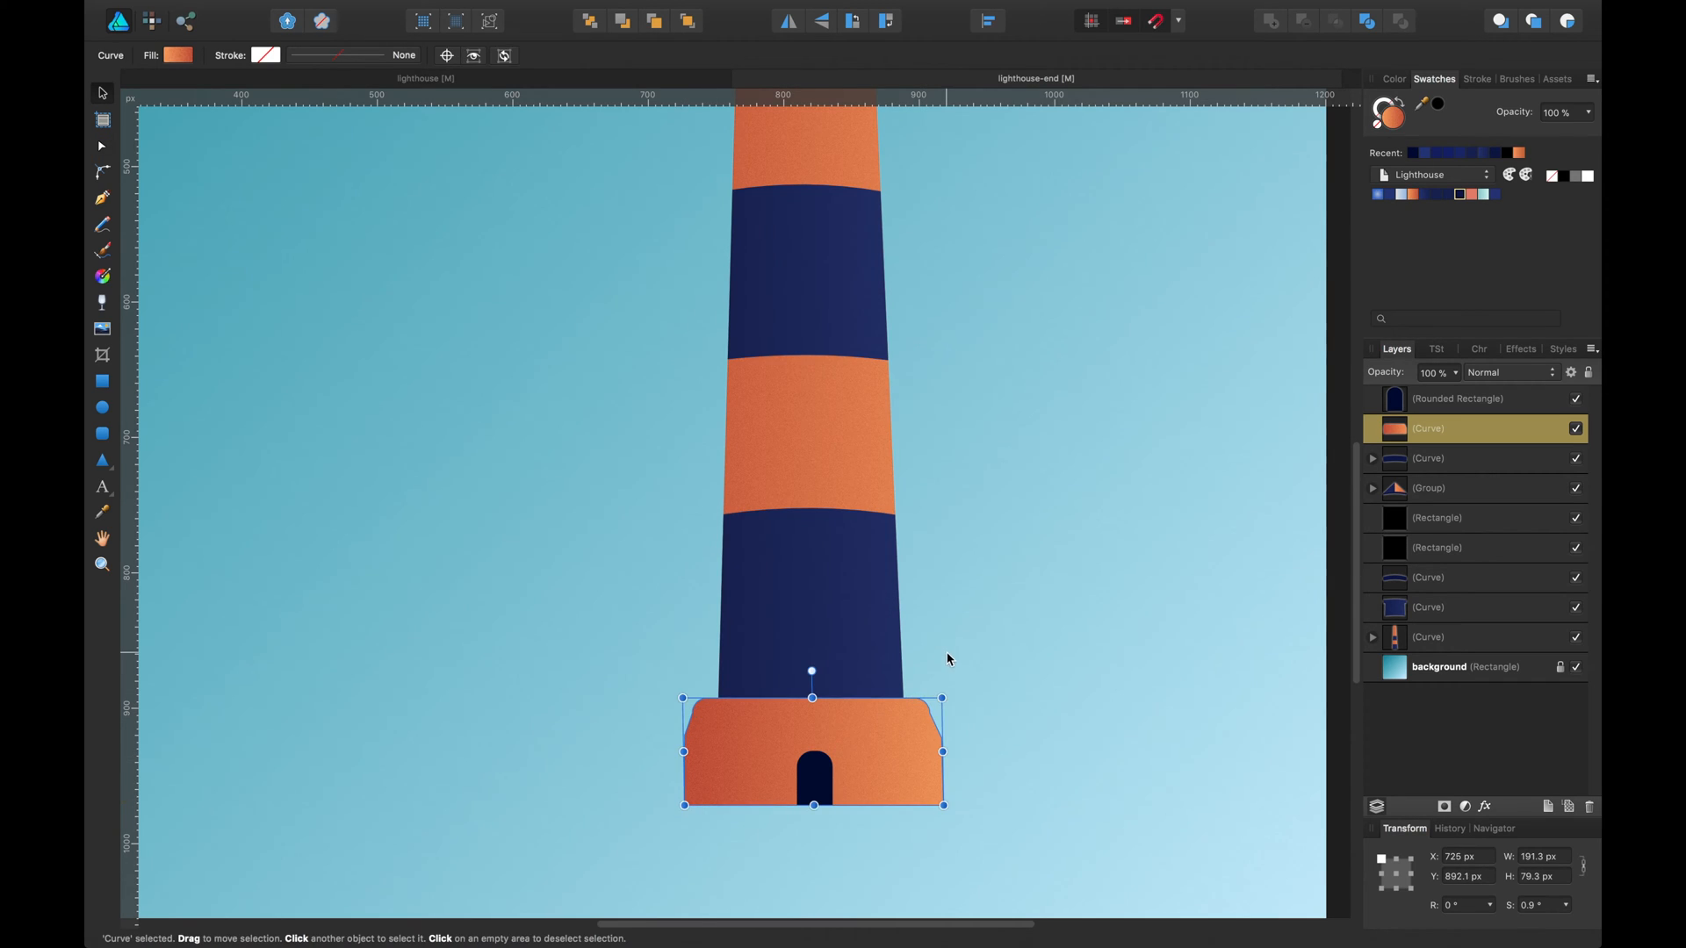
{"action": "left_click", "coordinate": [1095, 511]}
Draw a dark navy rectangle about 230 by 20 px across the sloped upper part of the orange base.
{"action": "left_click_drag", "start_coordinate": [1094, 511], "coordinate": [1048, 512]}
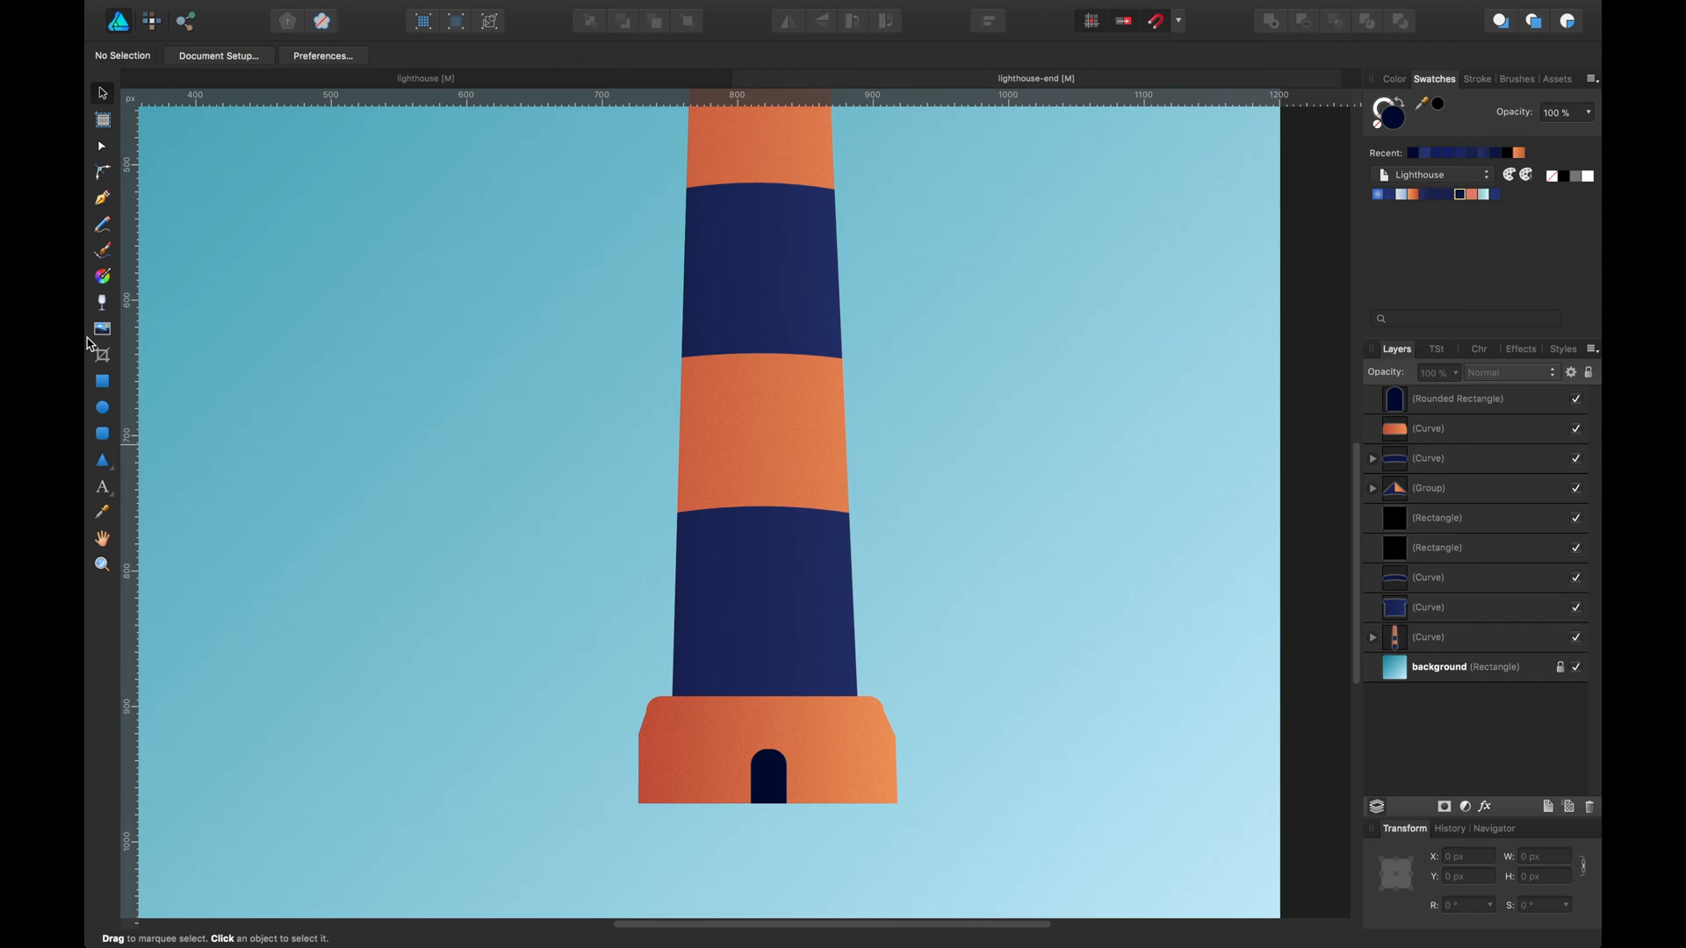
{"action": "left_click", "coordinate": [101, 391]}
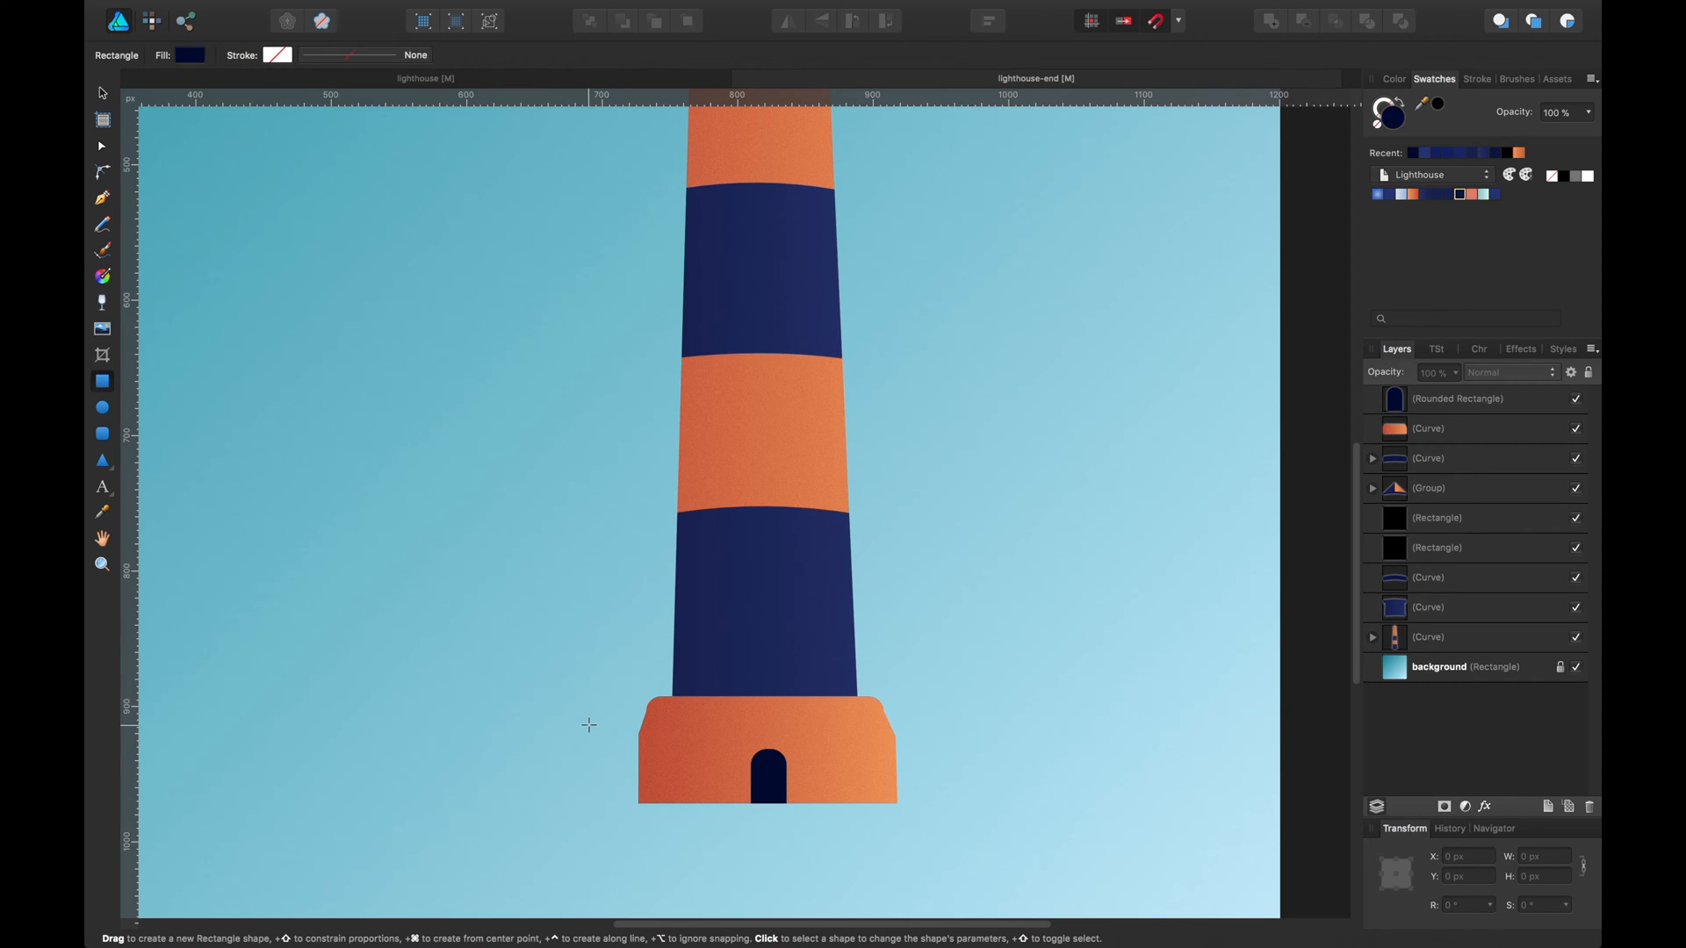
{"action": "left_click_drag", "start_coordinate": [607, 709], "coordinate": [888, 729]}
Clip the navy band inside the orange base curve and convert the band to curves.
{"action": "key", "text": "v"}
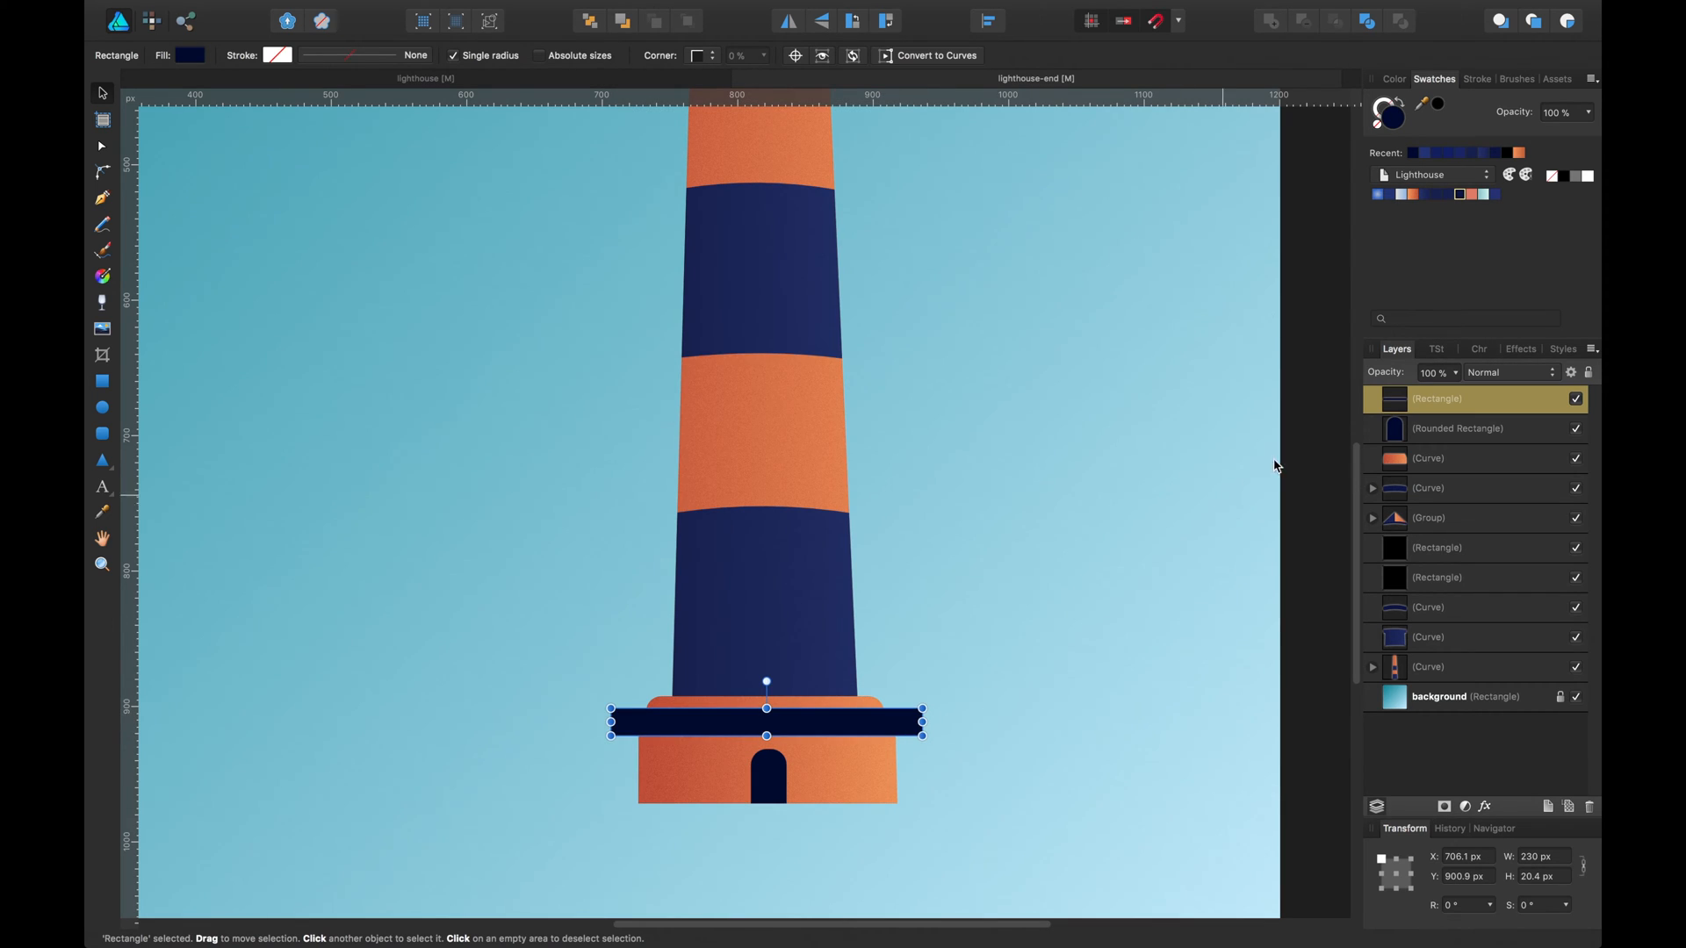
{"action": "left_click_drag", "start_coordinate": [1393, 406], "coordinate": [1424, 461]}
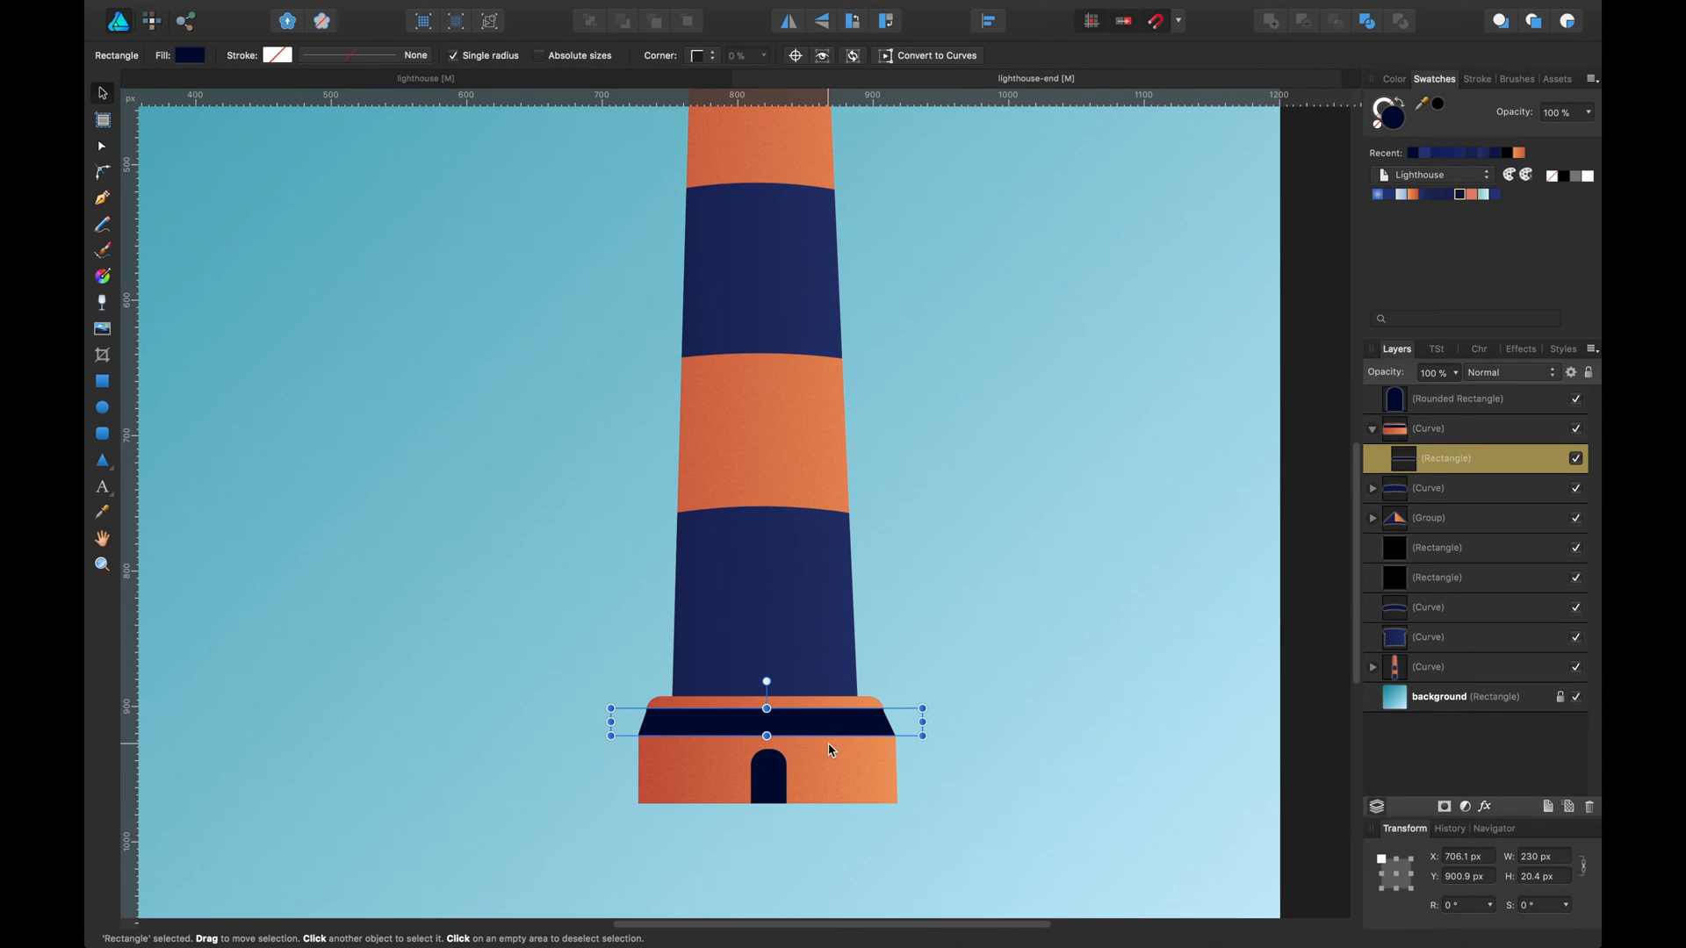
{"action": "left_click", "coordinate": [914, 56]}
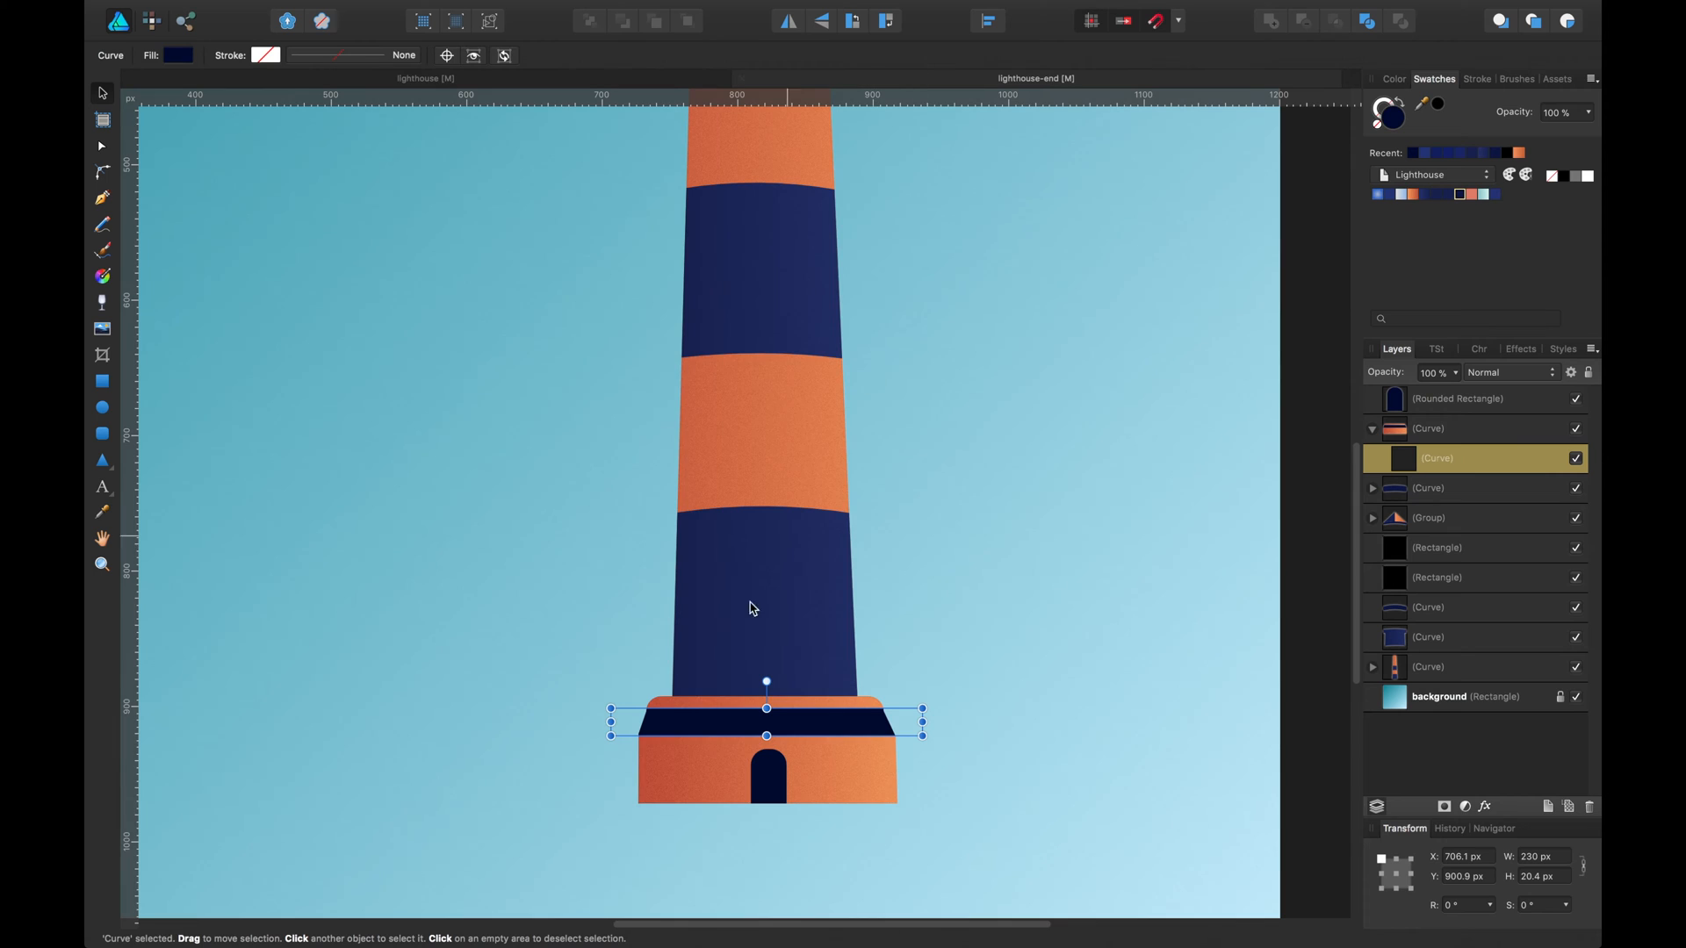
Bend the top edge of the navy band on the base slightly upward into a gentle arc.
{"action": "key", "text": "a"}
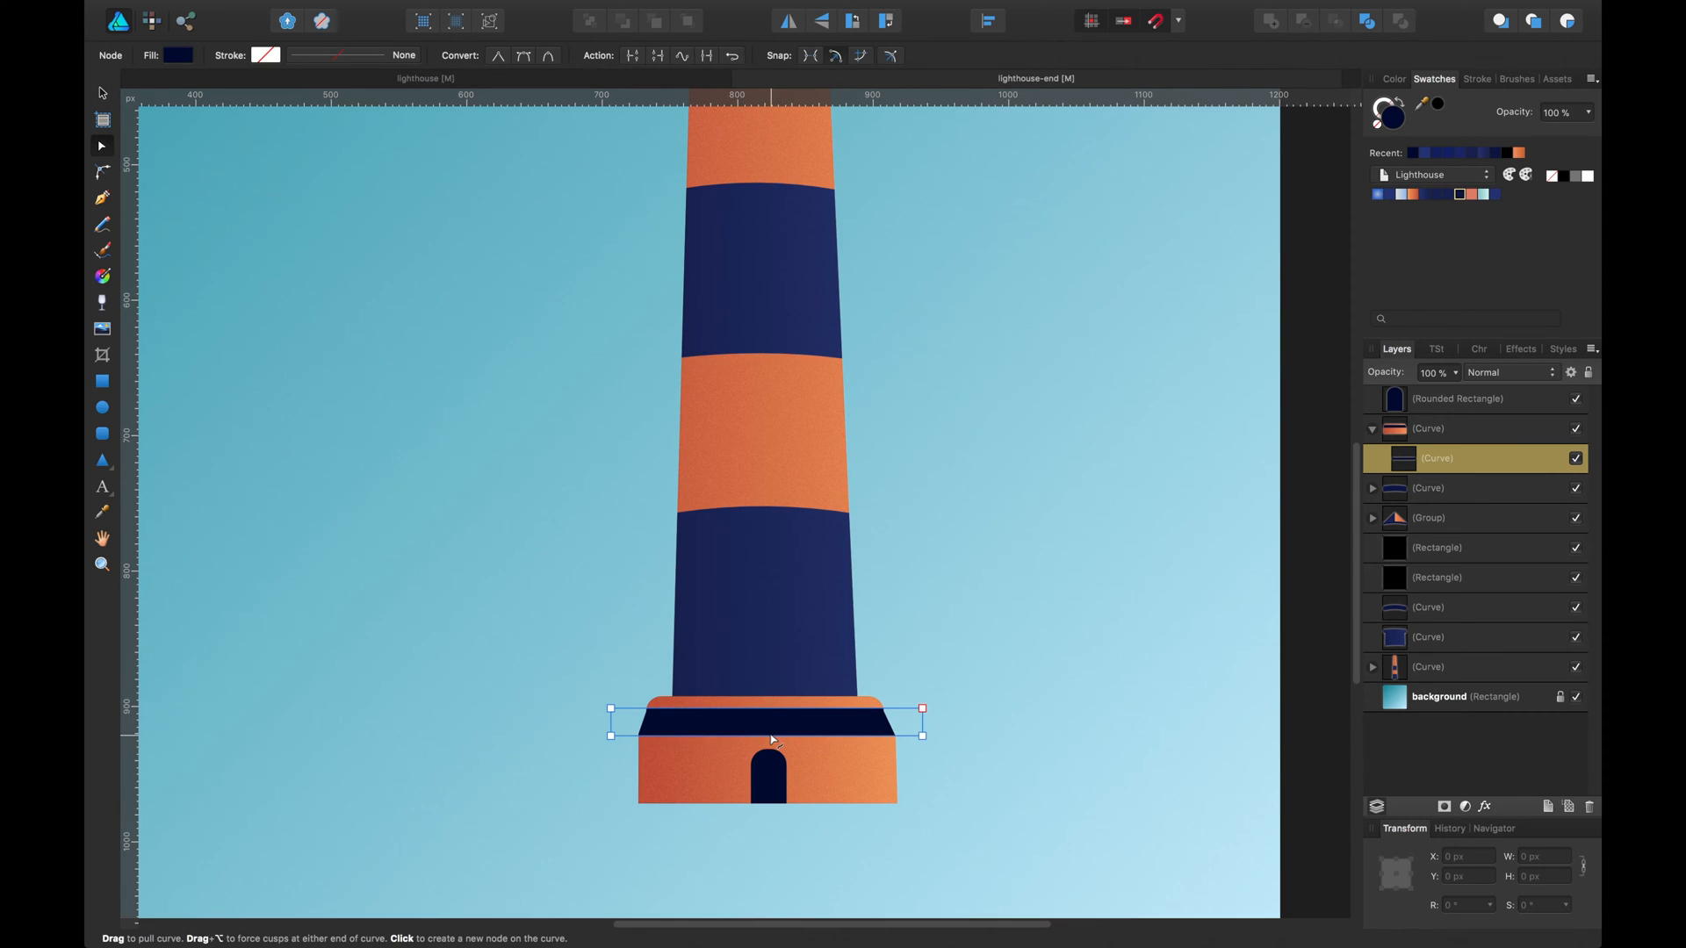
{"action": "left_click_drag", "start_coordinate": [769, 709], "coordinate": [770, 707]}
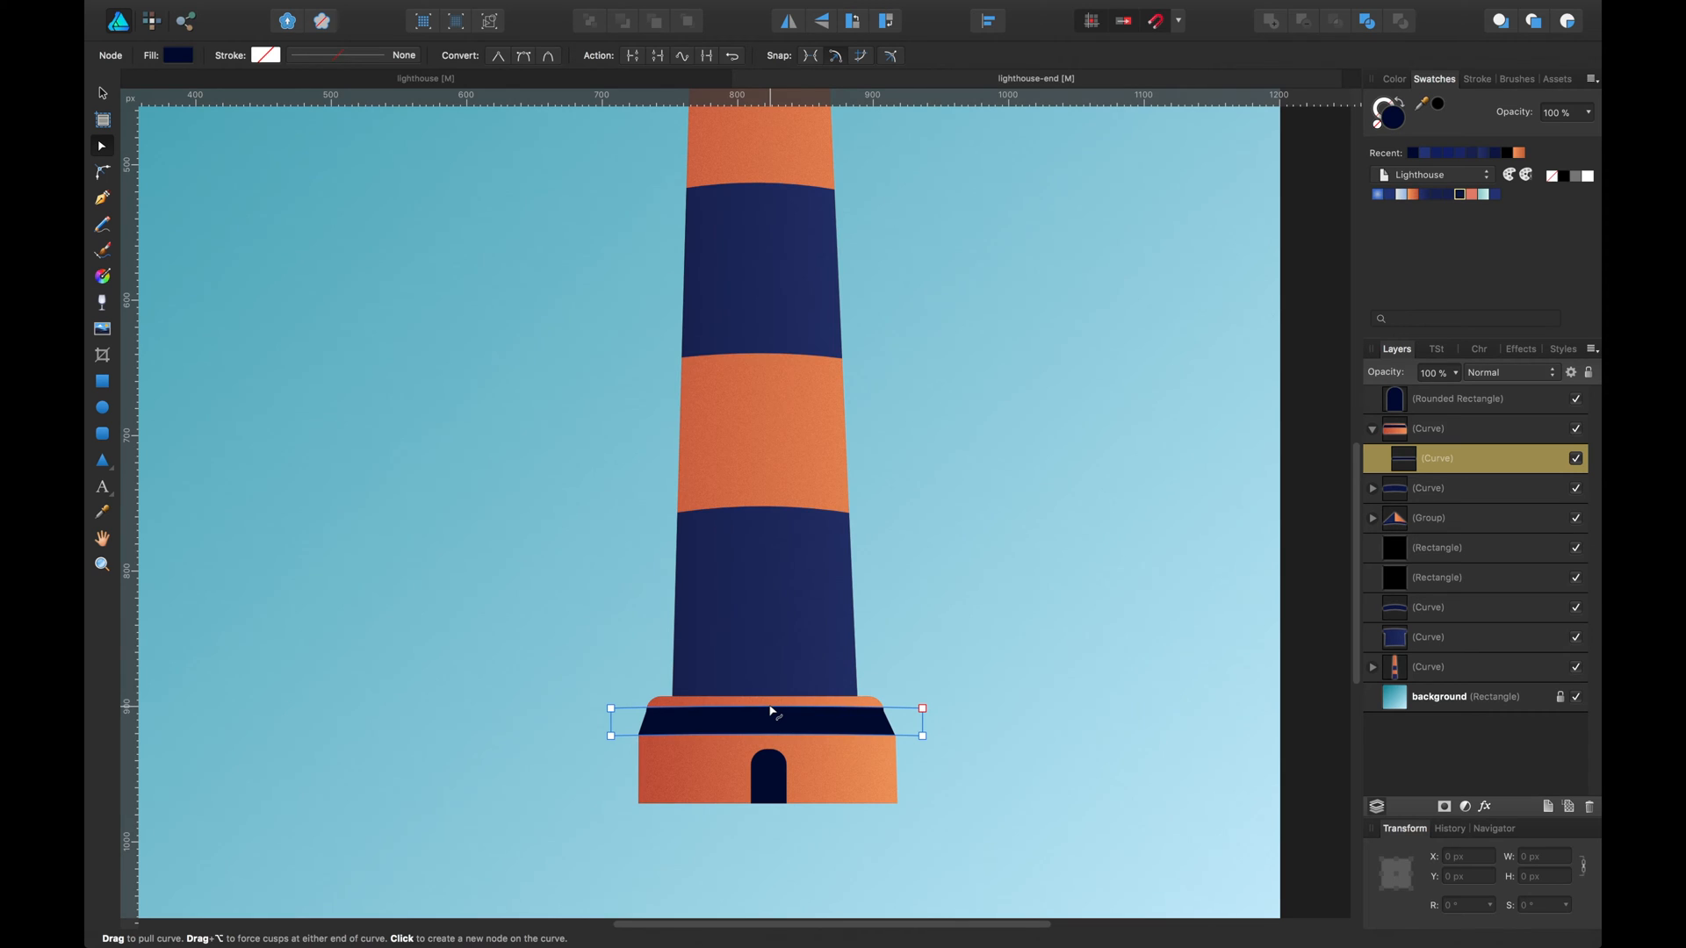
{"action": "left_click", "coordinate": [911, 601]}
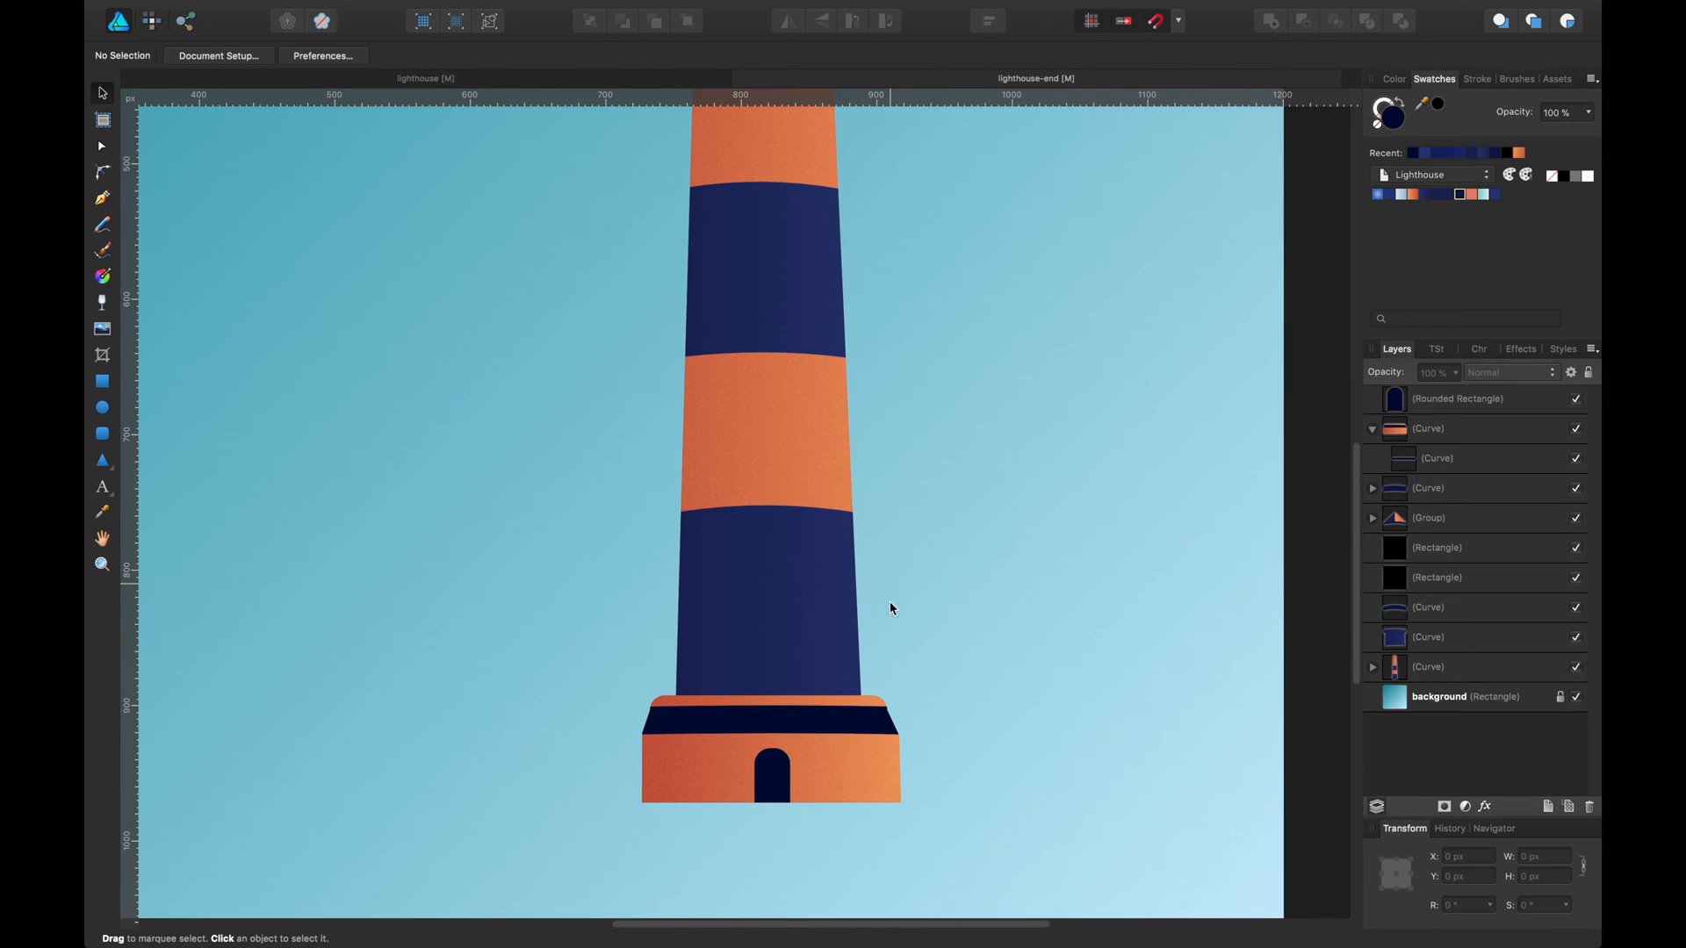
Try the blue gradient swatch as the fill of the band on the orange base.
{"action": "left_click", "coordinate": [849, 732]}
{"action": "left_click", "coordinate": [849, 733]}
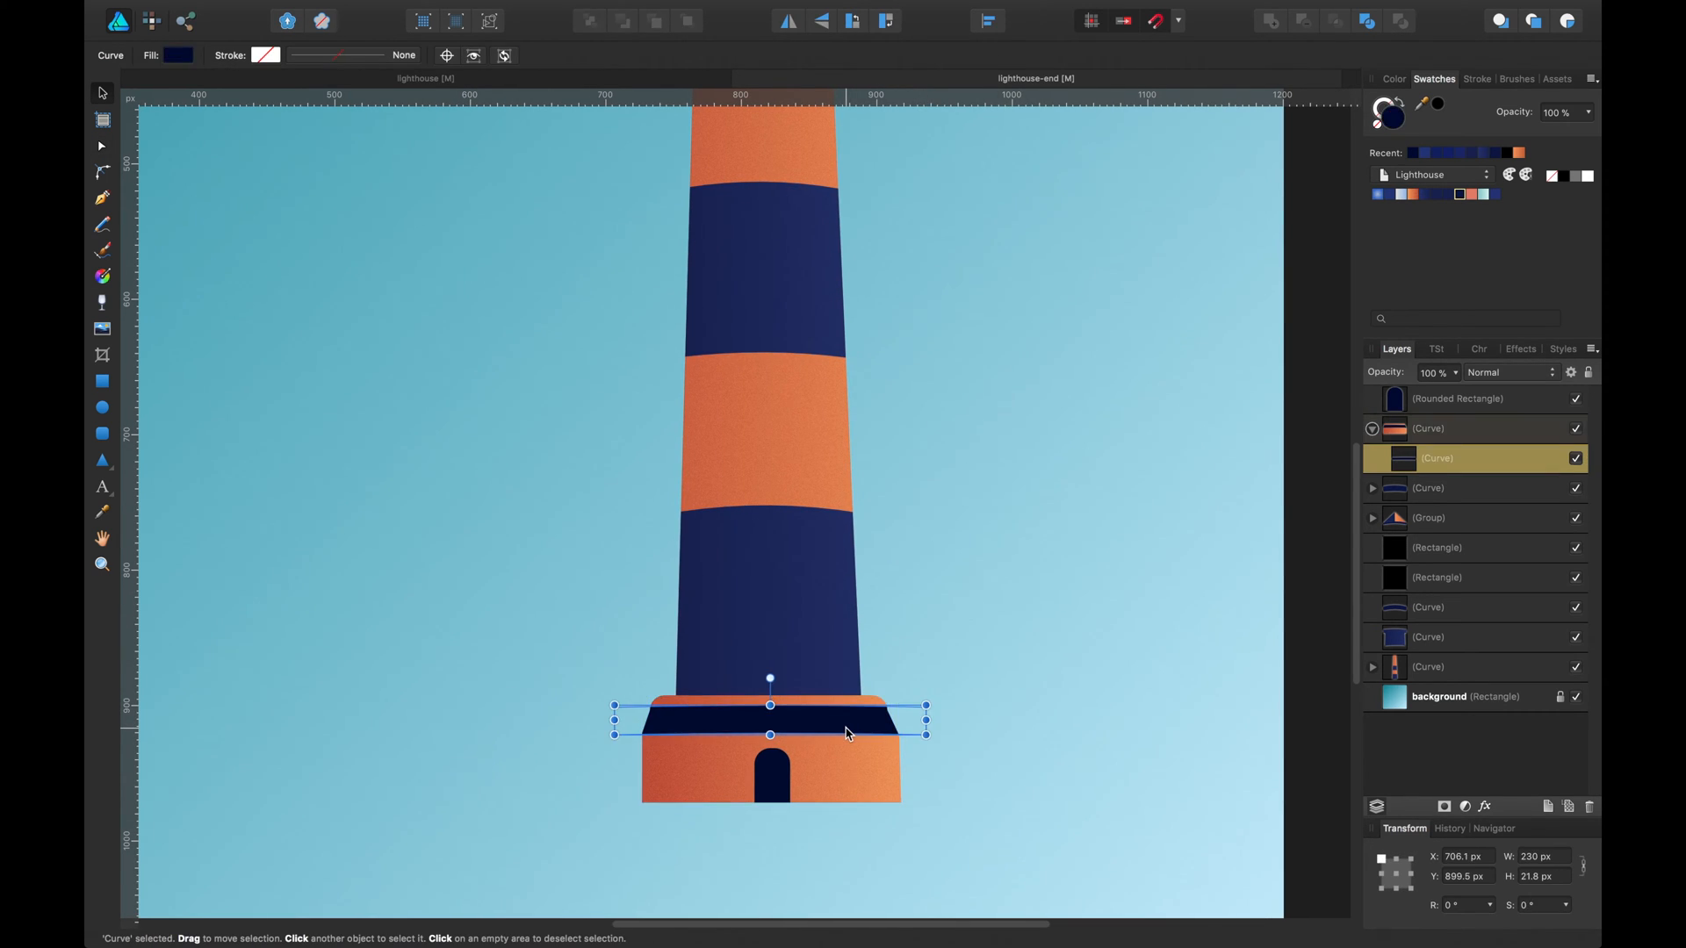
{"action": "left_click", "coordinate": [1426, 195]}
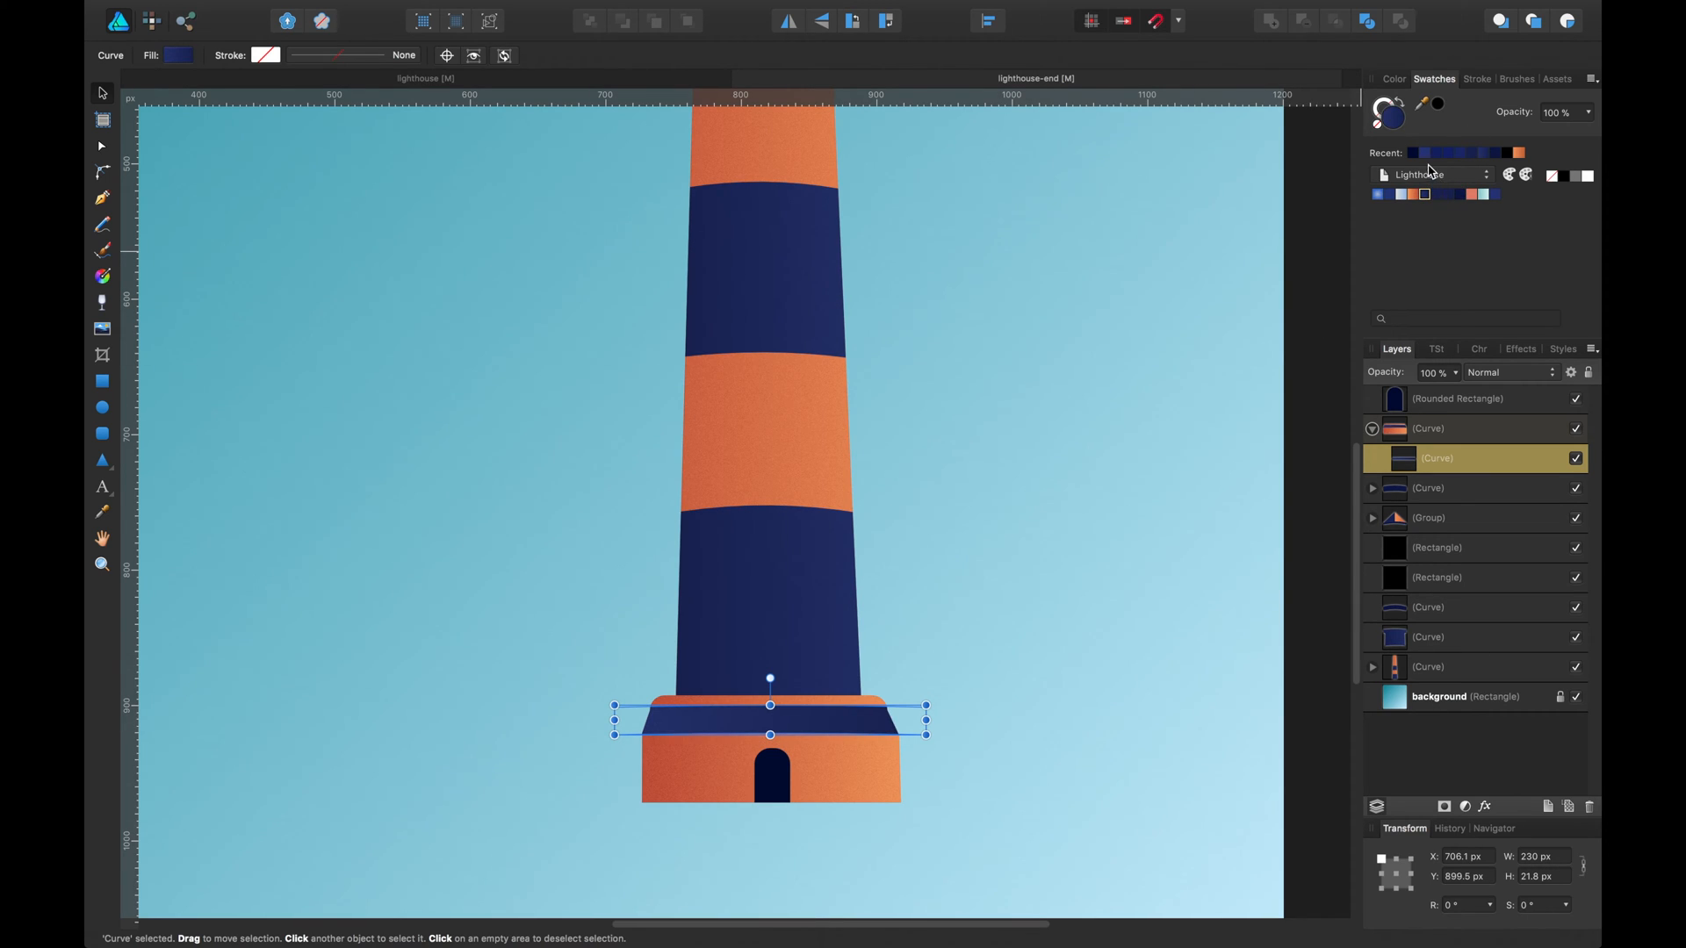
{"action": "left_click", "coordinate": [1415, 161]}
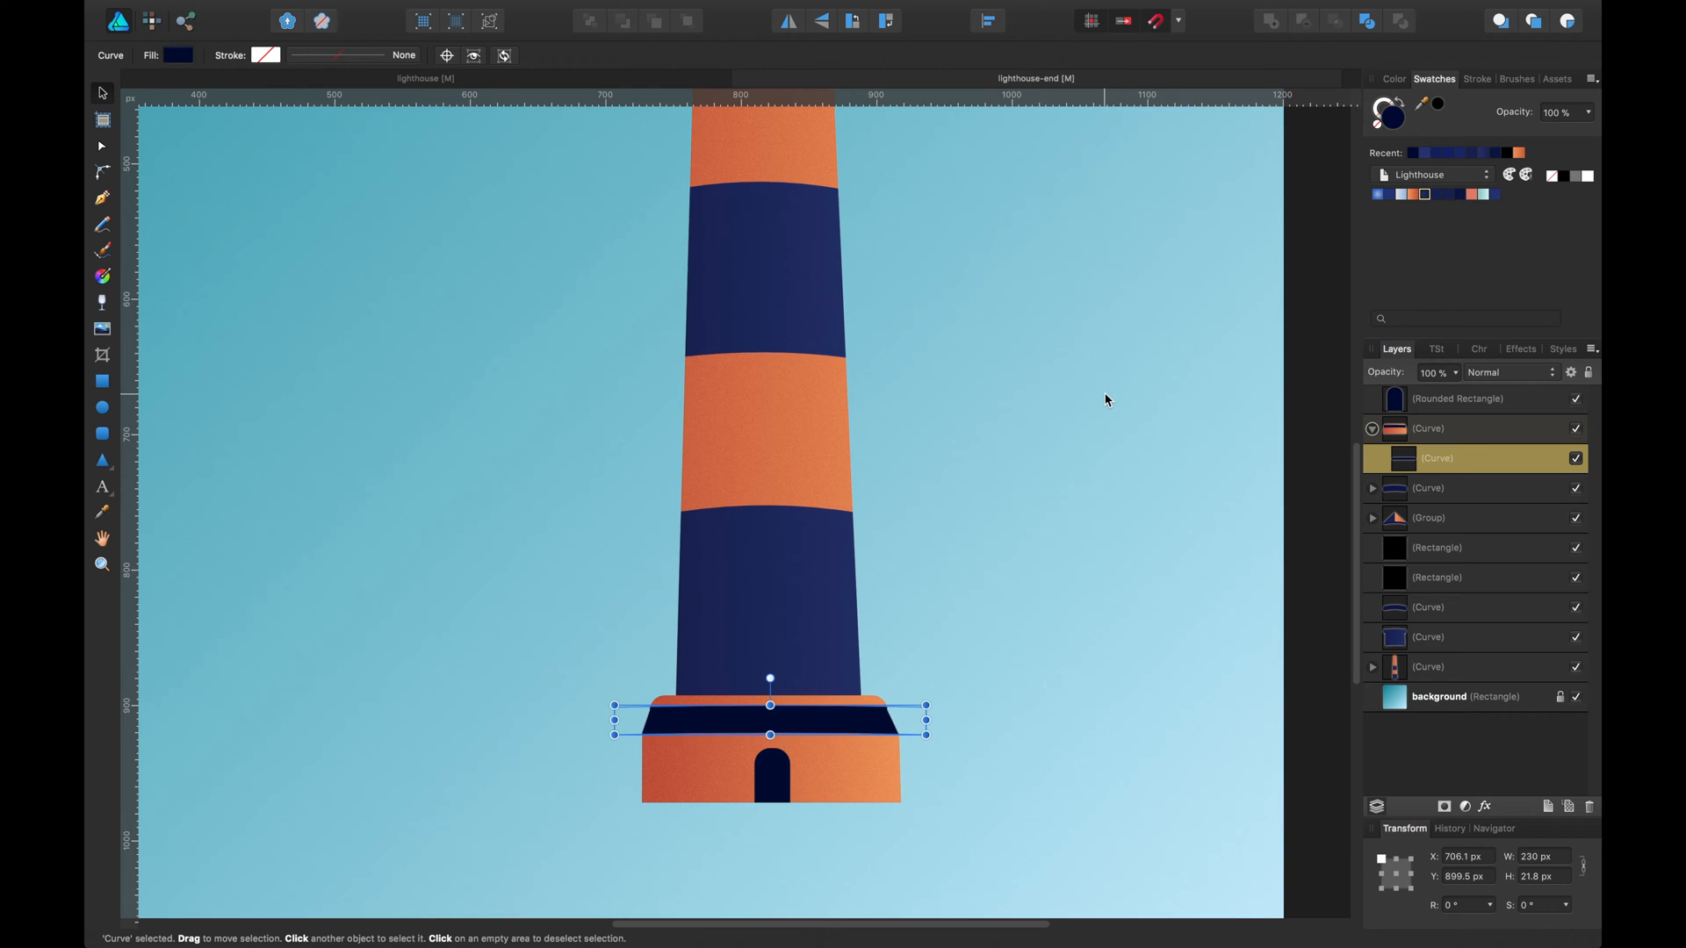
{"action": "left_click", "coordinate": [1095, 372]}
Reduce the navy band's height to about 17.8 px and save the document.
{"action": "left_click_drag", "start_coordinate": [1095, 373], "coordinate": [1056, 285]}
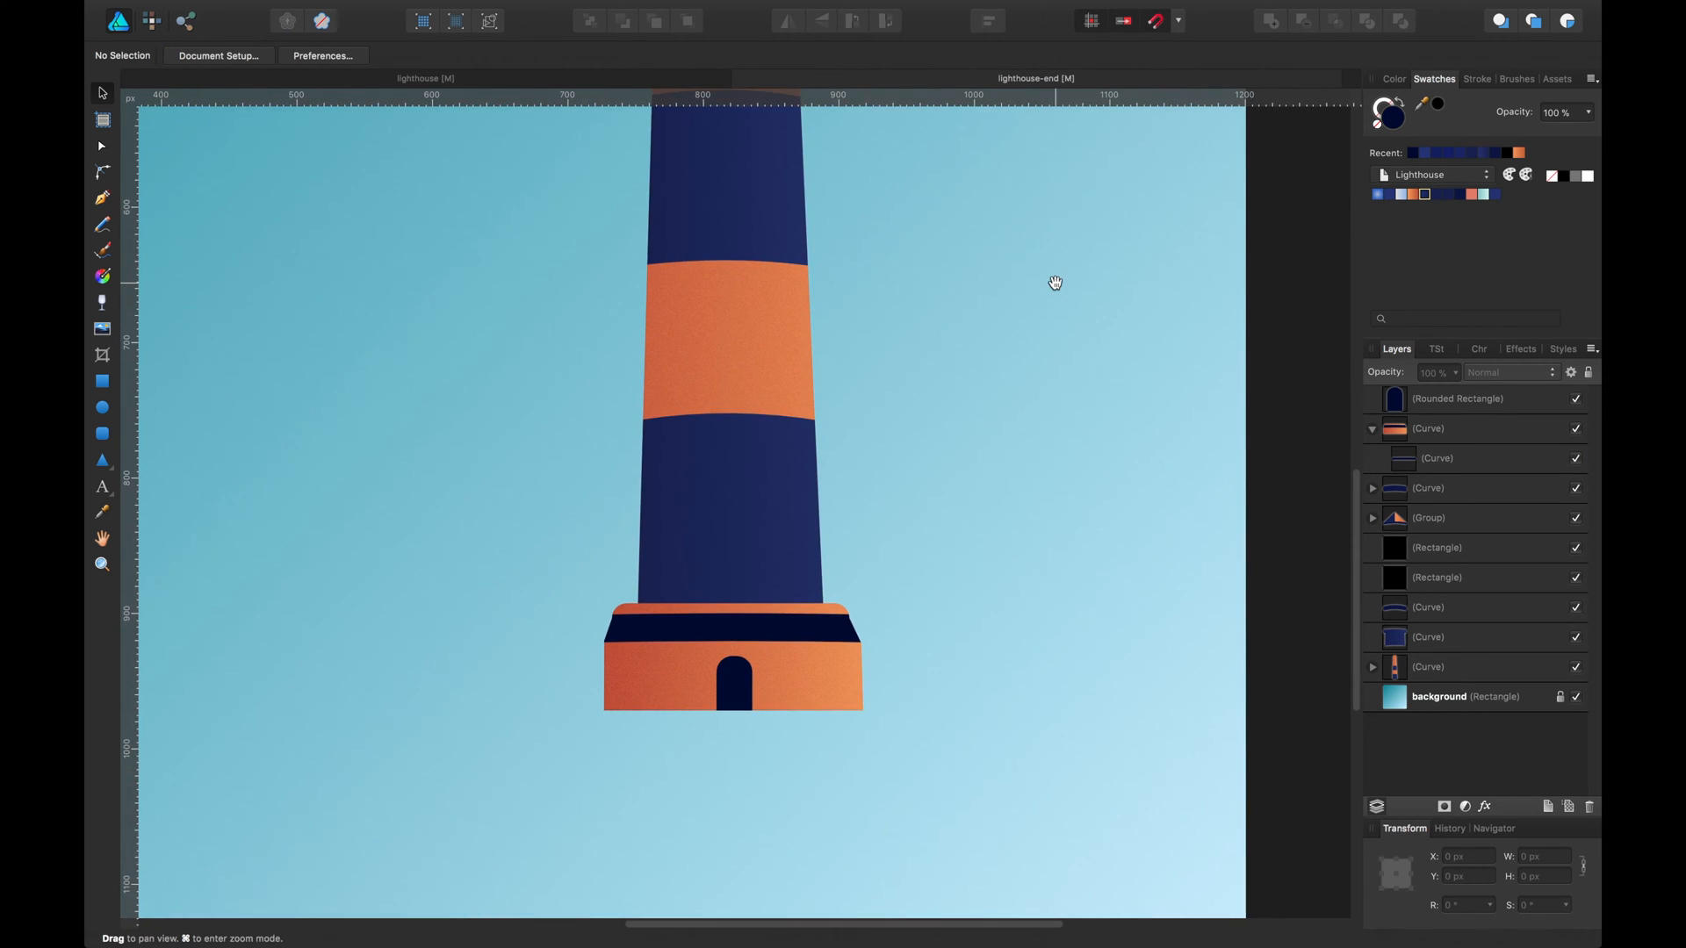
{"action": "left_click", "coordinate": [807, 634]}
{"action": "left_click", "coordinate": [807, 633]}
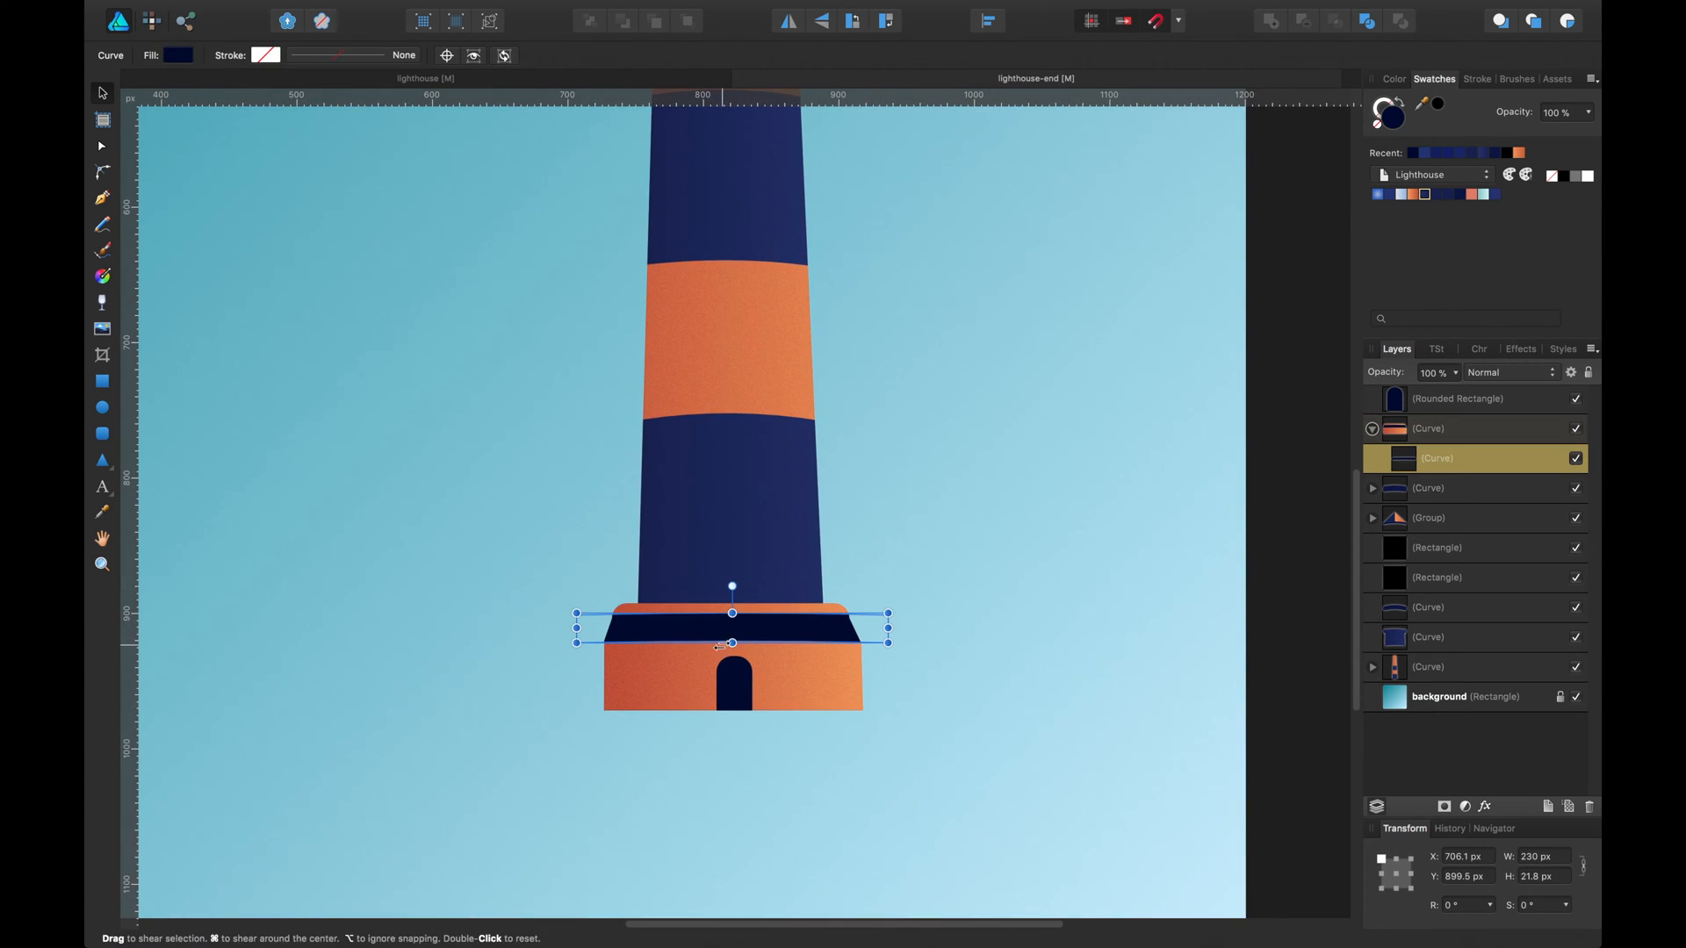
{"action": "left_click_drag", "start_coordinate": [732, 644], "coordinate": [745, 615]}
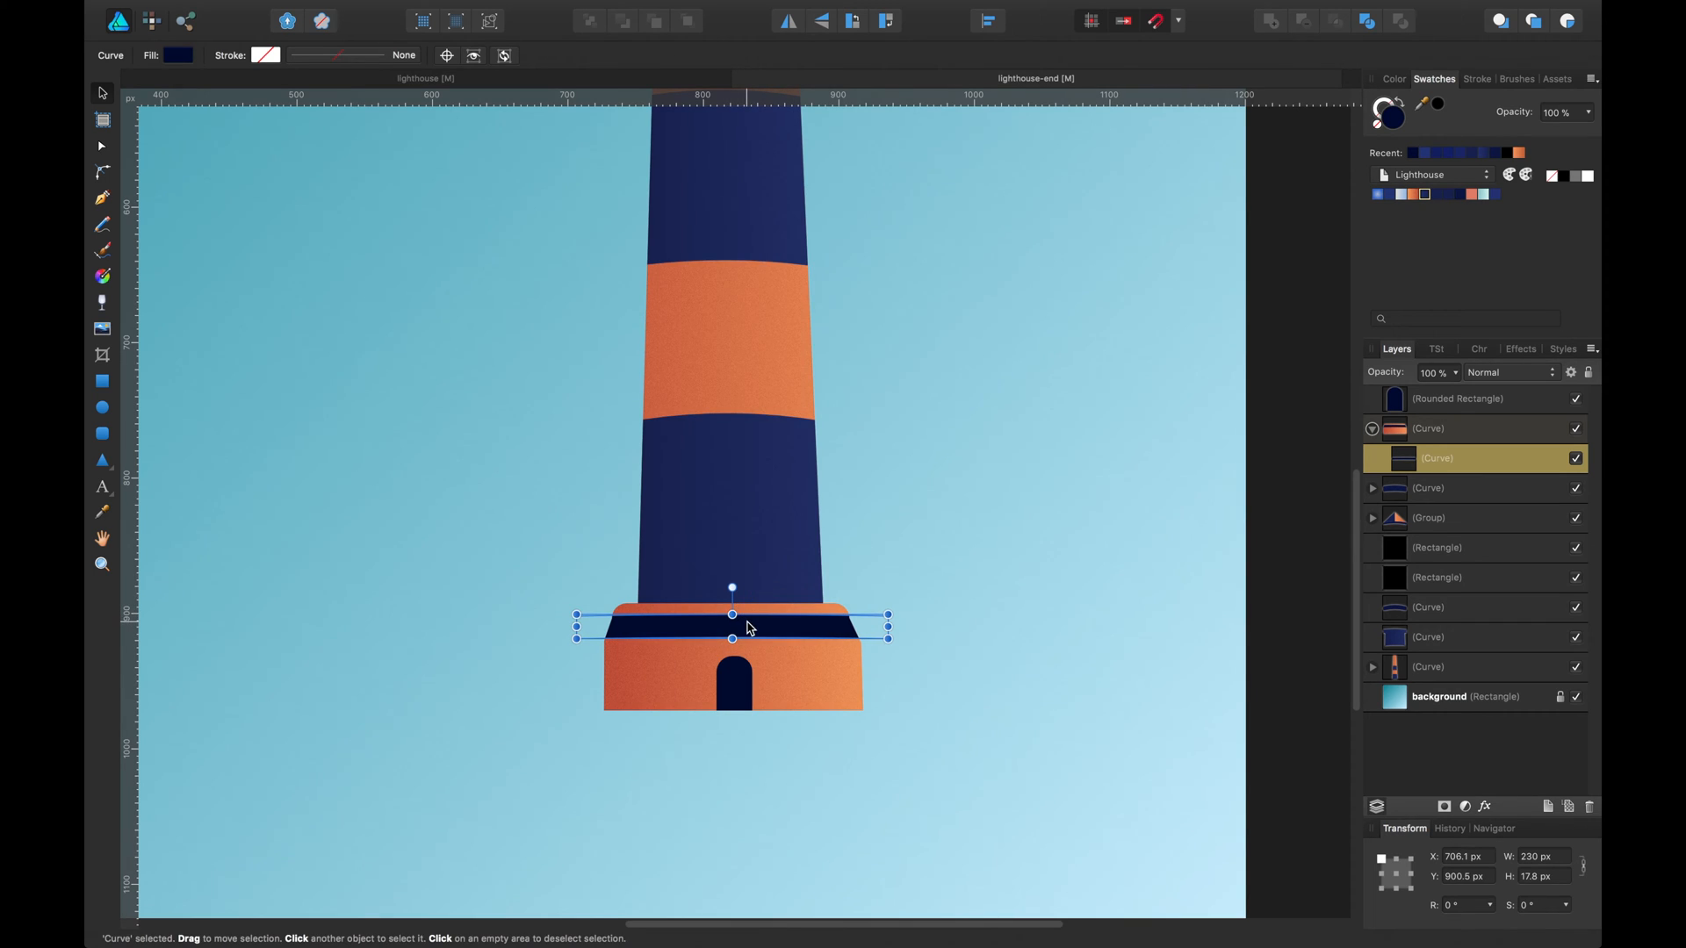
{"action": "left_click", "coordinate": [865, 577]}
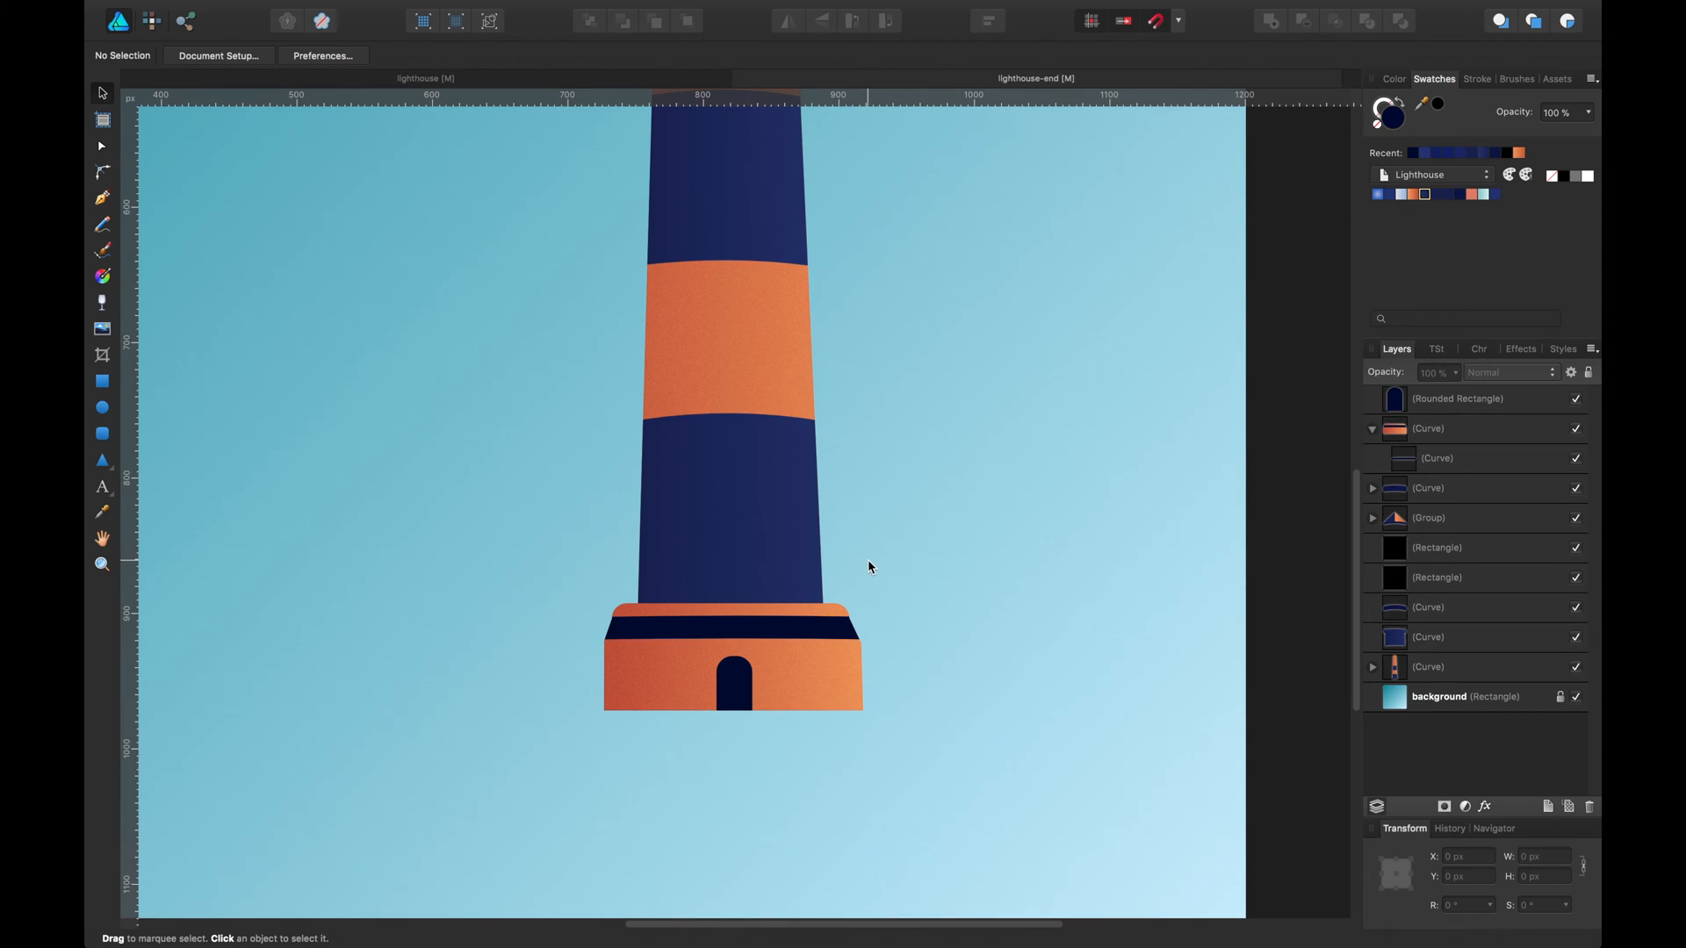
{"action": "key", "text": "super+s"}
Draw a vertical flagpole line about 10.7 px tall rising from the roof's apex with a black 1 pt stroke.
{"action": "key", "text": "super+minus"}
{"action": "key", "text": "super+minus"}
{"action": "key", "text": "super+minus"}
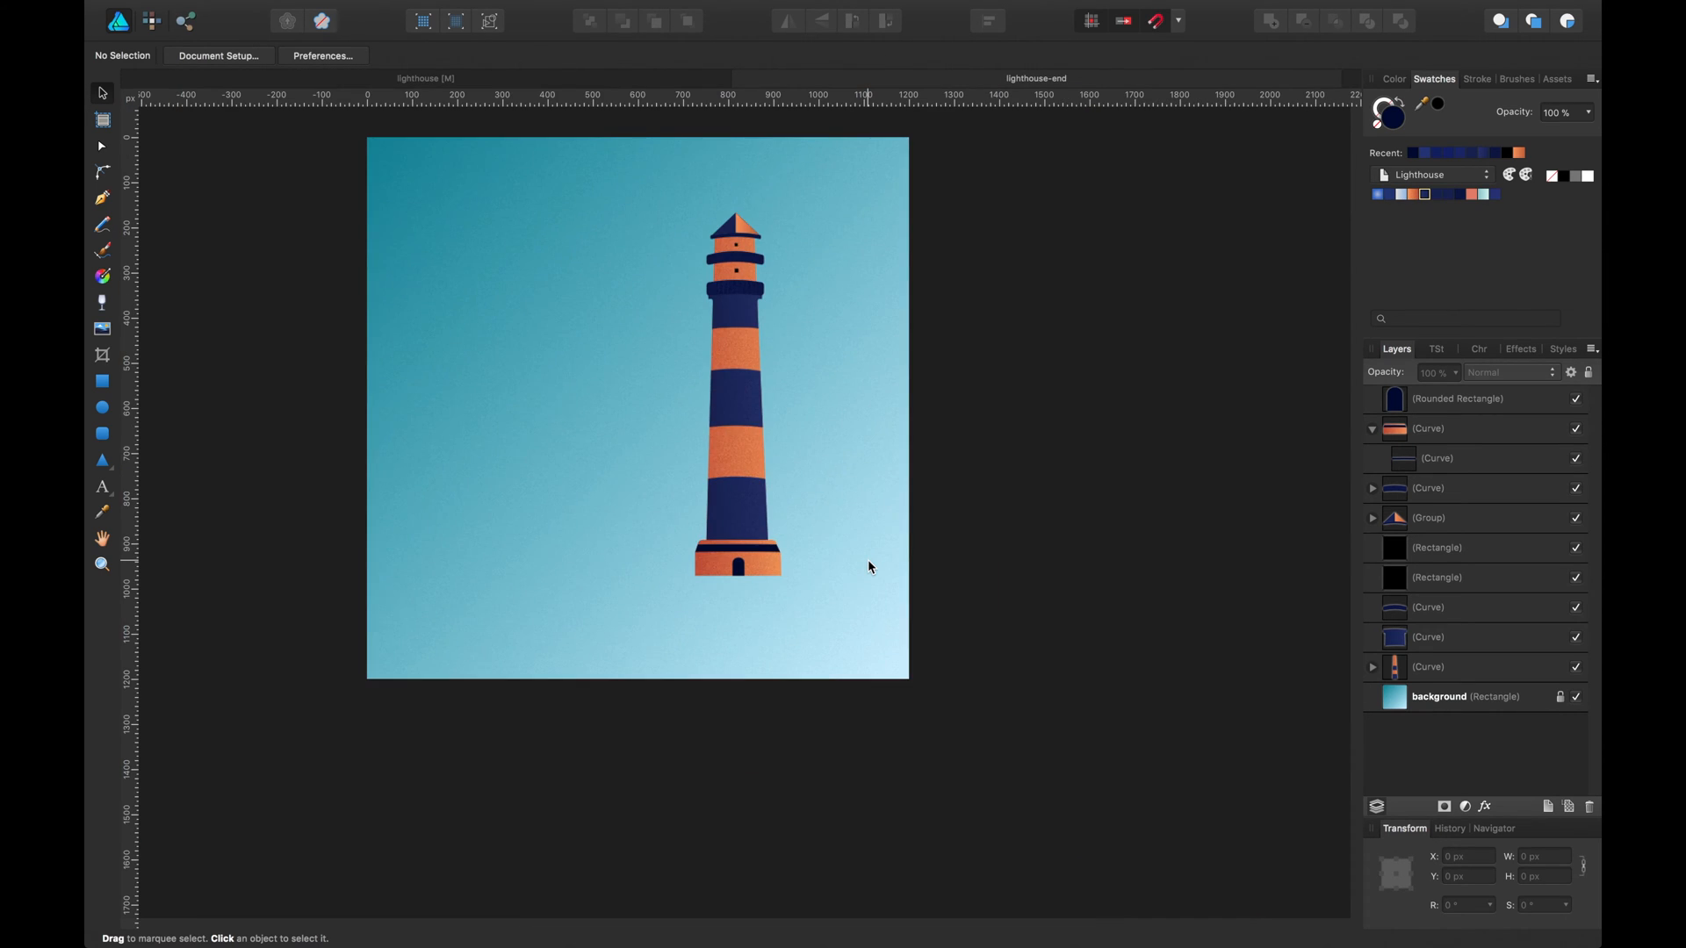
{"action": "key", "text": "super+plus"}
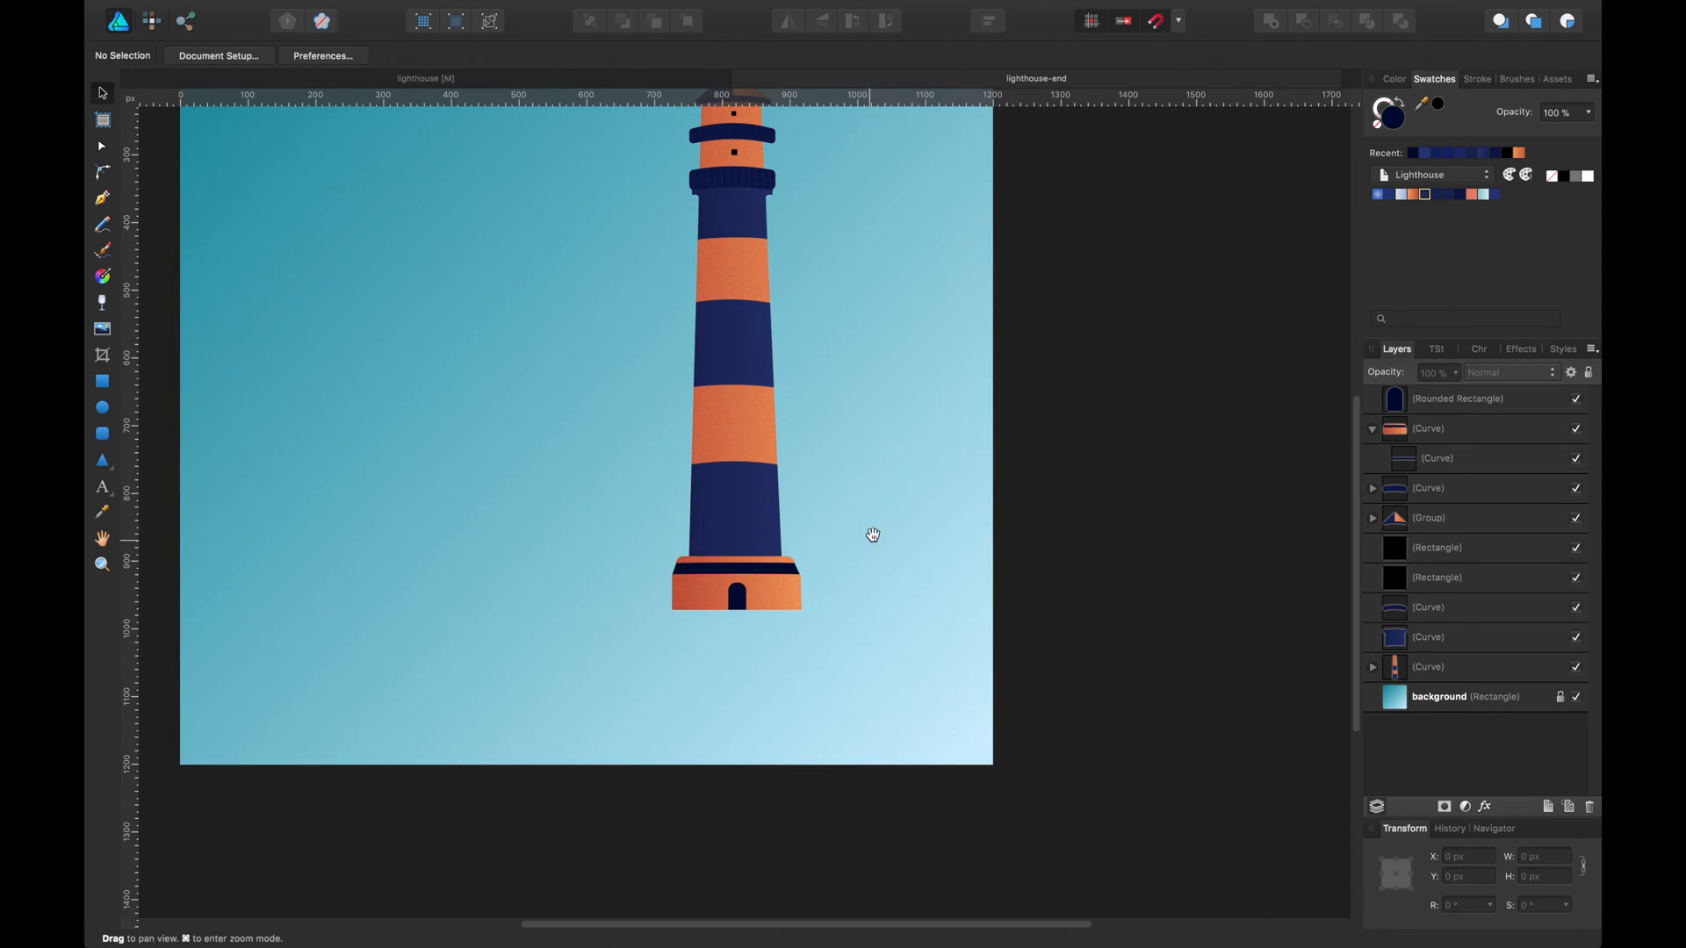
{"action": "left_click_drag", "start_coordinate": [872, 538], "coordinate": [885, 653]}
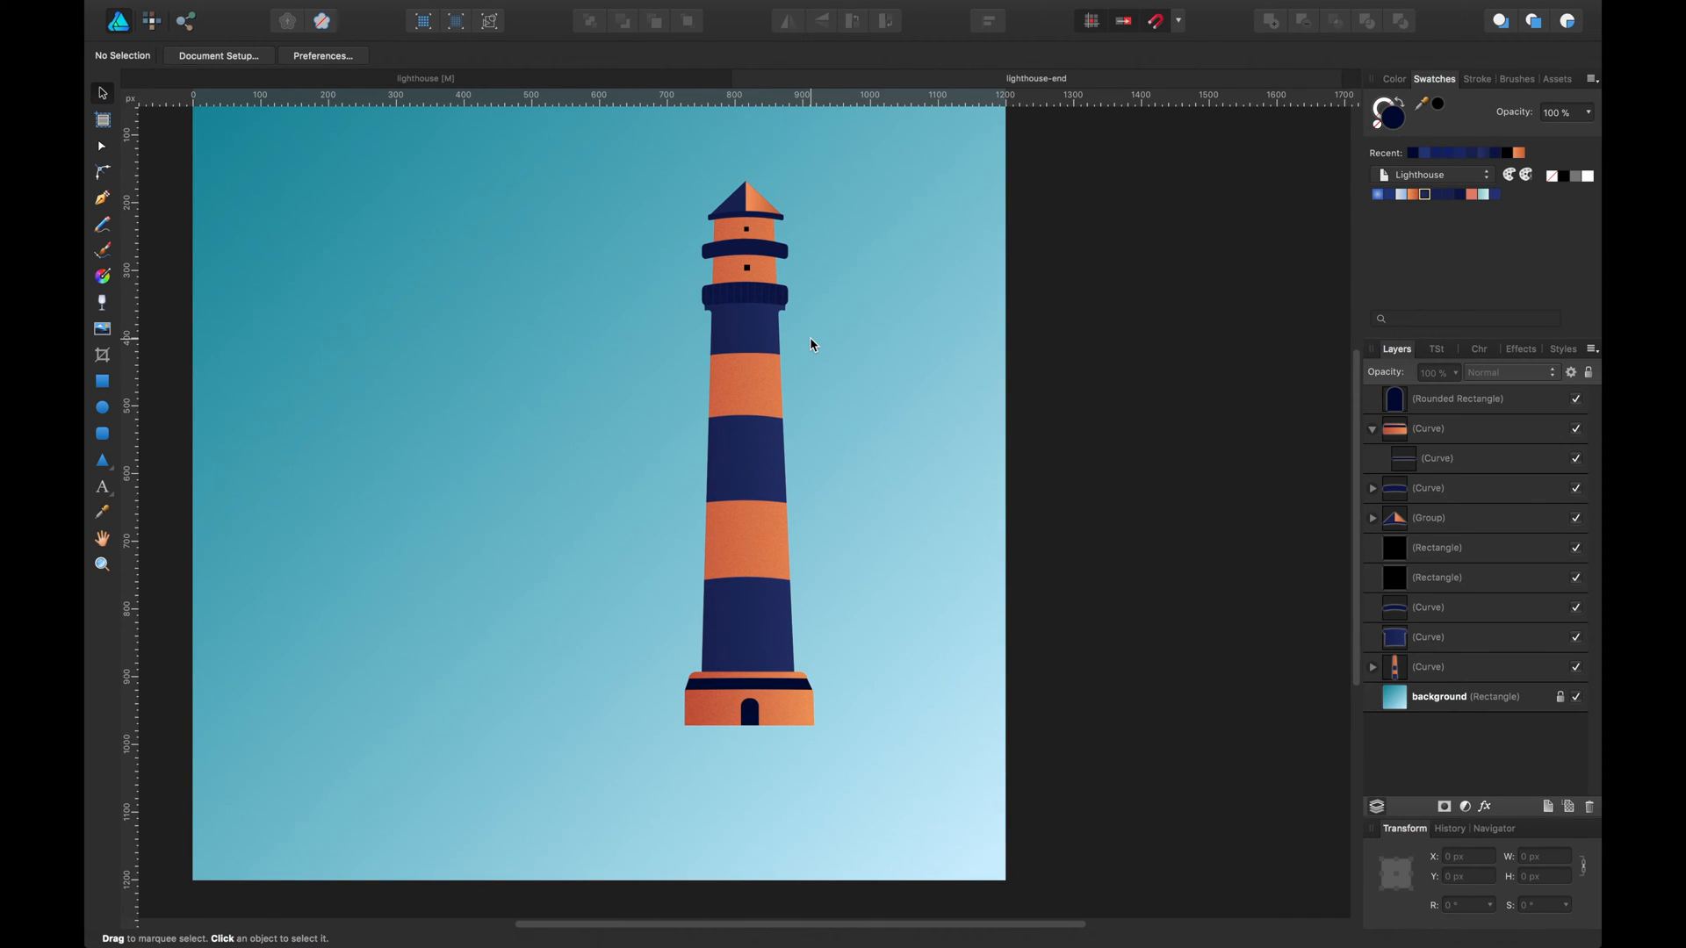
{"action": "key", "text": "super+plus"}
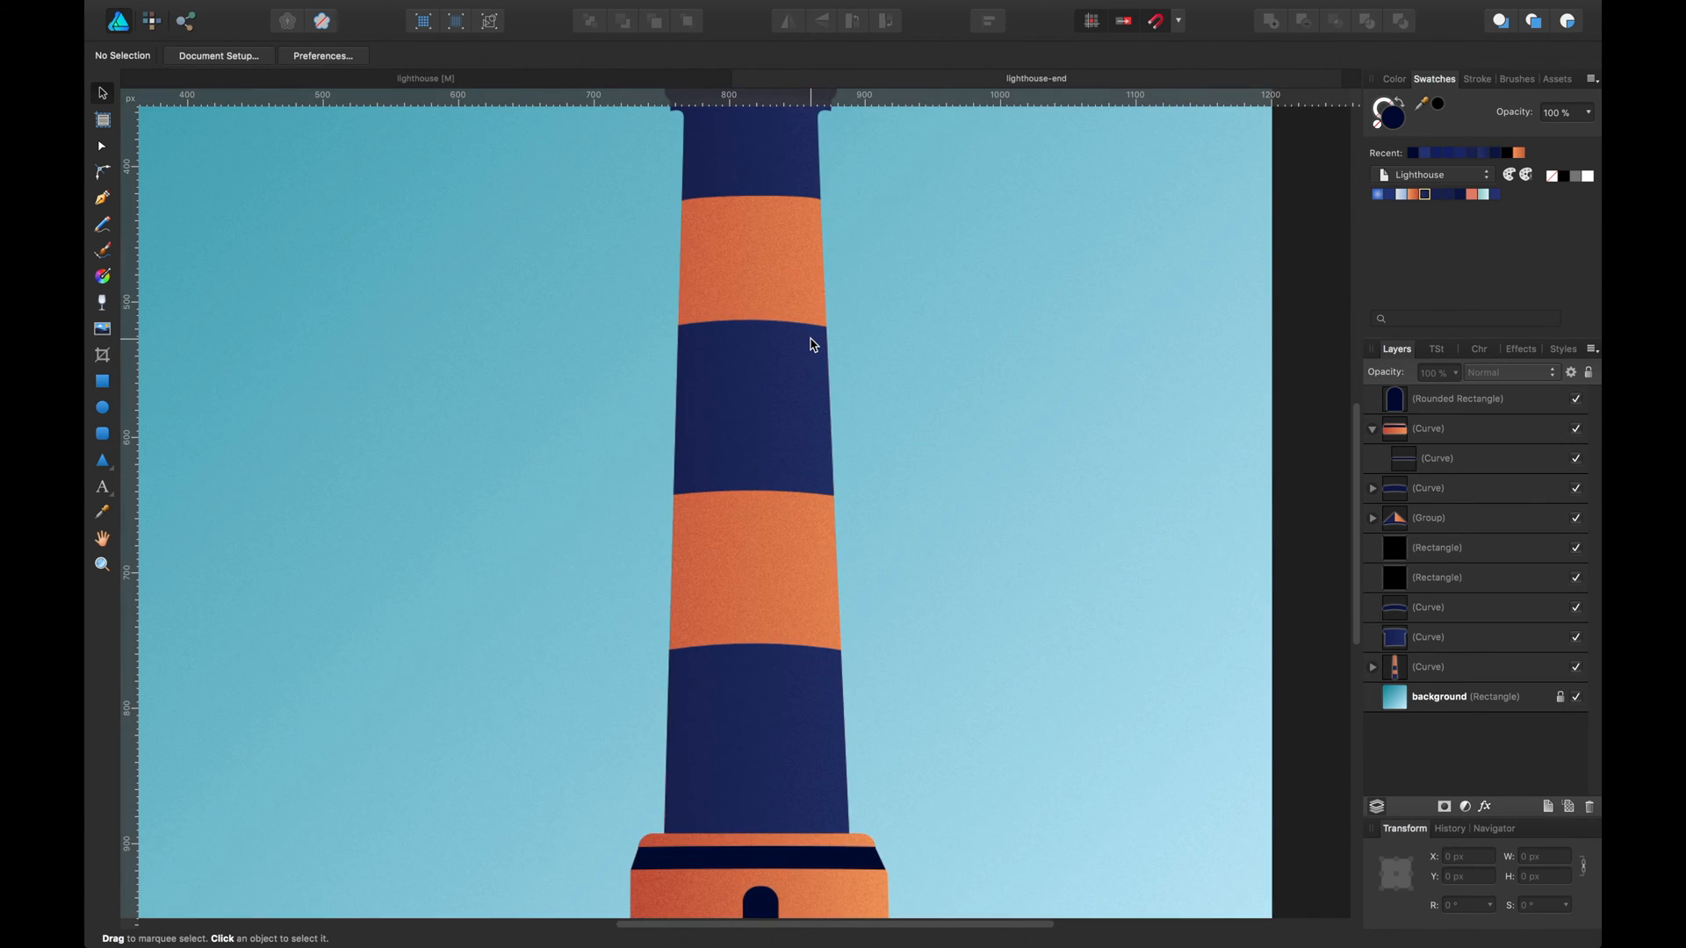
{"action": "left_click_drag", "start_coordinate": [823, 272], "coordinate": [805, 605]}
{"action": "left_click_drag", "start_coordinate": [814, 314], "coordinate": [803, 445]}
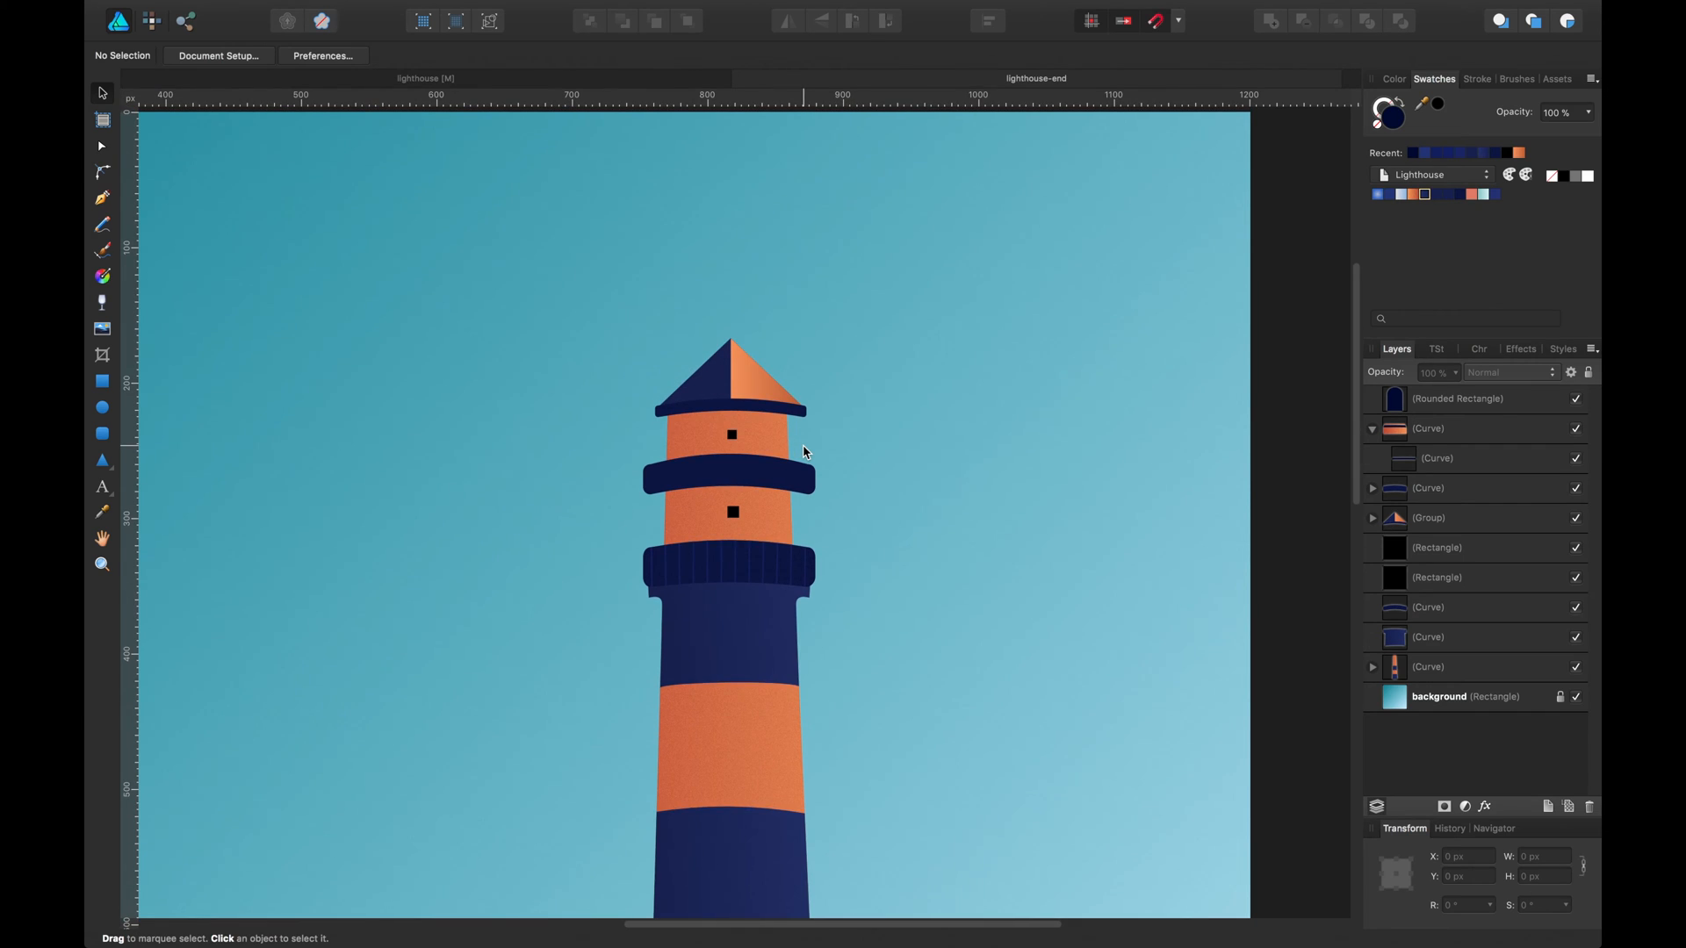
{"action": "key", "text": "super+plus"}
{"action": "key", "text": "super+plus"}
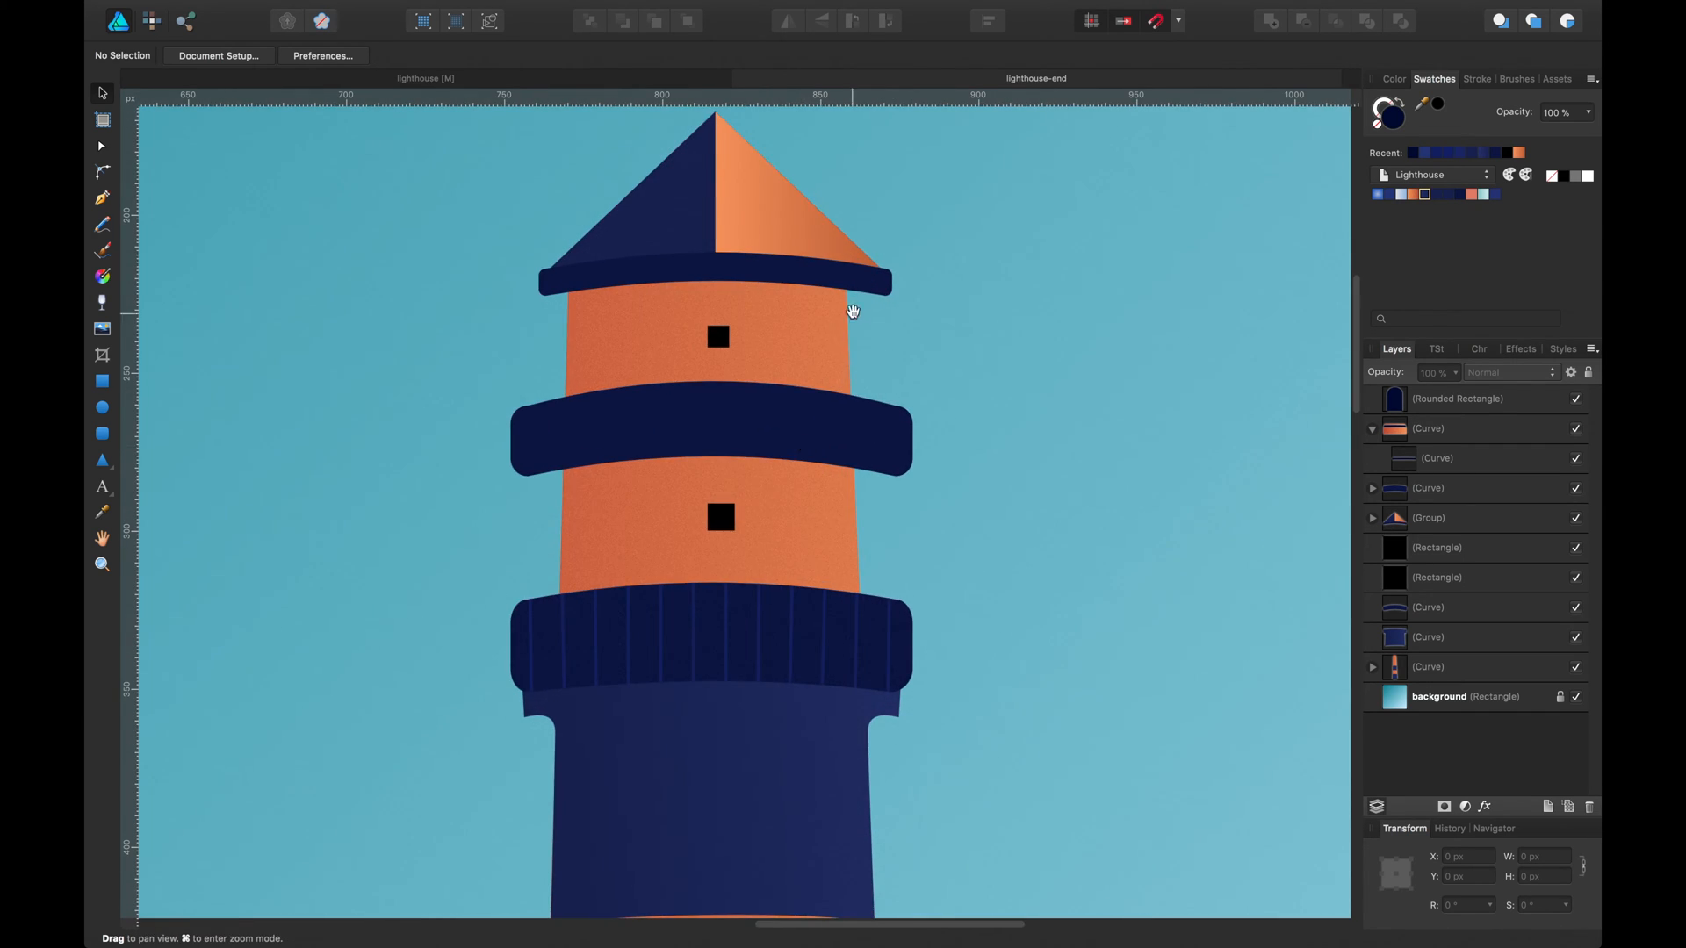
{"action": "left_click_drag", "start_coordinate": [807, 243], "coordinate": [807, 512]}
{"action": "left_click", "coordinate": [103, 199]}
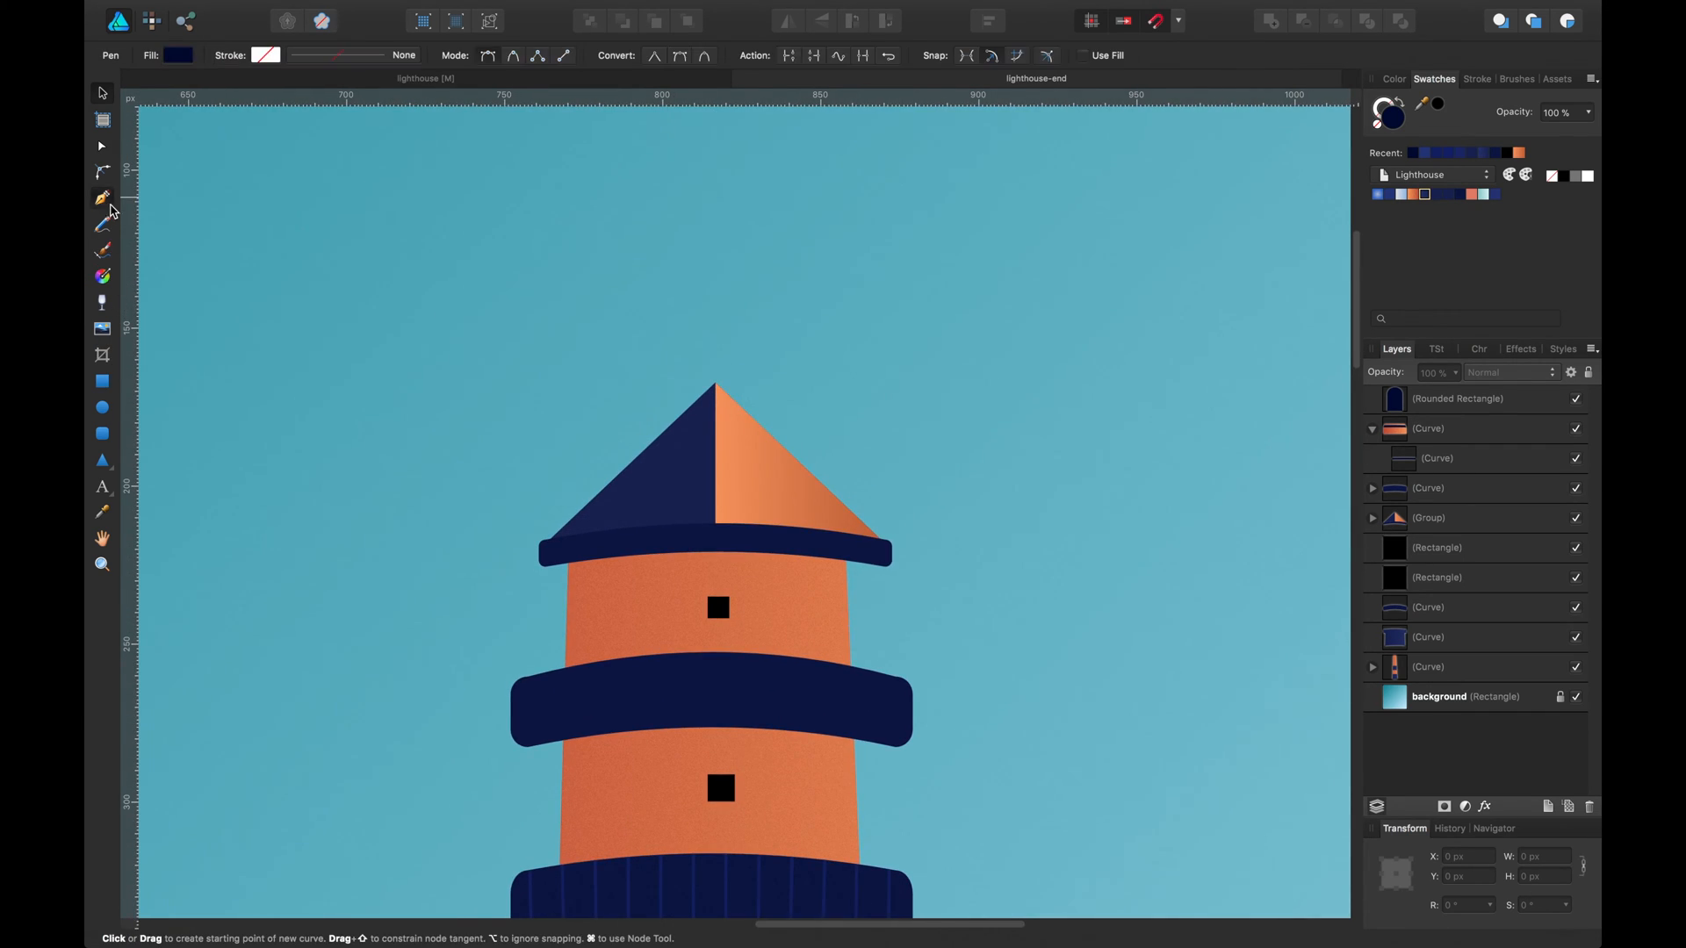
{"action": "left_click", "coordinate": [716, 350]}
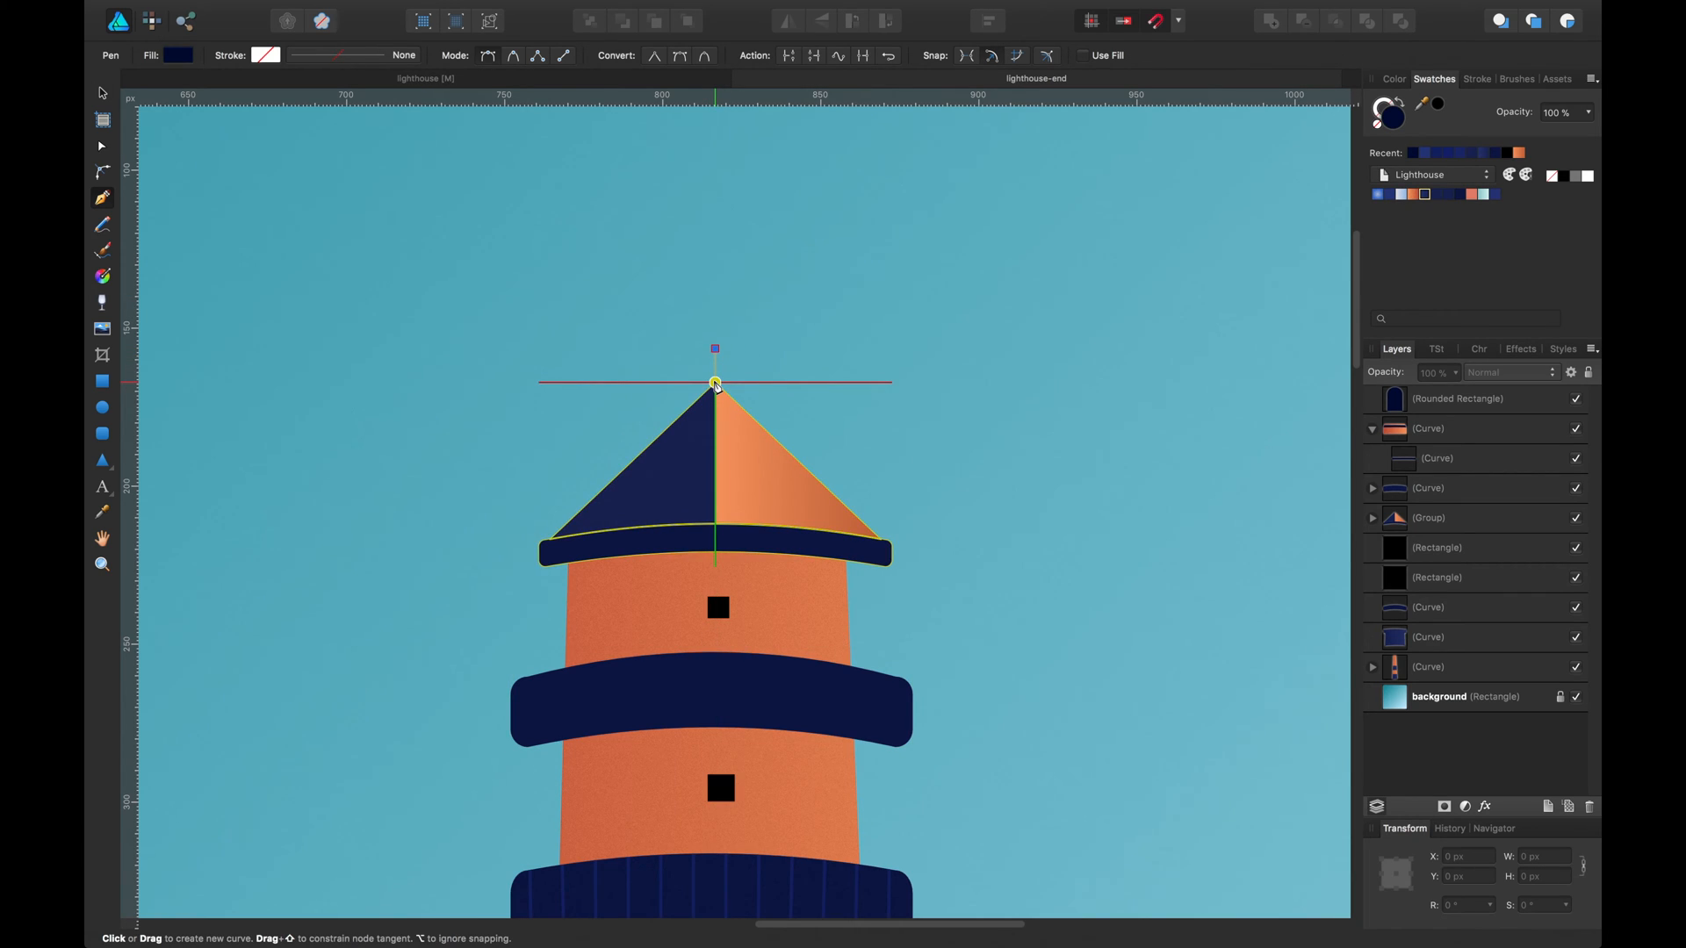
{"action": "left_click", "coordinate": [717, 384]}
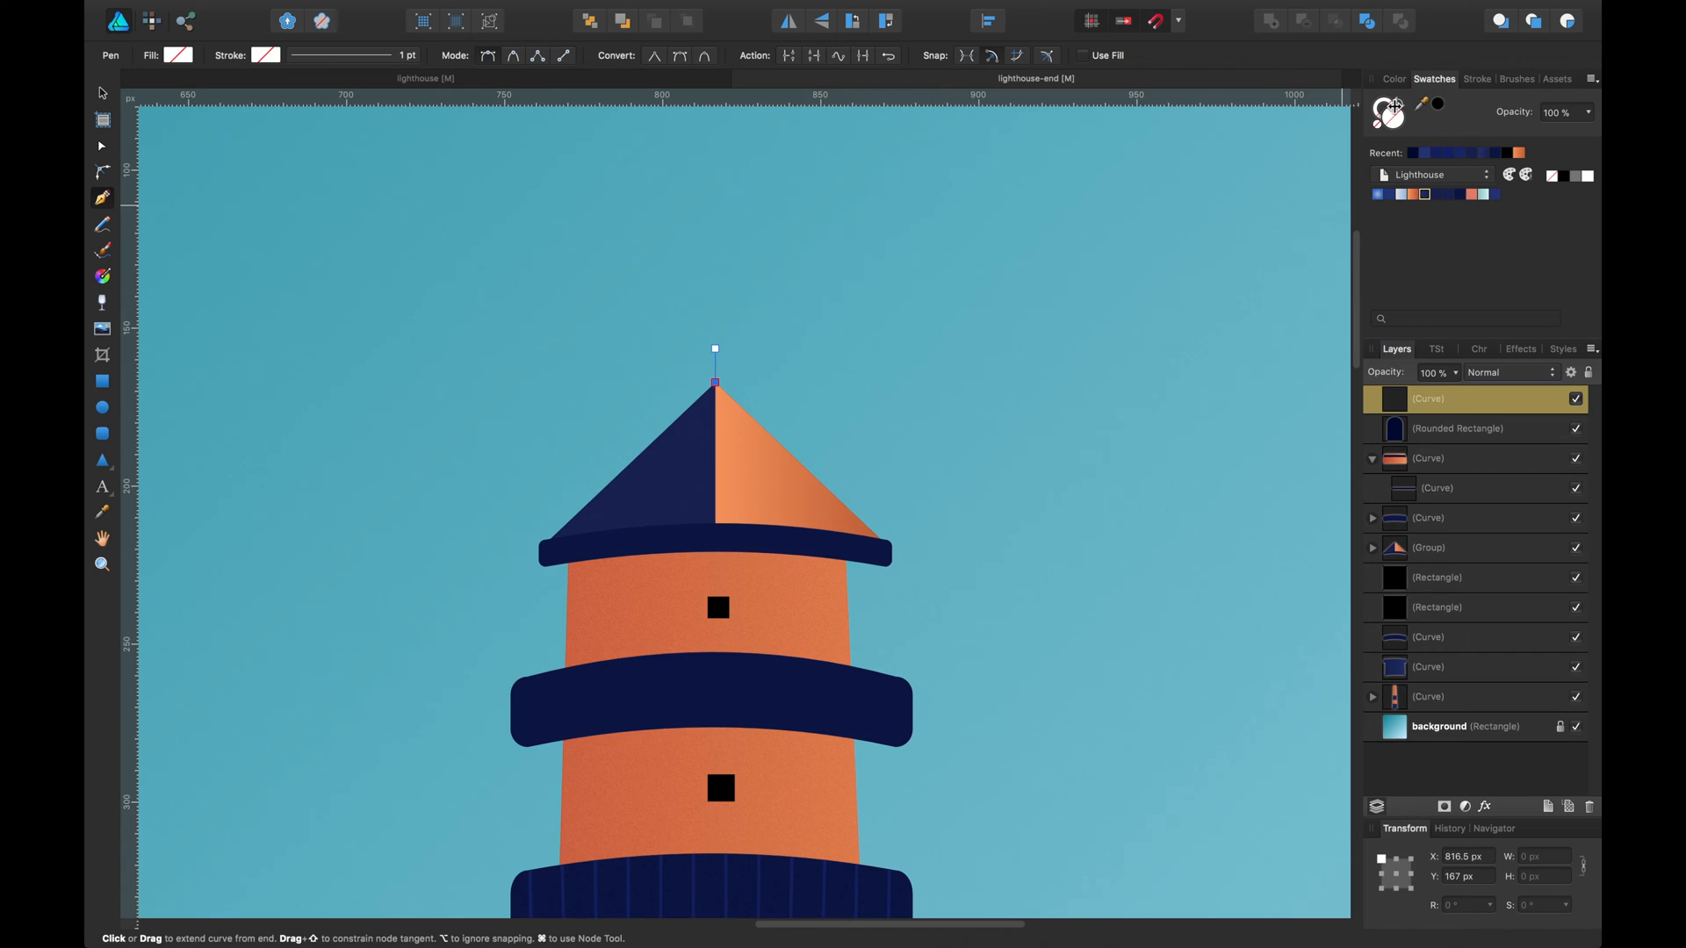
{"action": "left_click", "coordinate": [1442, 104]}
{"action": "key", "text": "v"}
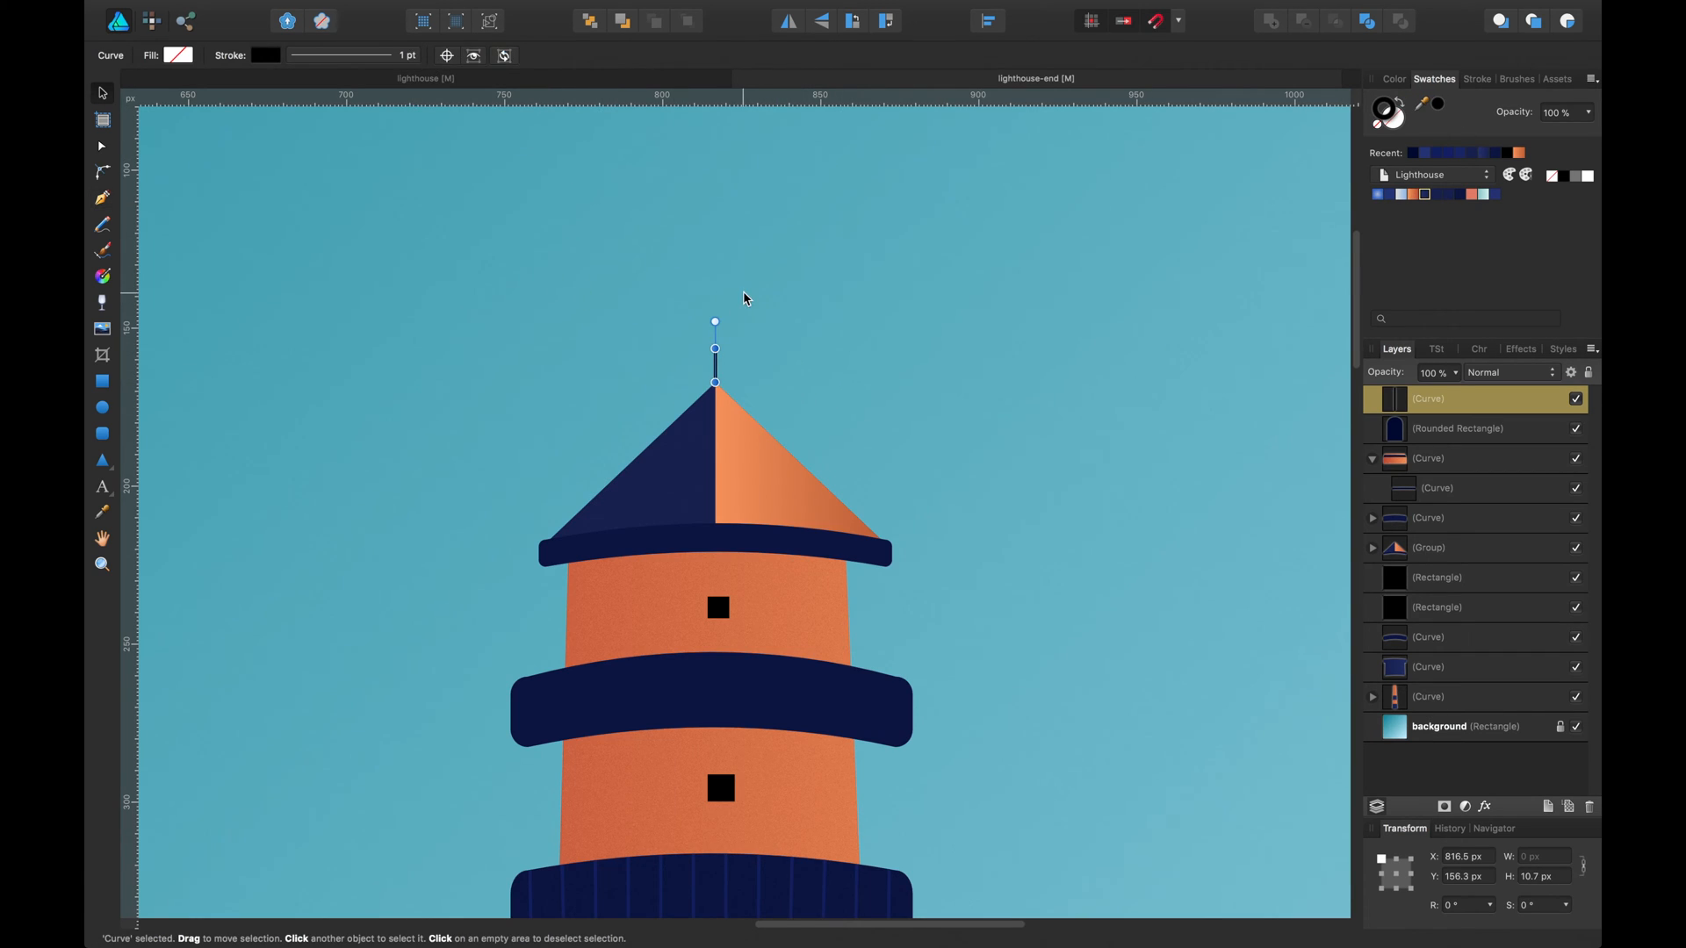
{"action": "left_click", "coordinate": [744, 299]}
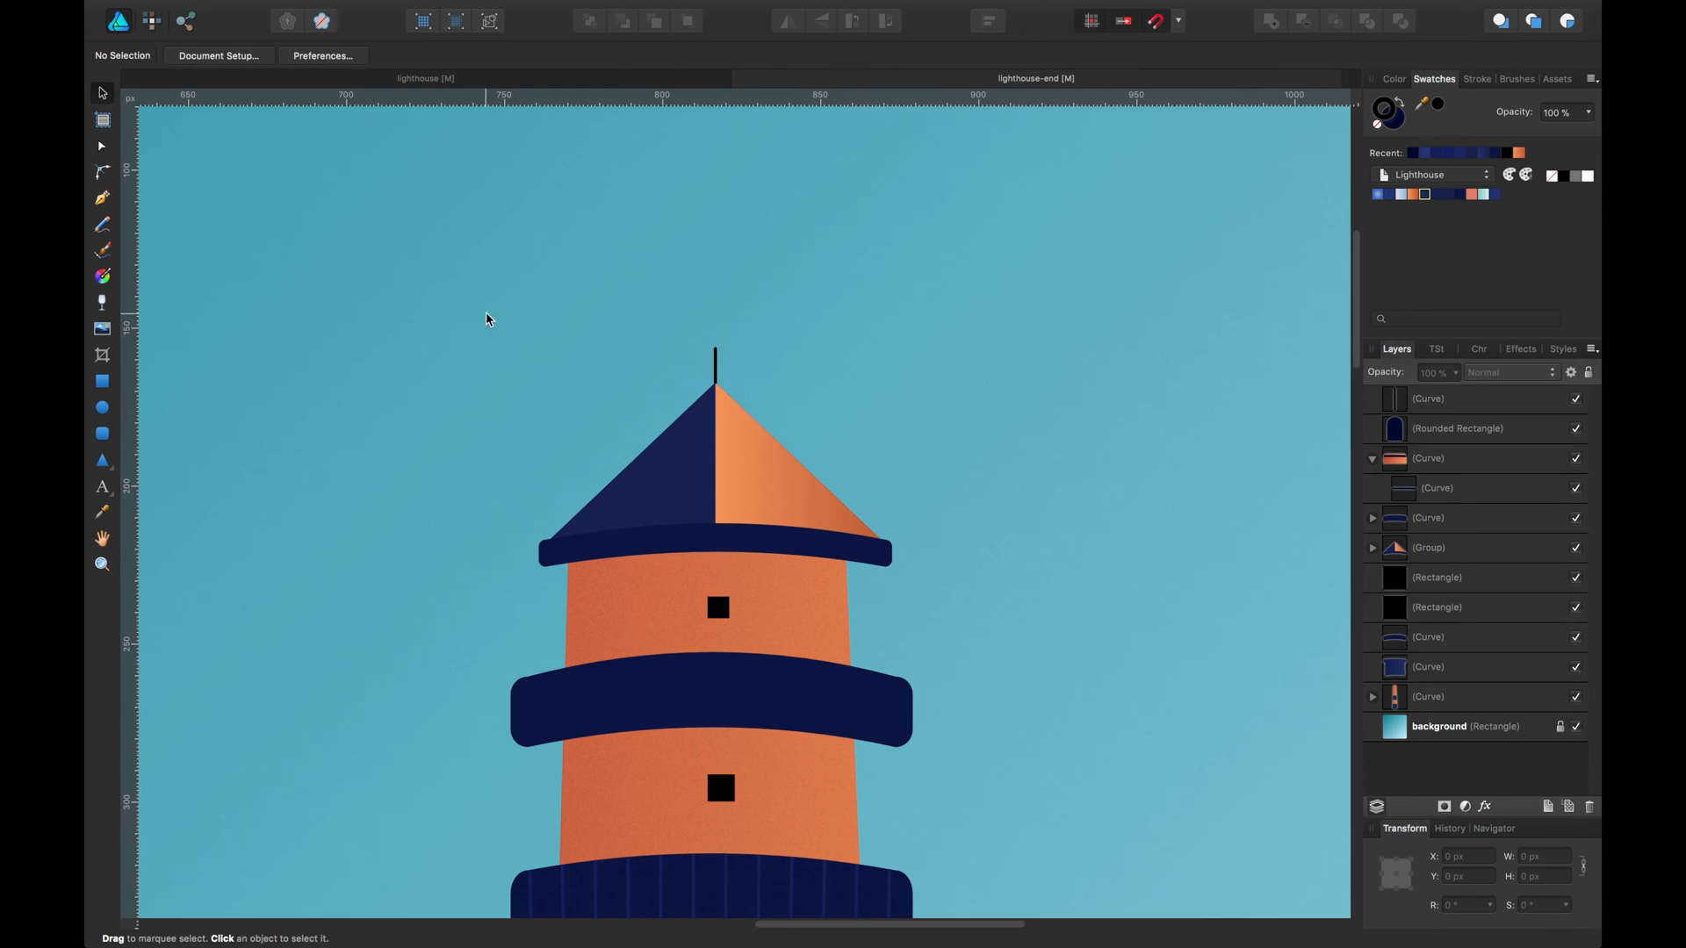
Draw a triangle about 6.9 by 10.7 px in the sky beside the roof and fill it with bright red.
{"action": "left_click", "coordinate": [102, 459]}
{"action": "left_click_drag", "start_coordinate": [370, 265], "coordinate": [386, 296]}
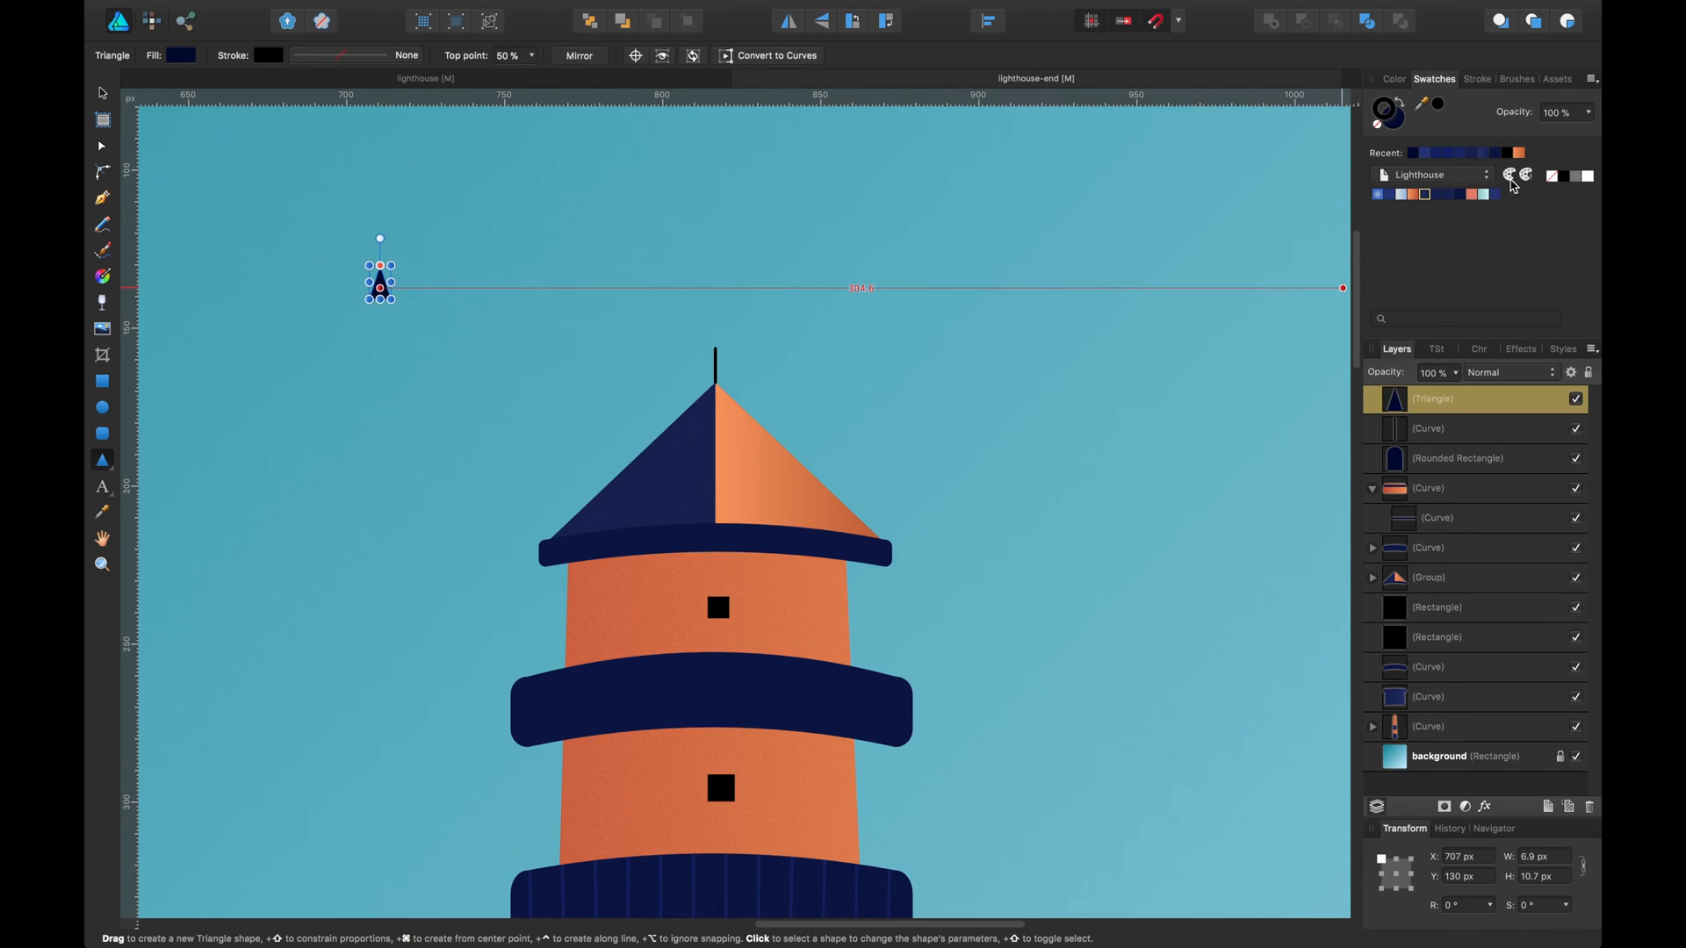
{"action": "double_click", "coordinate": [1385, 112]}
{"action": "left_click", "coordinate": [684, 517]}
{"action": "left_click_drag", "start_coordinate": [684, 516], "coordinate": [616, 519]}
{"action": "left_click", "coordinate": [614, 484]}
{"action": "left_click", "coordinate": [869, 660]}
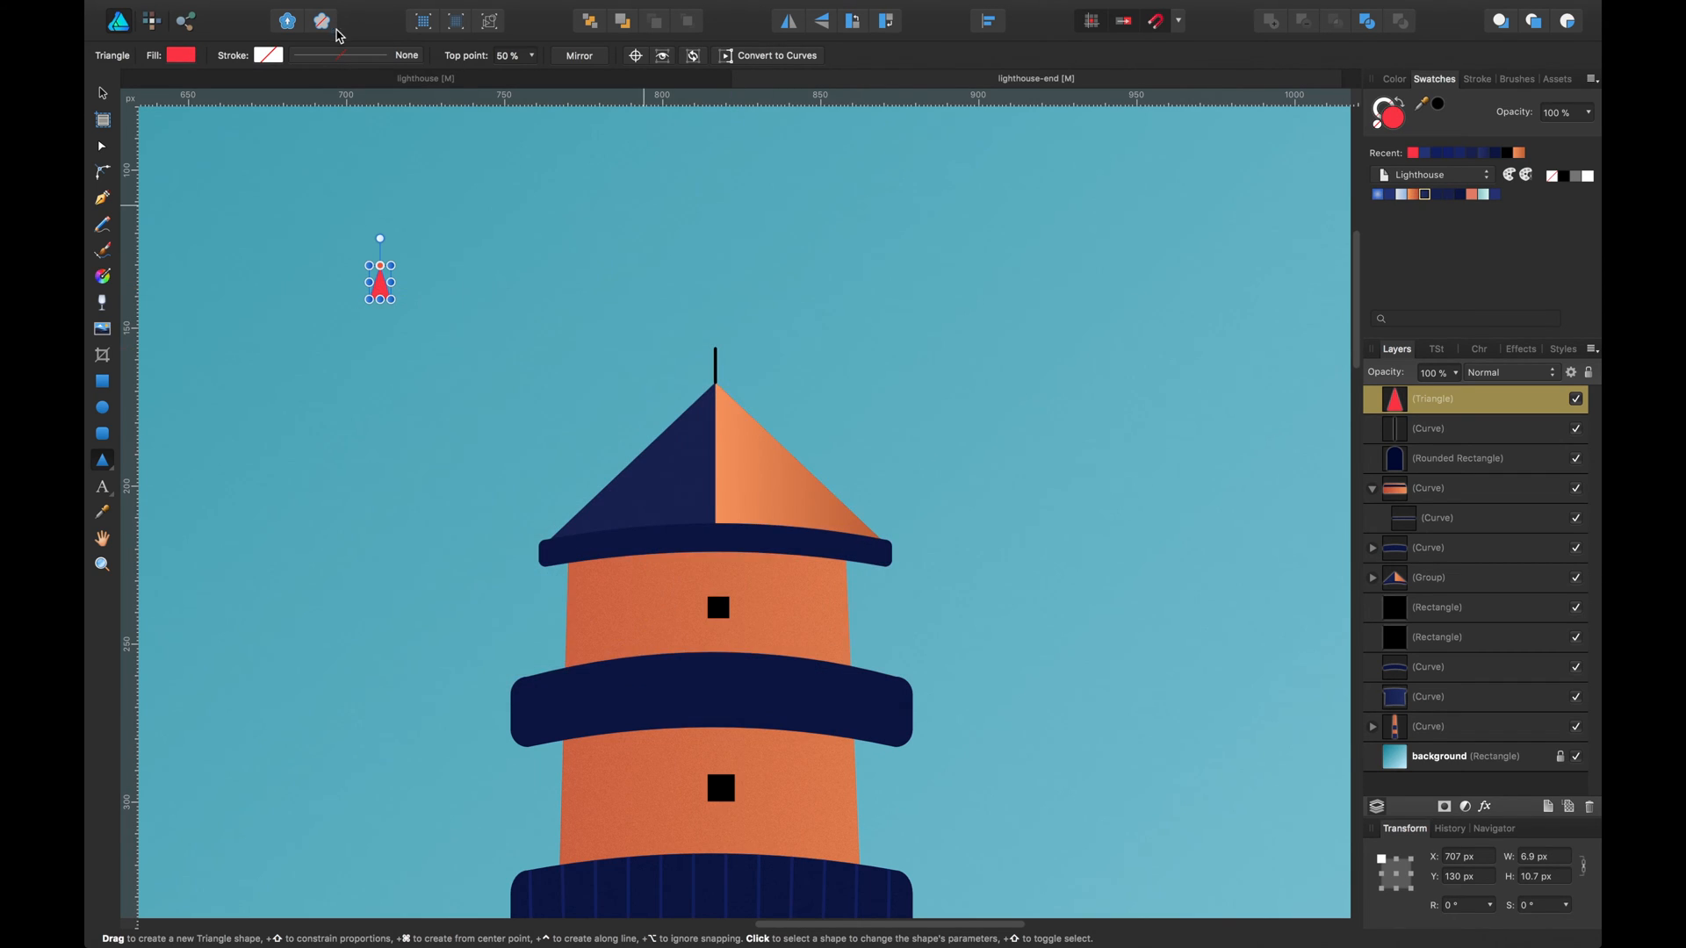
Rotate the red triangle so its tip points right and attach it to the top of the flagpole.
{"action": "left_click_drag", "start_coordinate": [380, 238], "coordinate": [720, 318]}
{"action": "key", "text": "v"}
{"action": "scroll", "coordinate": [723, 347], "scroll_direction": "up", "scroll_amount": 5}
Group the red triangle with the flagpole and rename the group "flag".
{"action": "left_click", "coordinate": [743, 293]}
{"action": "key", "text": "super+g"}
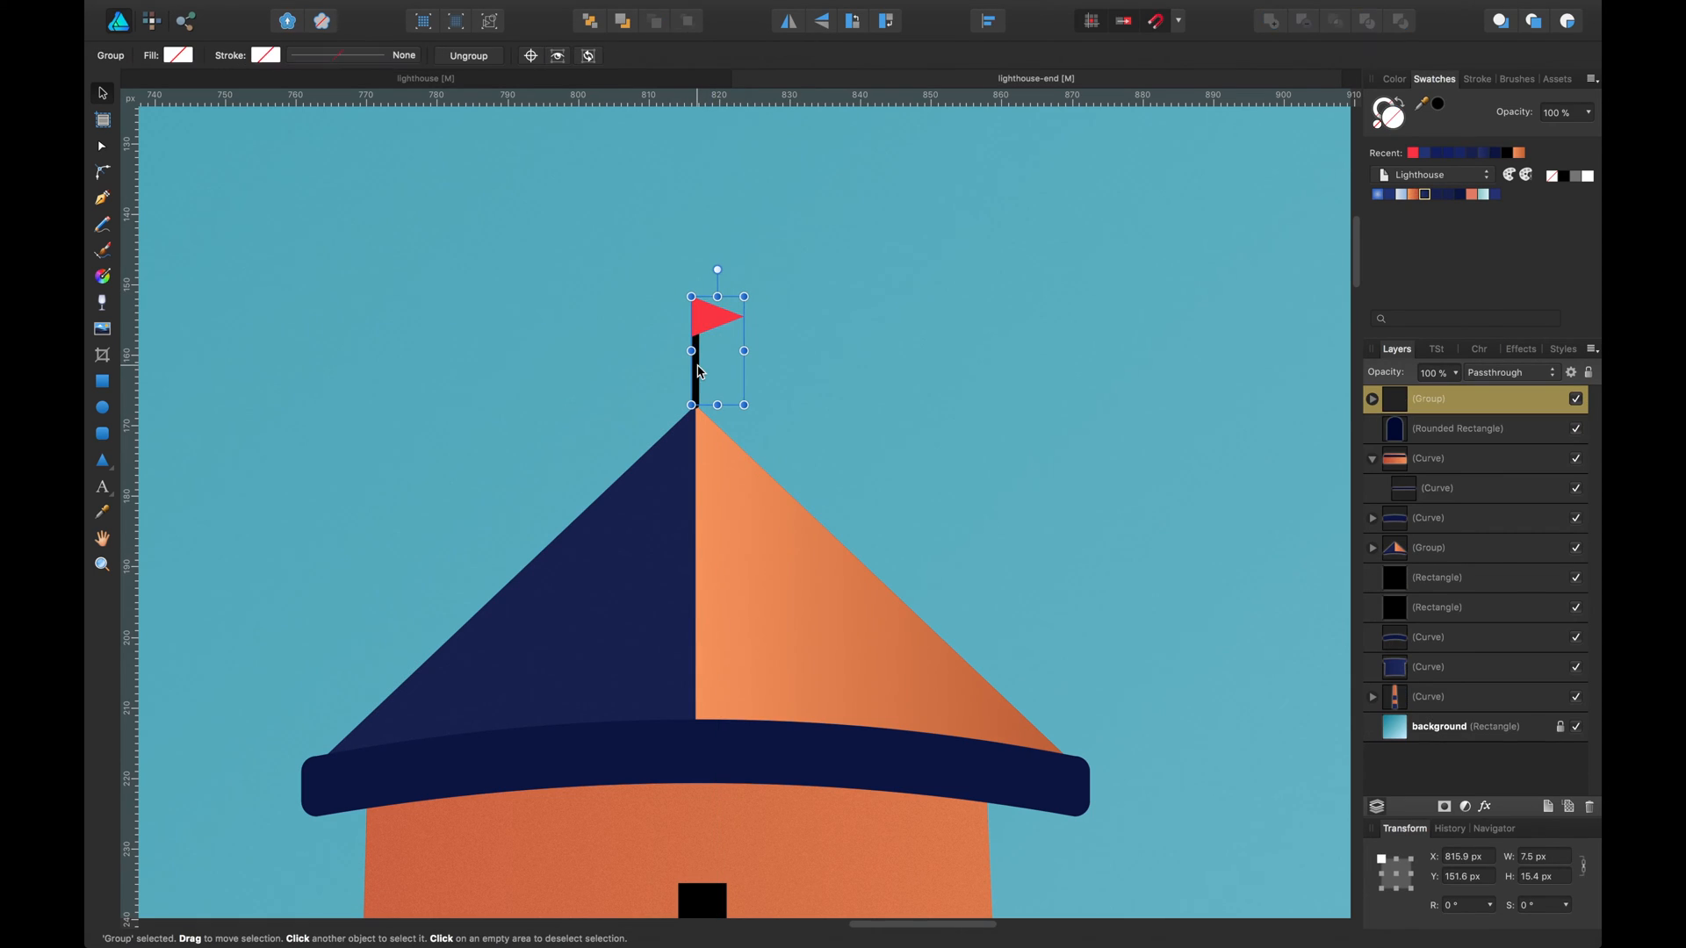
{"action": "double_click", "coordinate": [1429, 400]}
{"action": "type", "text": "flag"}
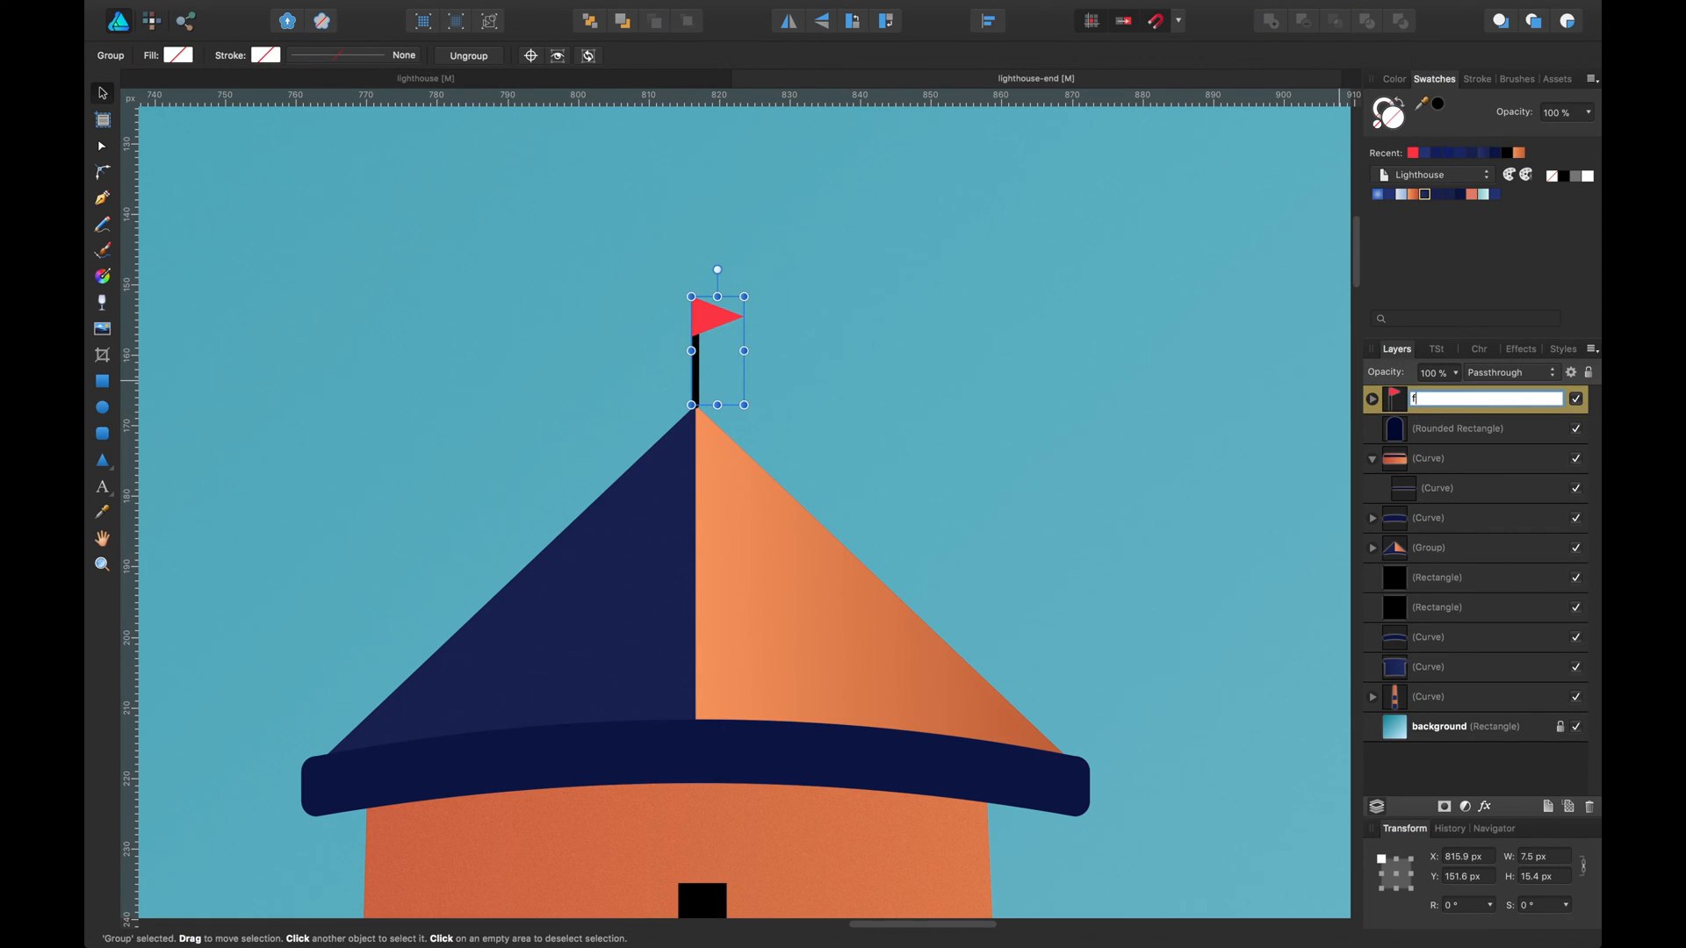
{"action": "key", "text": "Return"}
Save the document with the flag added above the roof.
{"action": "key", "text": "super+minus"}
{"action": "key", "text": "super+minus"}
{"action": "key", "text": "super+minus"}
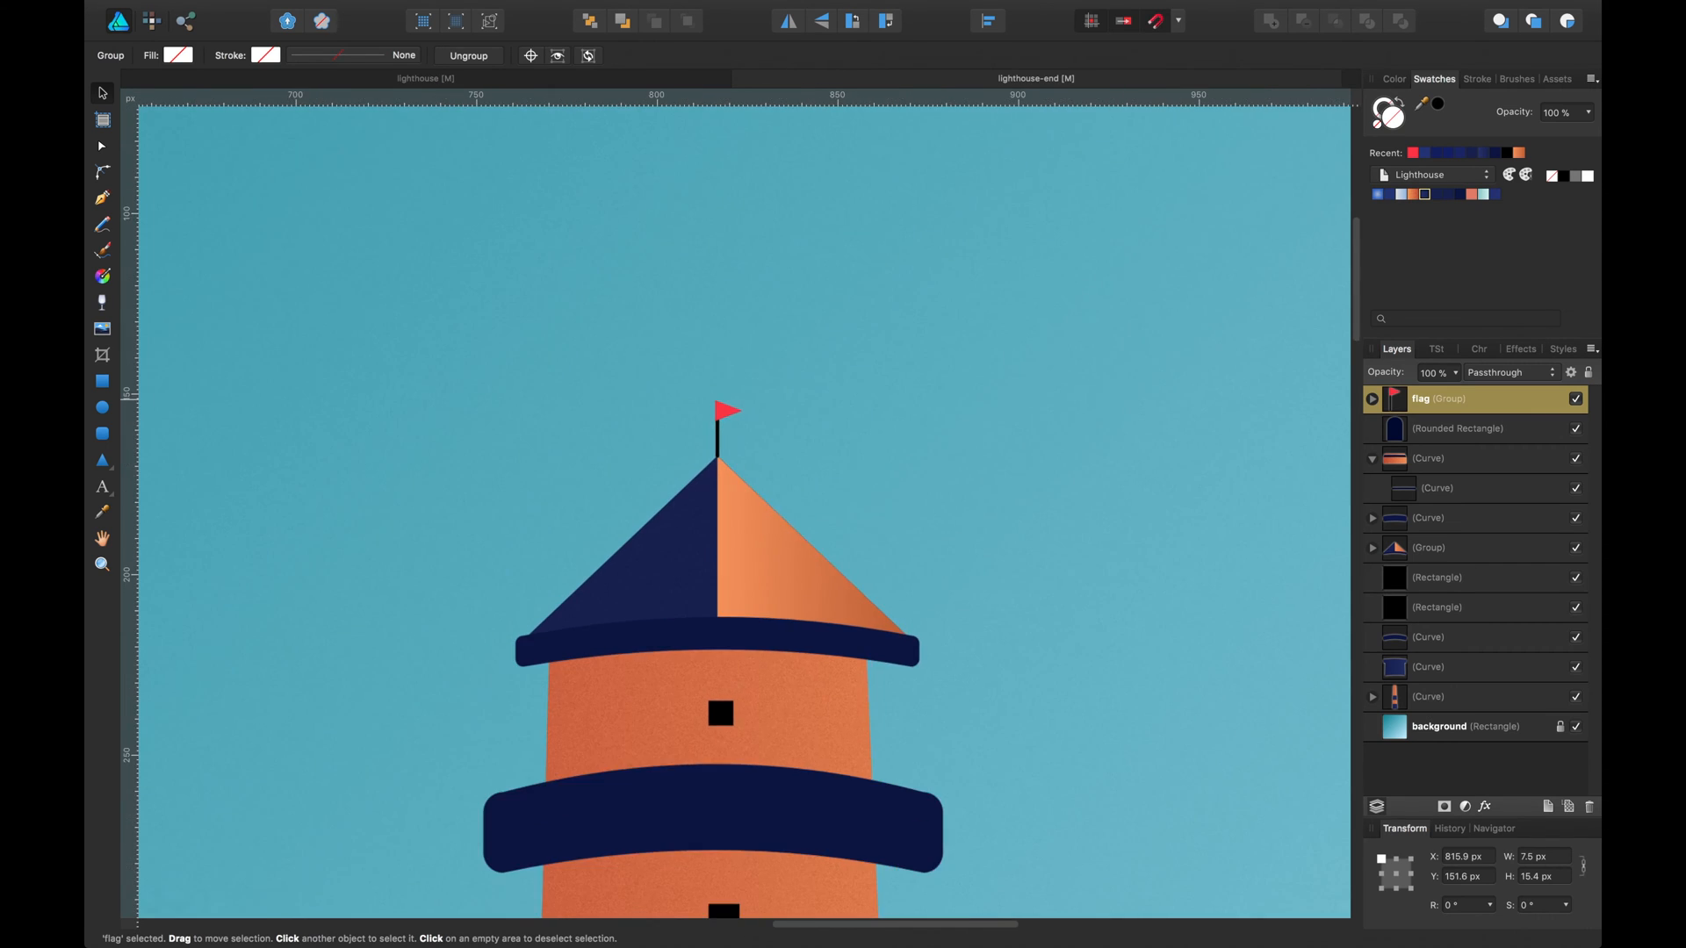
{"action": "key", "text": "super+minus"}
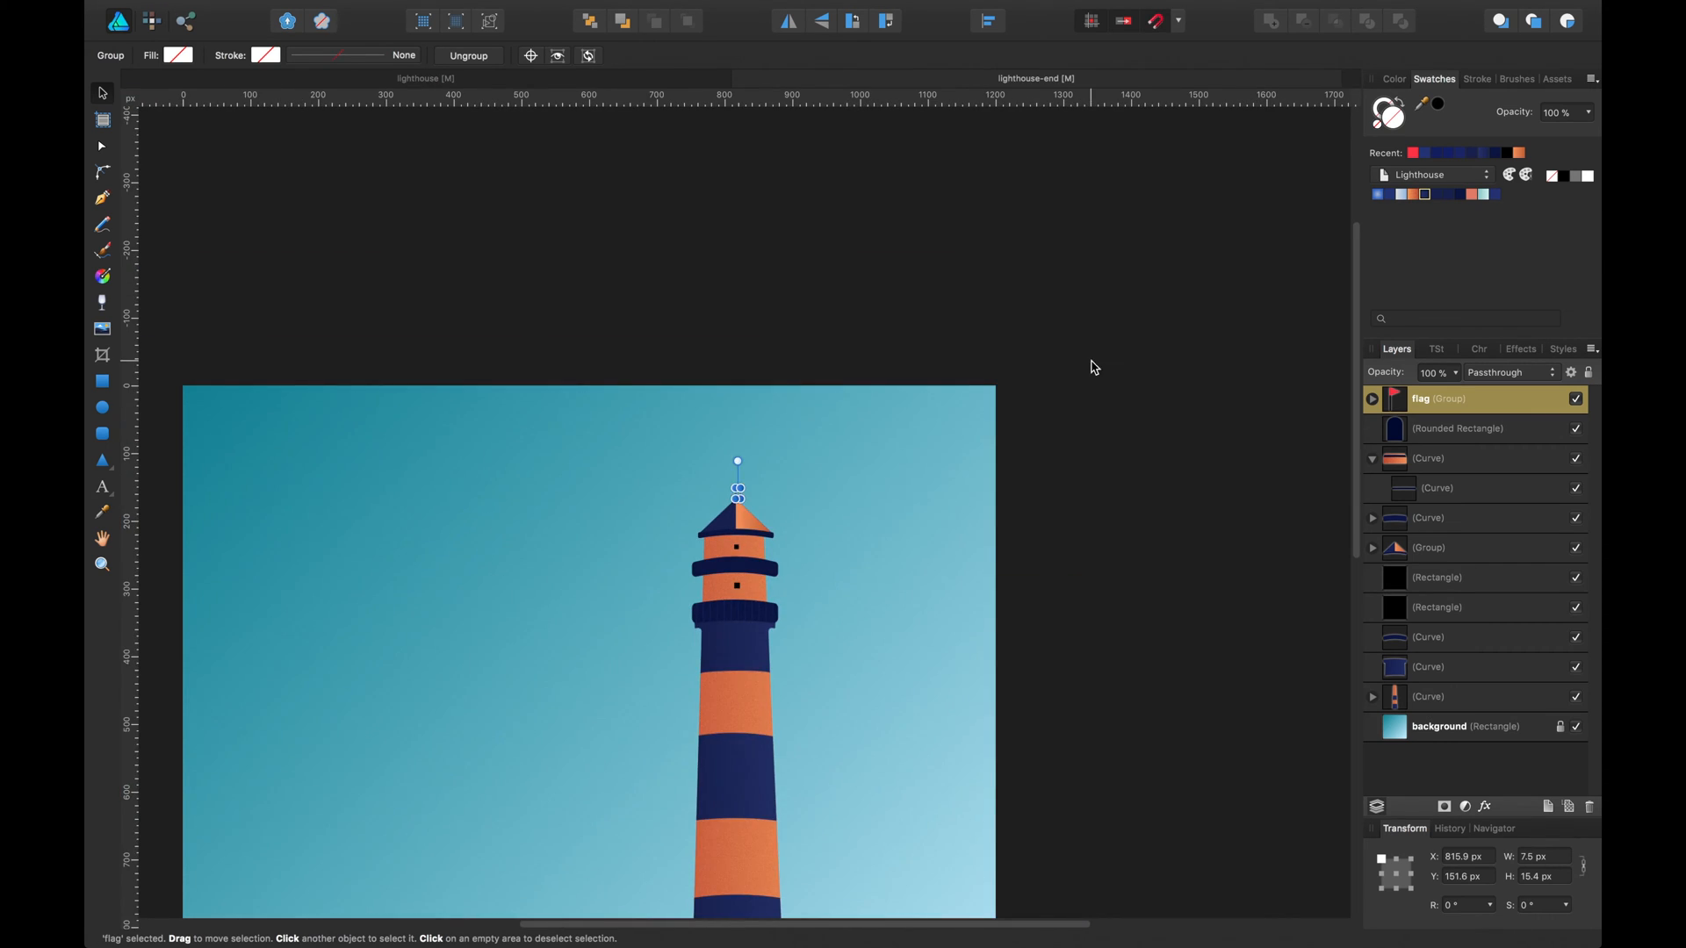
{"action": "left_click", "coordinate": [1076, 425]}
{"action": "scroll", "coordinate": [1076, 425], "scroll_direction": "down", "scroll_amount": 5}
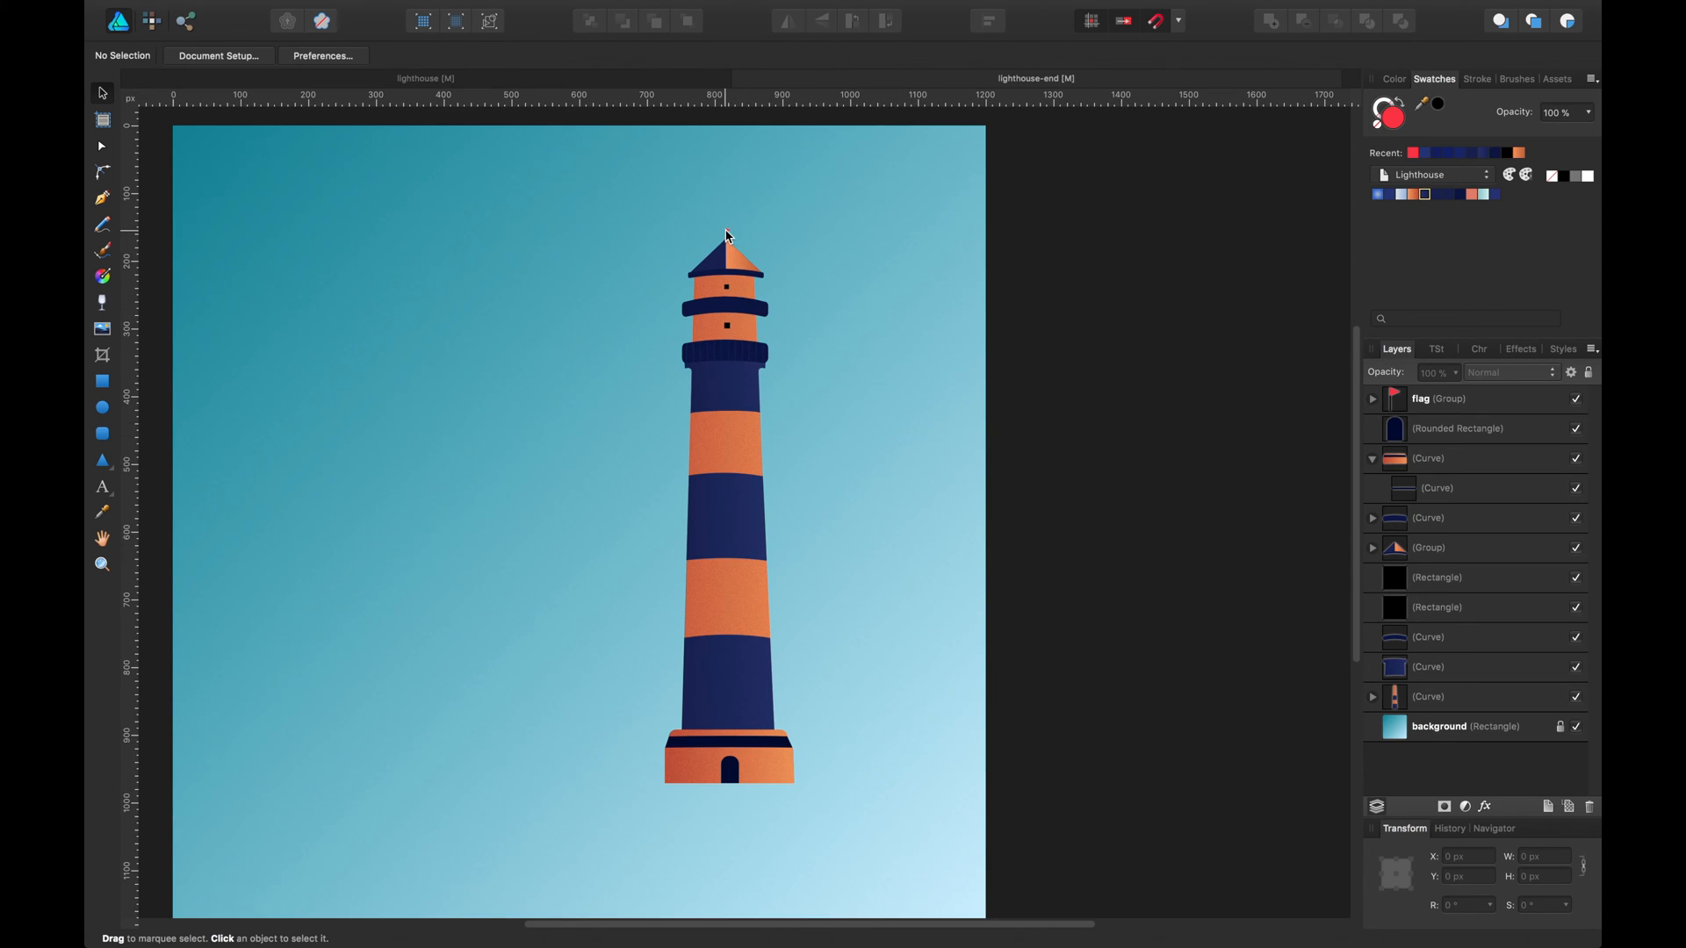
{"action": "key", "text": "super+s"}
Draw a black circle about 7.5 px wide near the left edge of the tower's uppermost navy stripe.
{"action": "scroll", "coordinate": [932, 476], "scroll_direction": "left", "scroll_amount": 1}
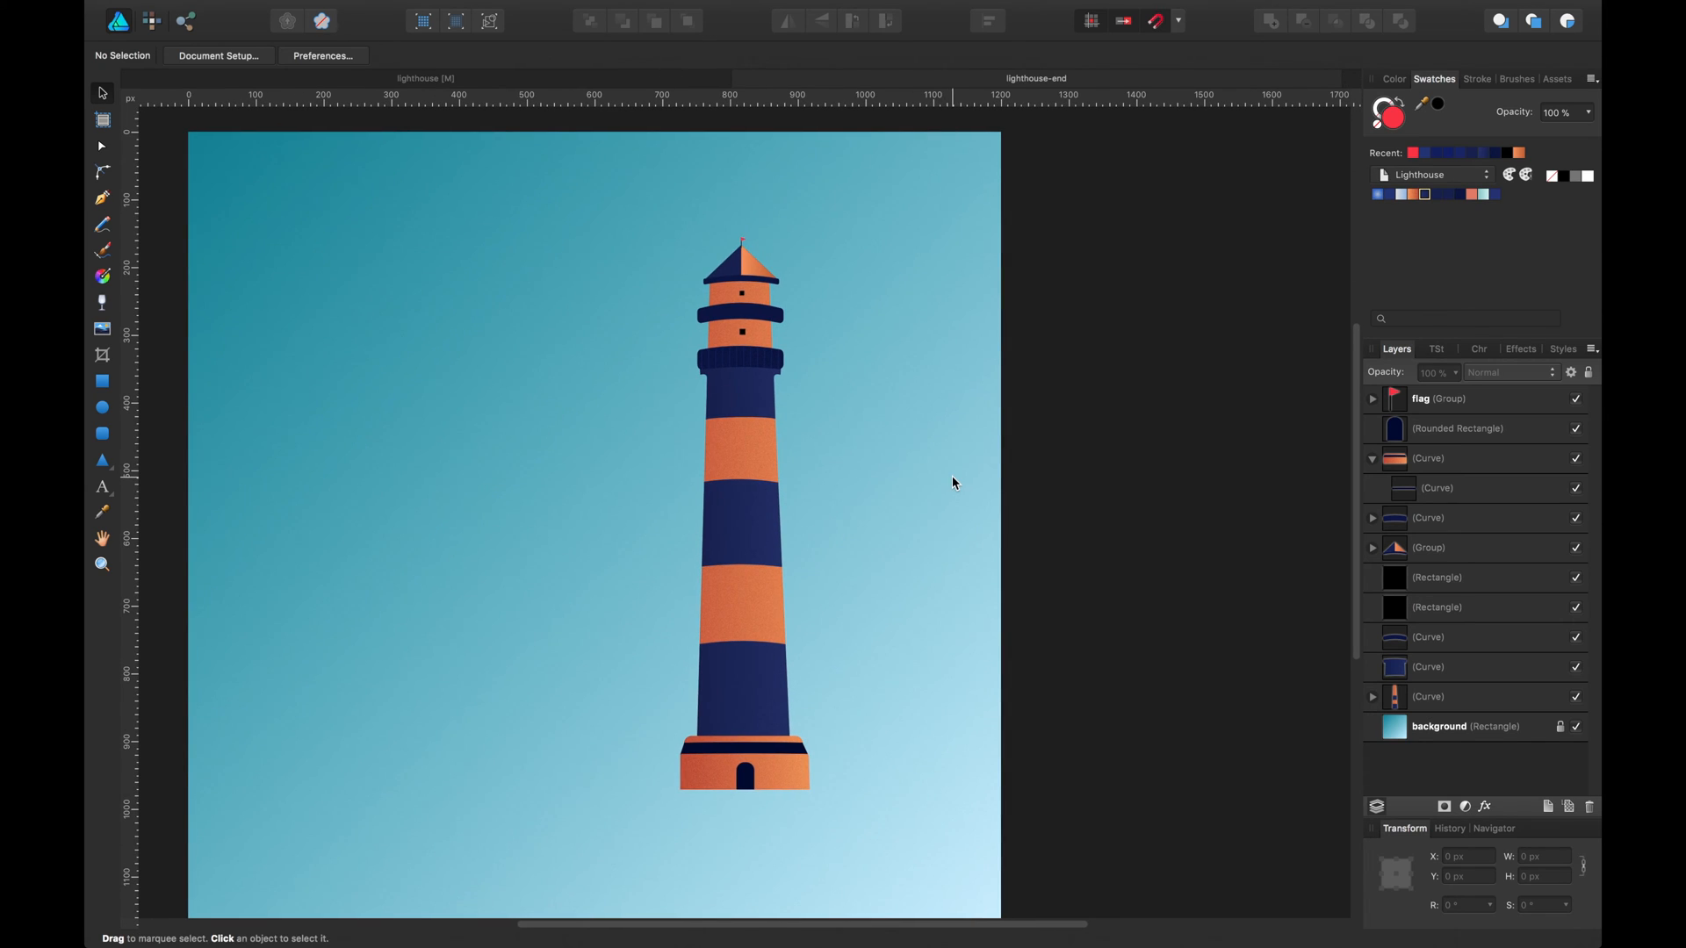
{"action": "key", "text": "super+plus"}
{"action": "key", "text": "super+plus"}
{"action": "key", "text": "space"}
{"action": "left_click_drag", "start_coordinate": [970, 323], "coordinate": [968, 397]}
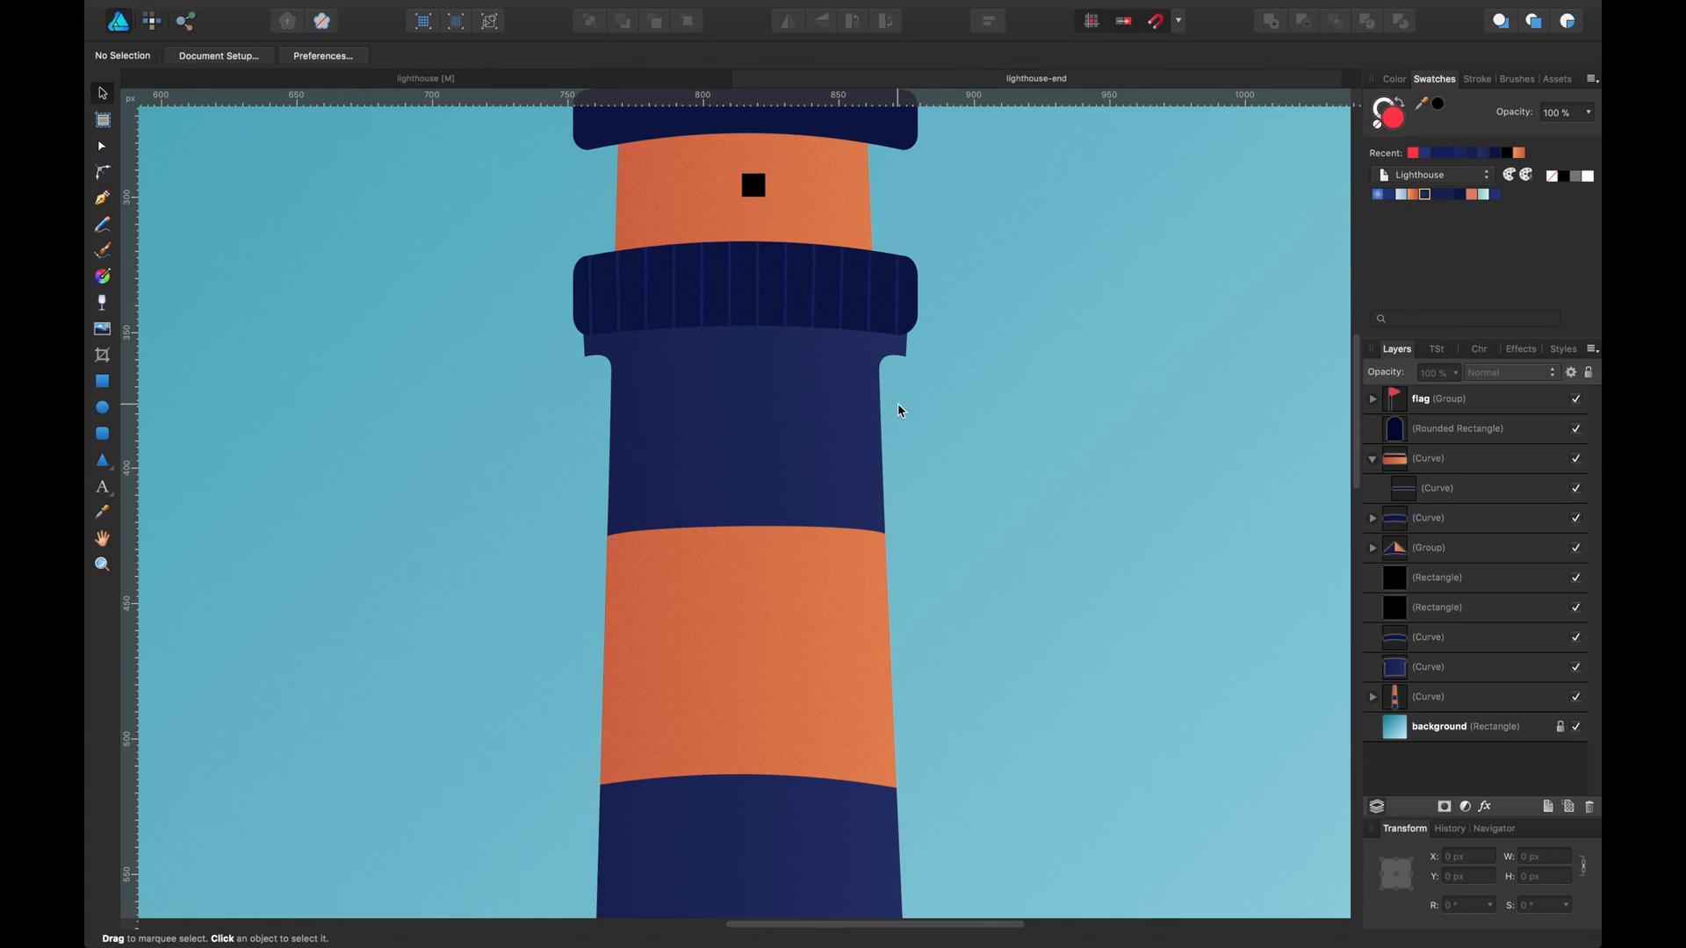
{"action": "left_click", "coordinate": [105, 411]}
{"action": "left_click_drag", "start_coordinate": [626, 394], "coordinate": [648, 414]}
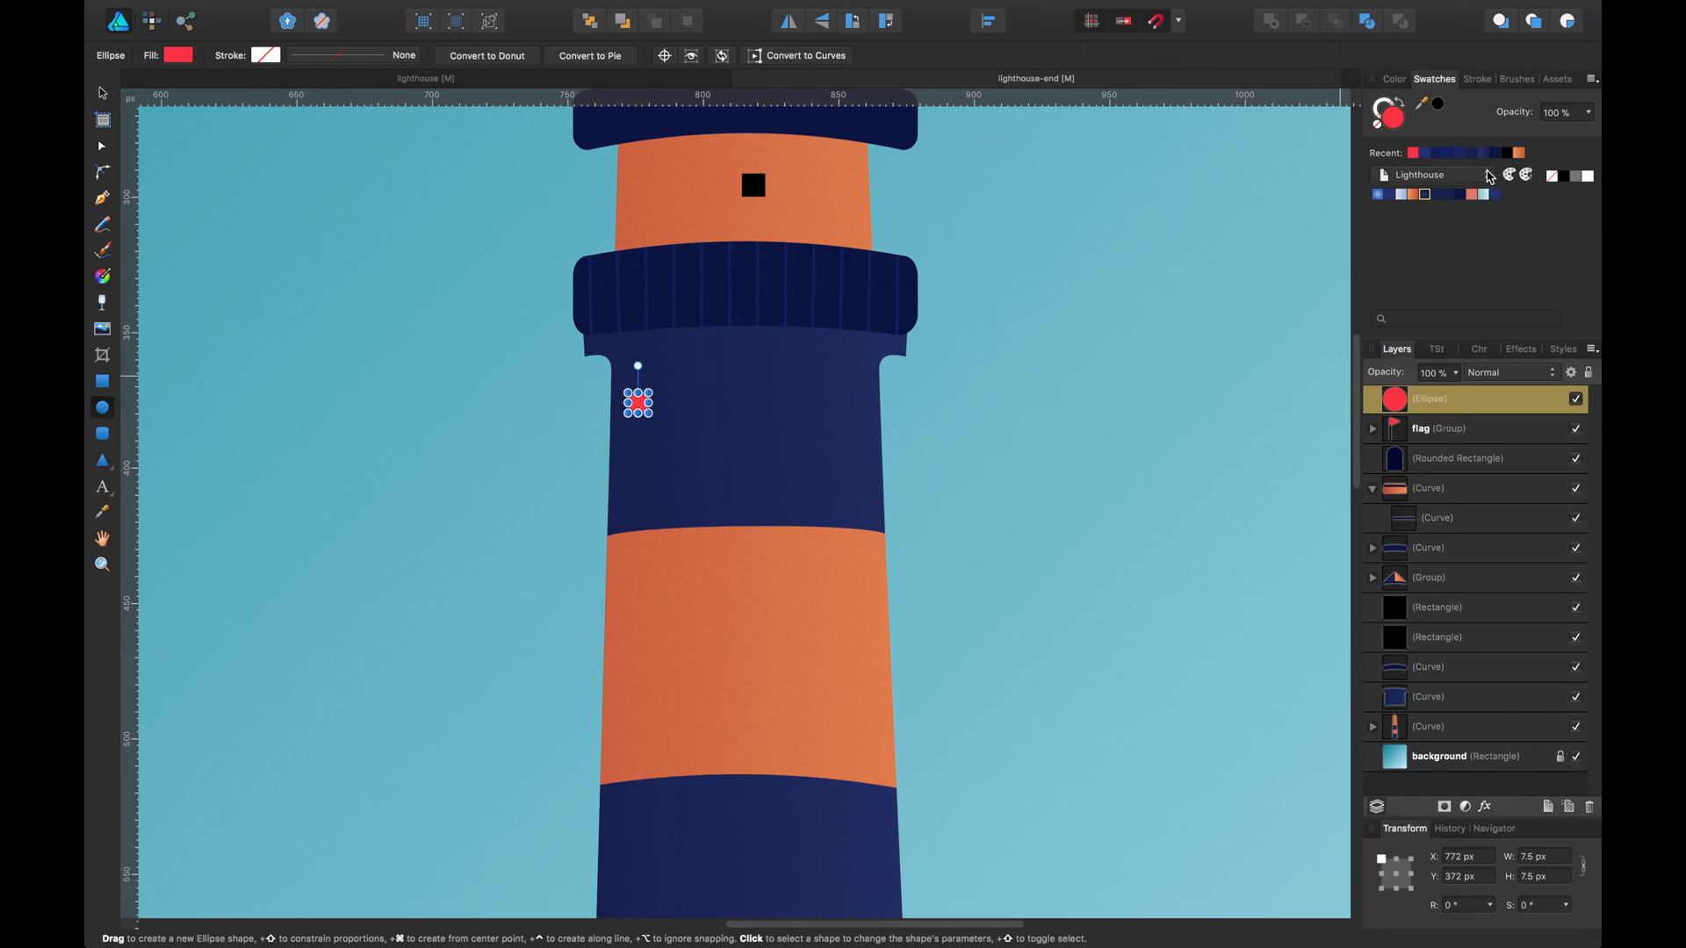
{"action": "left_click", "coordinate": [1507, 154]}
{"action": "key", "text": "v"}
{"action": "left_click", "coordinate": [489, 425]}
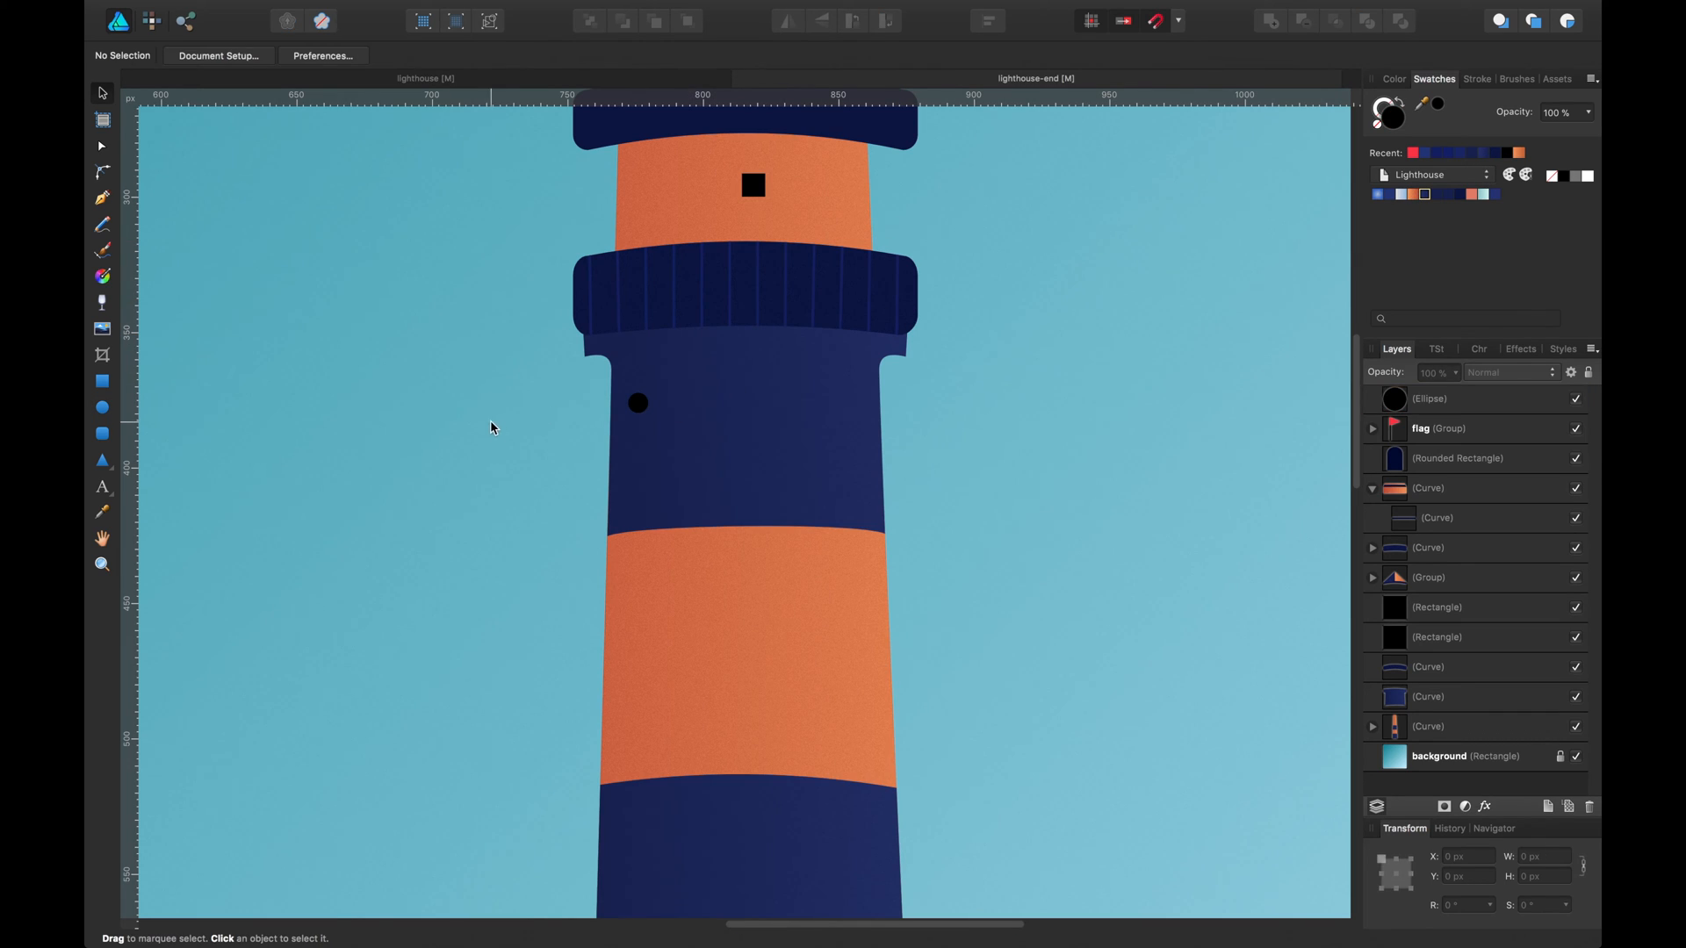
Duplicate the circle twice and arrange the three circles in a row about 86.7 px wide across the stripe at Y 374 px.
{"action": "left_click_drag", "start_coordinate": [636, 403], "coordinate": [864, 412]}
{"action": "left_click", "coordinate": [948, 418]}
{"action": "left_click", "coordinate": [931, 417]}
{"action": "left_click_drag", "start_coordinate": [748, 411], "coordinate": [761, 412]}
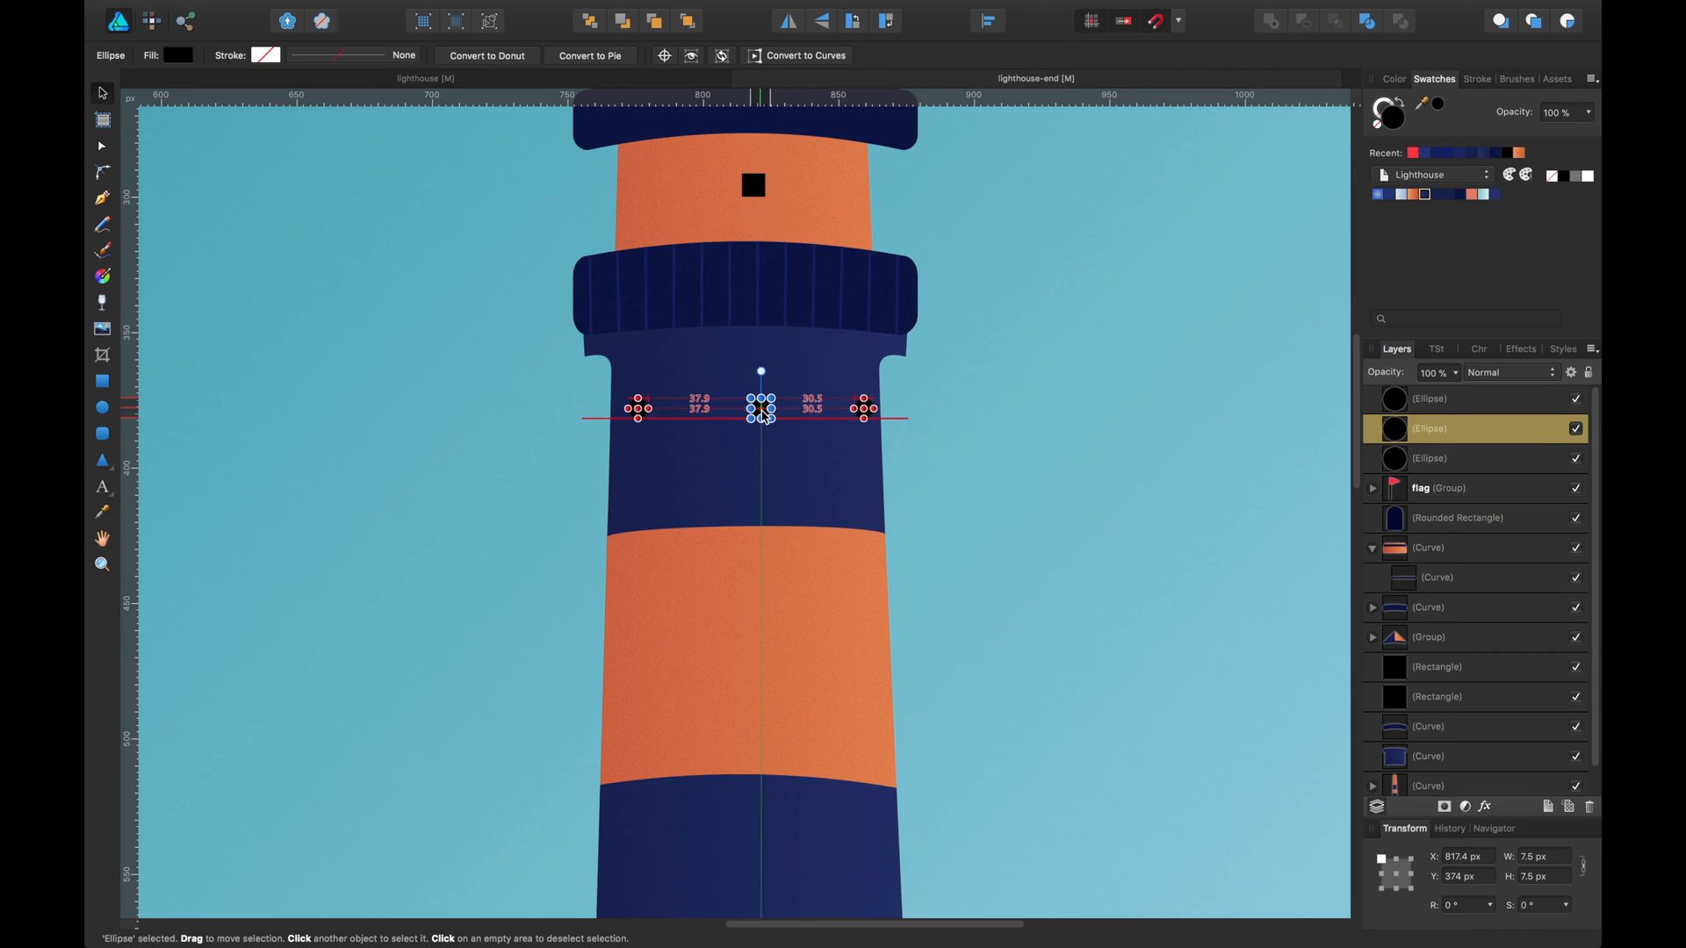
{"action": "left_click_drag", "start_coordinate": [638, 410], "coordinate": [647, 410]}
{"action": "left_click", "coordinate": [931, 412]}
{"action": "left_click_drag", "start_coordinate": [868, 409], "coordinate": [864, 409]}
Fill all three circles with the recent dark navy colour.
{"action": "left_click", "coordinate": [762, 409], "text": "shift"}
{"action": "left_click", "coordinate": [647, 409], "text": "shift"}
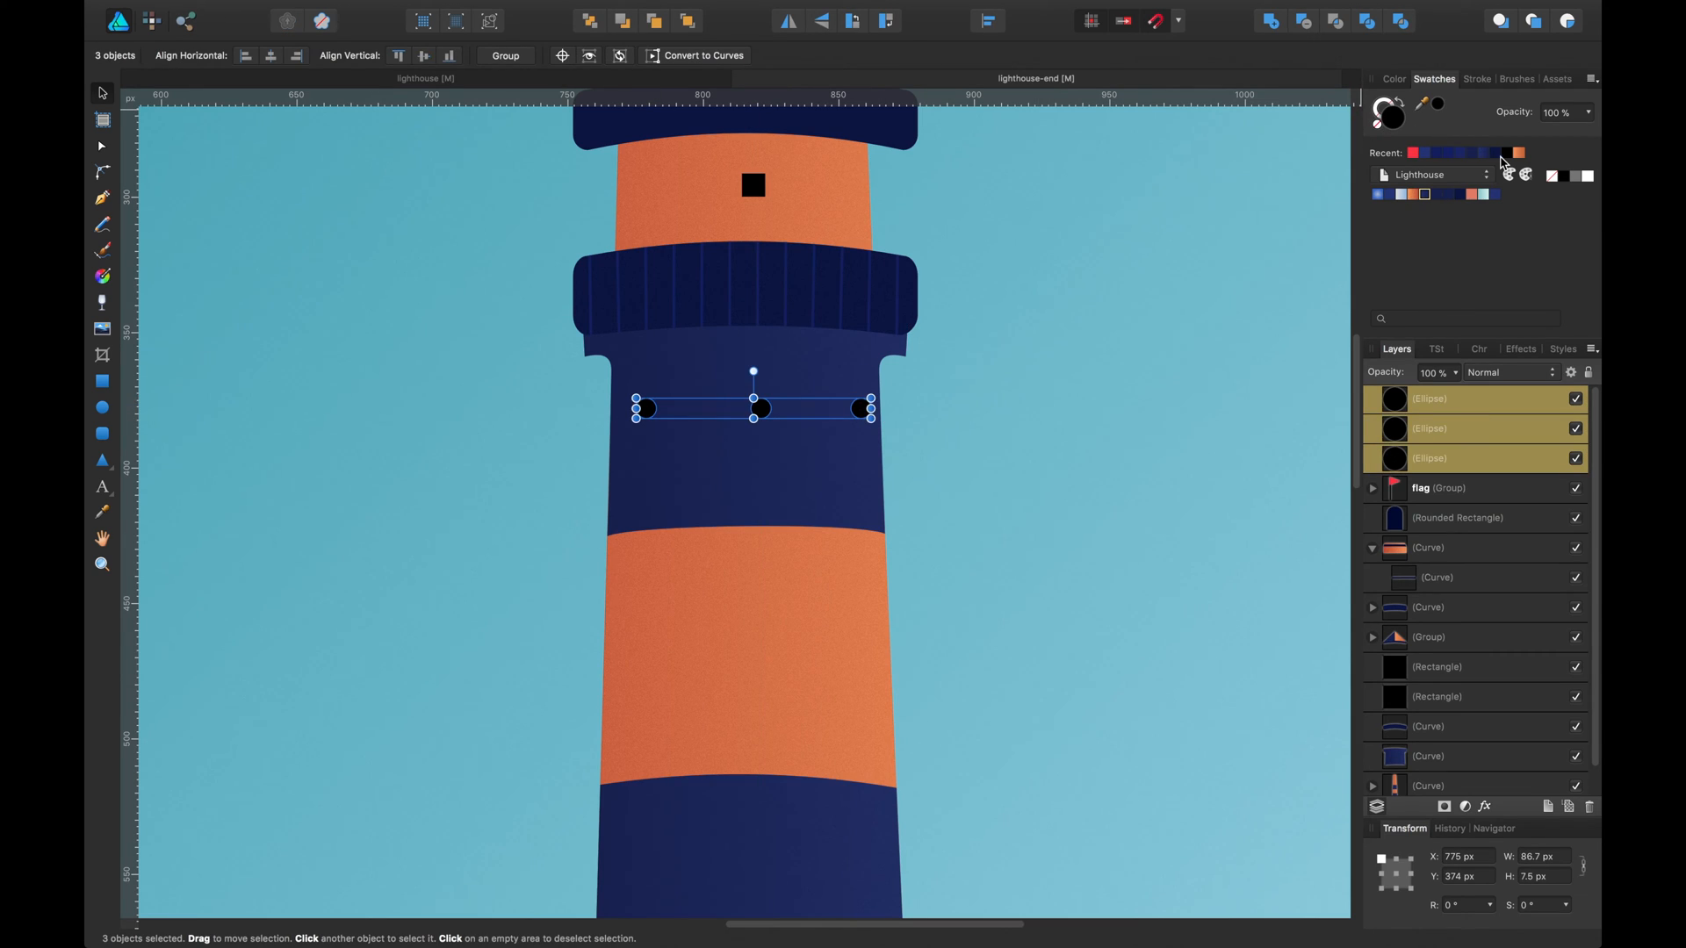
{"action": "left_click", "coordinate": [1500, 154]}
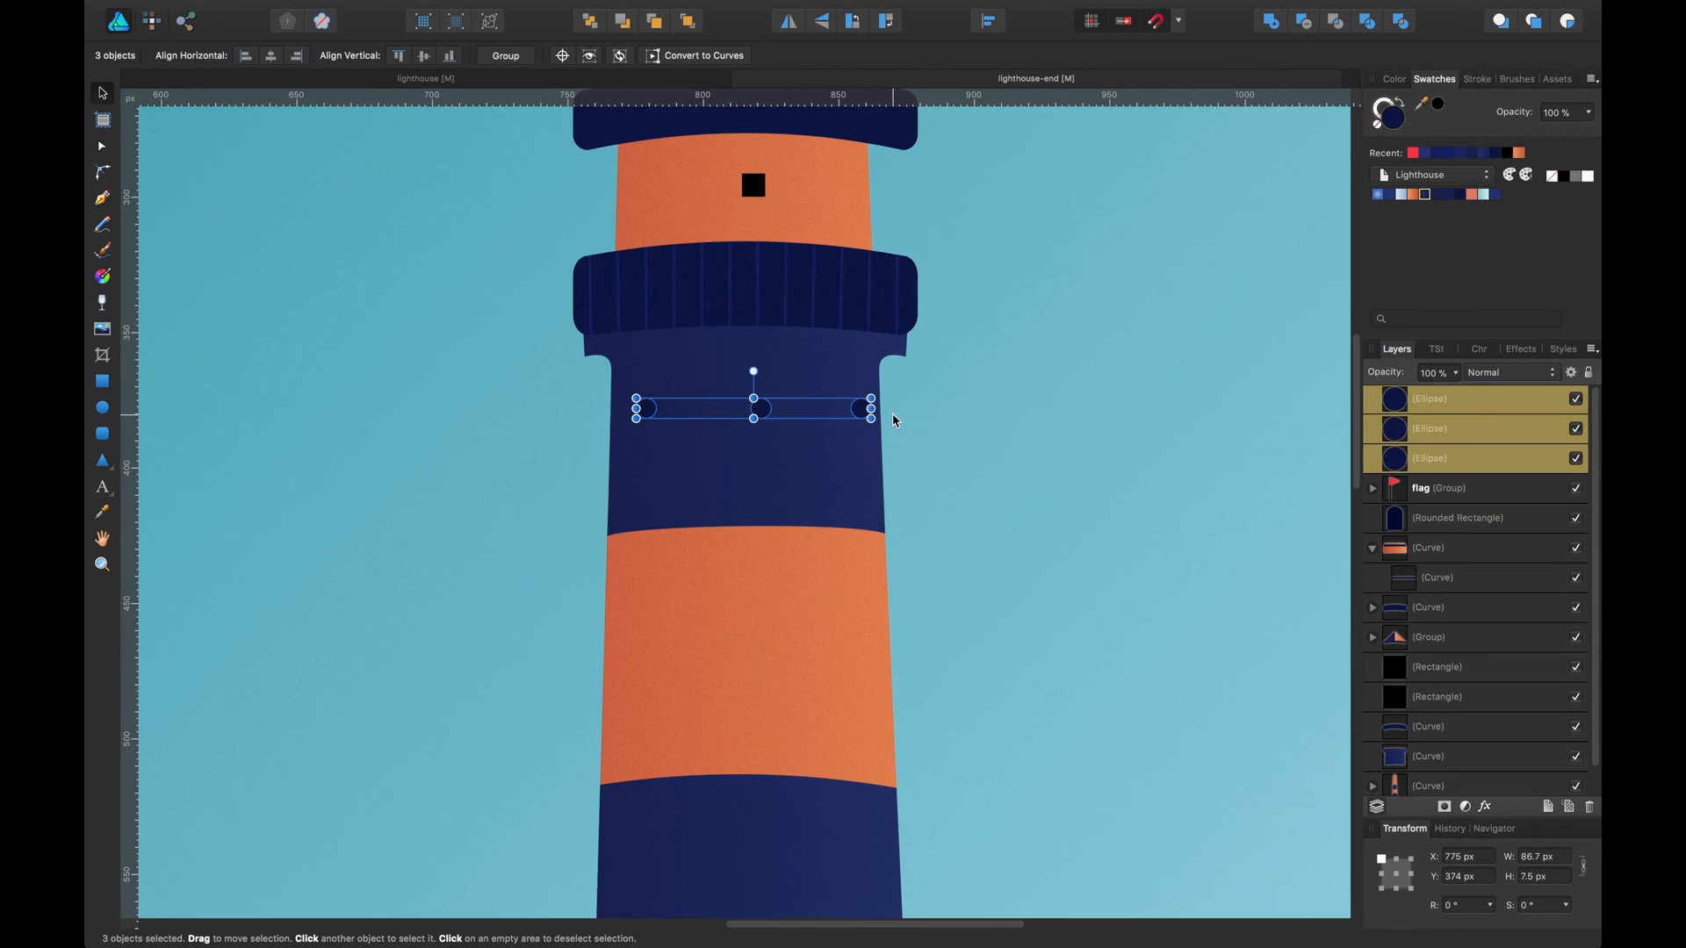
Move the three circles up to Y 367.1 px and resize each to 5 px, with the middle one raised slightly.
{"action": "left_click_drag", "start_coordinate": [864, 412], "coordinate": [862, 388]}
{"action": "left_click", "coordinate": [861, 389]}
{"action": "left_click", "coordinate": [763, 390], "text": "shift"}
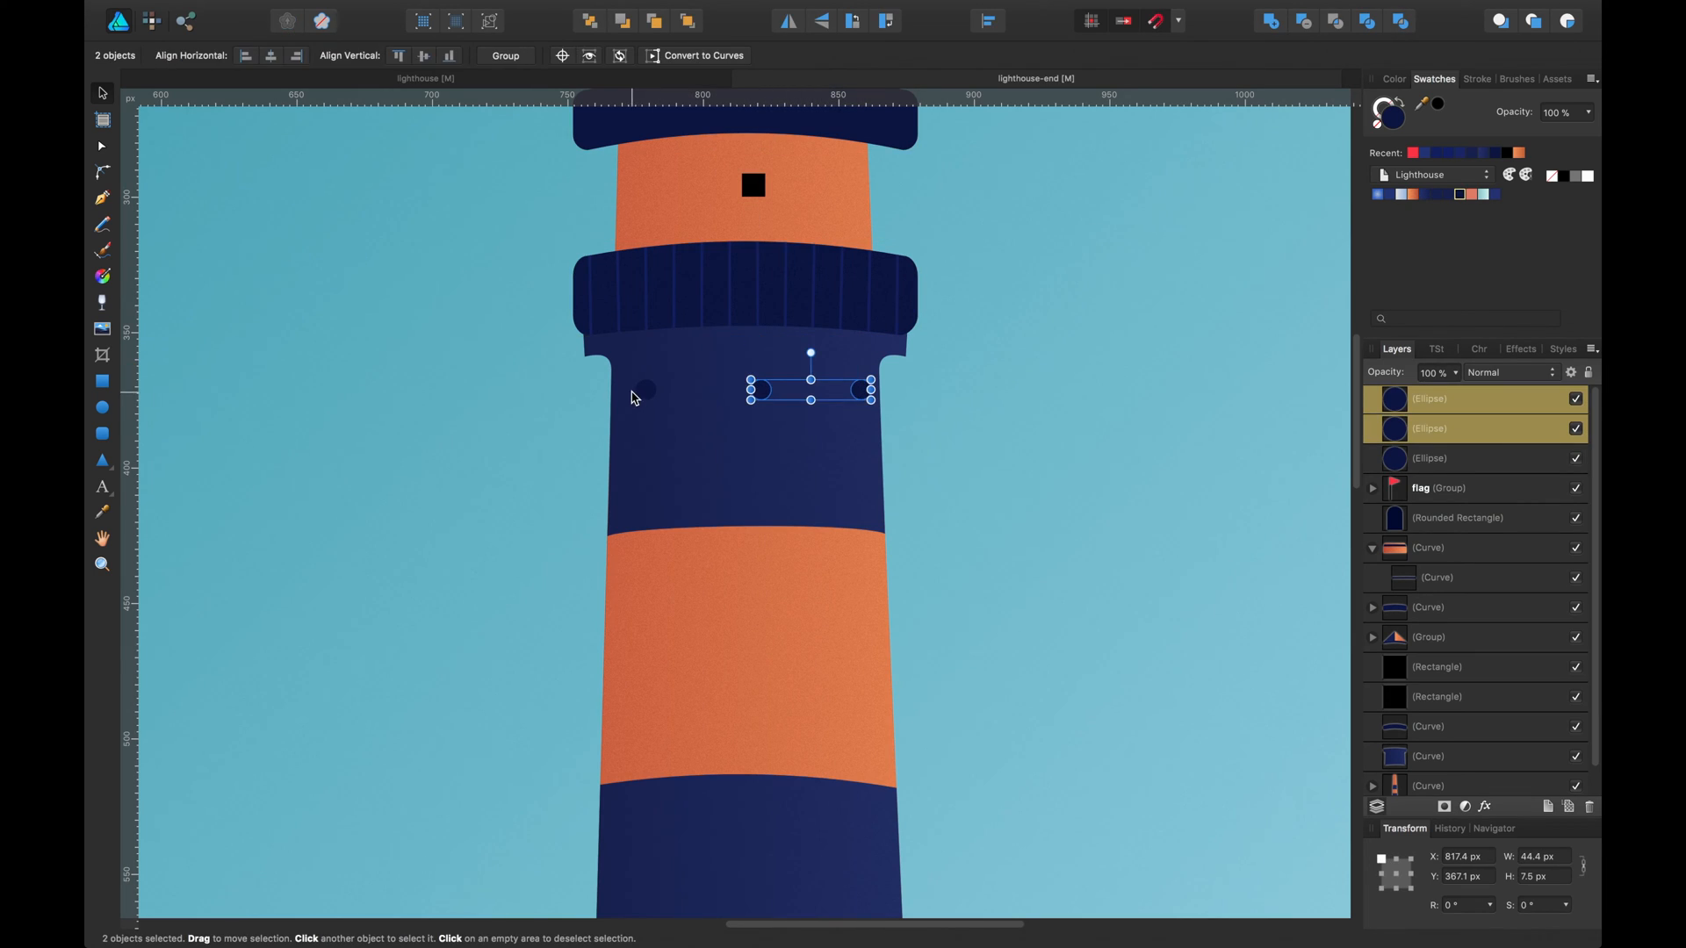
{"action": "left_click", "coordinate": [638, 394], "text": "shift"}
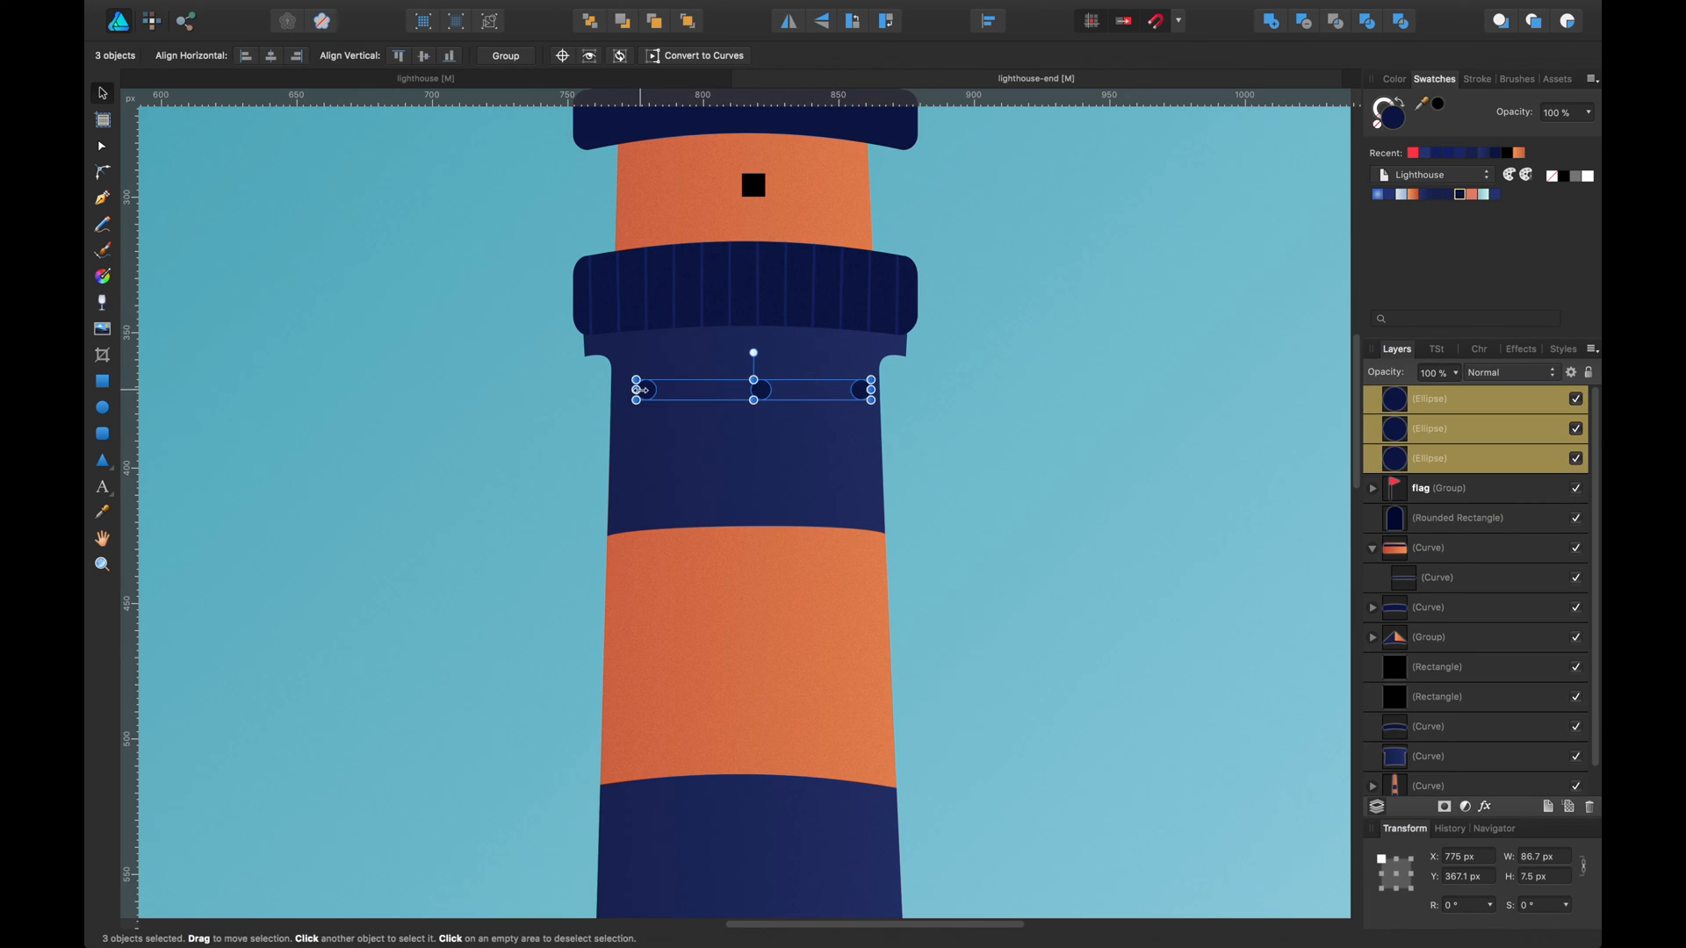
{"action": "left_click", "coordinate": [1558, 876]}
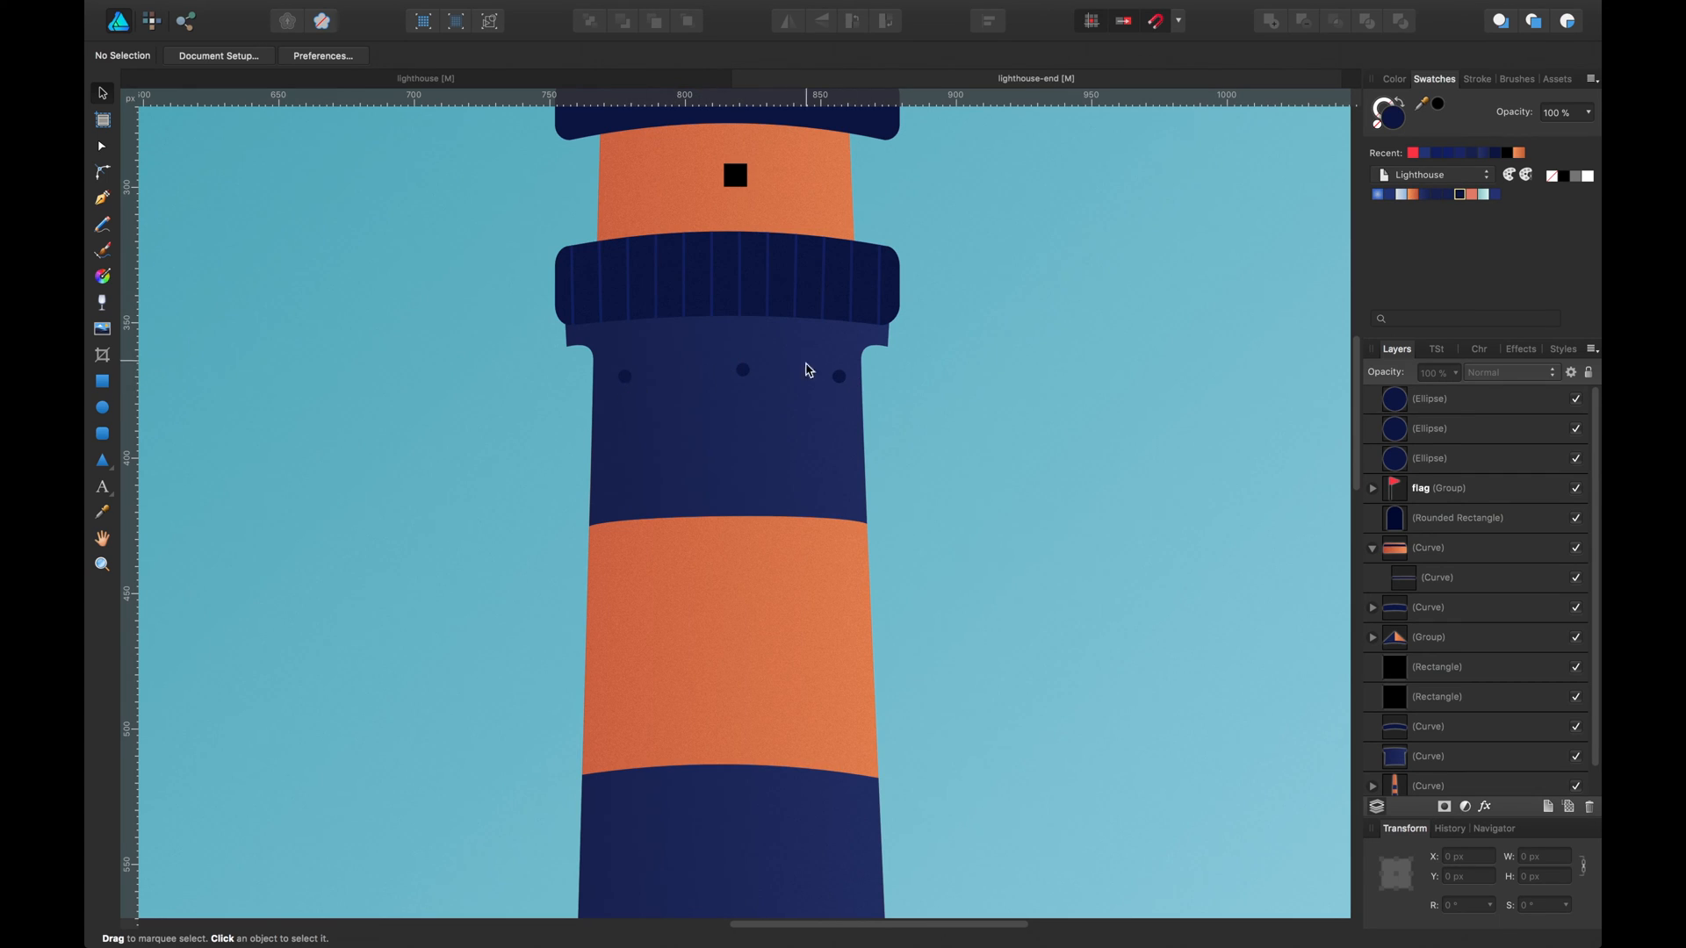
Shift the left circle inward to X 778 px and group the three circles.
{"action": "left_click", "coordinate": [631, 376]}
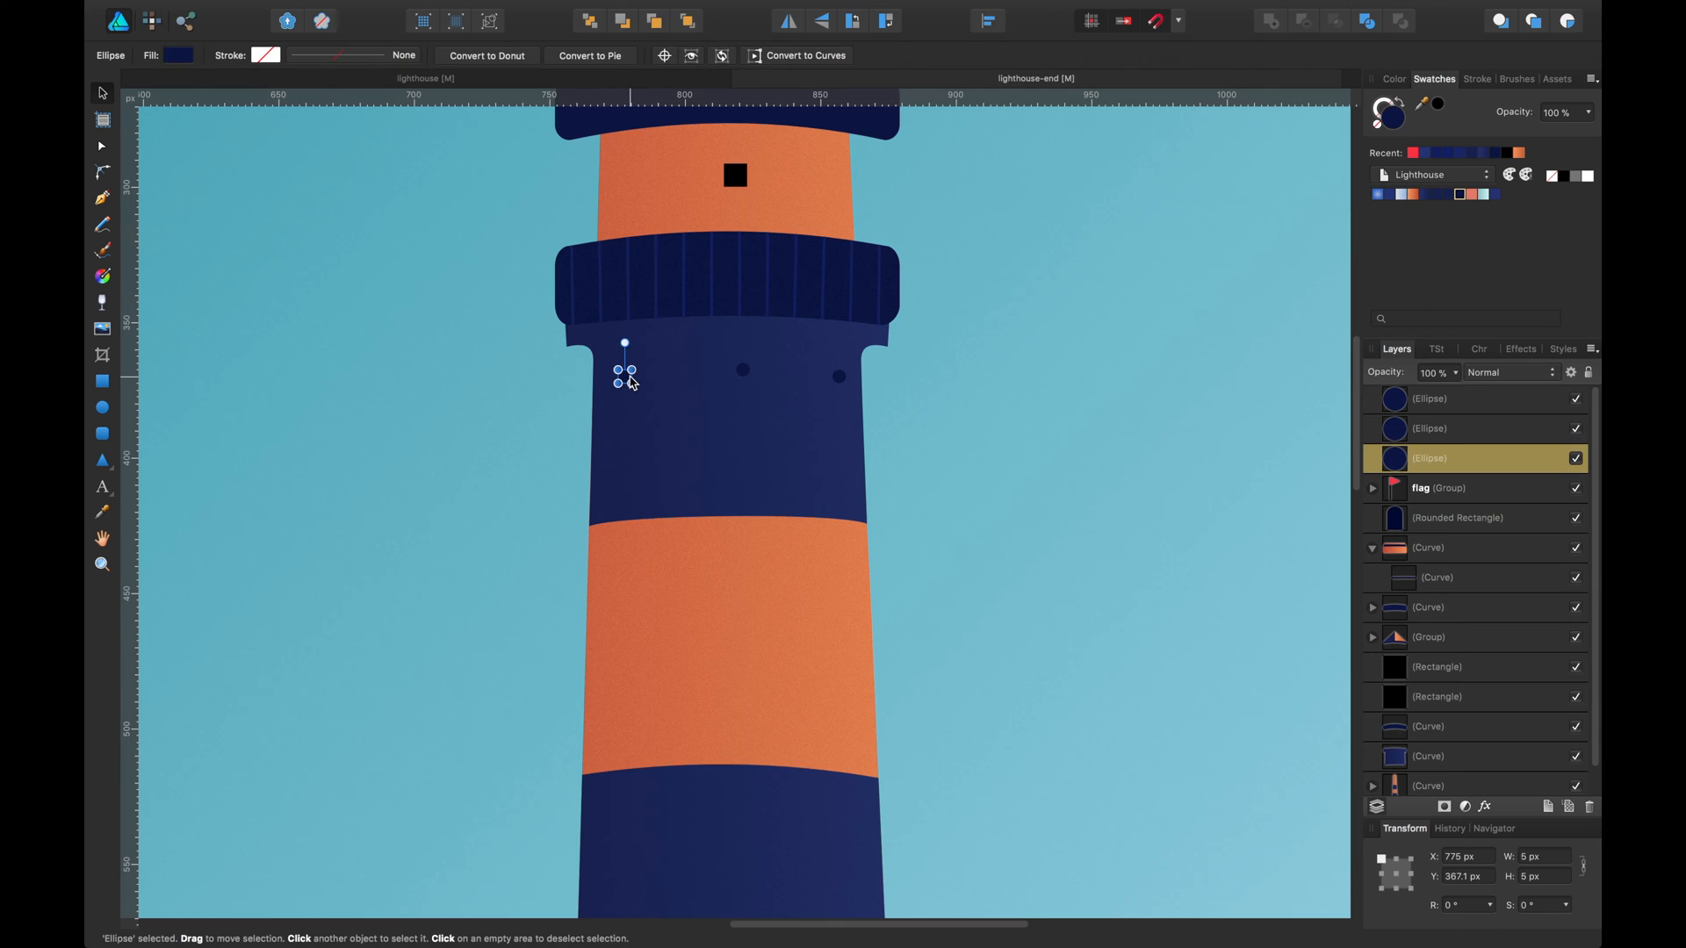
{"action": "left_click", "coordinate": [742, 376], "text": "shift"}
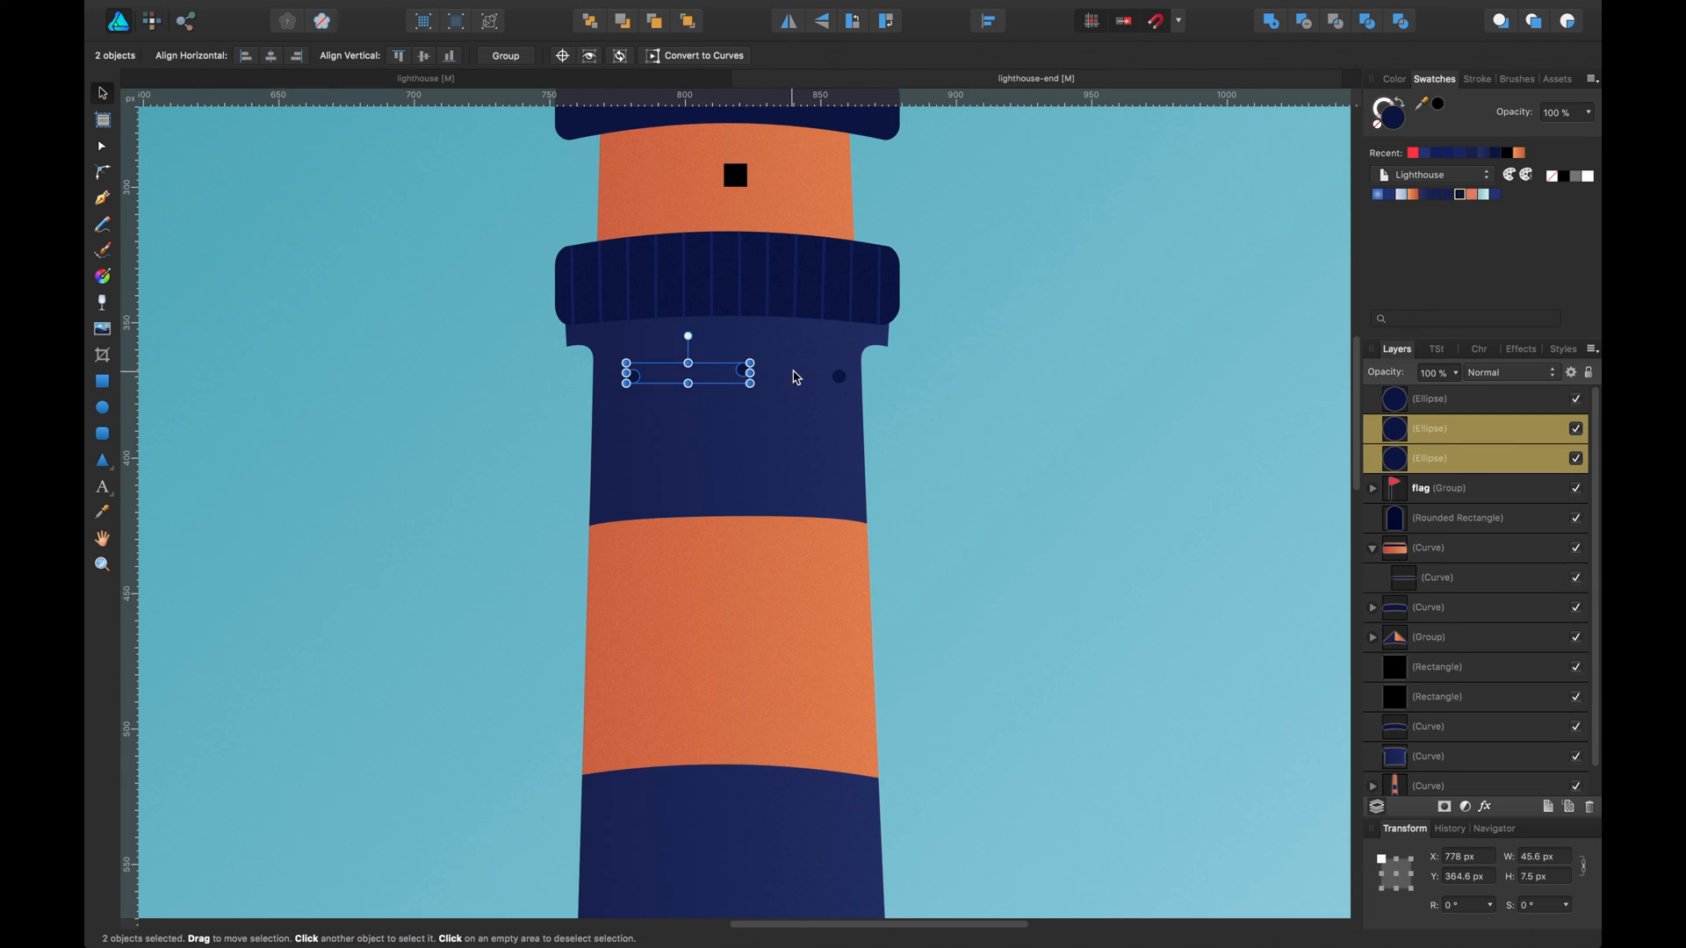
{"action": "left_click", "coordinate": [840, 378], "text": "shift"}
{"action": "key", "text": "super+g"}
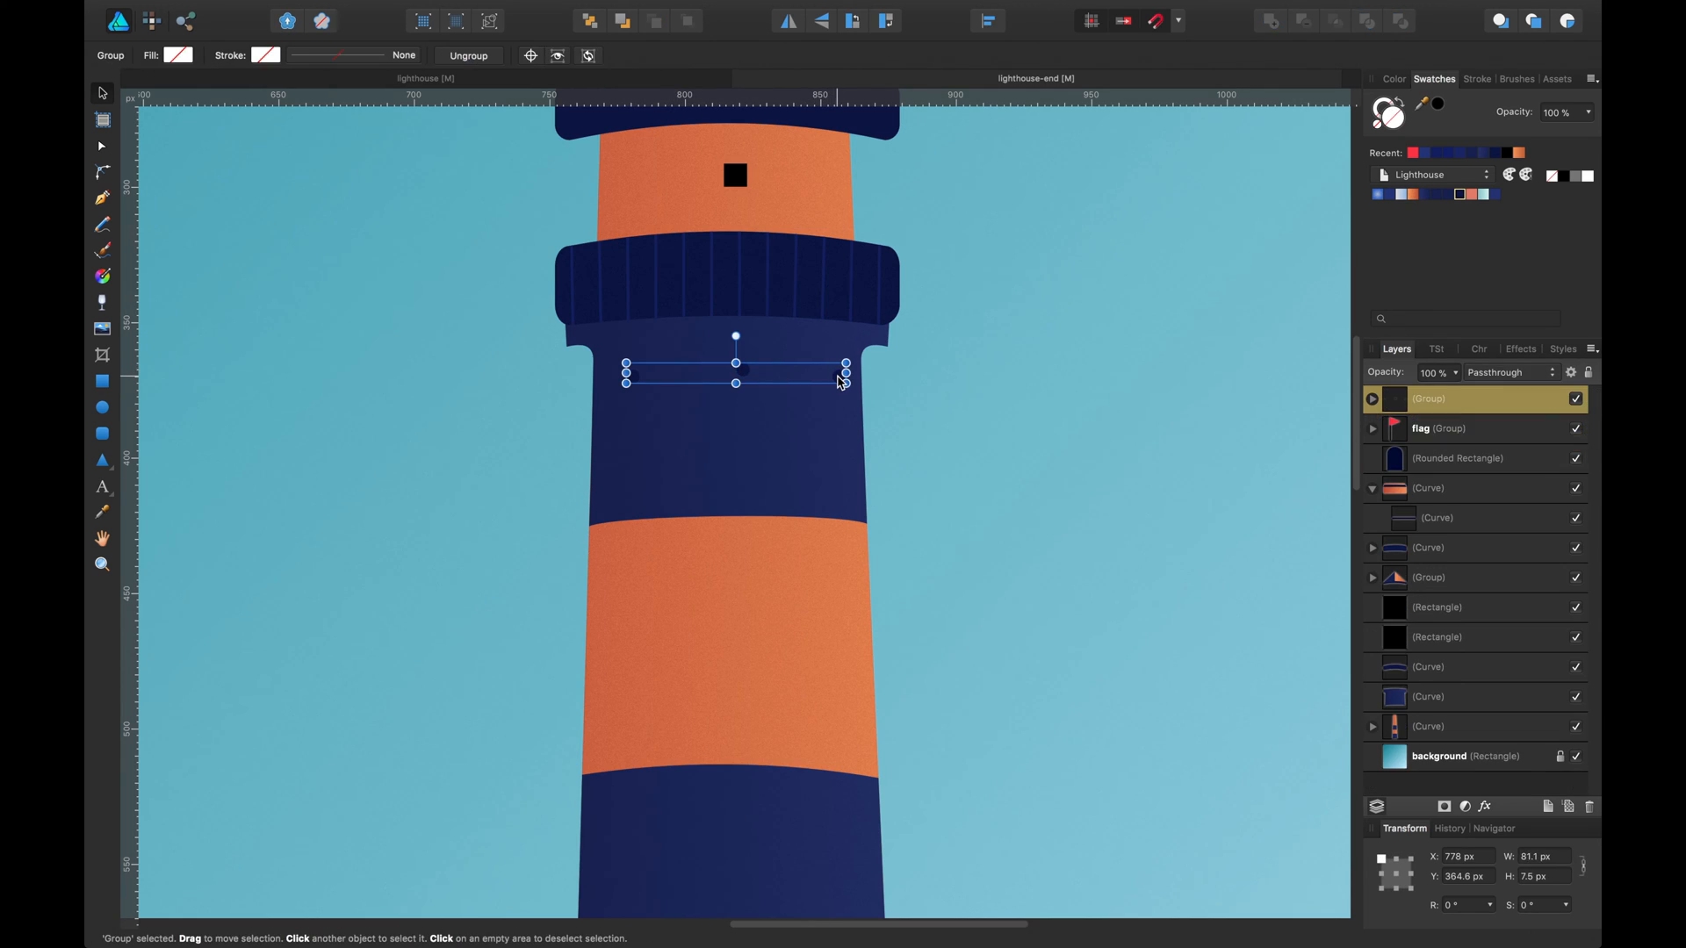
Duplicate the circle group down to Y 407.8 px and repeat the spaced duplication four times down the tower.
{"action": "left_click_drag", "start_coordinate": [841, 381], "coordinate": [848, 500]}
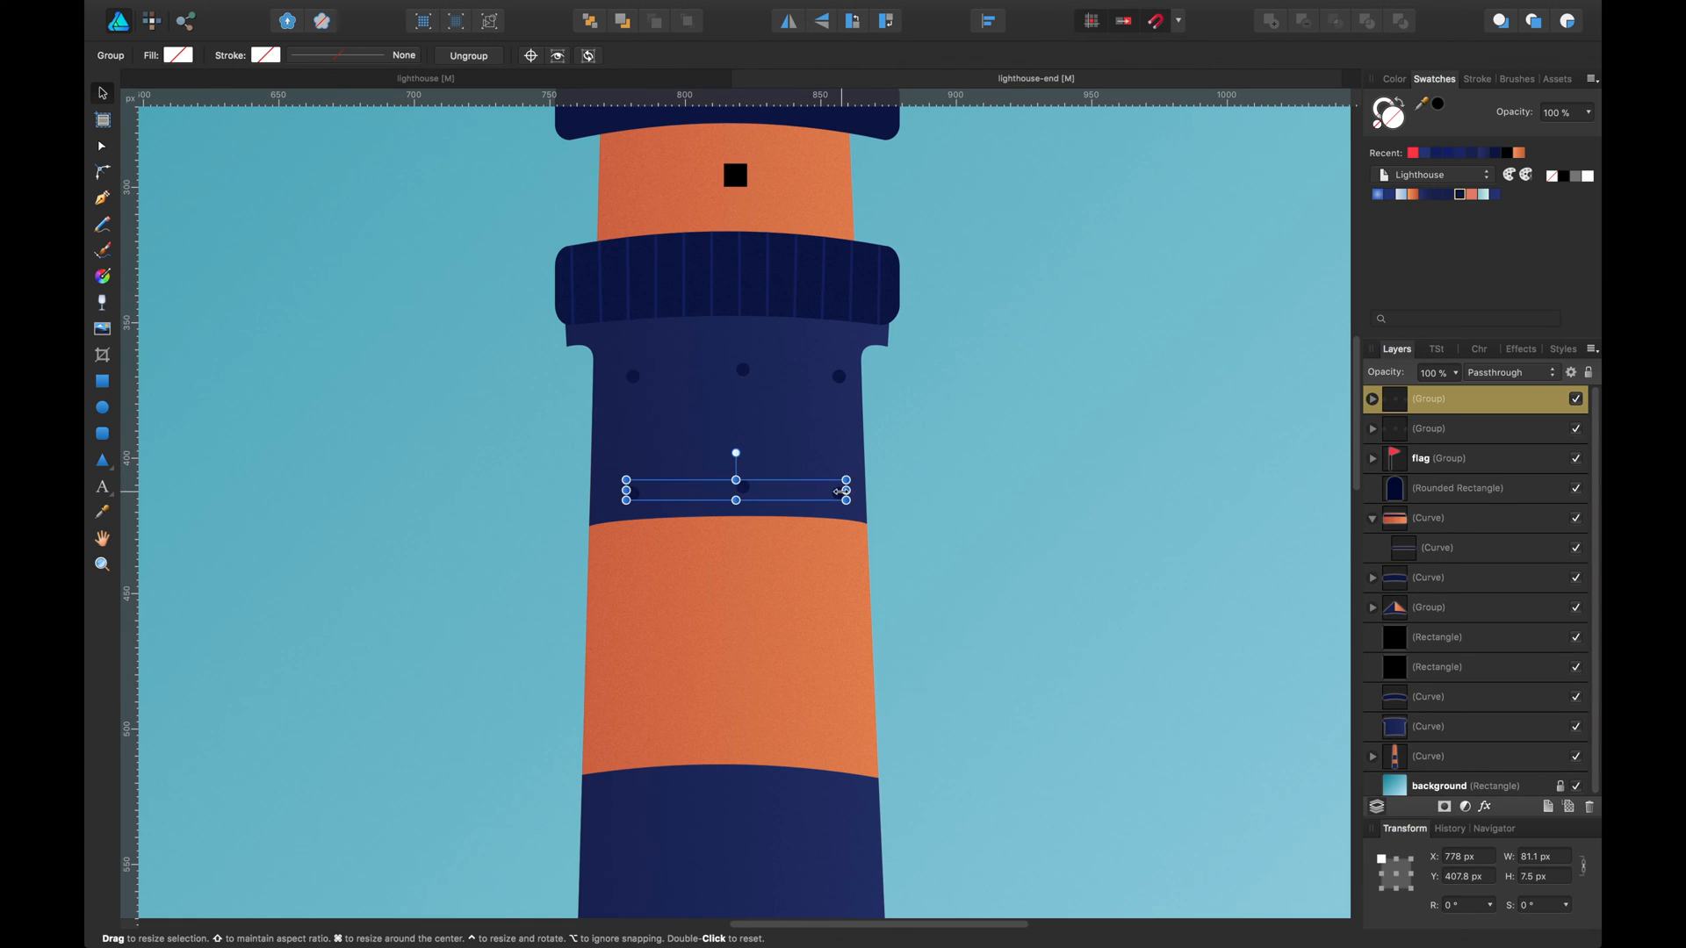
{"action": "key", "text": "super+j"}
{"action": "key", "text": "super+j"}
{"action": "key", "text": "super+j"}
{"action": "key", "text": "super+j"}
{"action": "scroll", "coordinate": [1137, 426], "scroll_direction": "down", "scroll_amount": 3}
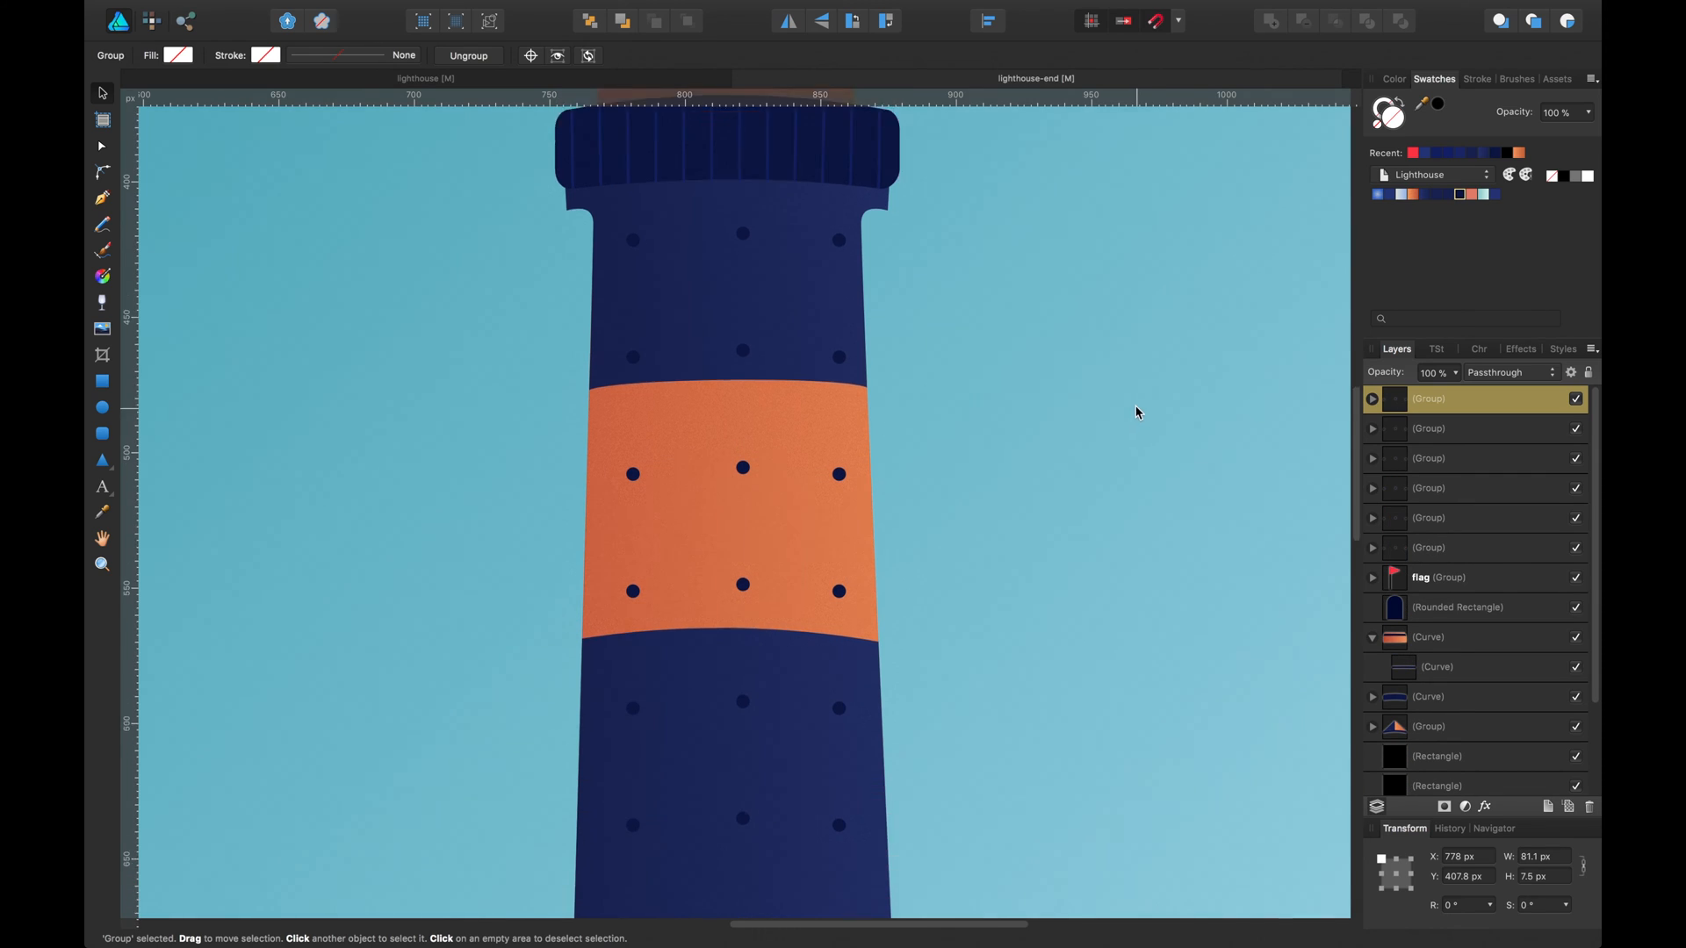
Add four more evenly spaced copies of the circle row, continuing through the middle navy stripe into the lower orange stripe.
{"action": "scroll", "coordinate": [1139, 416], "scroll_direction": "down", "scroll_amount": 6}
{"action": "key", "text": "super+j"}
{"action": "key", "text": "super+j"}
{"action": "key", "text": "super+j"}
{"action": "key", "text": "super+j"}
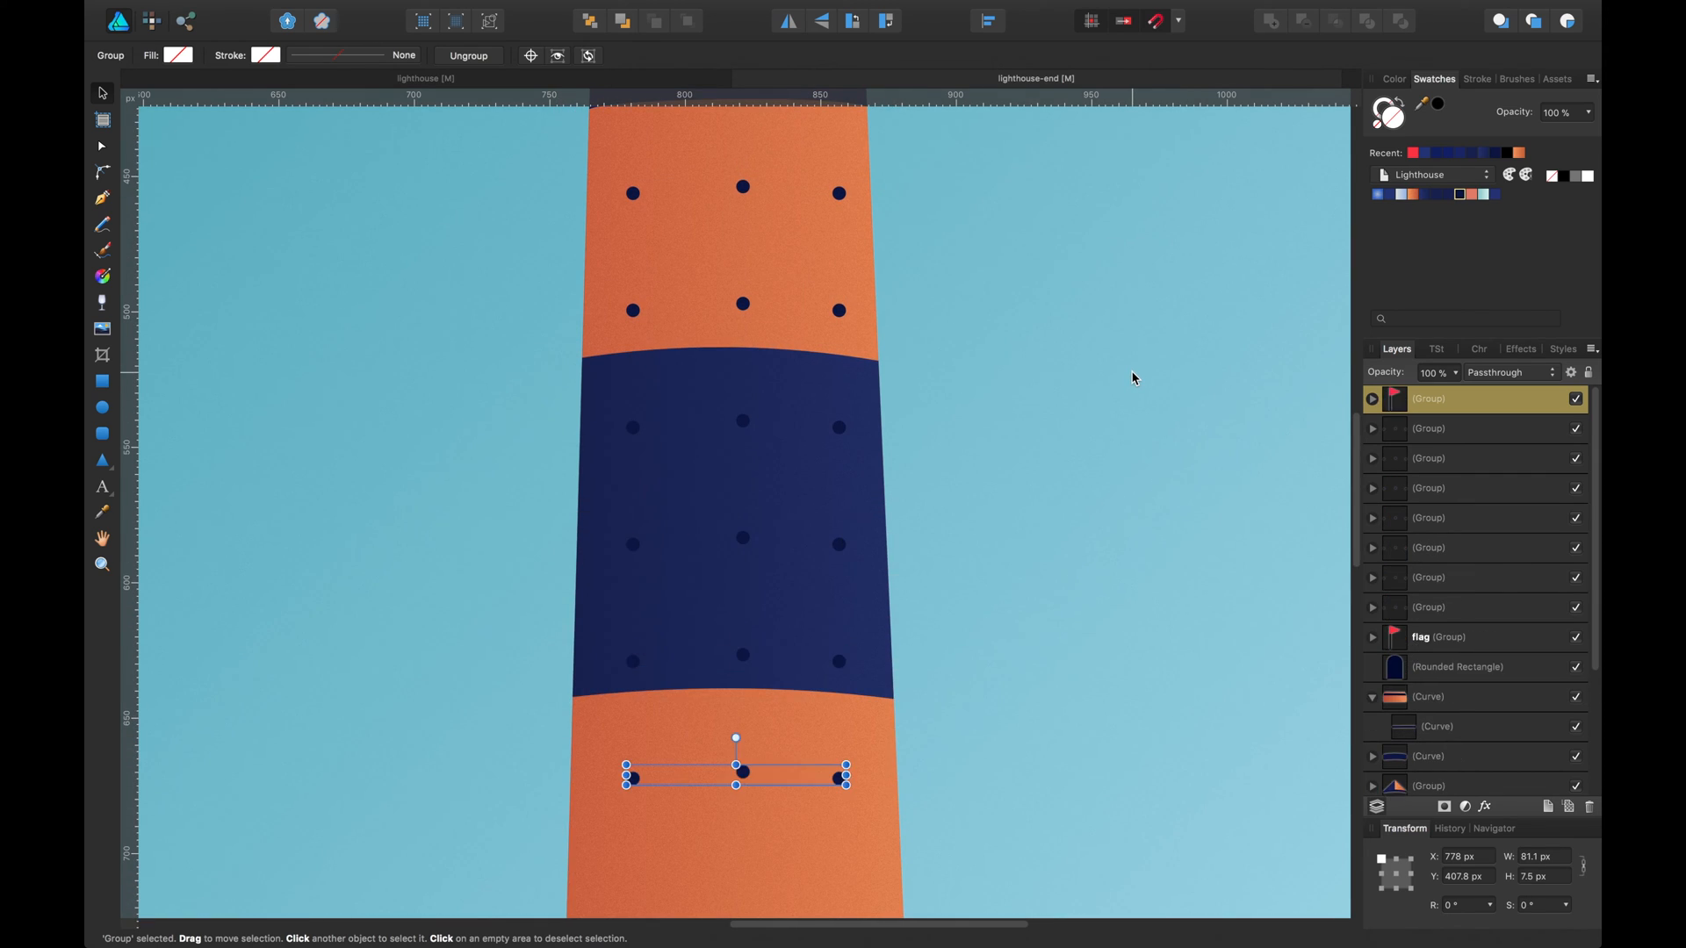
Add three more spaced circle rows down to the tower's base, and delete the last row touching the base.
{"action": "scroll", "coordinate": [1256, 304], "scroll_direction": "down", "scroll_amount": 10}
{"action": "key", "text": "super+j"}
{"action": "key", "text": "super+j"}
{"action": "key", "text": "super+j"}
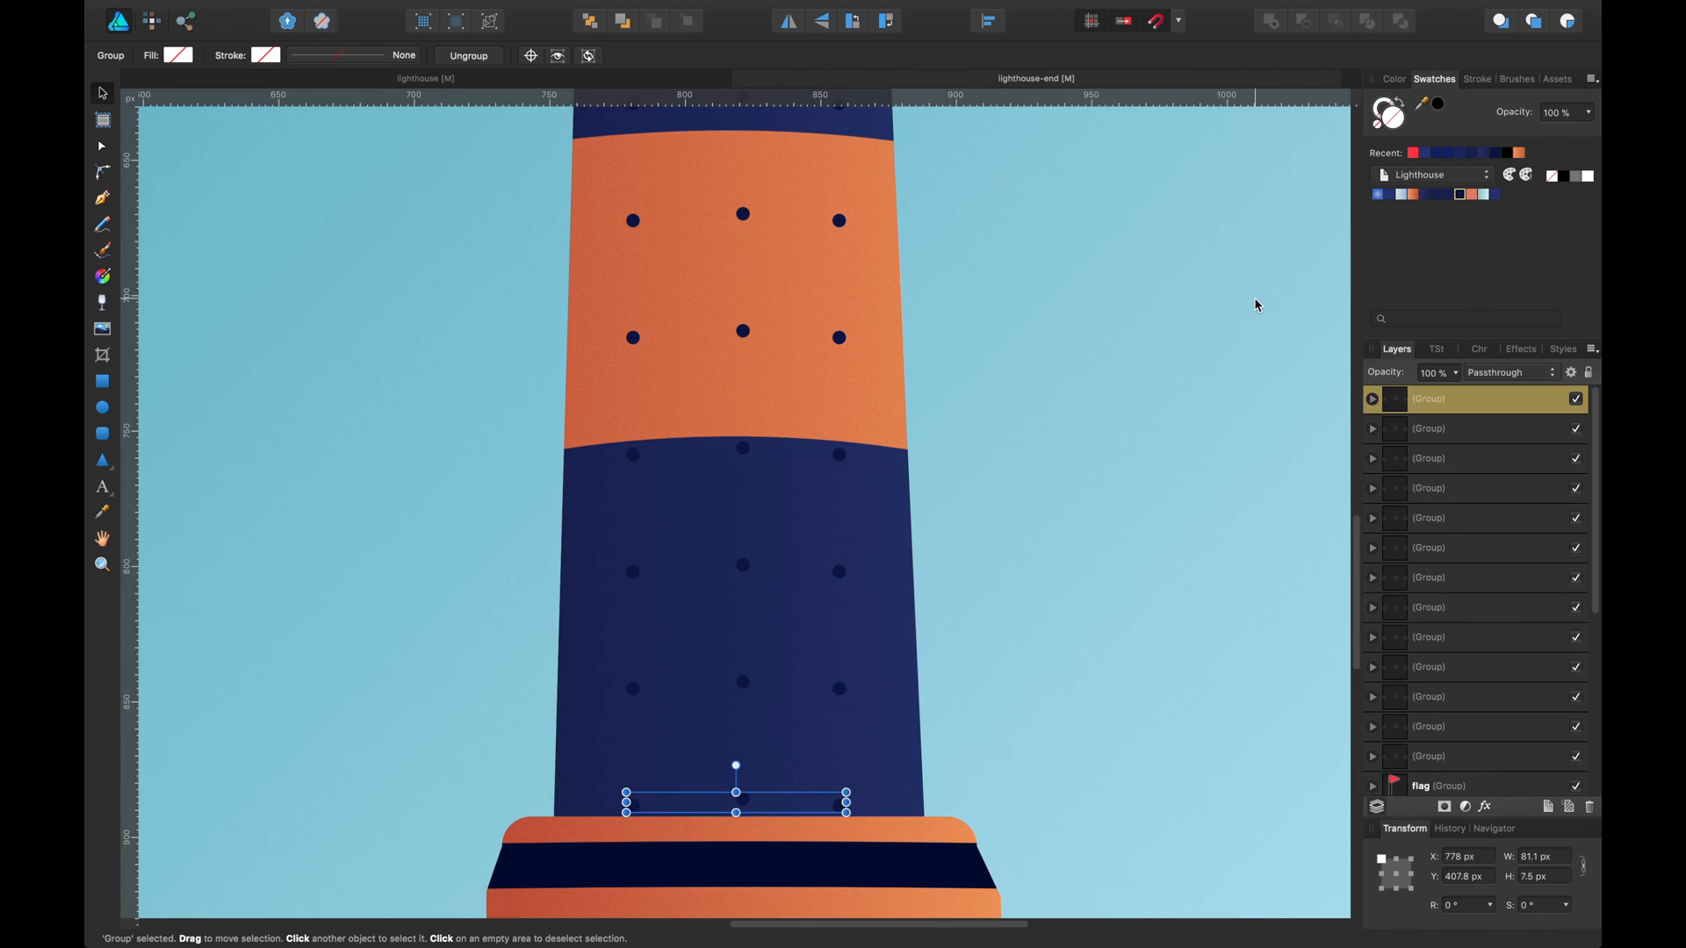
{"action": "key", "text": "Delete"}
{"action": "scroll", "coordinate": [1085, 377], "scroll_direction": "up", "scroll_amount": 10}
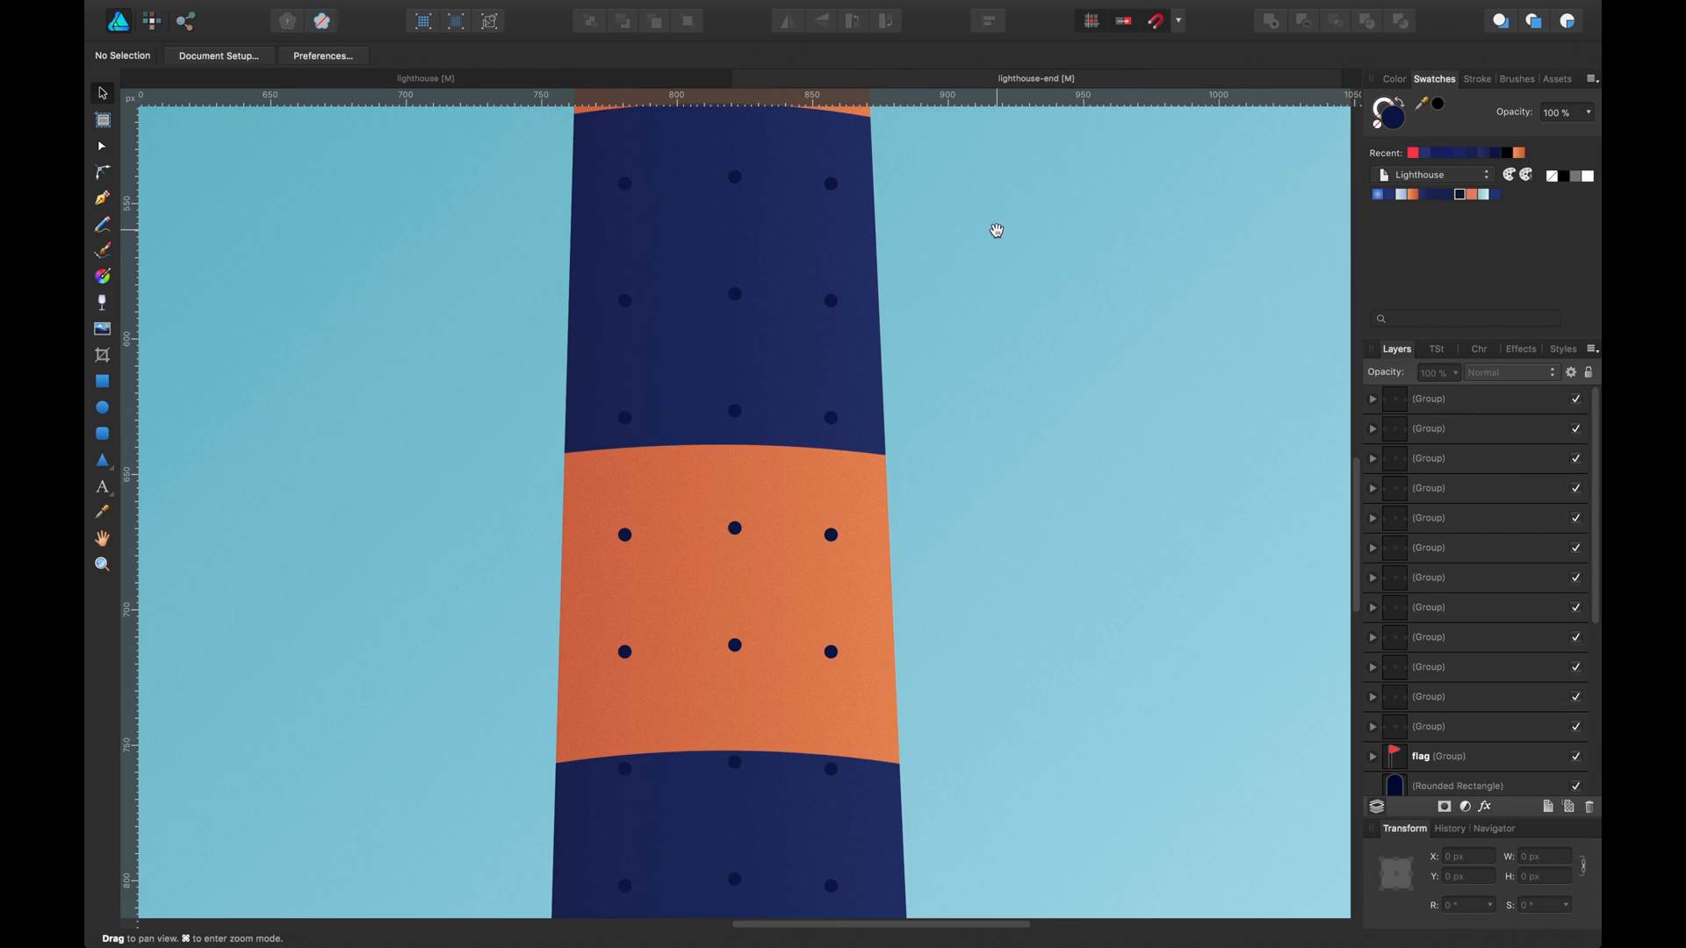
Move individual outer circles in the upper rows outward so they follow the tower's tapering edges.
{"action": "scroll", "coordinate": [1012, 289], "scroll_direction": "up", "scroll_amount": 5}
{"action": "left_click", "coordinate": [867, 420]}
{"action": "left_click", "coordinate": [871, 539]}
{"action": "double_click", "coordinate": [873, 542]}
{"action": "left_click_drag", "start_coordinate": [870, 541], "coordinate": [868, 535]}
{"action": "left_click", "coordinate": [666, 531]}
{"action": "double_click", "coordinate": [666, 531]}
{"action": "left_click_drag", "start_coordinate": [666, 531], "coordinate": [655, 531]}
{"action": "left_click_drag", "start_coordinate": [873, 531], "coordinate": [882, 531]}
{"action": "left_click", "coordinate": [872, 296]}
{"action": "double_click", "coordinate": [873, 297]}
Shift the right-hand circles in the rows farther down the tower outward, one by one, to match the taper.
{"action": "left_click_drag", "start_coordinate": [1038, 561], "coordinate": [1012, 281]}
{"action": "left_click", "coordinate": [846, 486]}
{"action": "double_click", "coordinate": [846, 486]}
{"action": "left_click_drag", "start_coordinate": [847, 485], "coordinate": [859, 485]}
{"action": "left_click", "coordinate": [847, 369]}
{"action": "double_click", "coordinate": [846, 368]}
{"action": "left_click_drag", "start_coordinate": [846, 368], "coordinate": [859, 384]}
{"action": "scroll", "coordinate": [859, 372], "scroll_direction": "down", "scroll_amount": 4}
{"action": "double_click", "coordinate": [846, 502]}
{"action": "left_click_drag", "start_coordinate": [846, 502], "coordinate": [865, 467]}
{"action": "scroll", "coordinate": [856, 491], "scroll_direction": "down", "scroll_amount": 3}
{"action": "double_click", "coordinate": [847, 464]}
Move the left-hand circles of the lower orange stripe and the row just beneath it outward to about X 772 px.
{"action": "double_click", "coordinate": [648, 467]}
{"action": "left_click_drag", "start_coordinate": [648, 467], "coordinate": [630, 468]}
{"action": "left_click_drag", "start_coordinate": [640, 345], "coordinate": [624, 346]}
{"action": "scroll", "coordinate": [641, 351], "scroll_direction": "up", "scroll_amount": 5}
{"action": "left_click_drag", "start_coordinate": [672, 432], "coordinate": [657, 432]}
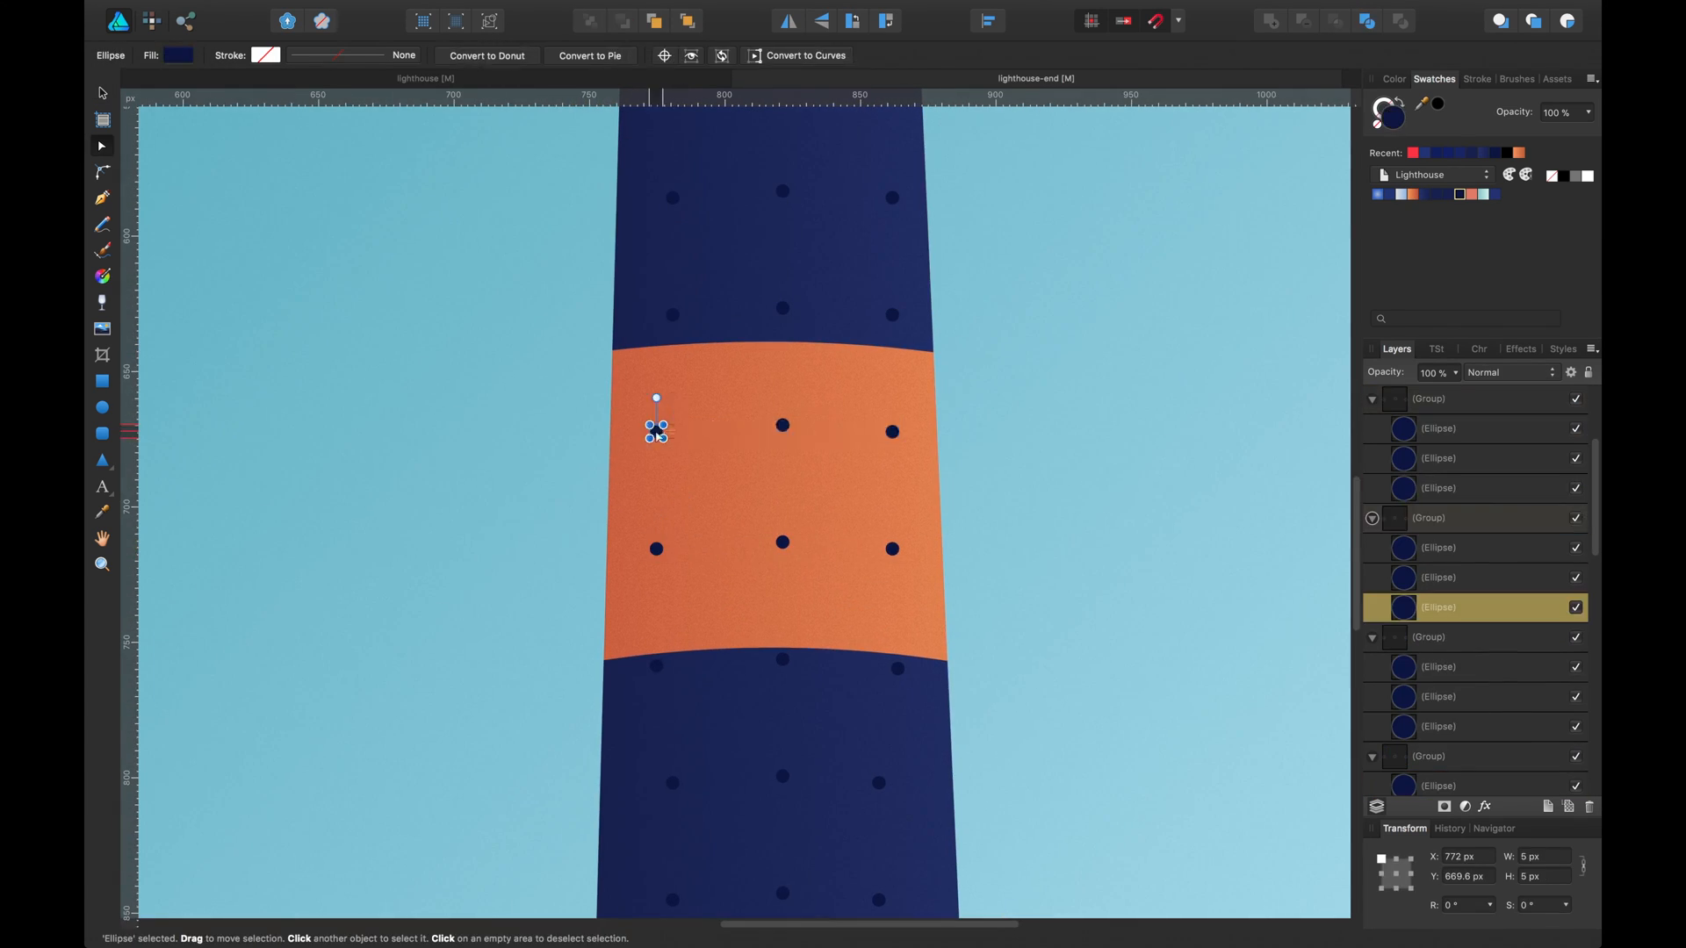
Shift the left-hand circles of the middle navy stripe and the upper orange stripe's lower row outward along the tower edge.
{"action": "scroll", "coordinate": [657, 421], "scroll_direction": "up", "scroll_amount": 4}
{"action": "left_click_drag", "start_coordinate": [651, 499], "coordinate": [635, 499]}
{"action": "left_click_drag", "start_coordinate": [650, 381], "coordinate": [638, 381]}
{"action": "scroll", "coordinate": [715, 355], "scroll_direction": "up", "scroll_amount": 2}
{"action": "scroll", "coordinate": [714, 355], "scroll_direction": "up", "scroll_amount": 4}
{"action": "left_click_drag", "start_coordinate": [650, 517], "coordinate": [640, 516]}
{"action": "left_click_drag", "start_coordinate": [651, 397], "coordinate": [642, 397]}
Move the right-hand circles of the lower orange stripe and the lowest navy stripe outward to follow the widening edge.
{"action": "scroll", "coordinate": [779, 448], "scroll_direction": "down", "scroll_amount": 10}
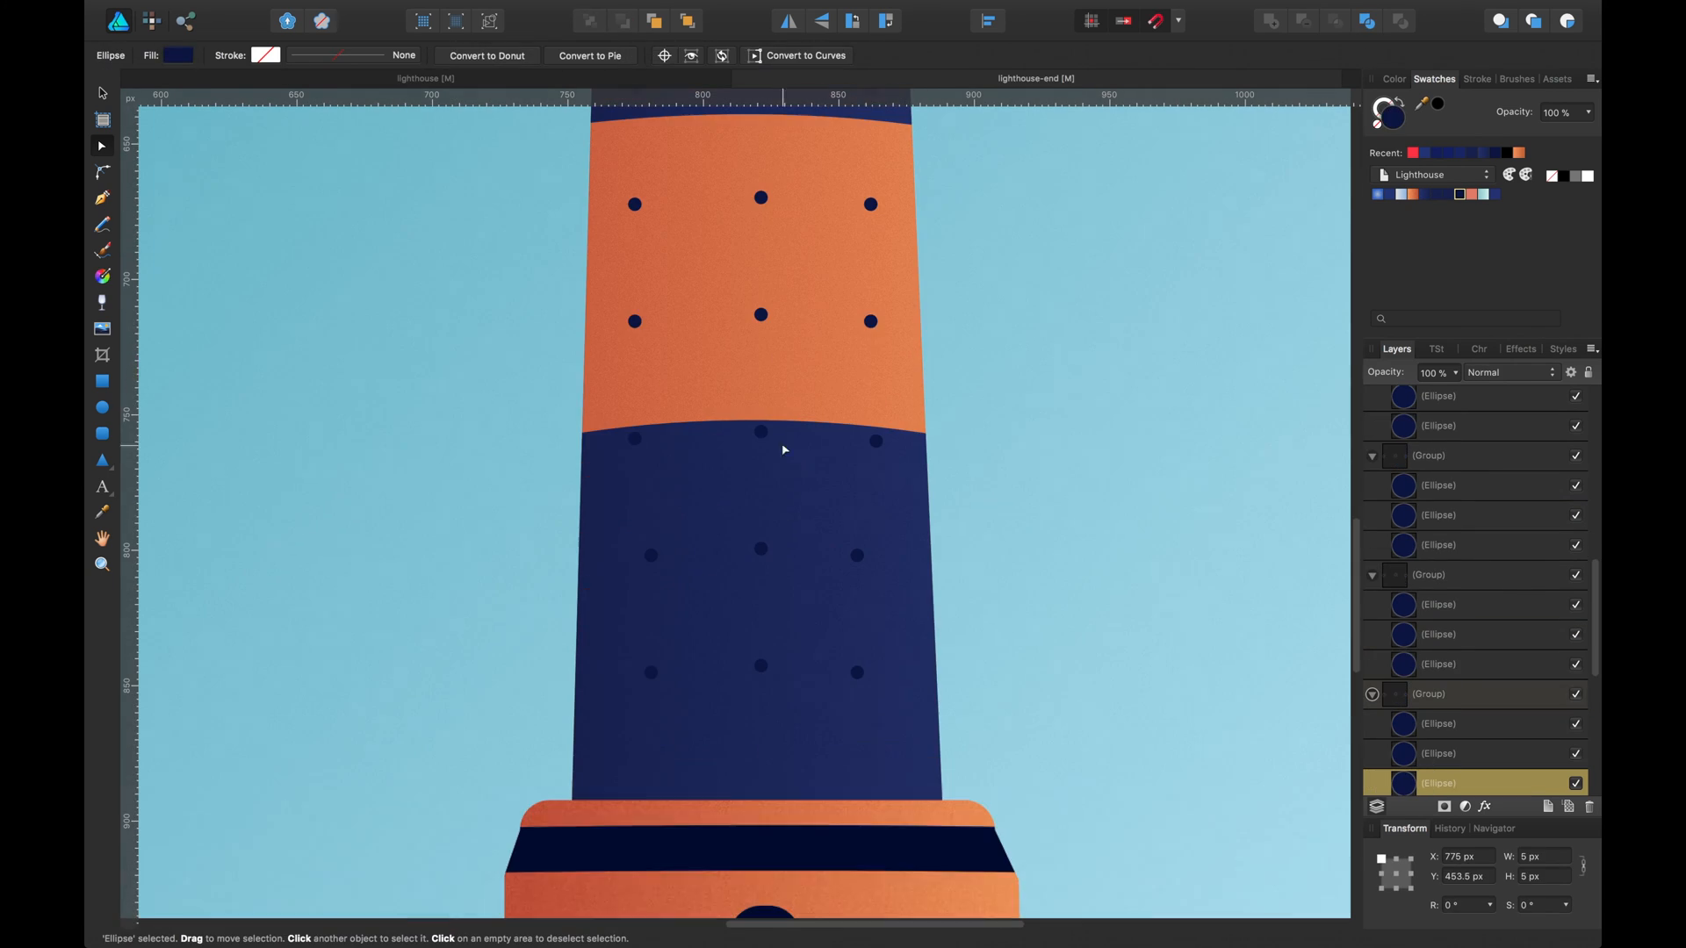
{"action": "left_click_drag", "start_coordinate": [870, 320], "coordinate": [876, 320]}
{"action": "left_click_drag", "start_coordinate": [870, 203], "coordinate": [876, 203]}
{"action": "scroll", "coordinate": [878, 429], "scroll_direction": "down", "scroll_amount": 1}
{"action": "scroll", "coordinate": [873, 439], "scroll_direction": "down", "scroll_amount": 1}
{"action": "left_click_drag", "start_coordinate": [856, 519], "coordinate": [892, 519]}
{"action": "left_click_drag", "start_coordinate": [877, 404], "coordinate": [886, 406]}
{"action": "left_click_drag", "start_coordinate": [876, 285], "coordinate": [887, 285]}
Fine-tune the right-hand circles in the rows above by shifting them slightly toward the tower's edge.
{"action": "scroll", "coordinate": [897, 326], "scroll_direction": "up", "scroll_amount": 5}
{"action": "left_click_drag", "start_coordinate": [879, 466], "coordinate": [888, 467]}
{"action": "left_click_drag", "start_coordinate": [873, 349], "coordinate": [885, 349]}
{"action": "scroll", "coordinate": [883, 348], "scroll_direction": "up", "scroll_amount": 3}
{"action": "left_click_drag", "start_coordinate": [872, 336], "coordinate": [931, 600]}
Shift the left-hand circles in the two bottom rows of the lowest navy stripe outward toward the tower's edge.
{"action": "scroll", "coordinate": [887, 332], "scroll_direction": "down", "scroll_amount": 12}
{"action": "left_click_drag", "start_coordinate": [688, 599], "coordinate": [666, 599]}
{"action": "left_click_drag", "start_coordinate": [687, 482], "coordinate": [669, 480]}
{"action": "left_click", "coordinate": [1208, 281]}
{"action": "left_click_drag", "start_coordinate": [1118, 124], "coordinate": [1093, 465]}
{"action": "key", "text": "super+minus"}
{"action": "key", "text": "super+minus"}
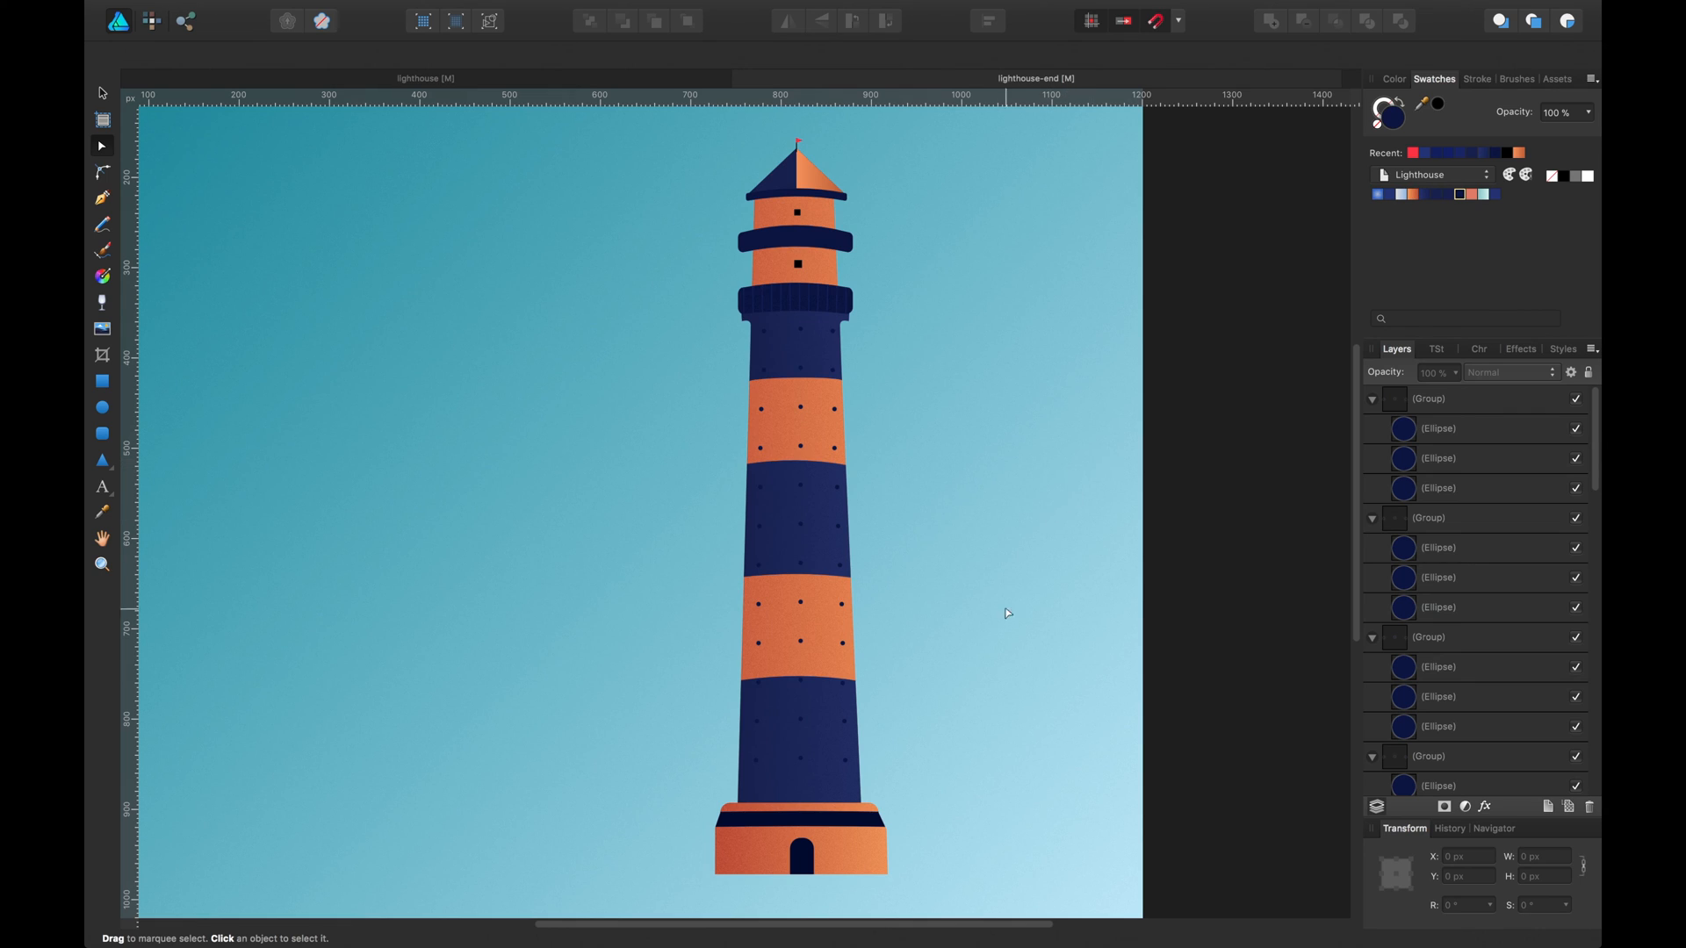
{"action": "scroll", "coordinate": [777, 561], "scroll_direction": "down", "scroll_amount": 3}
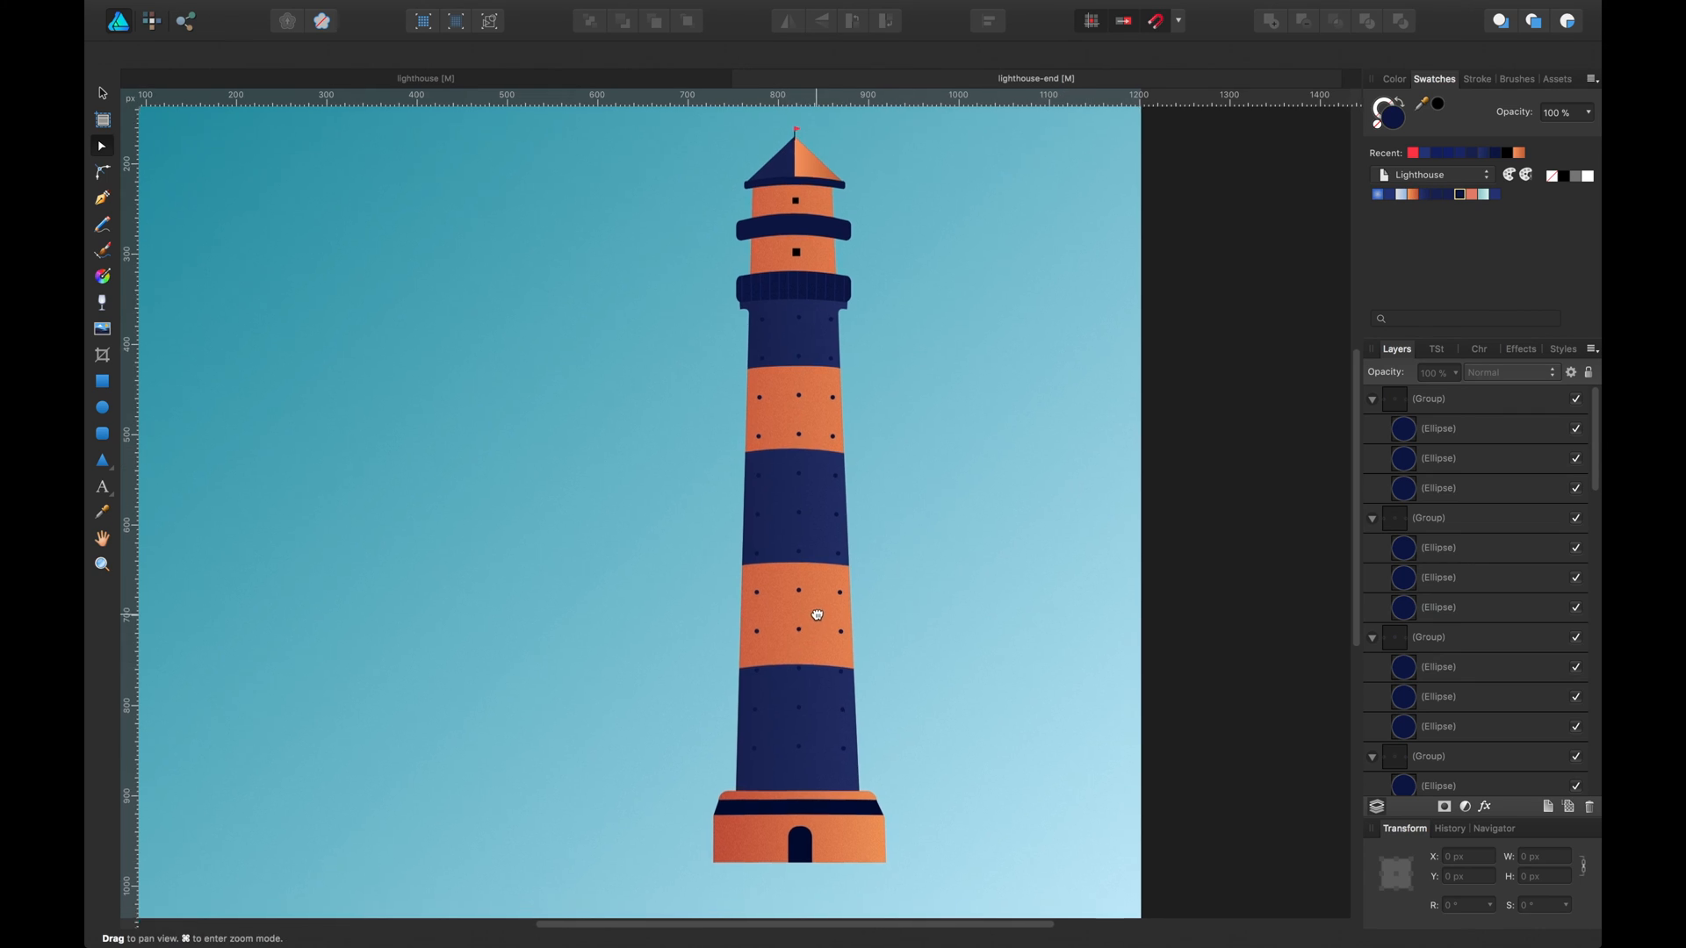
Nudge the left circle in the upper orange stripe's top row to X 776 px.
{"action": "left_click", "coordinate": [751, 371]}
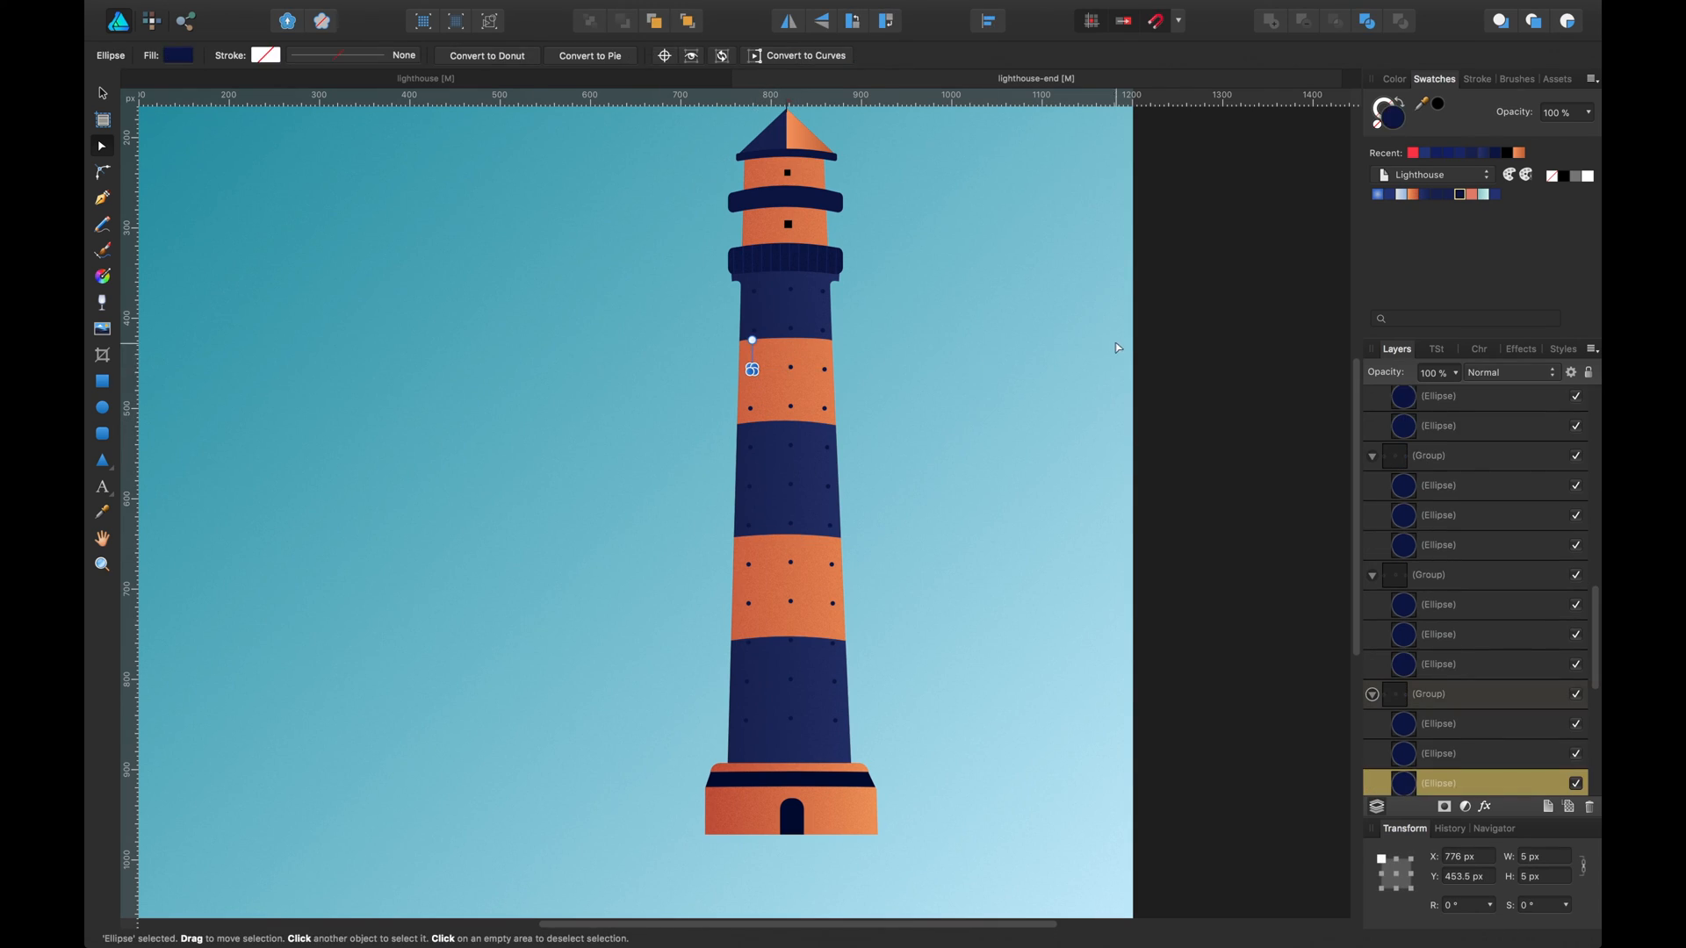
{"action": "left_click", "coordinate": [1012, 365]}
{"action": "left_click_drag", "start_coordinate": [1006, 439], "coordinate": [750, 397]}
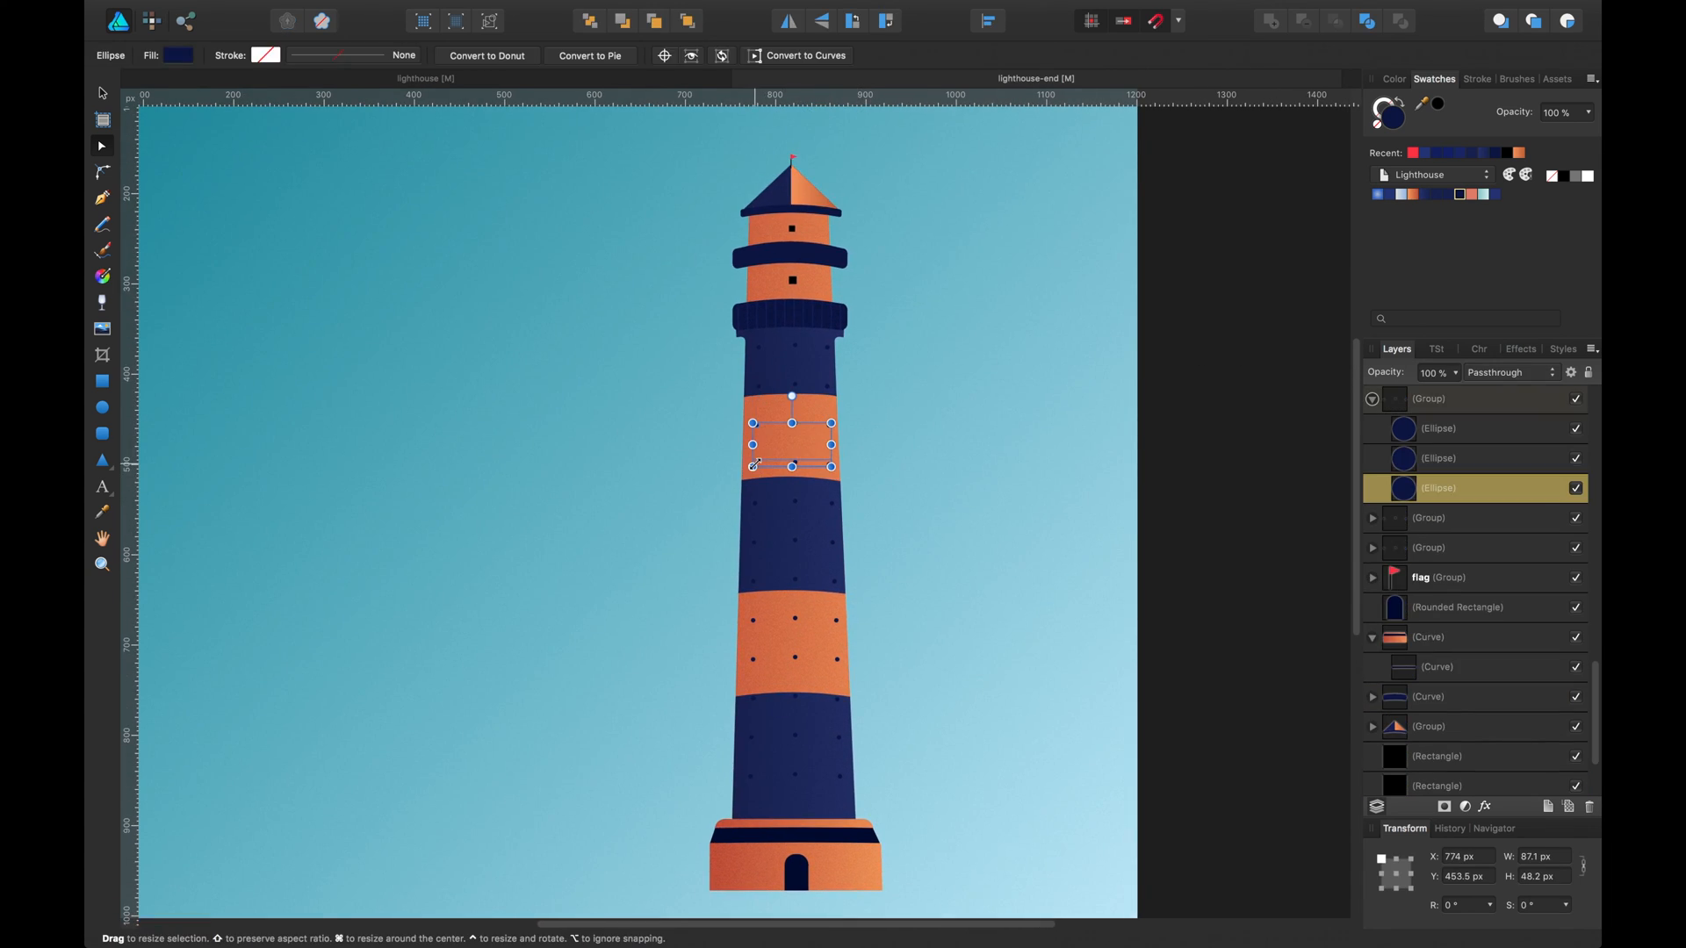
{"action": "left_click", "coordinate": [1033, 466]}
{"action": "left_click_drag", "start_coordinate": [974, 403], "coordinate": [989, 418]}
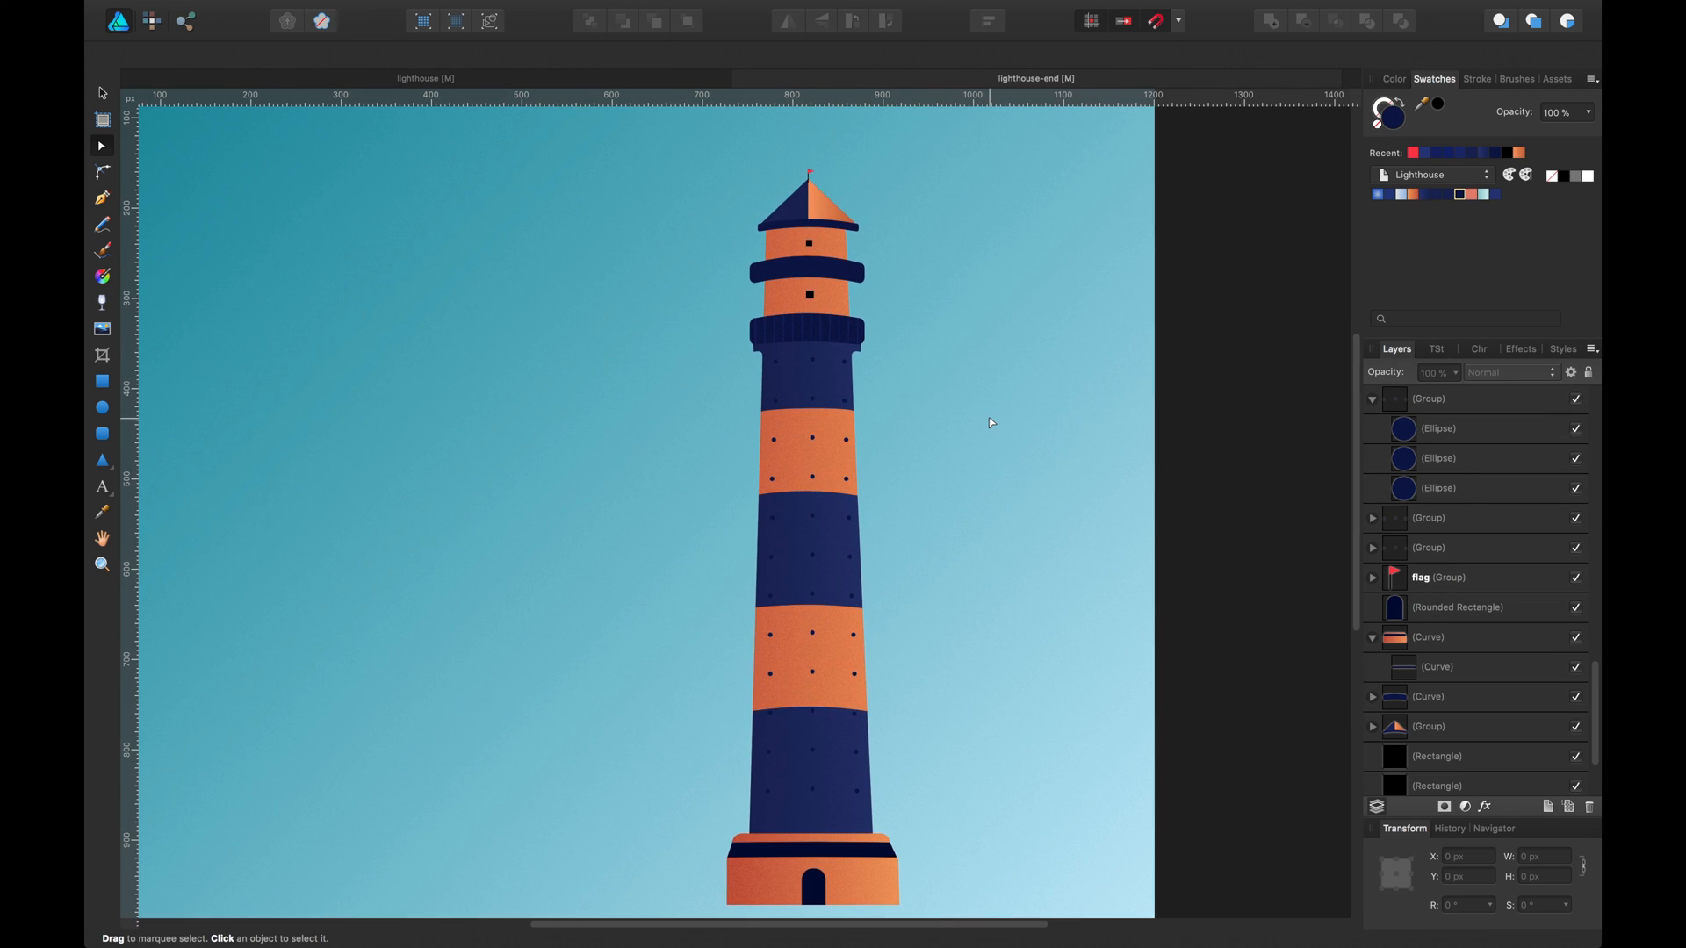
Check the alignment of the left-hand circles in the upper orange stripe up close.
{"action": "key", "text": "super+plus"}
{"action": "scroll", "coordinate": [989, 422], "scroll_direction": "left", "scroll_amount": 3}
{"action": "scroll", "coordinate": [989, 422], "scroll_direction": "up", "scroll_amount": 1}
{"action": "left_click", "coordinate": [682, 423]}
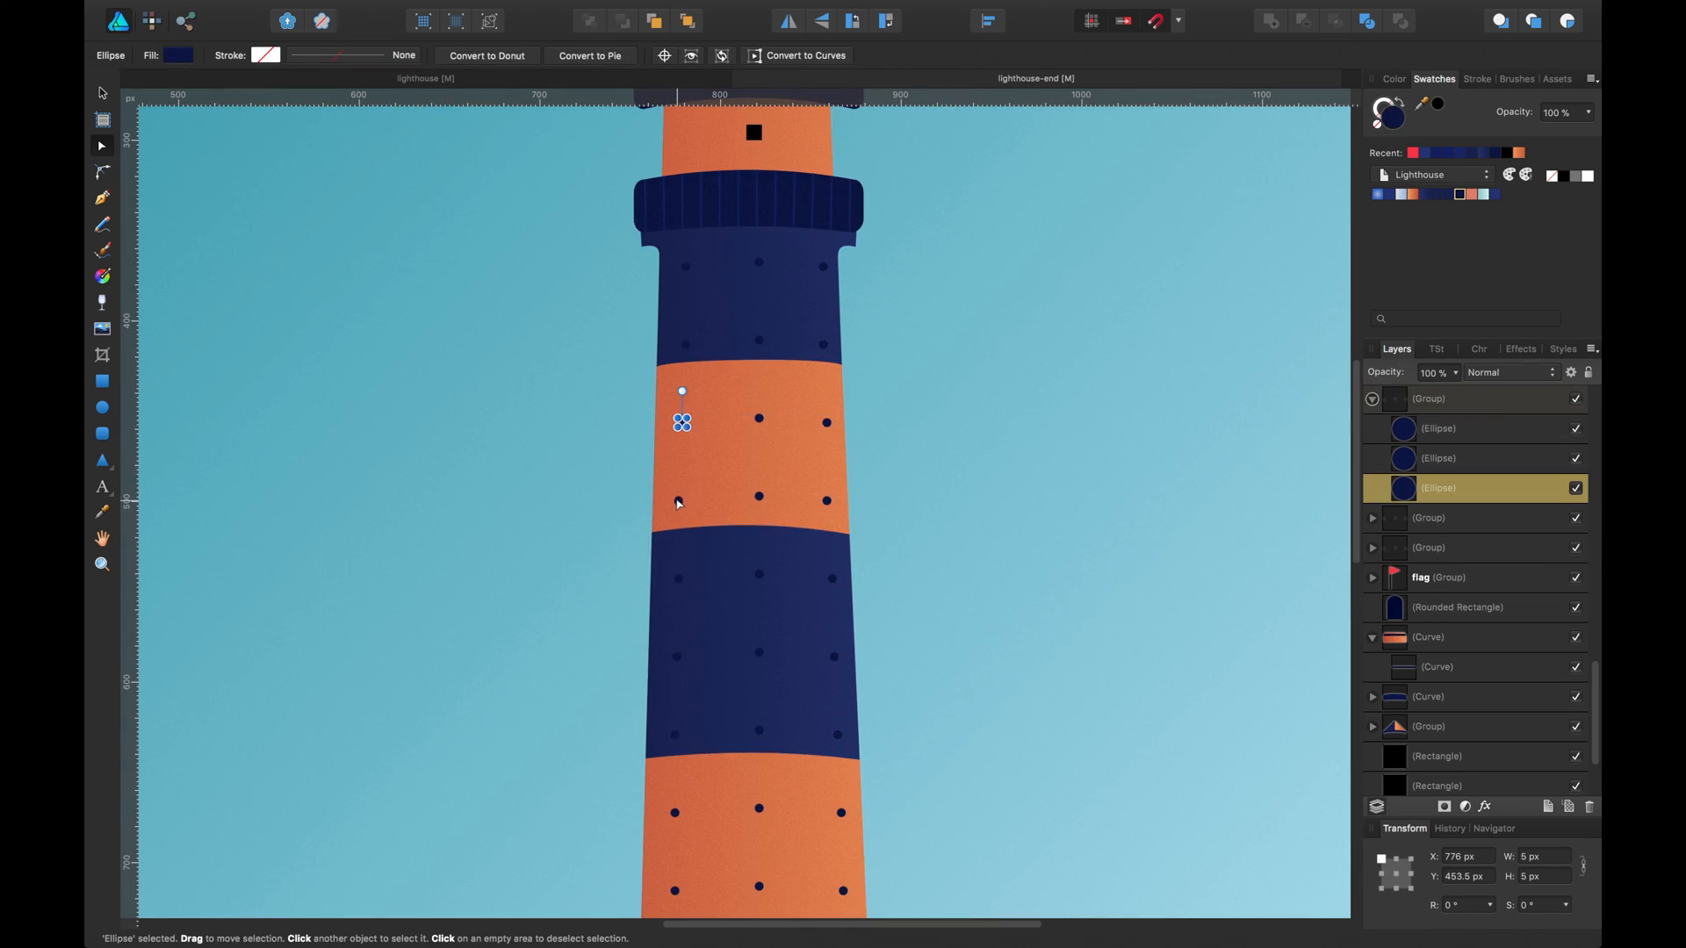
{"action": "left_click", "coordinate": [677, 503], "text": "shift"}
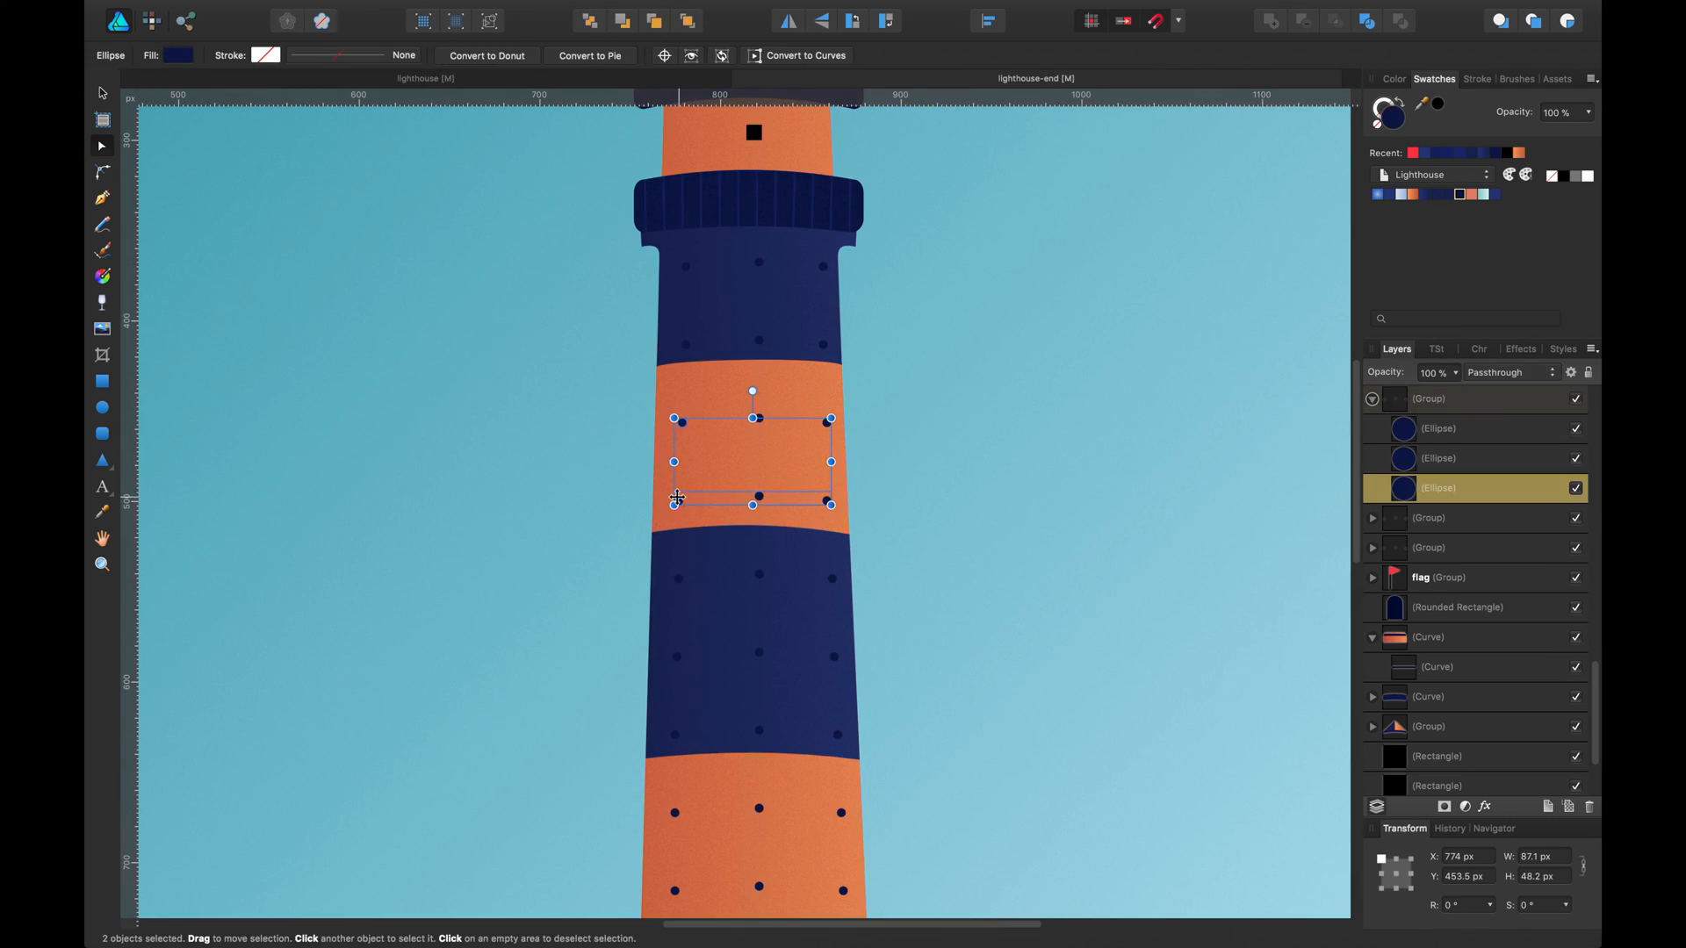
{"action": "left_click", "coordinate": [1045, 457]}
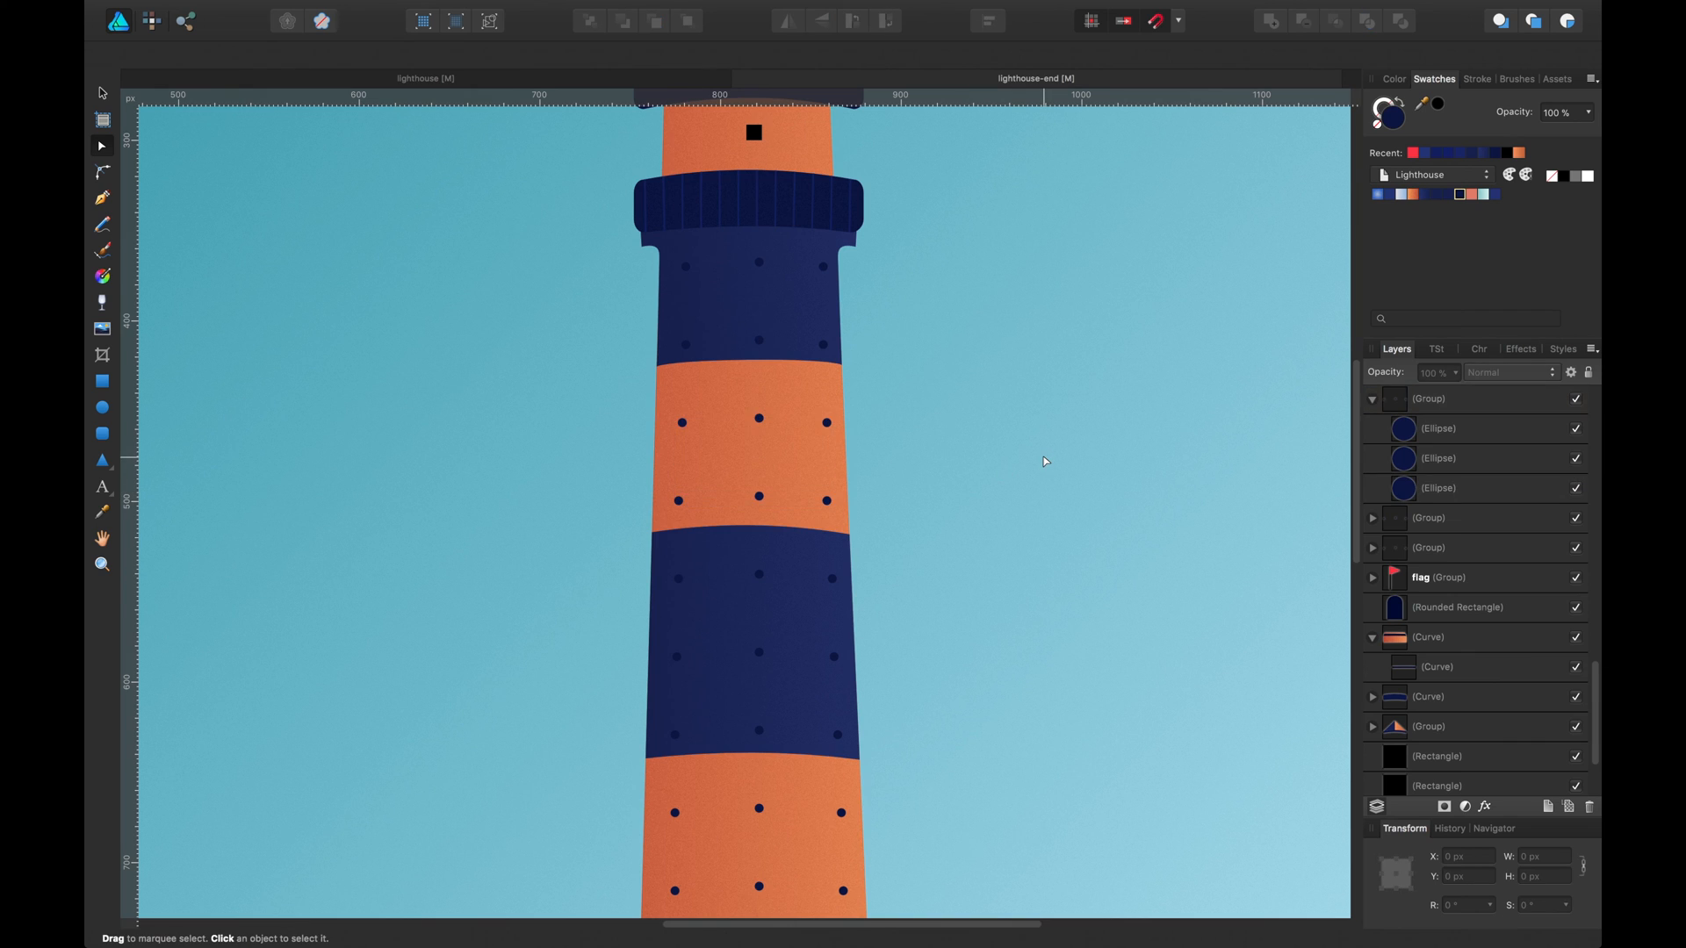
Compare the whole tower with the finished lighthouse document, examining its foreground bushes and small tree, and return to the working document.
{"action": "key", "text": "super+minus"}
{"action": "key", "text": "super+minus"}
{"action": "key", "text": "space"}
{"action": "left_click_drag", "start_coordinate": [807, 560], "coordinate": [887, 518]}
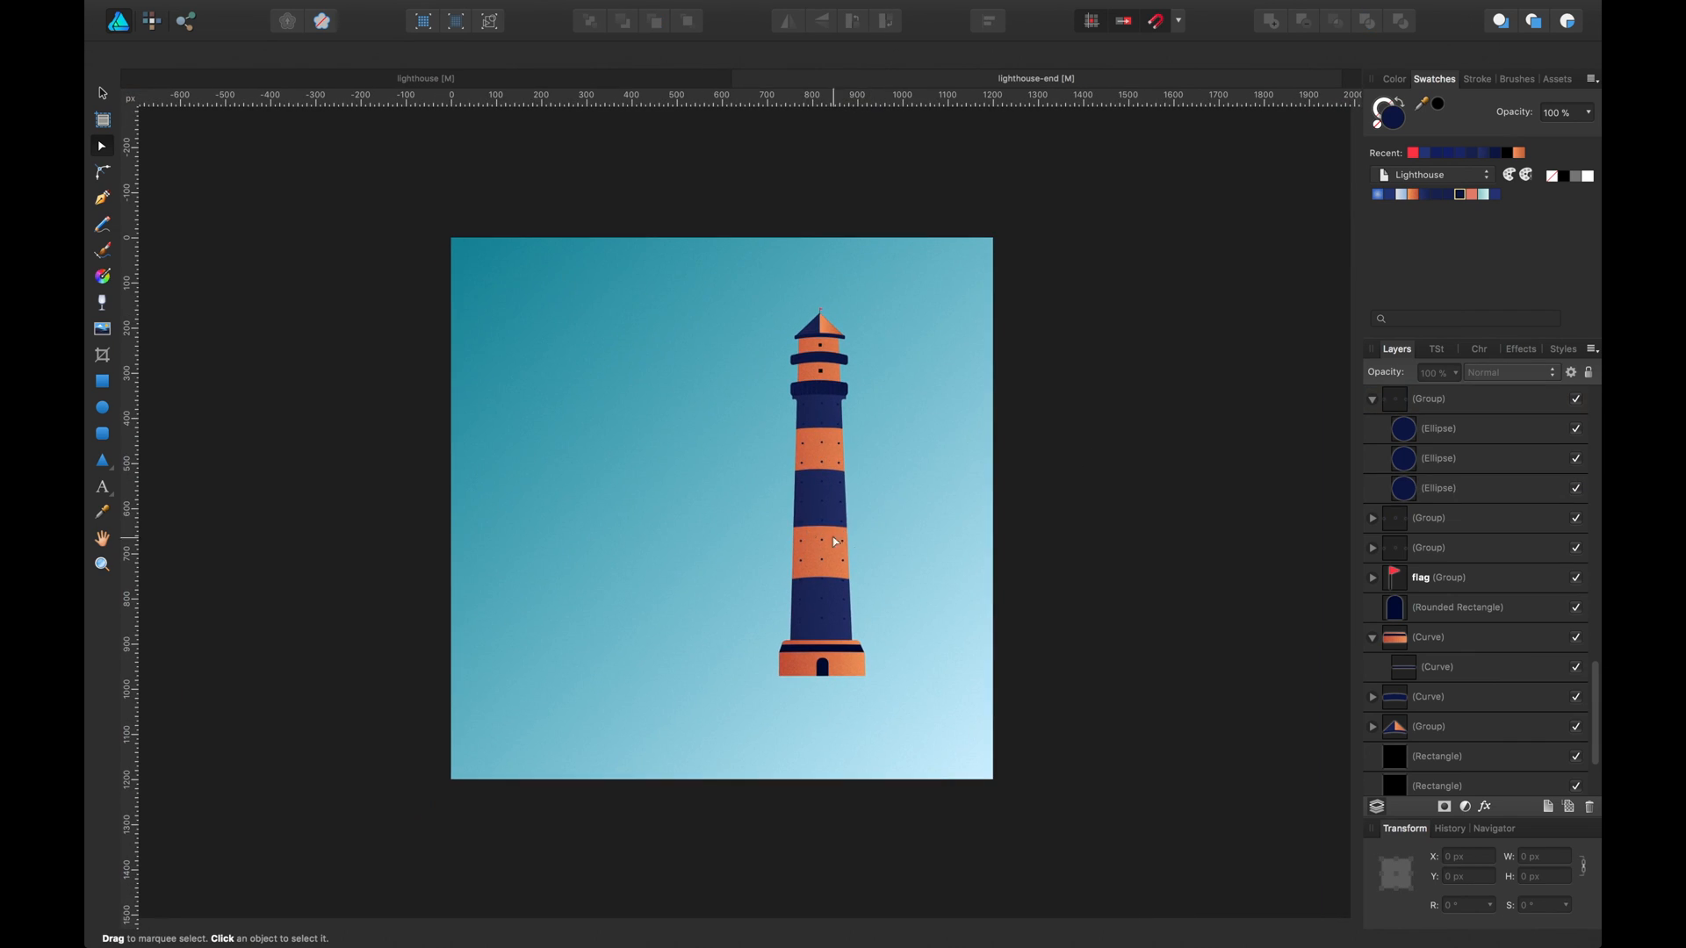
{"action": "key", "text": "space"}
{"action": "left_click_drag", "start_coordinate": [647, 625], "coordinate": [663, 640]}
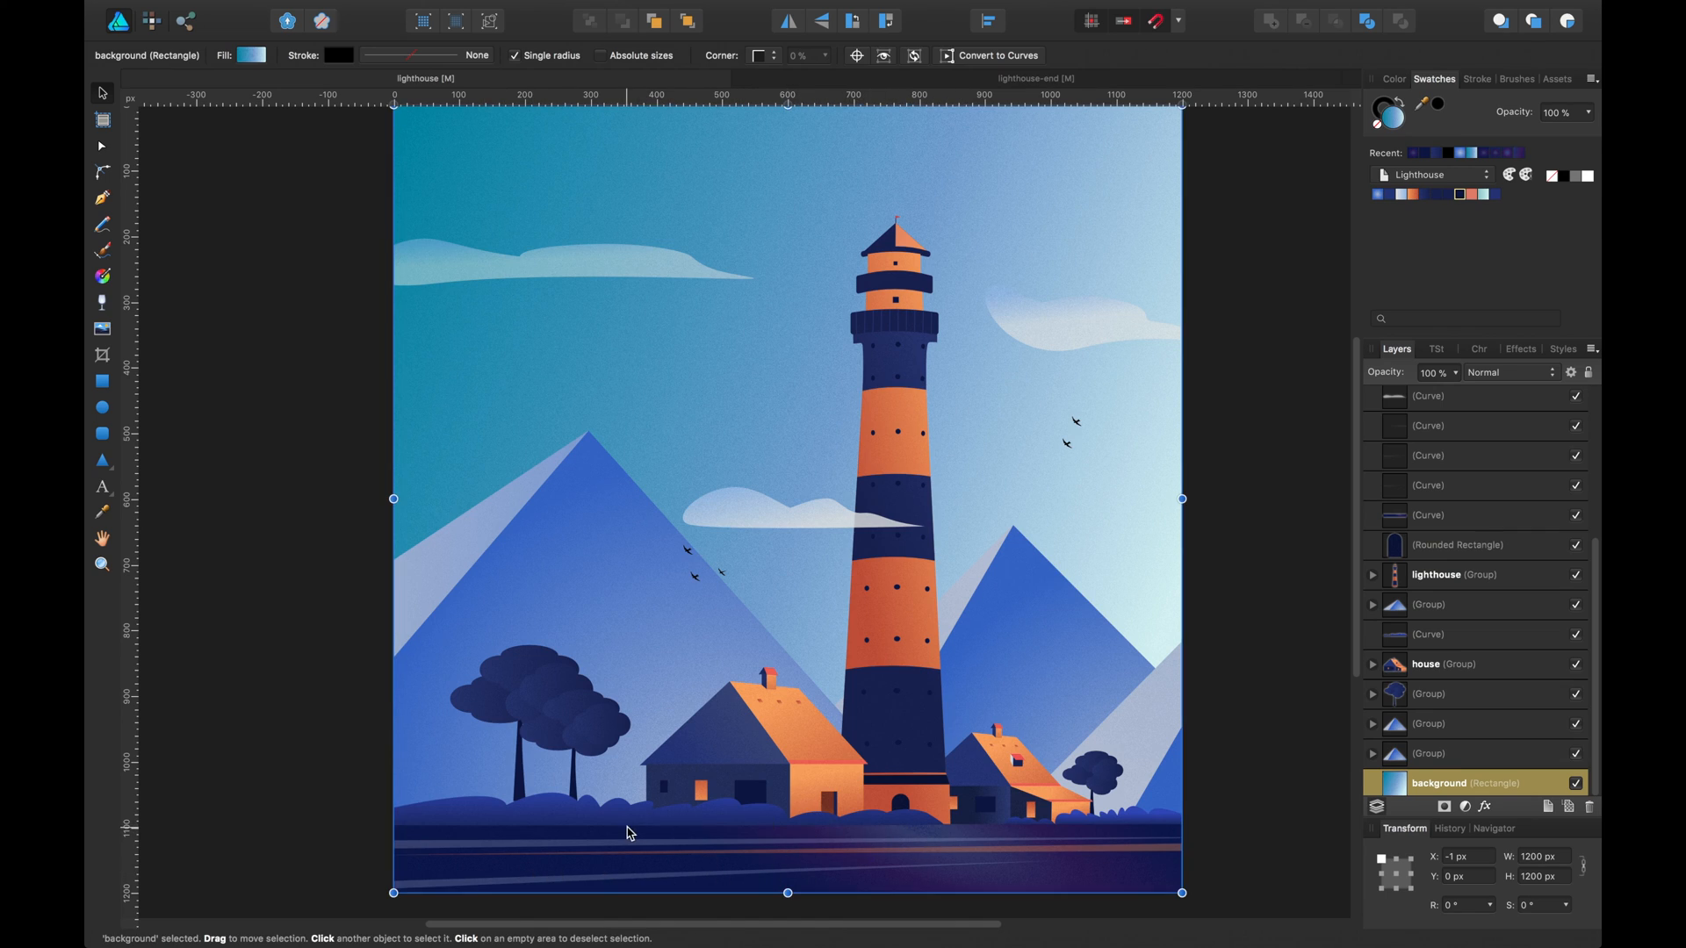
{"action": "left_click", "coordinate": [1075, 825]}
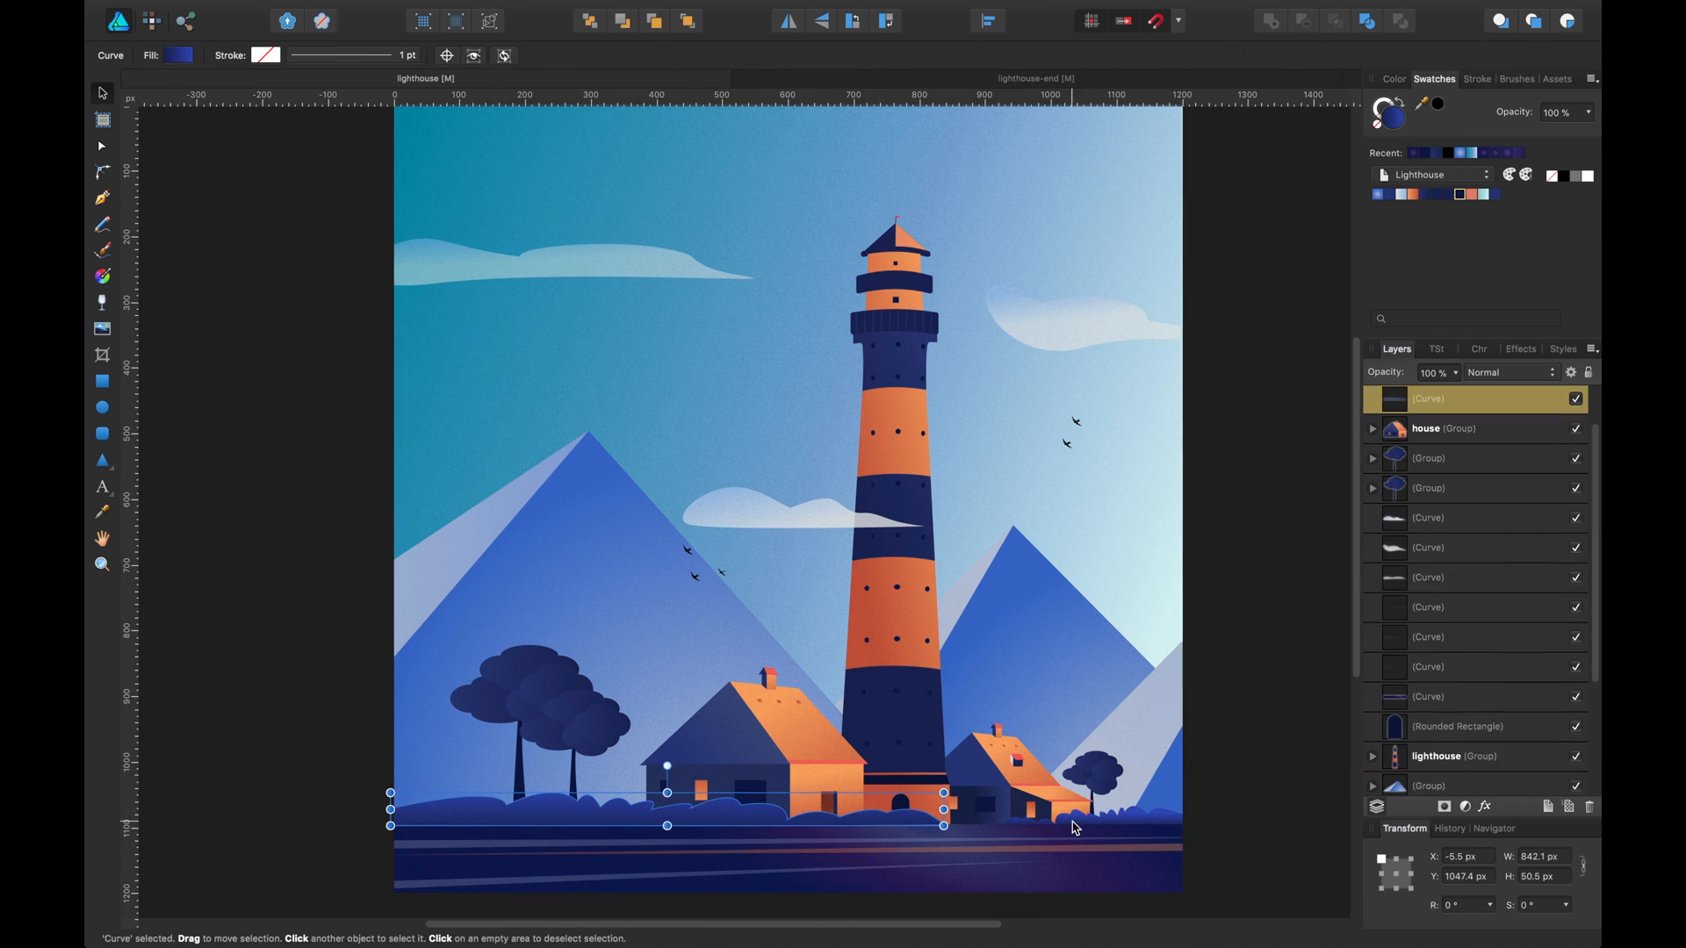
{"action": "left_click", "coordinate": [1108, 795]}
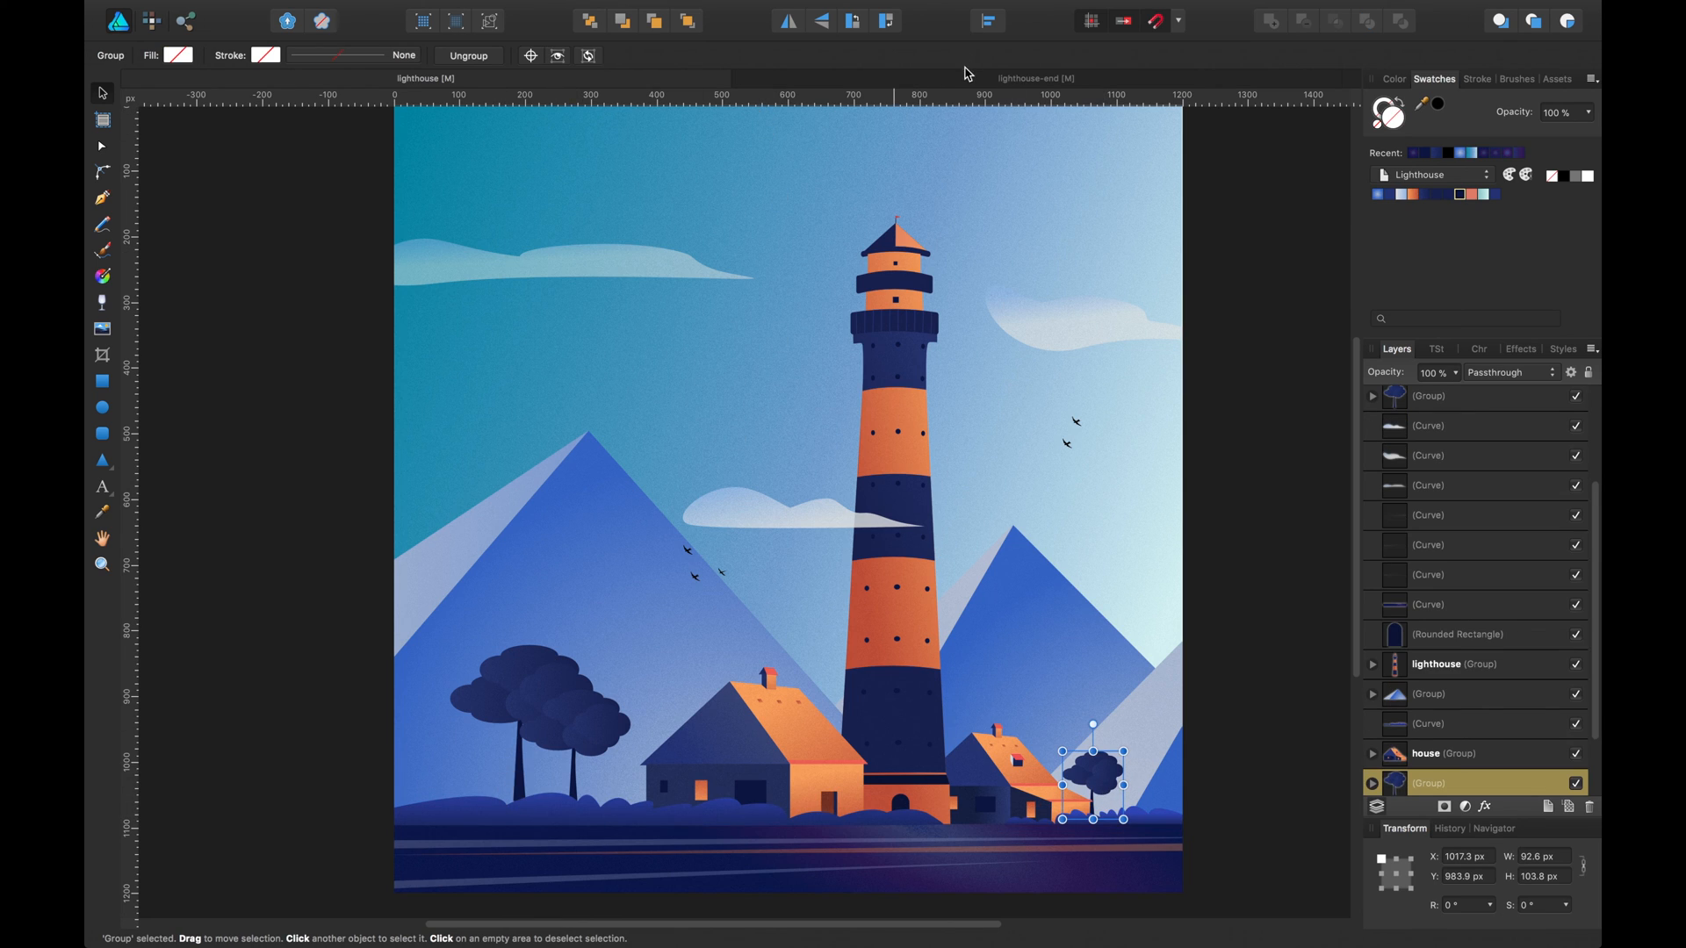
{"action": "left_click", "coordinate": [966, 79]}
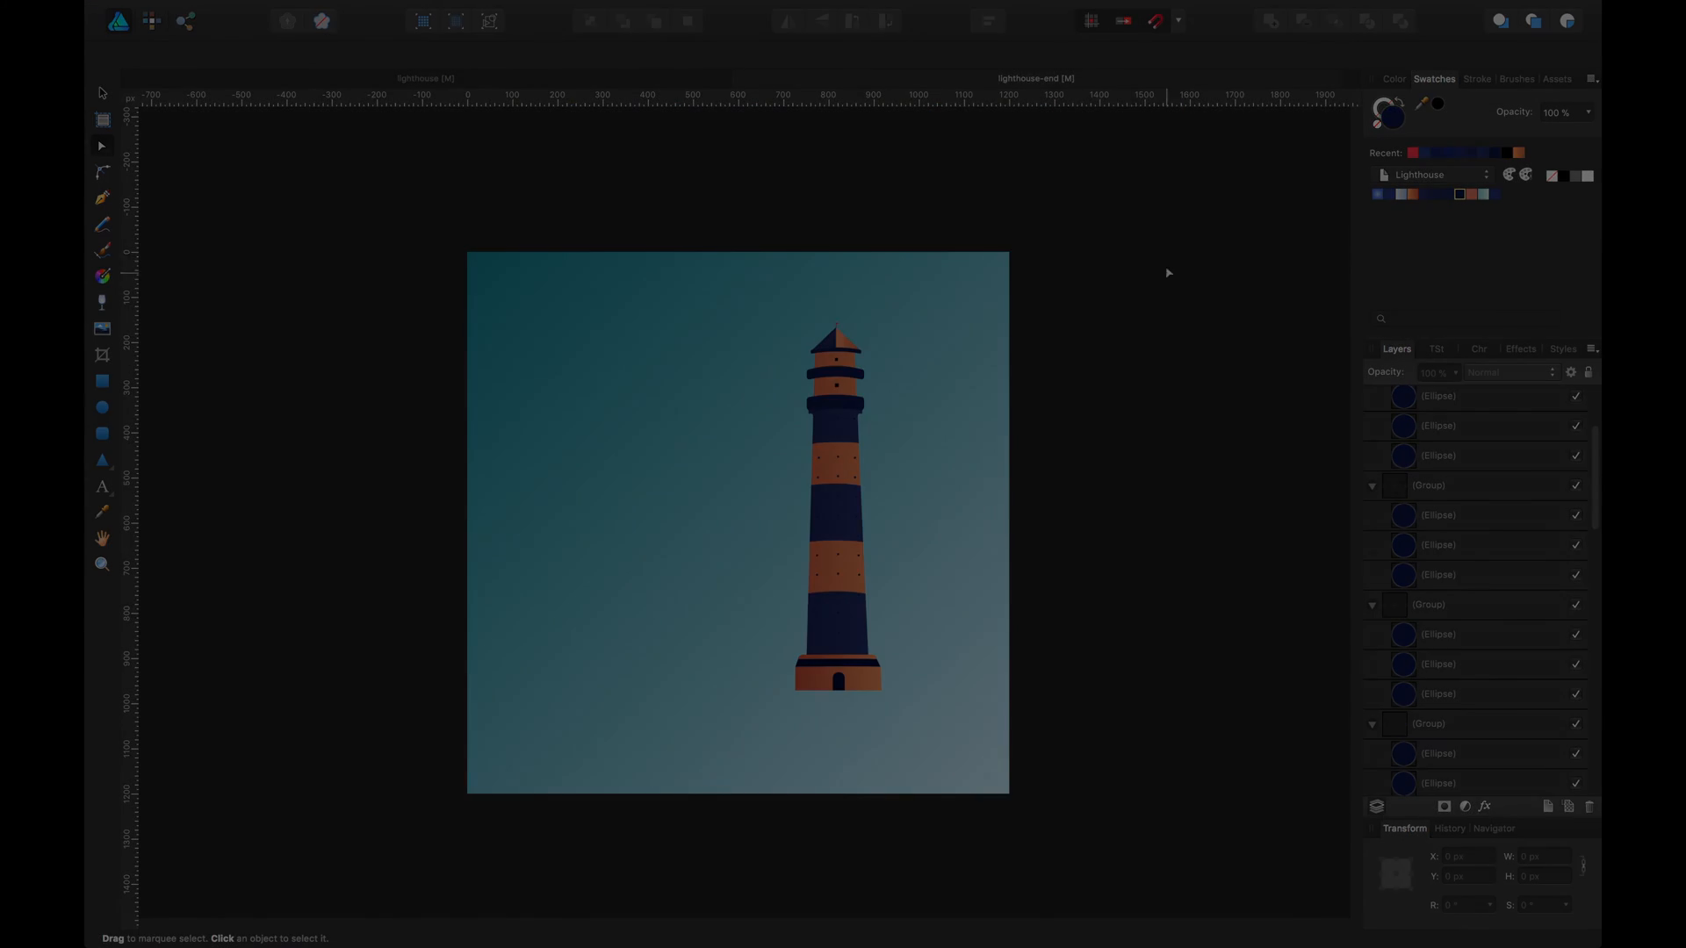